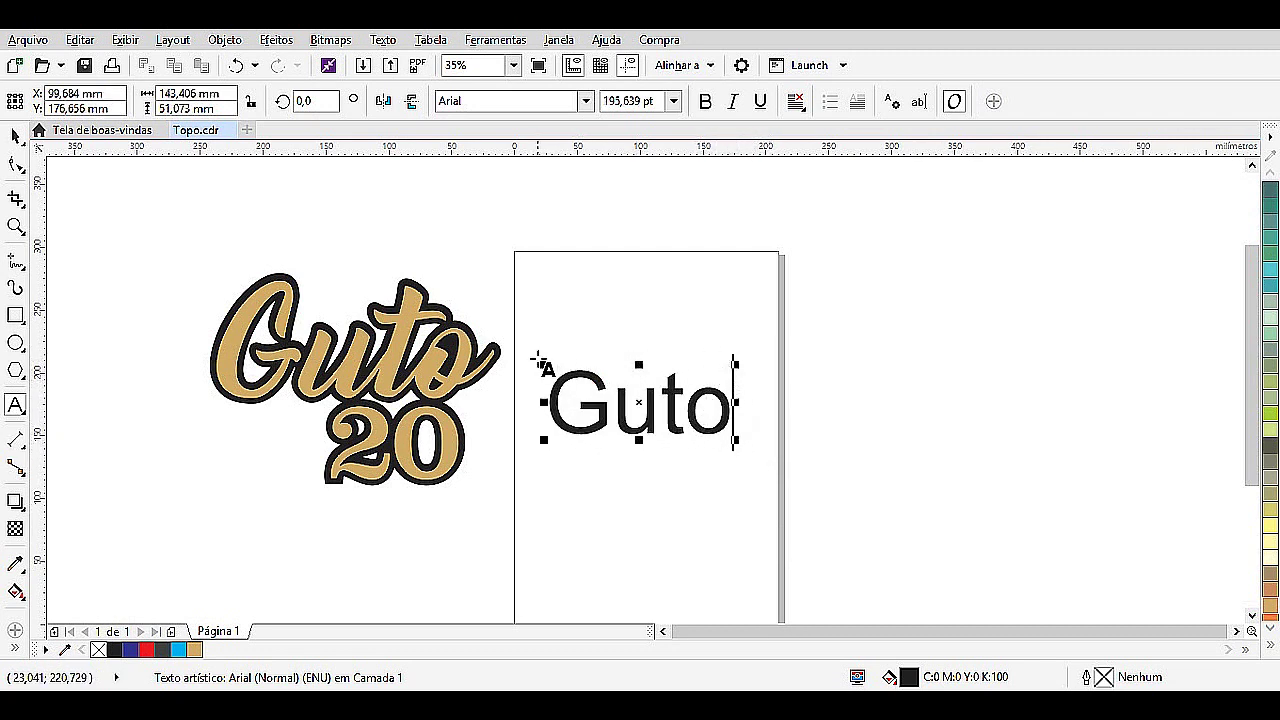
Select all letters of the name text and move it off the page, to the blank area beside the page's right edge.
mouse_move(734, 434)
left_mouse_down()
mouse_move(700, 414)
mouse_move(793, 485)
mouse_move(730, 427)
mouse_move(751, 443)
left_mouse_up()
left_click_drag(642, 398, 644, 300)
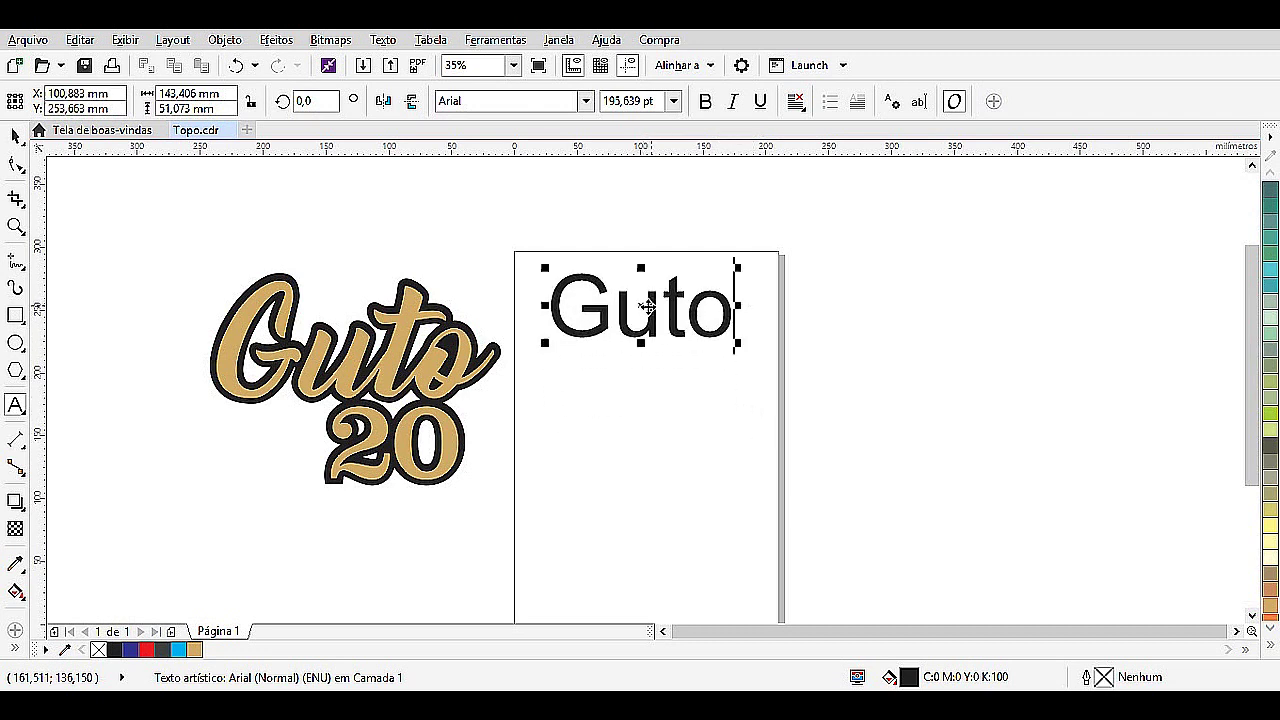
left_click(634, 318)
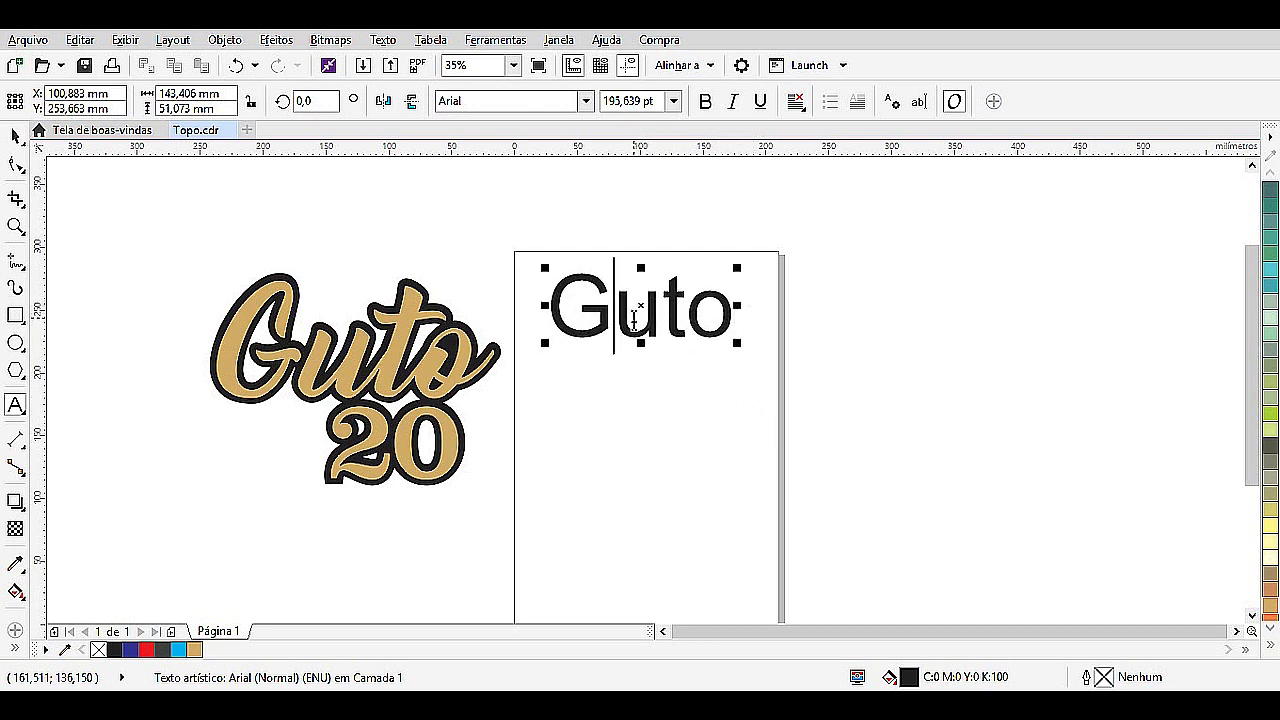
double_click(634, 318)
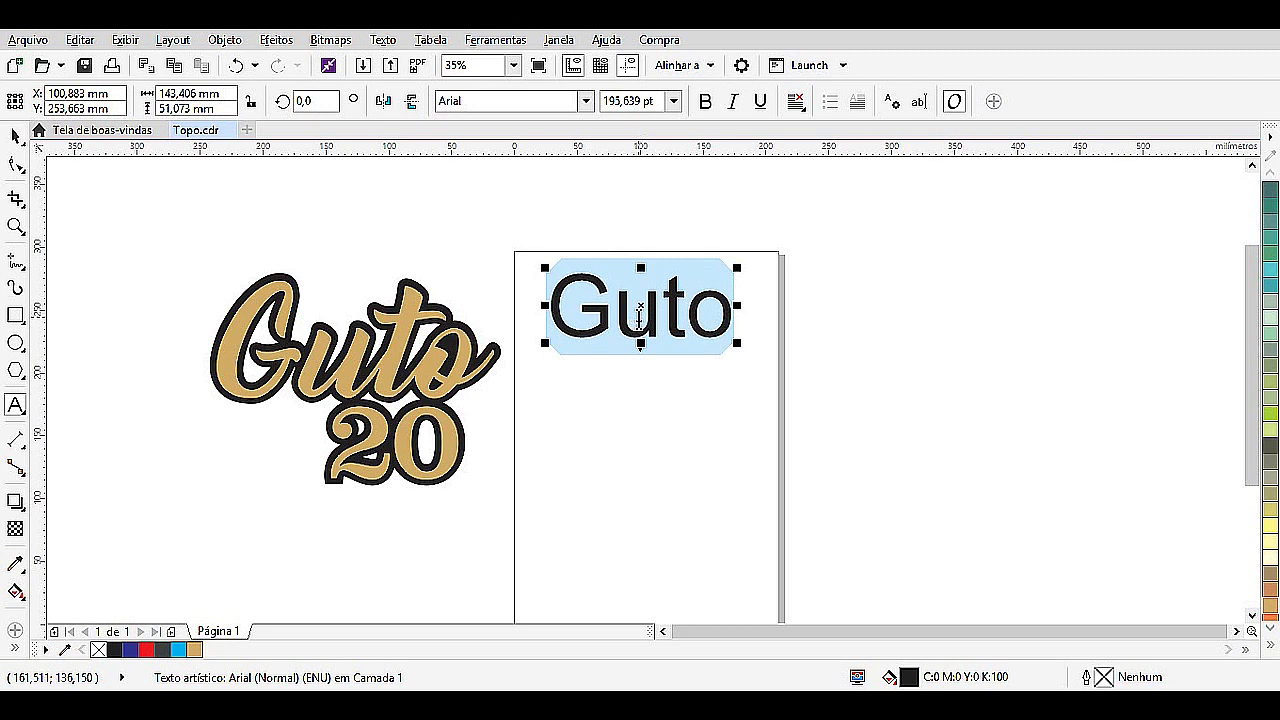
left_click_drag(641, 304, 901, 298)
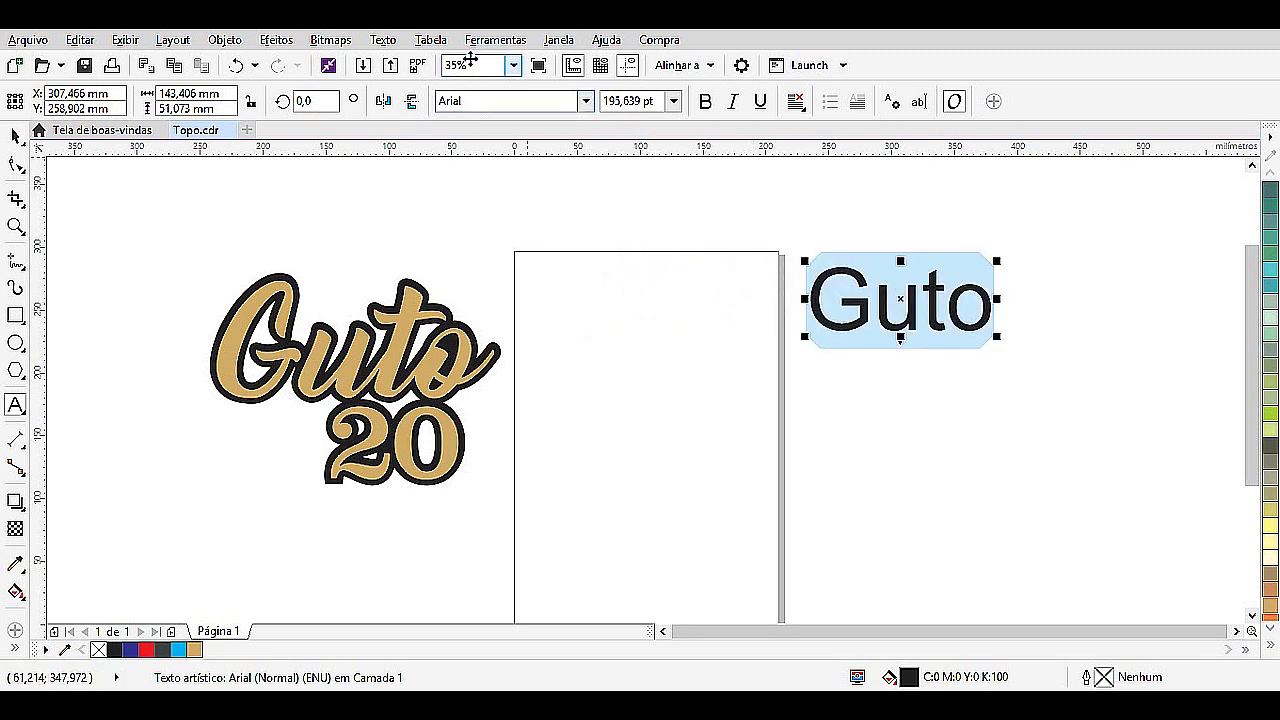
Set the font of the selected name text to Nature Beauty Personal Use.
left_click(585, 102)
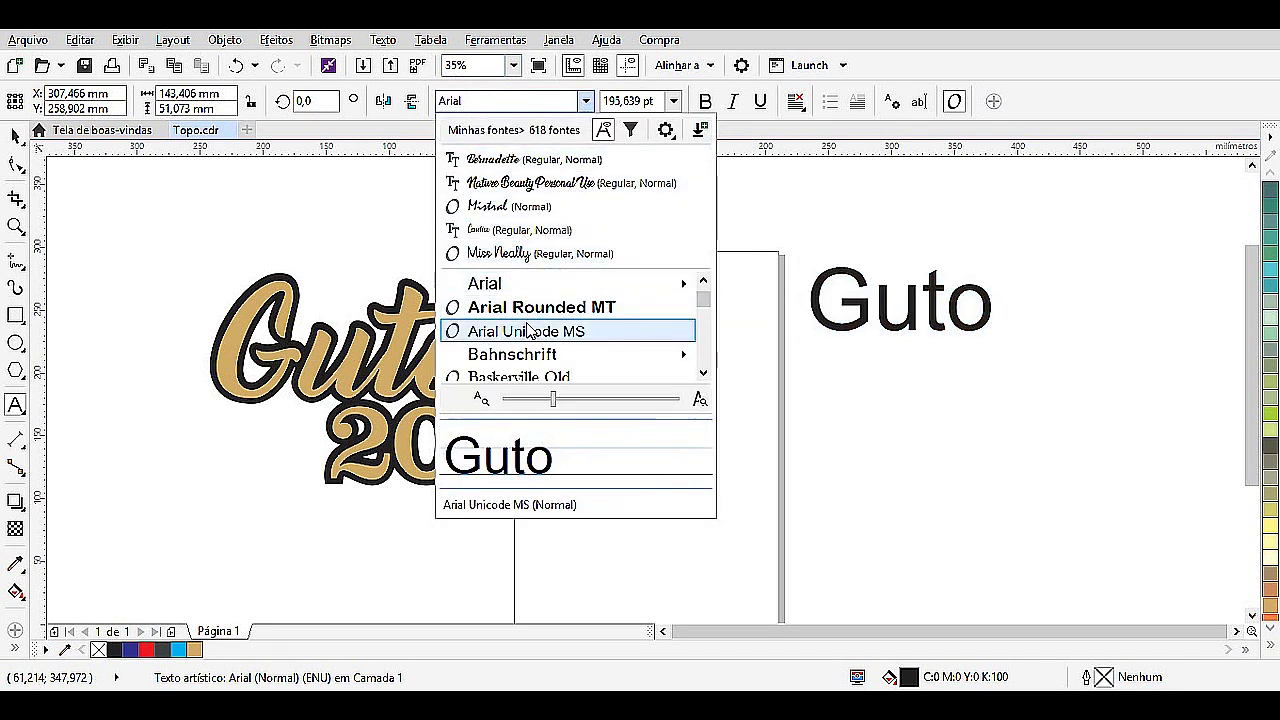
scroll(530, 332, "down", 1)
scroll(533, 330, "down", 1)
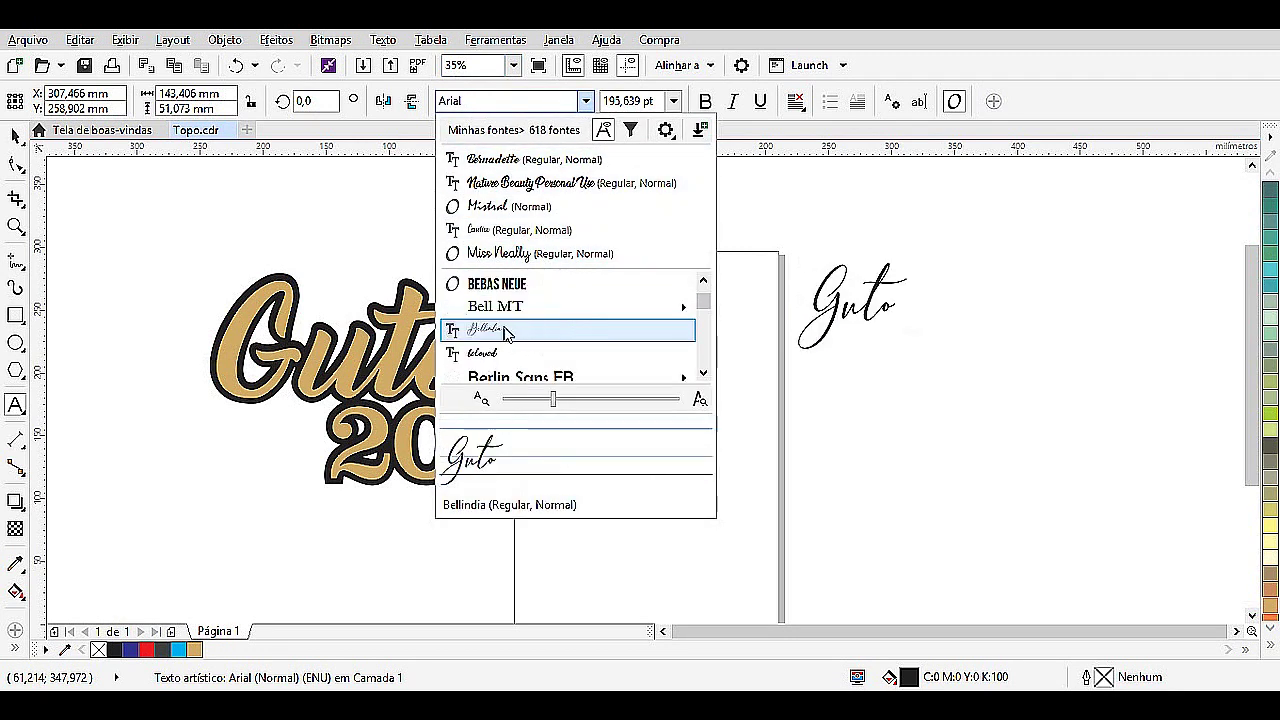
mouse_move(512, 312)
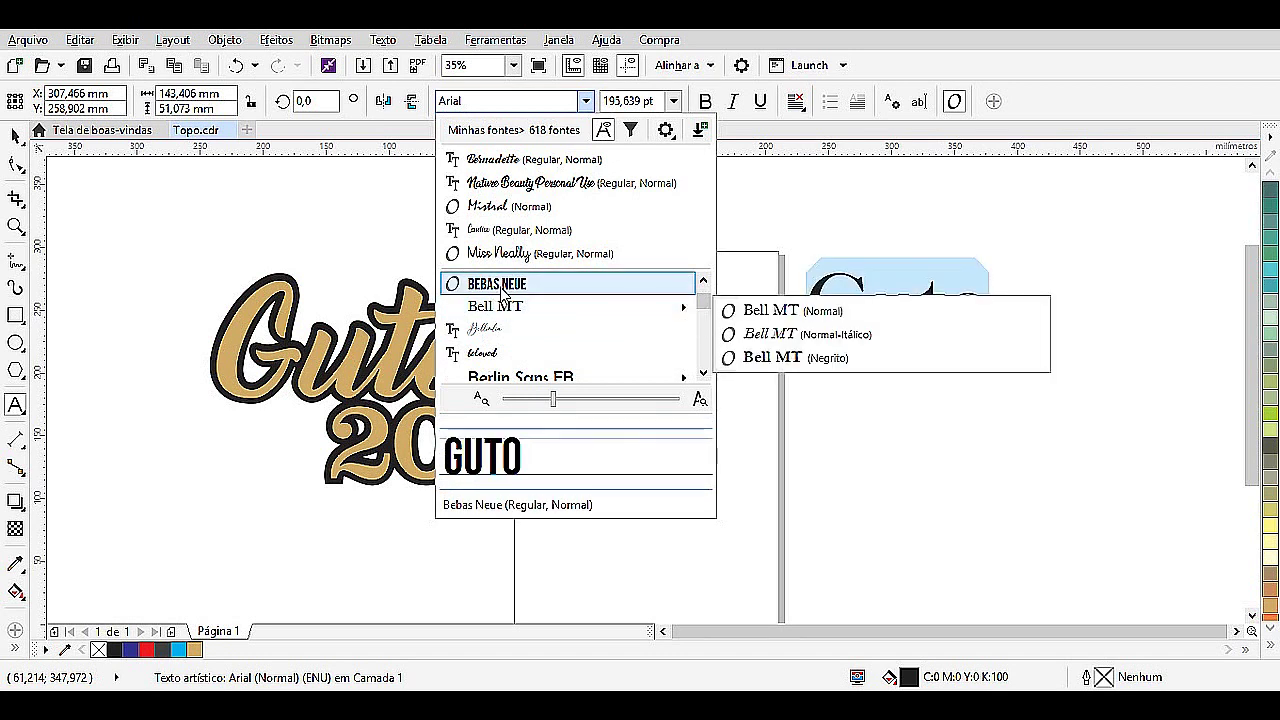
left_click(500, 185)
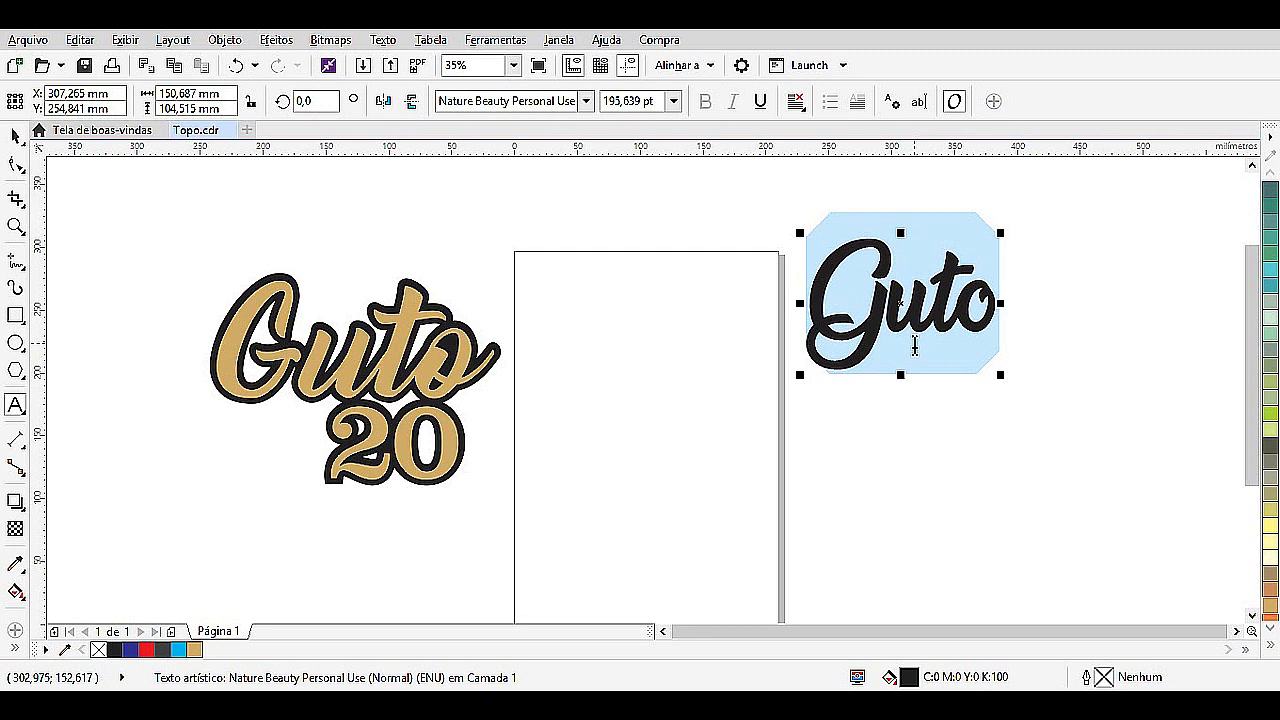
key("Delete")
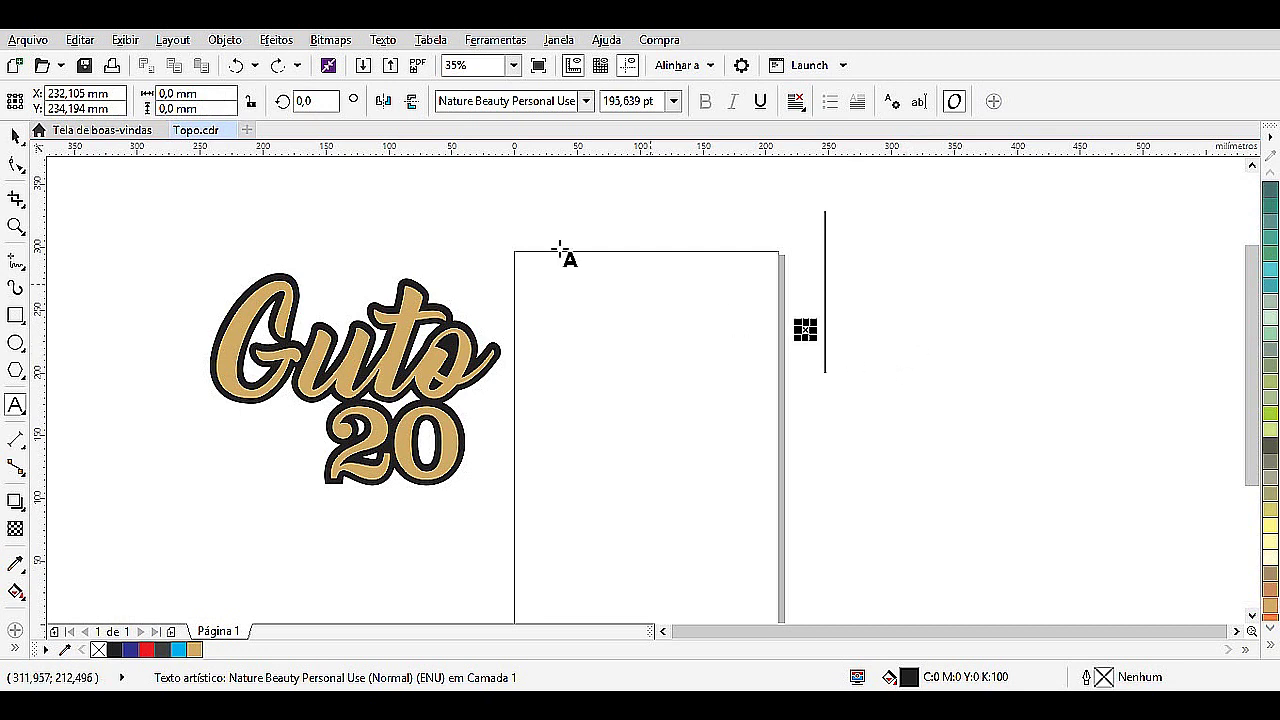
left_click(16, 136)
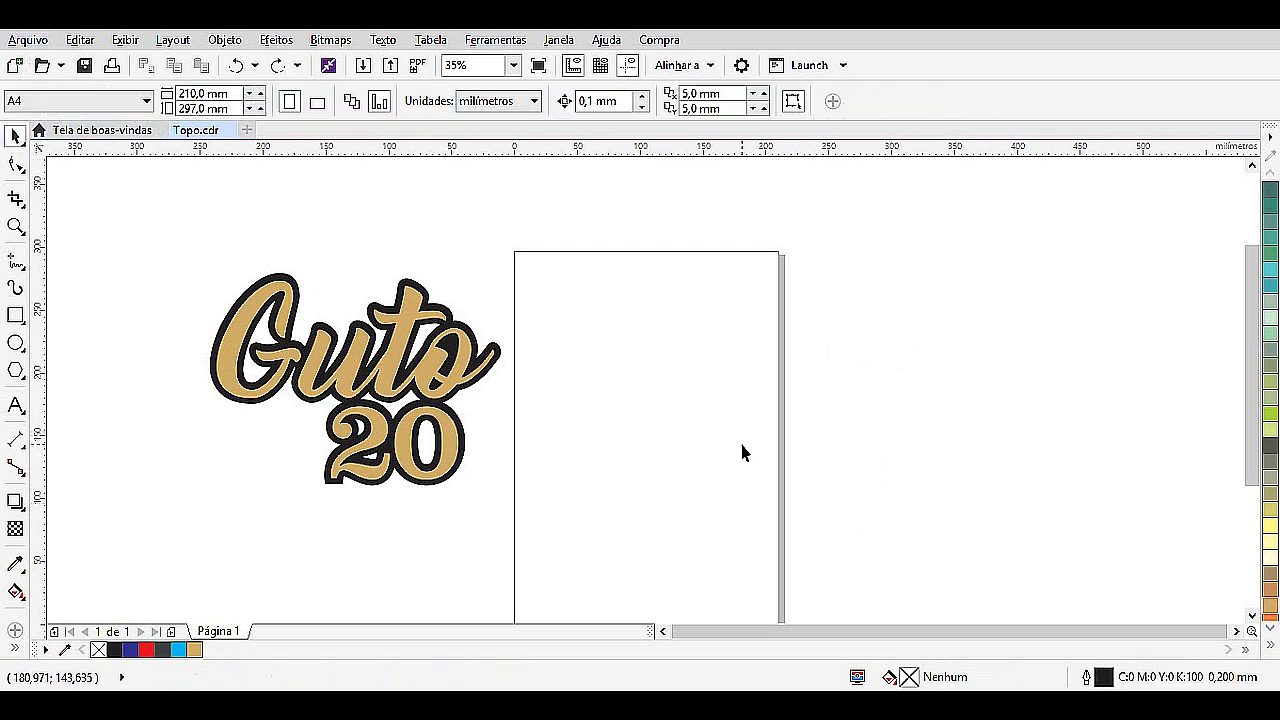
key("ctrl+v")
Duplicate the name text directly below the original and set the copy's font to Bernadette.
left_click(903, 327)
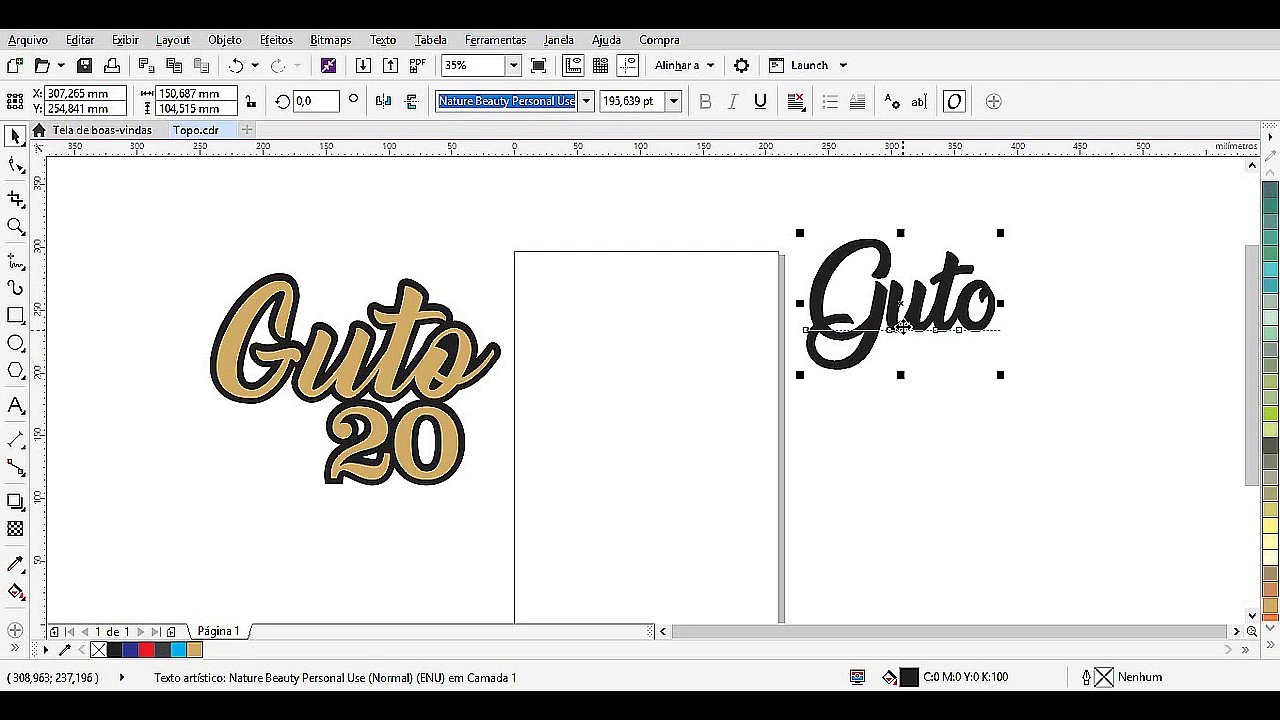
left_click_drag(903, 327, 905, 451)
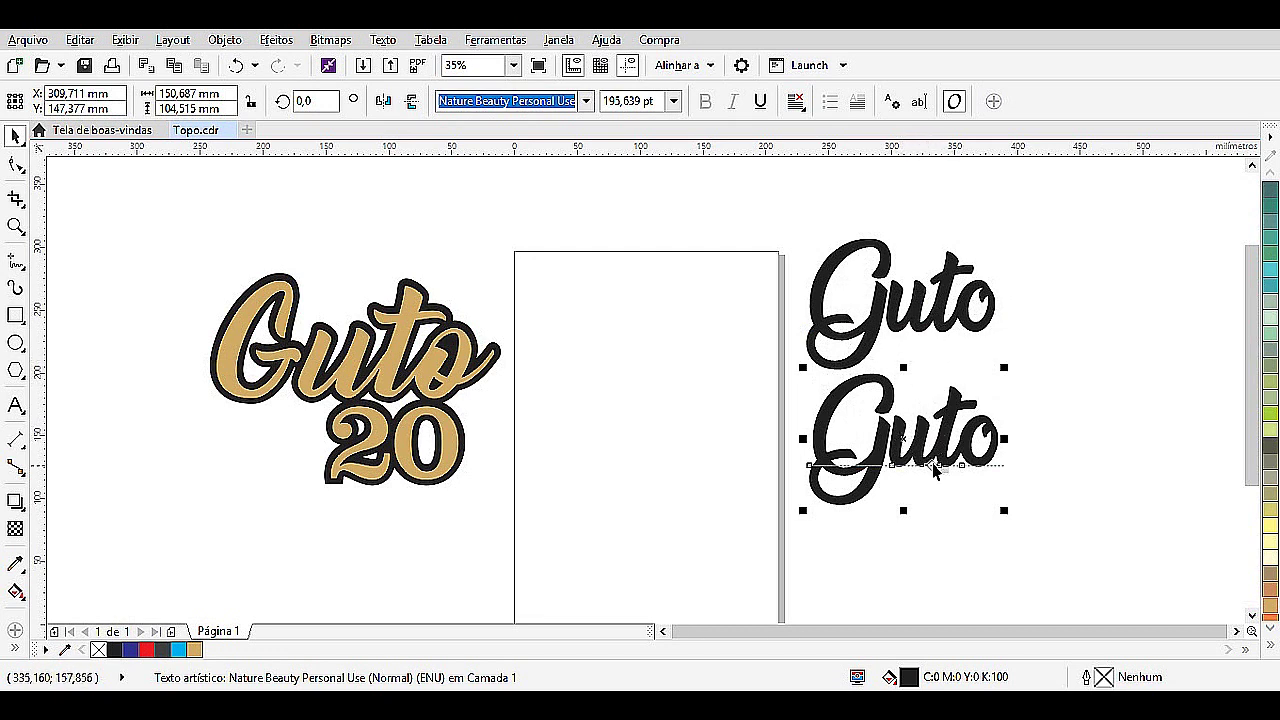
double_click(894, 450)
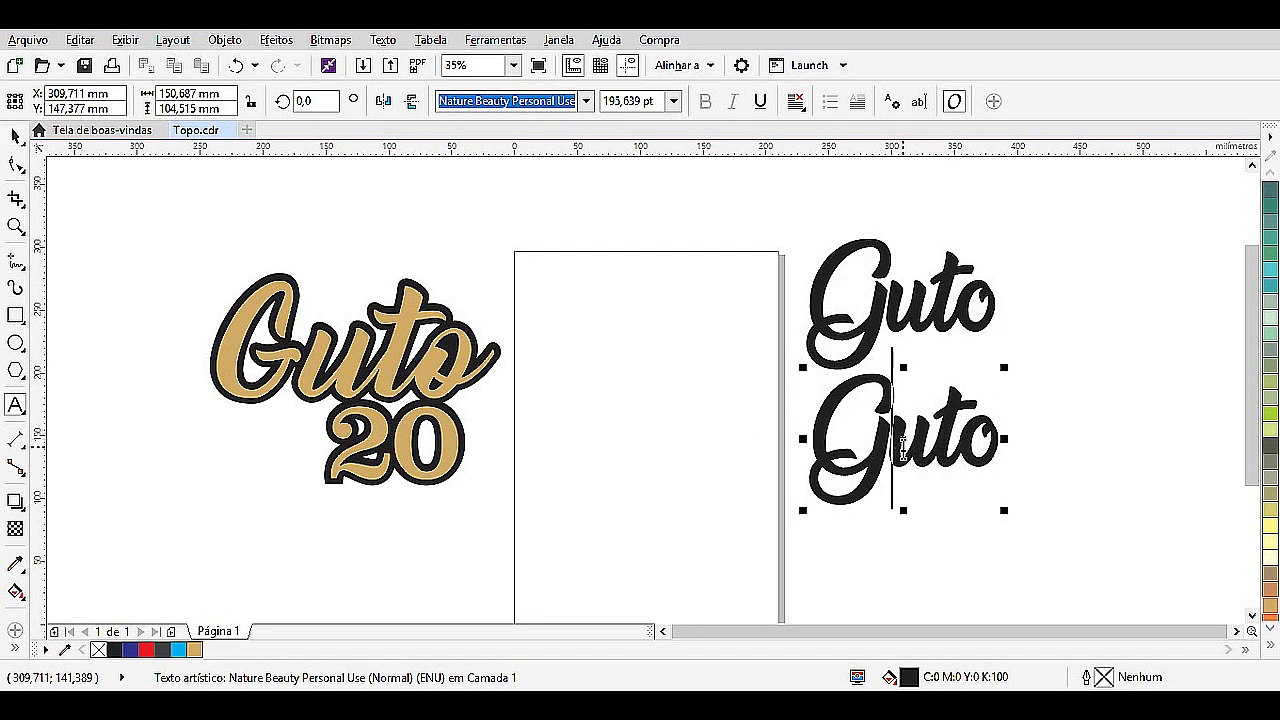
double_click(902, 450)
left_click(585, 101)
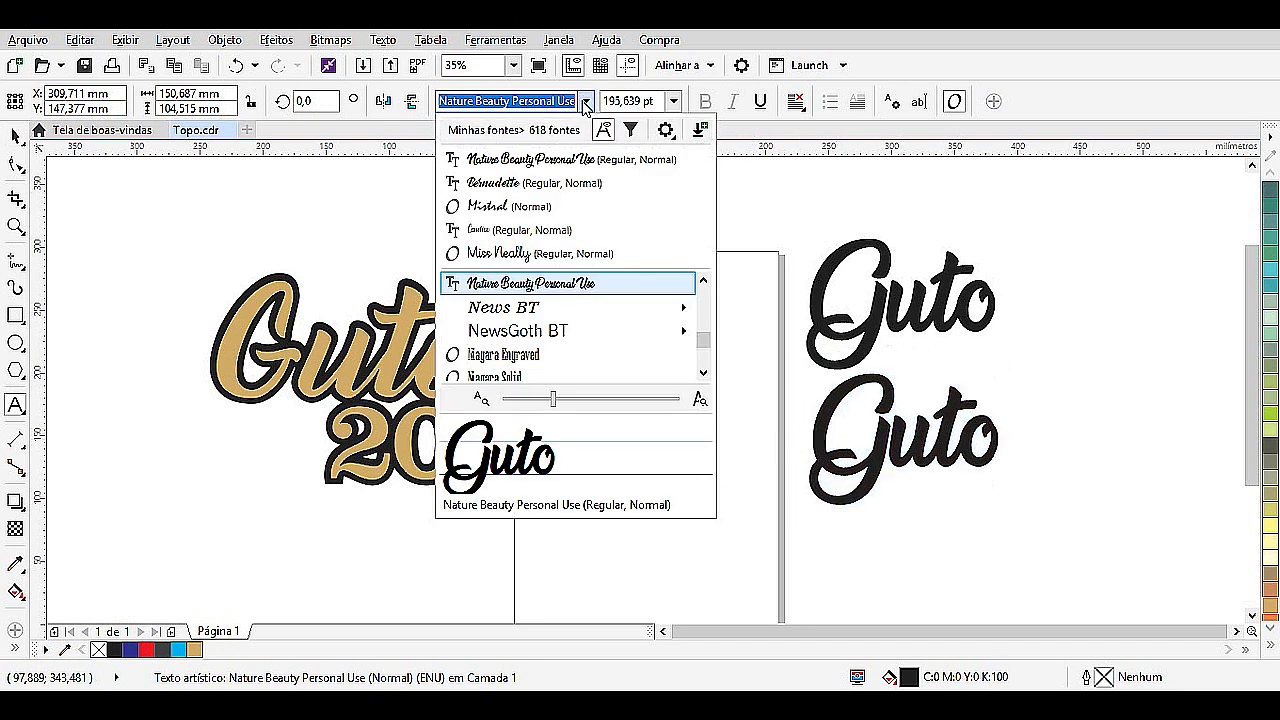
left_click(513, 190)
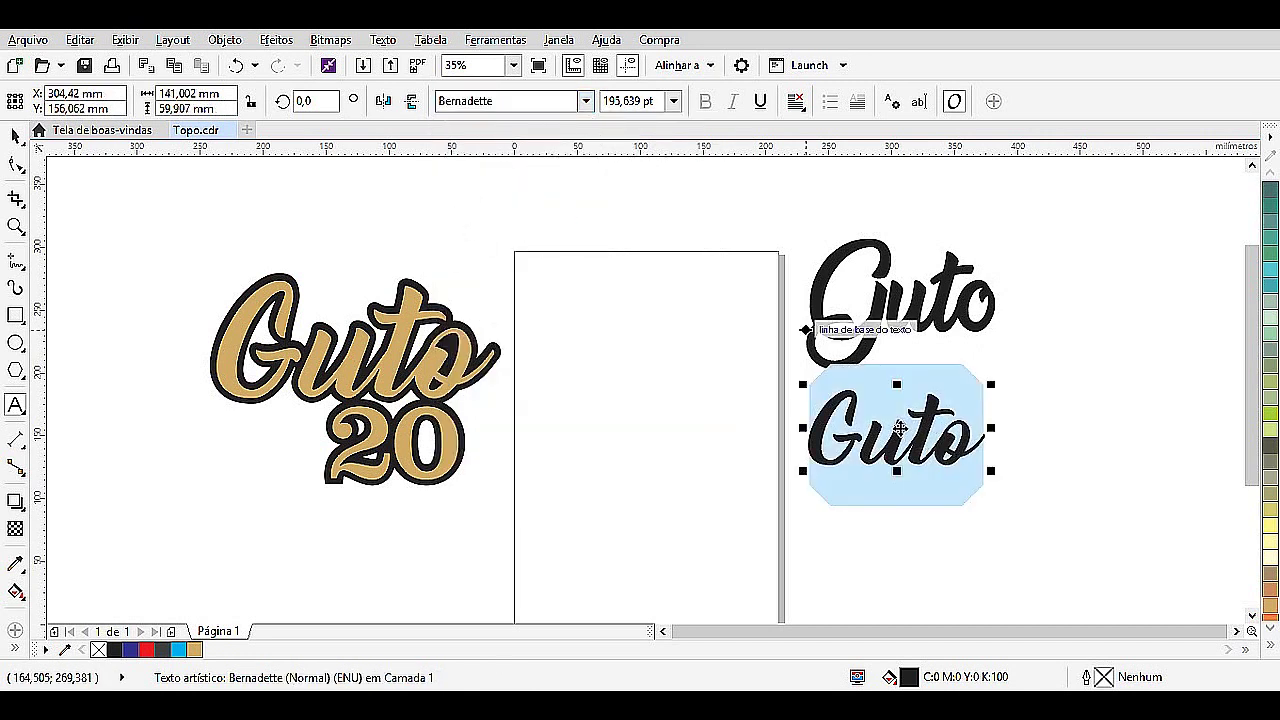
Move the Bernadette copy onto the page and delete the Nature Beauty text beside the page.
left_click_drag(900, 428, 657, 360)
left_click(879, 330)
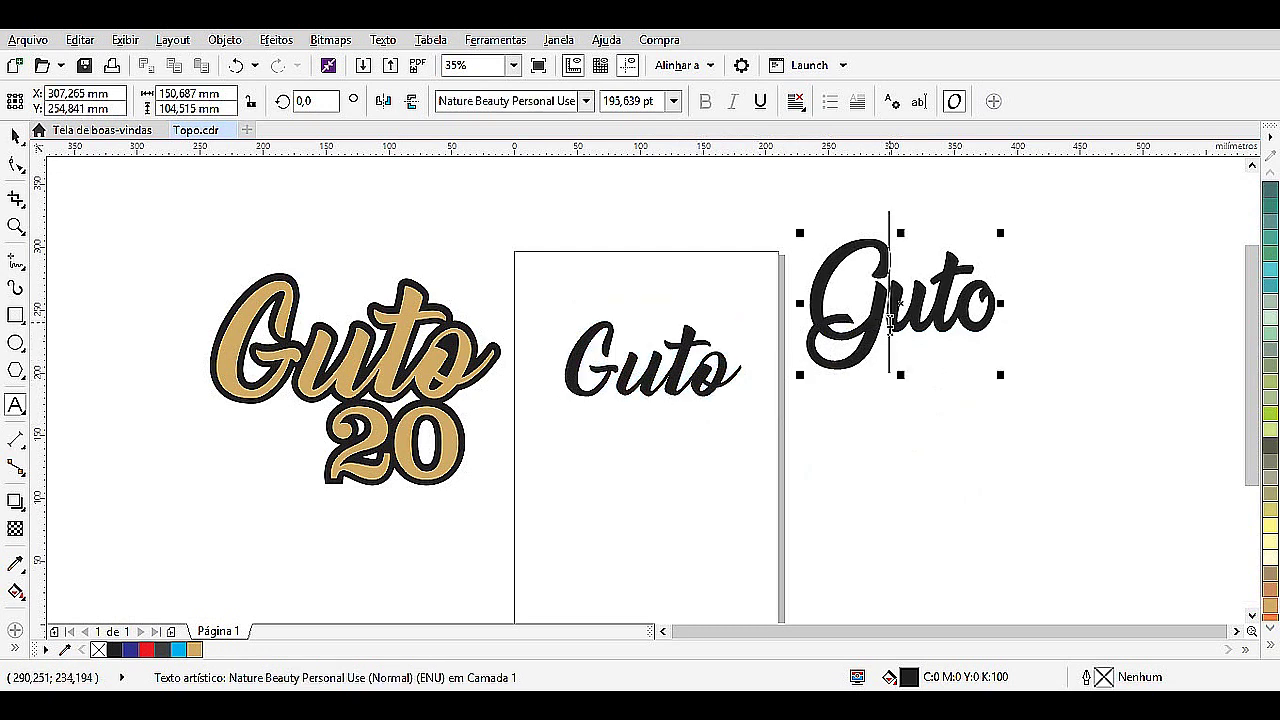
key("Delete")
left_click(15, 134)
key("Delete")
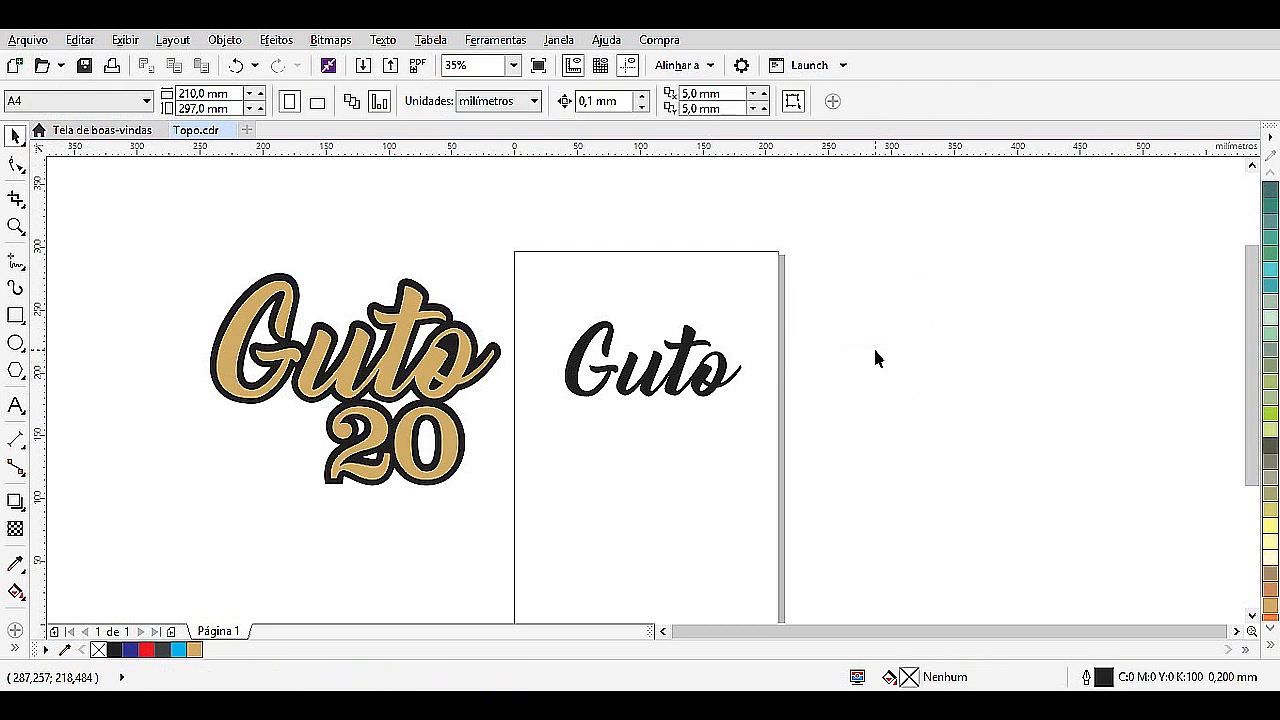
Move the gold logo lower on the pasteboard and place the black name text above it for comparison.
left_click(662, 392)
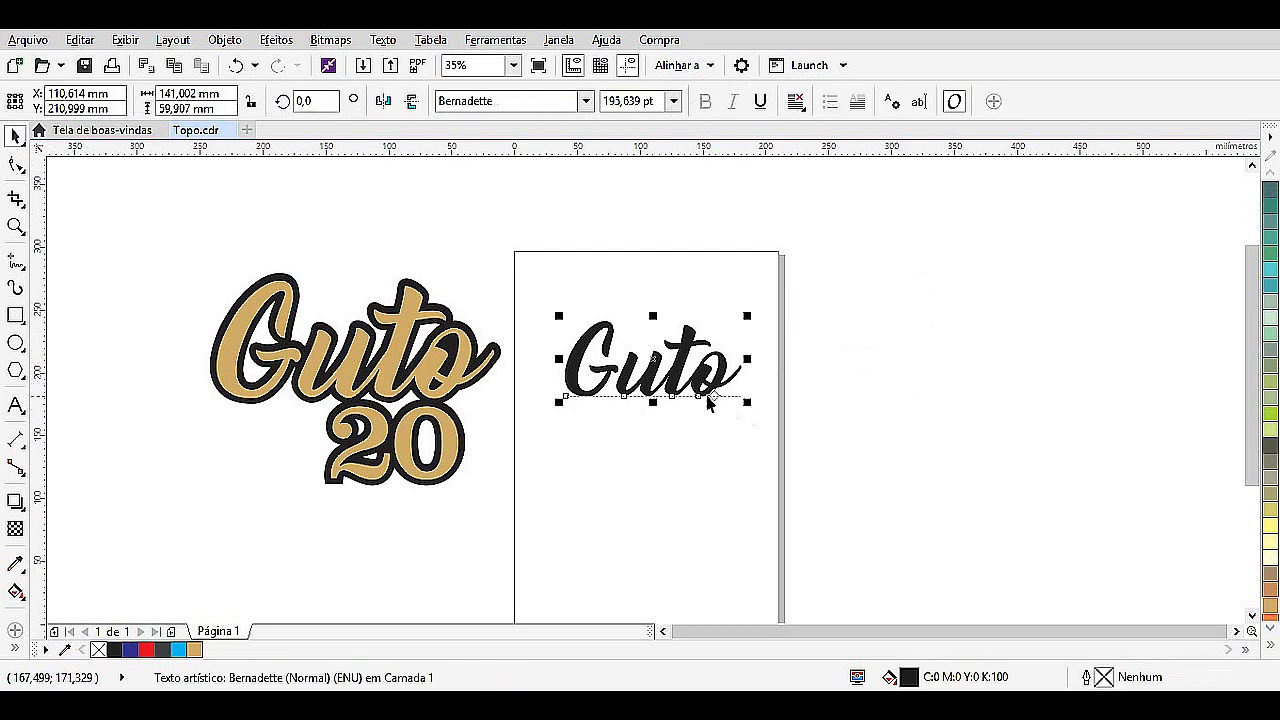
left_click_drag(655, 365, 638, 333)
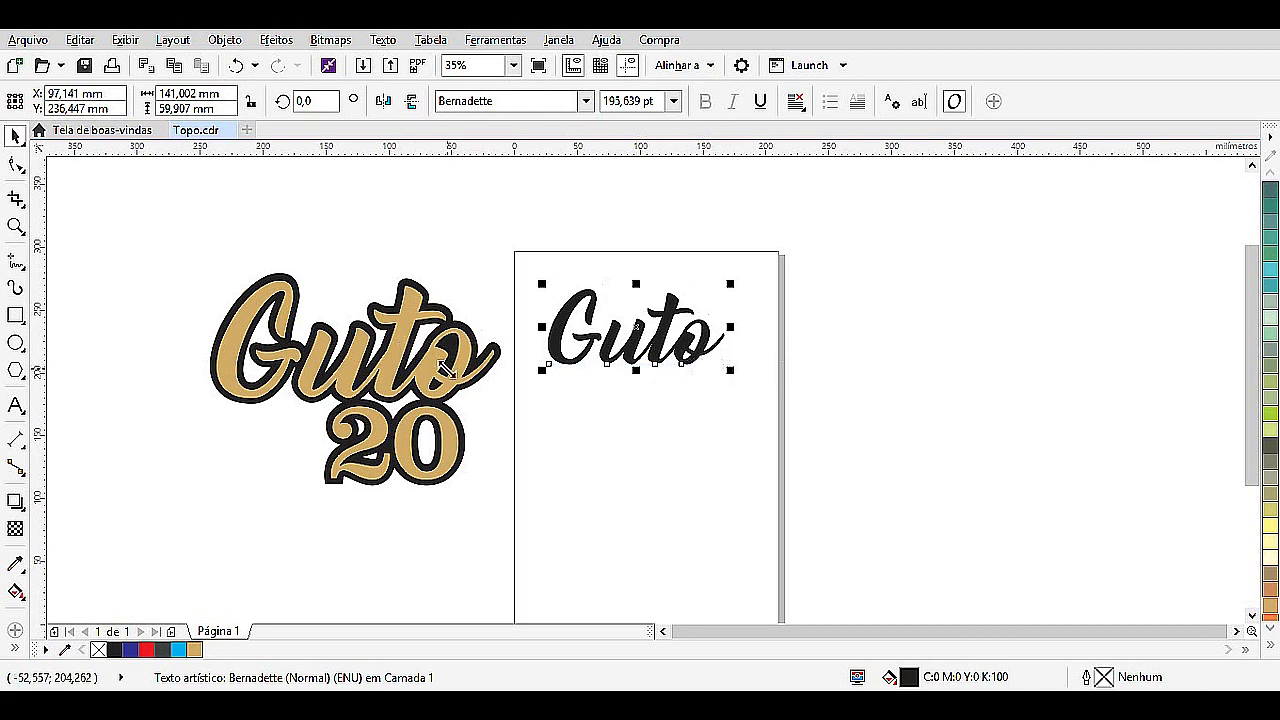
left_click_drag(395, 400, 296, 491)
left_click(632, 360)
left_click_drag(632, 360, 284, 272)
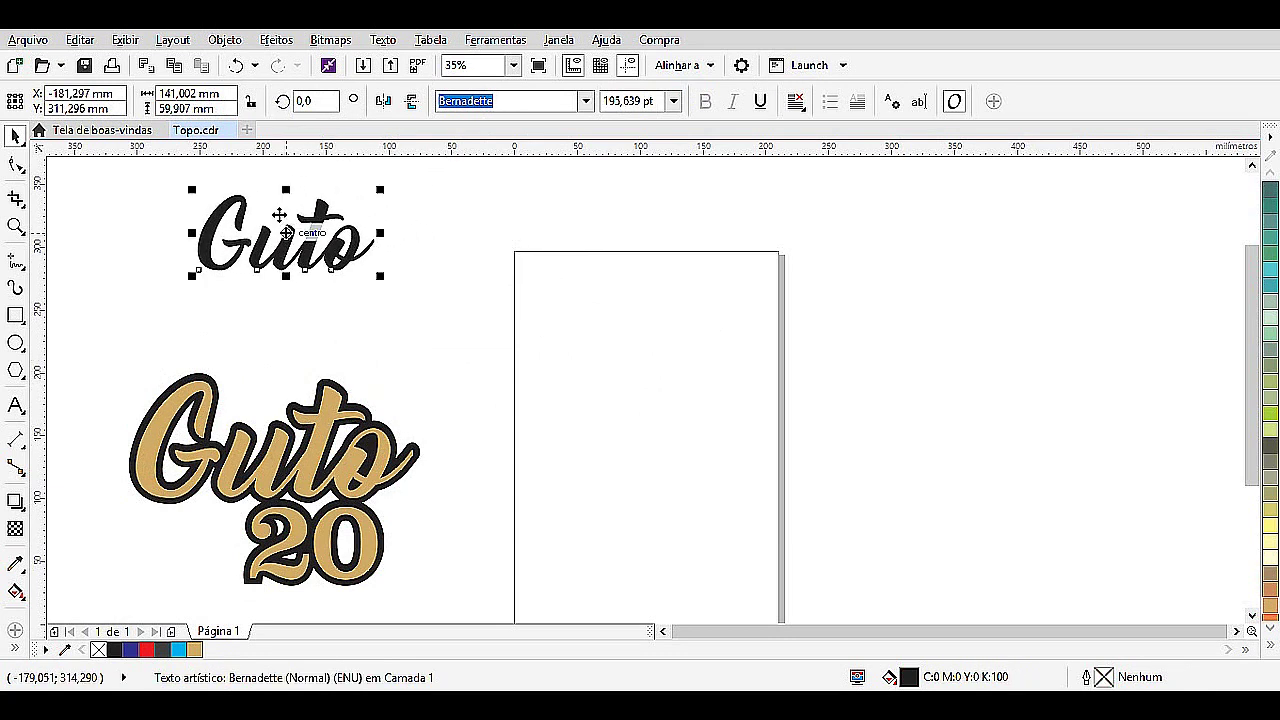
Enlarge the black name text proportionally to about 204 mm wide and move it onto the upper part of the page.
mouse_move(380, 277)
left_mouse_down()
mouse_move(371, 266)
mouse_move(414, 306)
mouse_move(377, 274)
mouse_move(397, 287)
left_mouse_up()
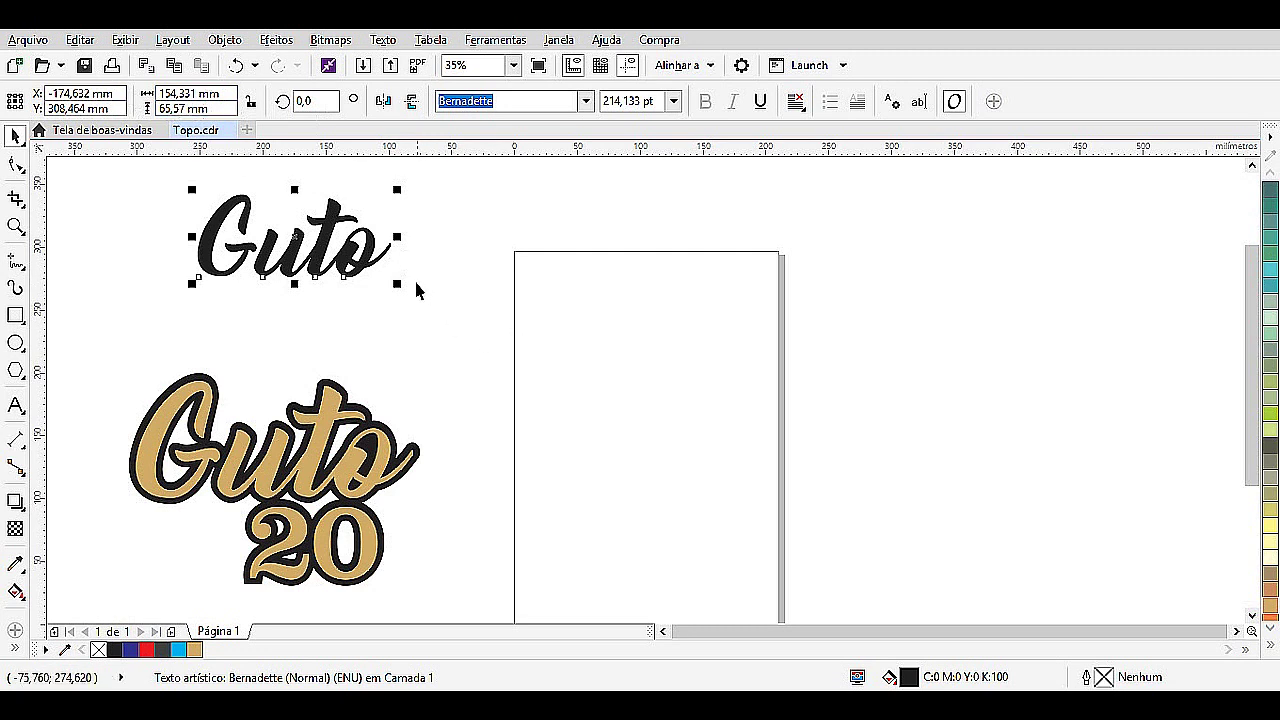
left_click_drag(400, 285, 448, 334)
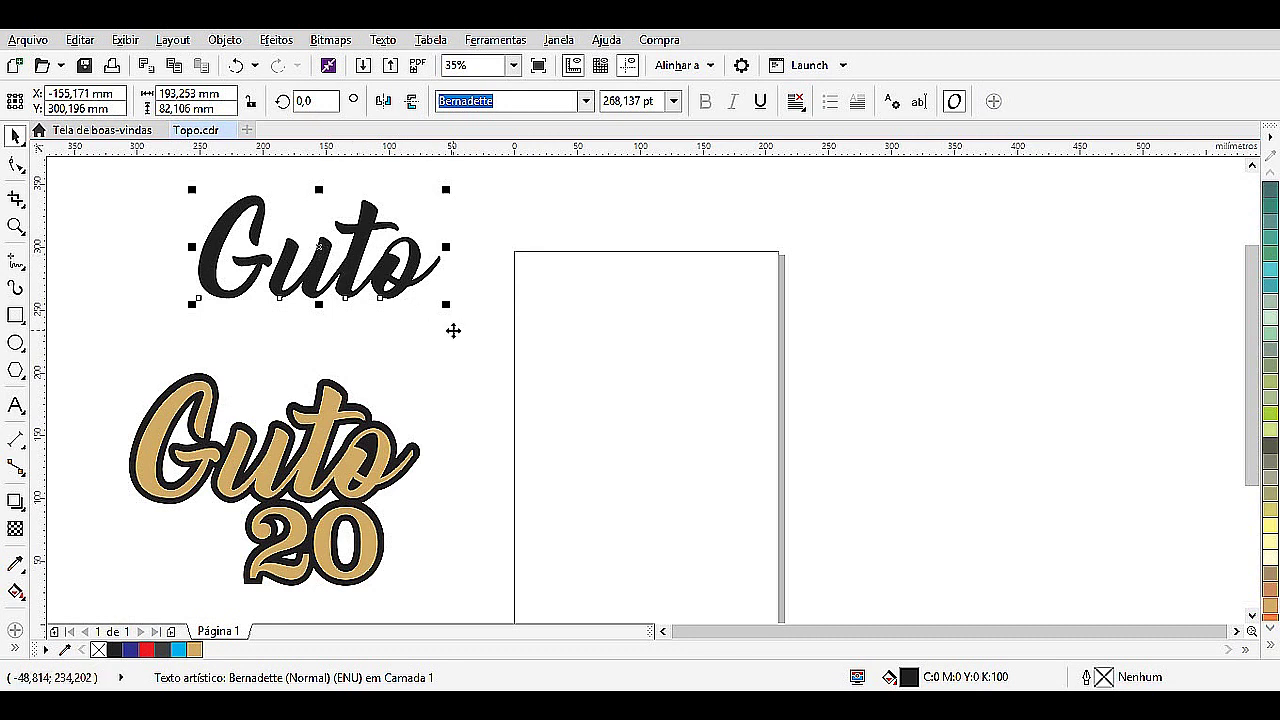
mouse_move(446, 304)
left_mouse_down()
mouse_move(462, 327)
mouse_move(449, 314)
left_mouse_up()
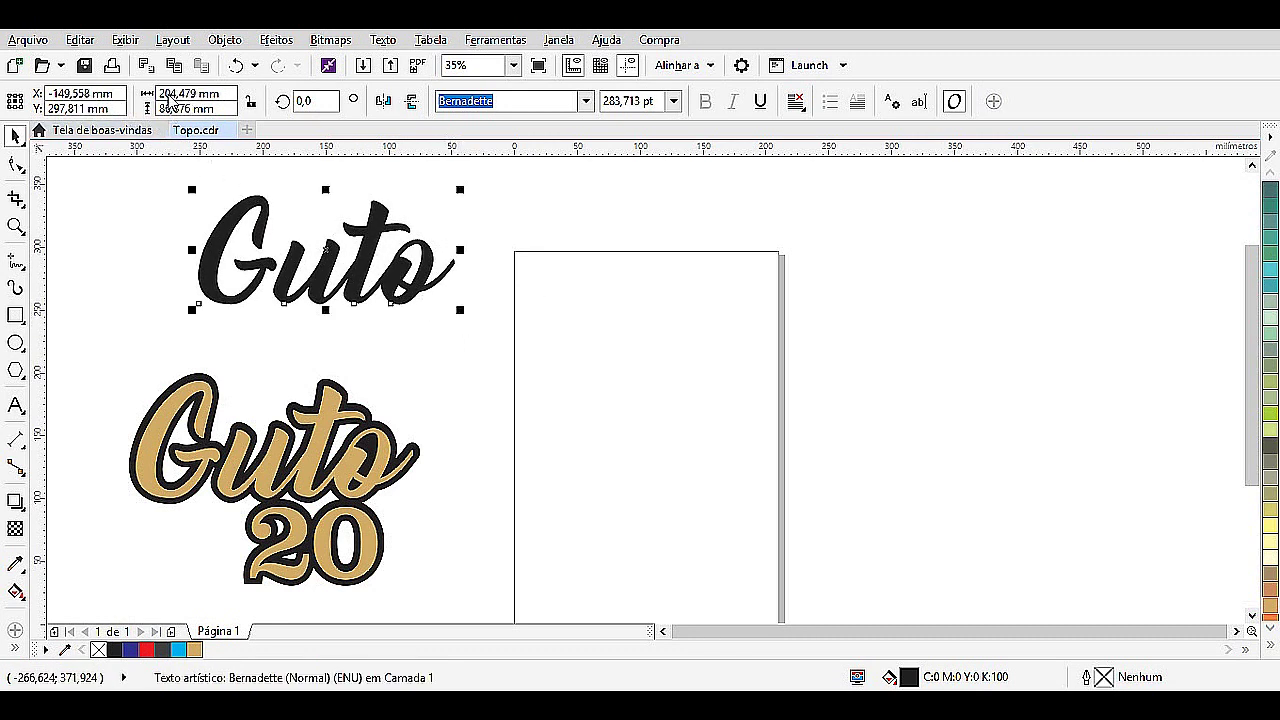
left_click_drag(335, 252, 651, 343)
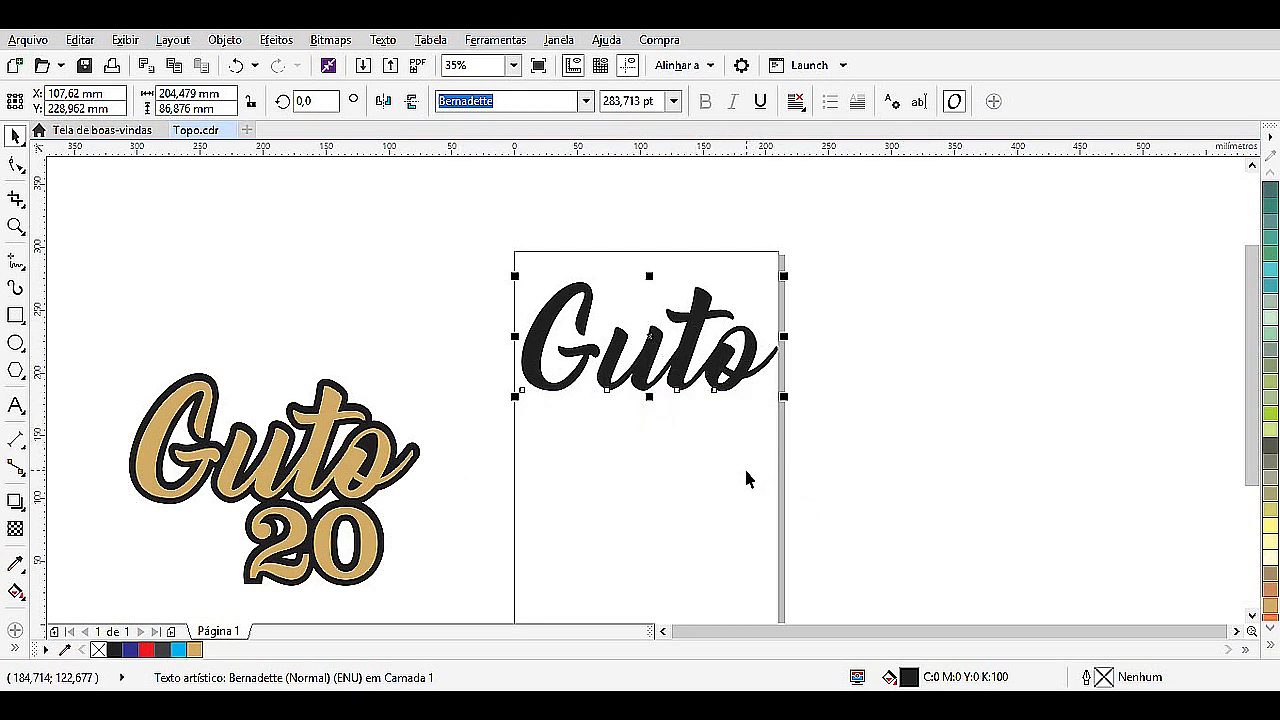
Add the artistic text "20", scale it to about 84 mm wide, and place it just under the name's last letters.
key("F8")
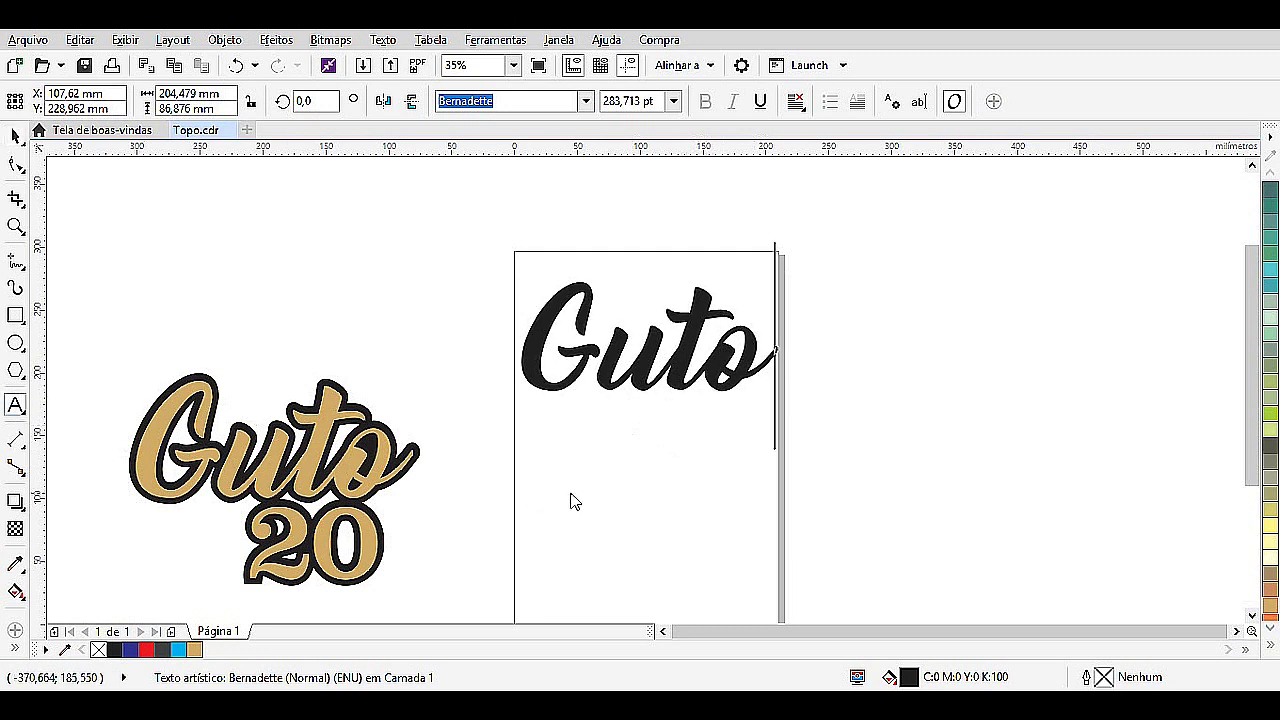
key("Escape")
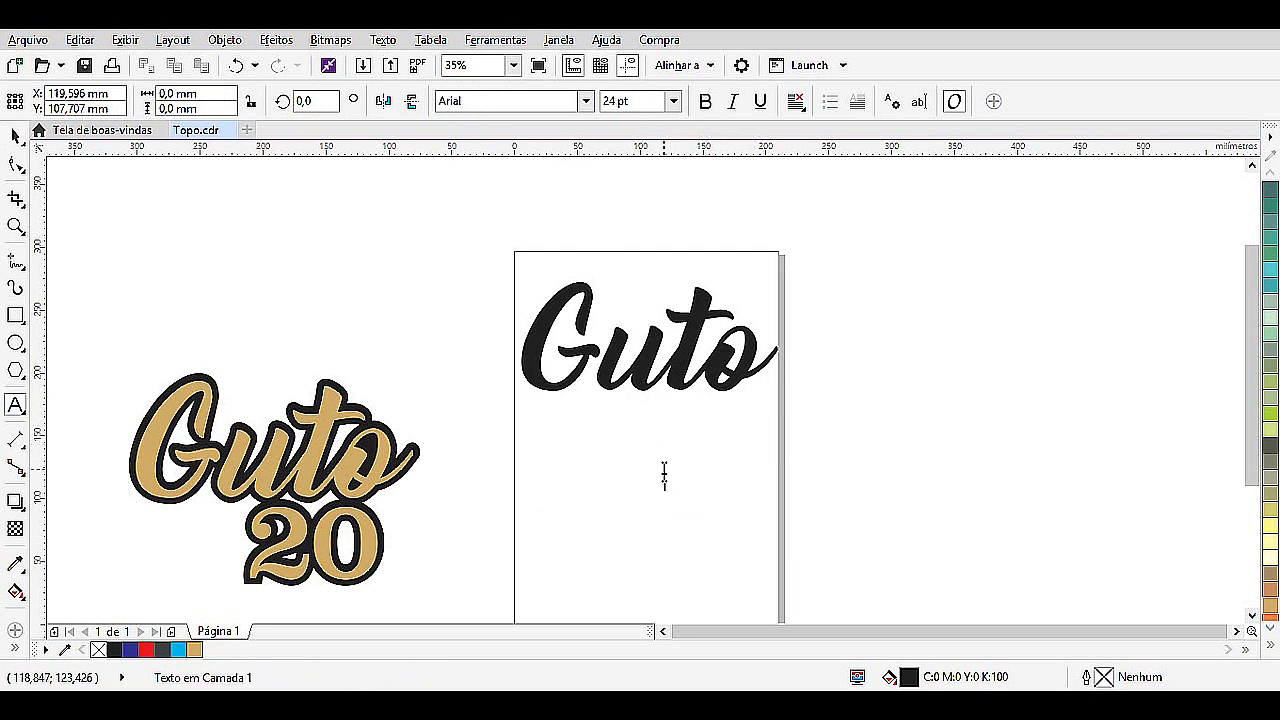
left_click(661, 466)
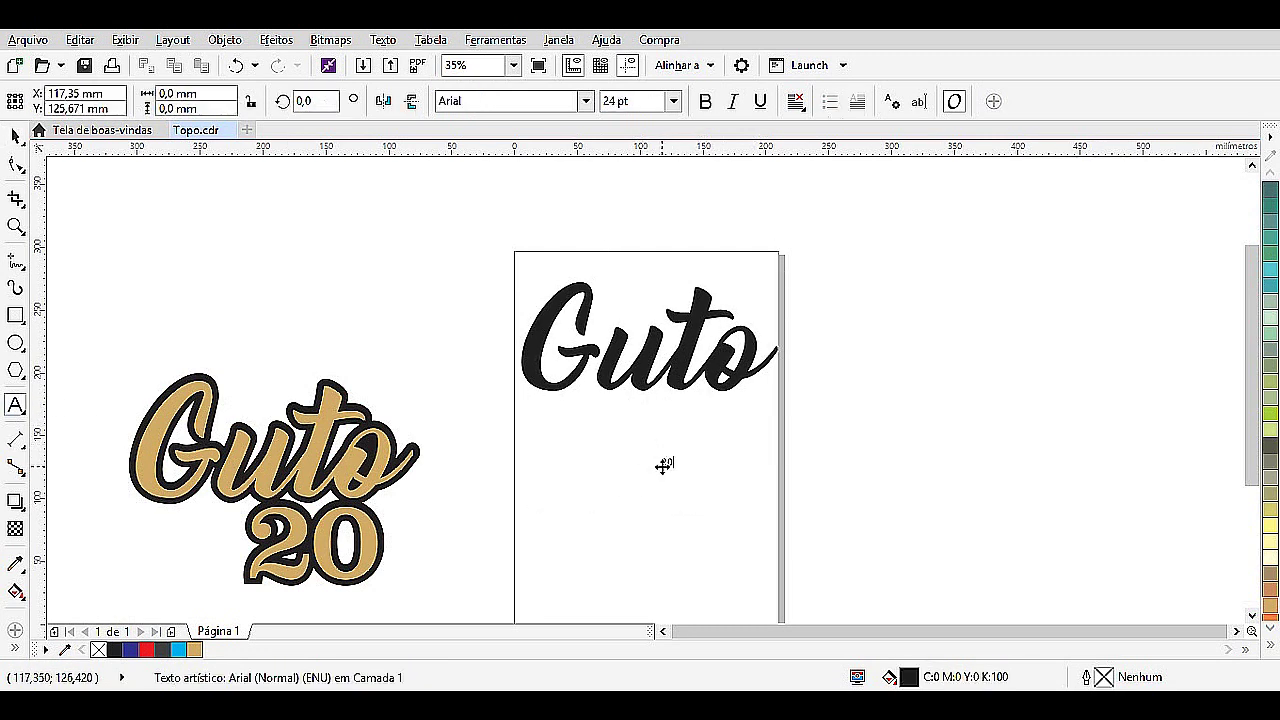
type("20")
left_click_drag(688, 476, 776, 545)
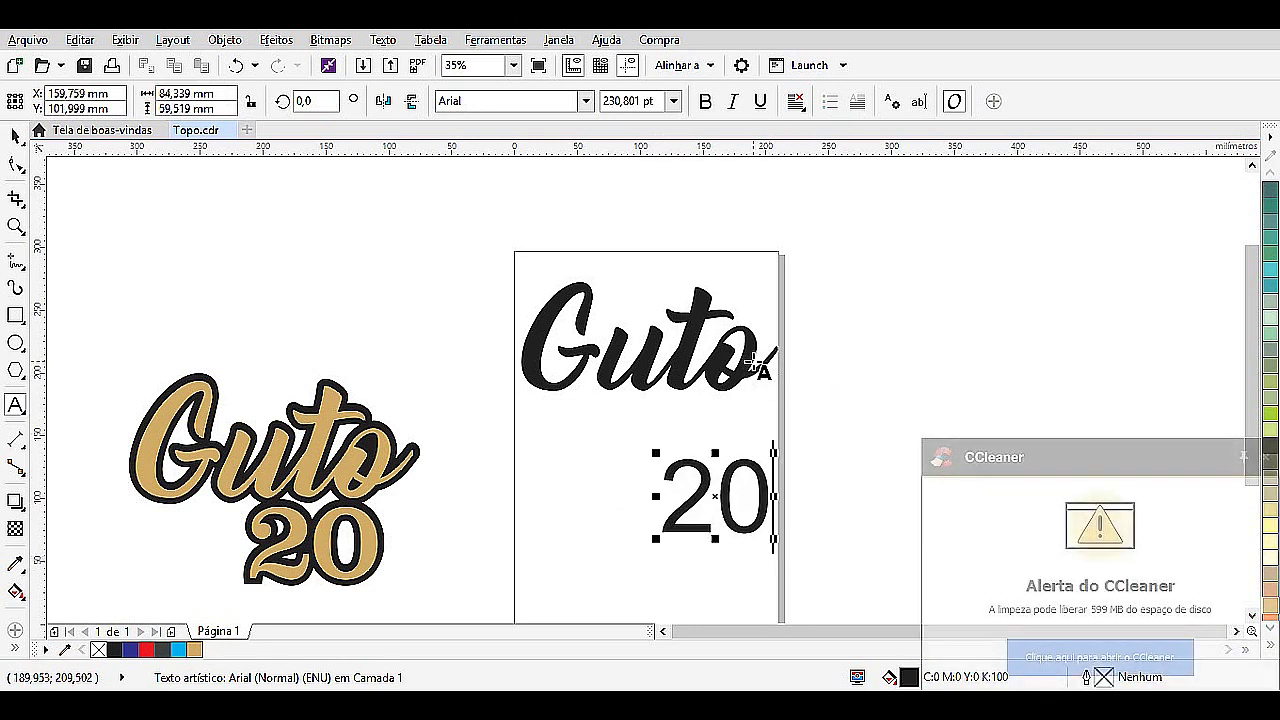
left_click(1265, 456)
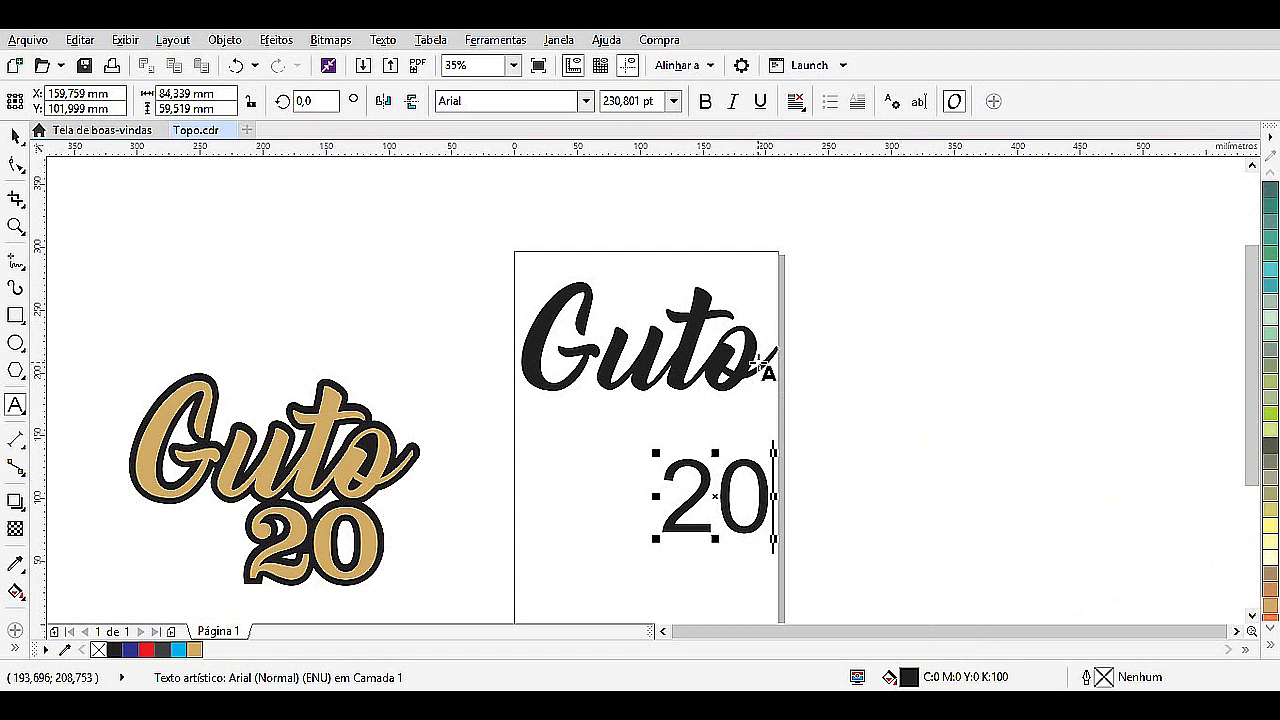
left_click_drag(714, 496, 694, 437)
Browse the fonts for the "20" text and set it to Century751 No2 BT Bold.
left_click(690, 437)
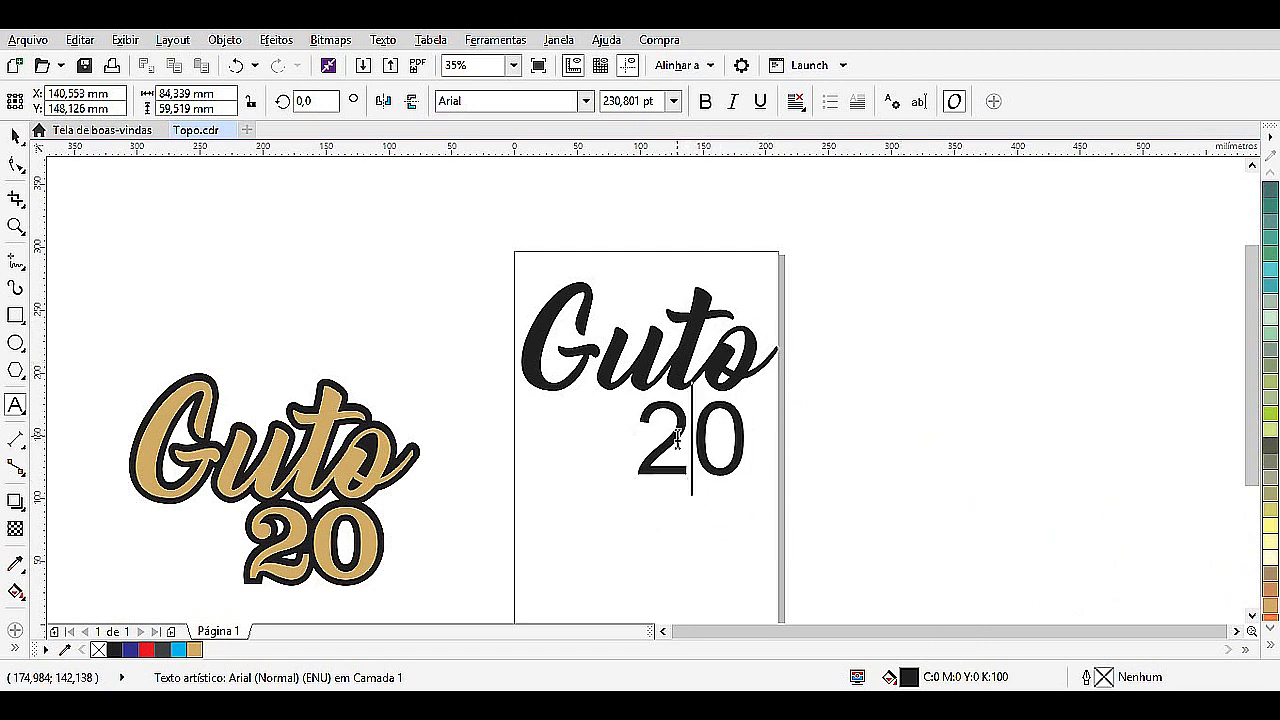
double_click(677, 437)
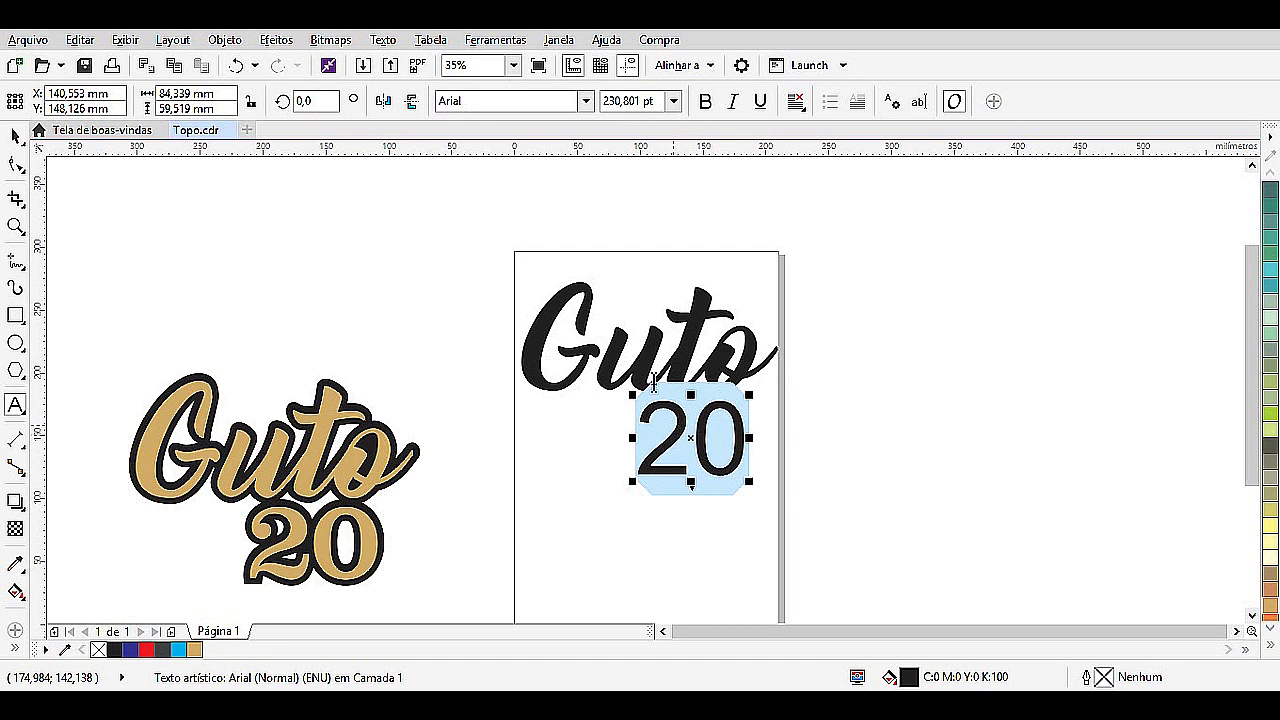
left_click(586, 101)
left_click(586, 101)
scroll(672, 633, "left", 2)
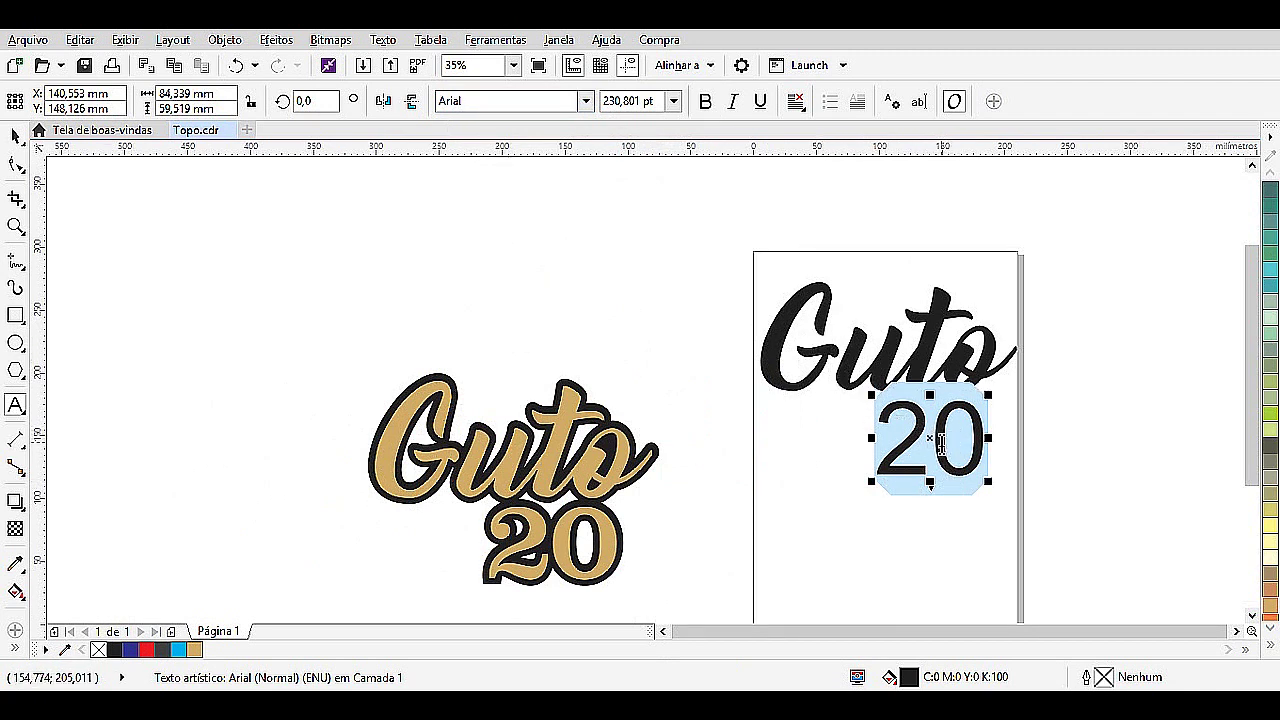
left_click(585, 101)
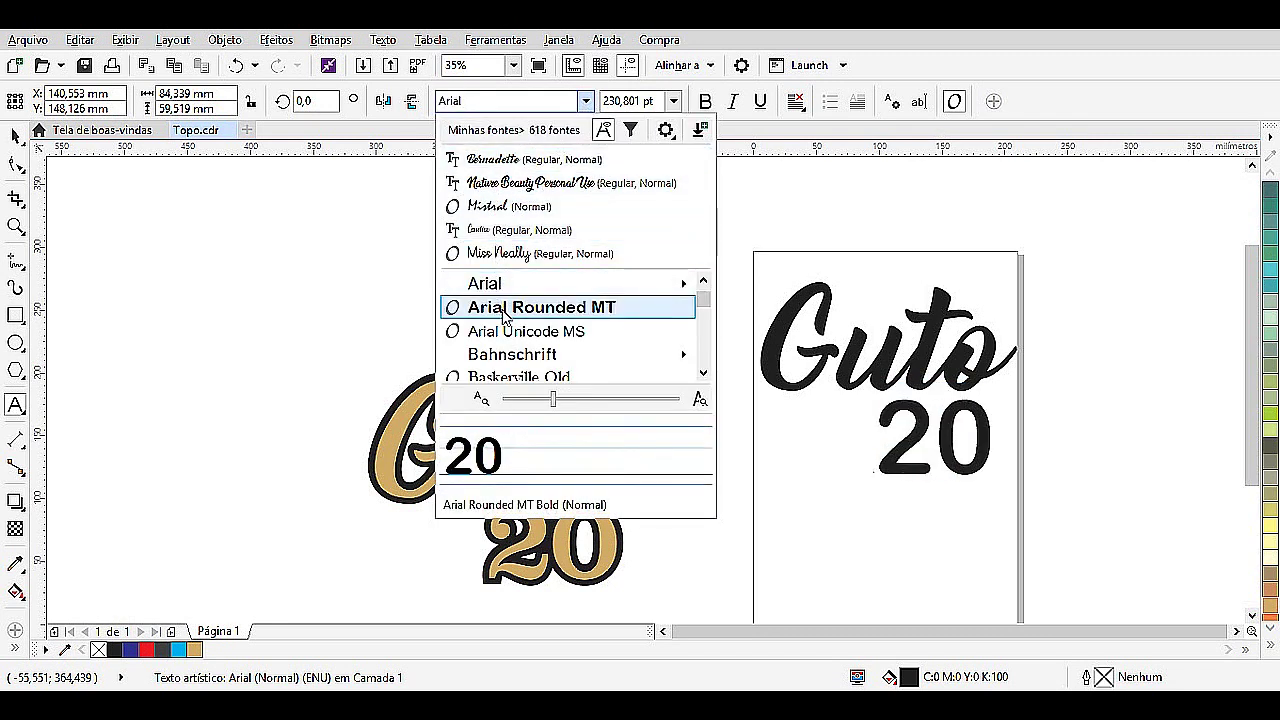
scroll(509, 322, "down", 1)
scroll(509, 322, "down", 1)
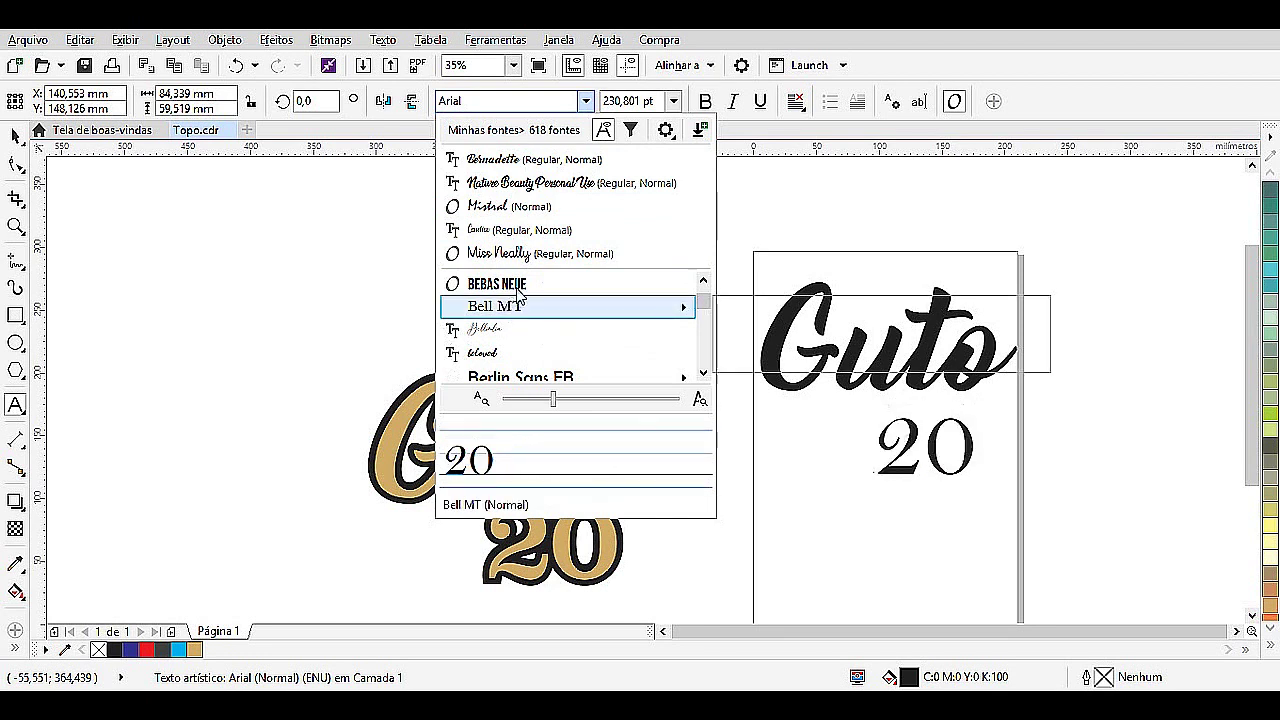
scroll(520, 300, "down", 5)
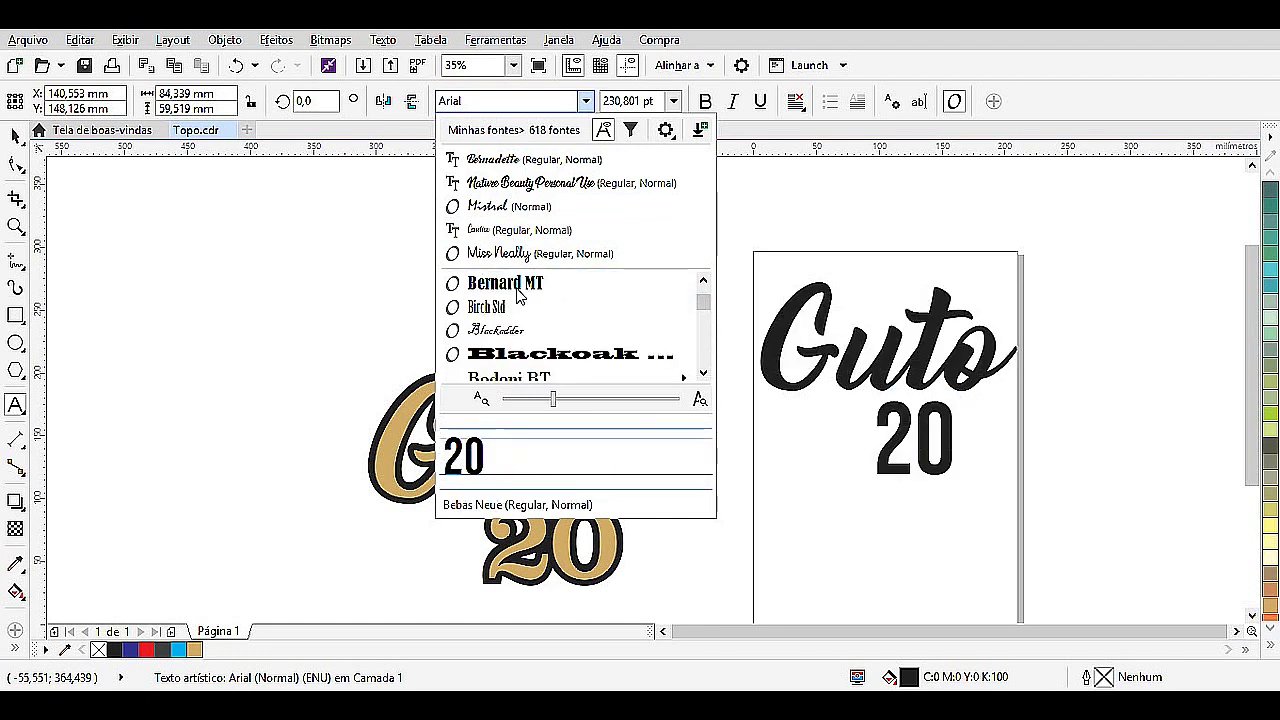
scroll(540, 330, "down", 3)
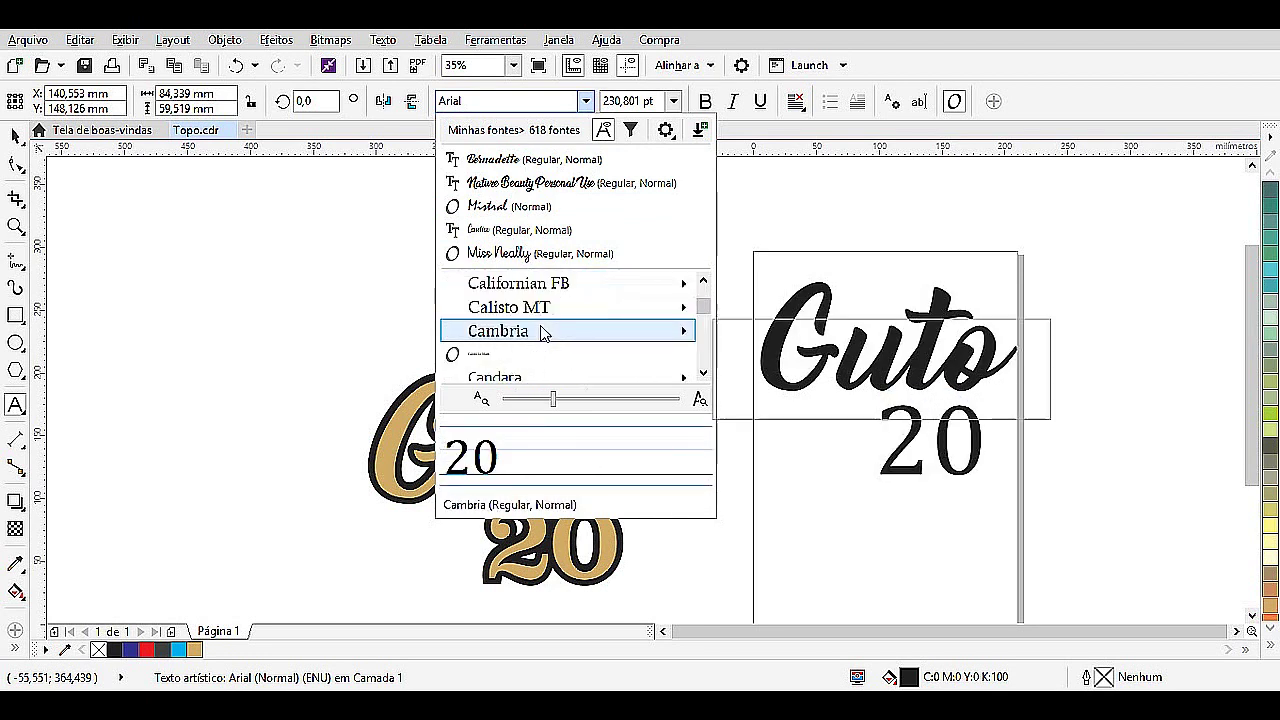
scroll(540, 333, "down", 1)
scroll(540, 333, "down", 3)
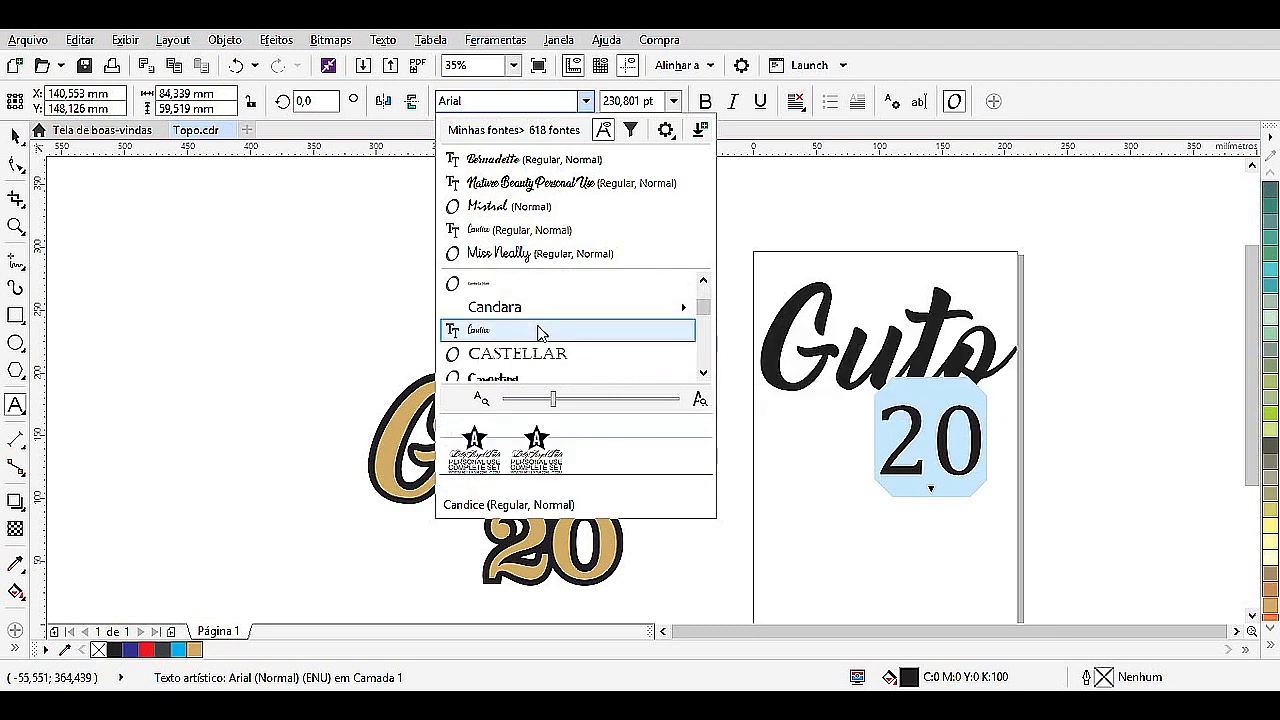
scroll(540, 333, "down", 3)
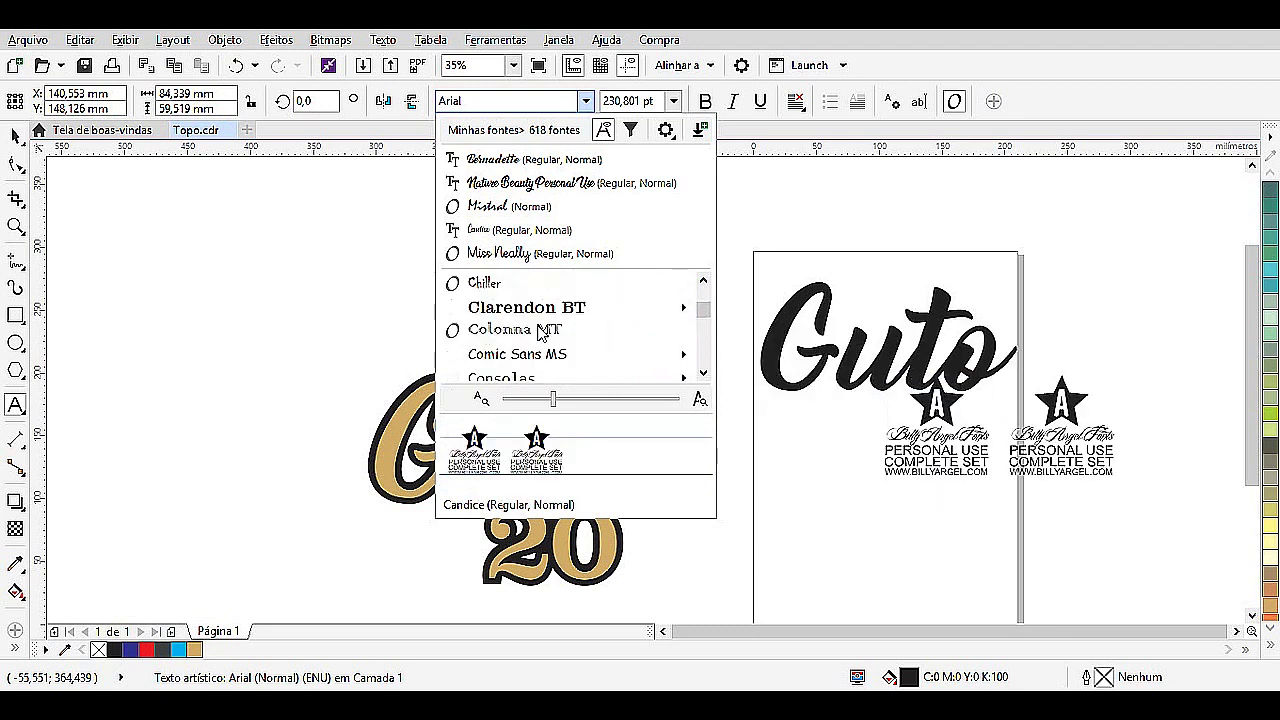
scroll(535, 328, "down", 3)
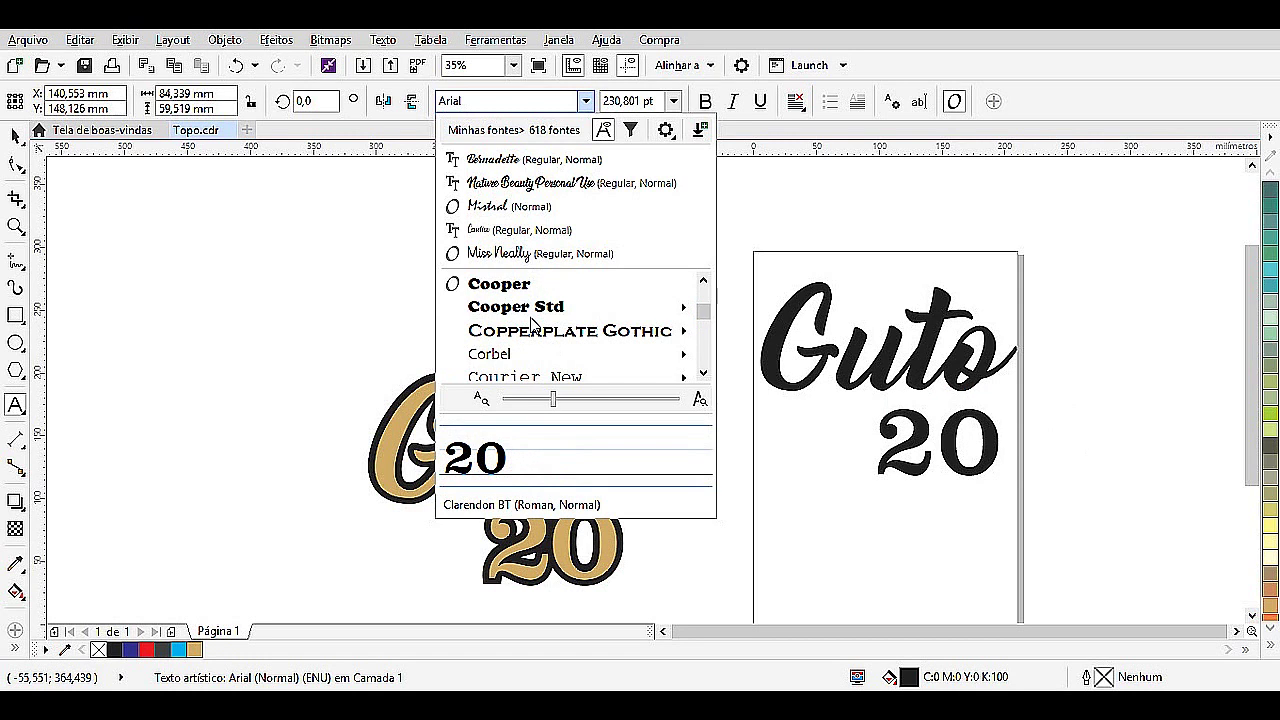
scroll(533, 323, "down", 10)
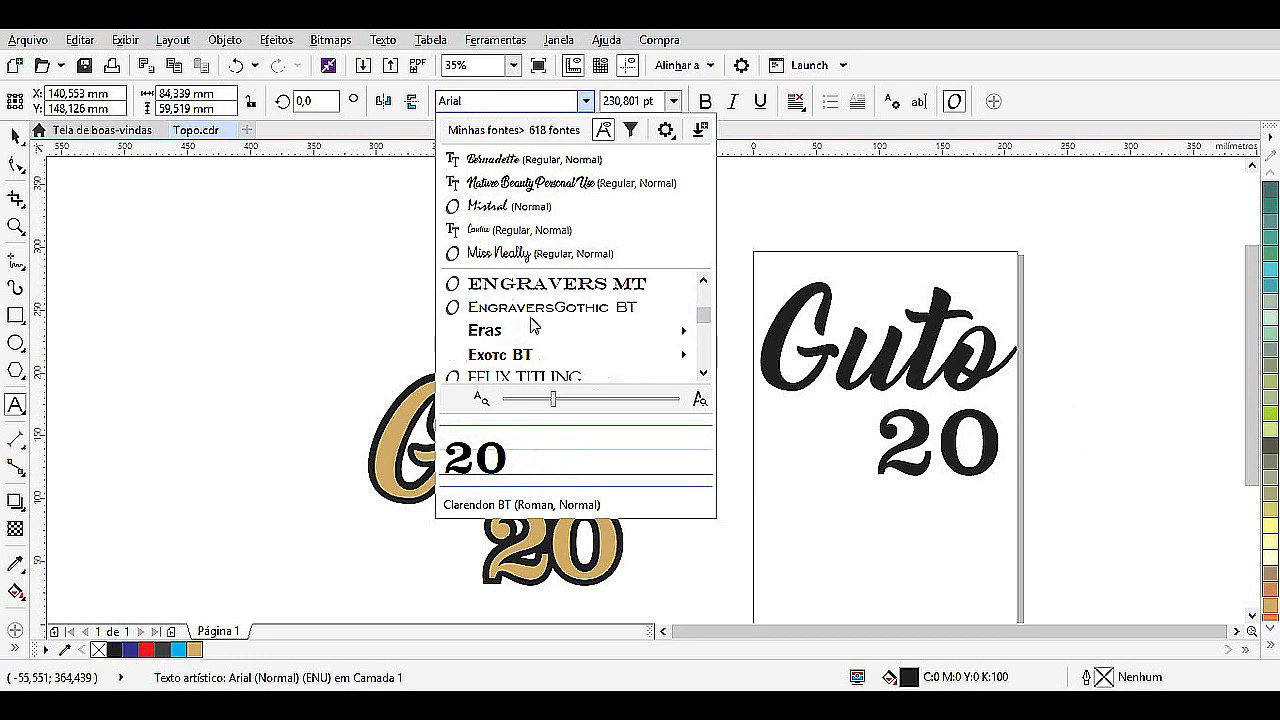
scroll(533, 323, "down", 3)
scroll(533, 325, "down", 8)
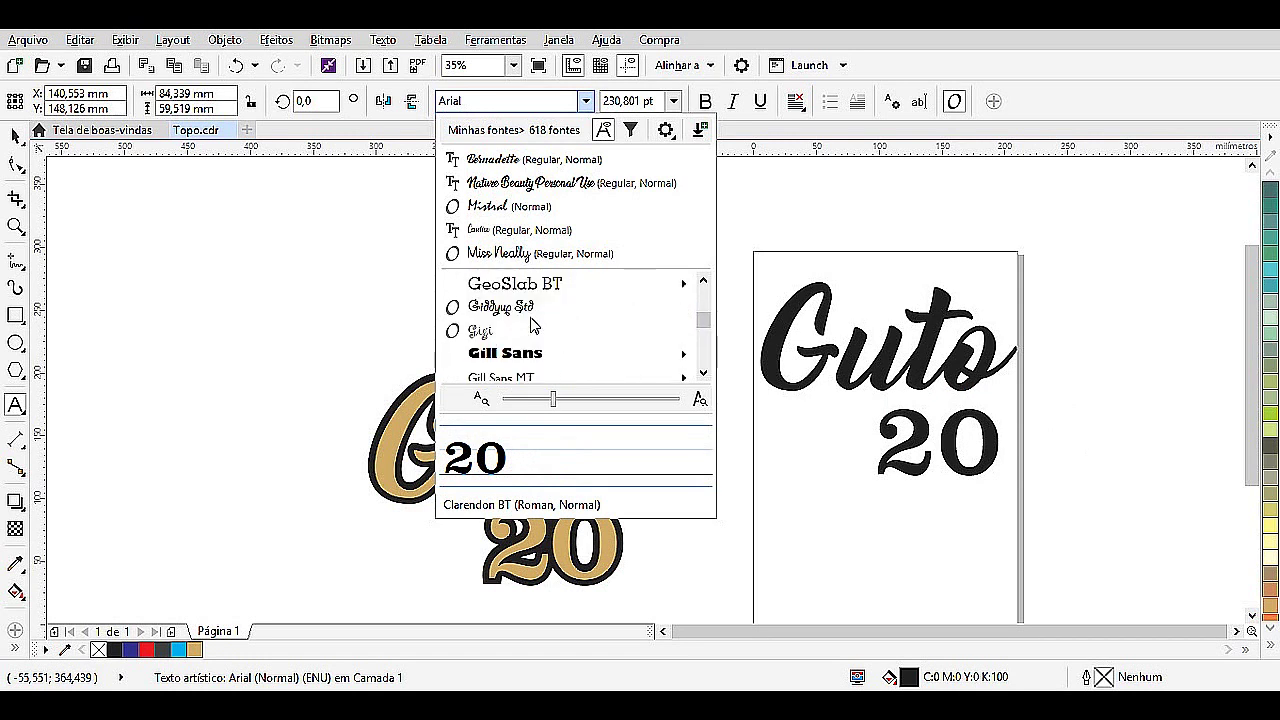
scroll(533, 323, "down", 6)
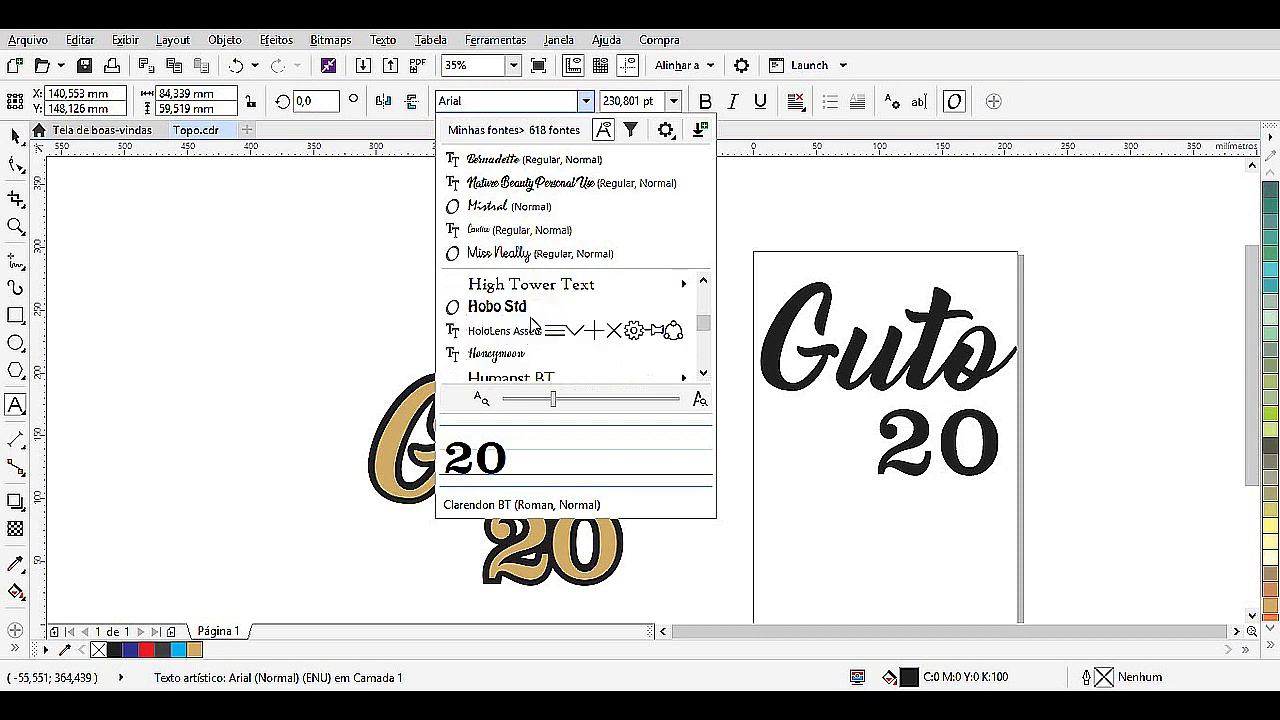
scroll(533, 323, "down", 4)
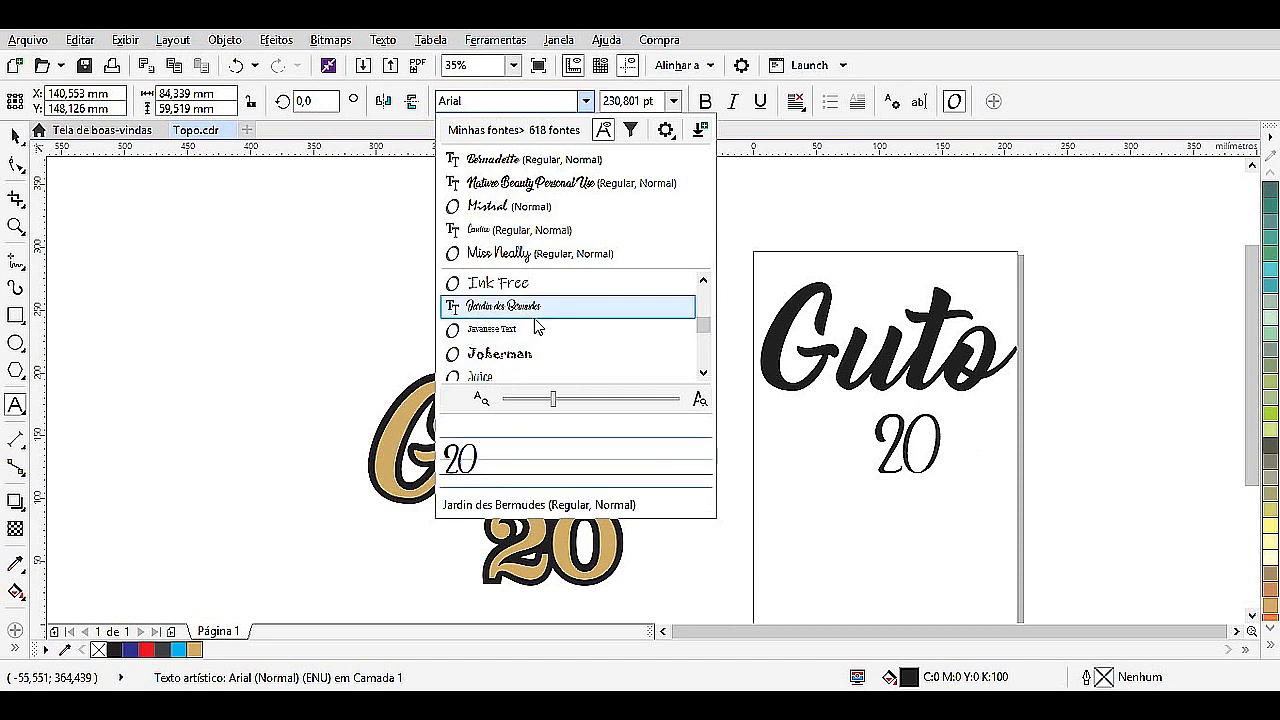
scroll(535, 323, "down", 3)
scroll(535, 323, "up", 10)
mouse_move(563, 336)
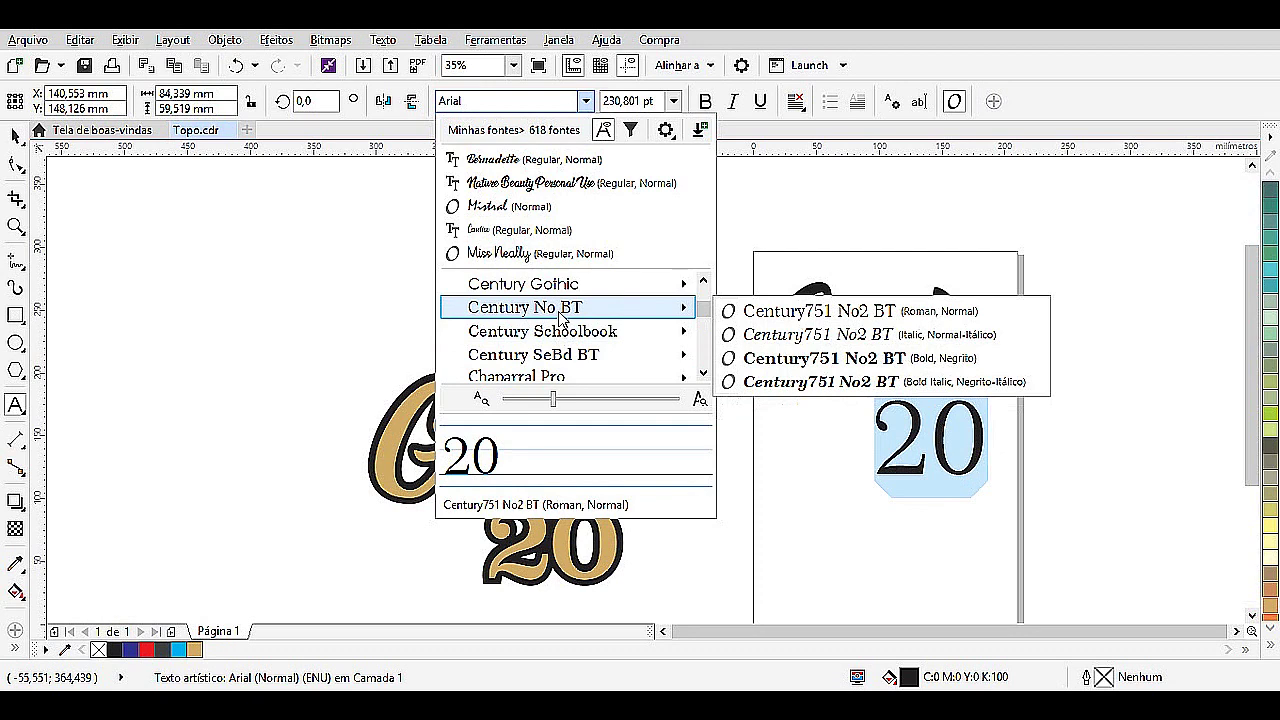
mouse_move(580, 288)
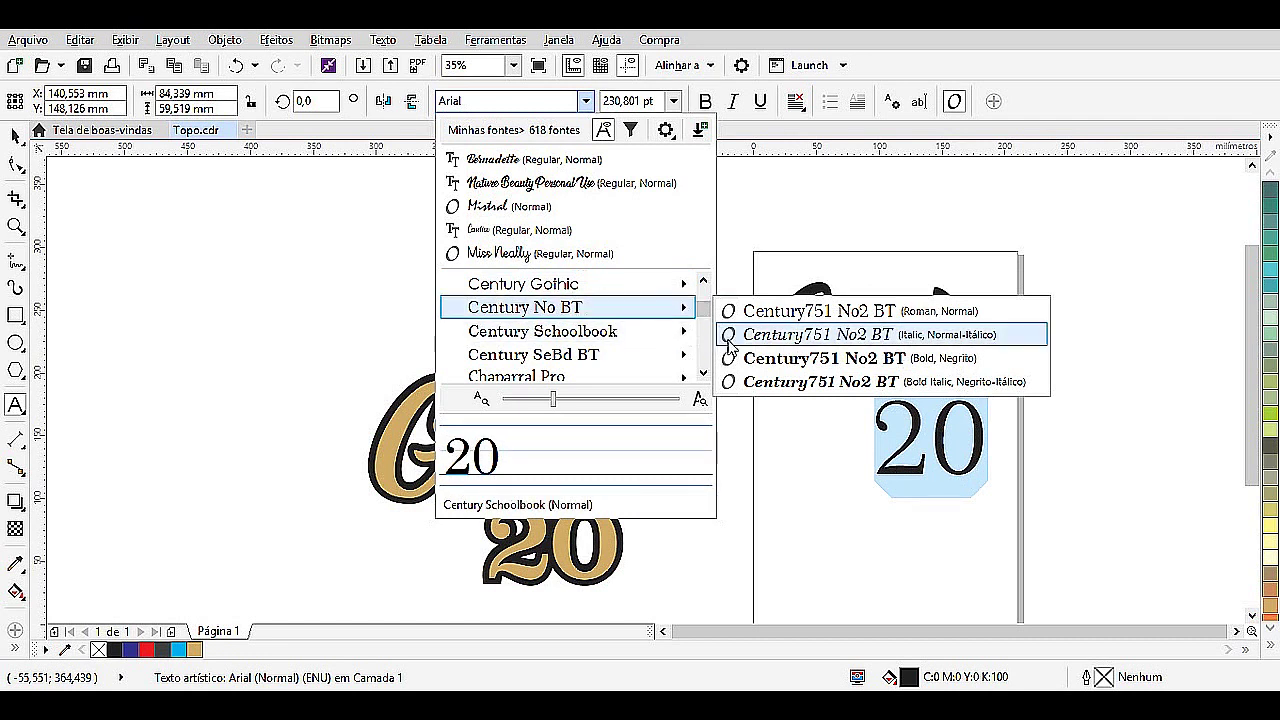
left_click(815, 360)
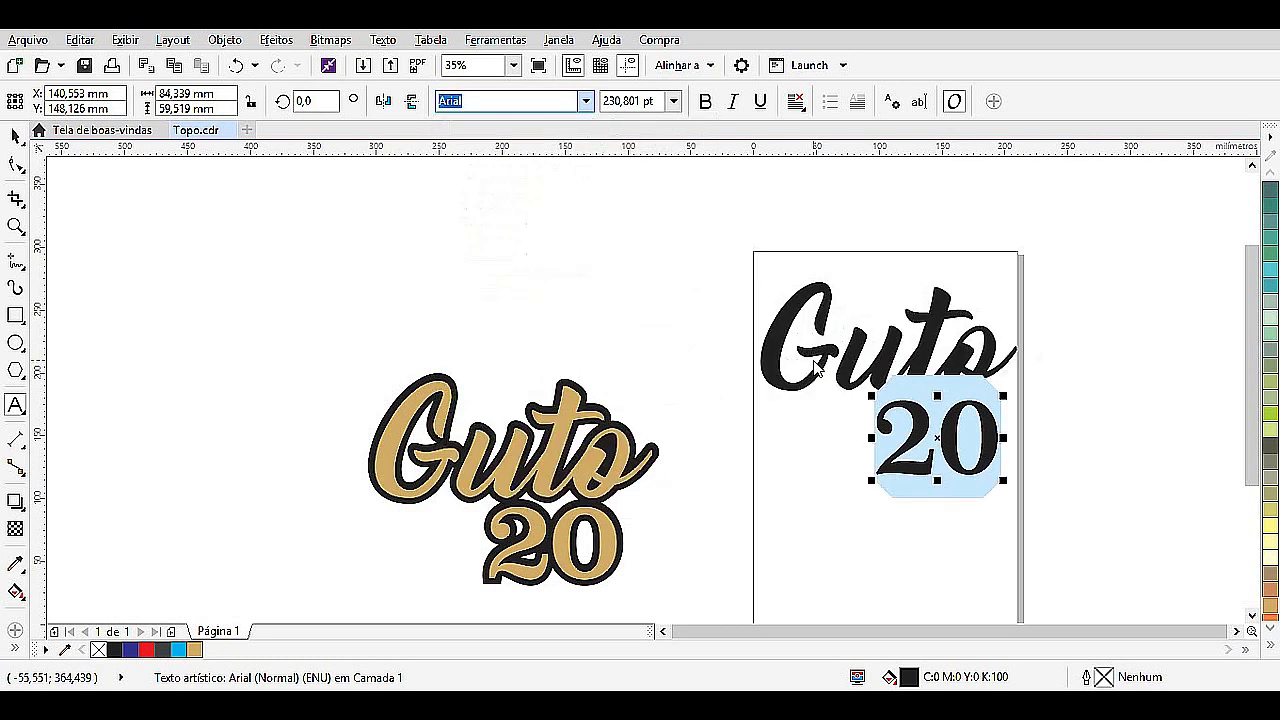
Scale the "20" proportionally to about 88 mm wide and move it slightly up, closer beneath the name.
left_click(15, 135)
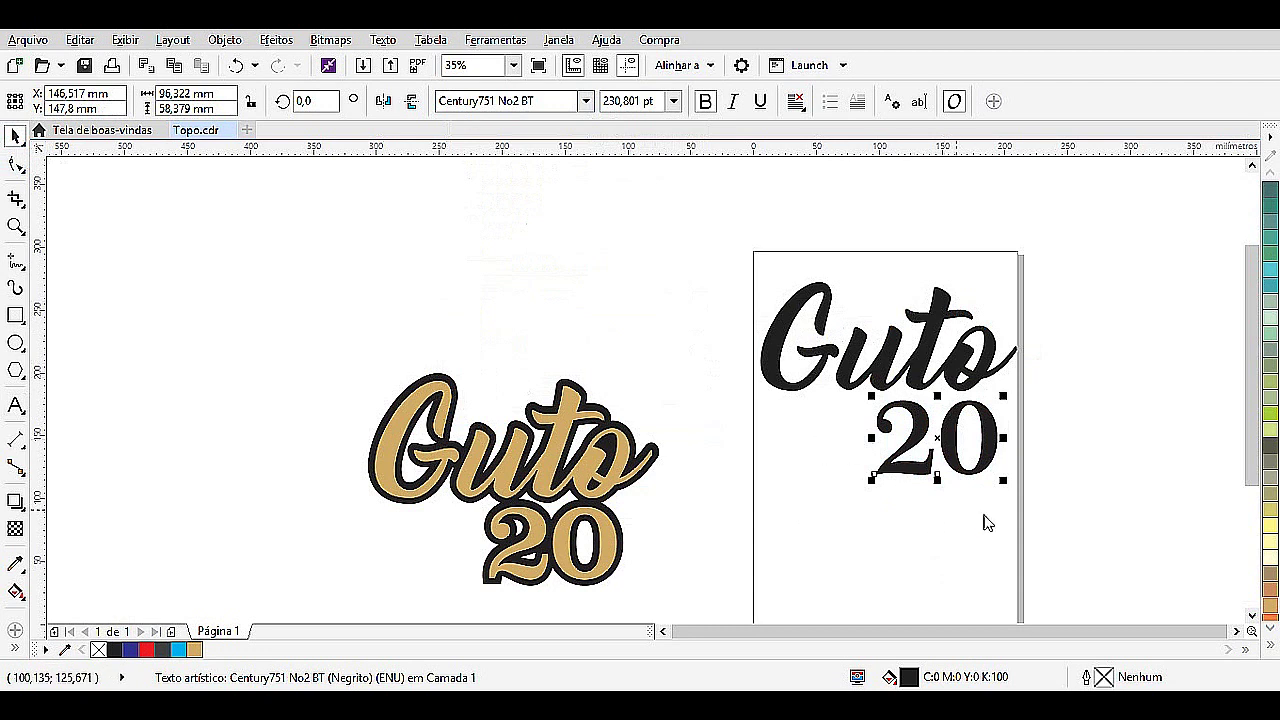
left_click_drag(1002, 478, 993, 474)
left_click_drag(934, 434, 934, 428)
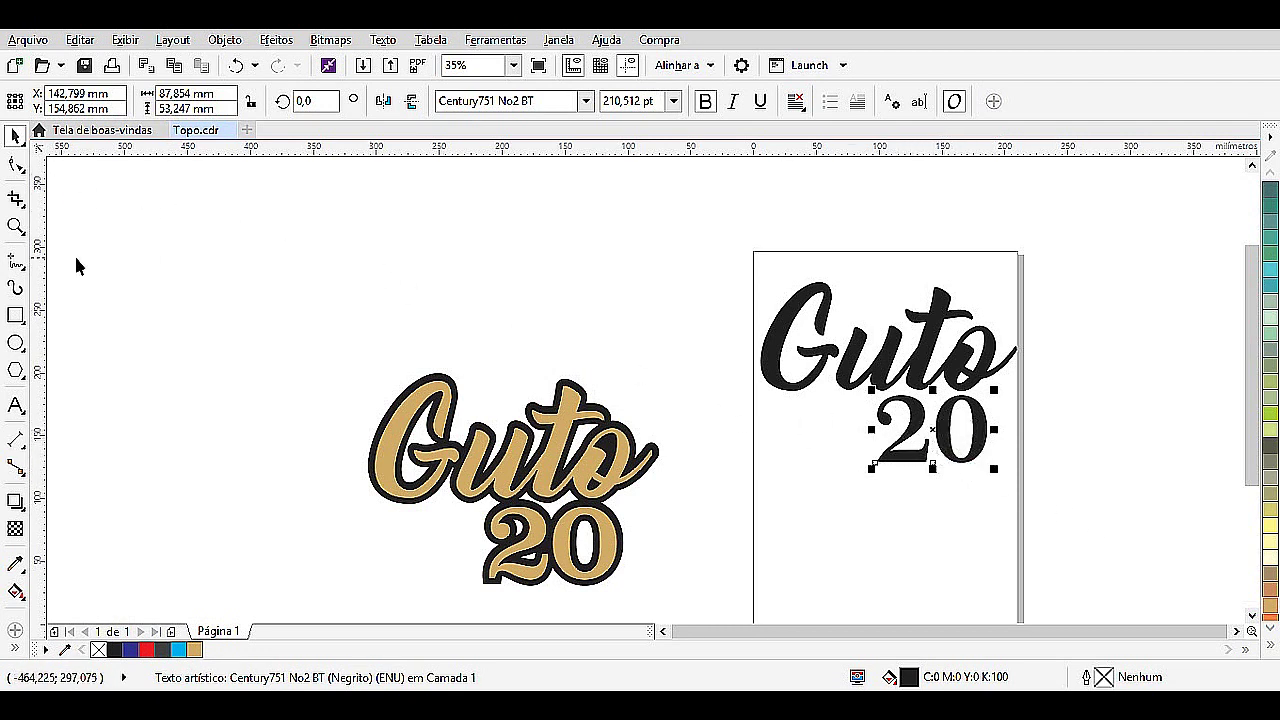
Shift the 0 closer to the 2 with the Shape tool, to a horizontal character offset of about -5 %.
left_click(16, 166)
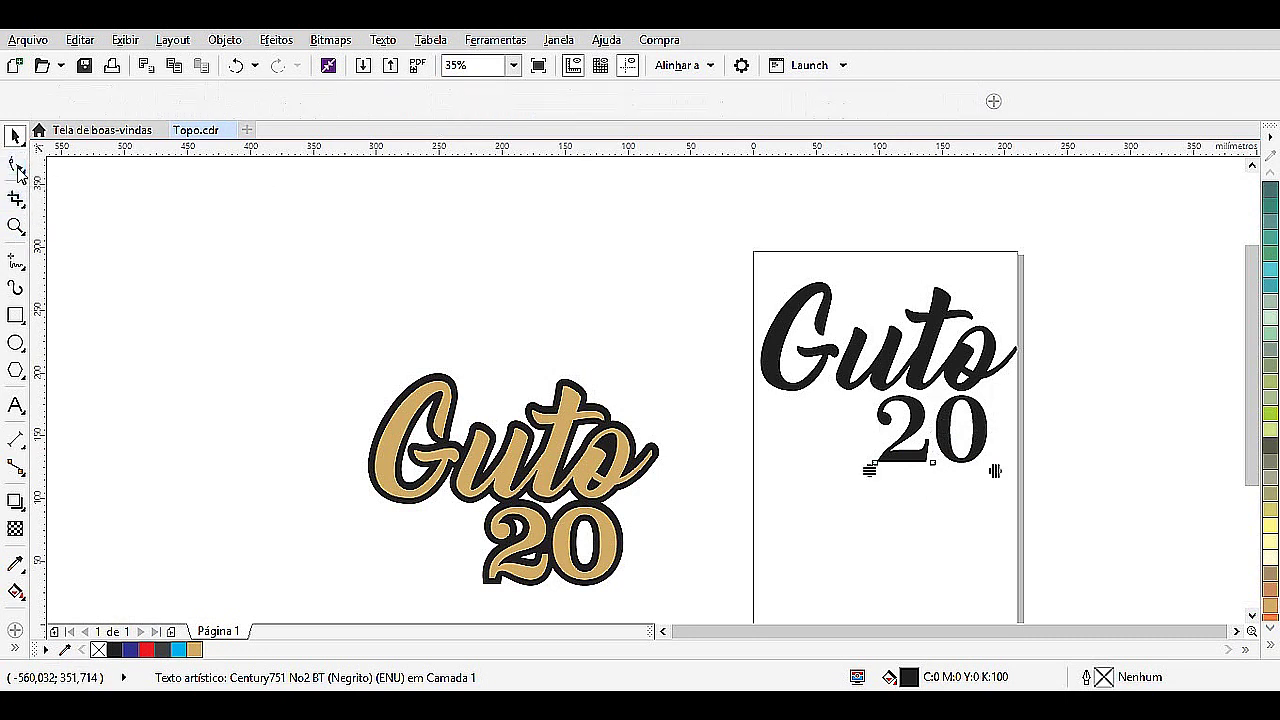
left_click(933, 465)
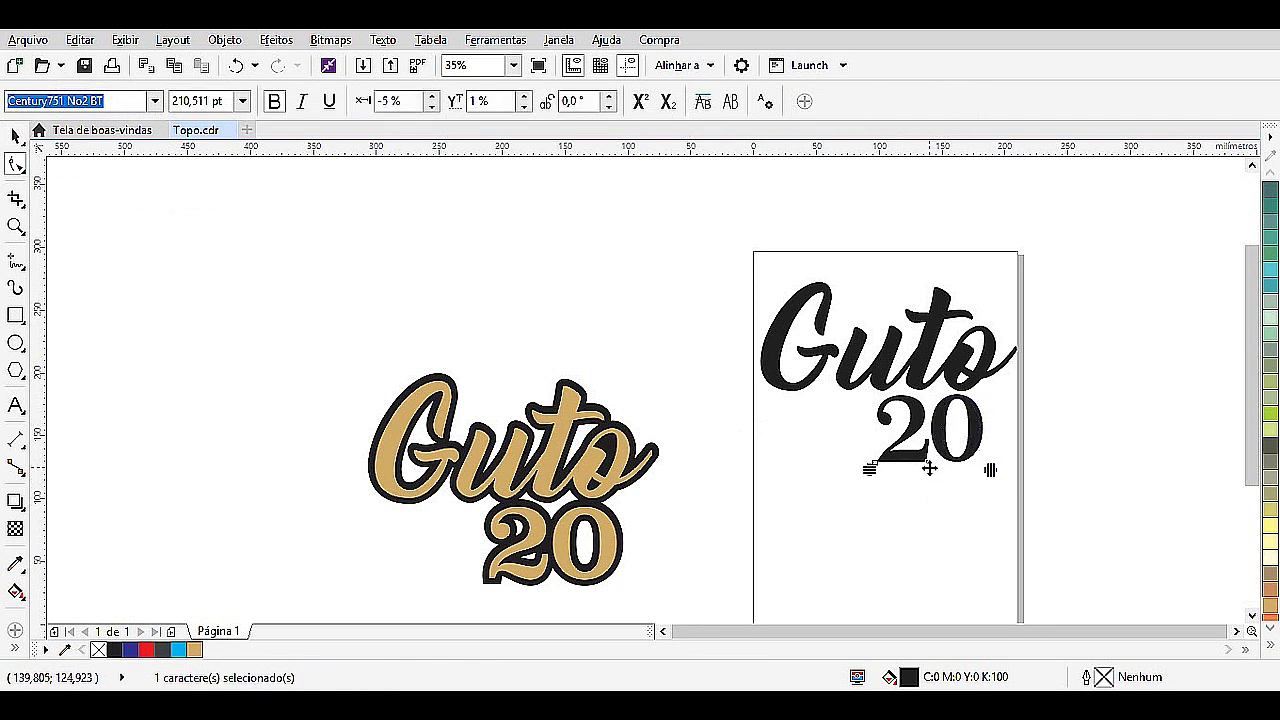
left_click(16, 135)
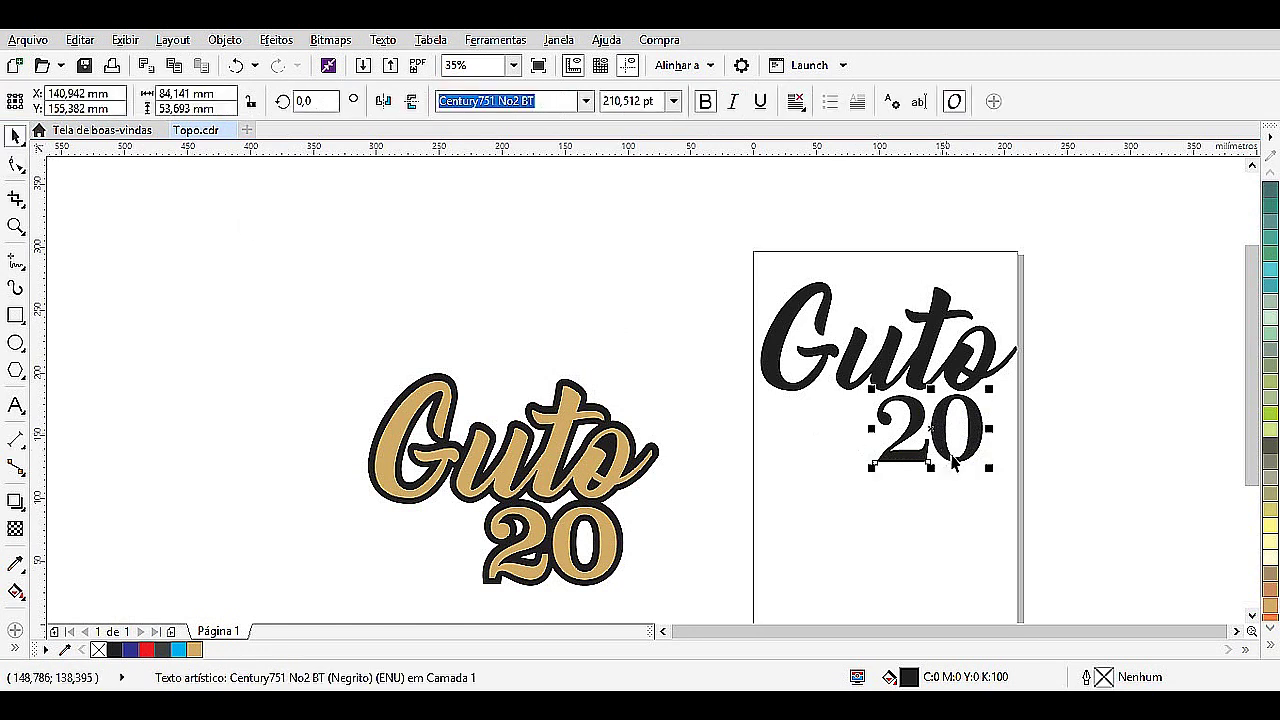
left_click(1129, 536)
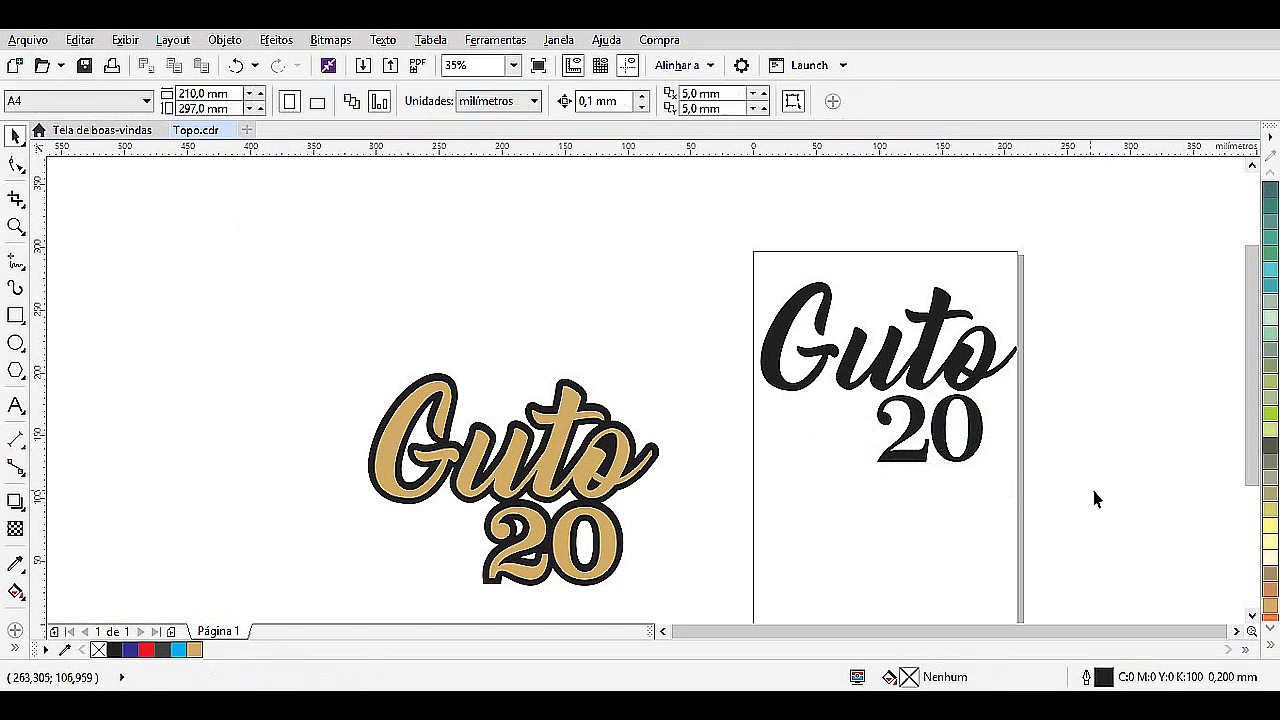
Remove the fill from both the name and the "20" and give them a black outline.
left_click_drag(1075, 535, 717, 238)
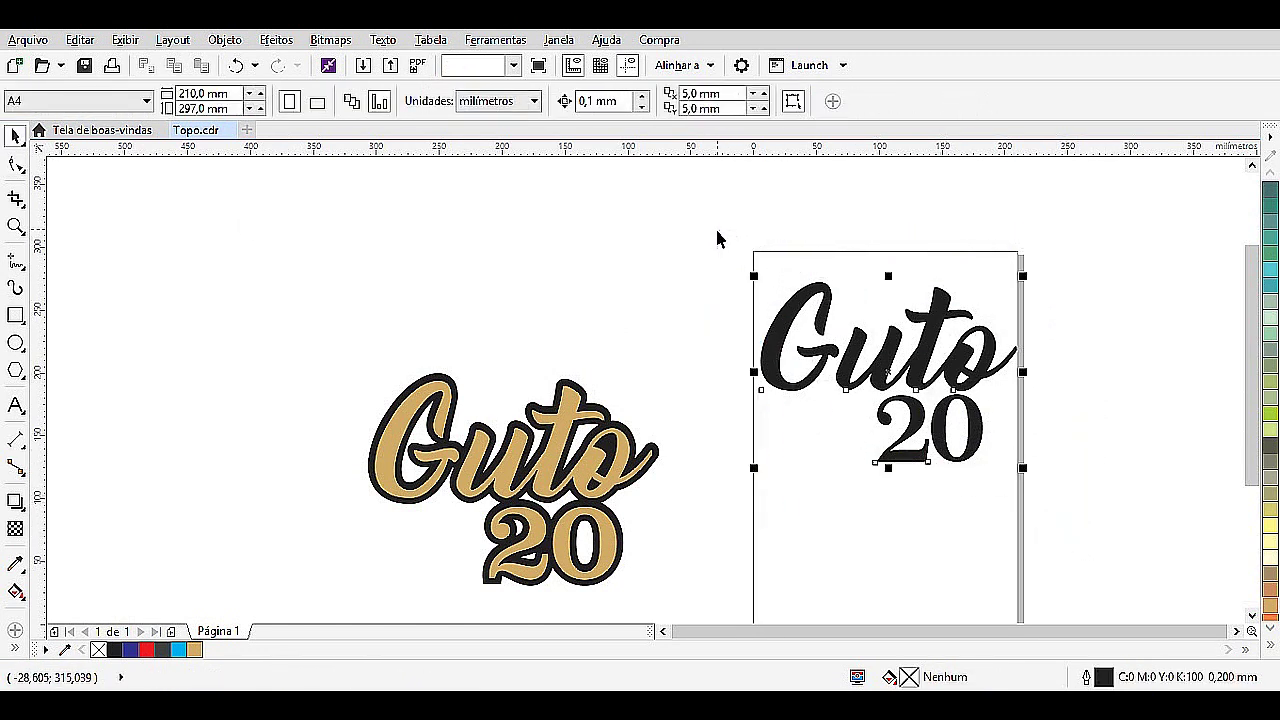
left_click(1268, 645)
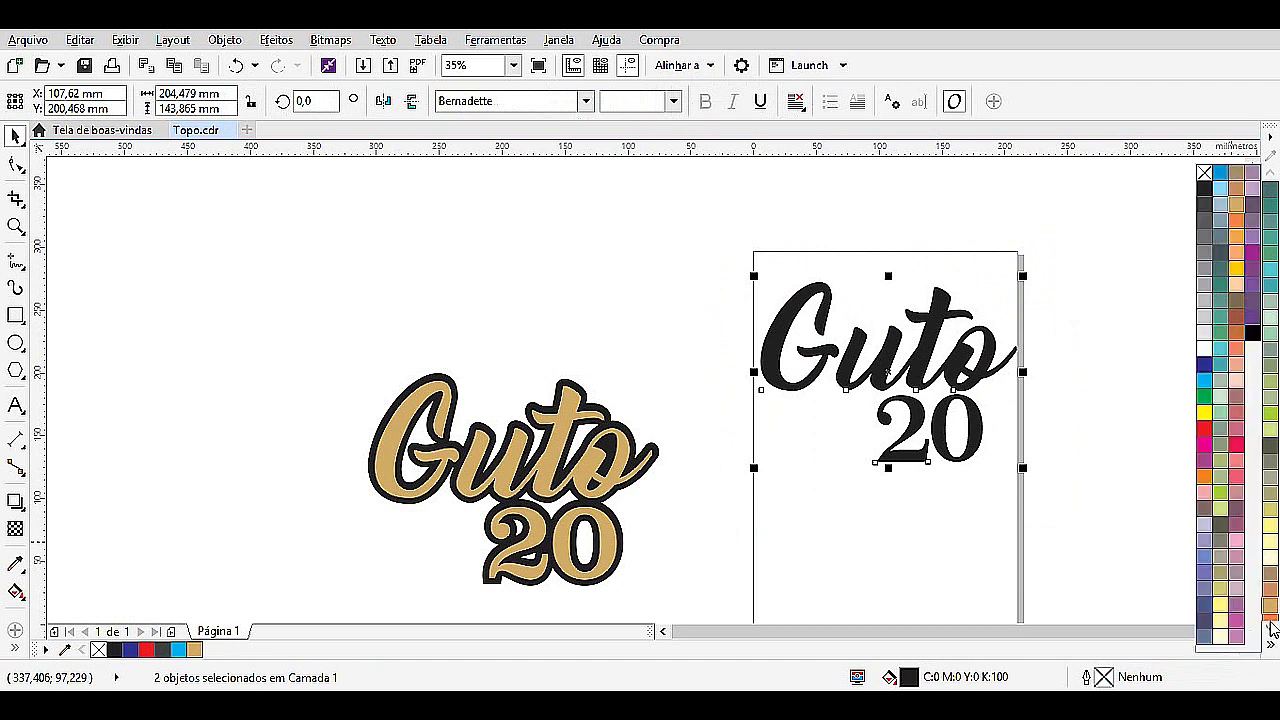
left_click(1205, 173)
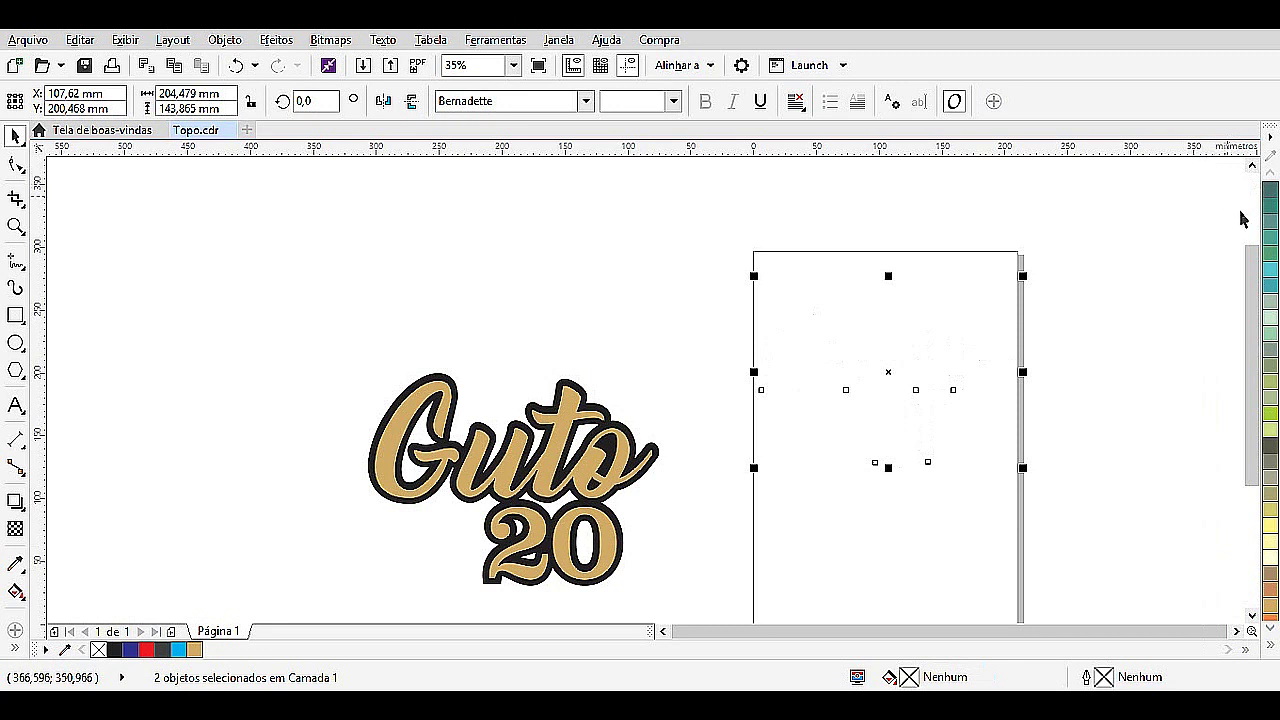
left_click(1270, 645)
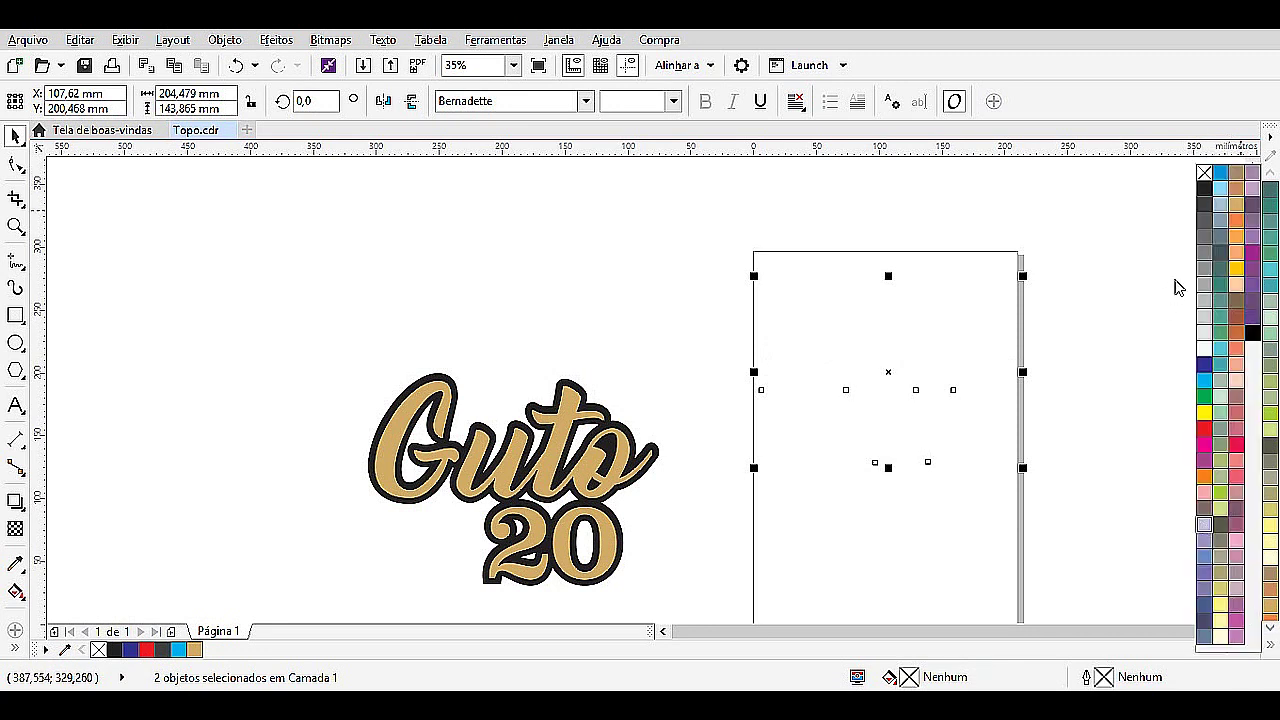
right_click(1203, 189)
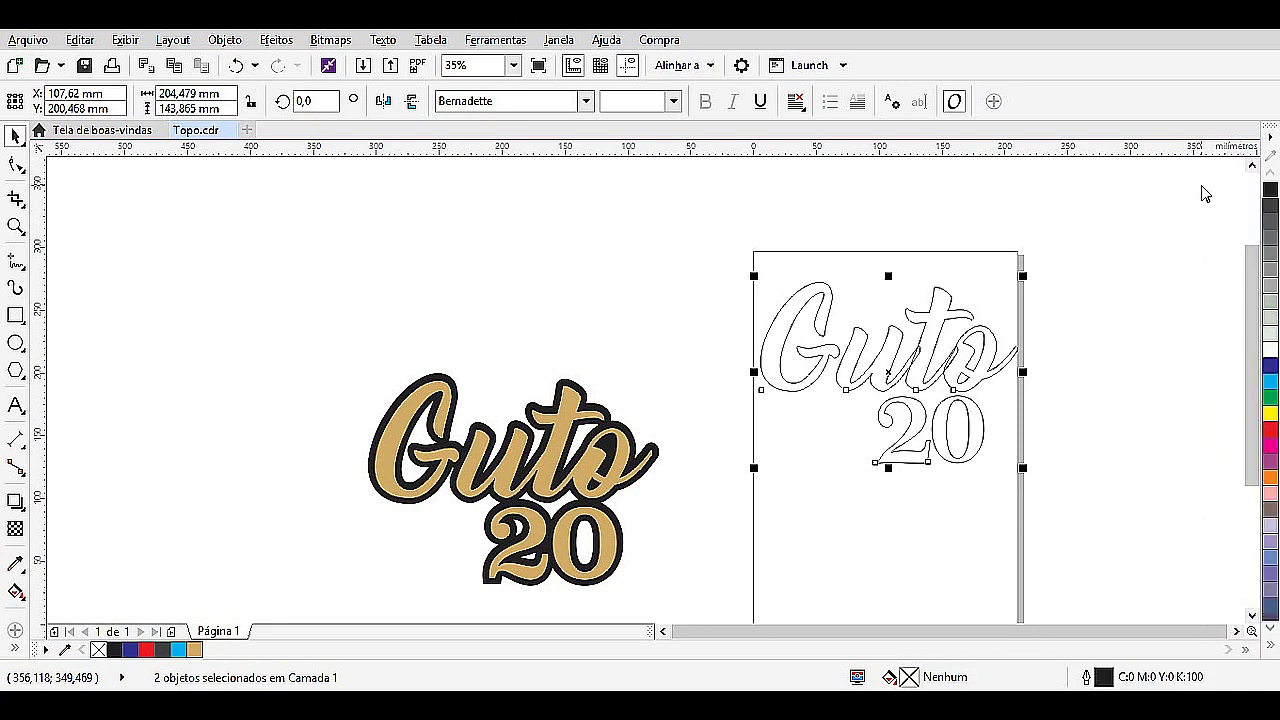
left_click(1088, 400)
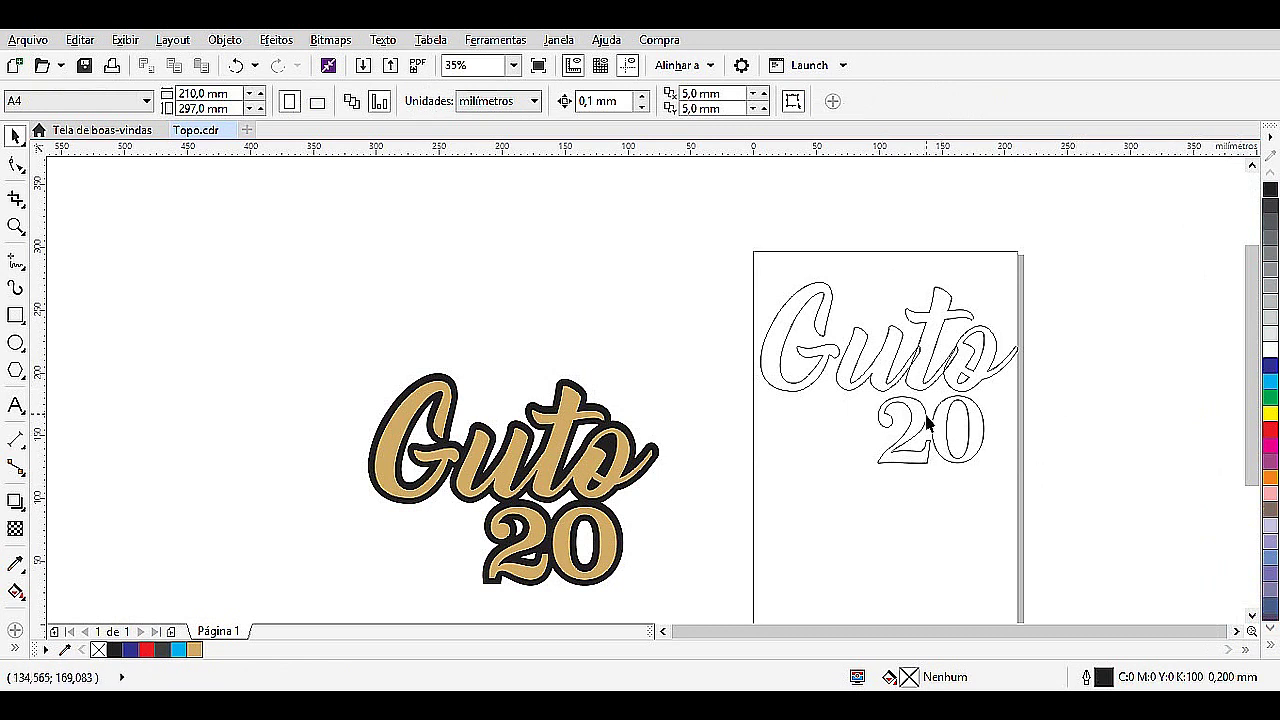
Move the name higher on the page and place the "20" just beneath its last letters.
mouse_move(952, 452)
left_mouse_down()
mouse_move(940, 449)
mouse_move(964, 462)
left_mouse_up()
mouse_move(966, 380)
left_mouse_down()
mouse_move(988, 382)
mouse_move(963, 366)
left_mouse_up()
left_click_drag(960, 462, 936, 440)
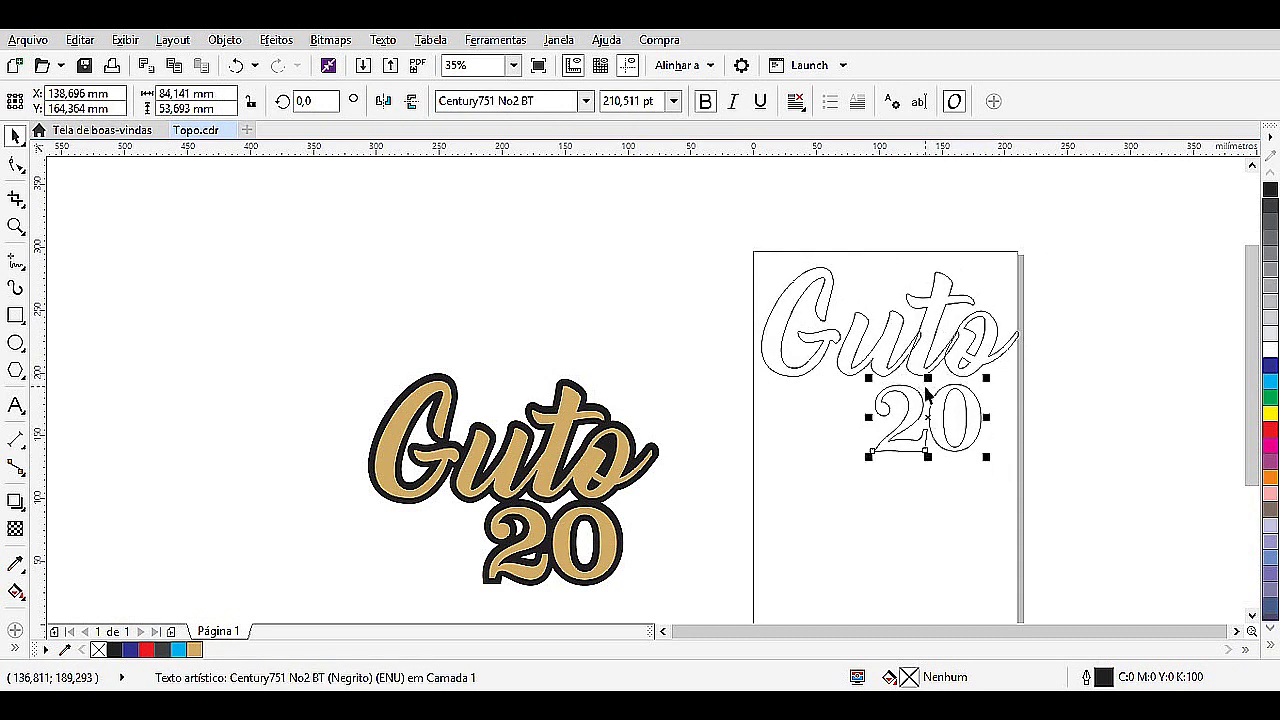
Convert the name text to curves and break it apart into separate curves.
key("F2")
left_click_drag(762, 256, 1057, 476)
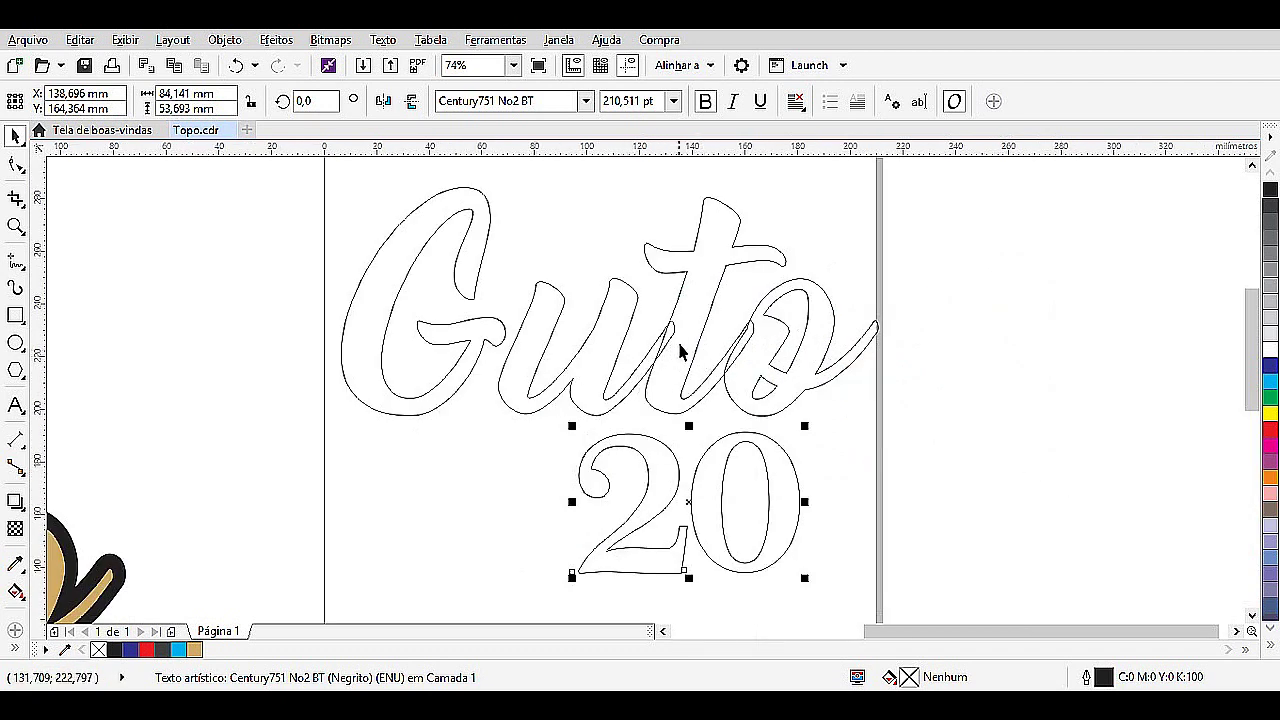
left_click(765, 370)
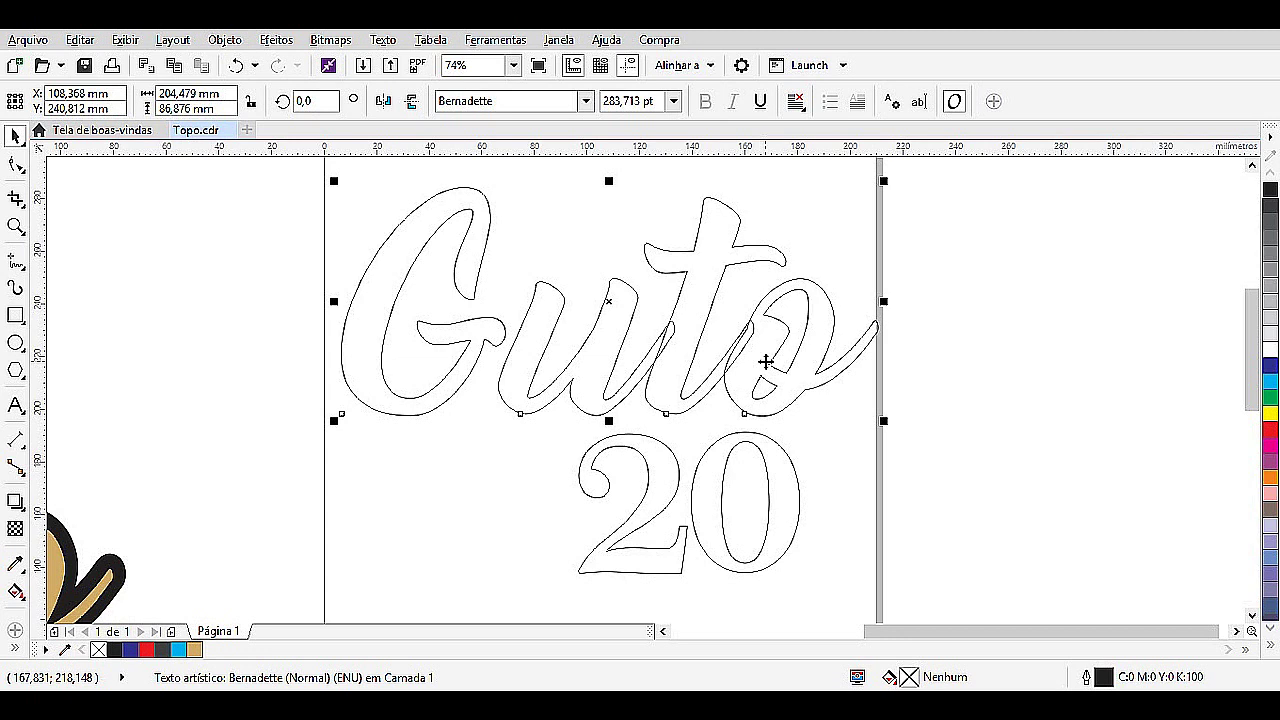
key("ctrl+q")
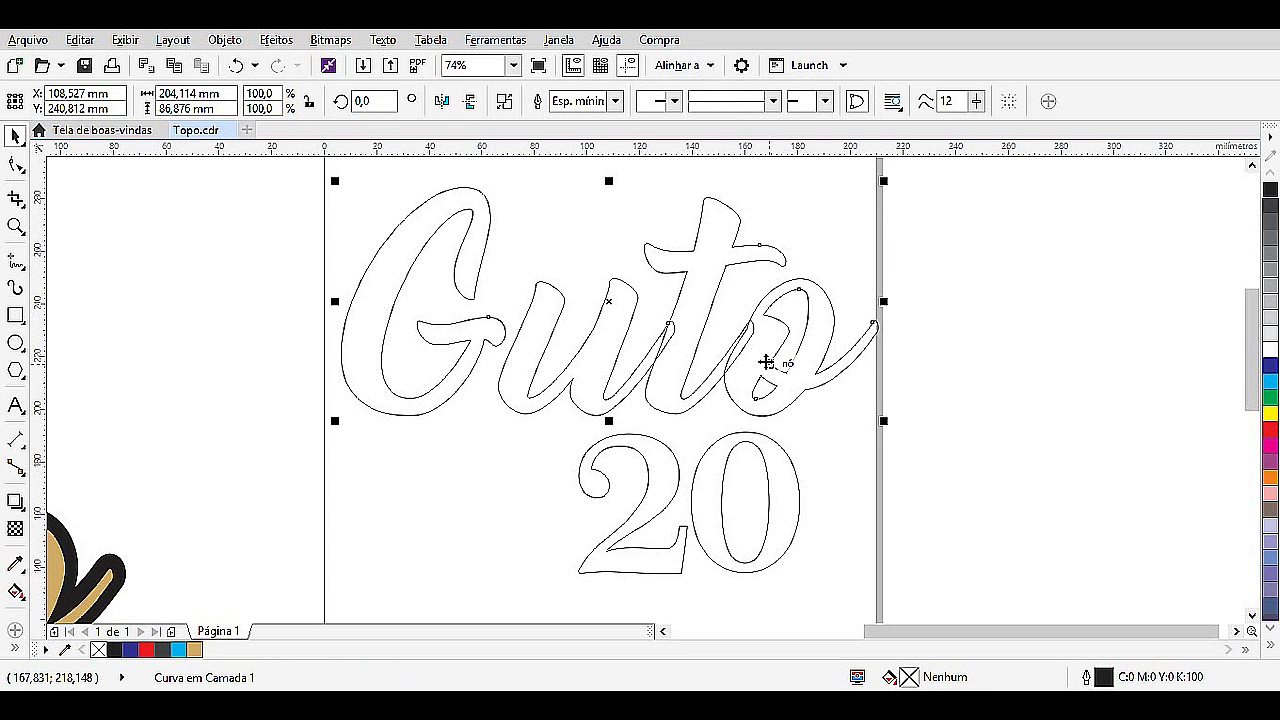
key("ctrl+k")
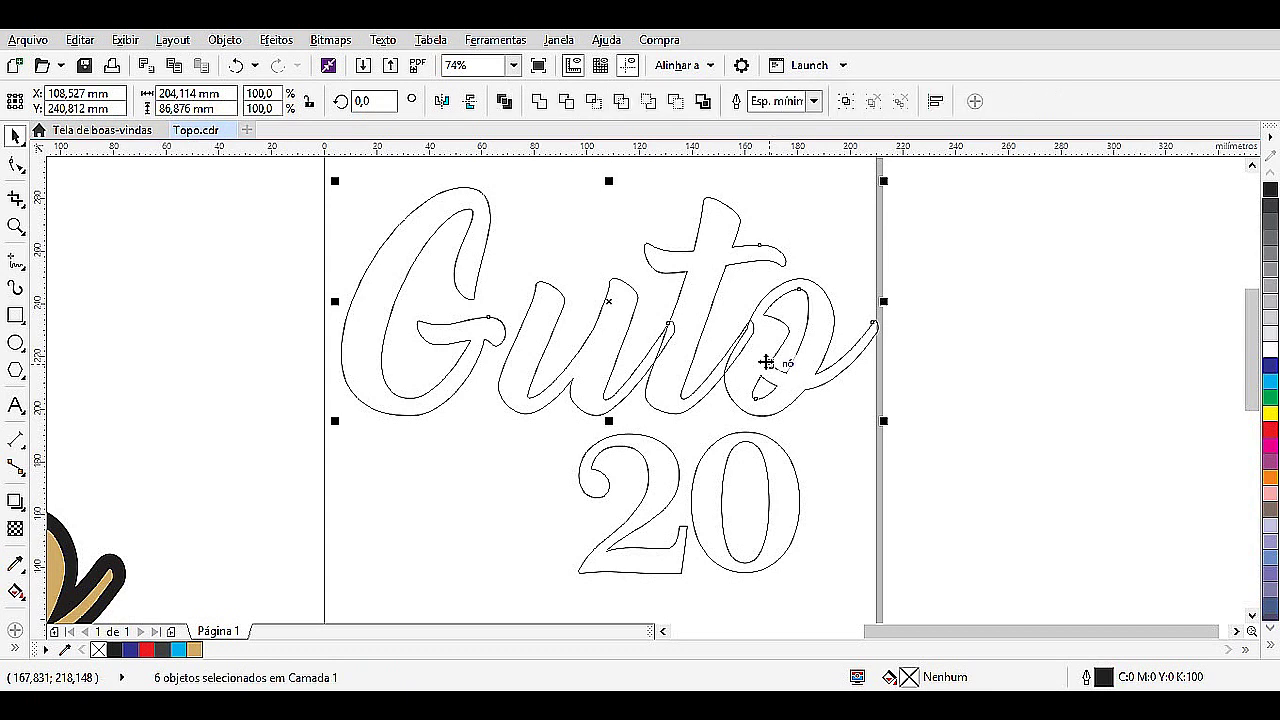
Weld the outlines of the name's last two letters, the t and the o, into one curve.
left_click(814, 434)
left_click(806, 384)
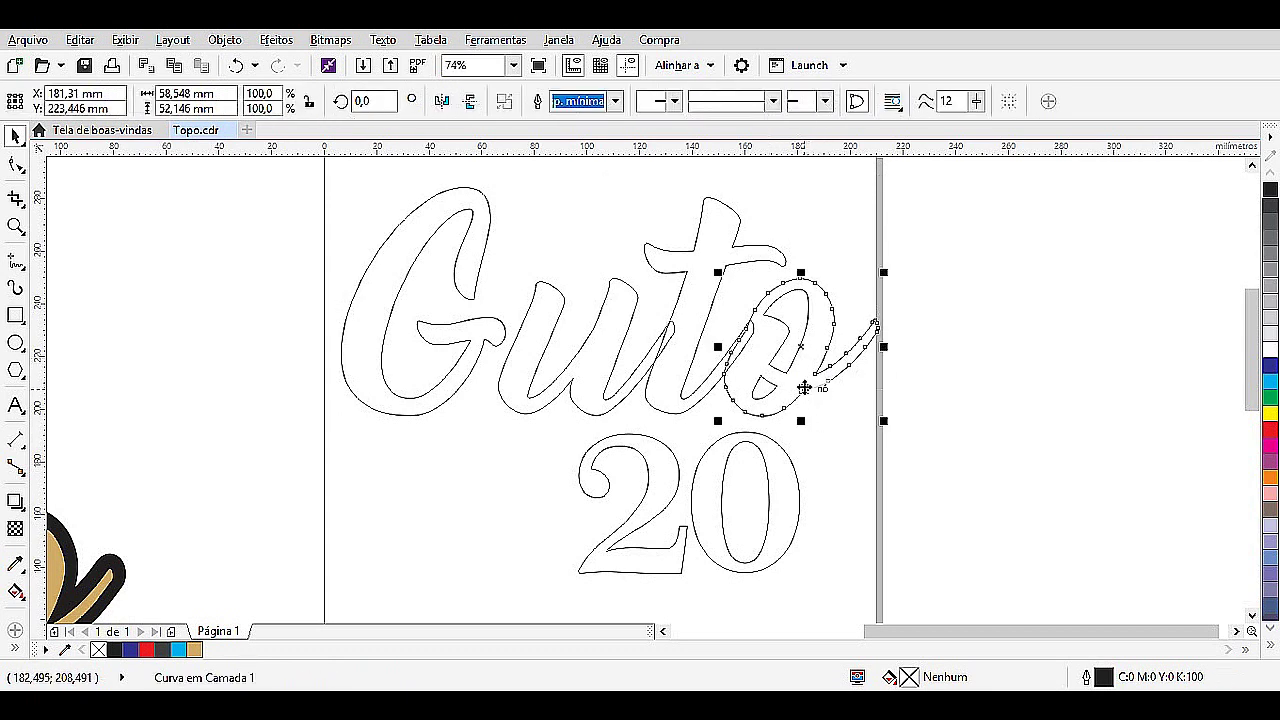
left_click(594, 381)
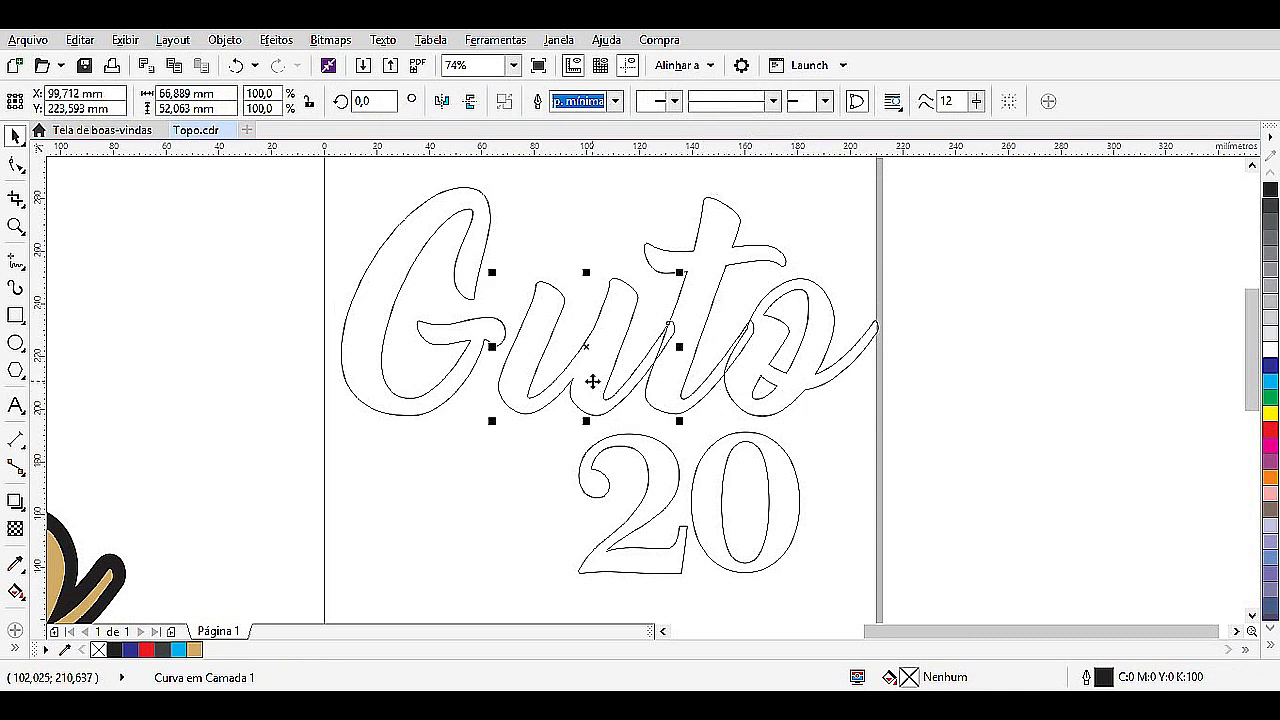
left_click(768, 420)
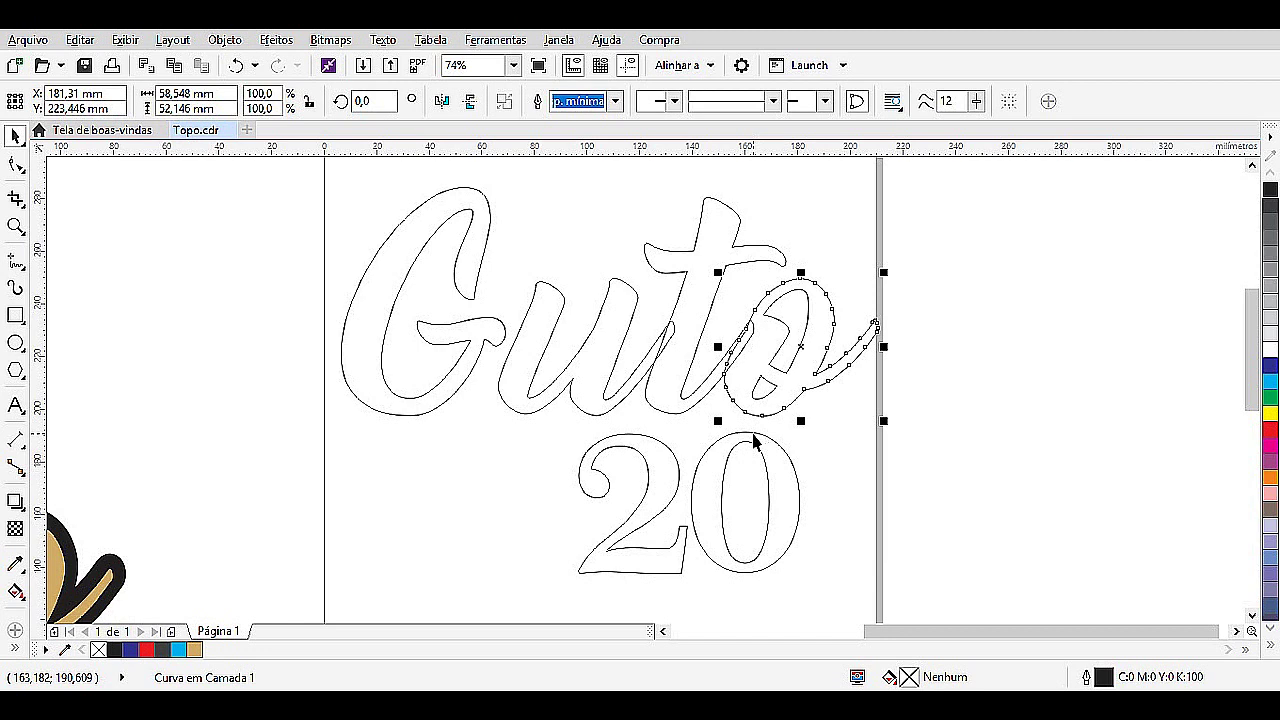
left_click(674, 418)
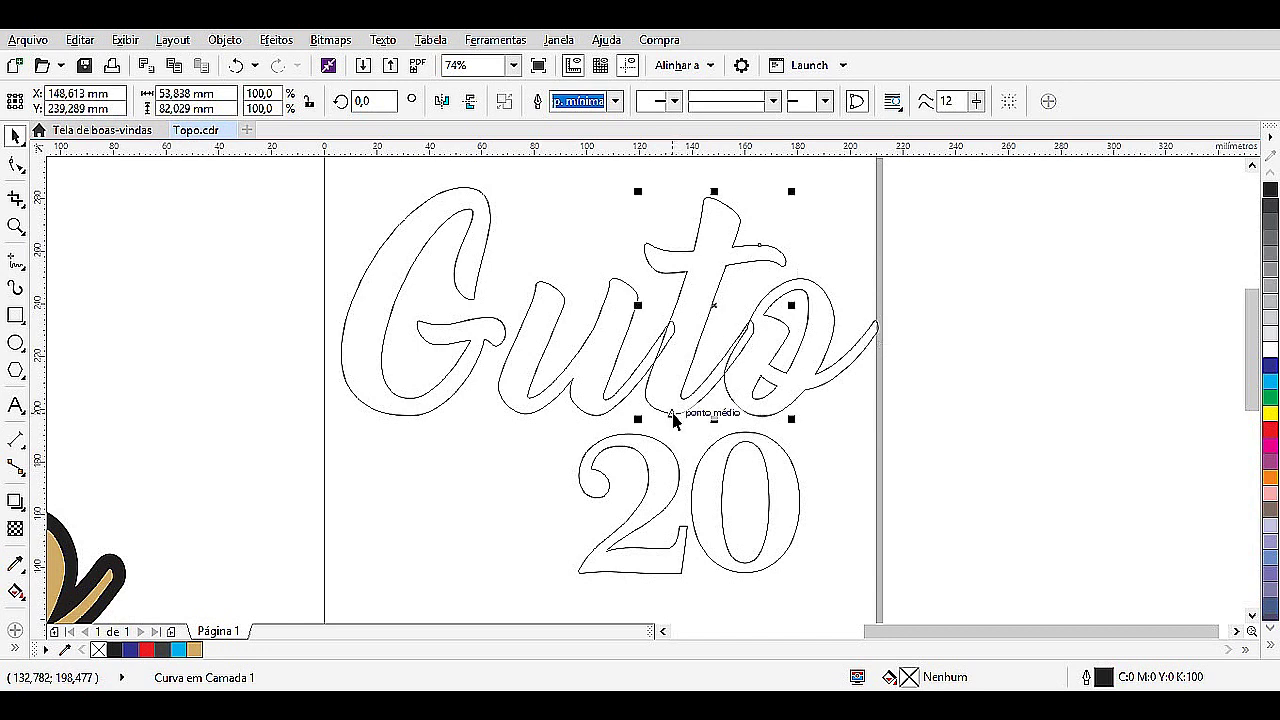
left_click(793, 402, "shift")
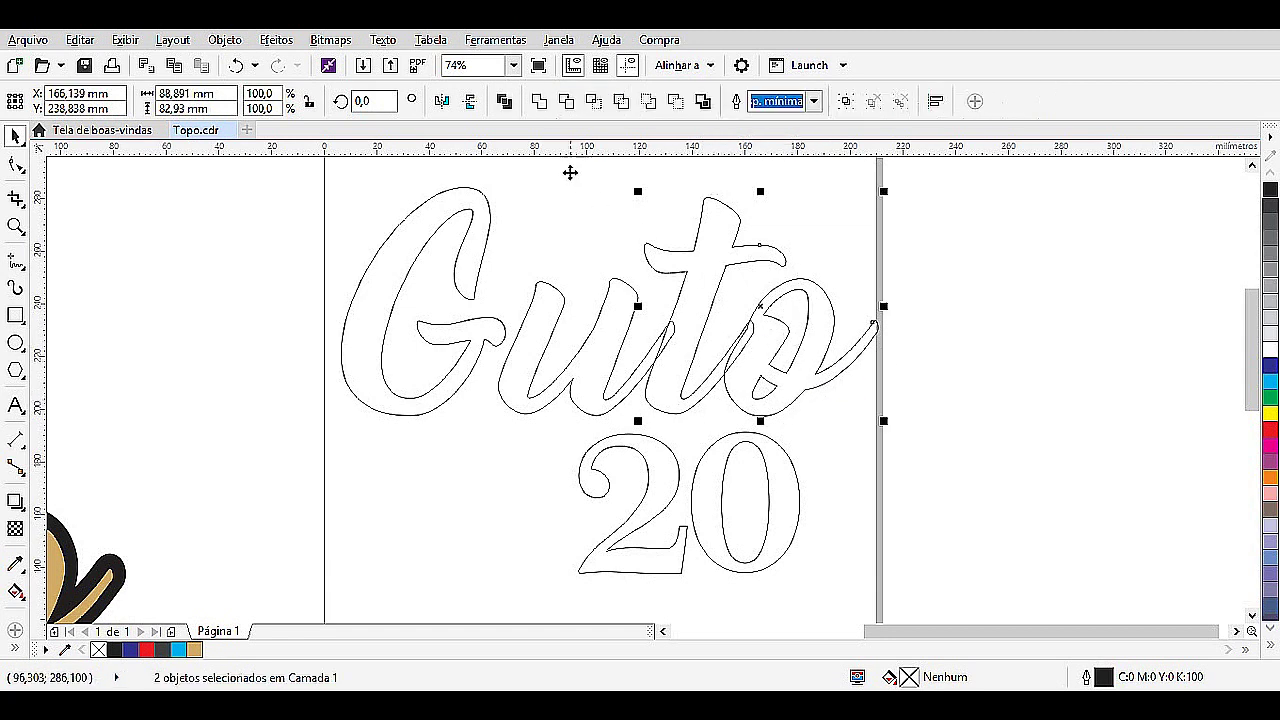
left_click(540, 108)
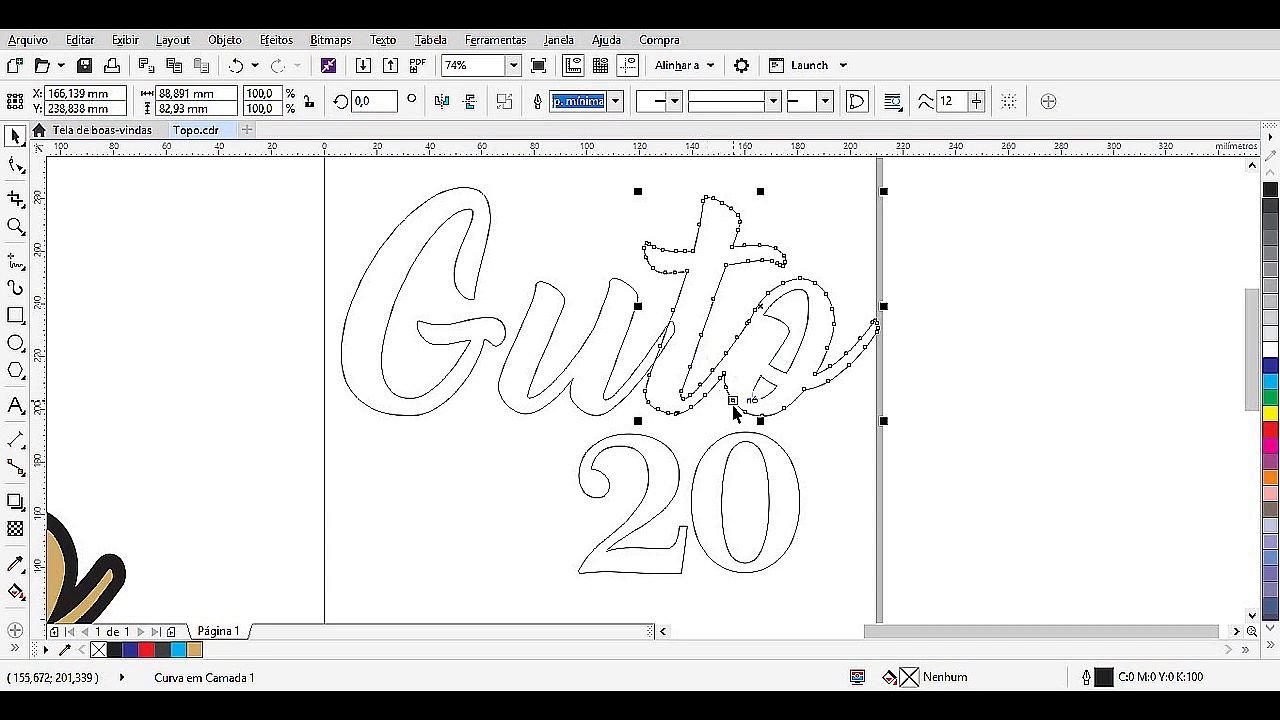
Weld the outline of the u to the already joined last two letters of the name.
left_click(583, 413, "shift")
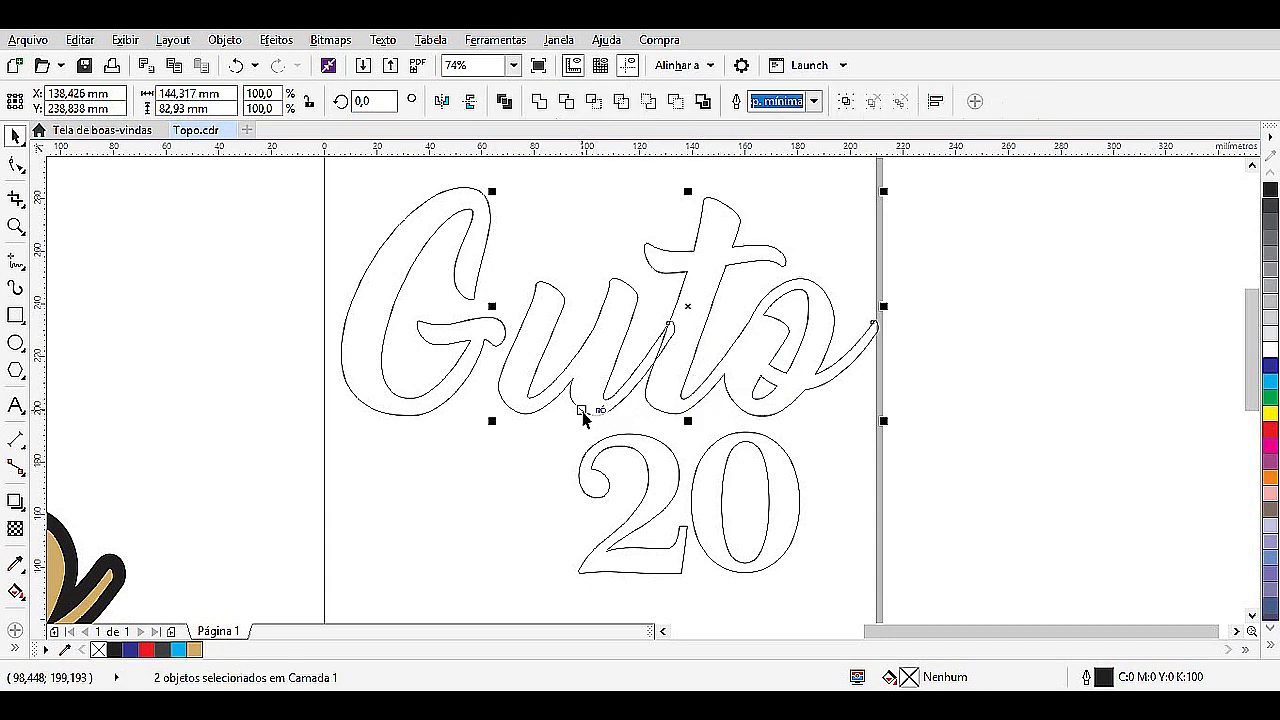
left_click(540, 102)
left_click(909, 327)
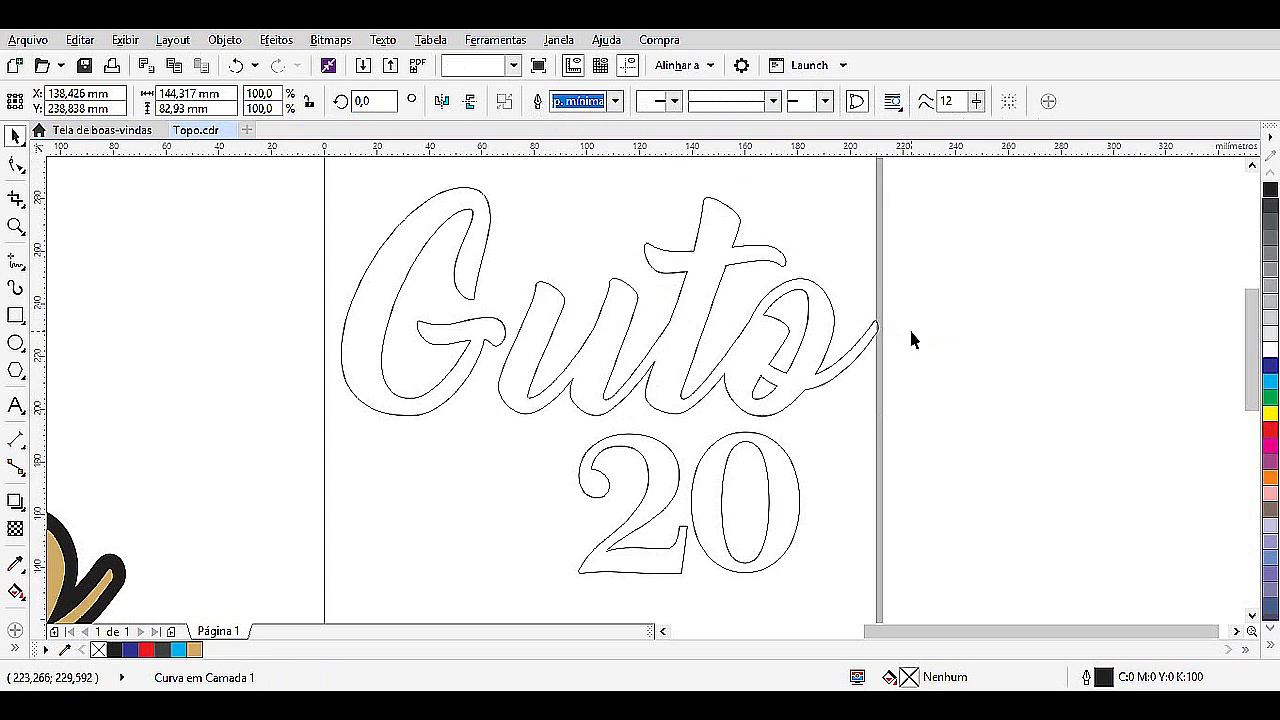
Combine all separate curves of the name, including the inner shapes of the o, into a single object.
left_click(697, 360)
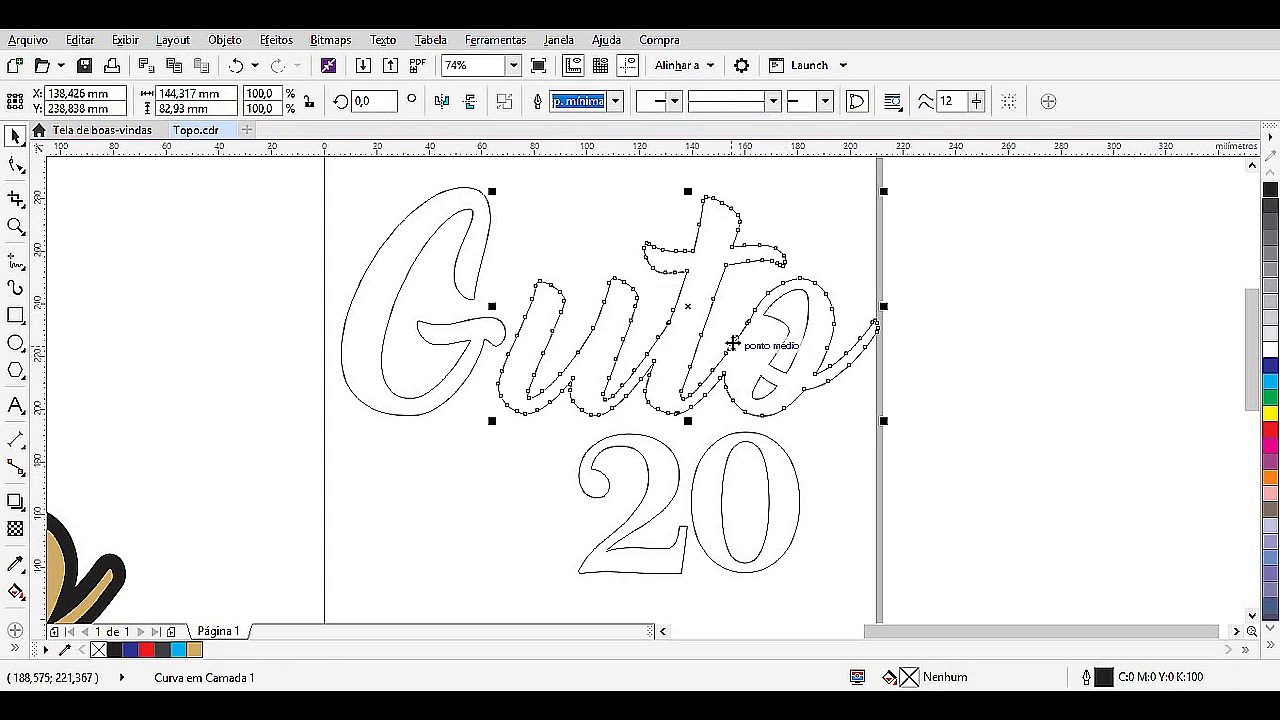
mouse_move(697, 345)
left_mouse_down()
mouse_move(754, 298)
mouse_move(713, 327)
left_mouse_up()
left_click_drag(765, 360, 749, 377)
left_click(924, 397)
left_click_drag(999, 446, 283, 203)
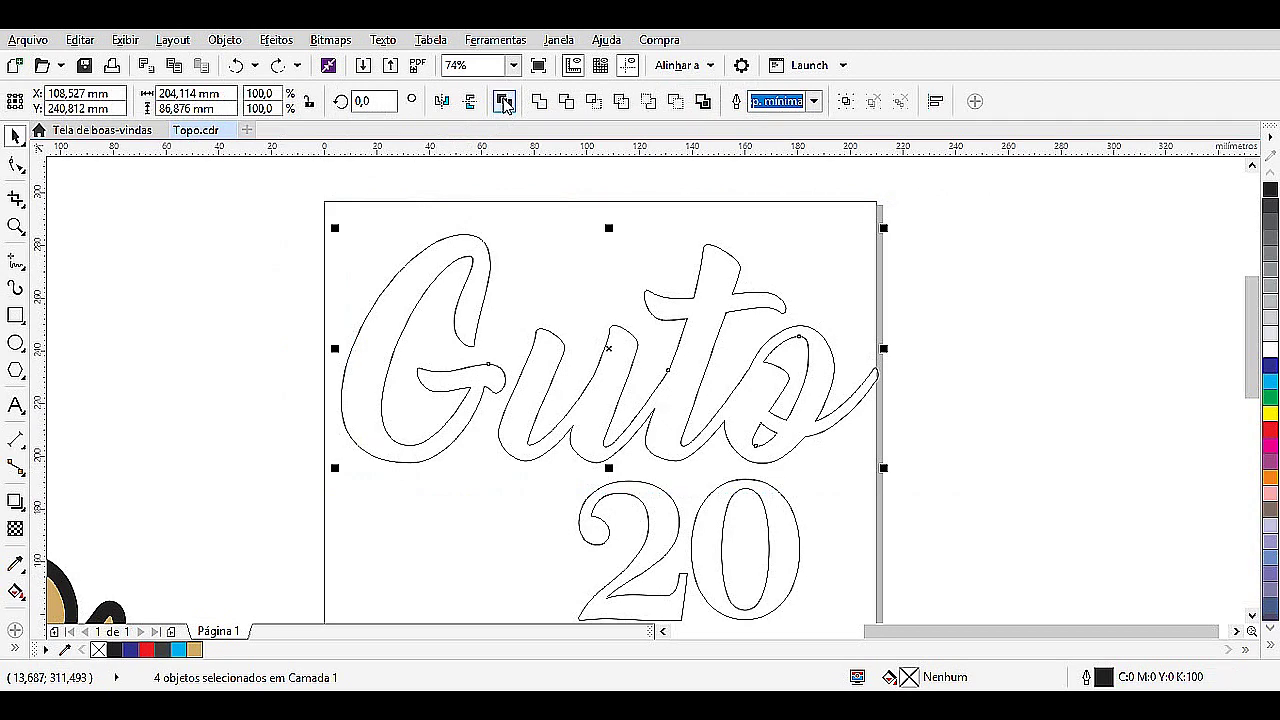
left_click(505, 102)
left_click(958, 450)
Move the combined name slightly higher on the page, leaving more space above the "20".
left_click_drag(822, 417, 903, 386)
left_click_drag(757, 366, 663, 371)
left_click_drag(725, 428, 663, 386)
left_click(1251, 615)
left_click(901, 578)
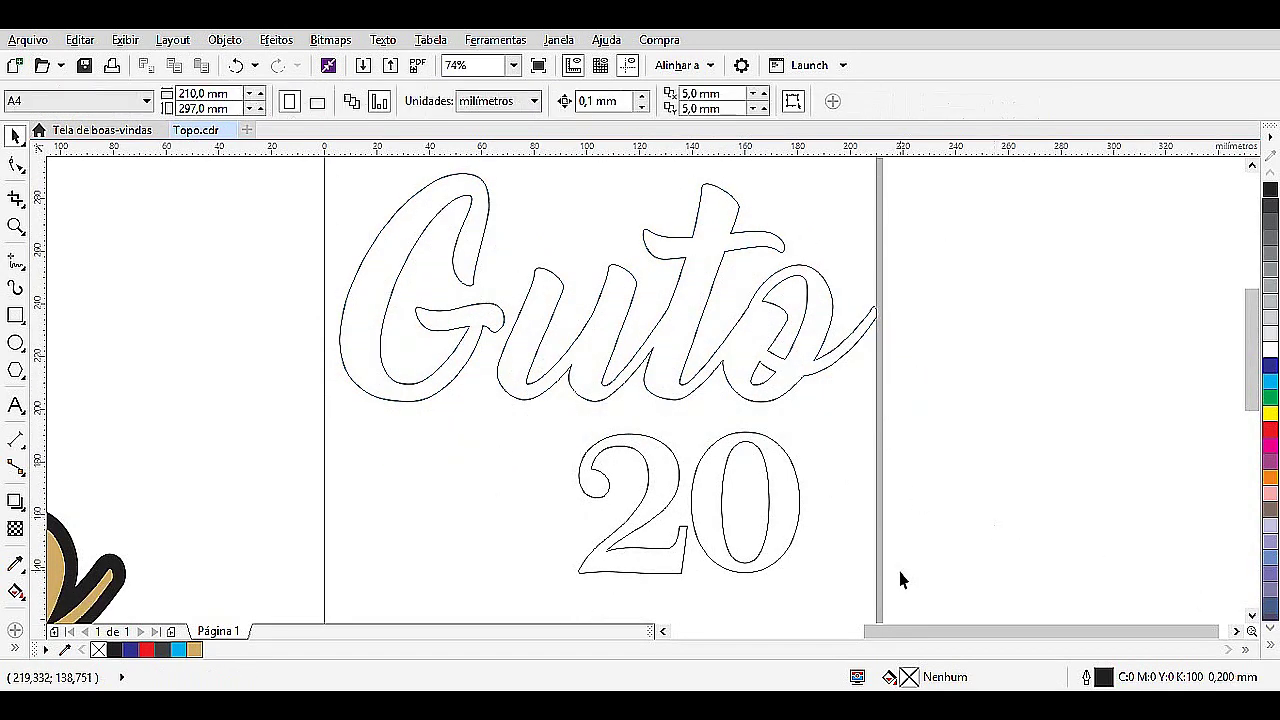
Convert the "20" text to curves and break it apart into separate curves.
left_click_drag(647, 520, 511, 421)
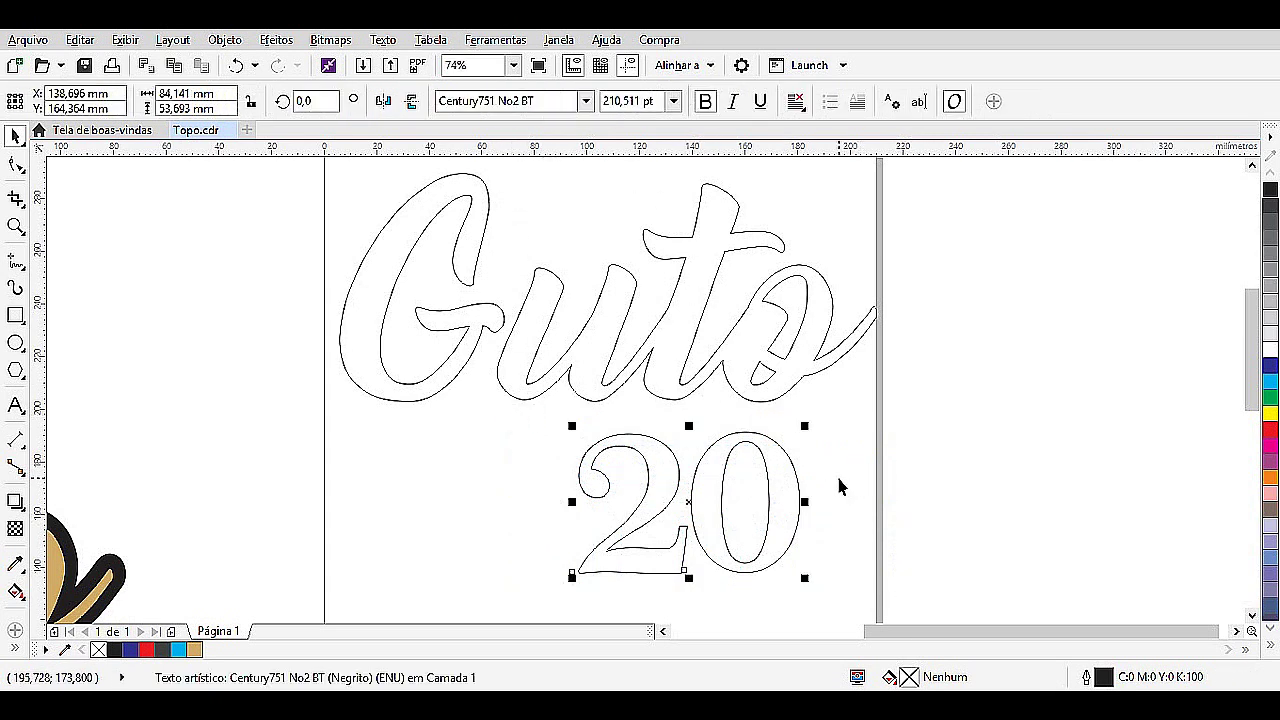
key("ctrl+q")
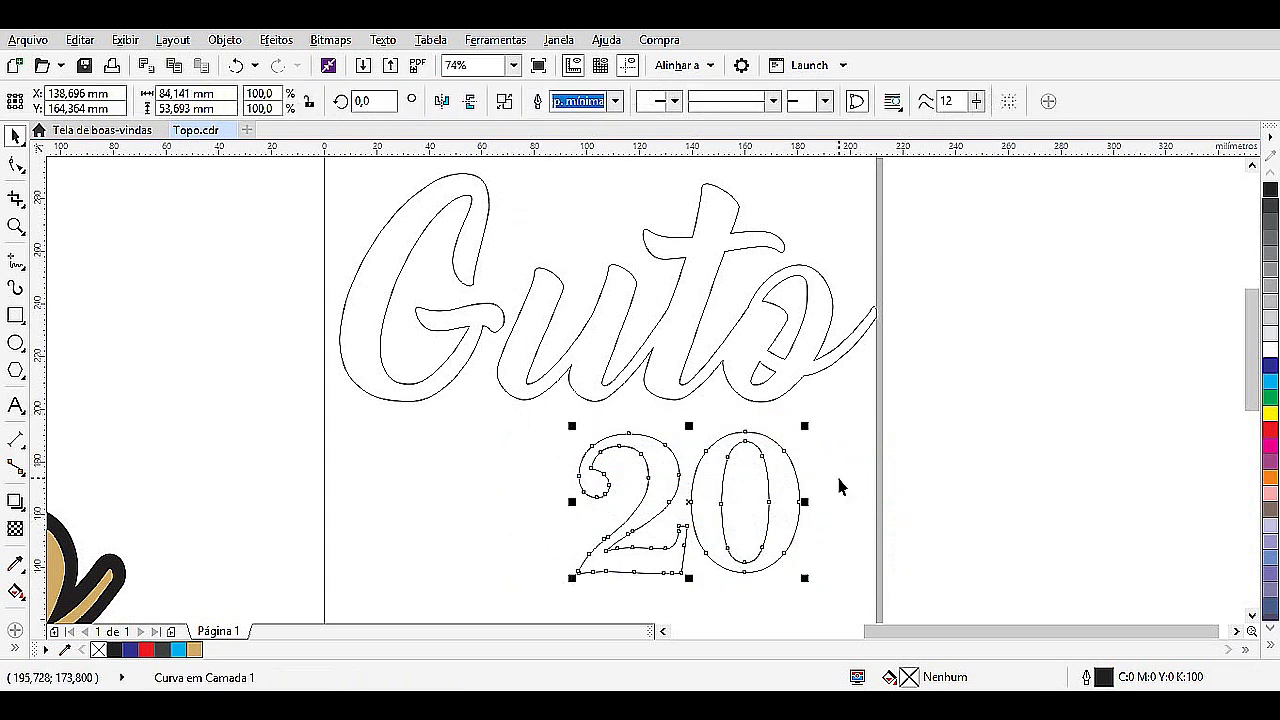
key("ctrl+k")
left_click(851, 589)
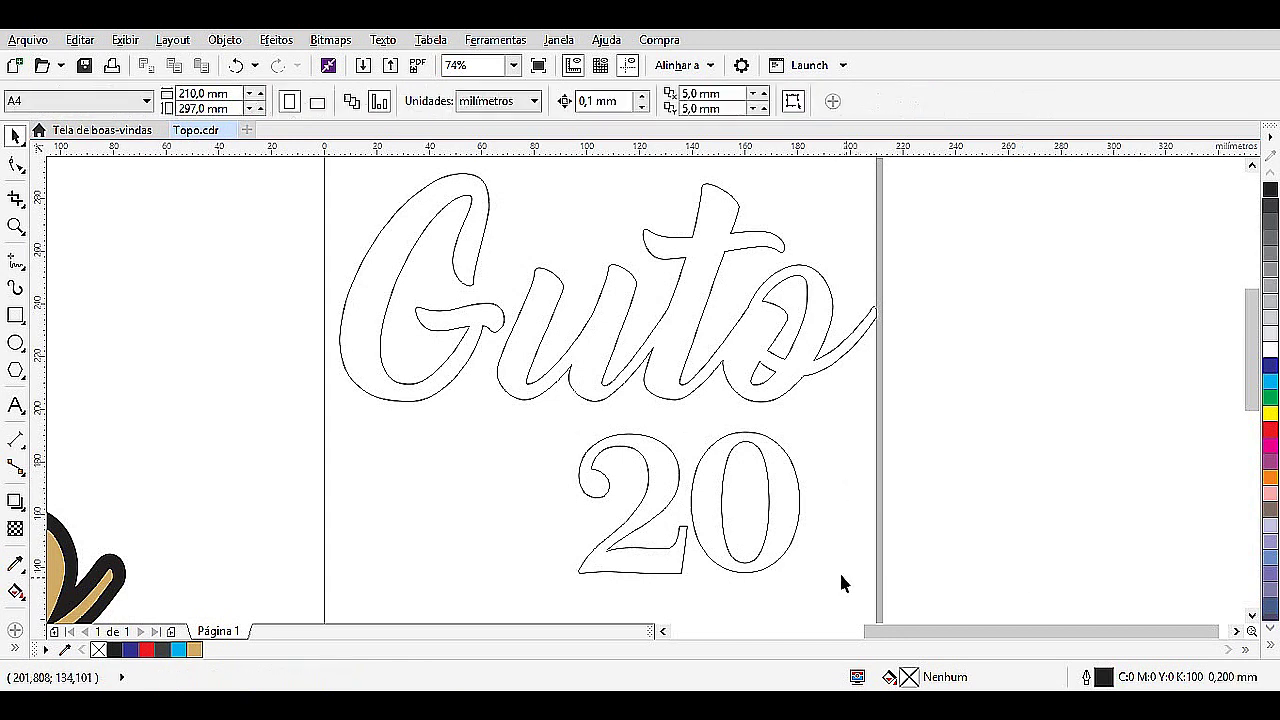
Combine the separate curves of the 2 and the 0 into a single object.
left_click(786, 566)
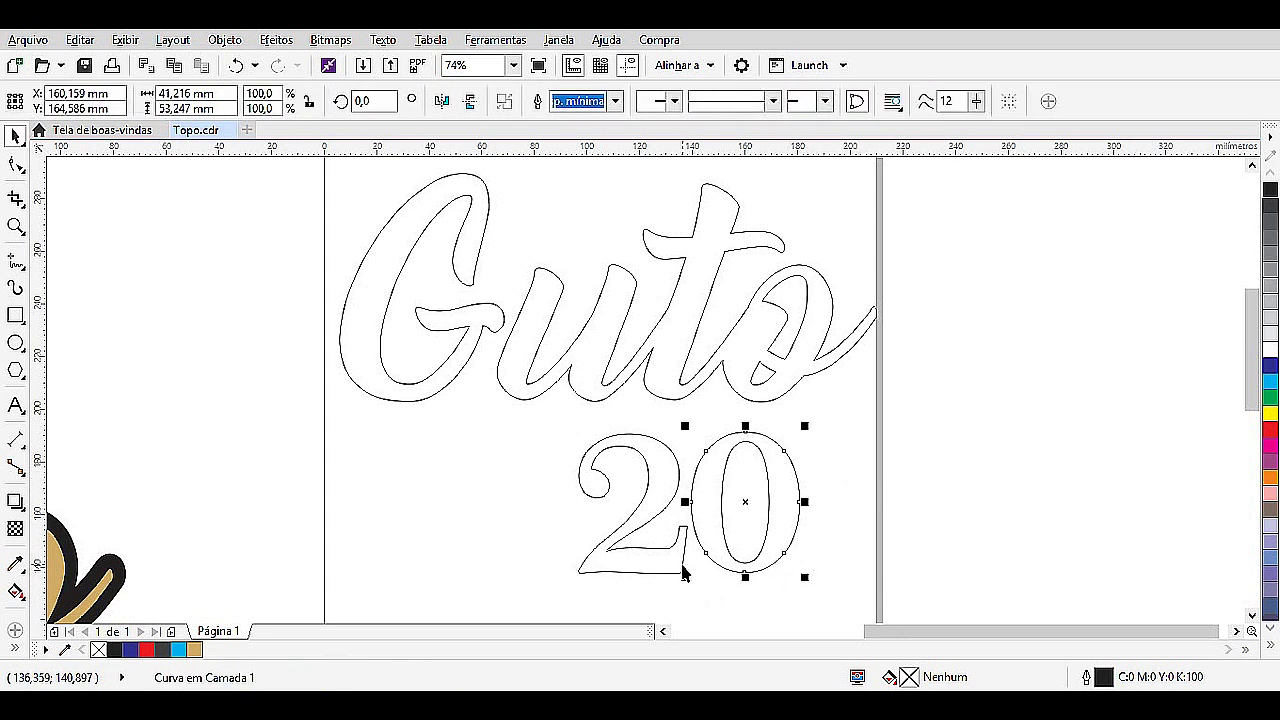
left_click(886, 596)
left_click_drag(514, 410, 511, 408)
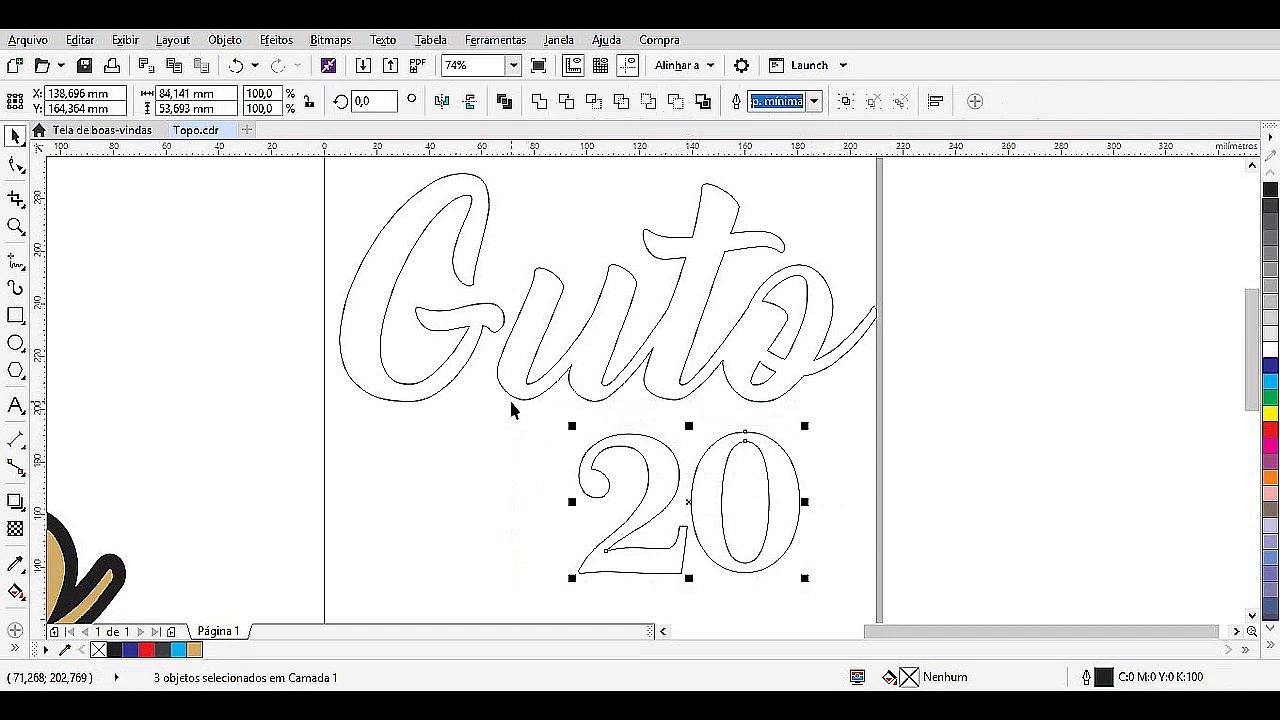
left_click(504, 101)
left_click(857, 423)
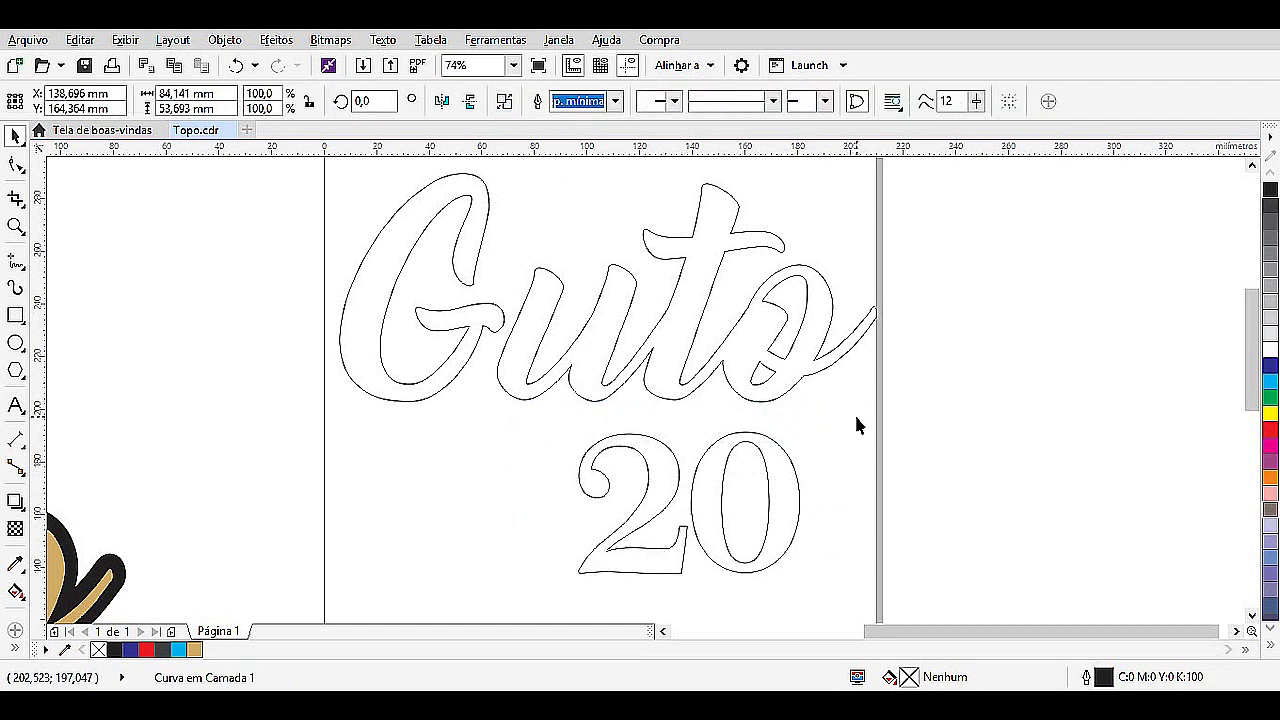
Move the combined "20" up and slightly left so that it sits closer beneath the name.
left_click(706, 484)
left_click_drag(706, 484, 695, 462)
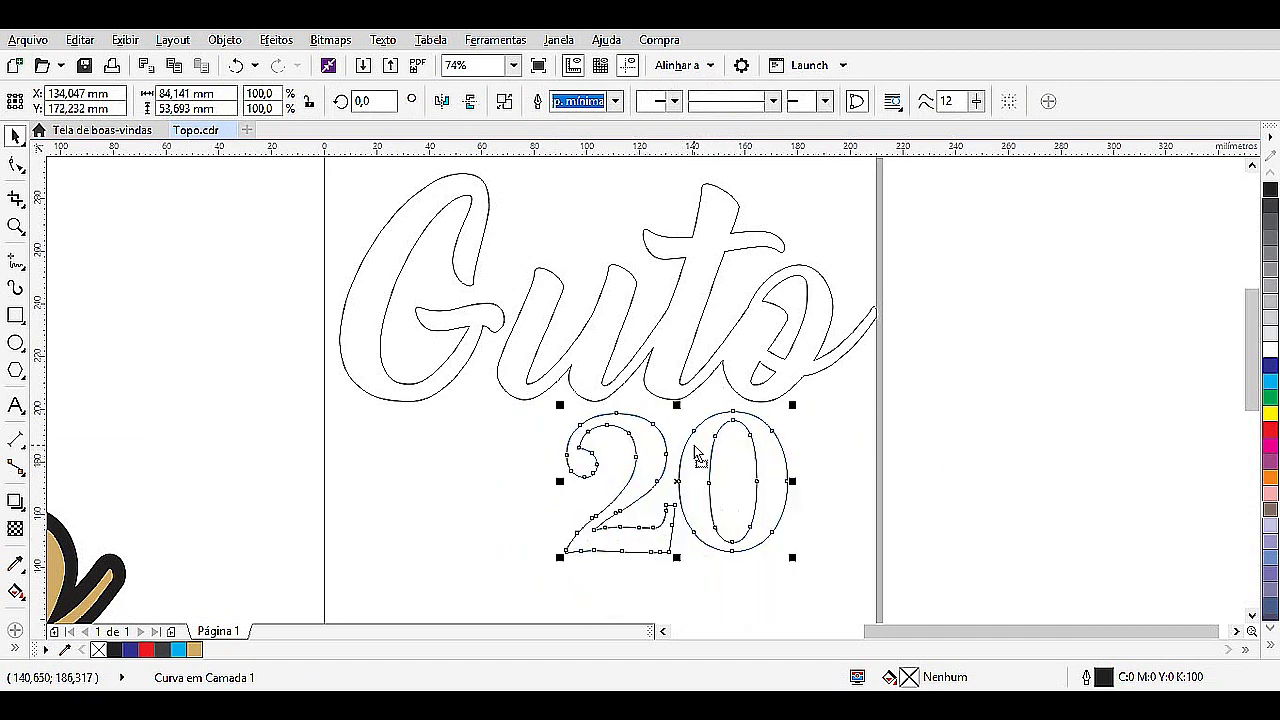
Examine on the gold reference topper how the black contour joins the name to the "20".
scroll(1017, 520, "down", 2)
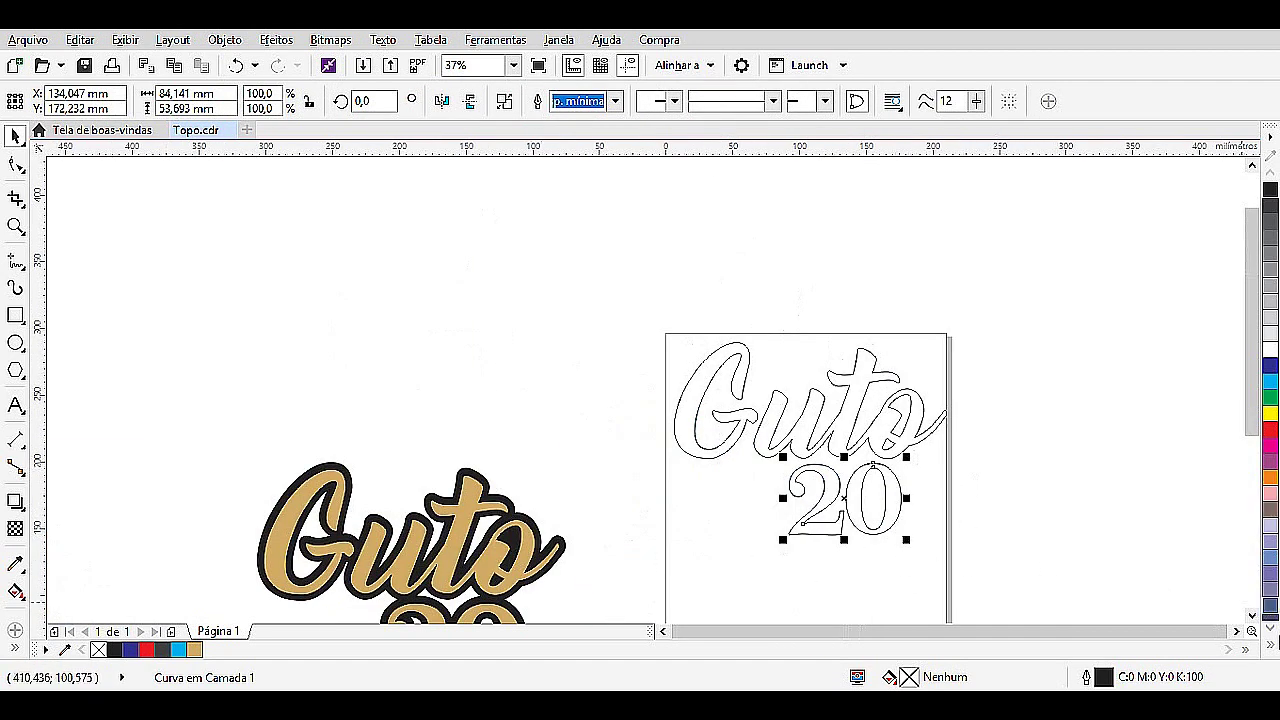
left_click(1251, 615)
left_click_drag(447, 495, 535, 348)
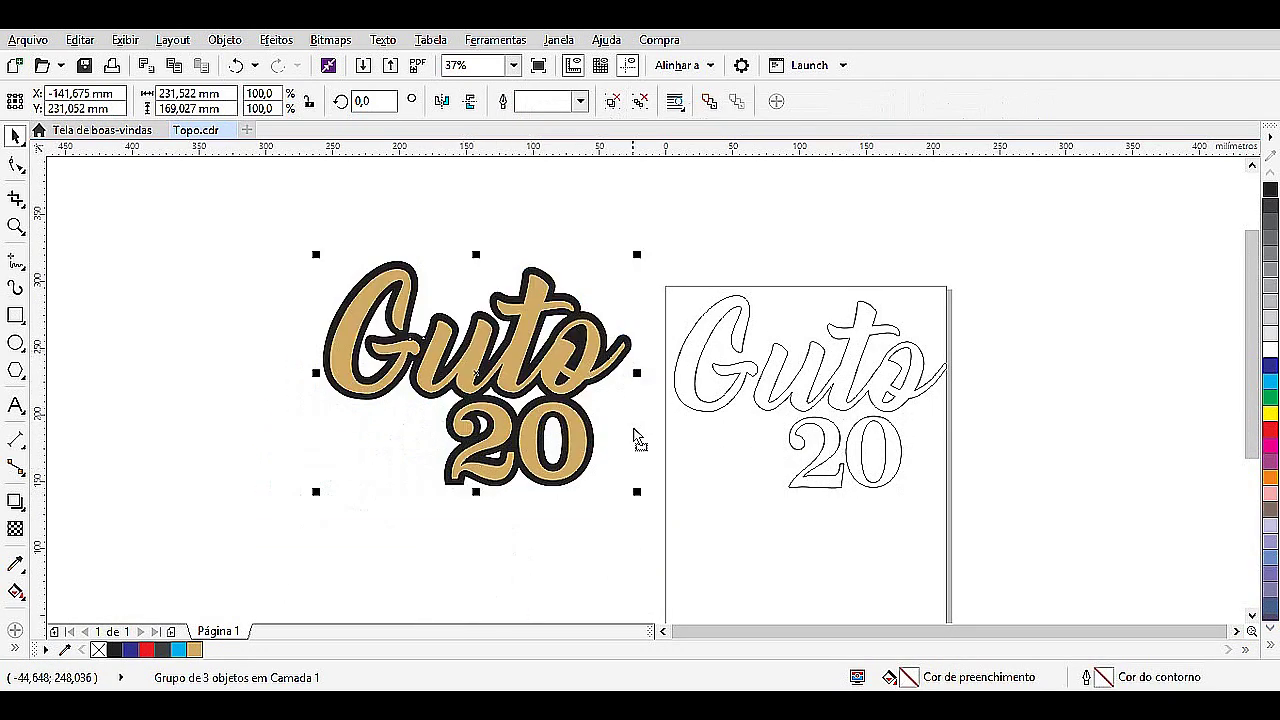
left_click_drag(564, 391, 585, 405)
key("F2")
left_click_drag(443, 400, 651, 491)
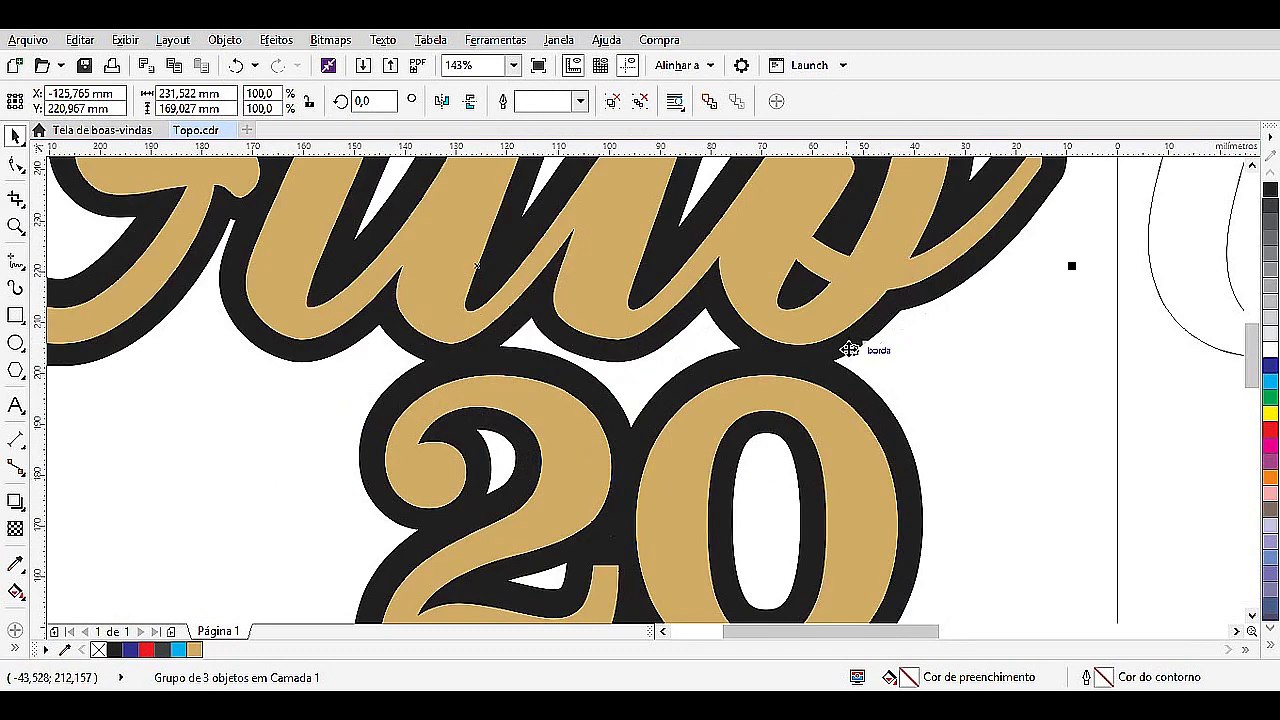
left_click_drag(738, 347, 849, 400)
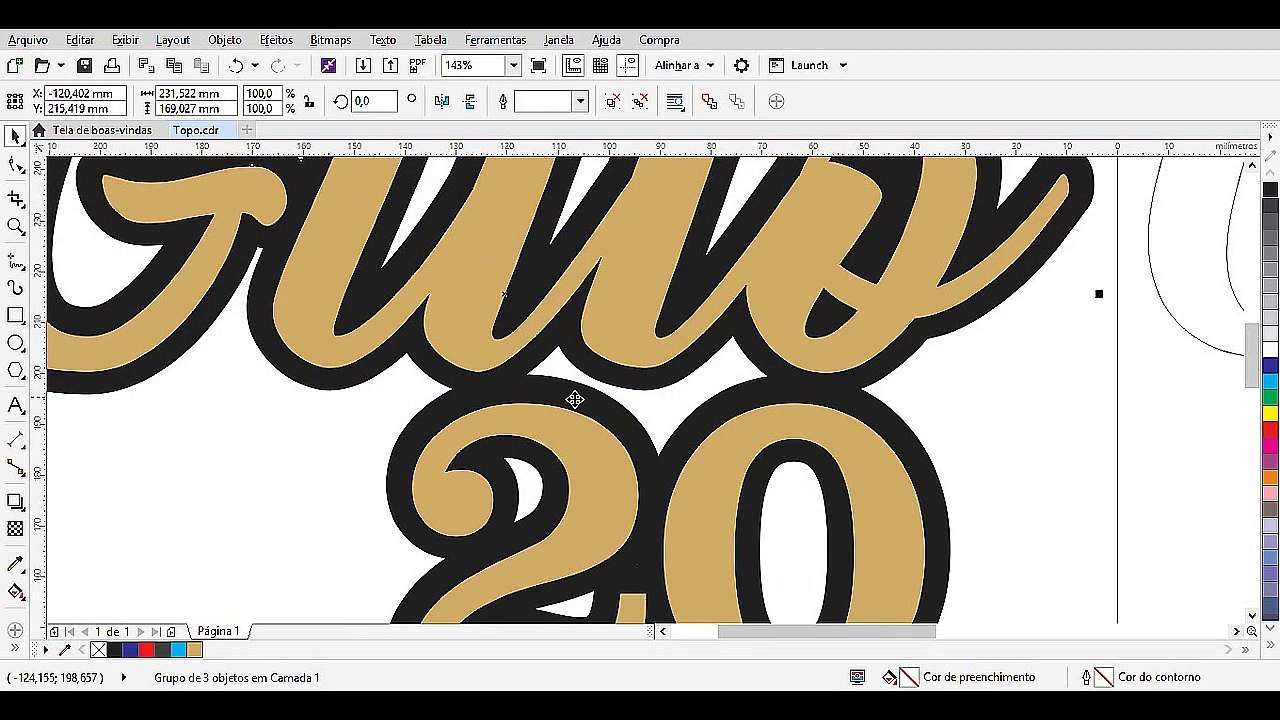
Move the gold reference topper down and farther to the left of the page.
scroll(600, 405, "down", 2)
key("F3")
left_click_drag(1100, 495, 712, 255)
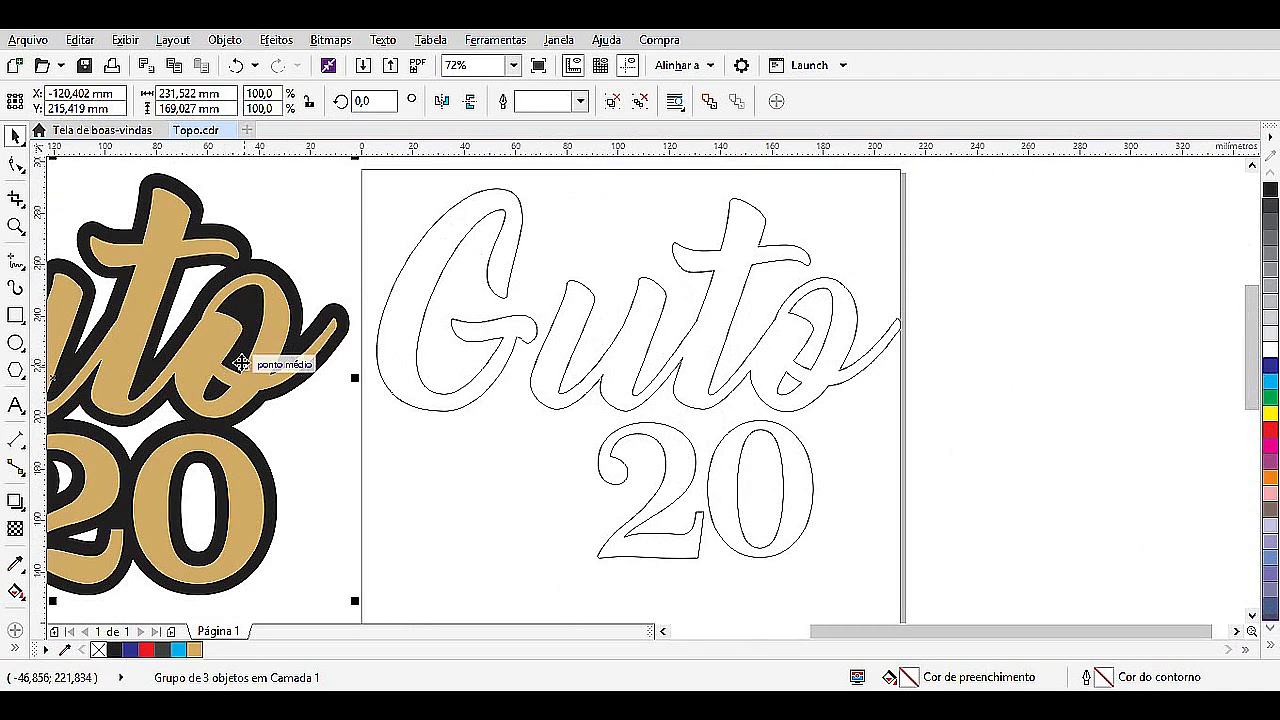
scroll(255, 368, "down", 2)
left_click_drag(208, 366, 171, 394)
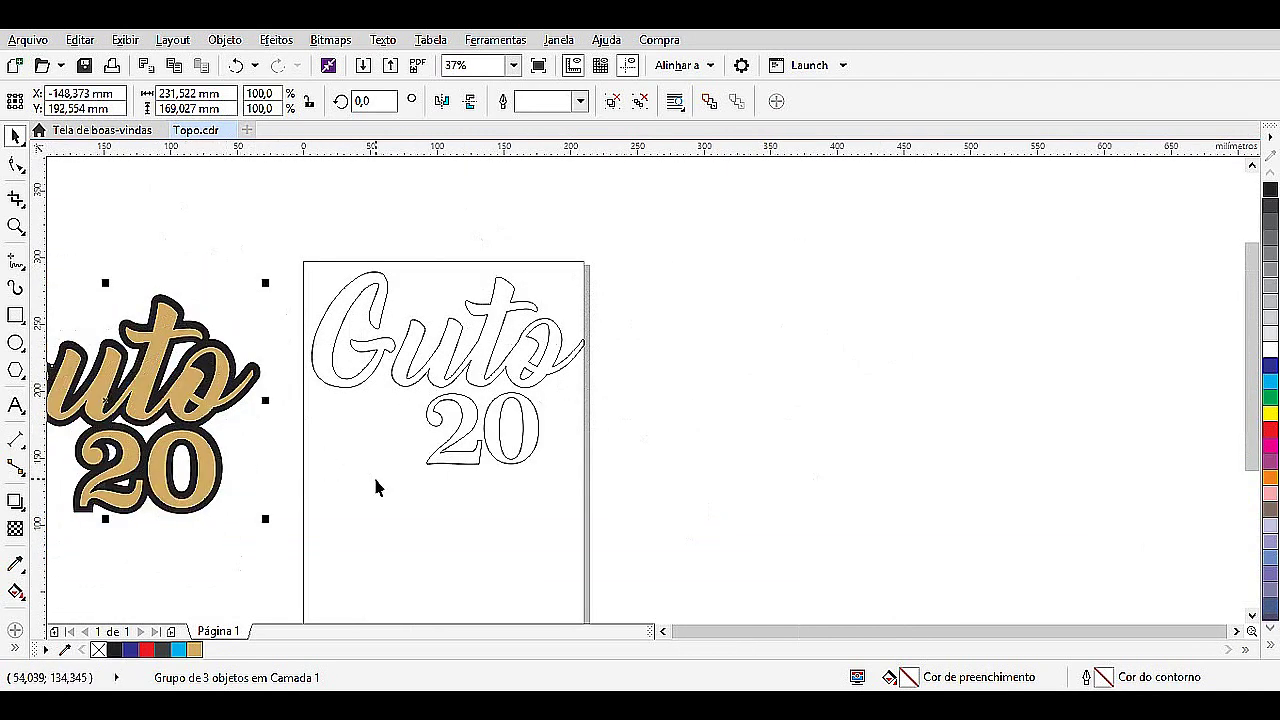
Change the A4 page to landscape orientation and move the name and "20" together to the middle of the page.
left_click(375, 486)
left_click(317, 101)
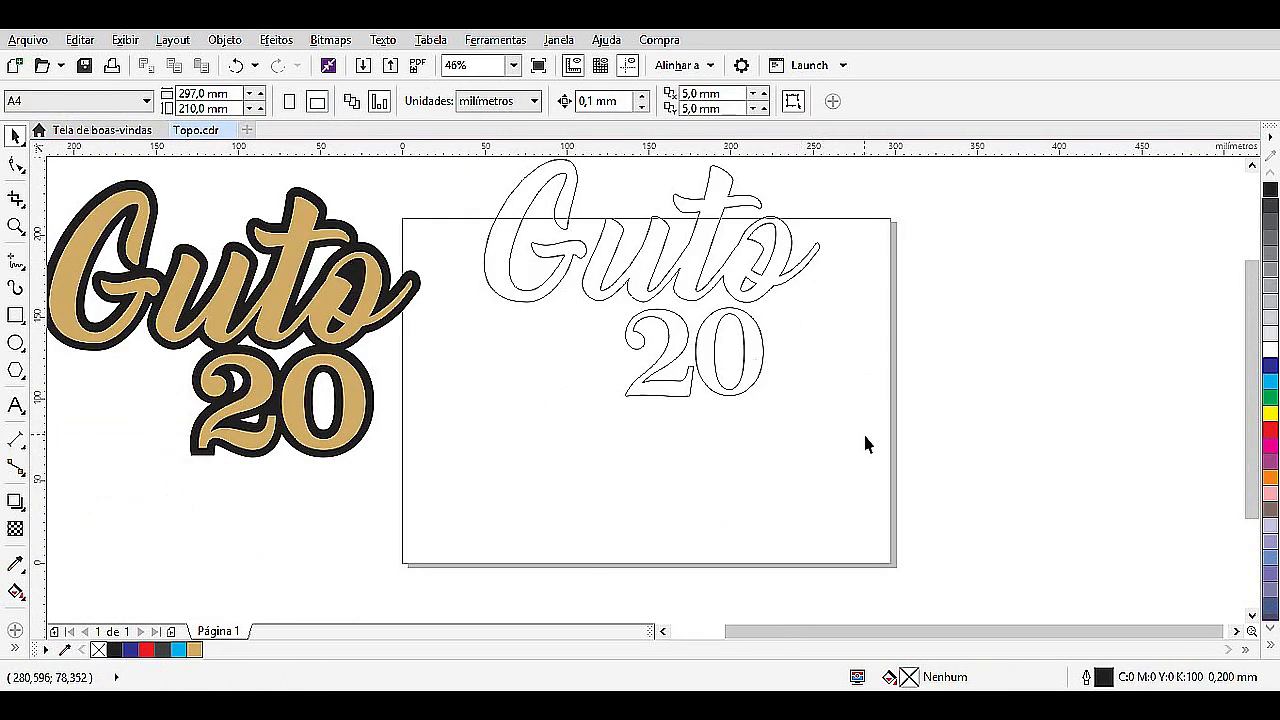
left_click_drag(718, 318, 466, 182)
left_click_drag(648, 328, 639, 432)
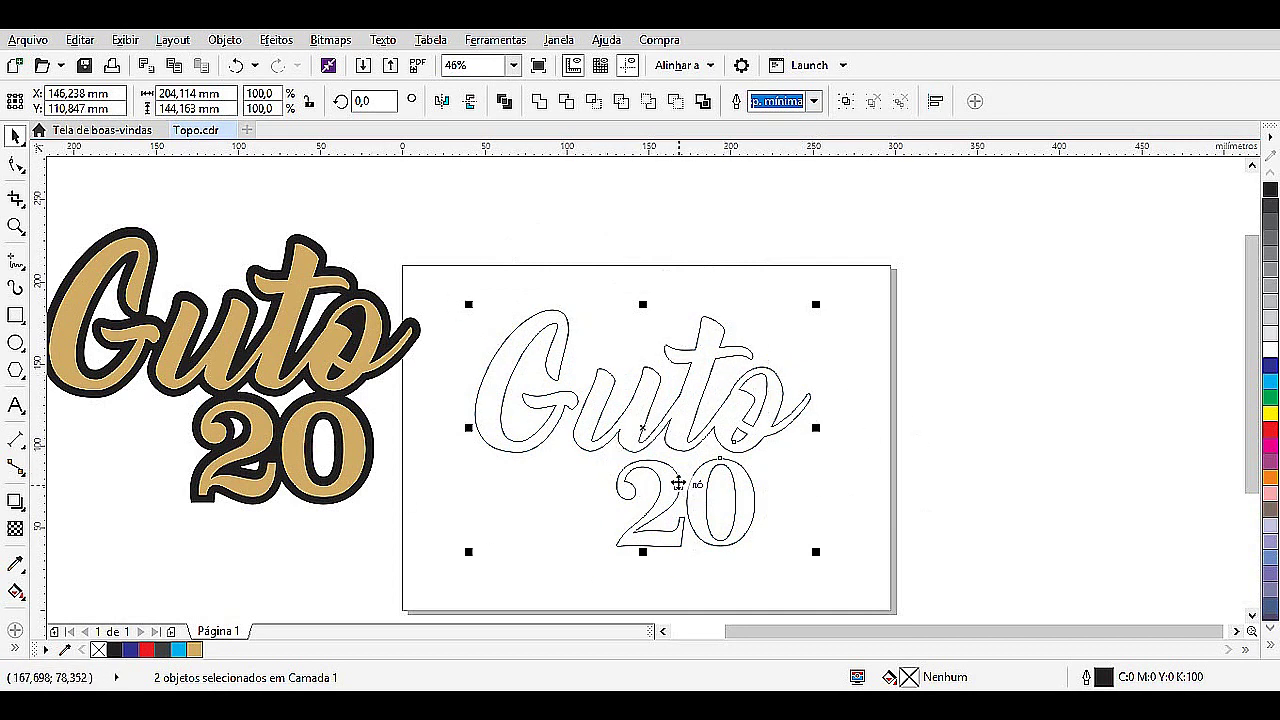
Try an outside contour on the name alone with the Contour tool, at an offset of about 1.35 mm.
left_click(21, 506)
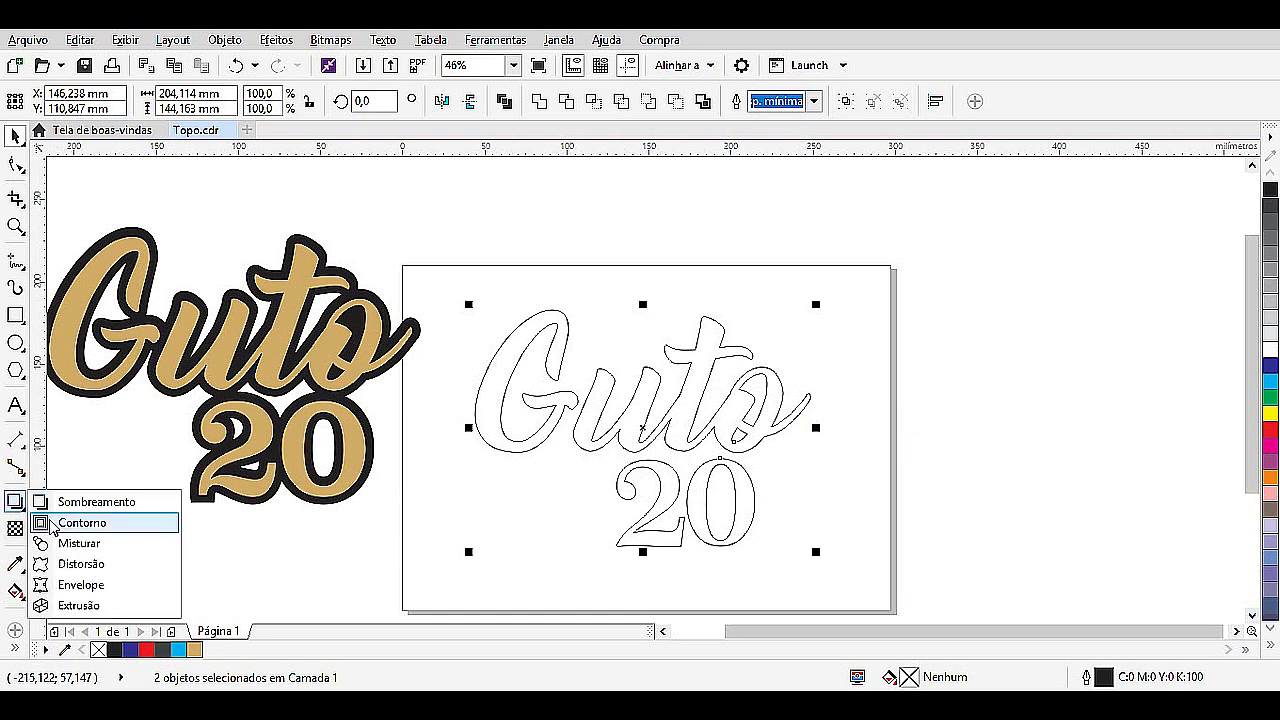
left_click(66, 523)
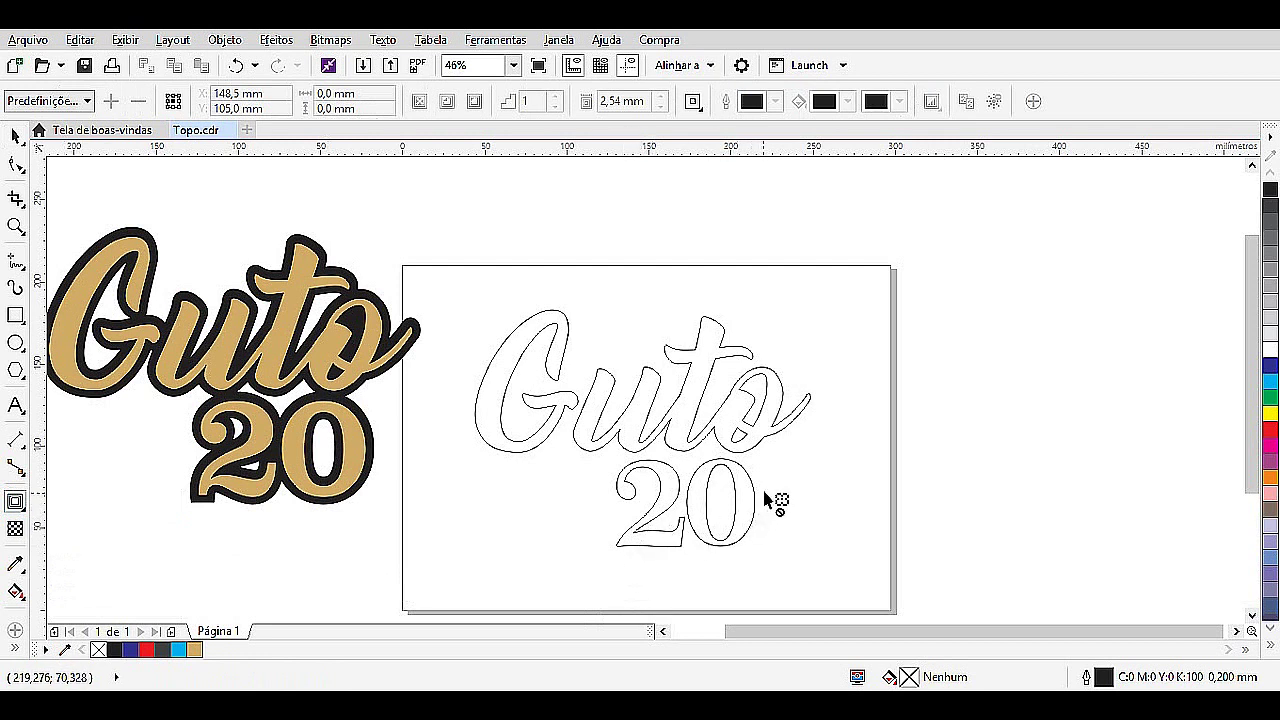
left_click(788, 396)
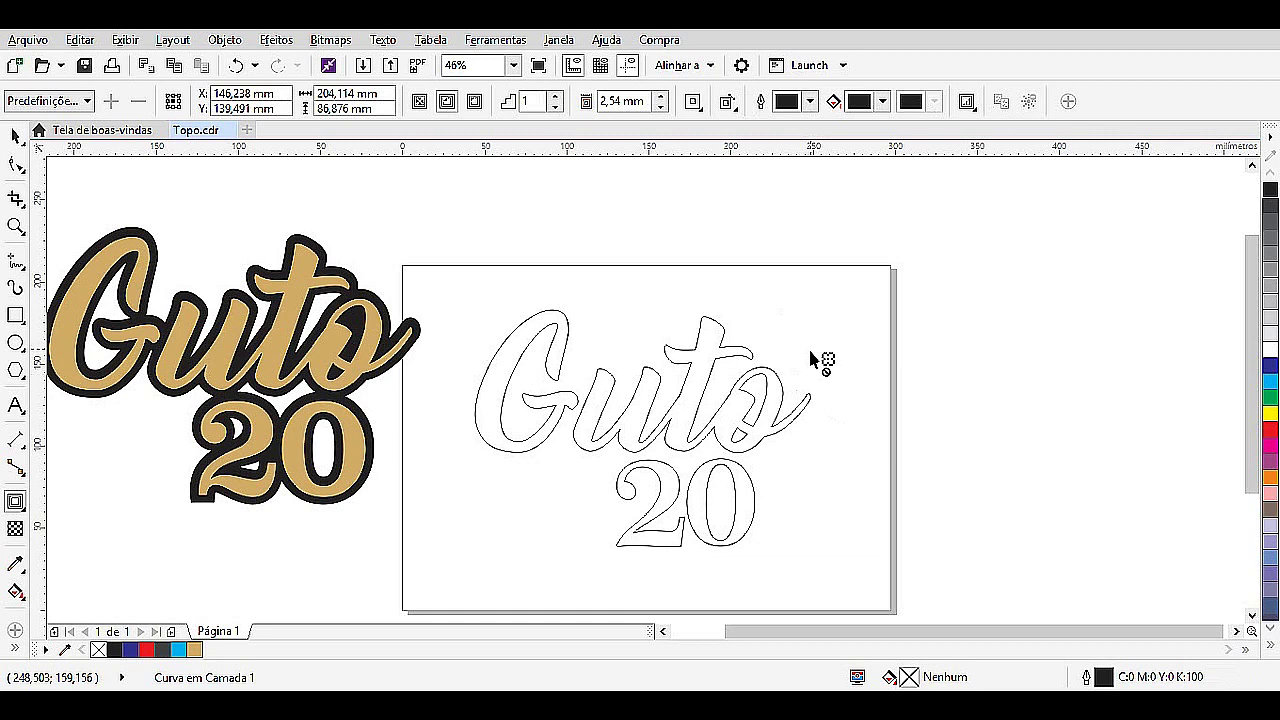
left_click_drag(783, 390, 815, 360)
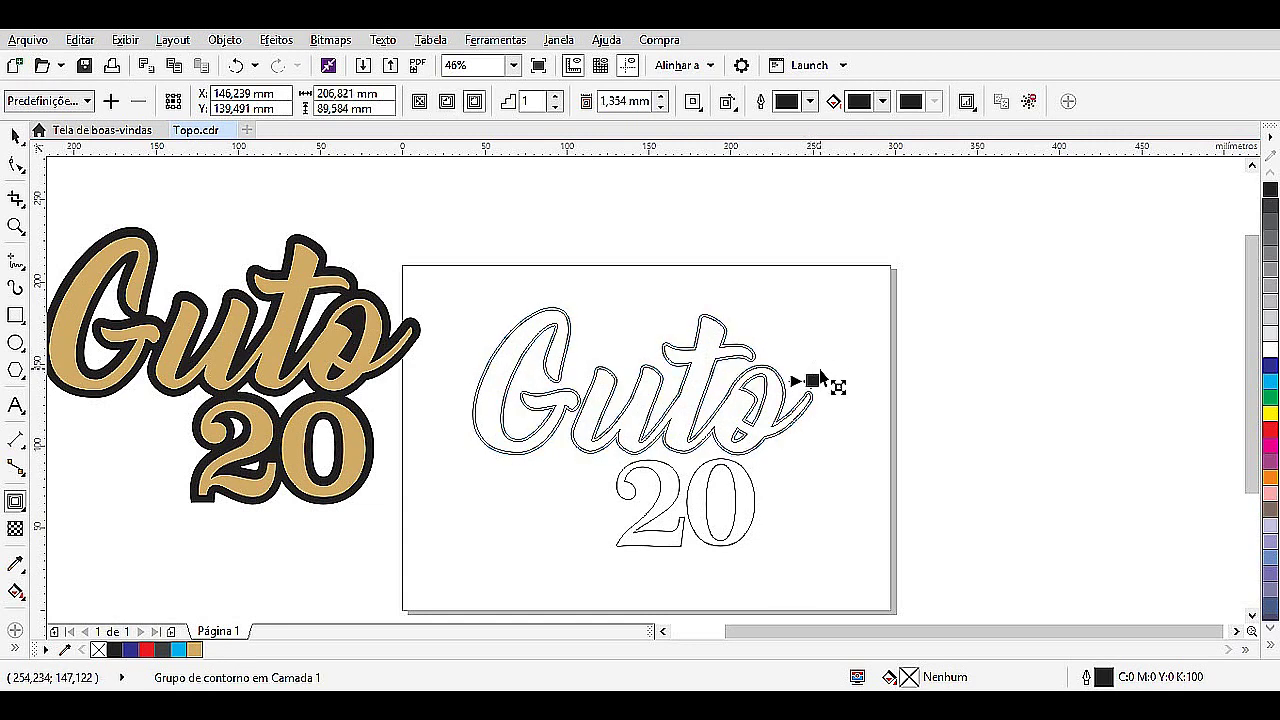
key("ctrl+z")
key("ctrl+z")
Move the name and "20" together down onto the landscape page, slightly left of its centre.
left_click(15, 135)
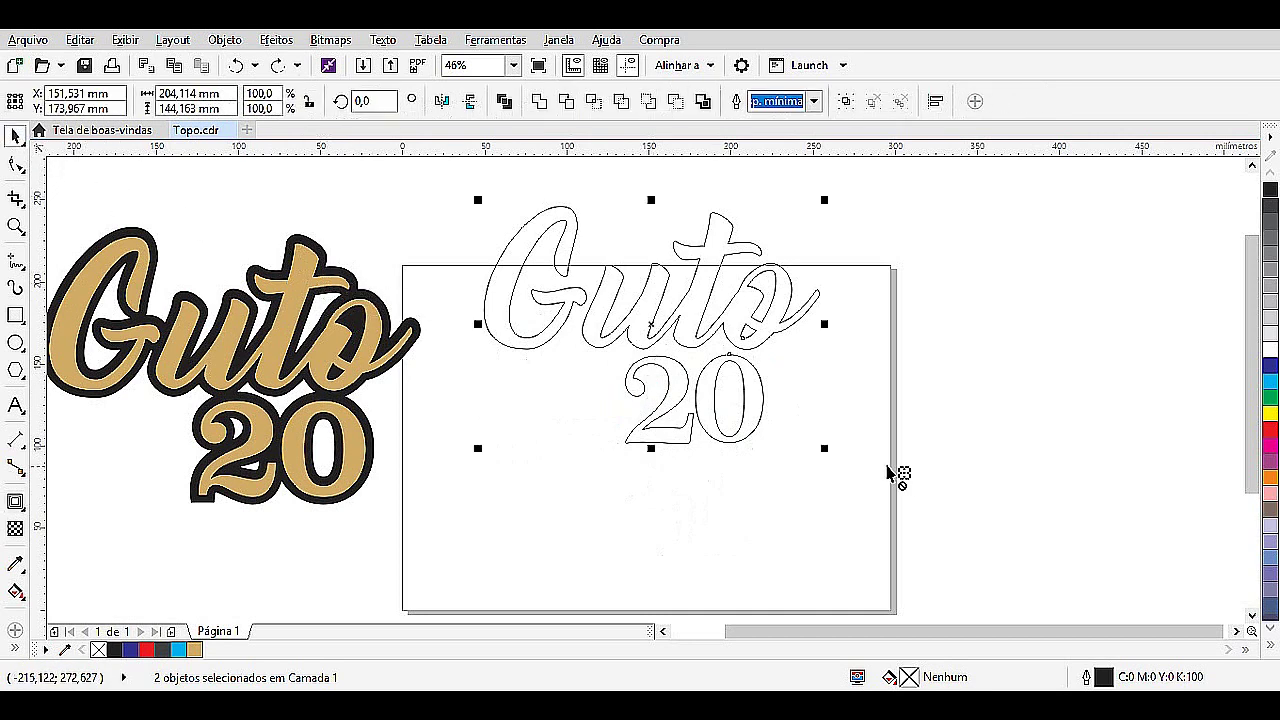
left_click_drag(714, 349, 710, 424)
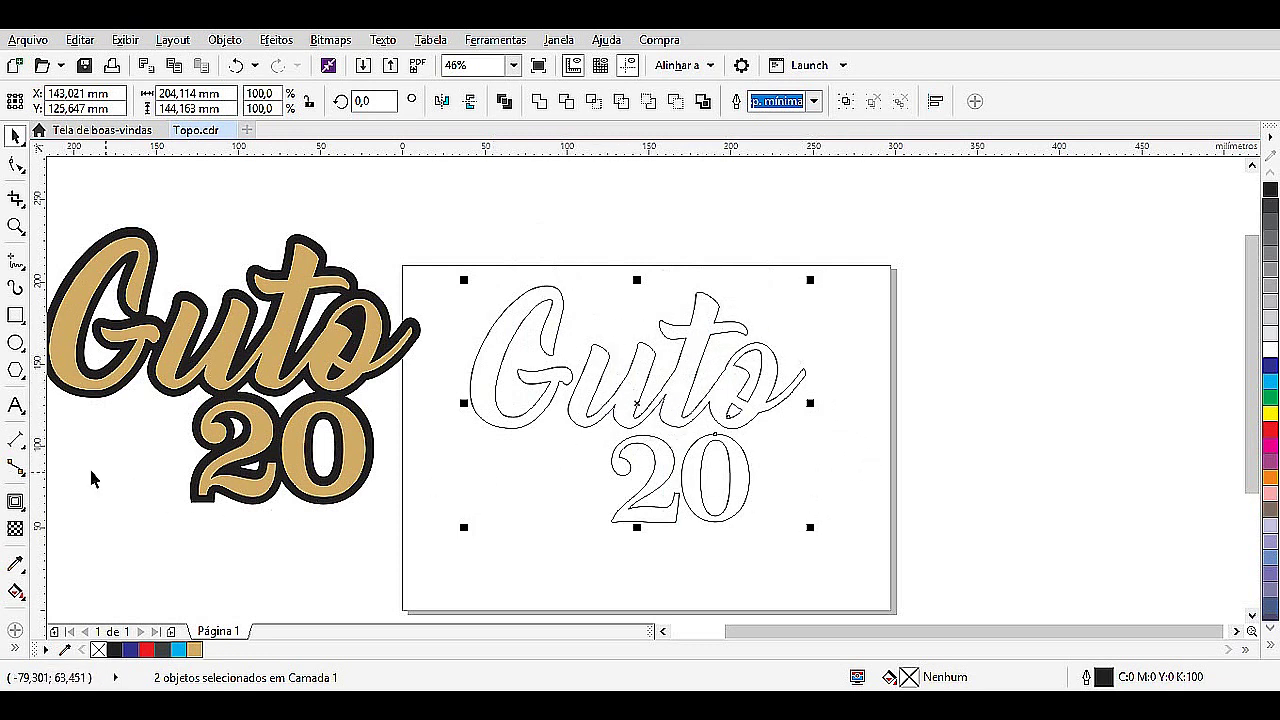
left_click(24, 512)
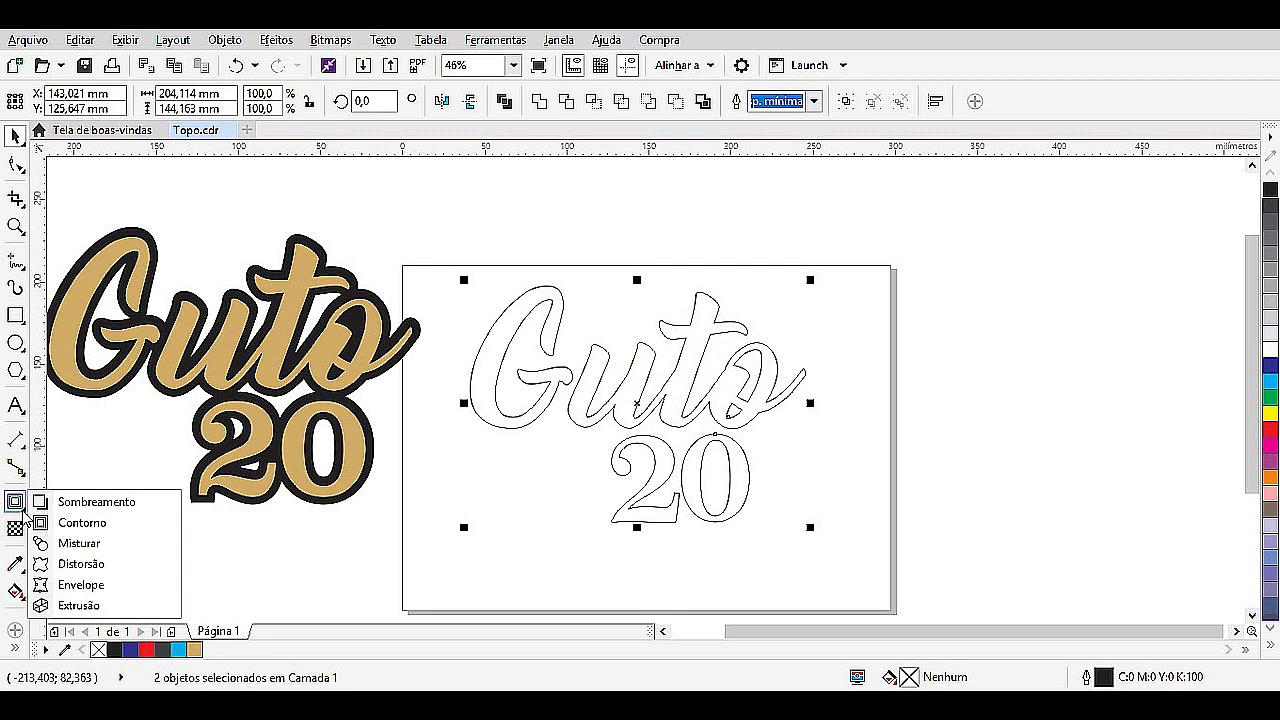
left_click(74, 530)
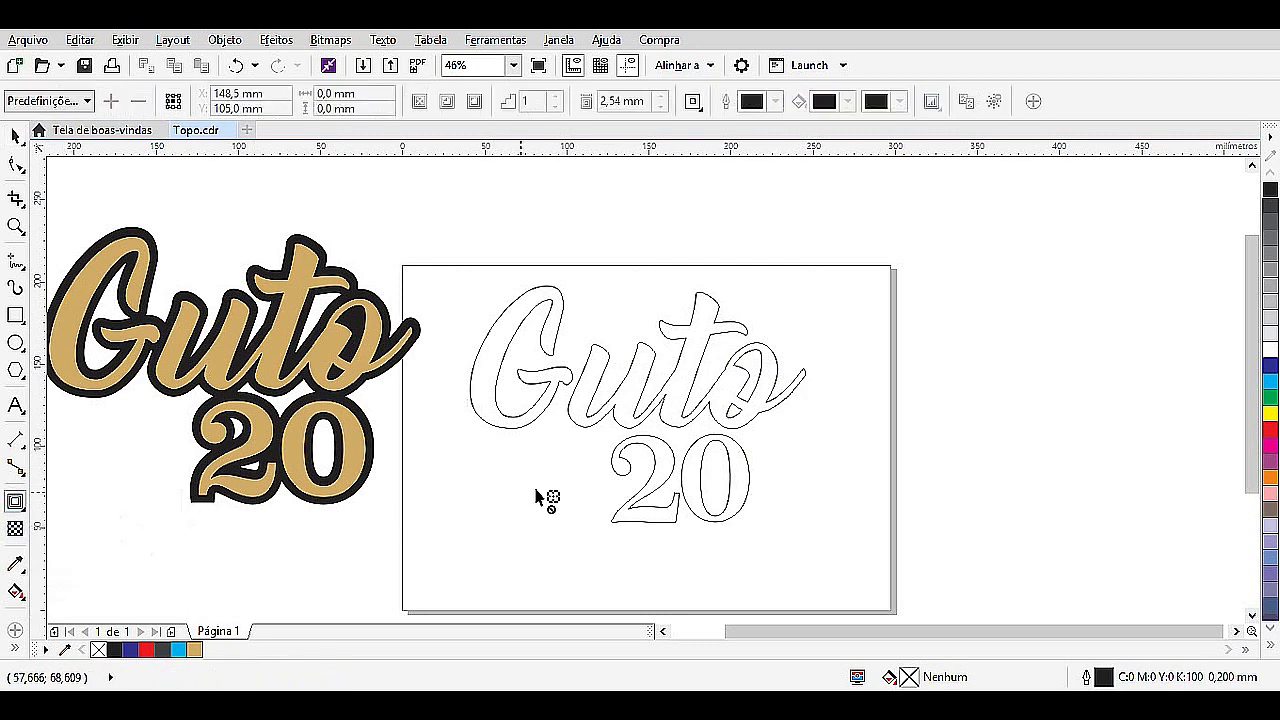
left_click(750, 442)
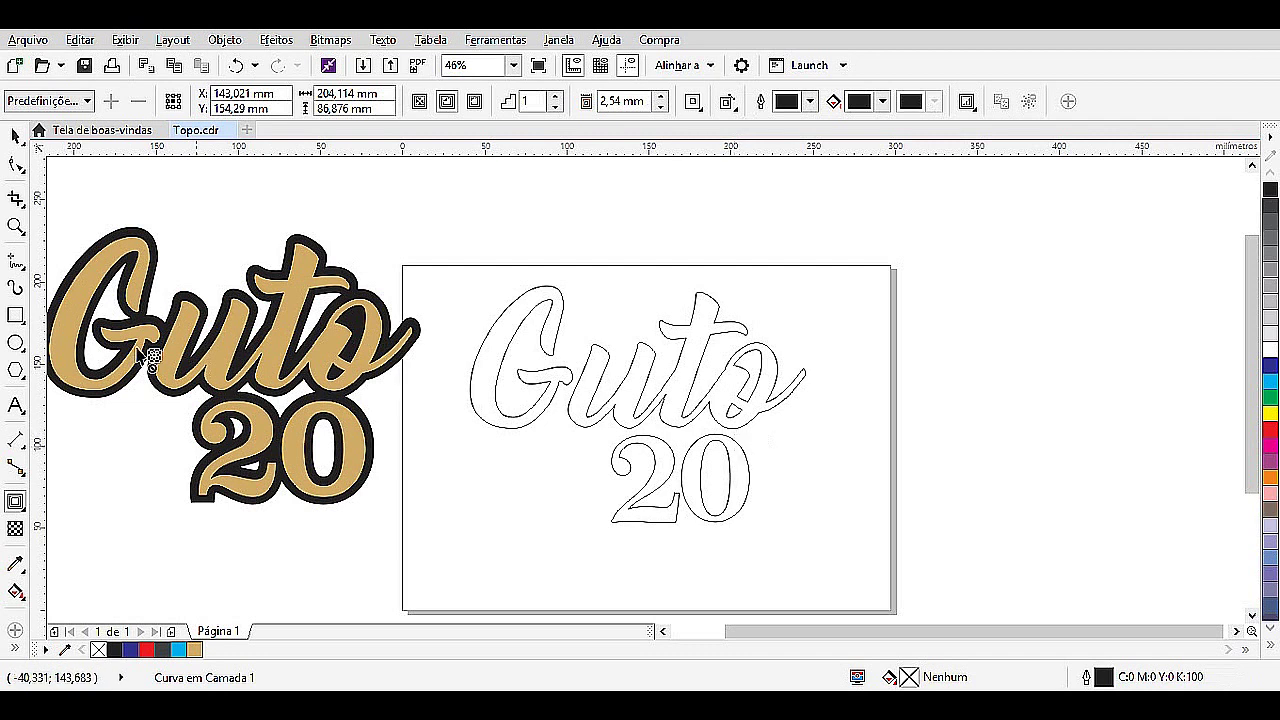
Combine the name and the "20" into a single curve and shift it slightly right and down on the page.
left_click(15, 135)
left_click(705, 509)
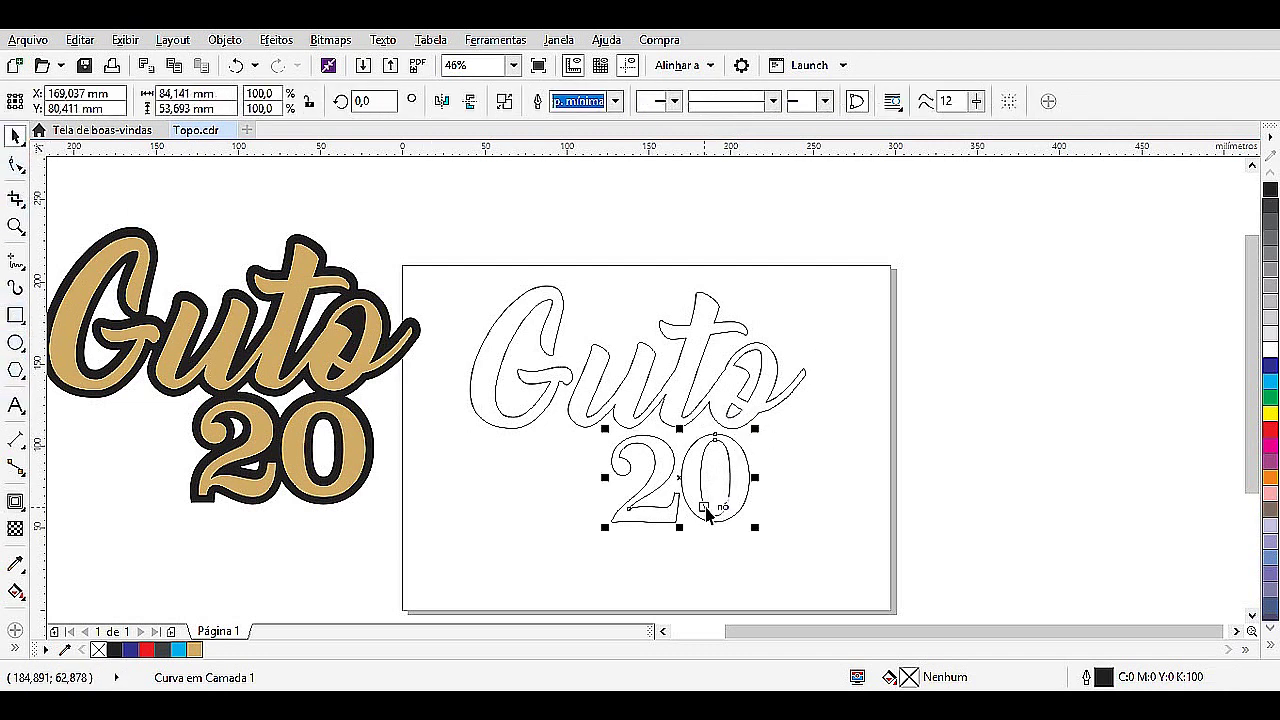
left_click(727, 425, "shift")
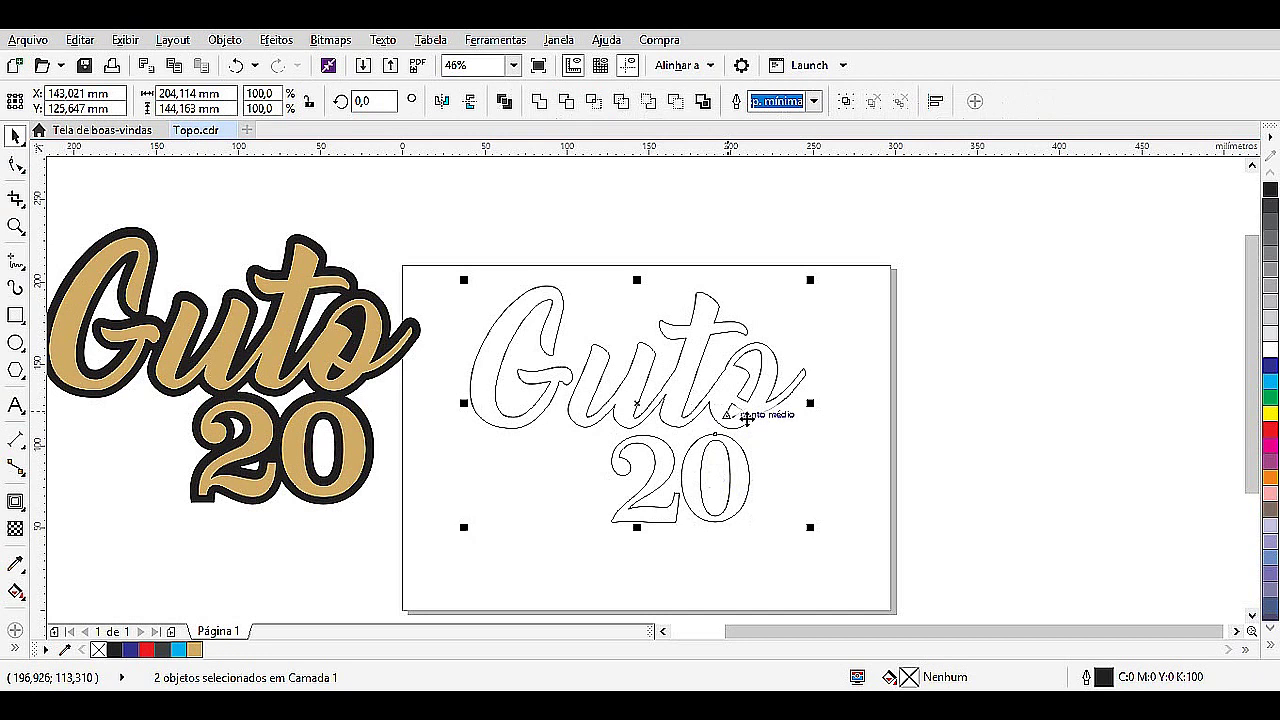
left_click(910, 482)
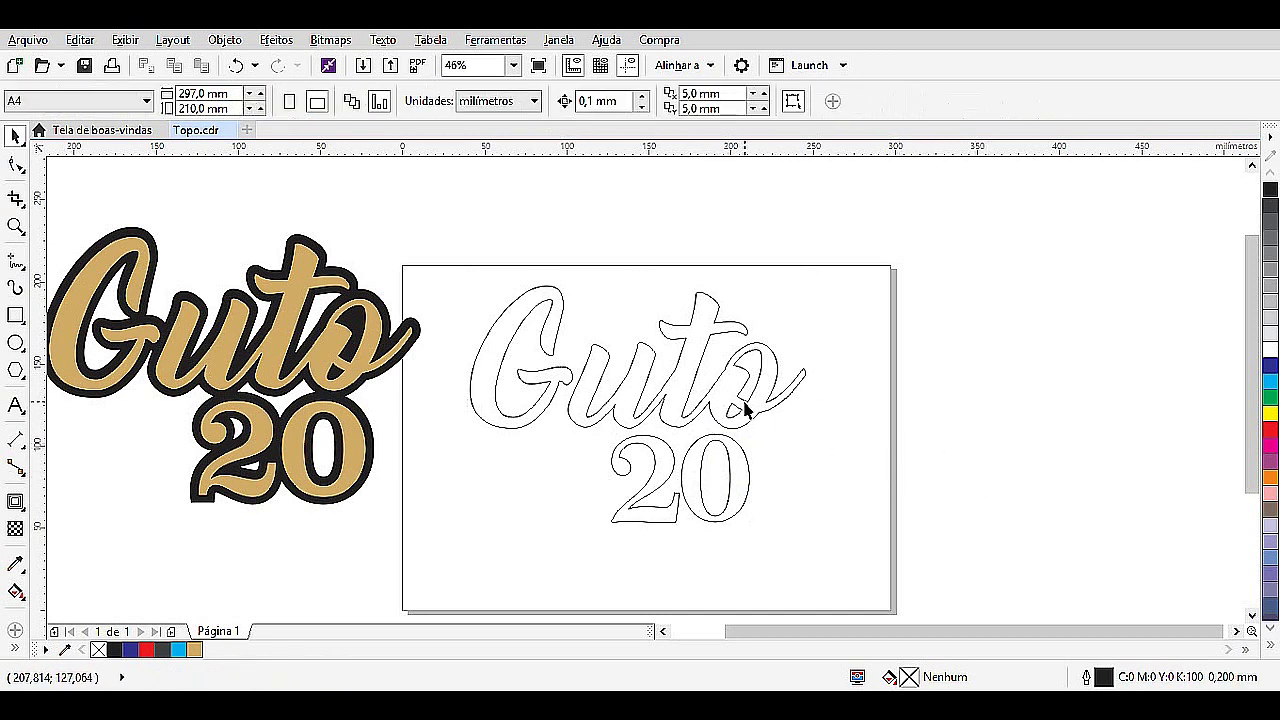
left_click(648, 393)
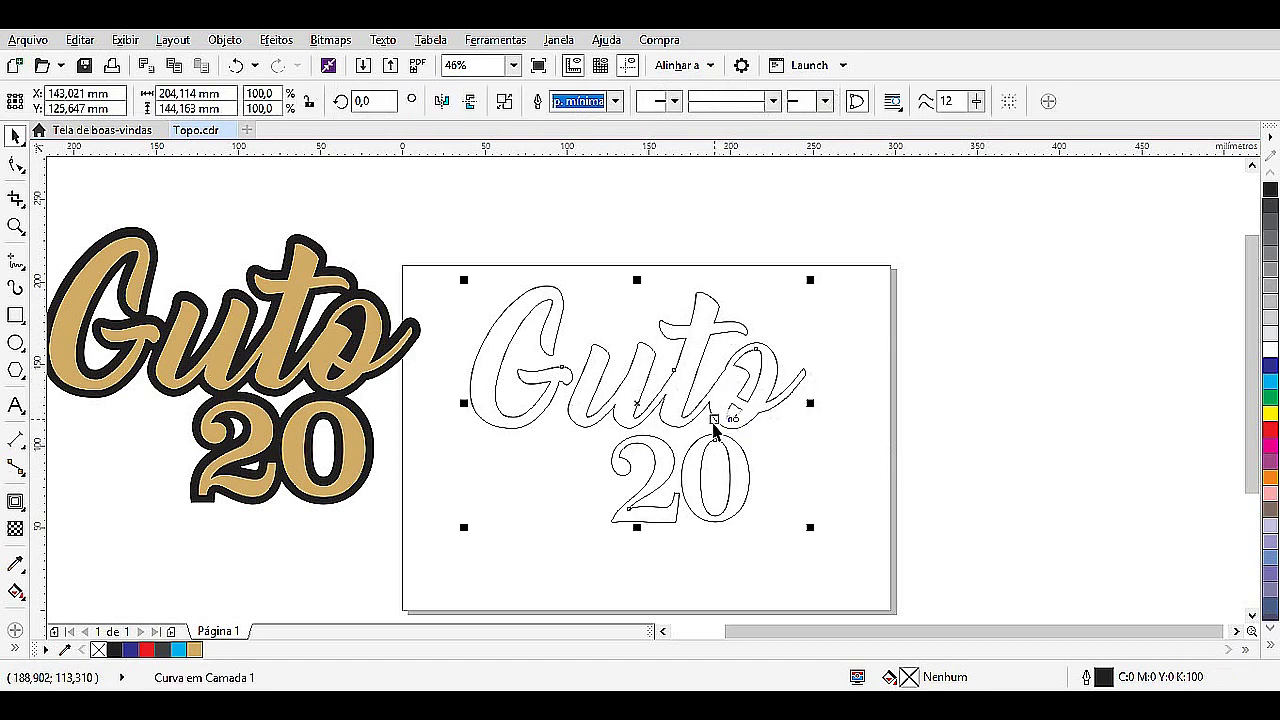
mouse_move(663, 422)
left_mouse_down()
mouse_move(705, 387)
mouse_move(682, 444)
mouse_move(672, 428)
left_mouse_up()
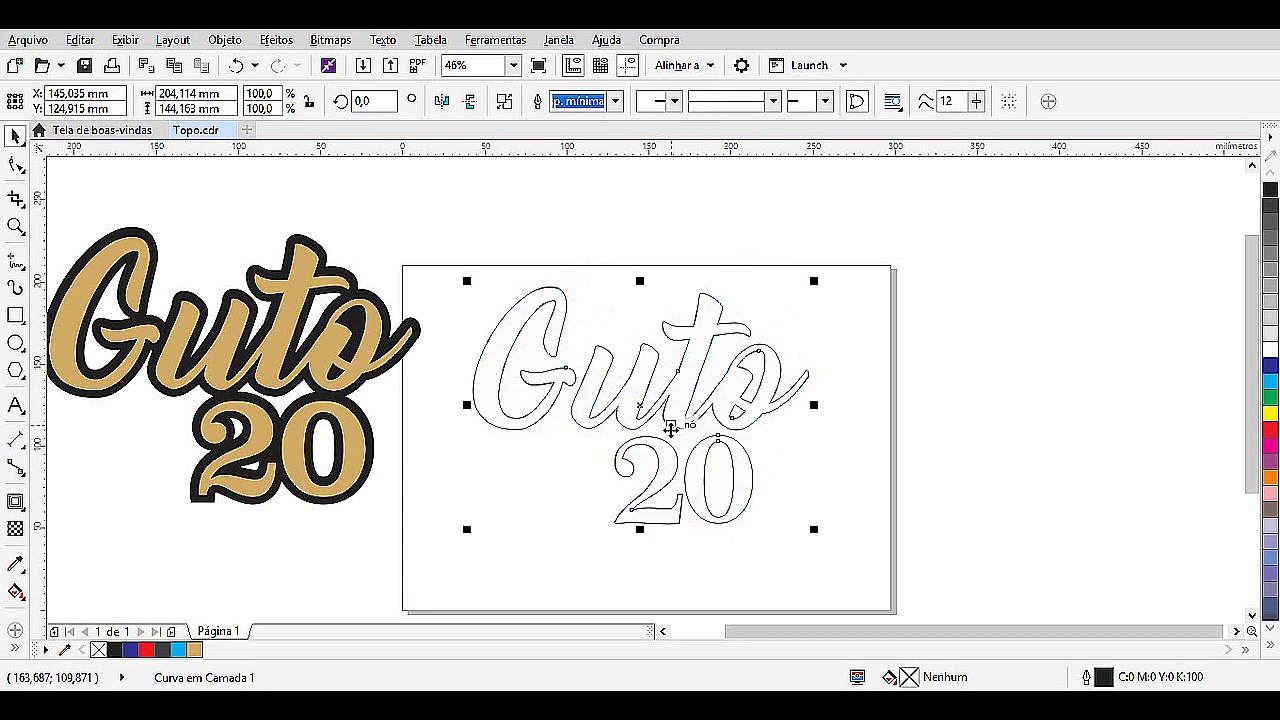
Try an outside contour around the combined lettering at an offset of about 6.57 mm.
left_click(15, 503)
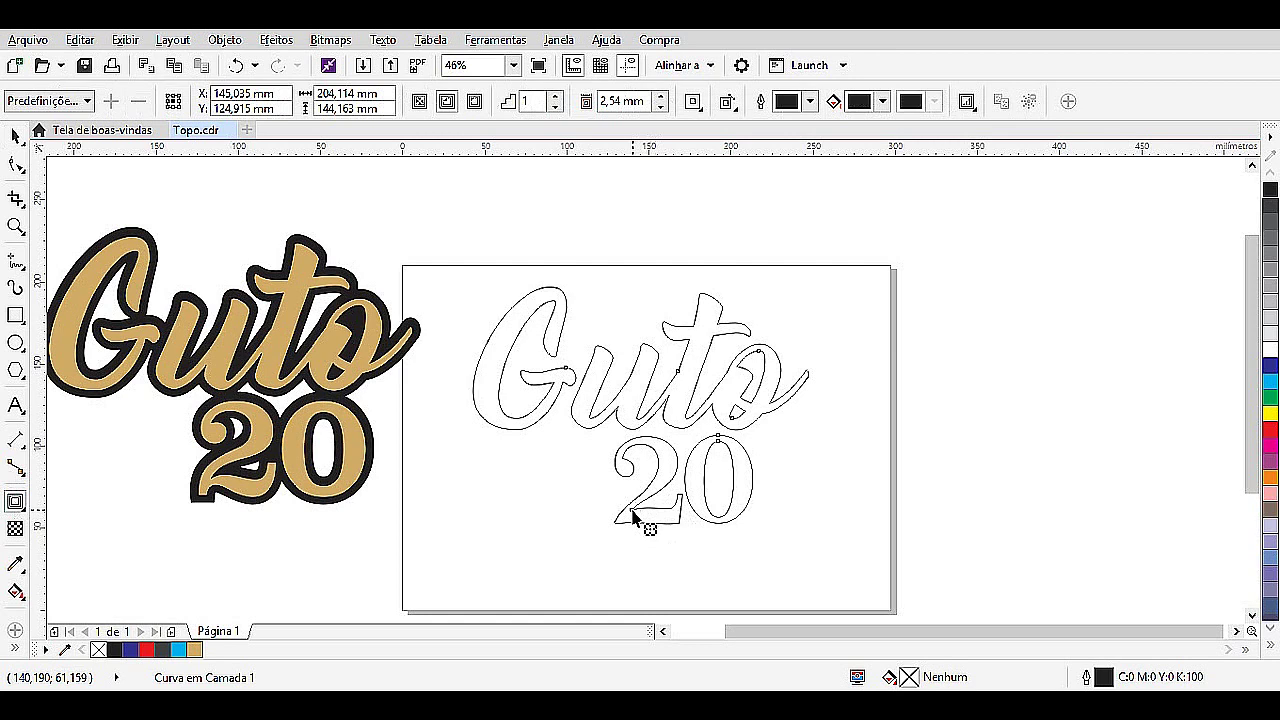
left_click_drag(633, 518, 600, 535)
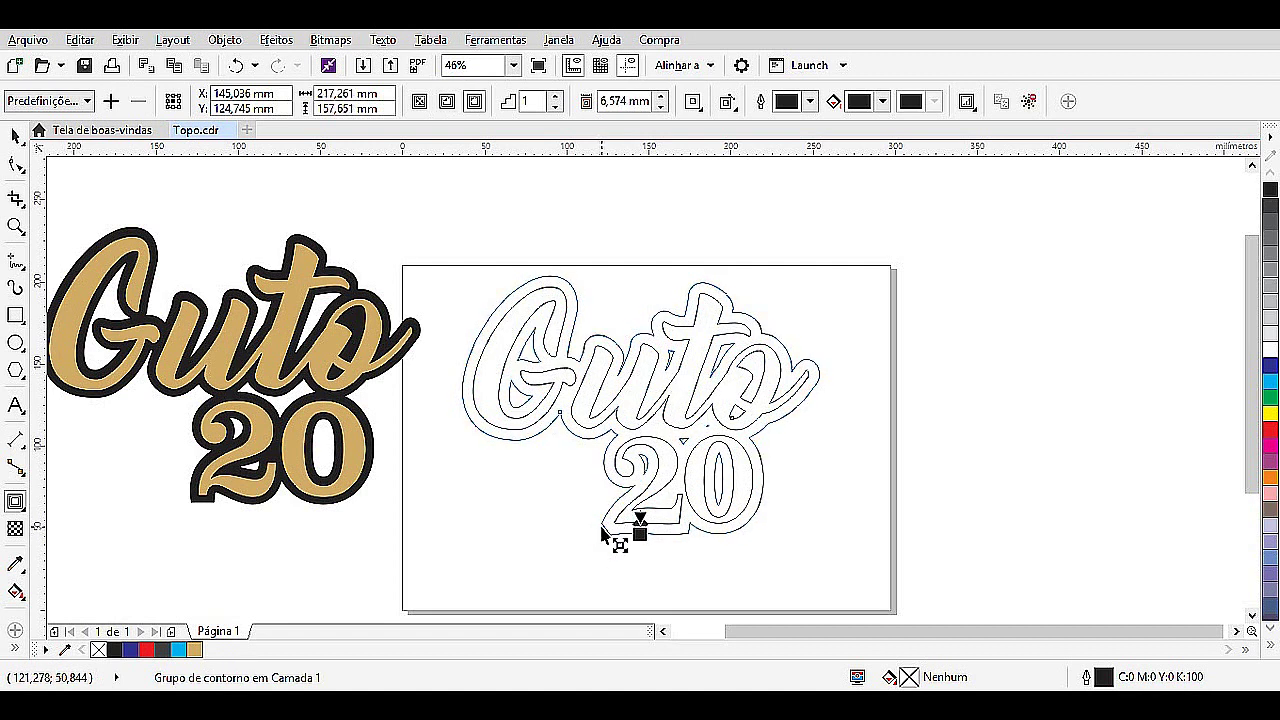
key("ctrl+z")
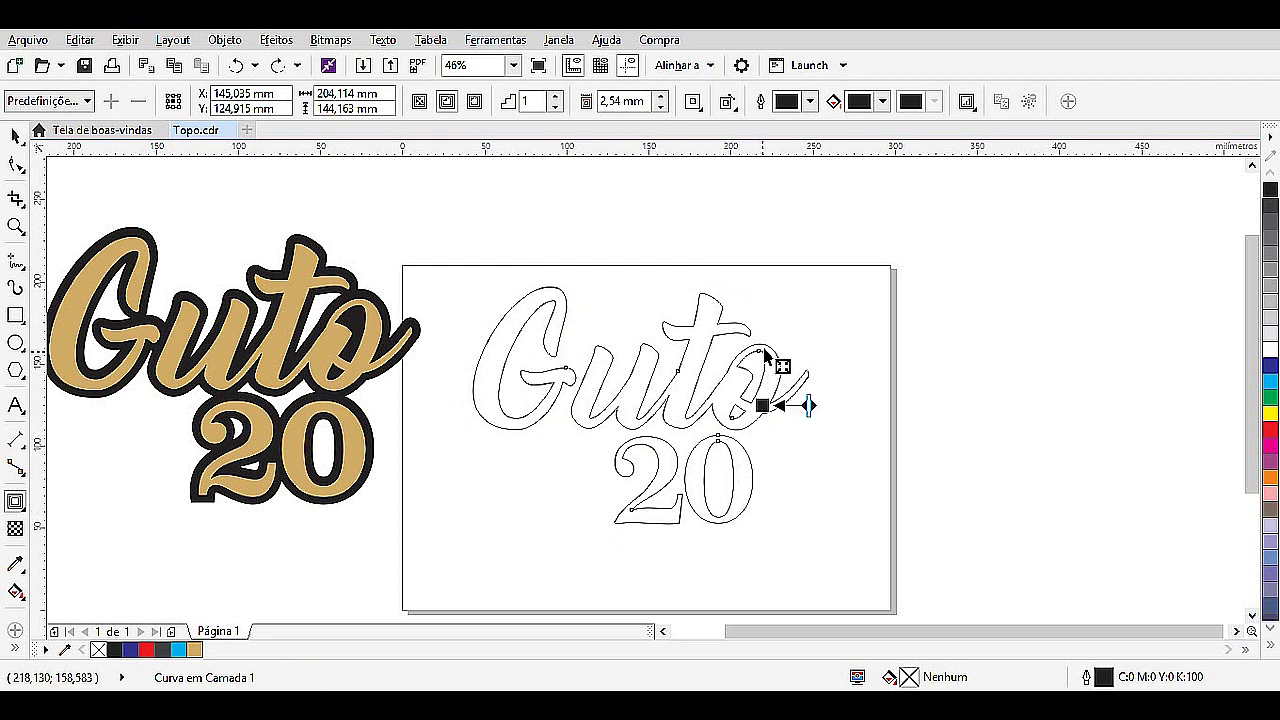
Add a one-step outside contour around the combined lettering with rounded corners and a 4 mm offset.
left_click_drag(790, 347, 822, 342)
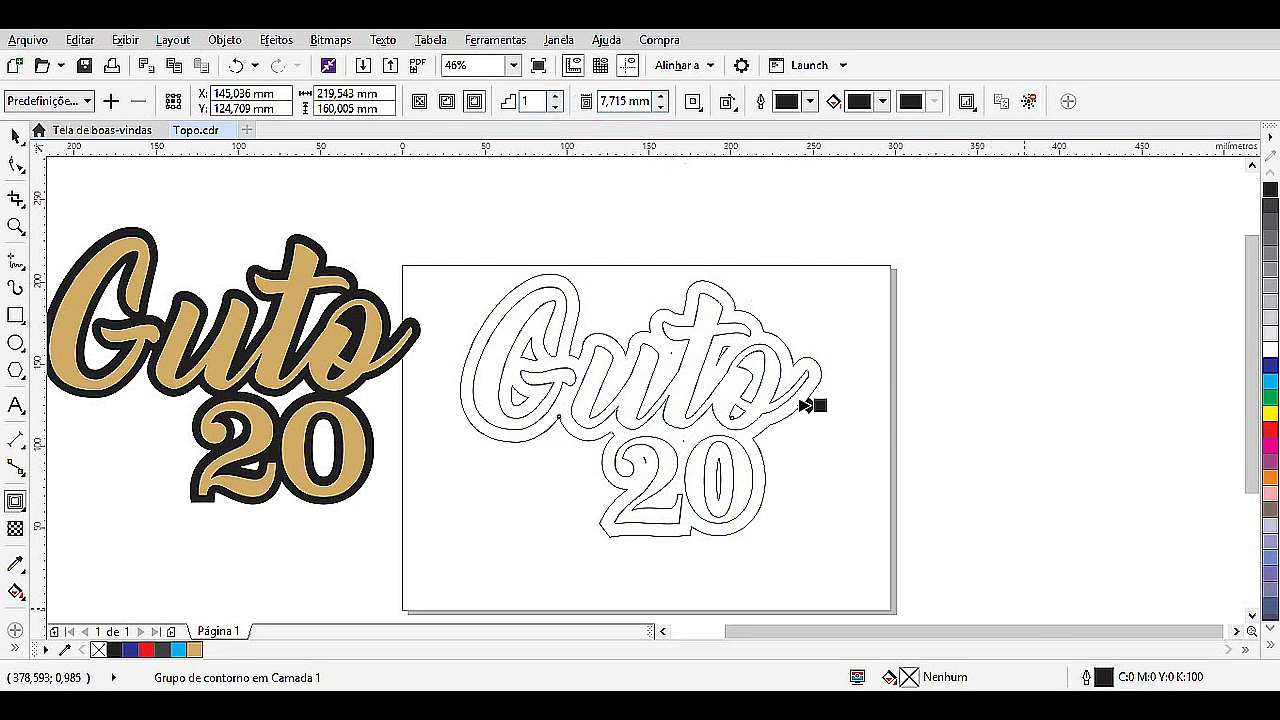
left_click(693, 102)
left_click(728, 148)
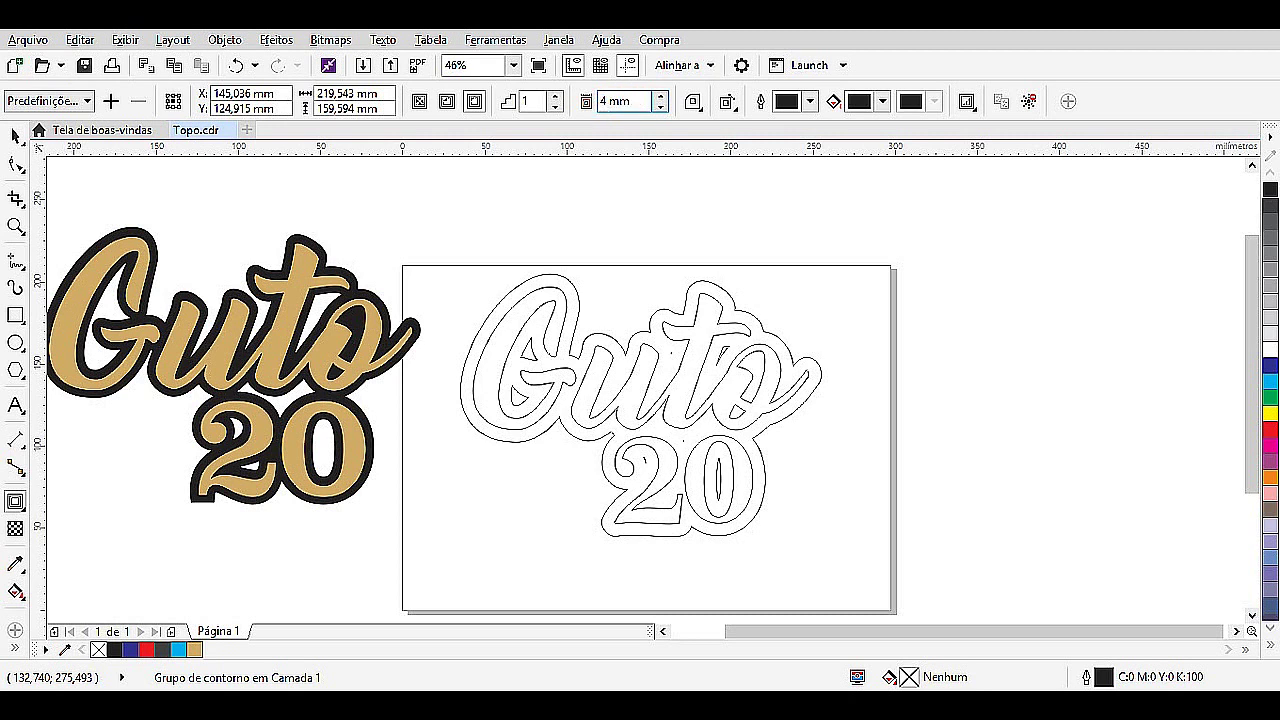
key("Return")
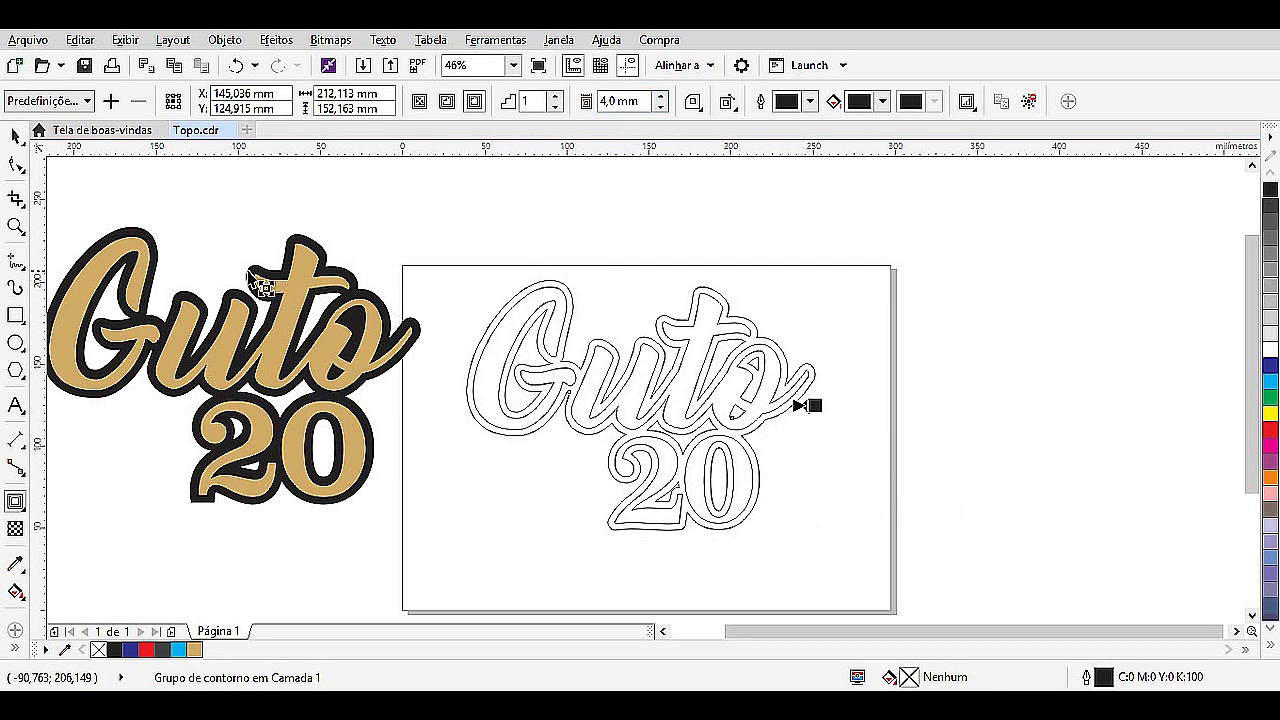
left_click(15, 138)
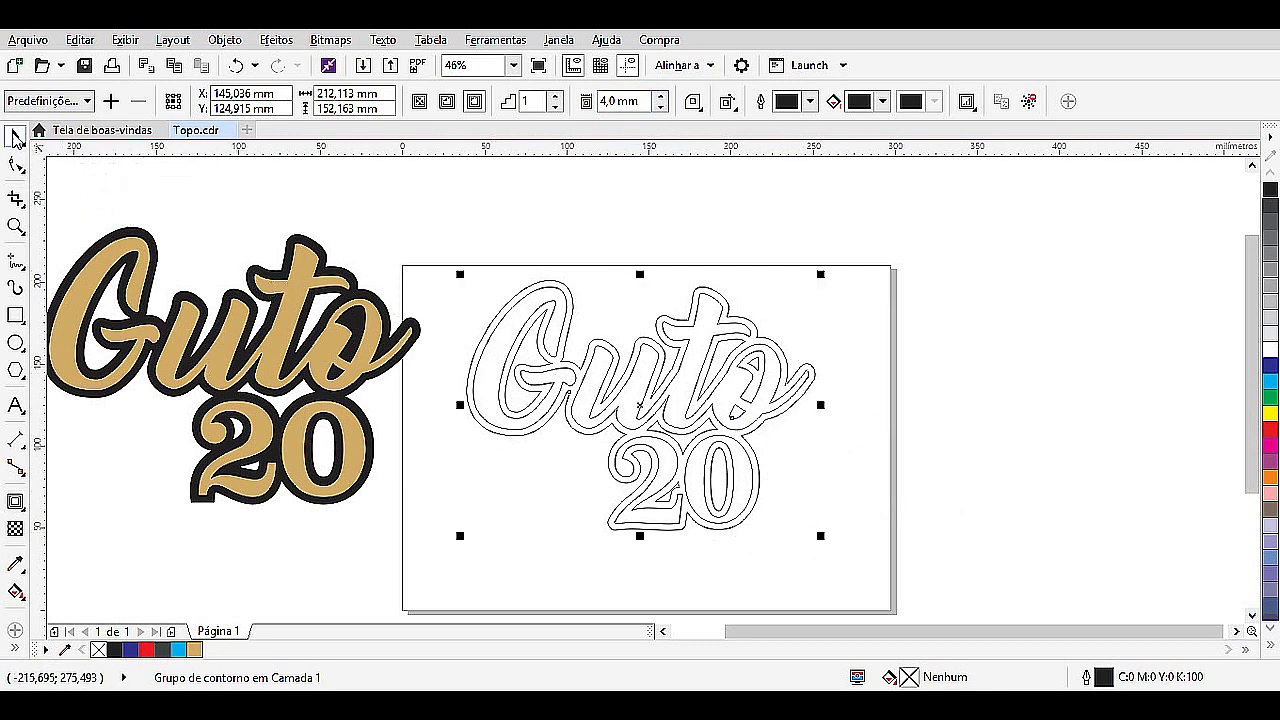
left_click(858, 430)
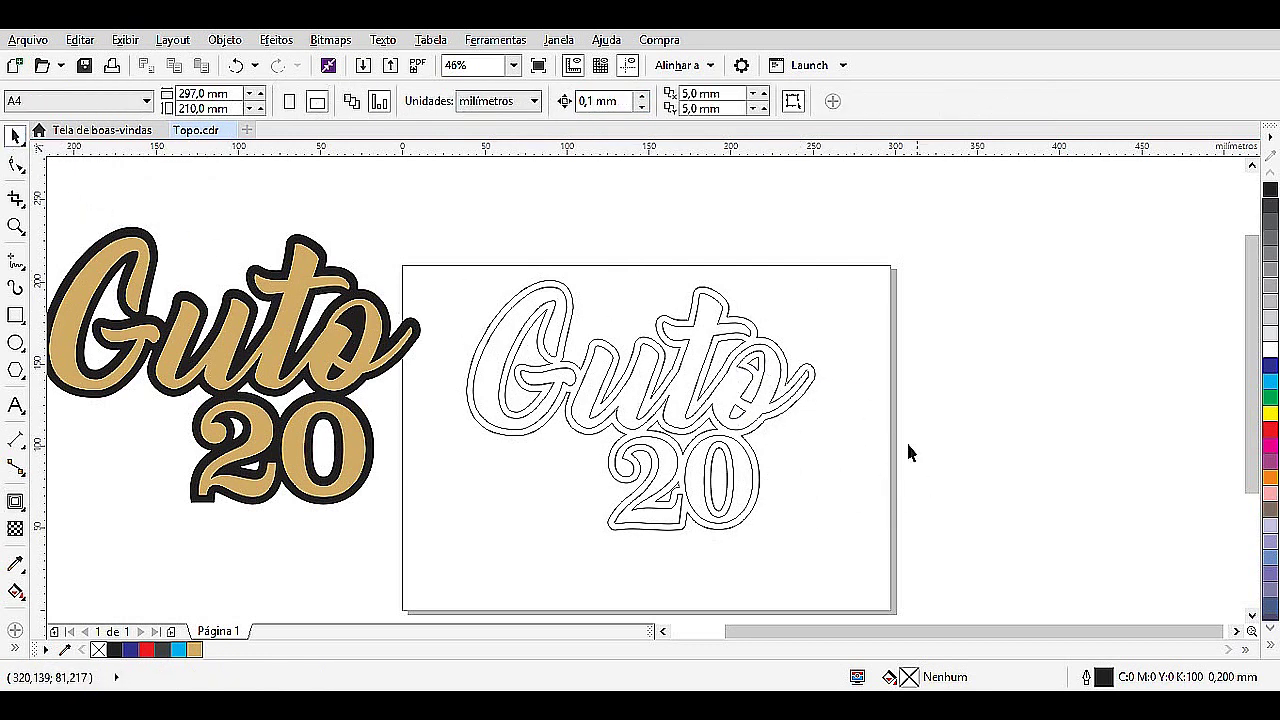
Break the contour group apart and move the outer contour to the right of the lettering, partly off the page.
right_click(814, 376)
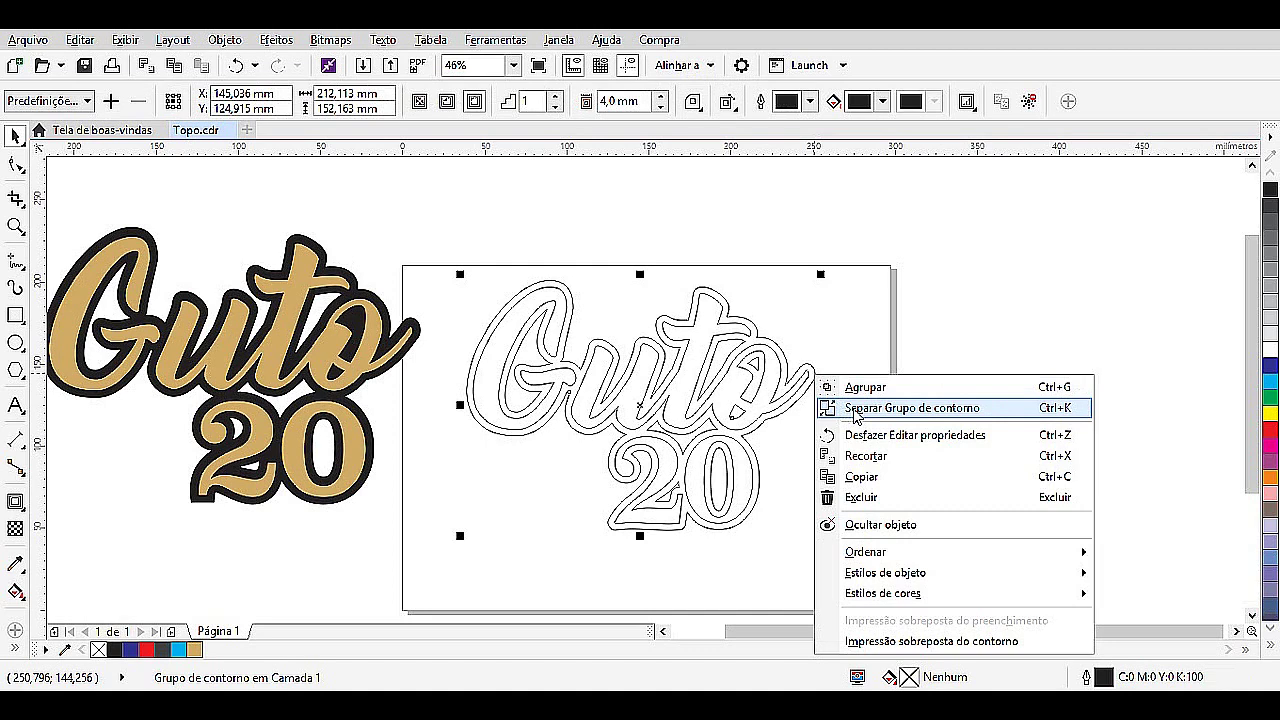
left_click(855, 408)
left_click_drag(789, 414, 1060, 423)
left_click_drag(922, 432, 1084, 425)
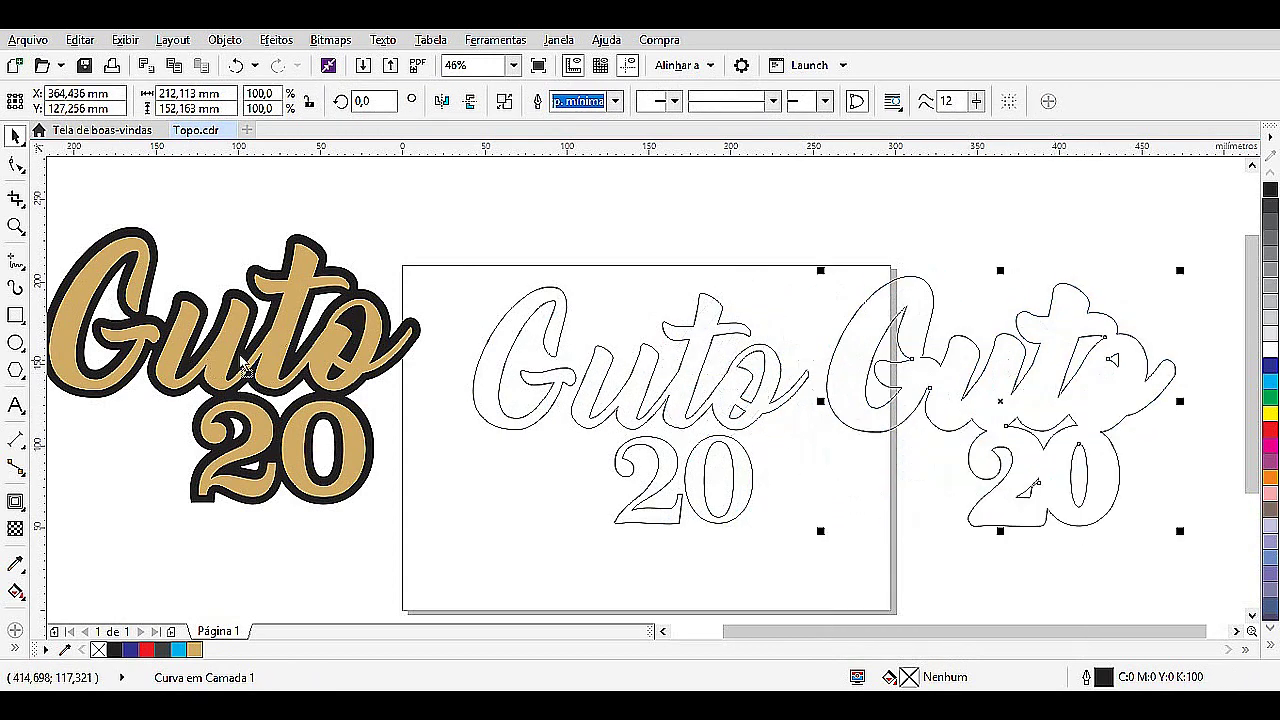
Ungroup the reference topper and spread its gold "20", gold name and black backing apart to the left of the page.
left_click(339, 369)
scroll(339, 367, "down", 2)
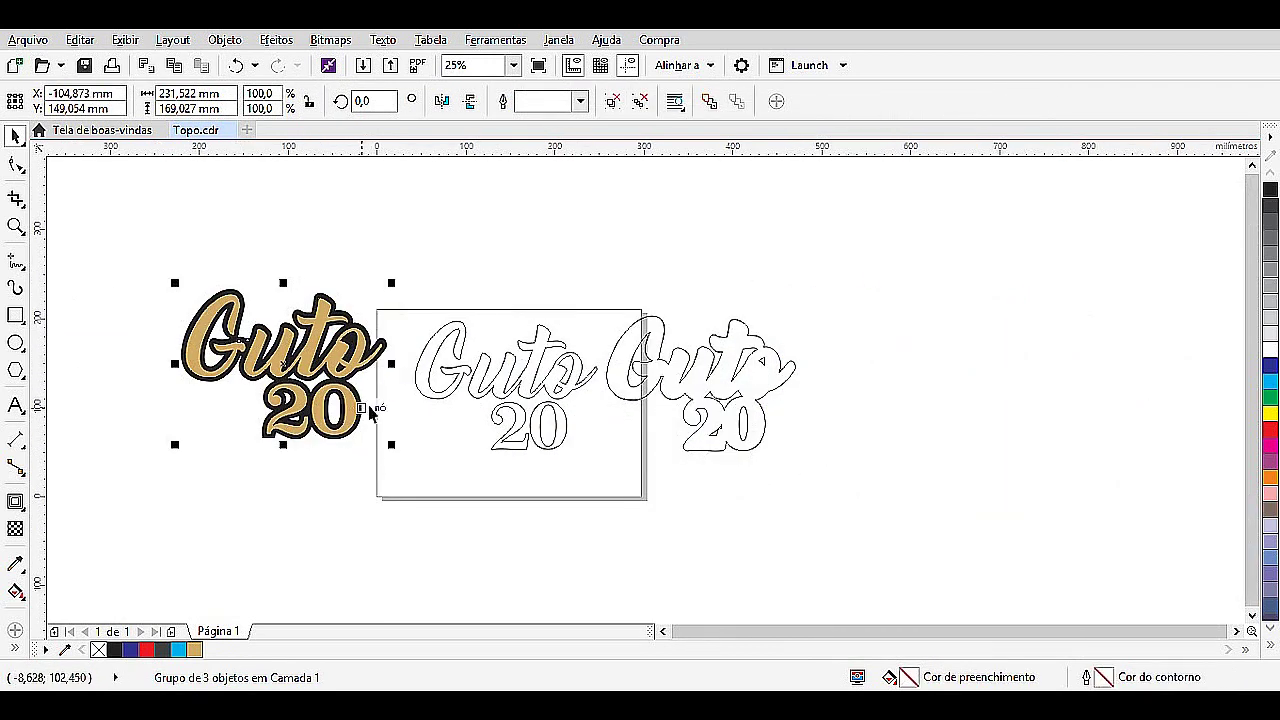
key("ctrl+u")
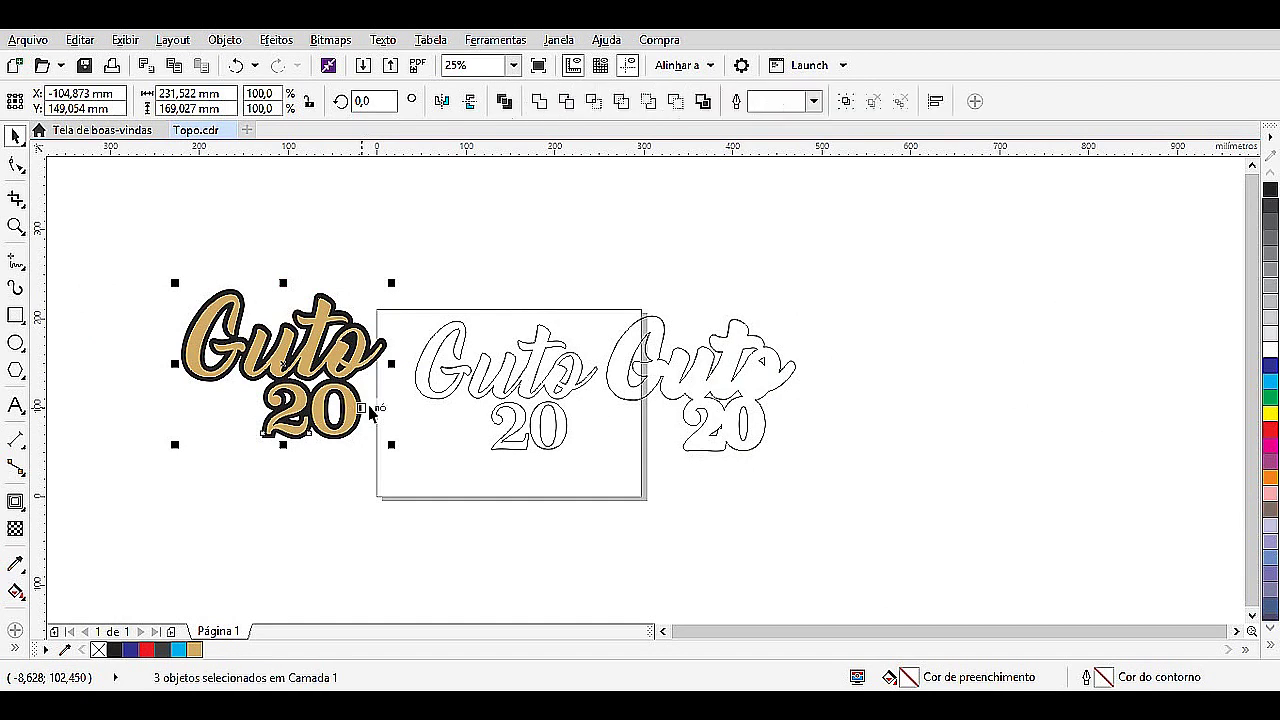
left_click(368, 474)
left_click_drag(312, 410, 296, 497)
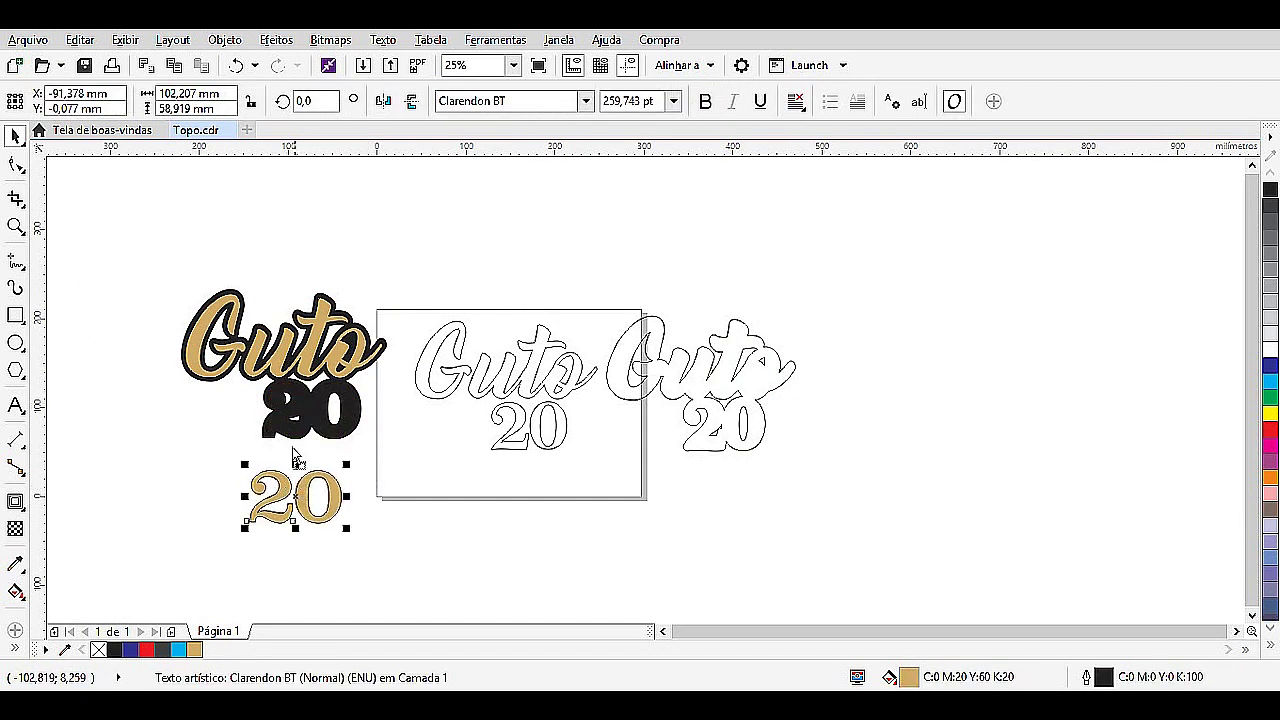
left_click_drag(287, 367, 160, 450)
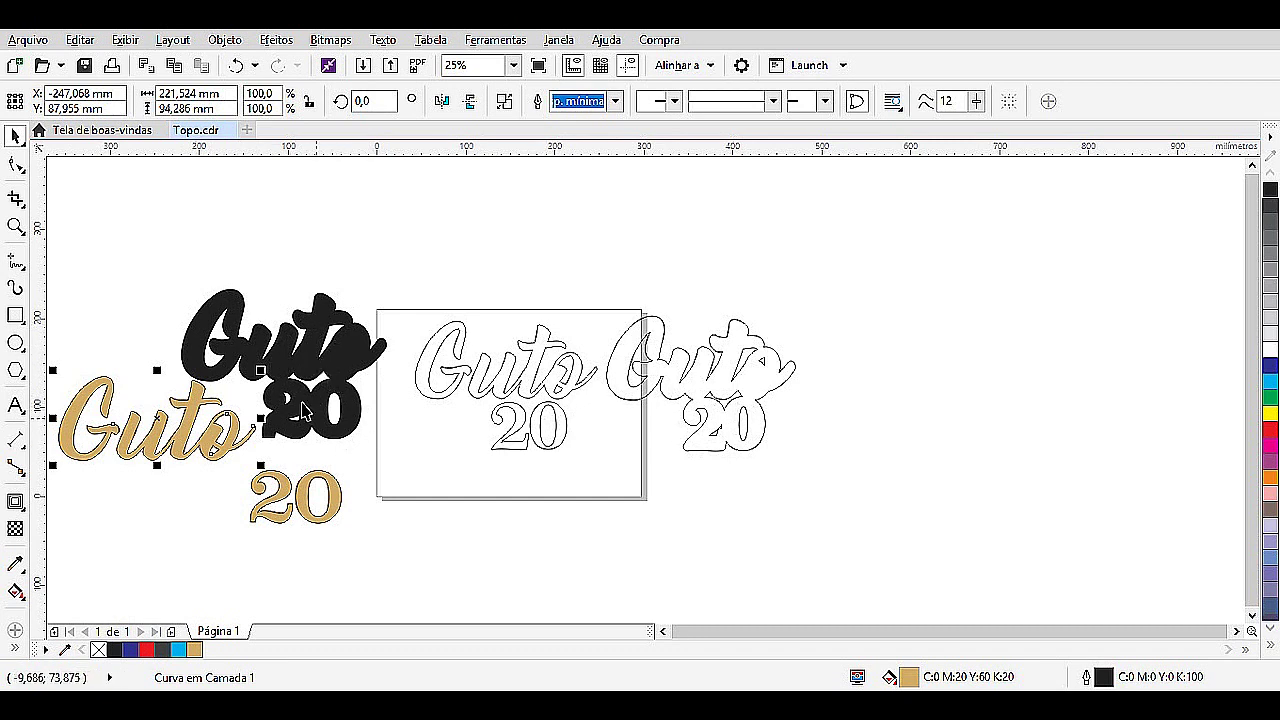
left_click(300, 356)
left_click_drag(292, 355, 164, 337)
Move the combined lettering curve left within the page and change the page to A3 landscape.
left_click_drag(606, 470, 383, 316)
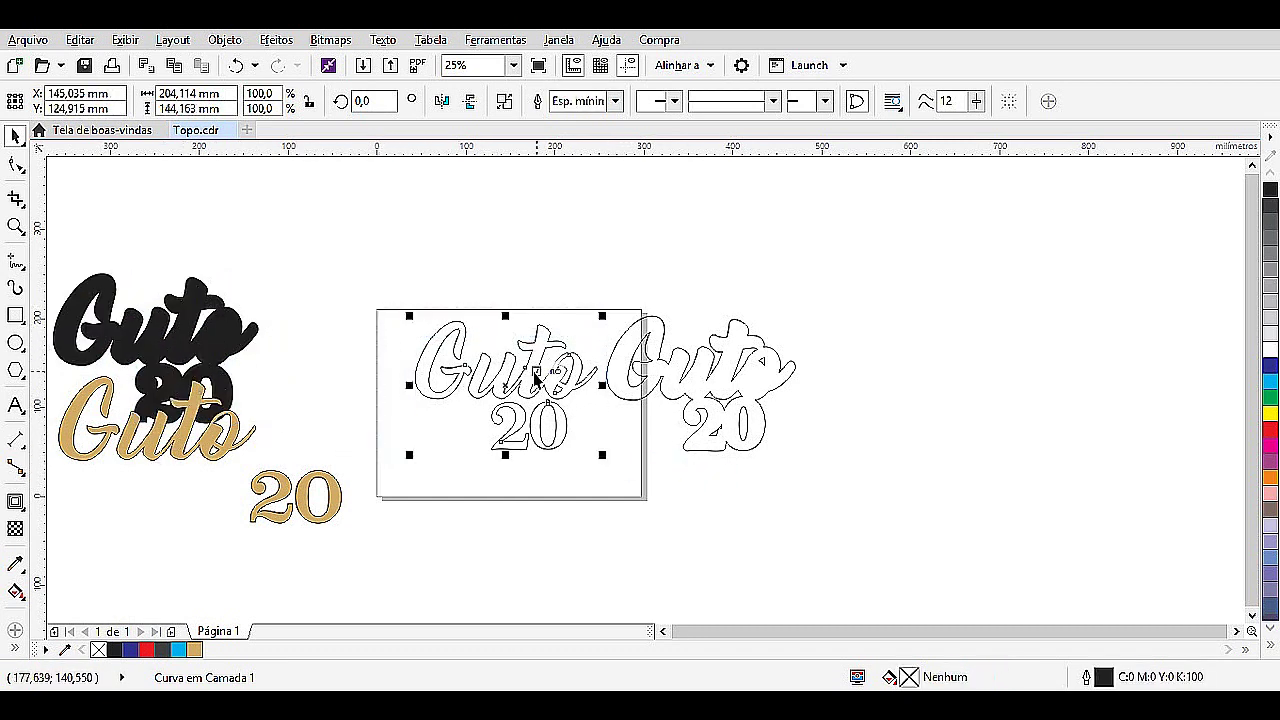
left_click_drag(514, 386, 472, 386)
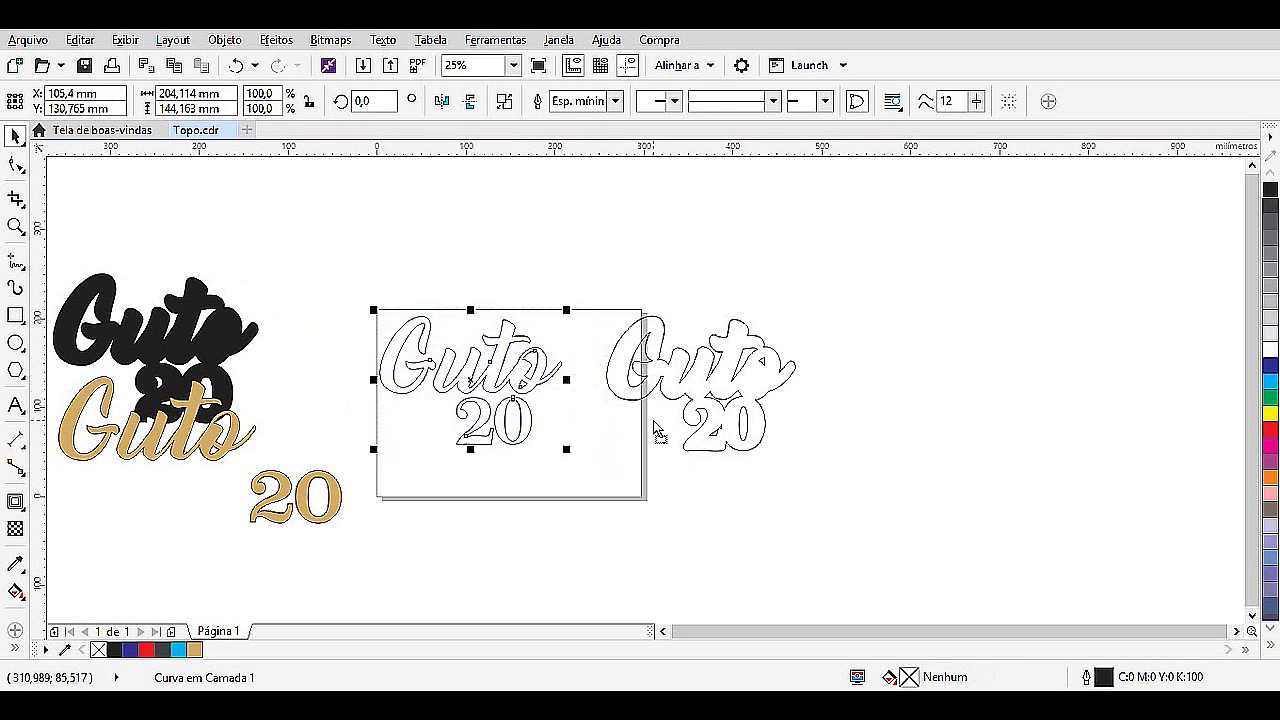
left_click(678, 476)
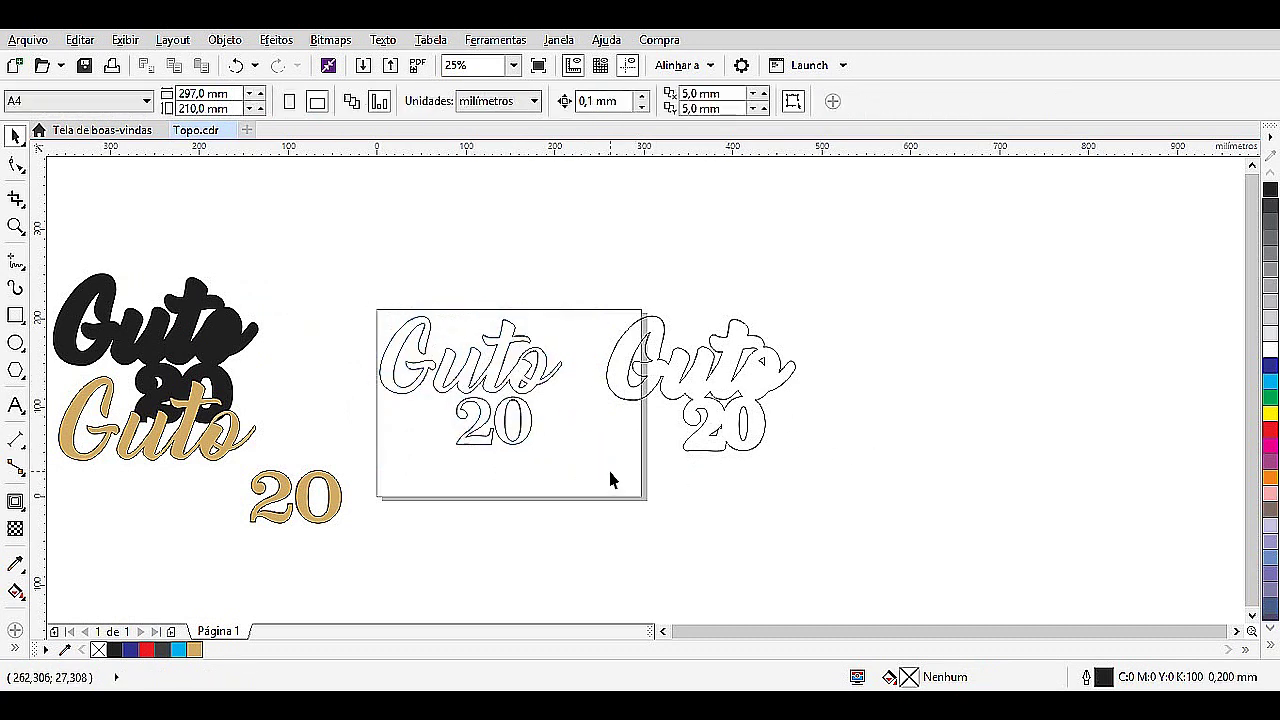
left_click(120, 101)
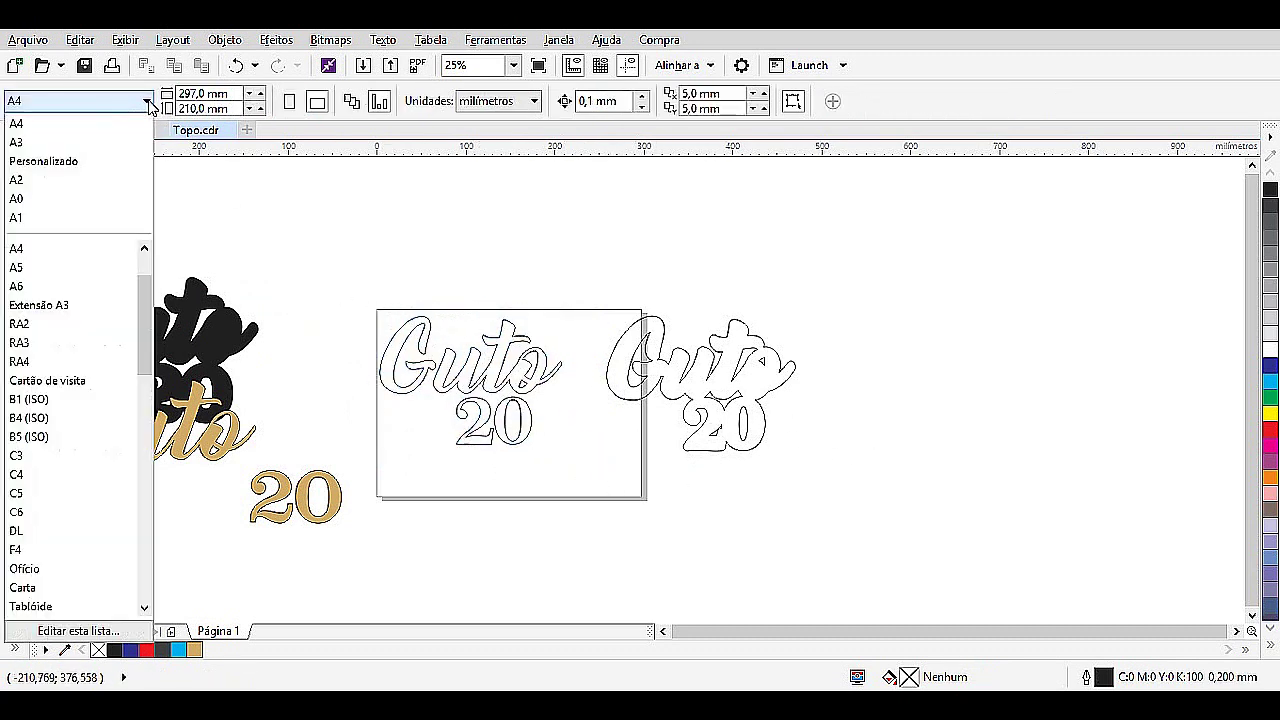
left_click(40, 140)
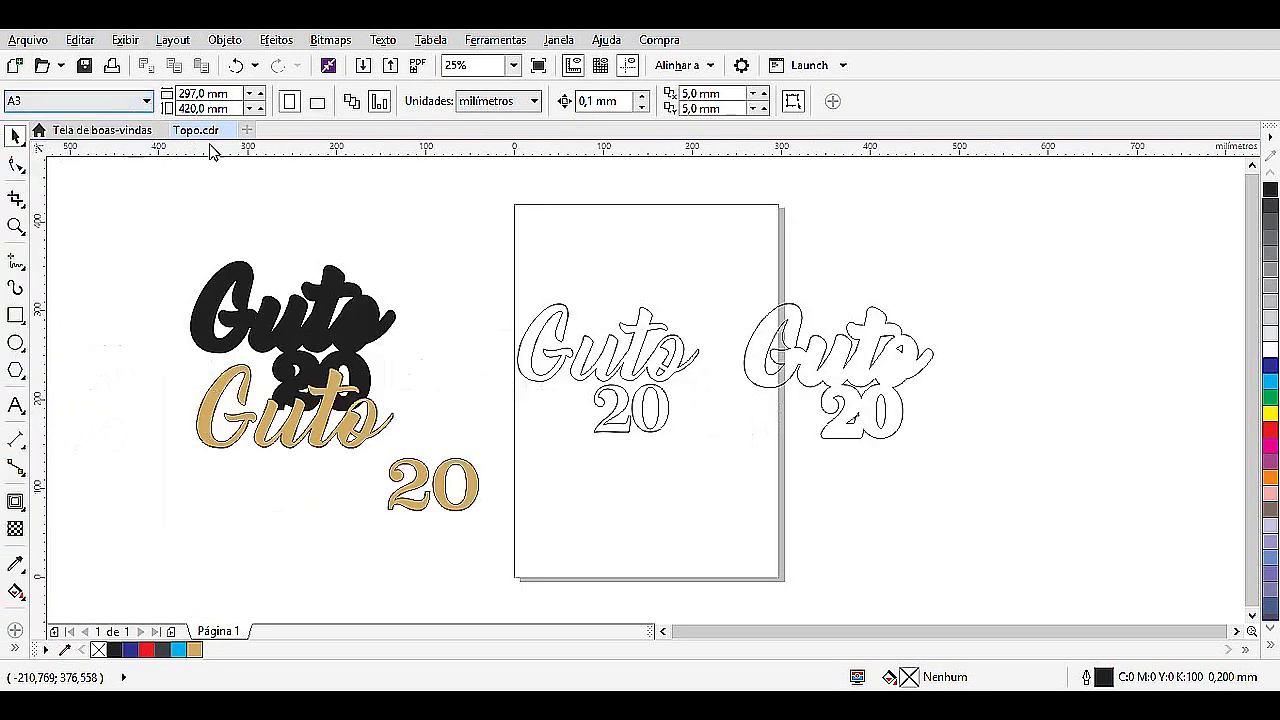
left_click(316, 104)
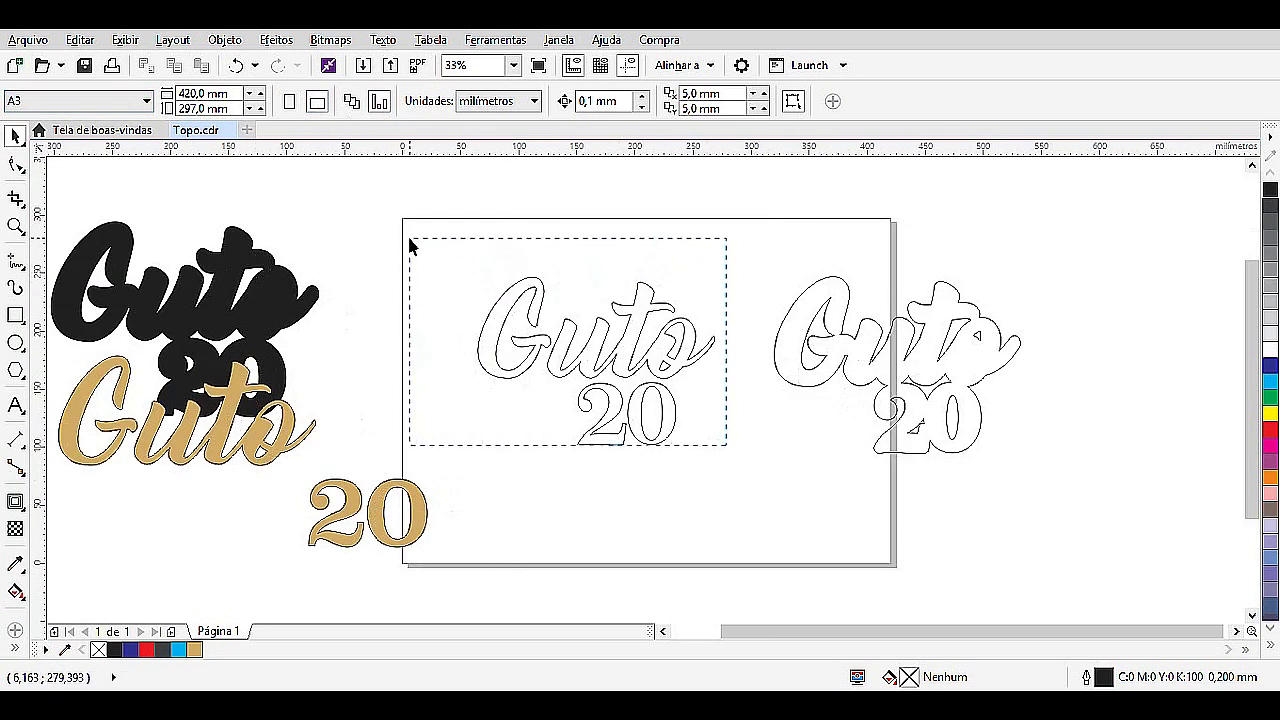
Place the lettering curve and its outer contour side by side on the A3 page and move the gold "20" off it.
left_click_drag(410, 246, 410, 246)
left_click_drag(570, 356, 497, 352)
left_click_drag(416, 530, 301, 528)
left_click_drag(886, 388, 778, 388)
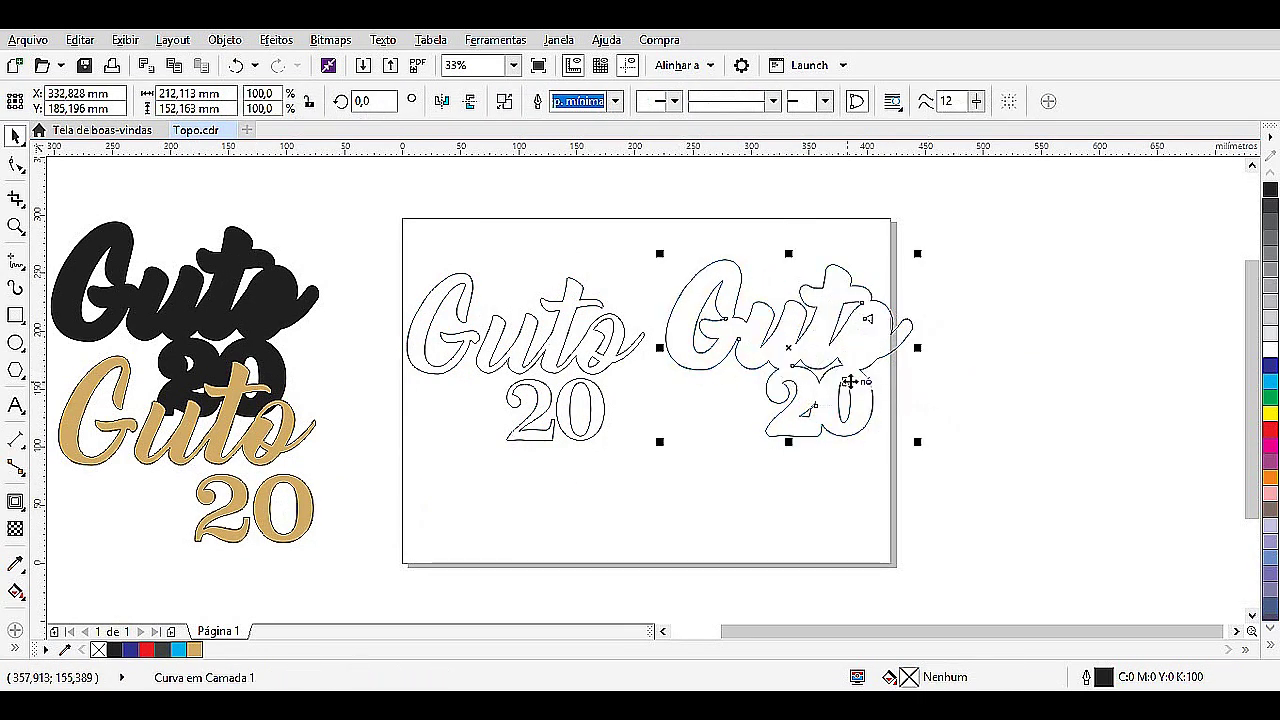
left_click(1000, 375)
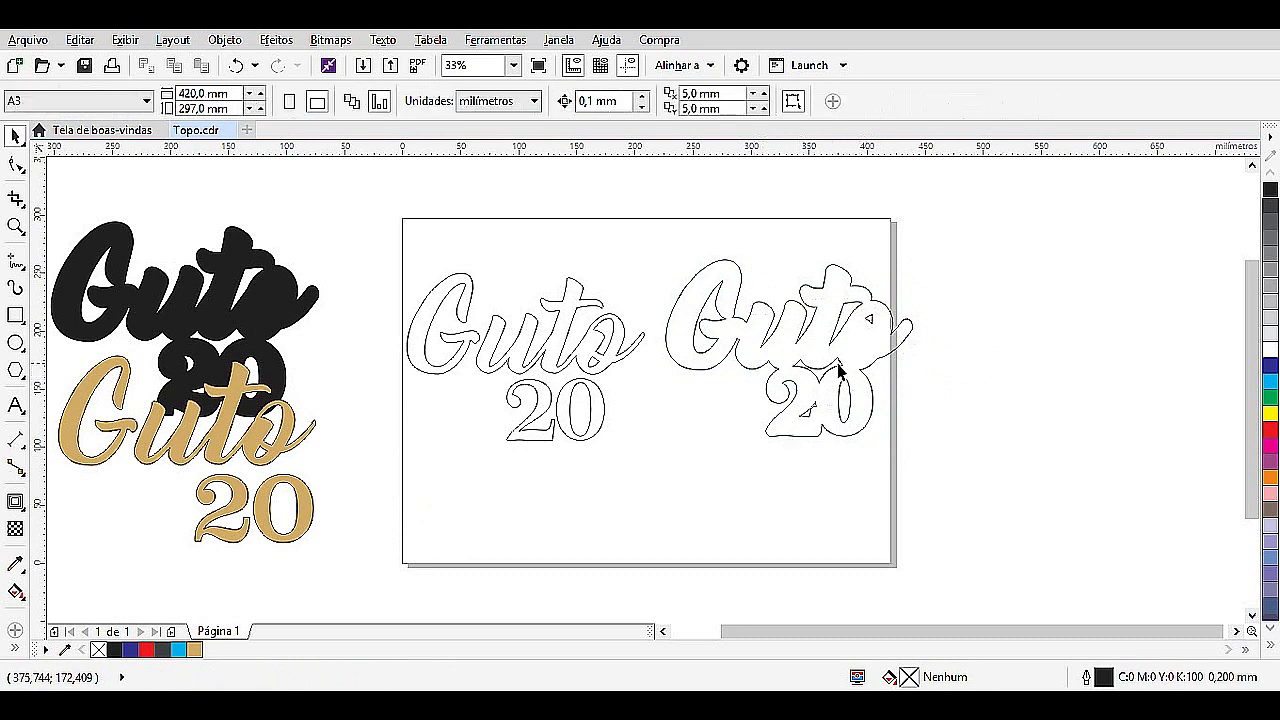
mouse_move(820, 380)
left_mouse_down()
mouse_move(809, 366)
mouse_move(845, 385)
left_mouse_up()
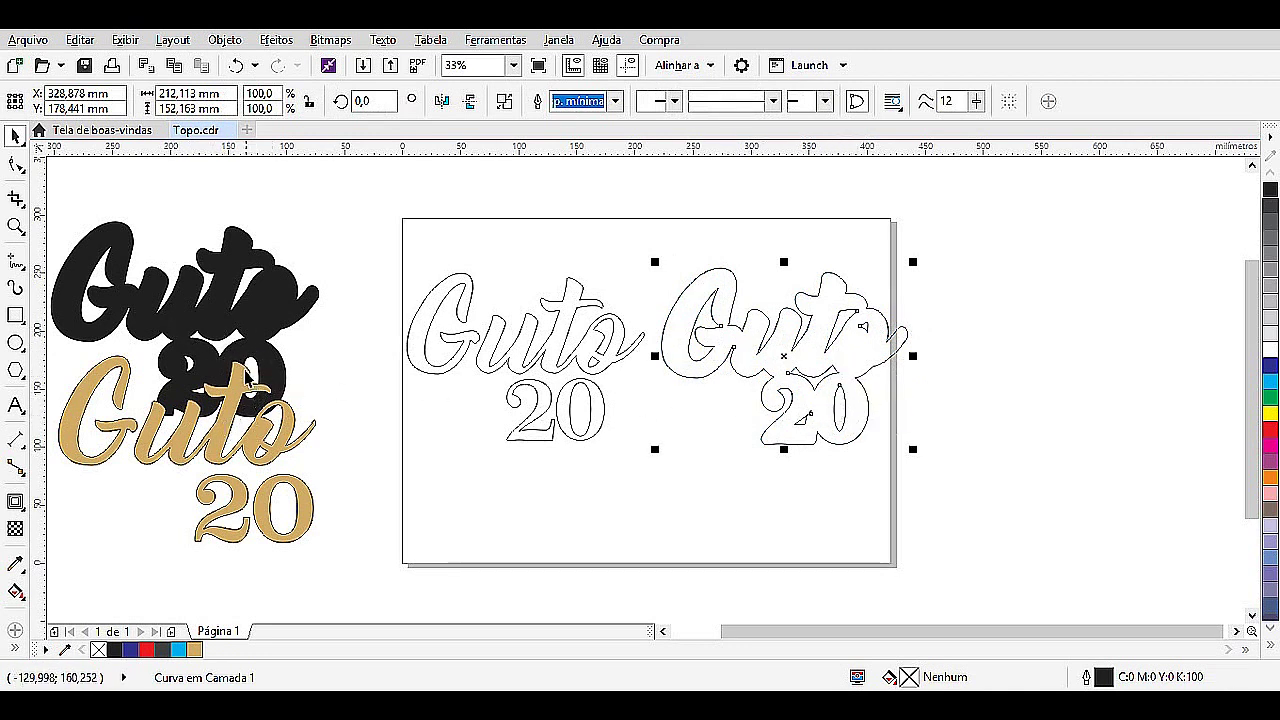
Delete the nodes of the inner gap between the name and the 20 in the outer contour.
left_click(810, 467)
left_click(823, 443)
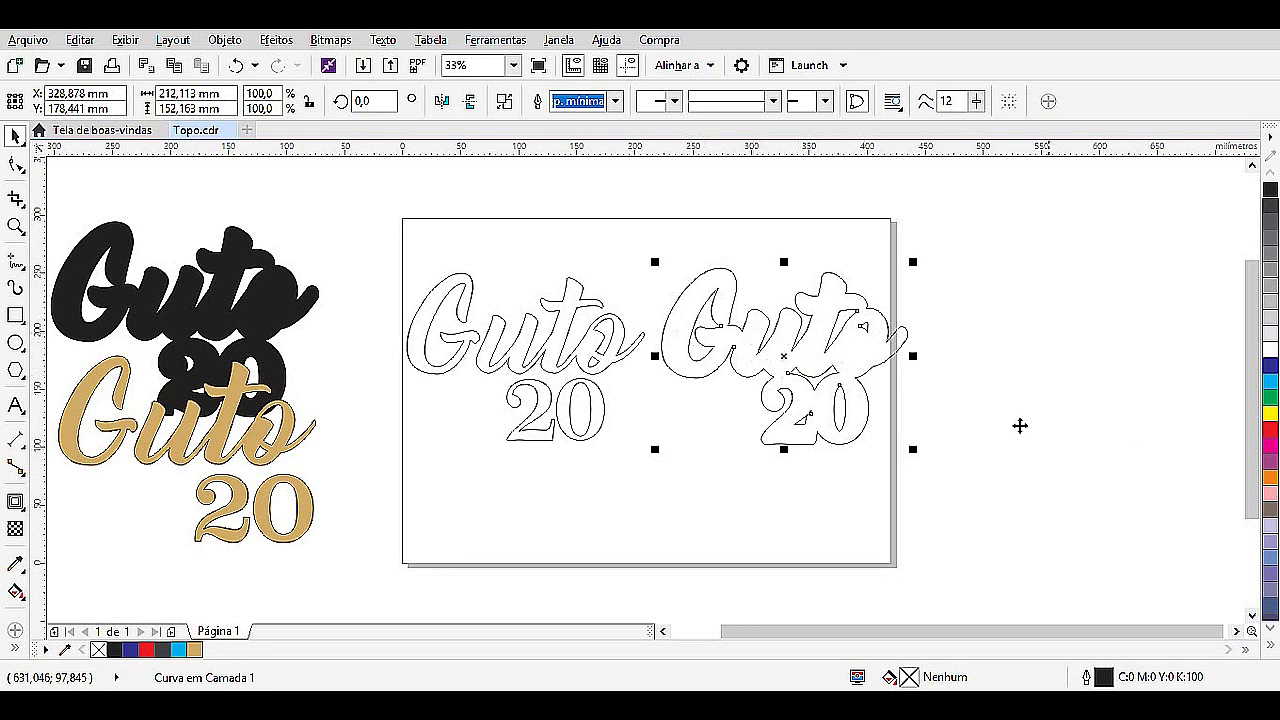
left_click(14, 165)
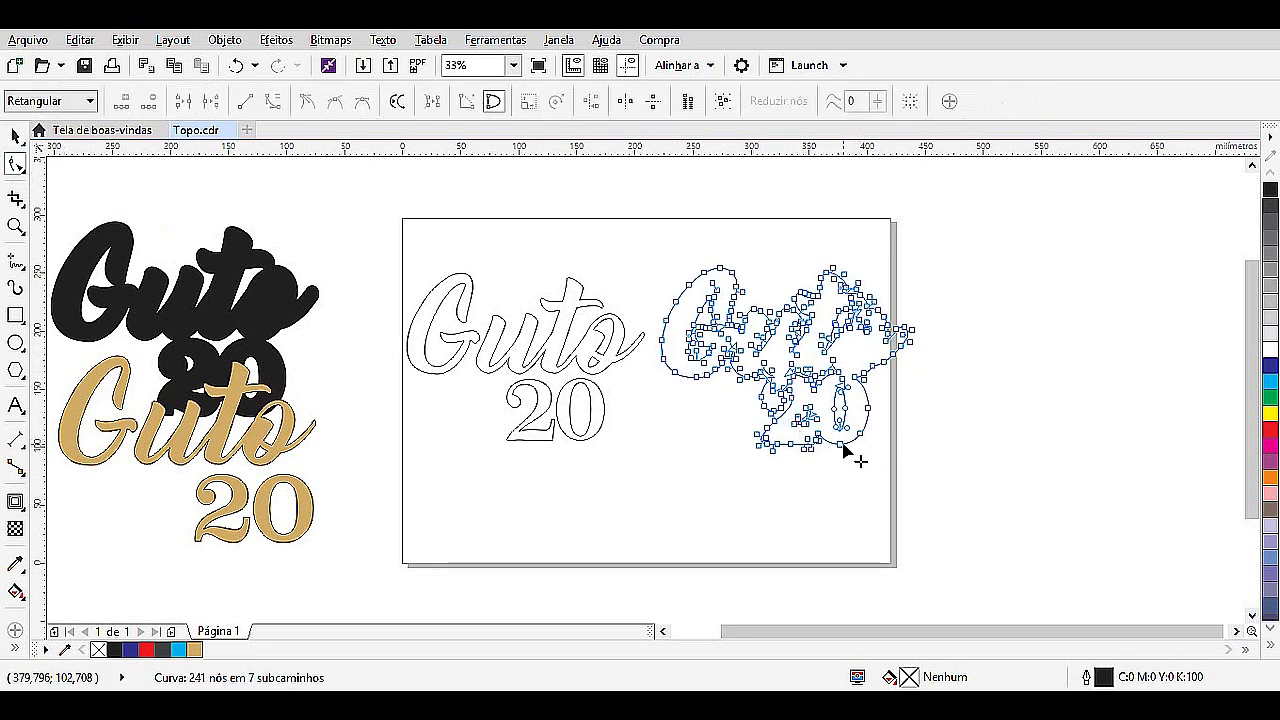
scroll(664, 299, "up", 3)
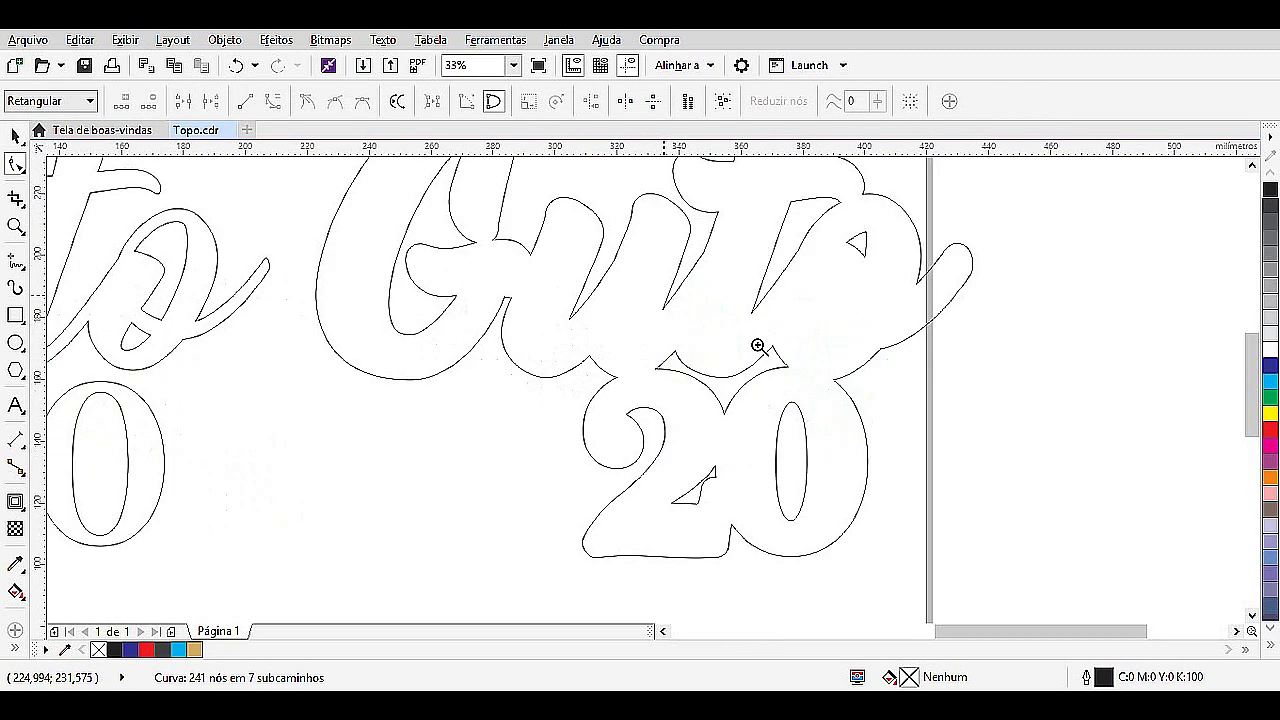
left_click_drag(634, 326, 806, 423)
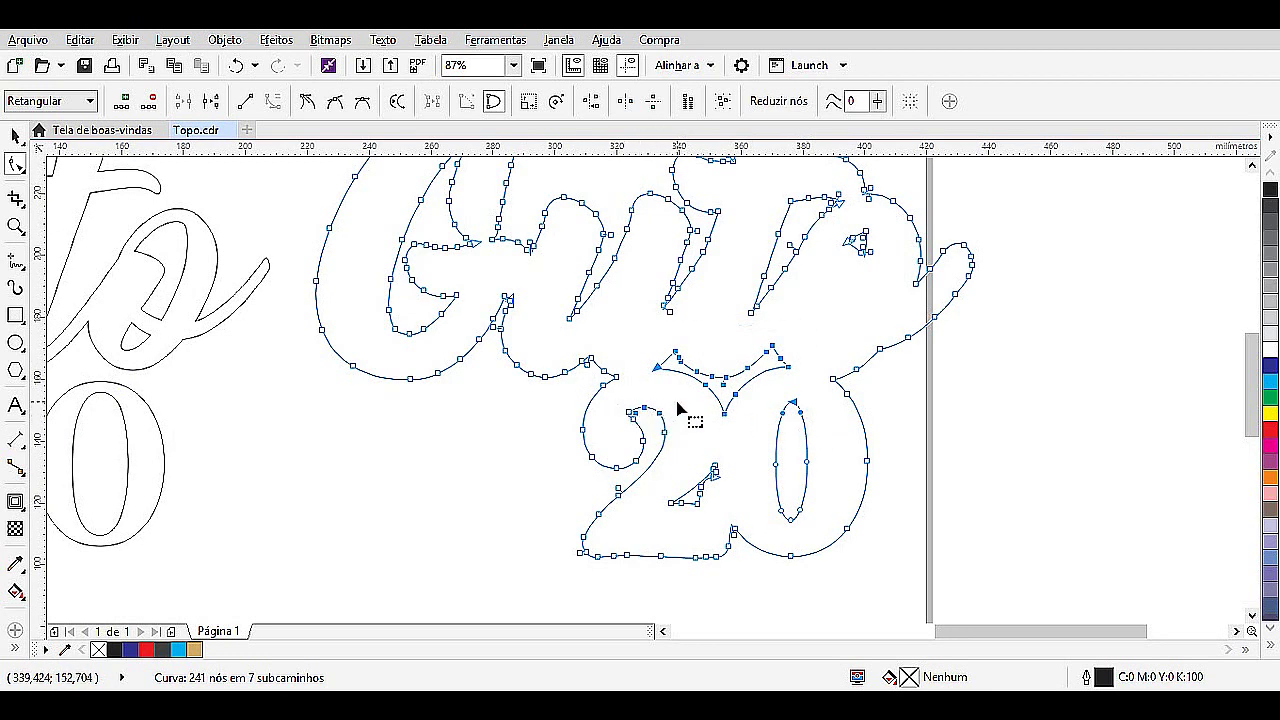
left_click_drag(648, 339, 748, 428)
key("Delete")
left_click_drag(702, 362, 748, 430)
key("Delete")
left_click_drag(757, 339, 808, 380)
key("Delete")
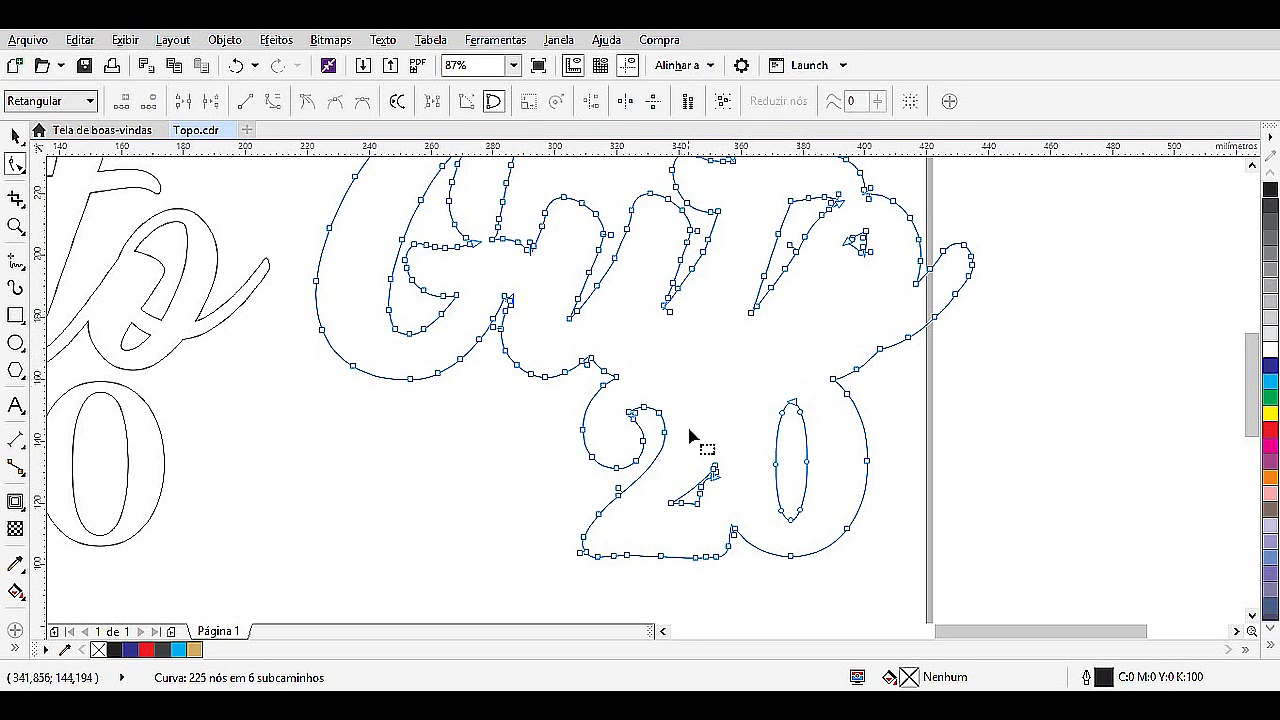
Delete the nodes of the small triangular gap between the 2 and the 0 in the outer contour.
left_click_drag(694, 457, 743, 506)
key("Delete")
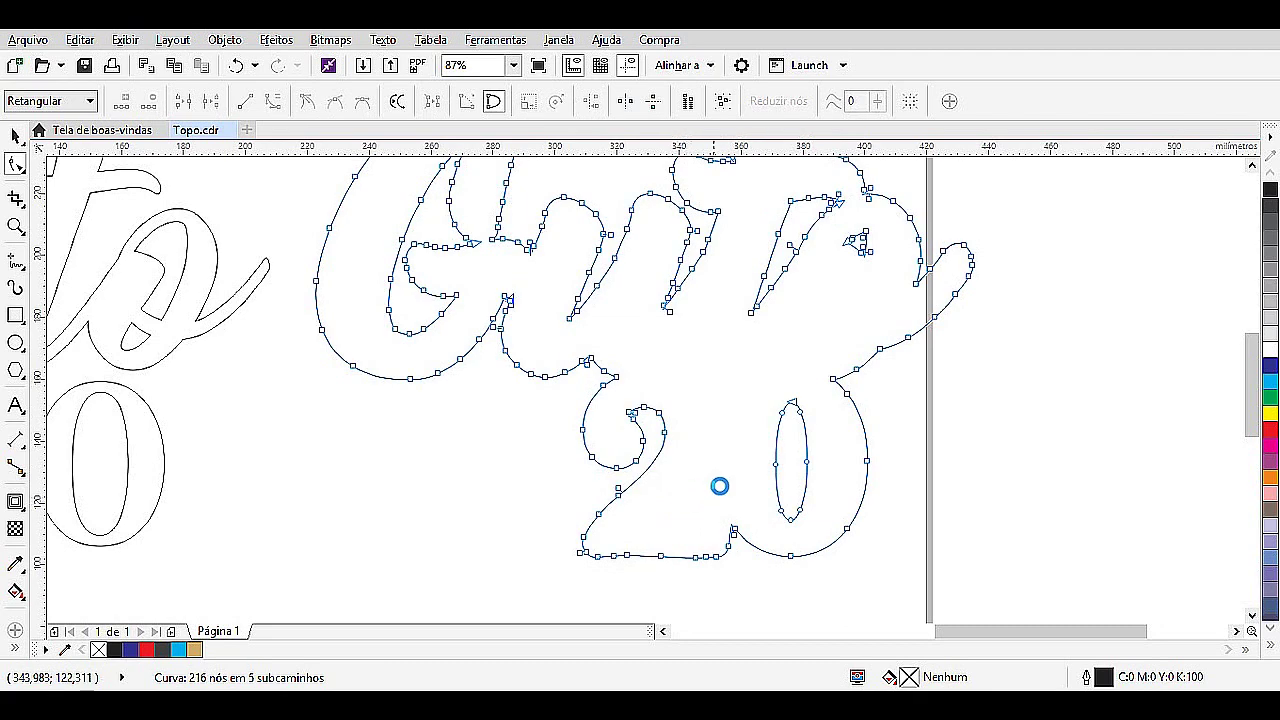
scroll(740, 480, "down", 3)
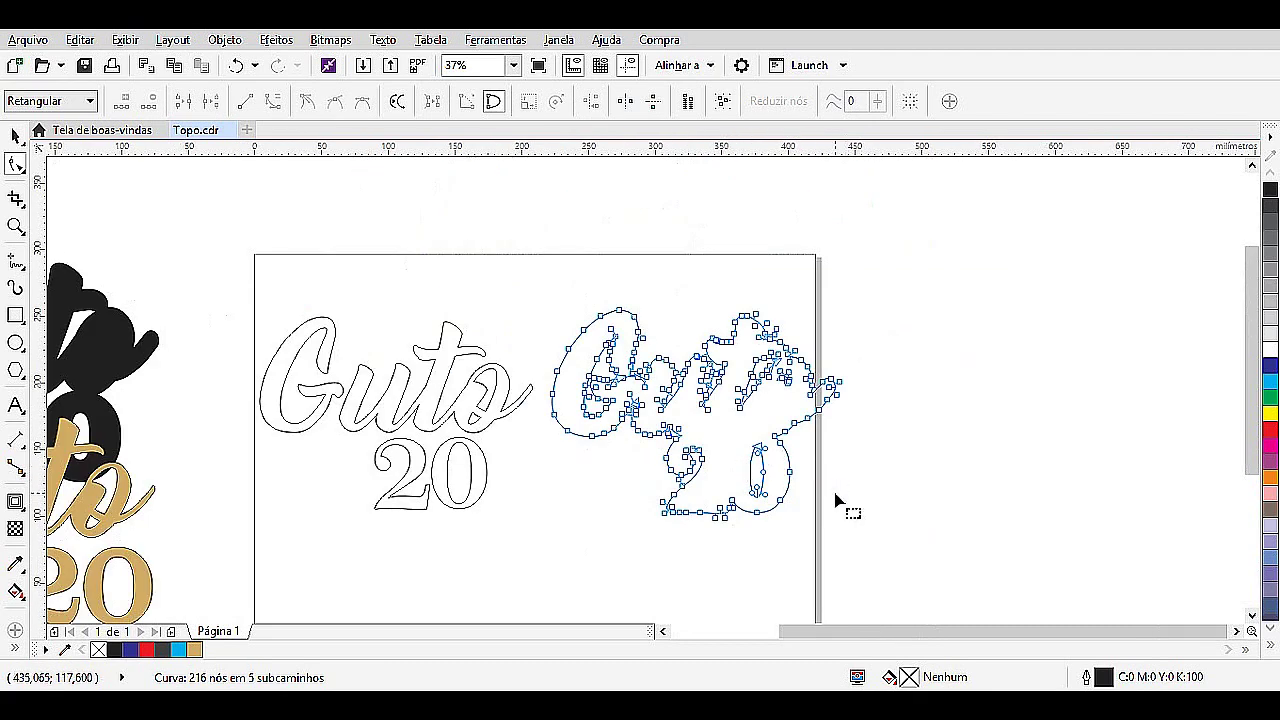
Undo the node deletions that removed the inner gaps of the outer contour.
key("ctrl+z")
key("ctrl+z")
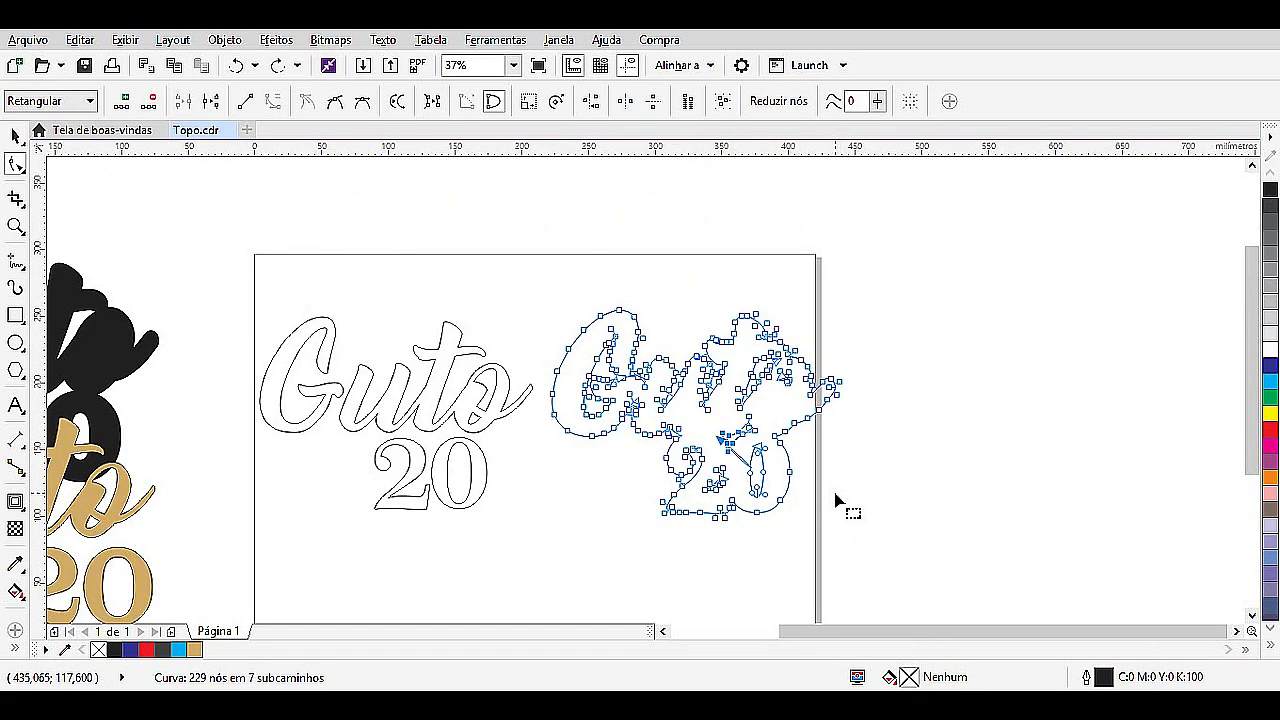
key("ctrl+z")
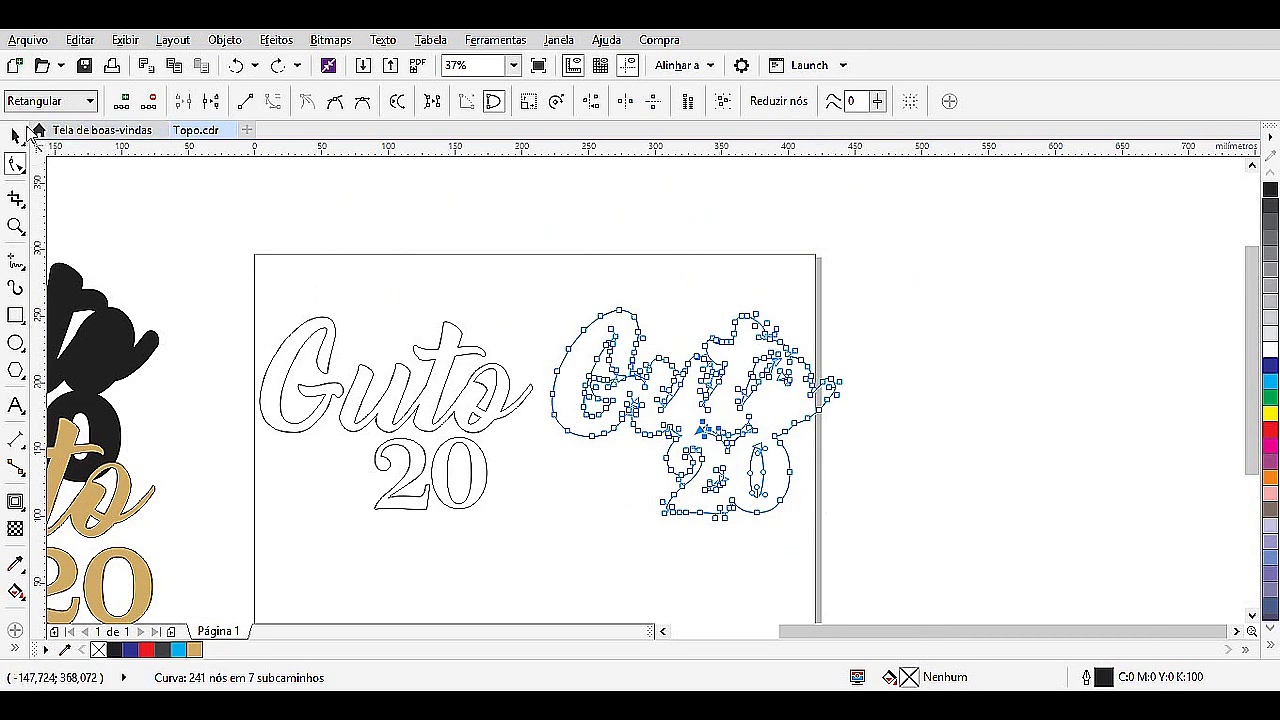
Move the outer contour slightly left so that it sits right beside the lettering on the page.
left_click(15, 133)
key("space")
left_click(708, 528)
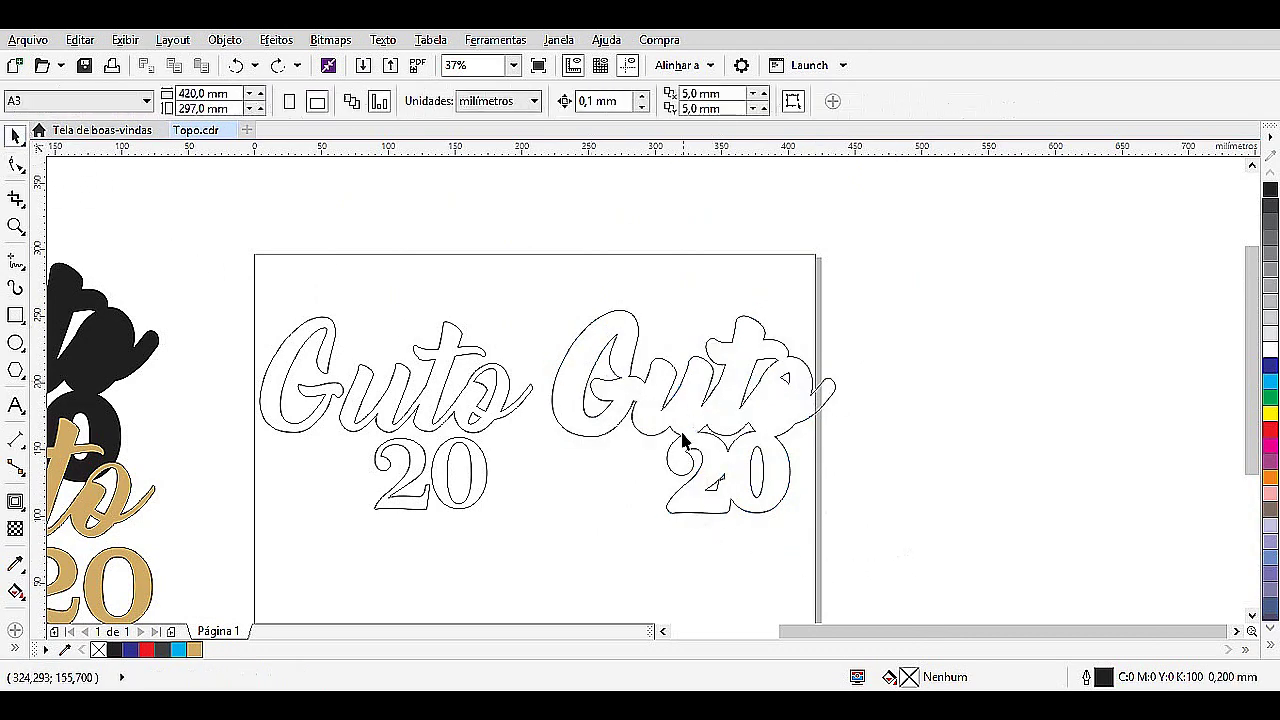
left_click(633, 435)
mouse_move(633, 435)
left_mouse_down()
mouse_move(611, 425)
mouse_move(621, 431)
left_mouse_up()
Export only the lettering curve as a DXF - AutoCAD file, using the topper's name as the file name.
left_click(480, 437)
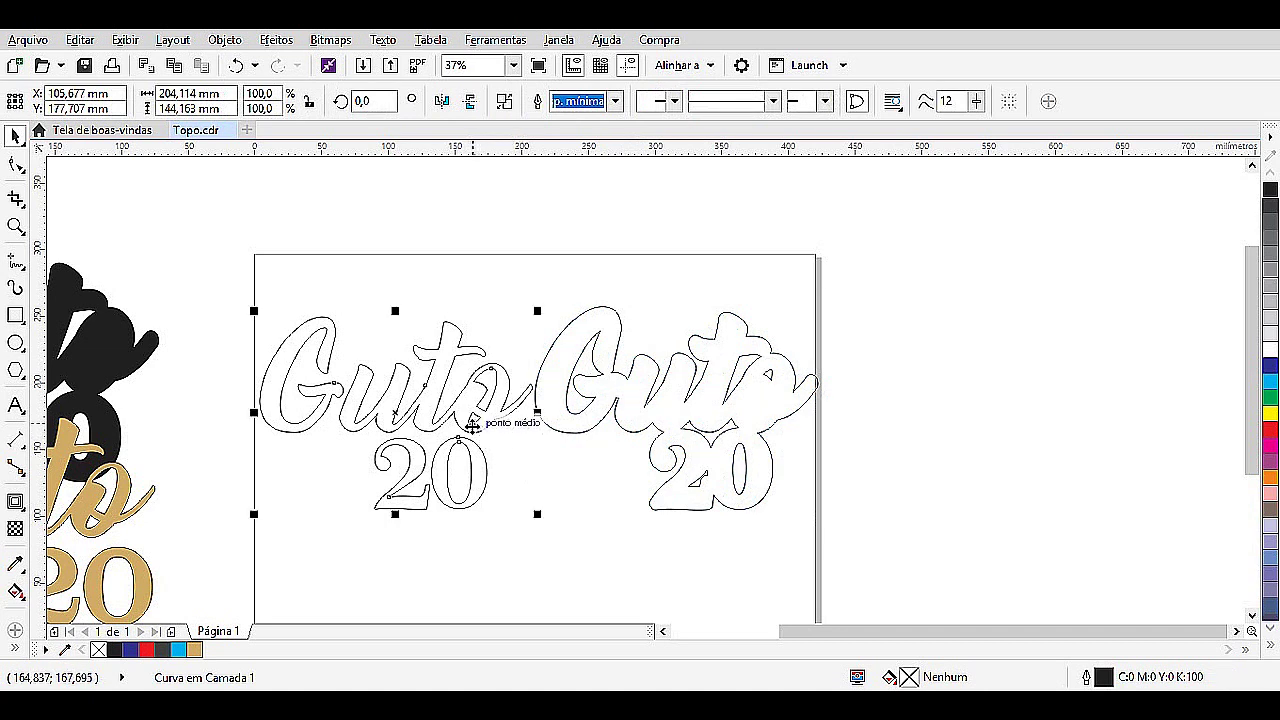
key("ctrl+e")
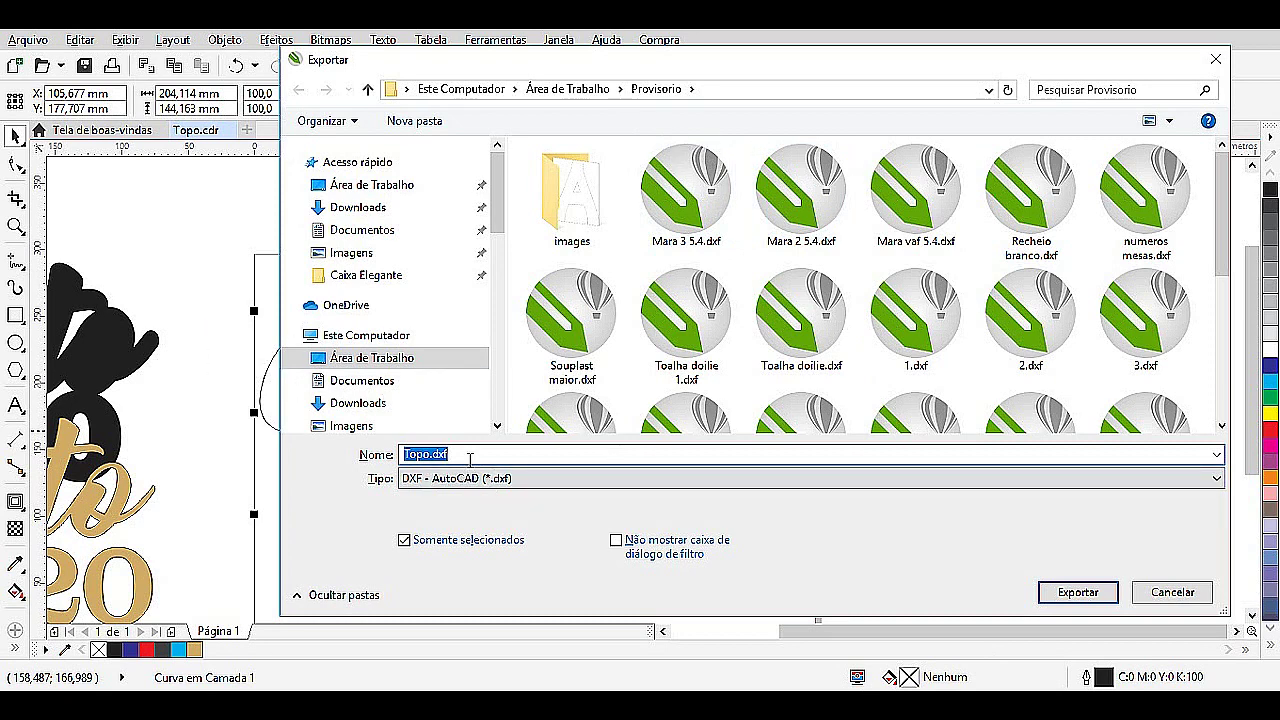
type("Guto")
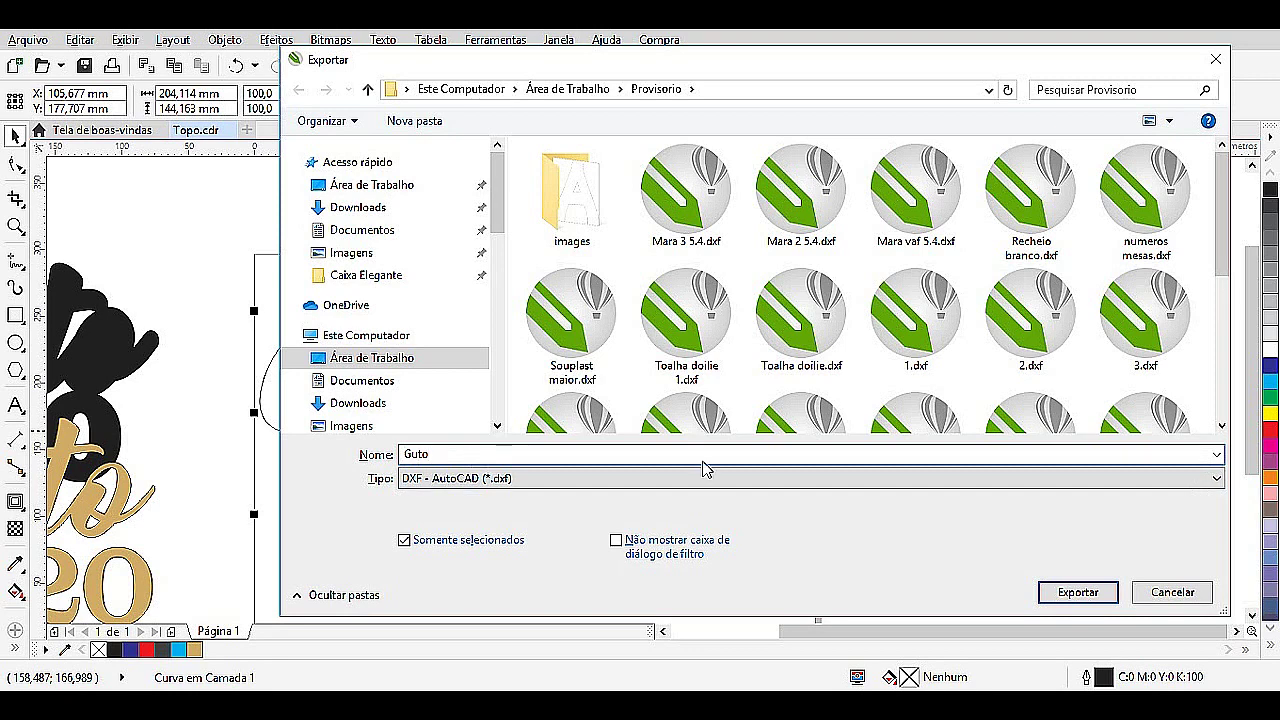
left_click(425, 479)
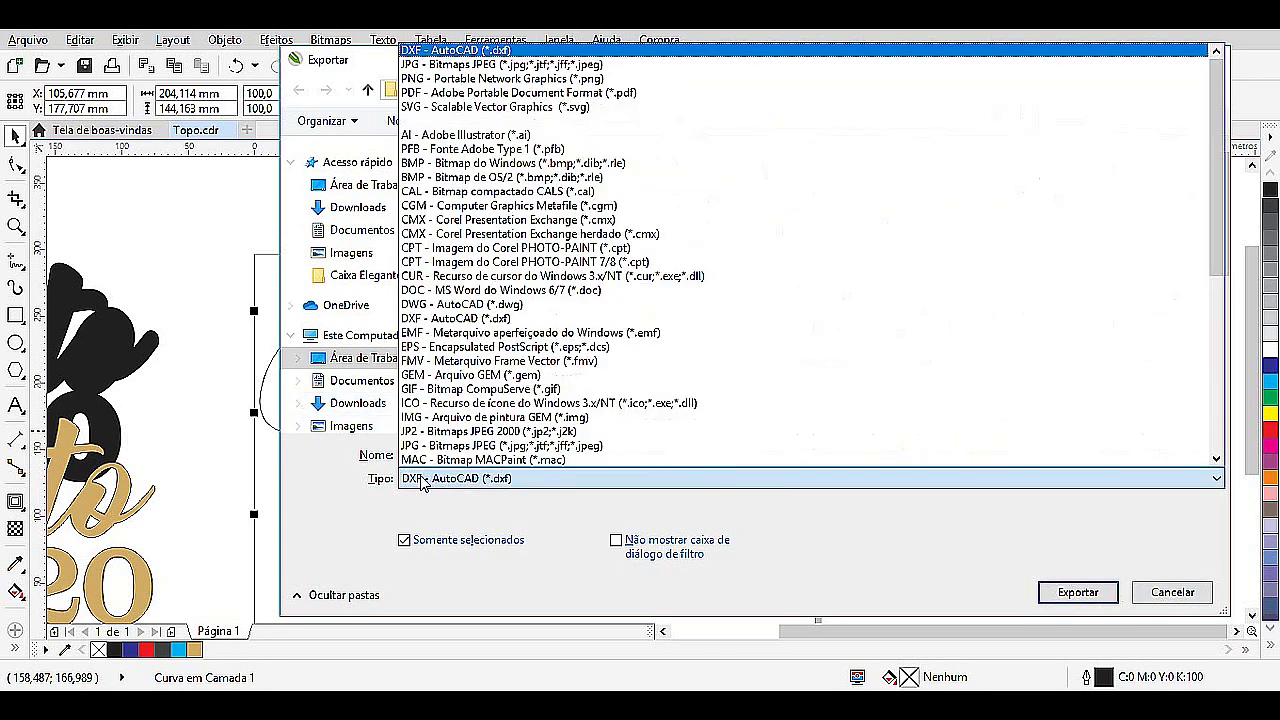
left_click(431, 52)
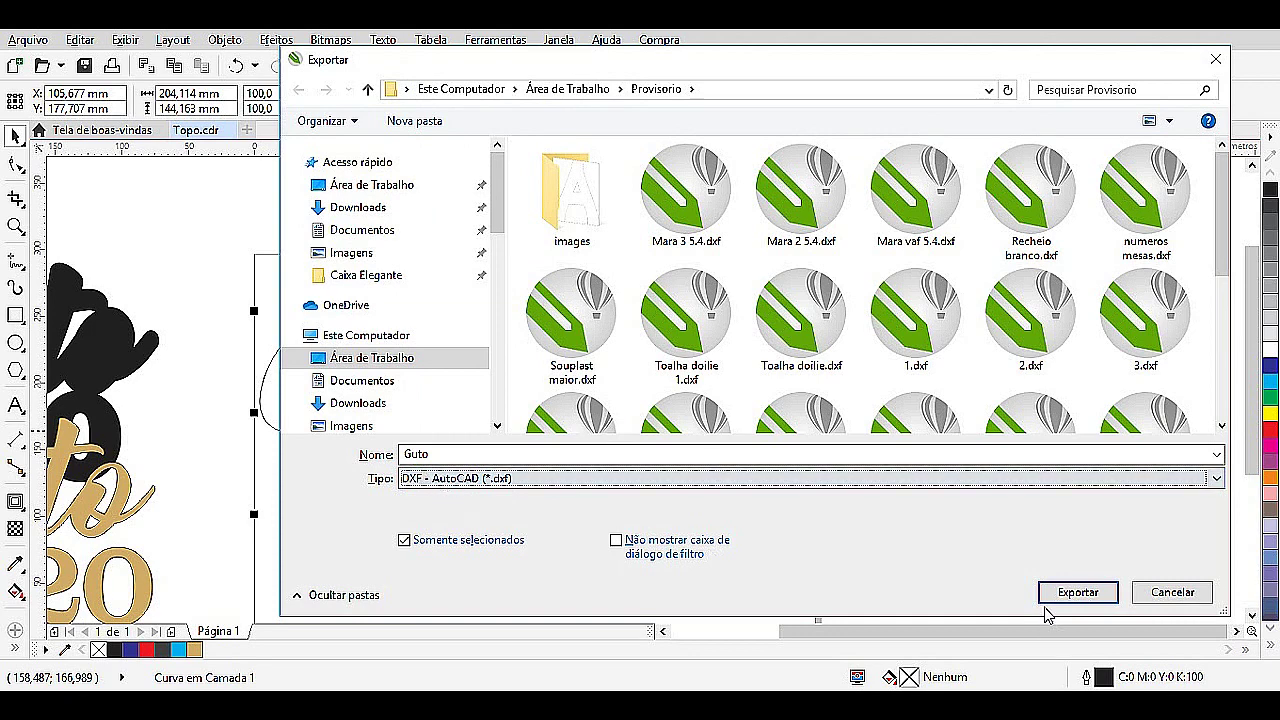
left_click(1078, 594)
left_click(550, 459)
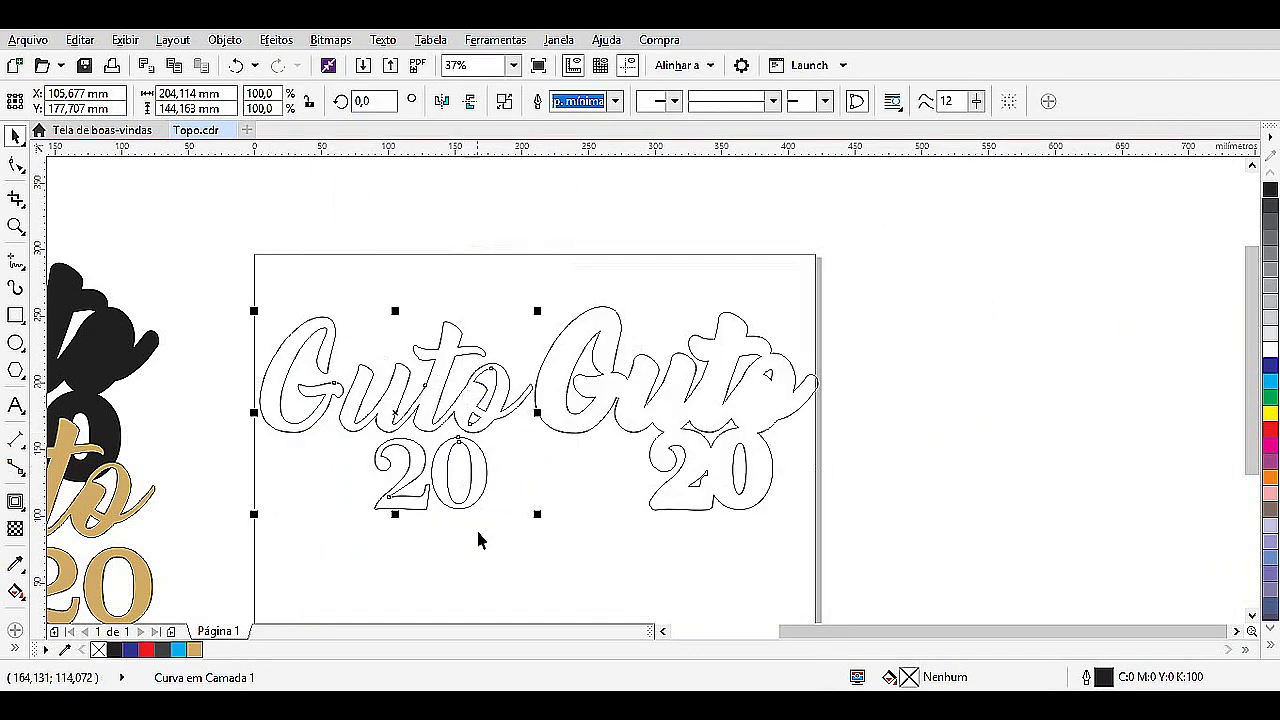
Export only the outer contour as a DXF file named "Tapete" plus the topper's name, for AutoCAD 2008-2013 in centimetres with text as curves.
left_click(879, 585)
left_click_drag(820, 545, 530, 238)
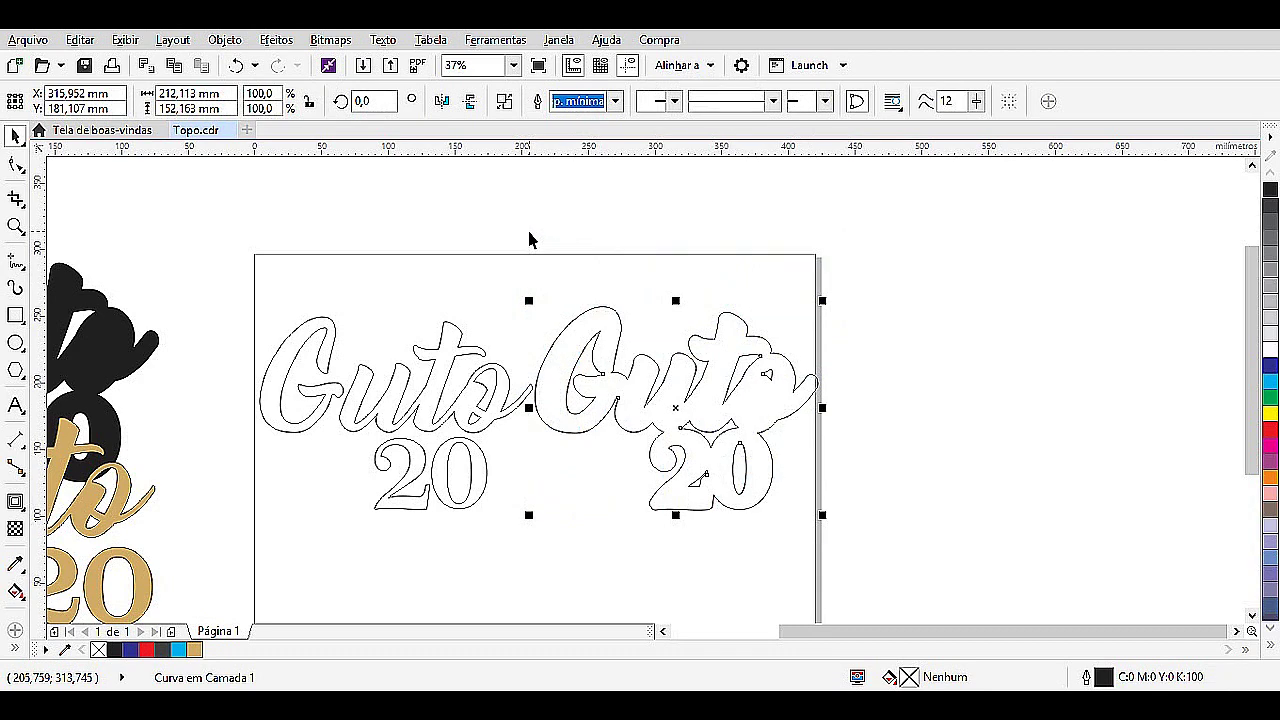
key("ctrl+e")
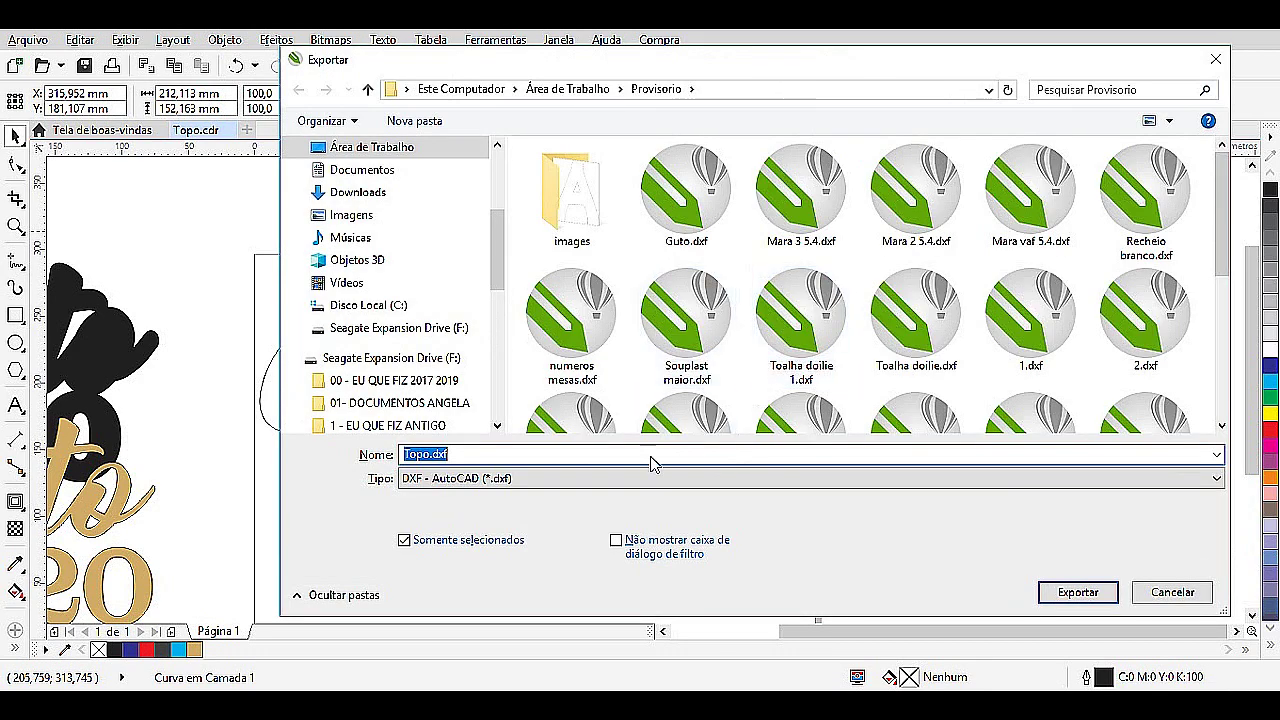
left_click(502, 453)
left_click_drag(502, 453, 402, 434)
type("Tapete Guto")
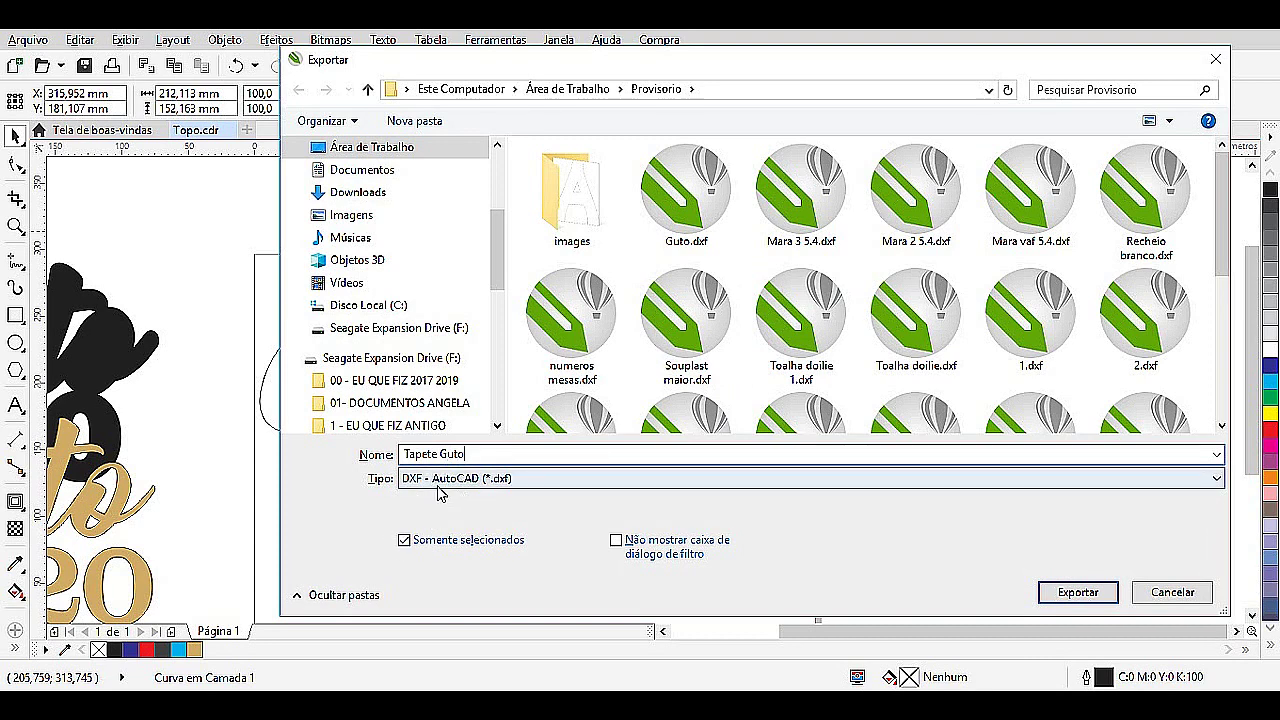
left_click(1076, 600)
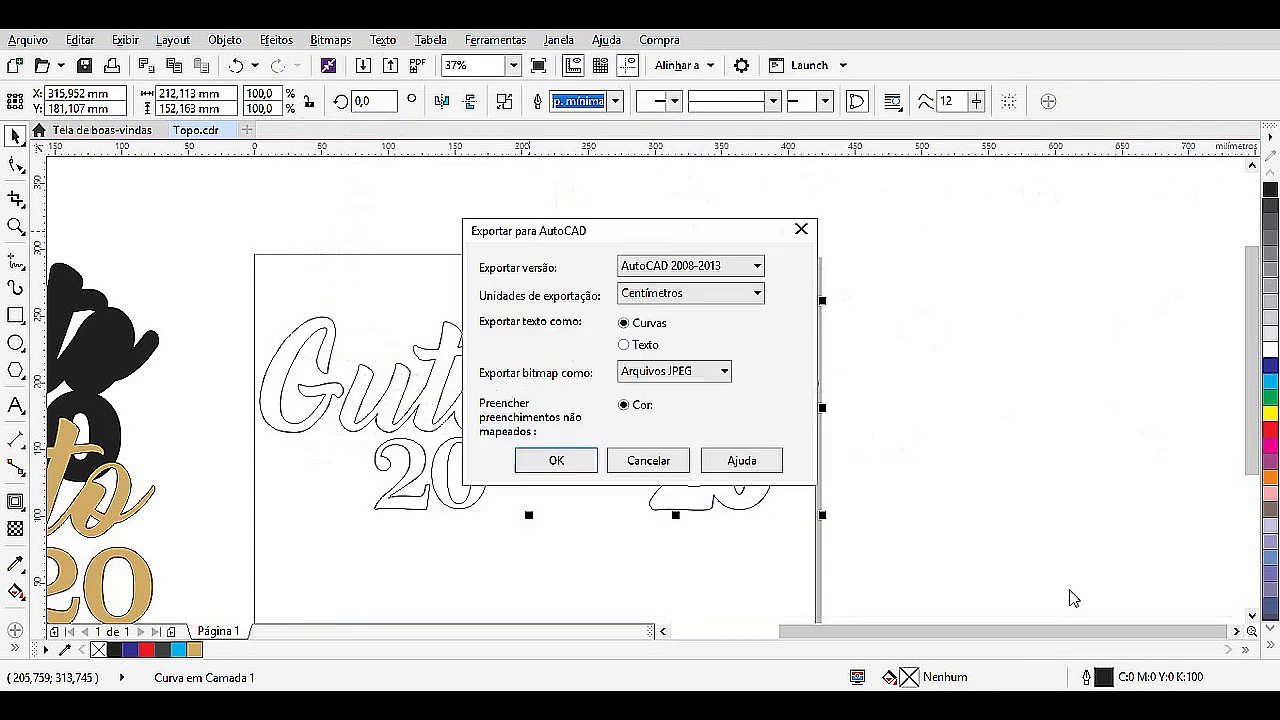
left_click(556, 461)
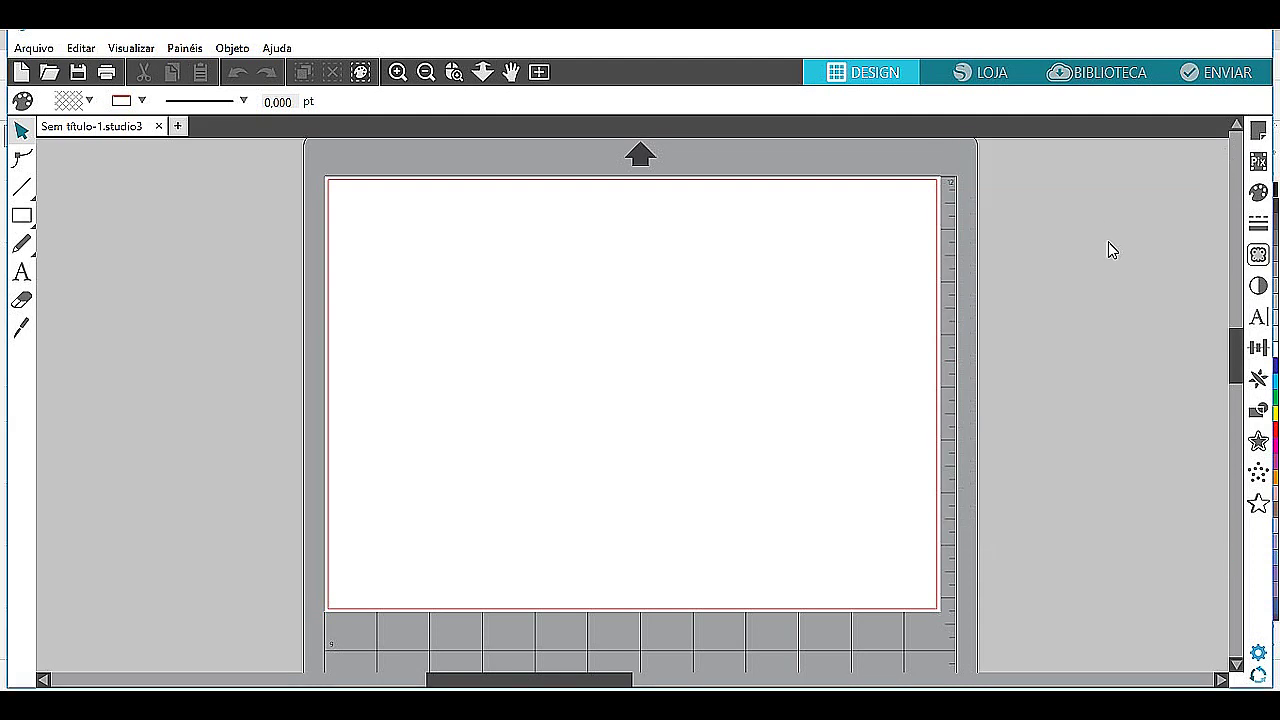
Switch to Silhouette Studio and open the lettering DXF exported to the Provisorio folder.
left_click(34, 48)
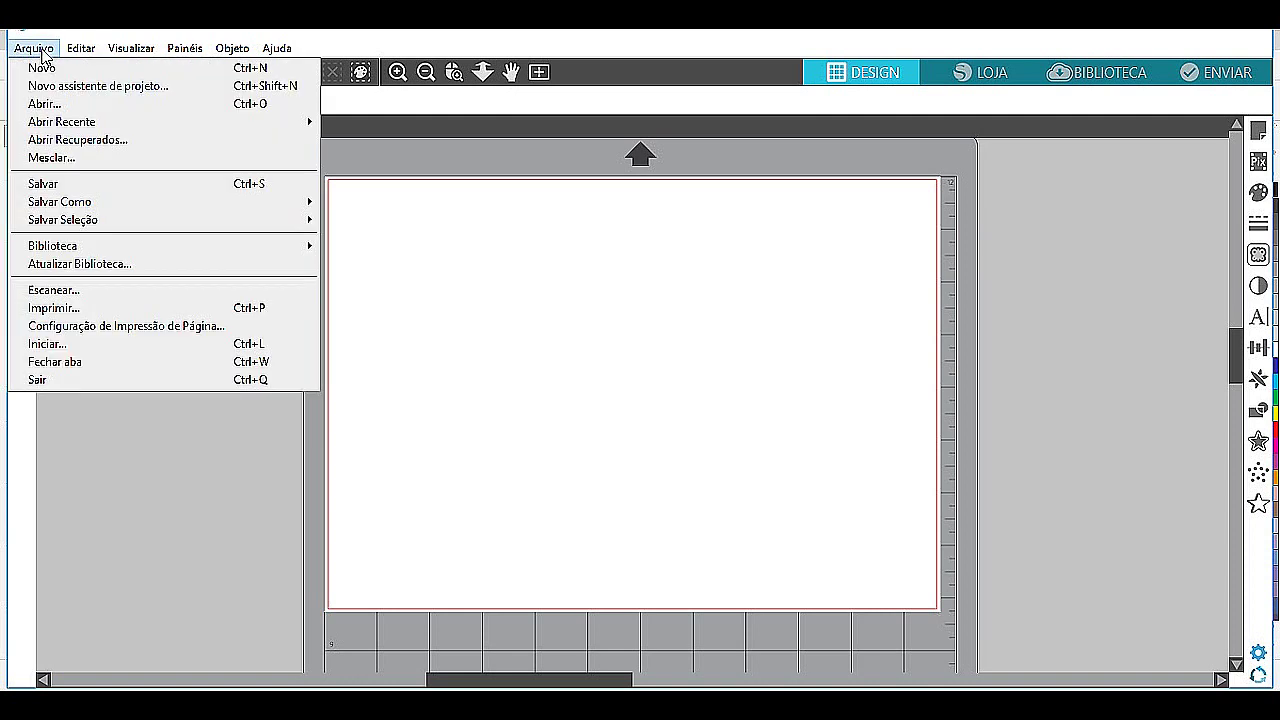
left_click(55, 105)
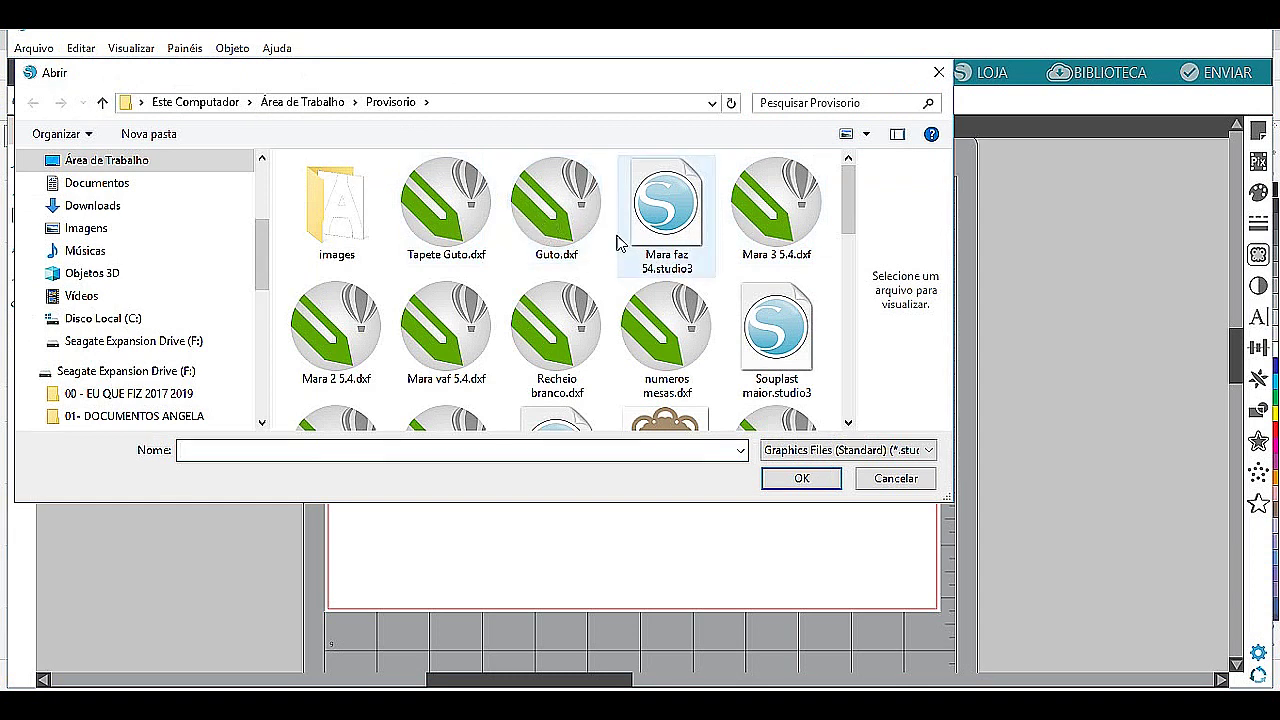
left_click(558, 210)
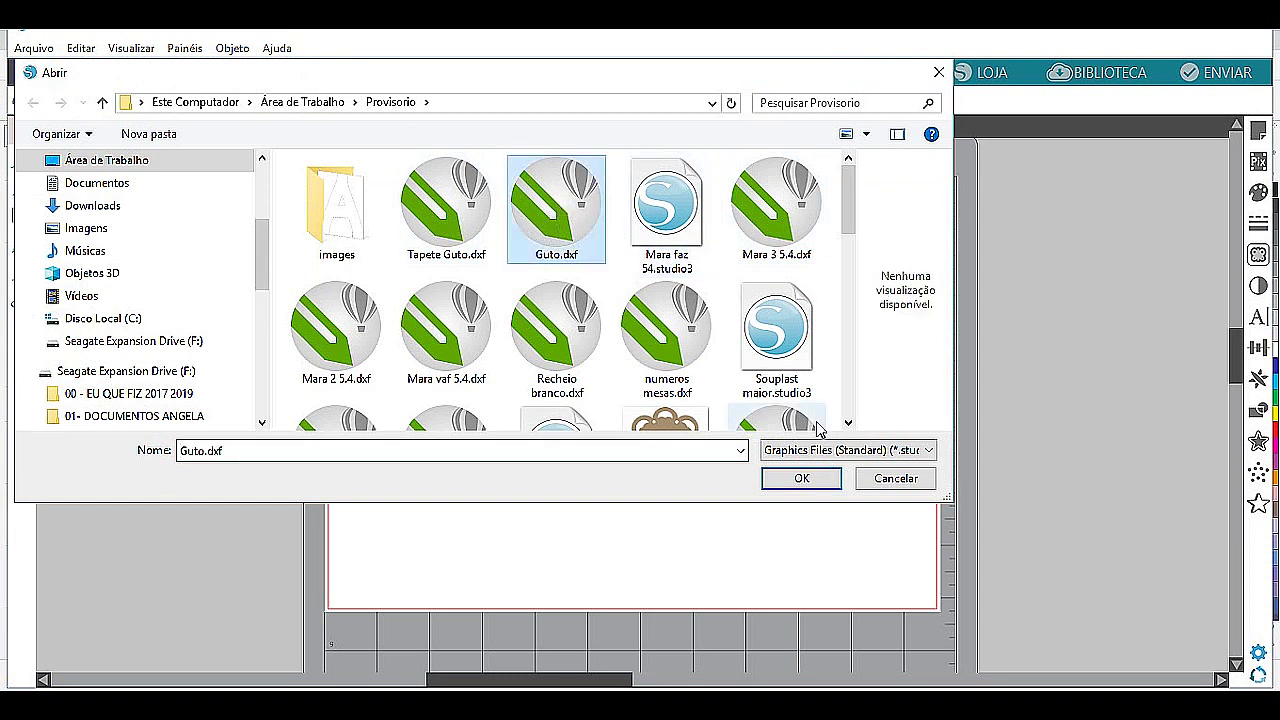
left_click(802, 479)
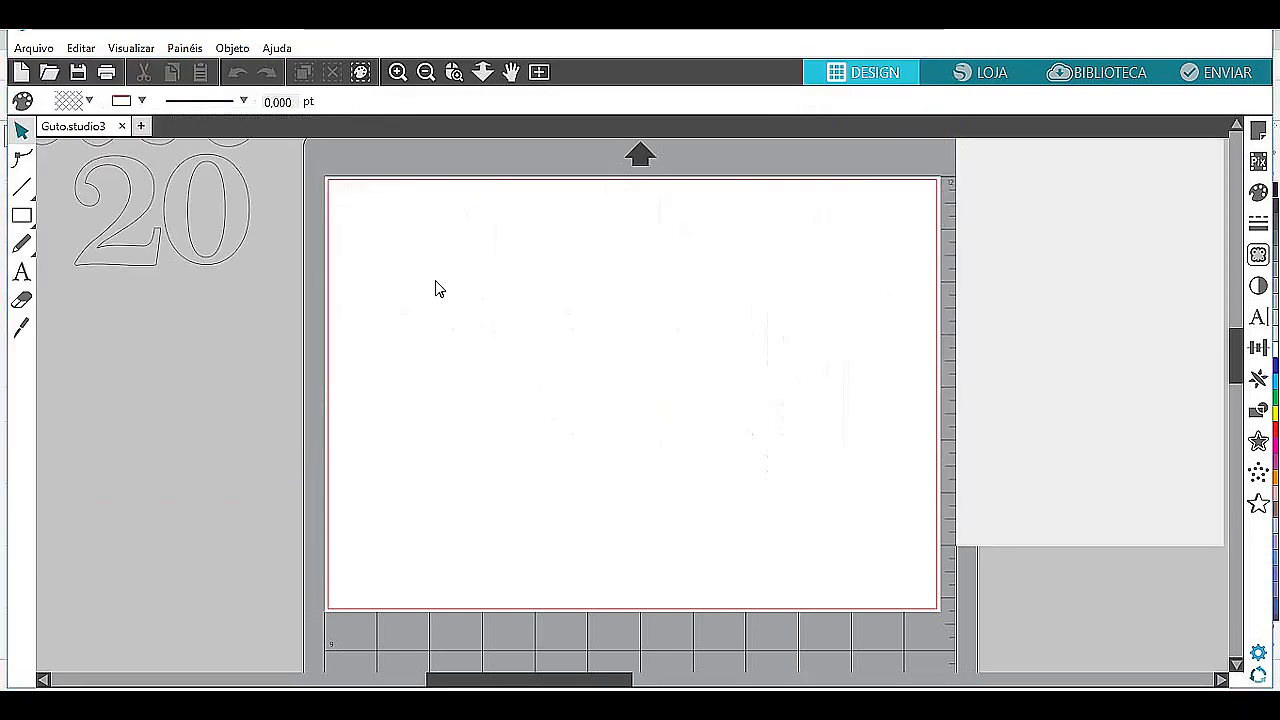
Move the imported lettering onto the A4 page of the cutting mat.
left_click(425, 72)
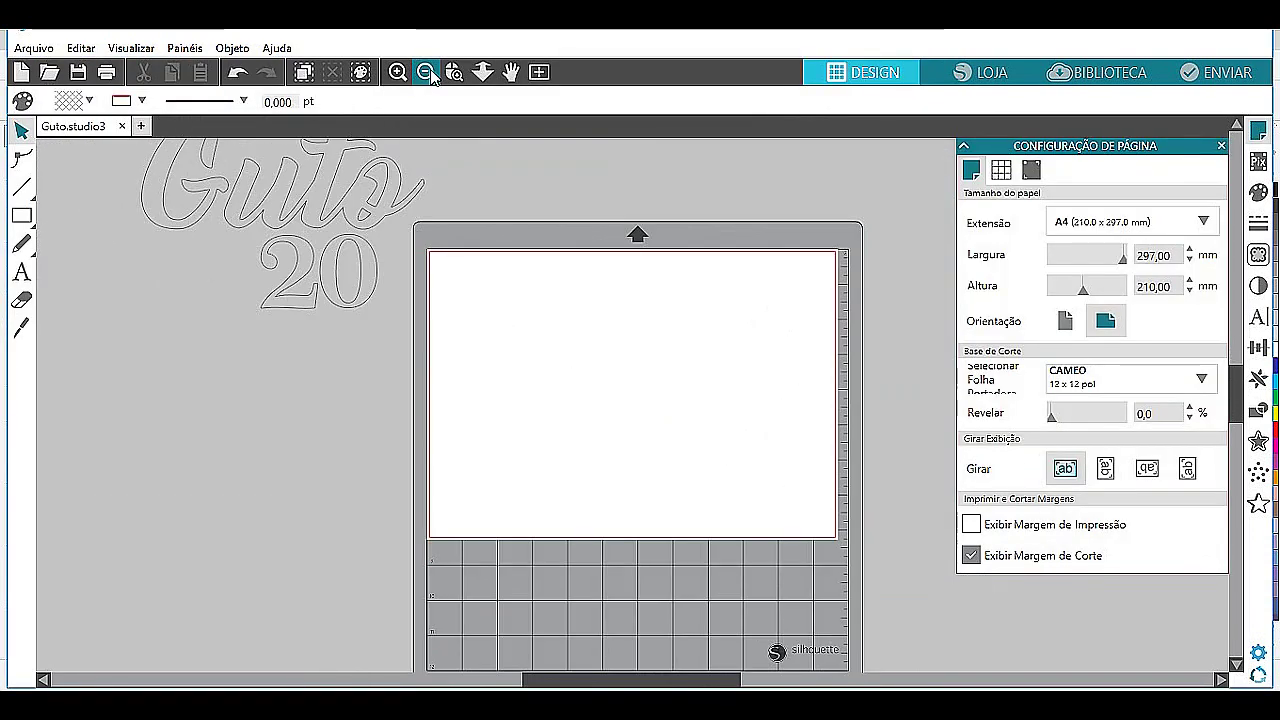
left_click(425, 72)
left_click_drag(286, 189, 594, 377)
left_click_drag(474, 336, 654, 428)
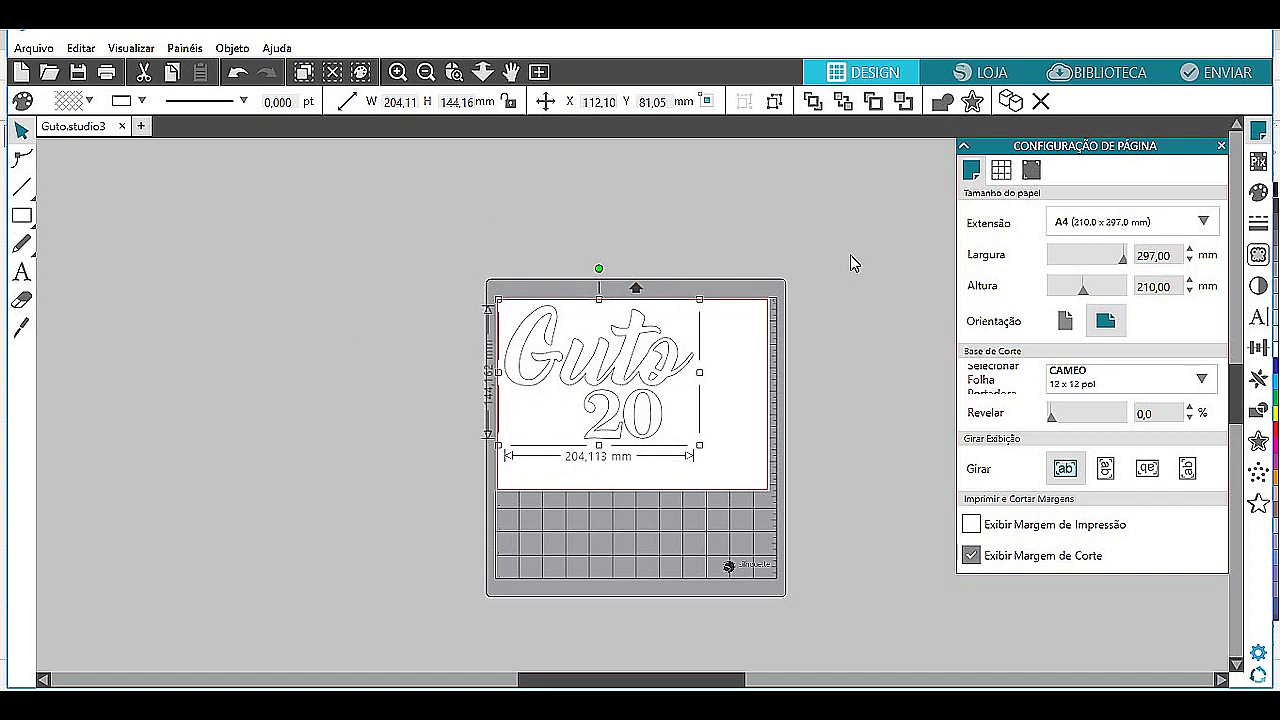
Move the lettering off the page to the left of the cutting mat and close the page setup.
left_click_drag(610, 380, 390, 375)
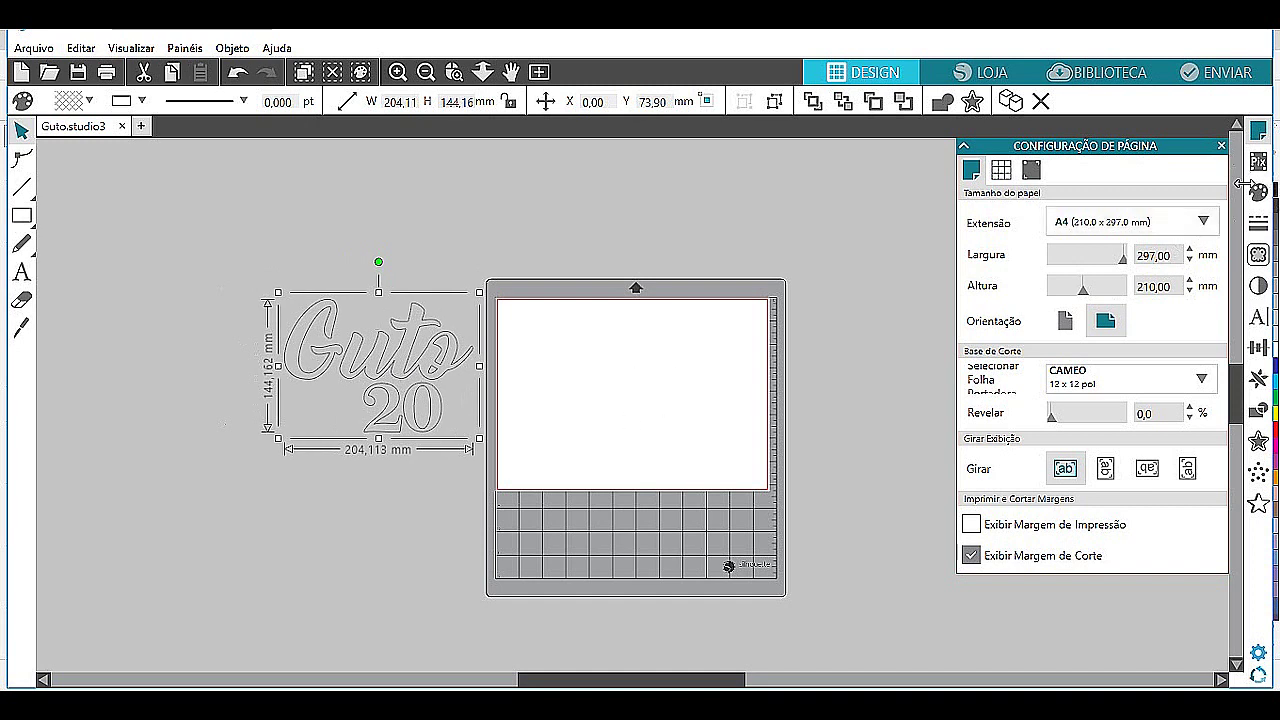
left_click(1221, 145)
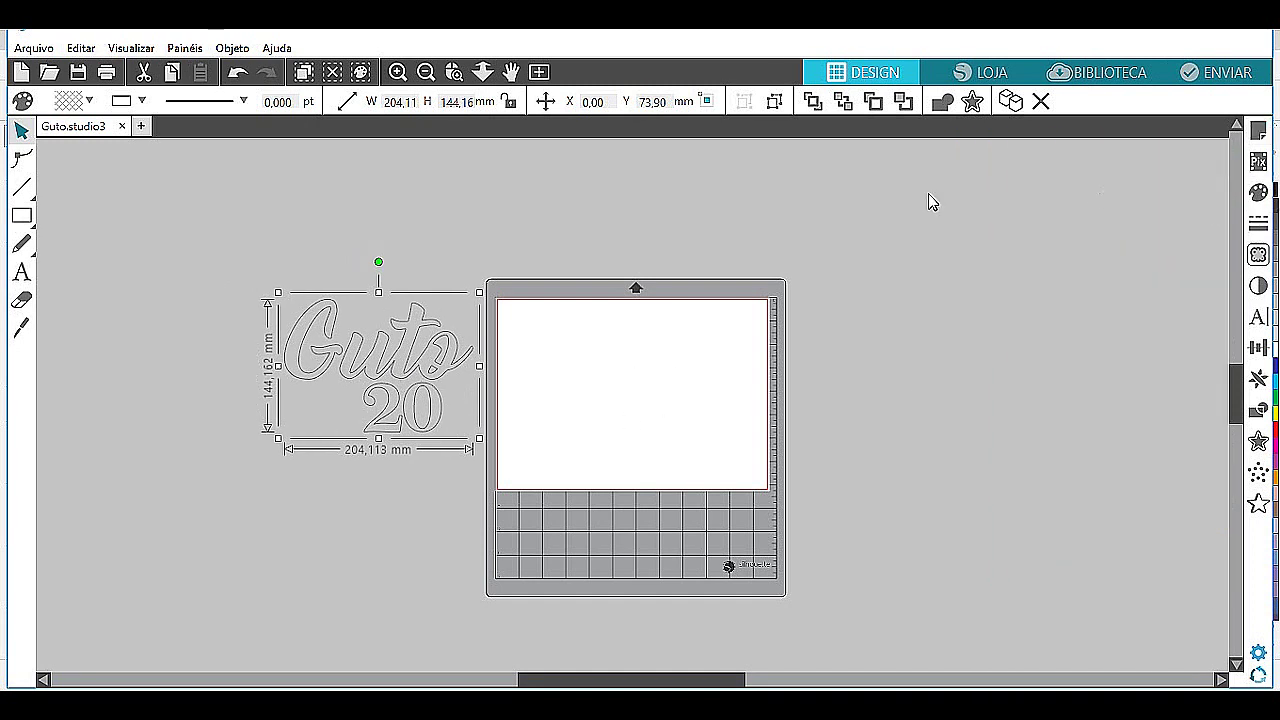
Add the topper's name as Arial Unicode MS text on the page and enlarge it to about 218 mm wide.
mouse_move(21, 243)
left_click(21, 272)
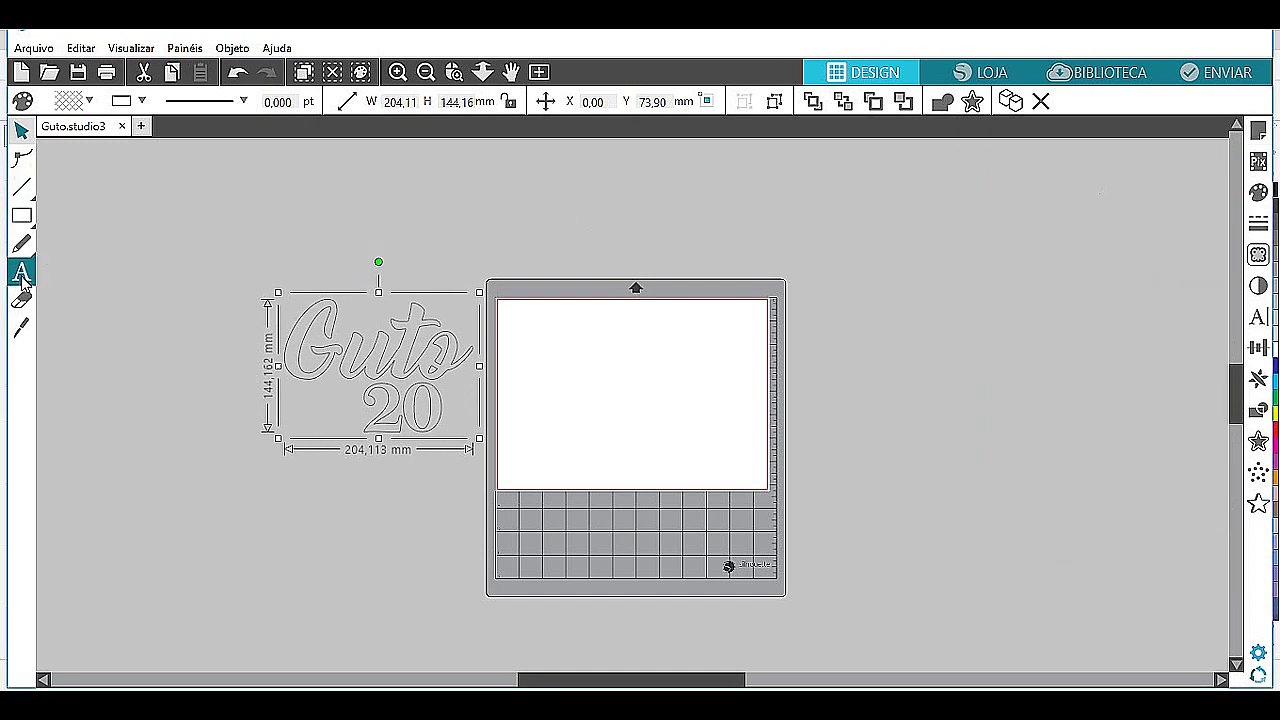
left_click(567, 352)
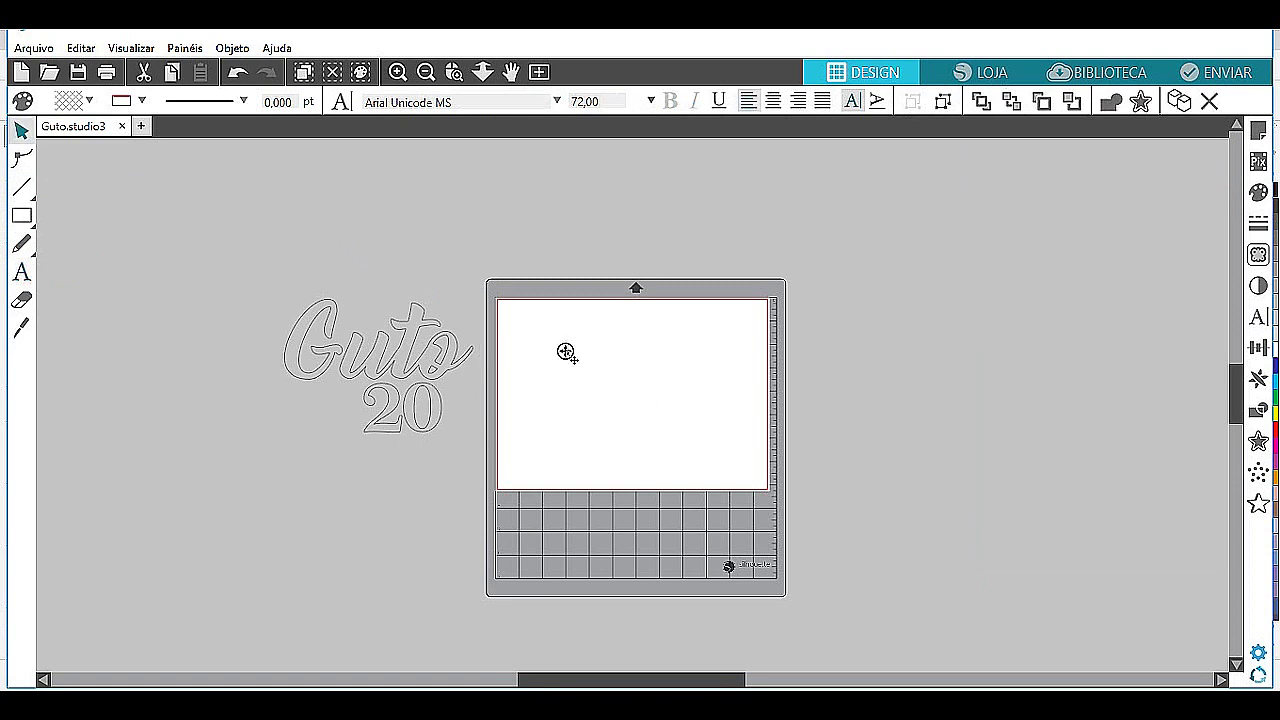
type("Guto")
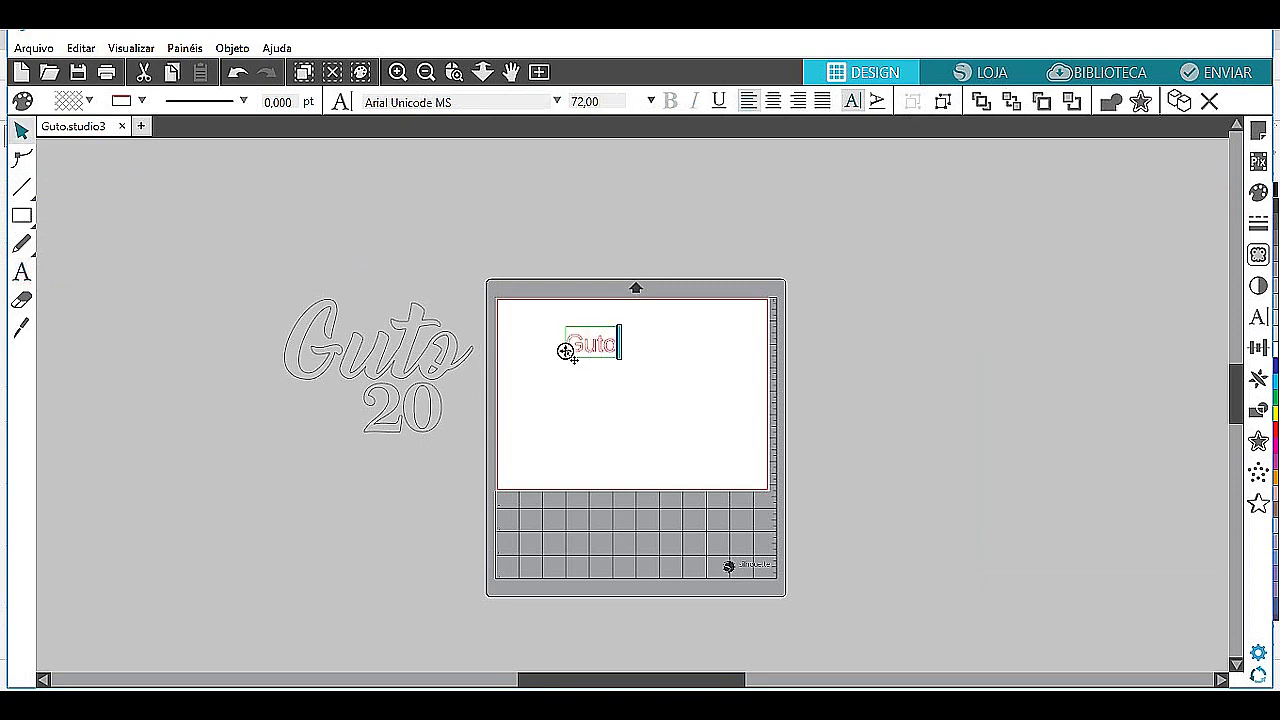
left_click(668, 398)
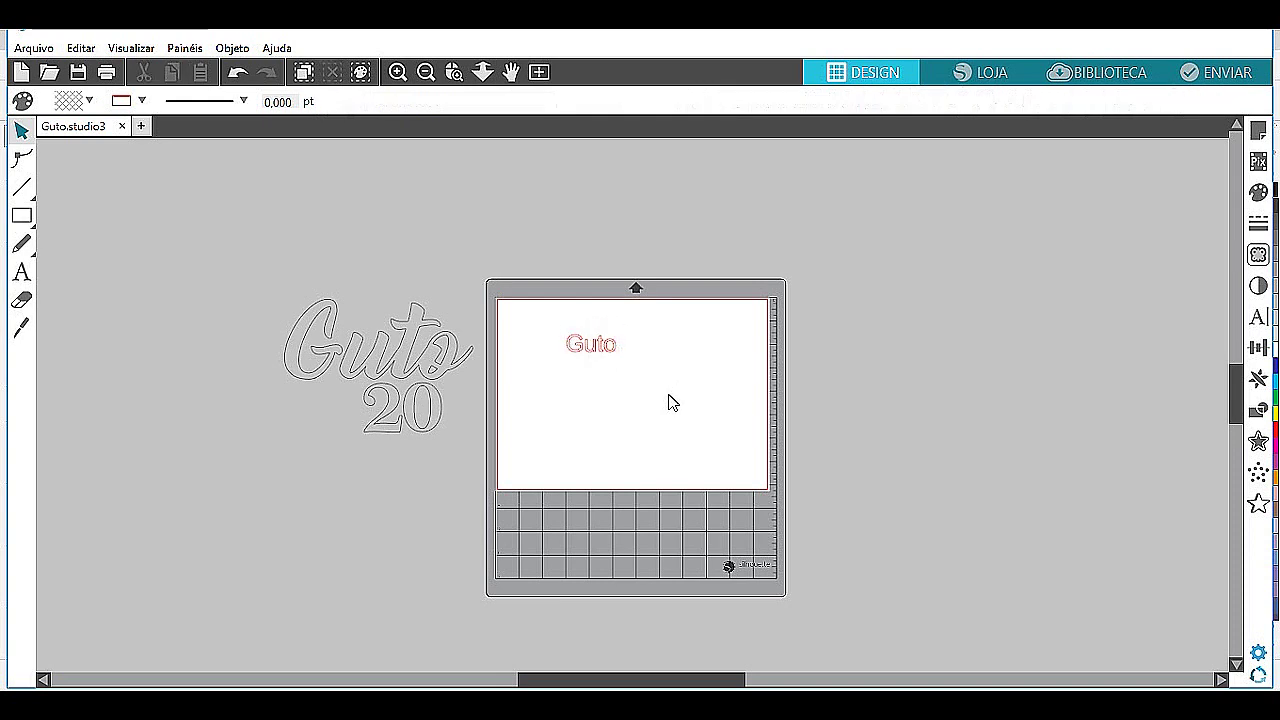
left_click(600, 354)
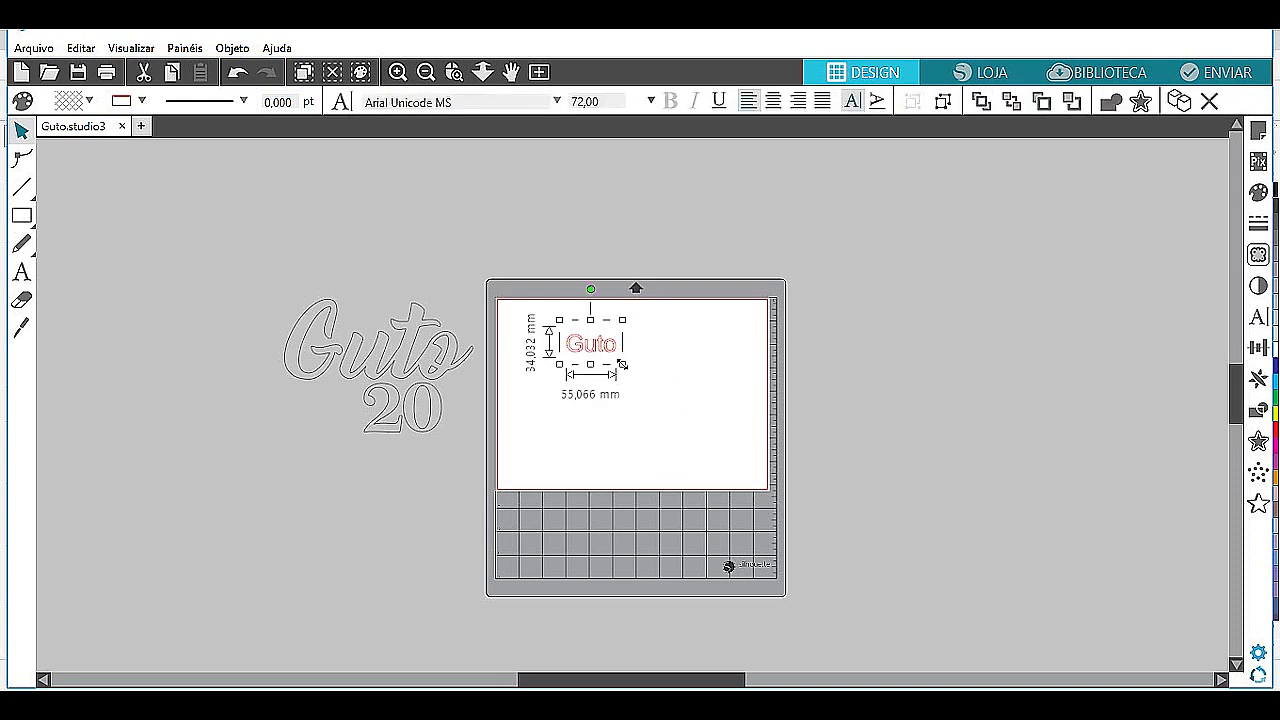
left_click_drag(625, 369, 790, 454)
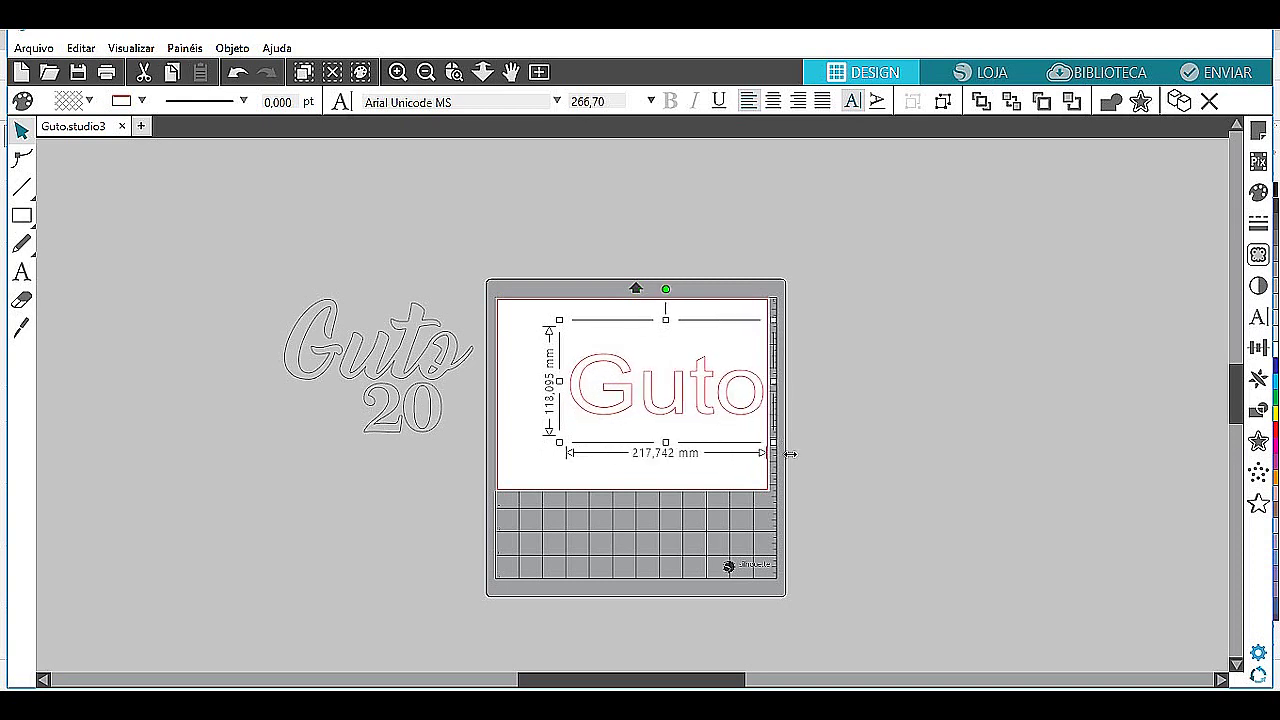
Undo the name text's last enlargement and move the text slightly up and left on the page.
left_click(237, 72)
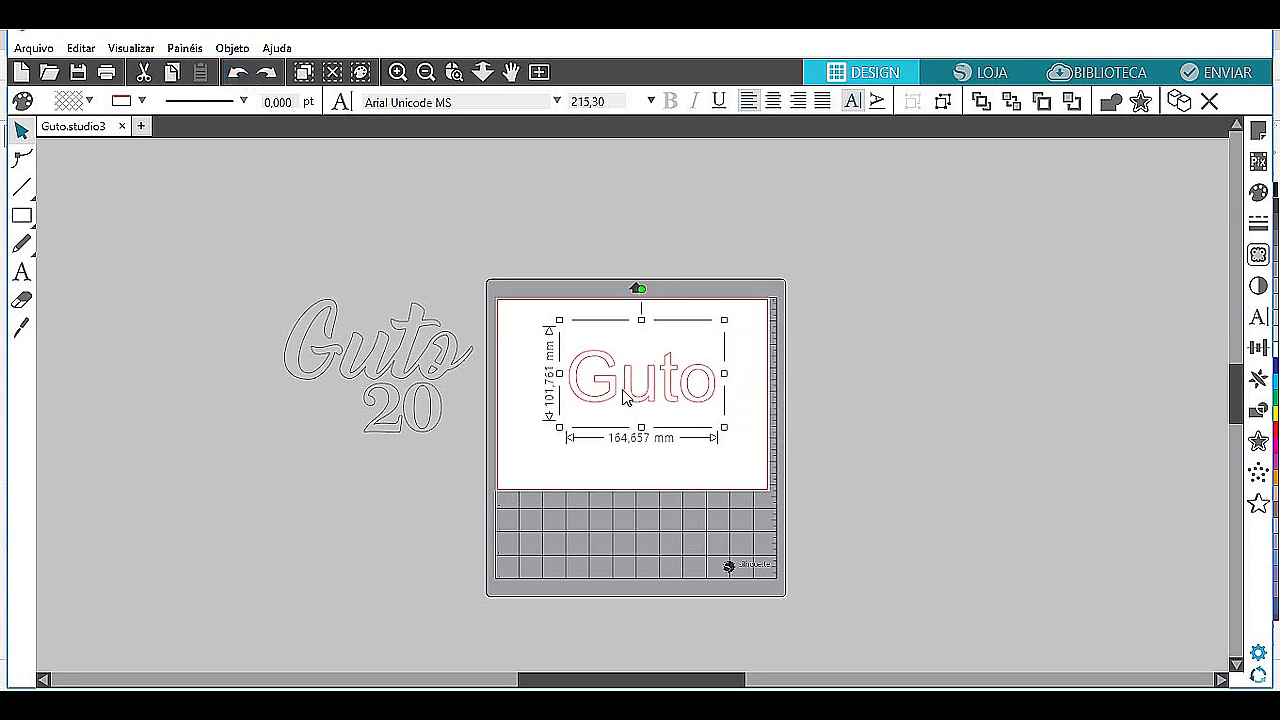
mouse_move(640, 390)
left_mouse_down()
mouse_move(632, 362)
mouse_move(631, 375)
left_mouse_up()
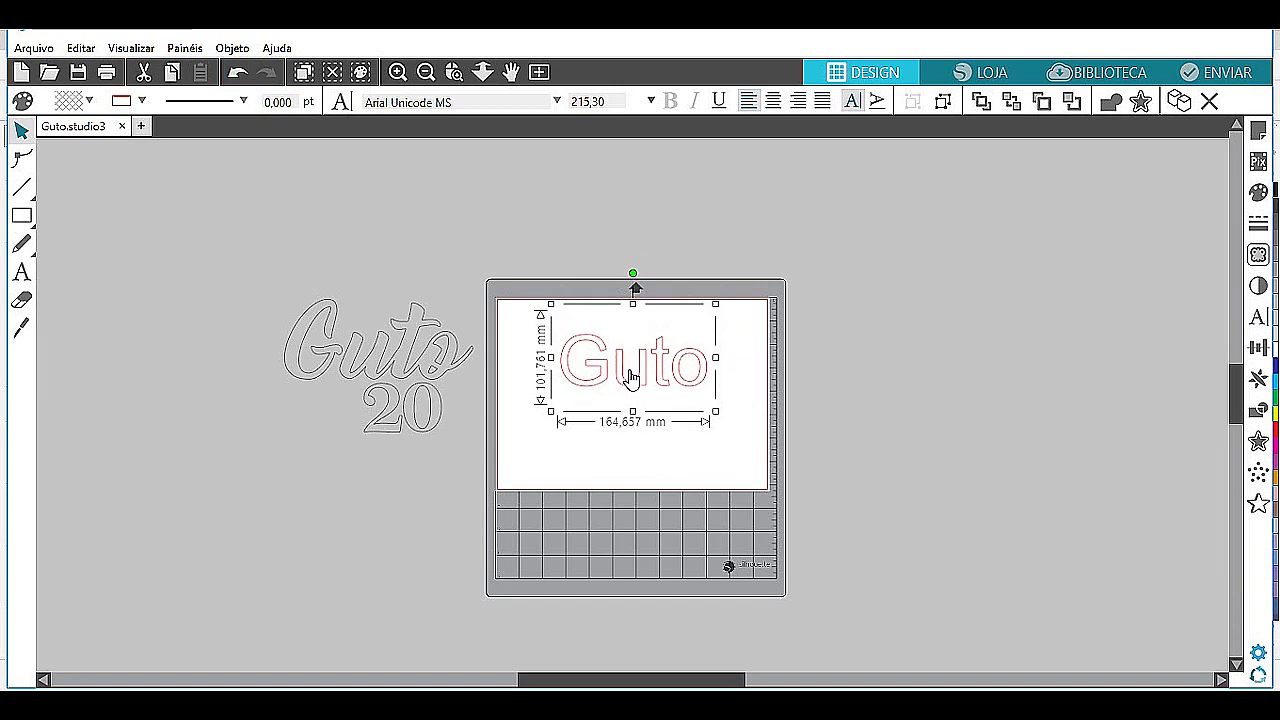
Change the font of the name text to Bernadette.
left_click(556, 101)
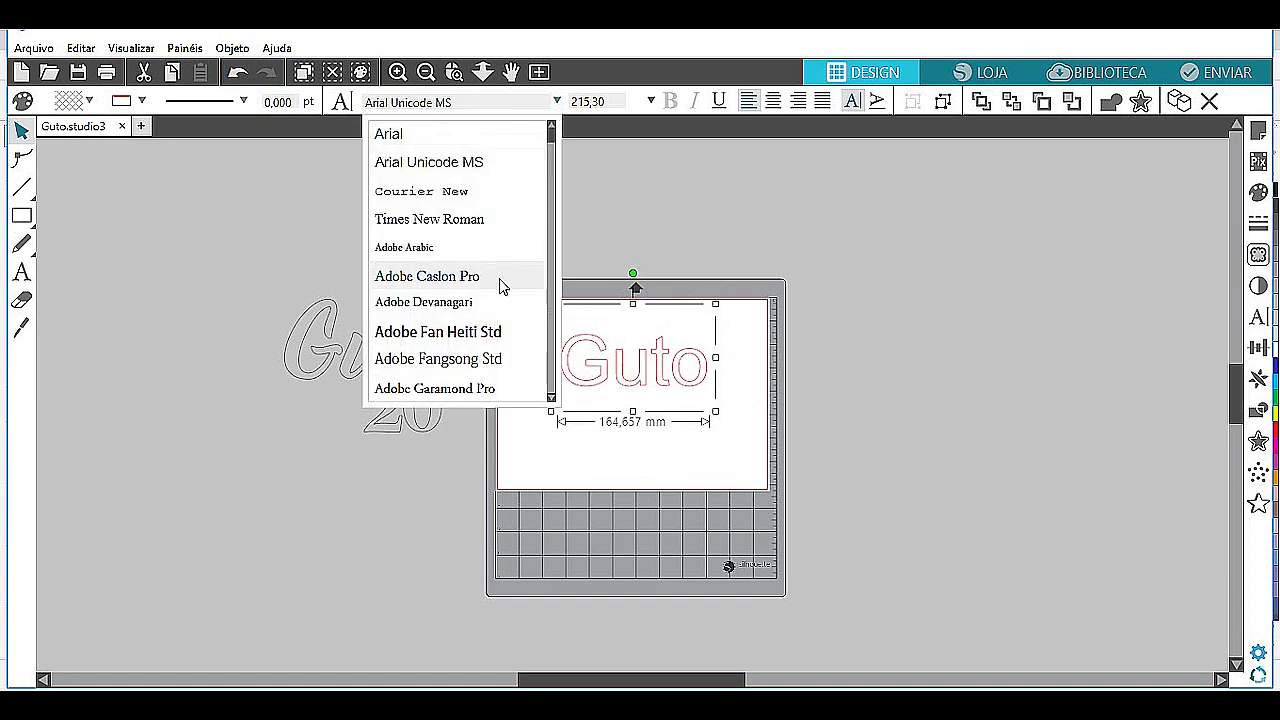
scroll(421, 206, "down", 4)
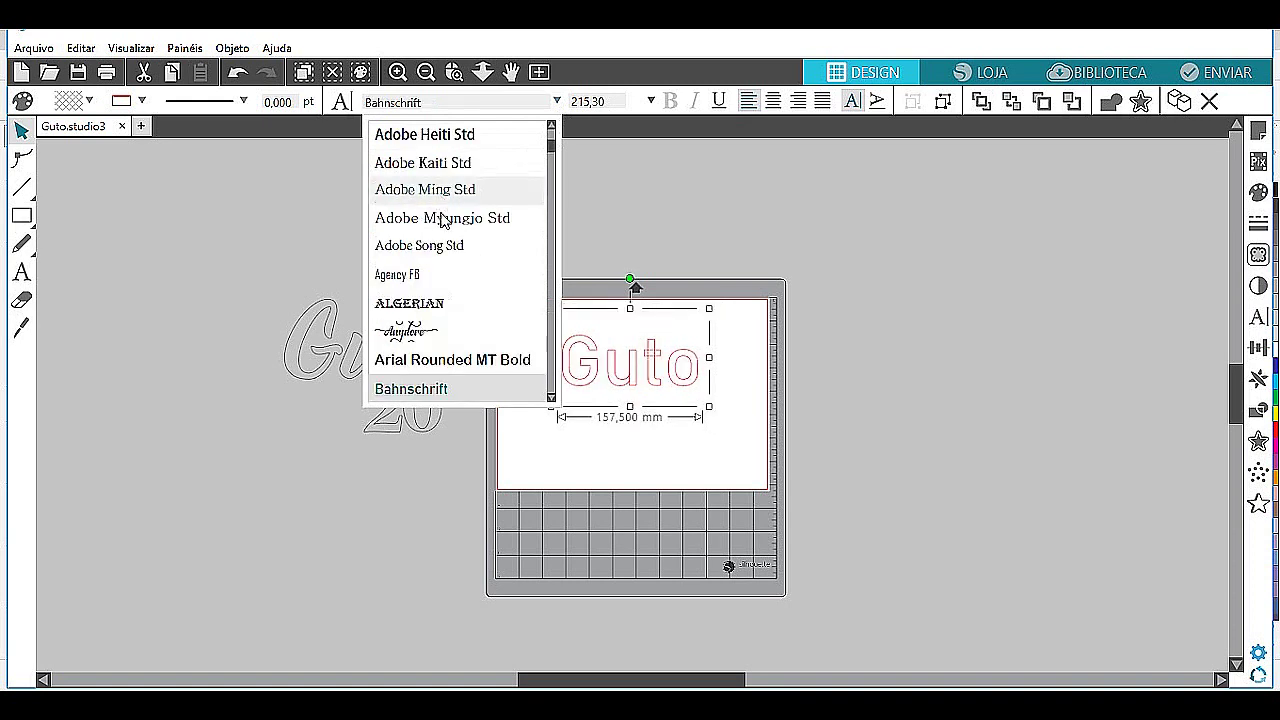
scroll(417, 346, "down", 2)
scroll(421, 340, "down", 4)
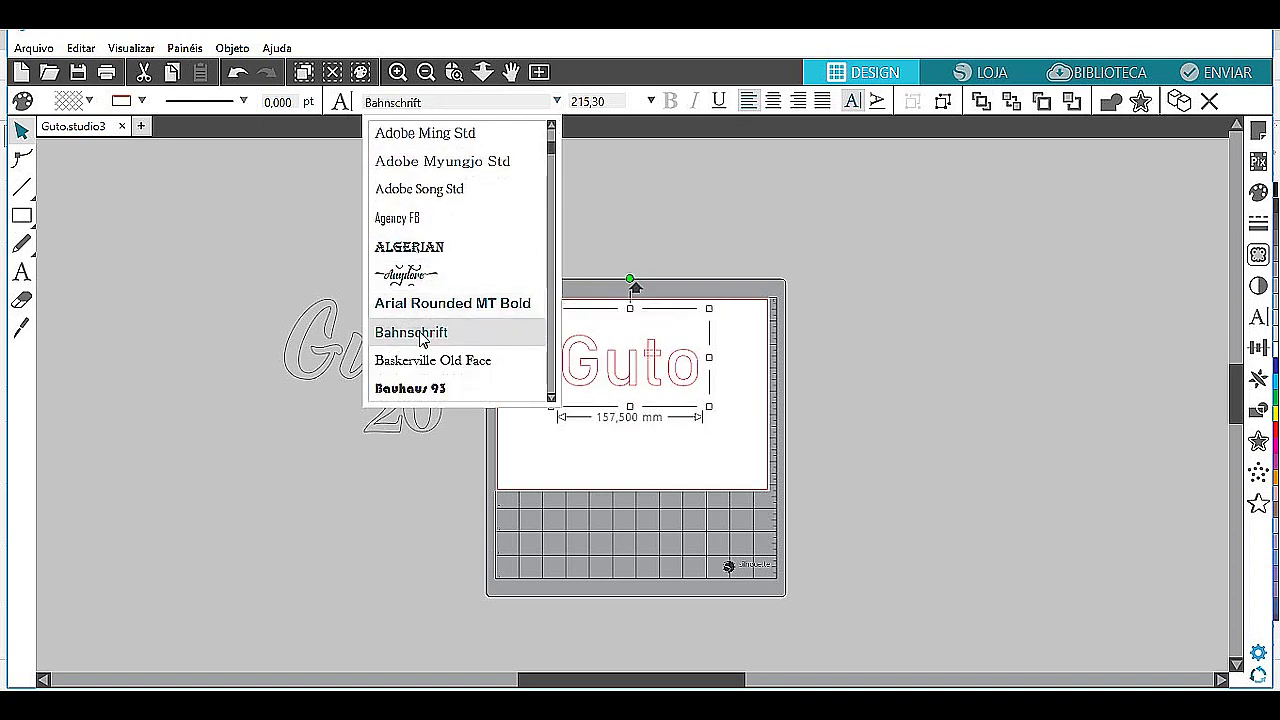
scroll(419, 352, "down", 1)
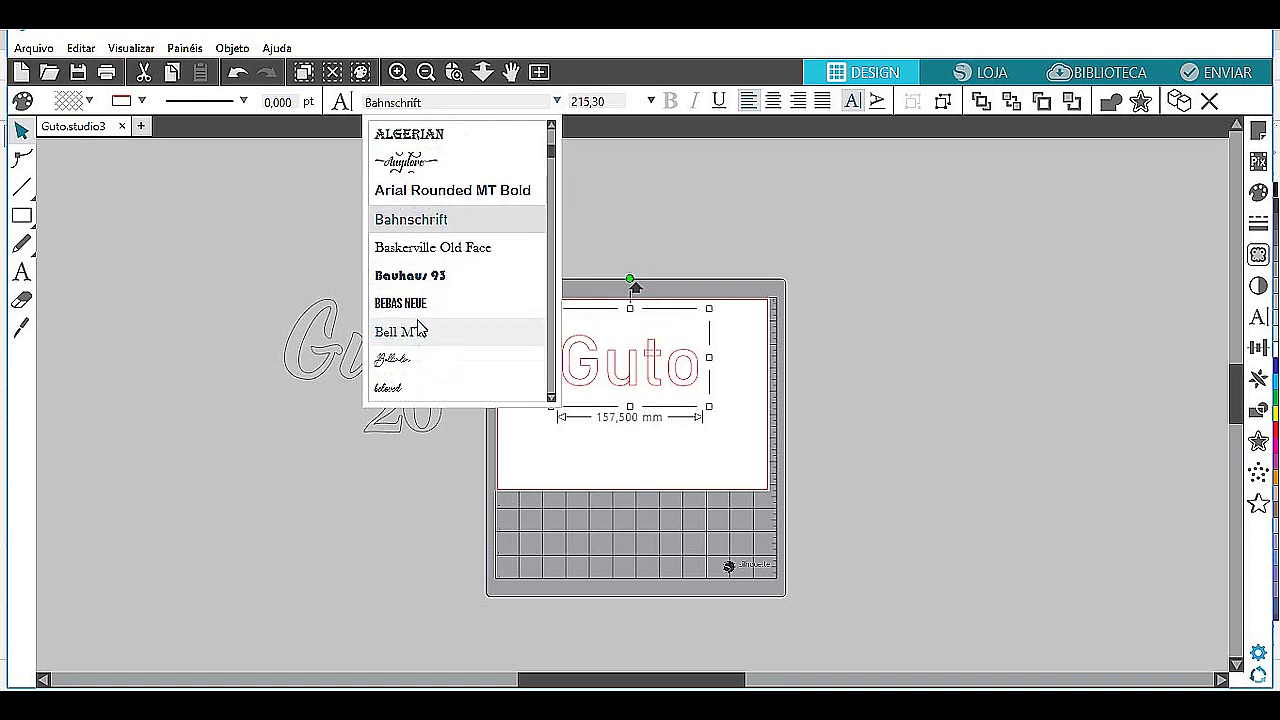
scroll(430, 335, "down", 1)
scroll(438, 341, "down", 2)
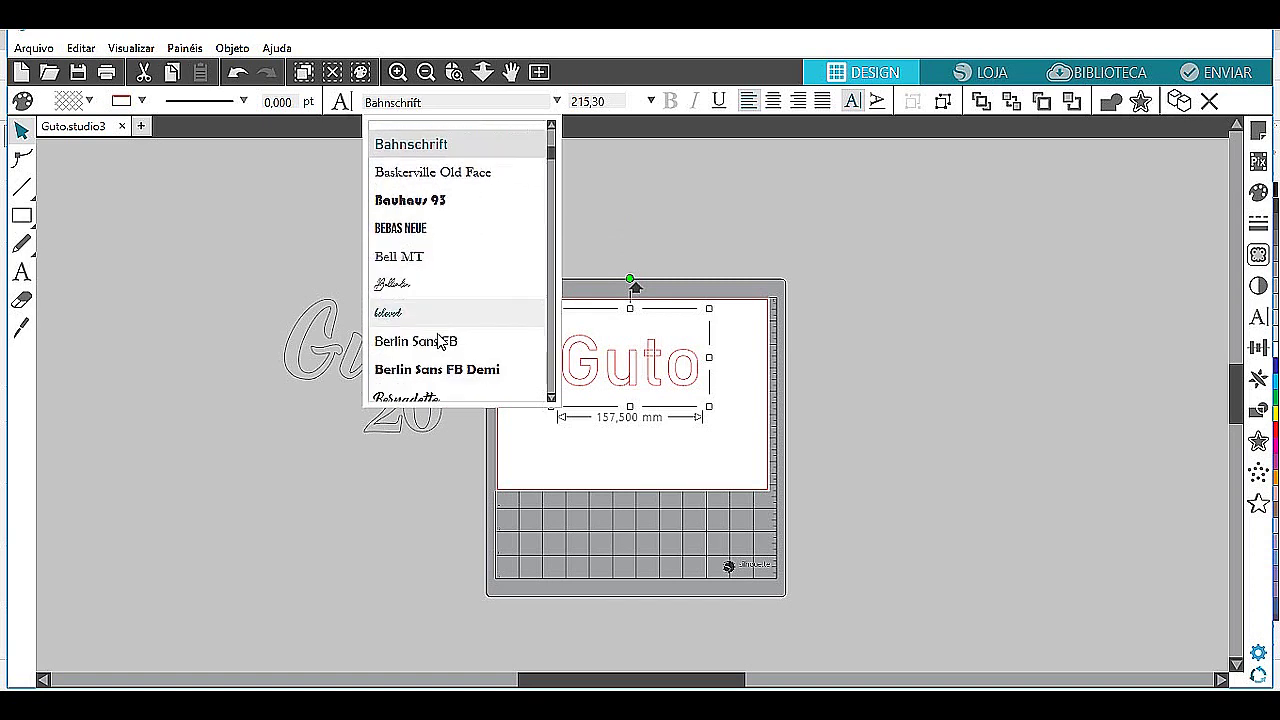
left_click(427, 379)
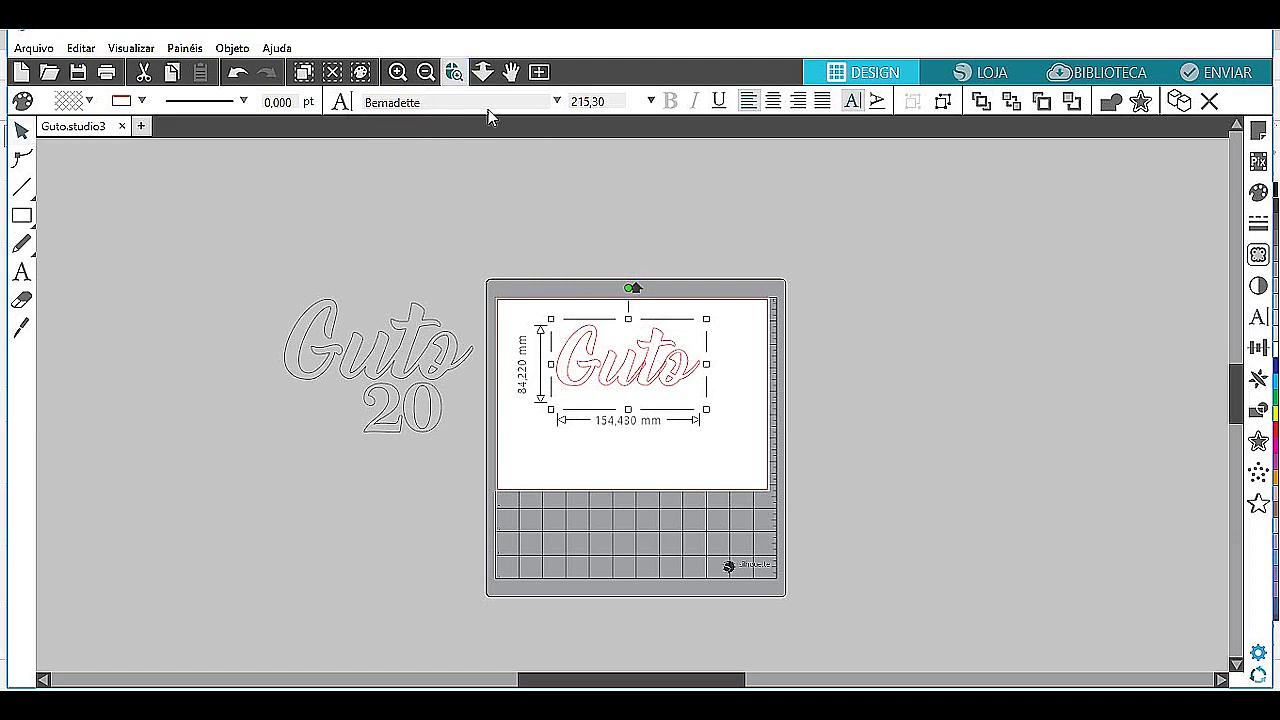
Weld the name's letters, try pulling the joined lowercase letters away from the capital G, and undo that move.
left_click_drag(543, 326, 728, 401)
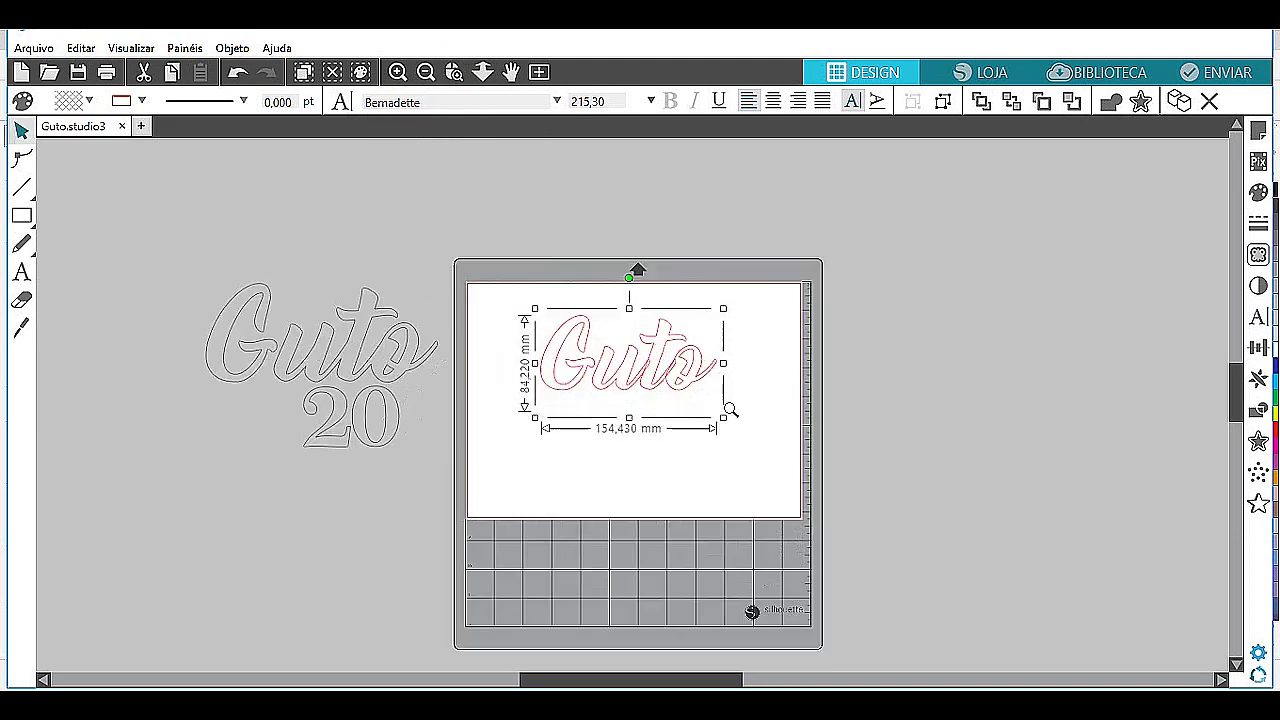
left_click(890, 486)
left_click(784, 499)
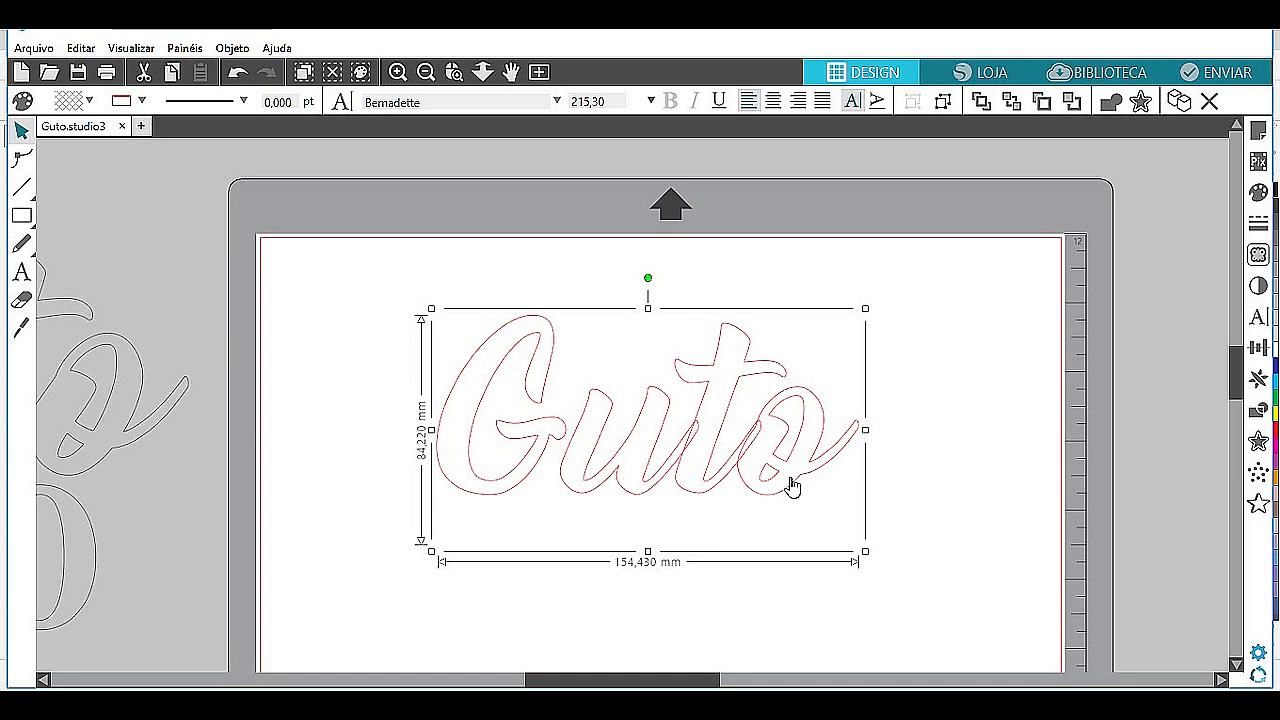
left_click(1110, 101)
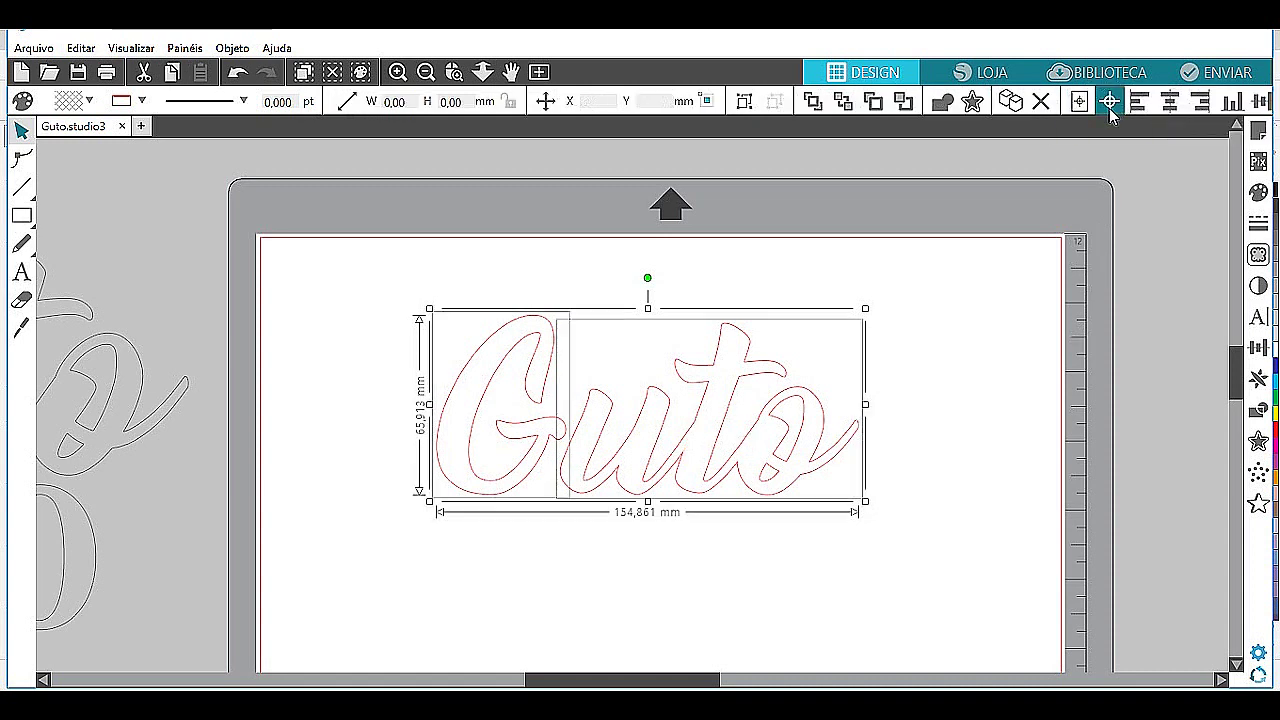
left_click(913, 361)
left_click_drag(829, 429, 891, 443)
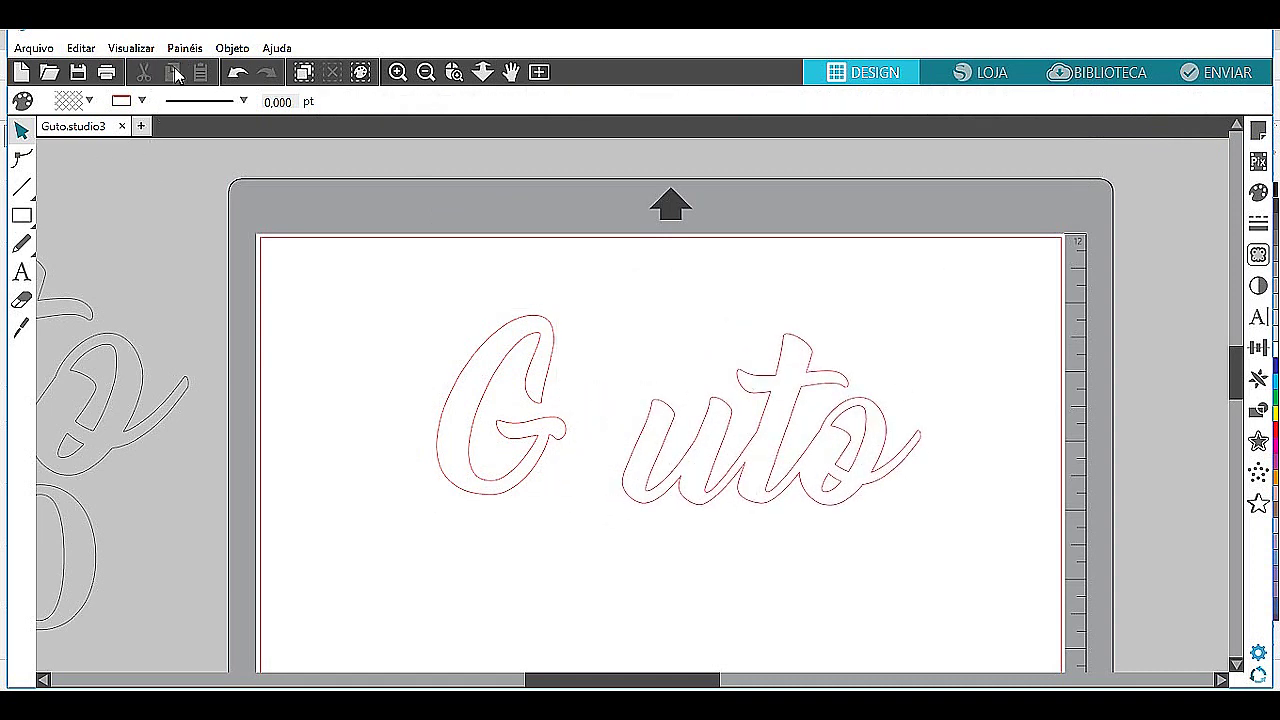
left_click(237, 72)
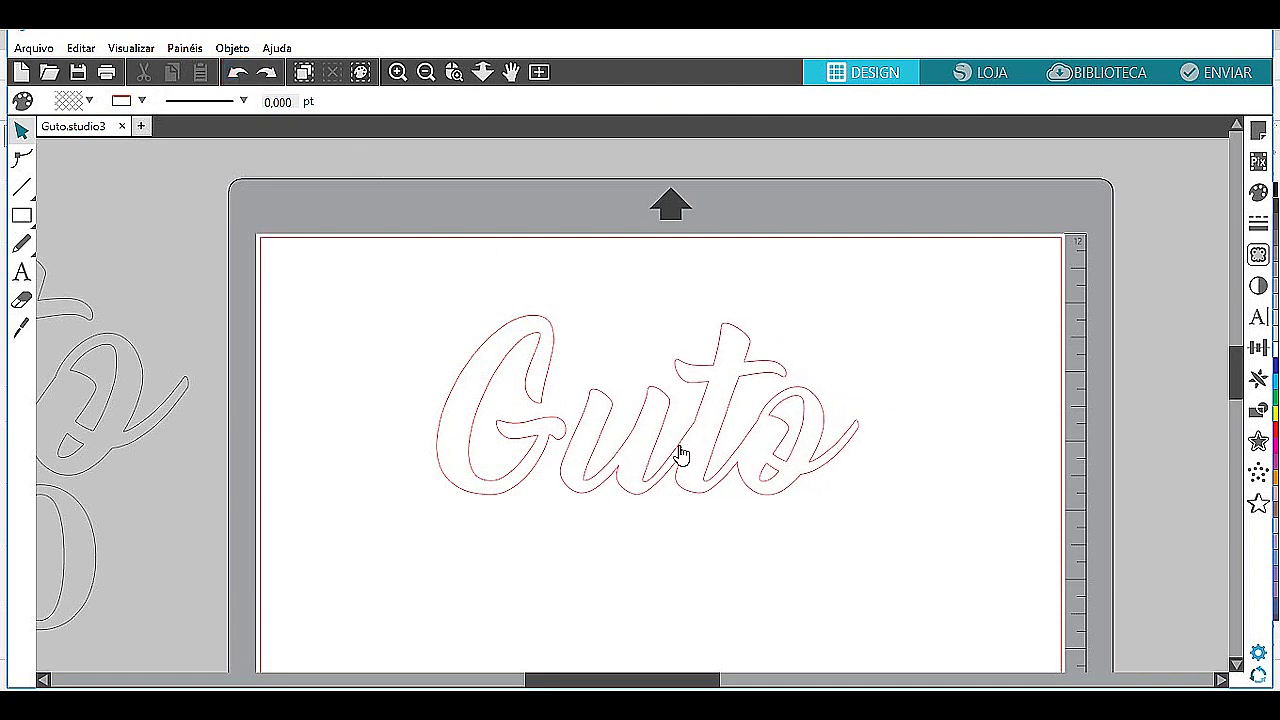
Nudge the capital G right to X 95.63 mm so that it overlaps the u.
left_click(538, 466)
key("Right")
key("Right")
key("Right")
key("Right")
key("Right")
key("Right")
key("Right")
key("Right")
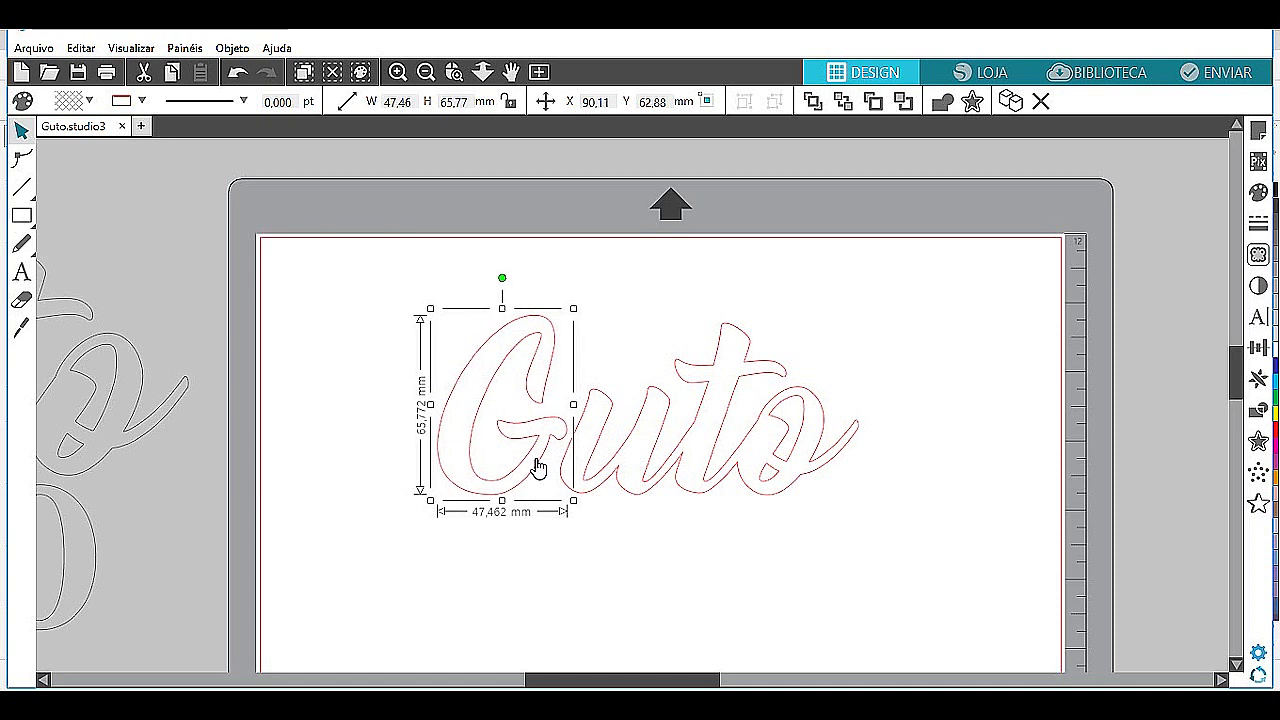
key("Right")
key("Right")
key("Right")
key("Right")
key("Right")
key("Right")
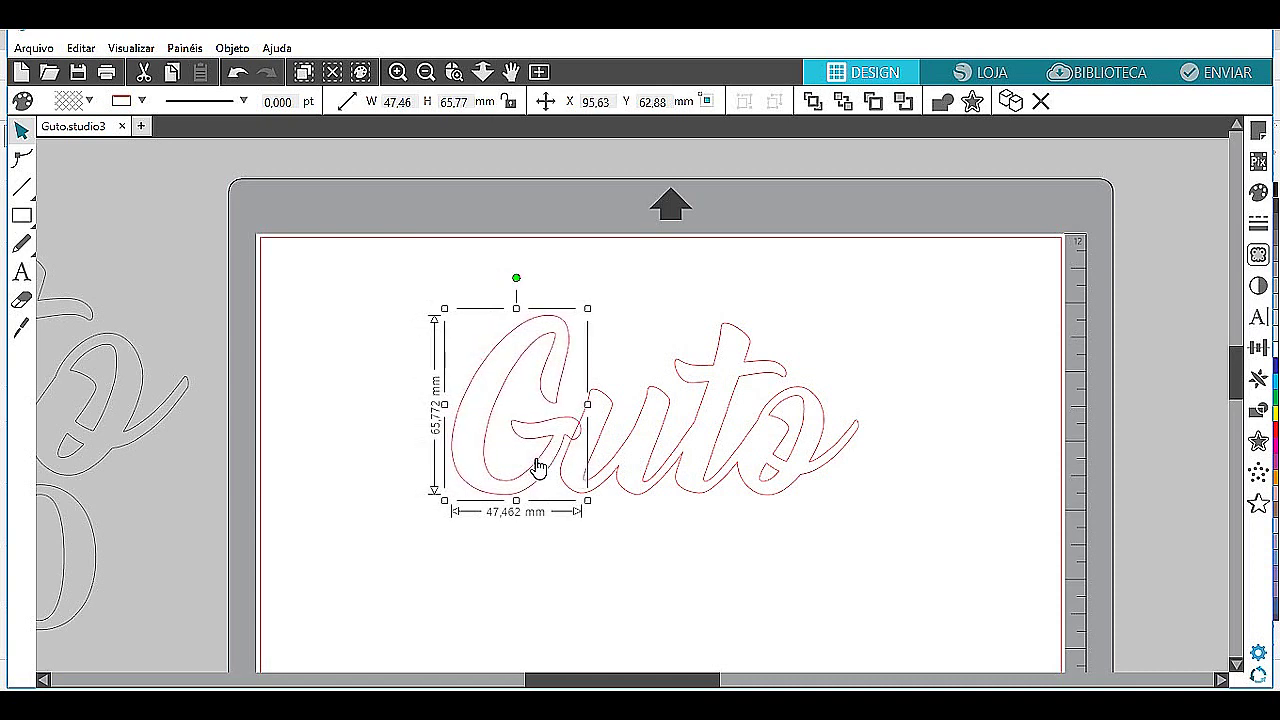
Weld the overlapping G with the rest of the lettering, and undo the weld.
left_click_drag(394, 249, 1008, 610)
left_click(942, 101)
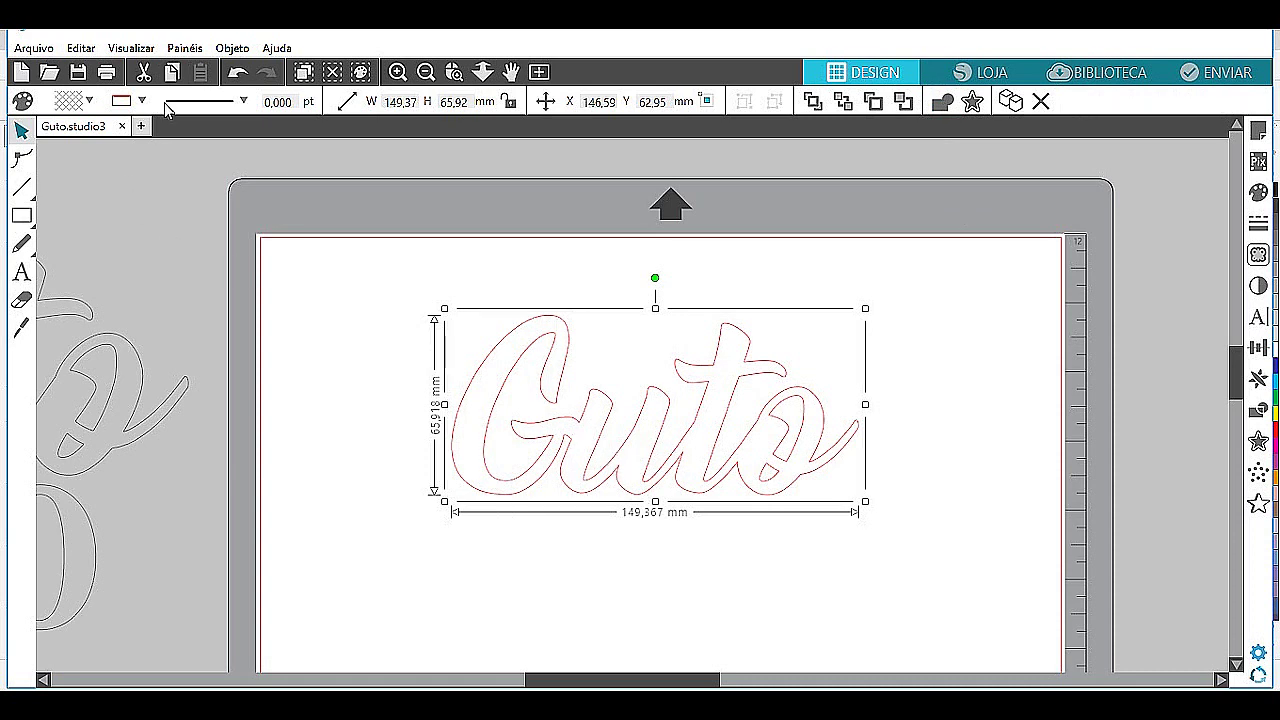
left_click(237, 73)
left_click(237, 73)
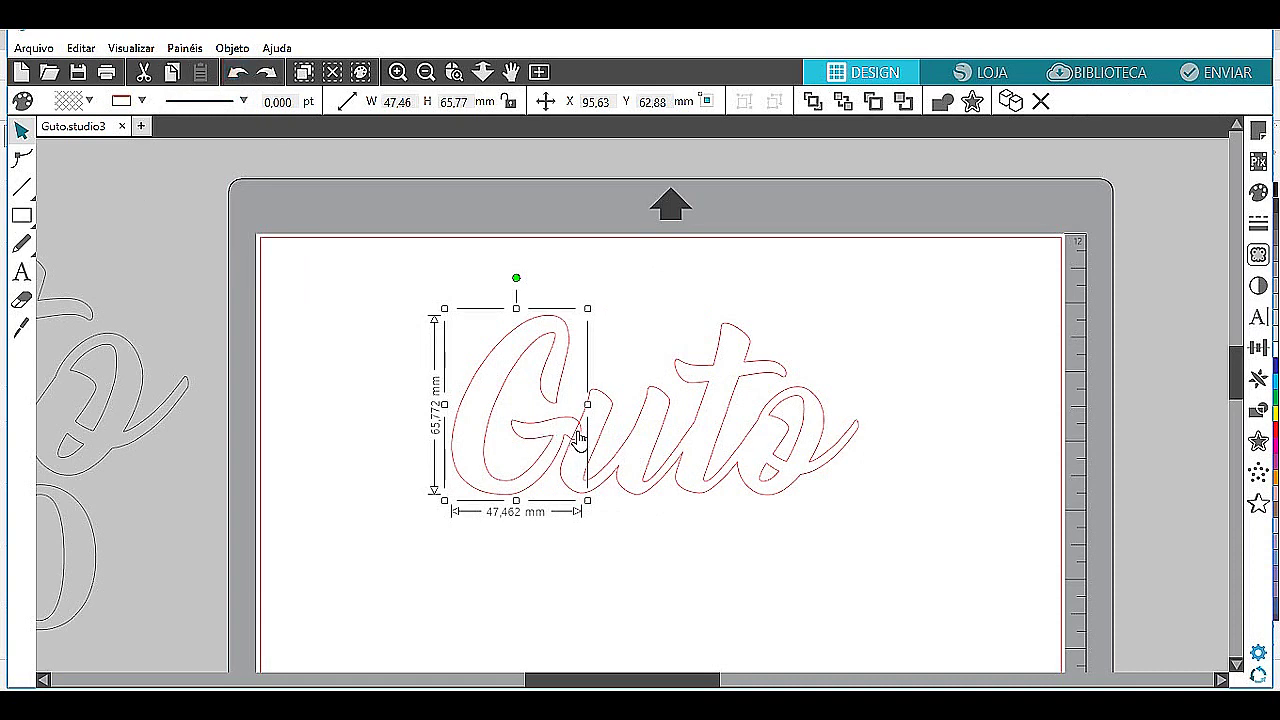
Move the G slightly left to X 94.23 mm to try a smaller overlap with the u.
left_click(453, 72)
left_click_drag(553, 404, 615, 462)
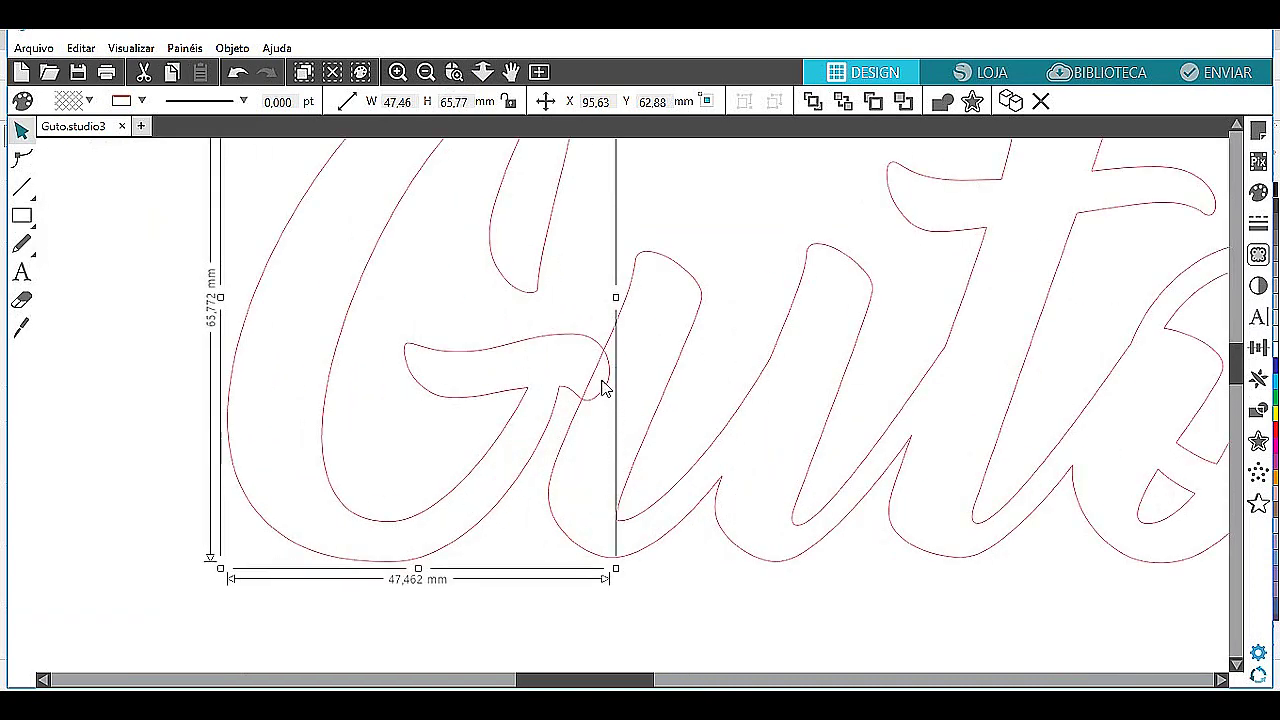
left_click_drag(606, 394, 581, 398)
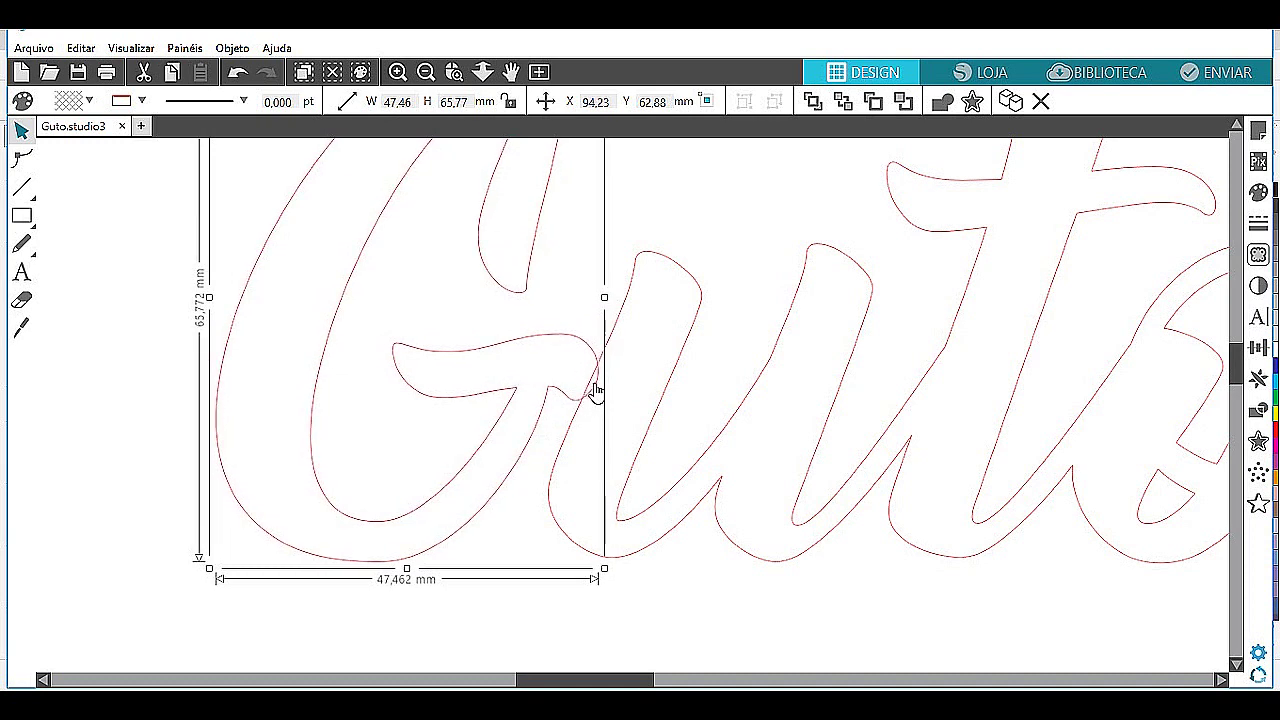
Undo all of the G's moves and nudges and deselect the lettering.
left_click(238, 72)
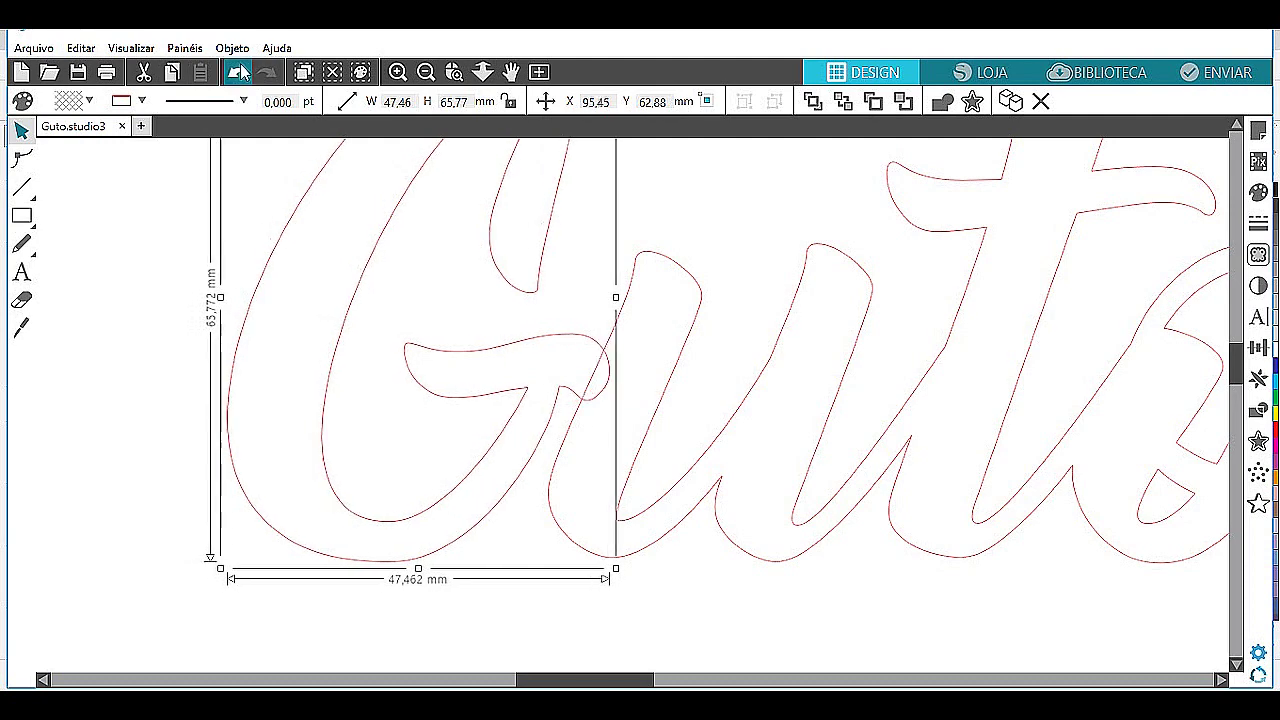
left_click(240, 74)
left_click(240, 74)
left_click(240, 74)
left_click(240, 74)
left_click(240, 74)
left_click(240, 74)
left_click(240, 74)
left_click(240, 74)
left_click(240, 74)
left_click(240, 74)
left_click(240, 74)
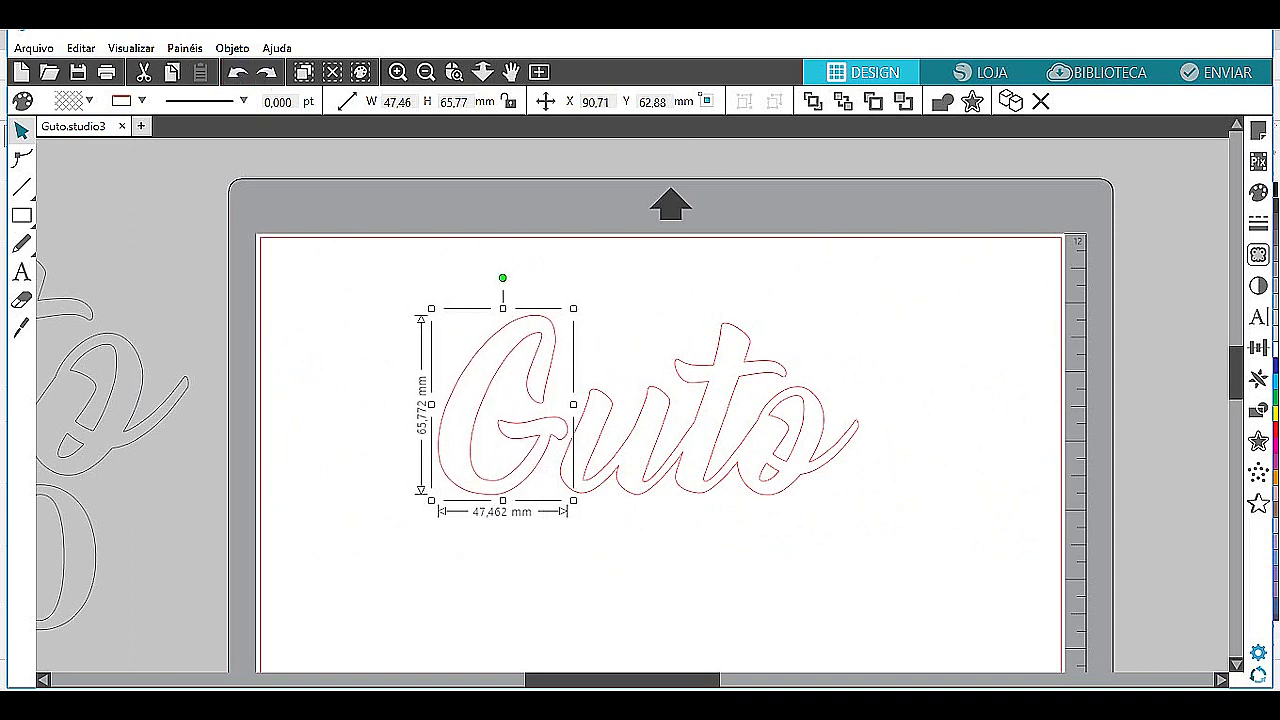
left_click(240, 74)
left_click(240, 74)
scroll(714, 420, "down", 2)
left_click(802, 395)
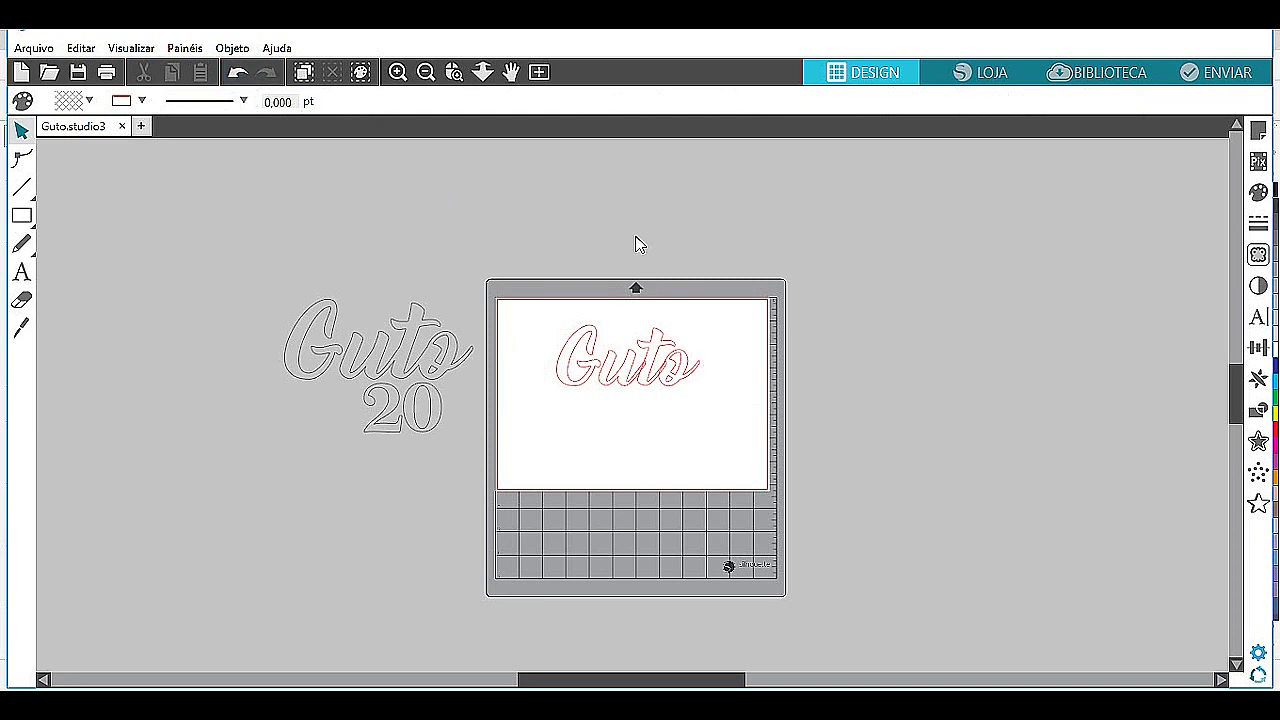
Undo the name text's weld, font changes and enlargements.
left_click(235, 74)
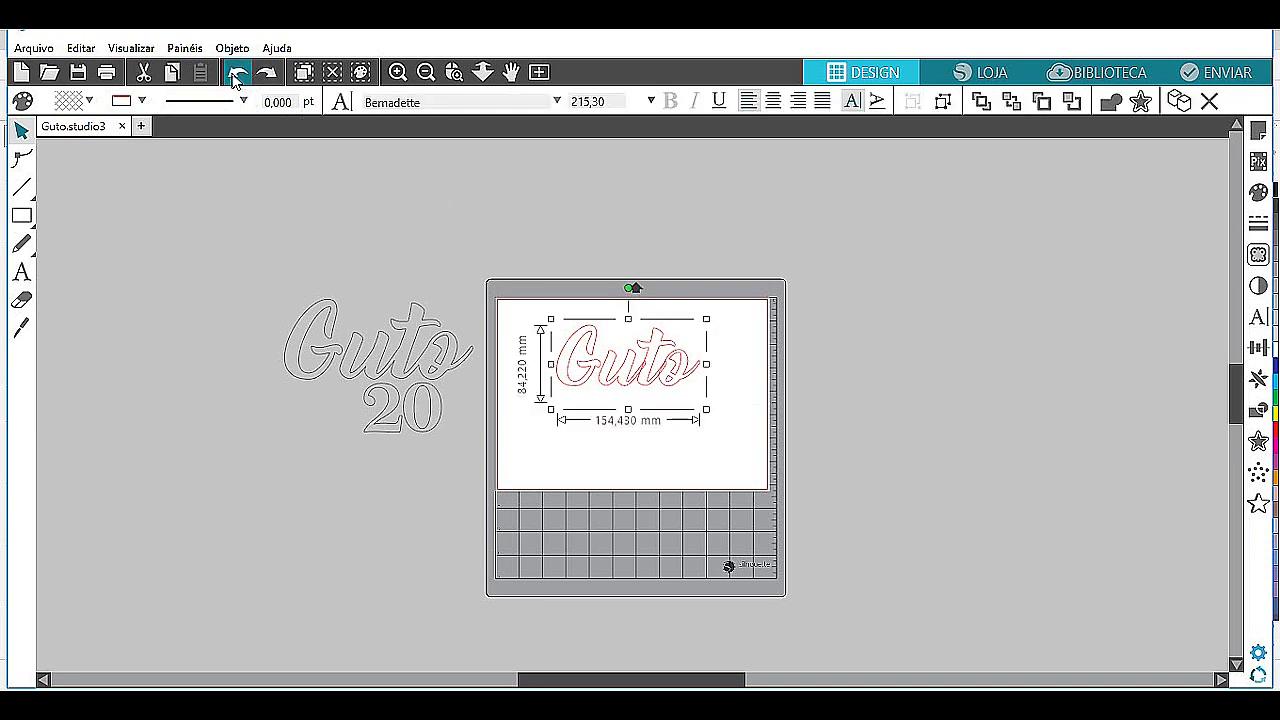
left_click(234, 75)
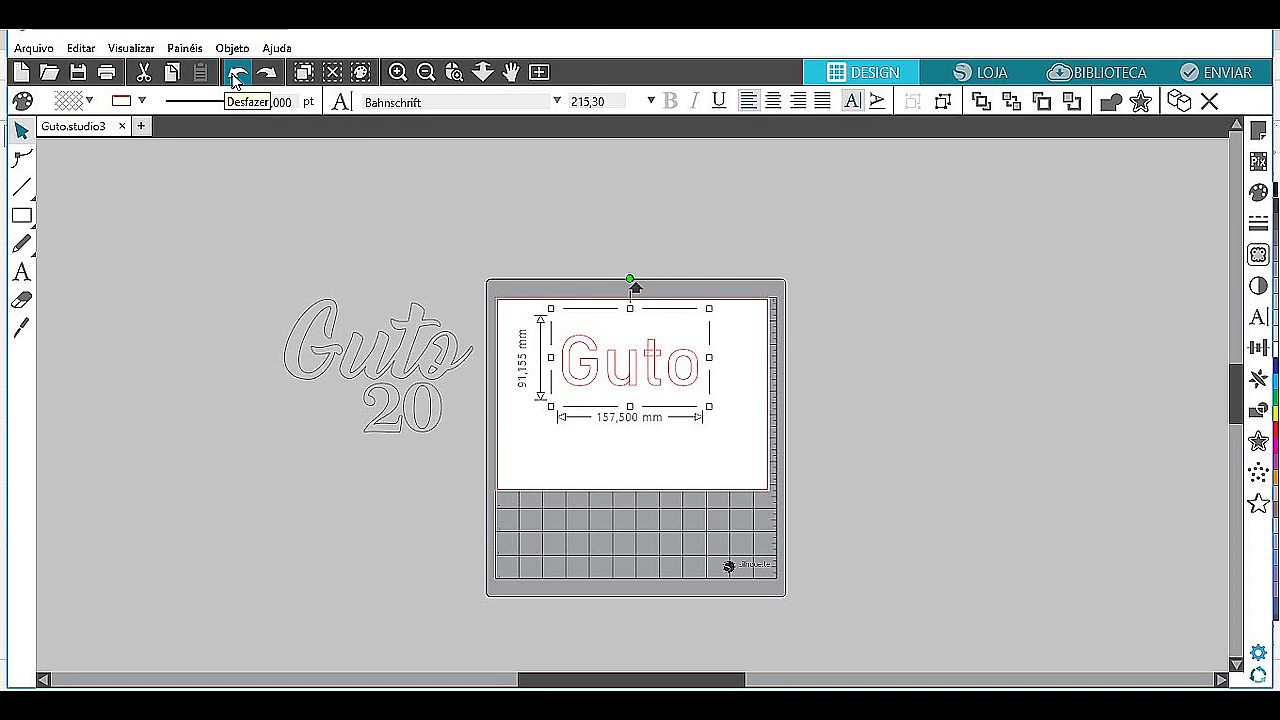
left_click(234, 76)
left_click(234, 76)
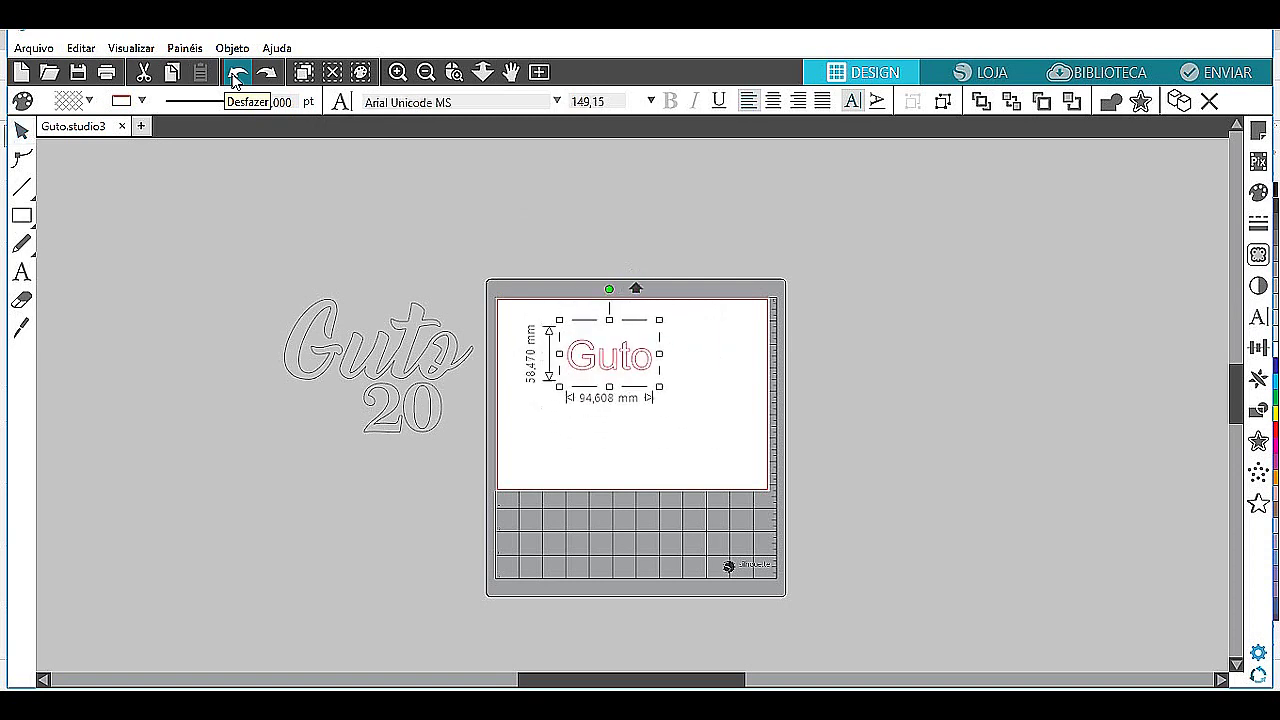
left_click(234, 76)
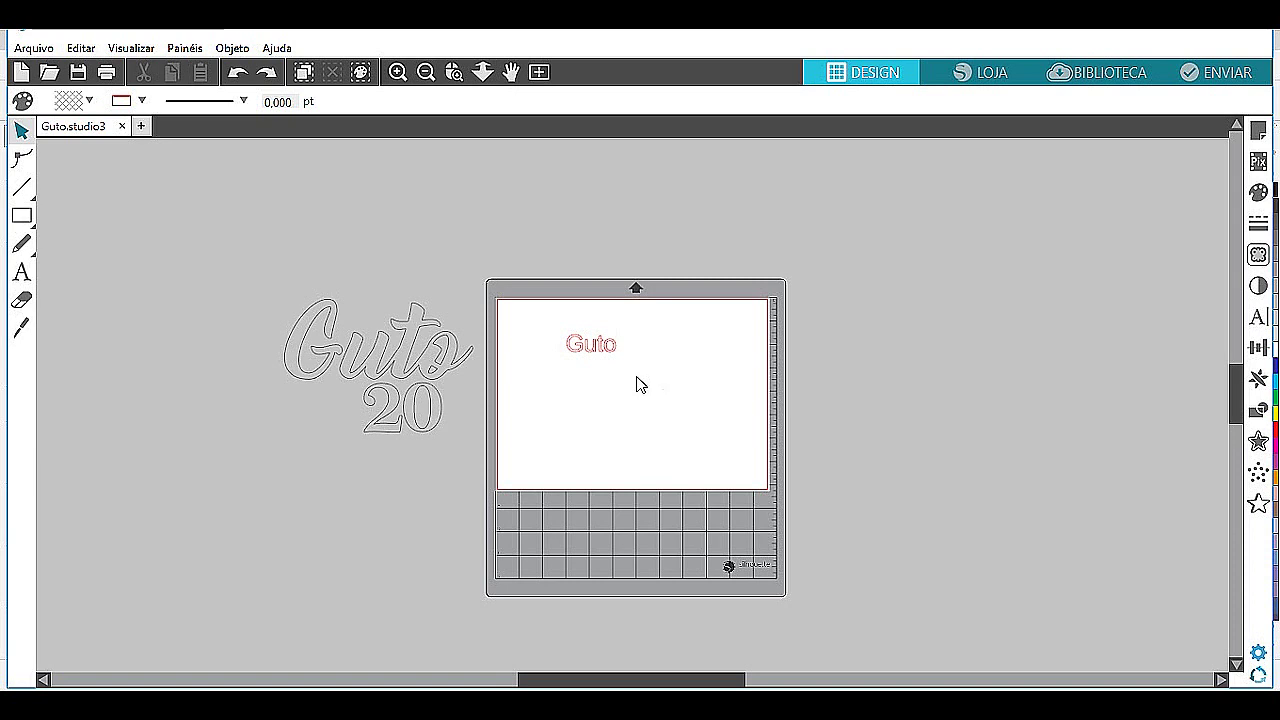
Enlarge the name text to about 198 mm wide and set its font to Bernadette.
left_click(608, 358)
left_click_drag(621, 366, 745, 458)
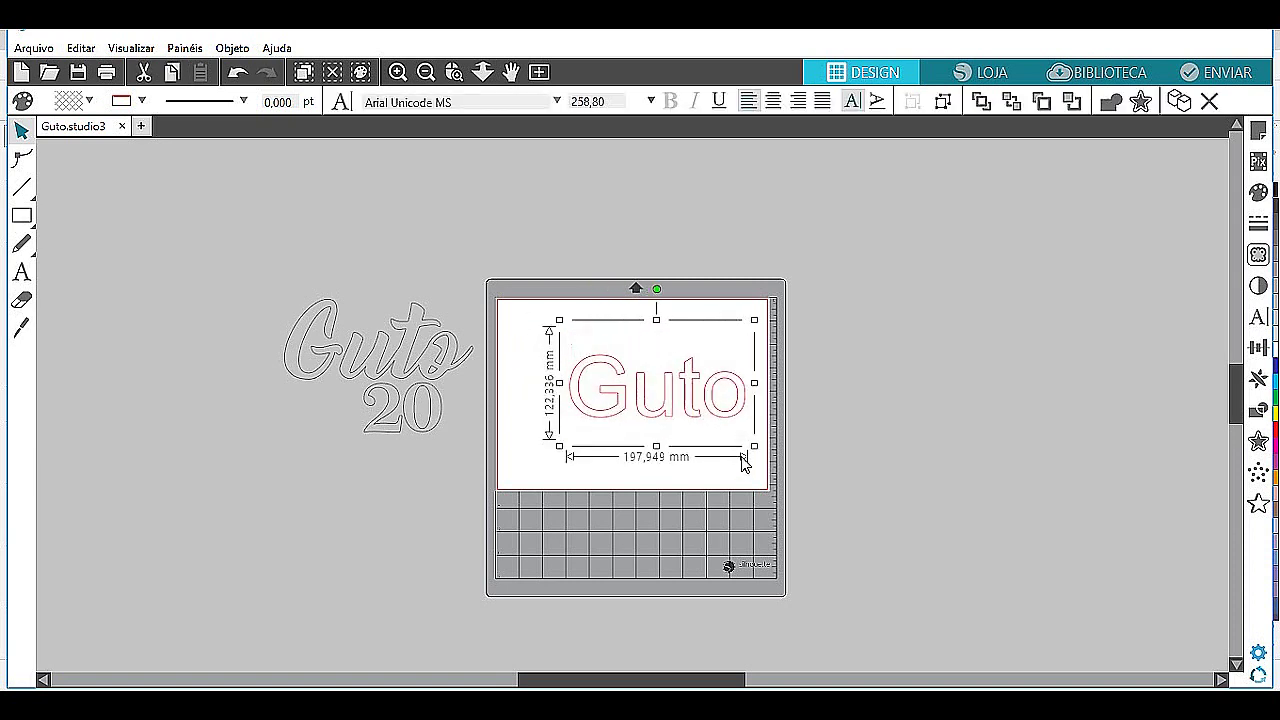
left_click(557, 101)
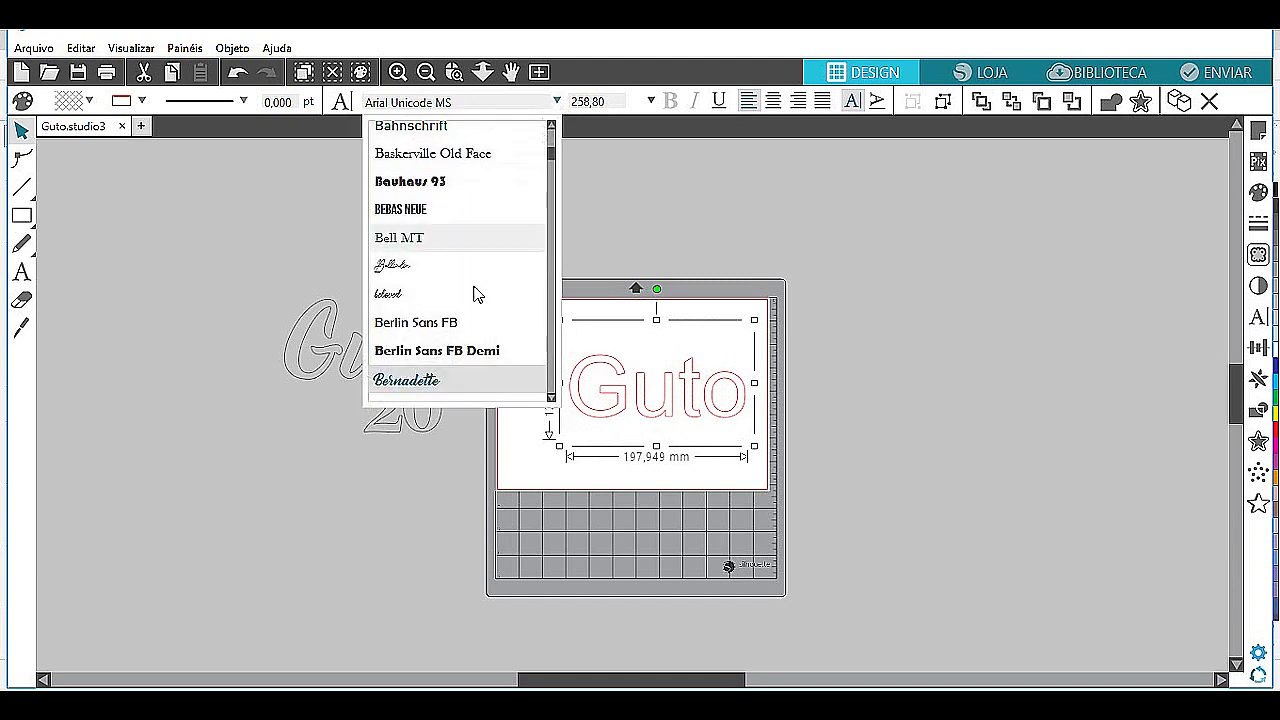
left_click(458, 382)
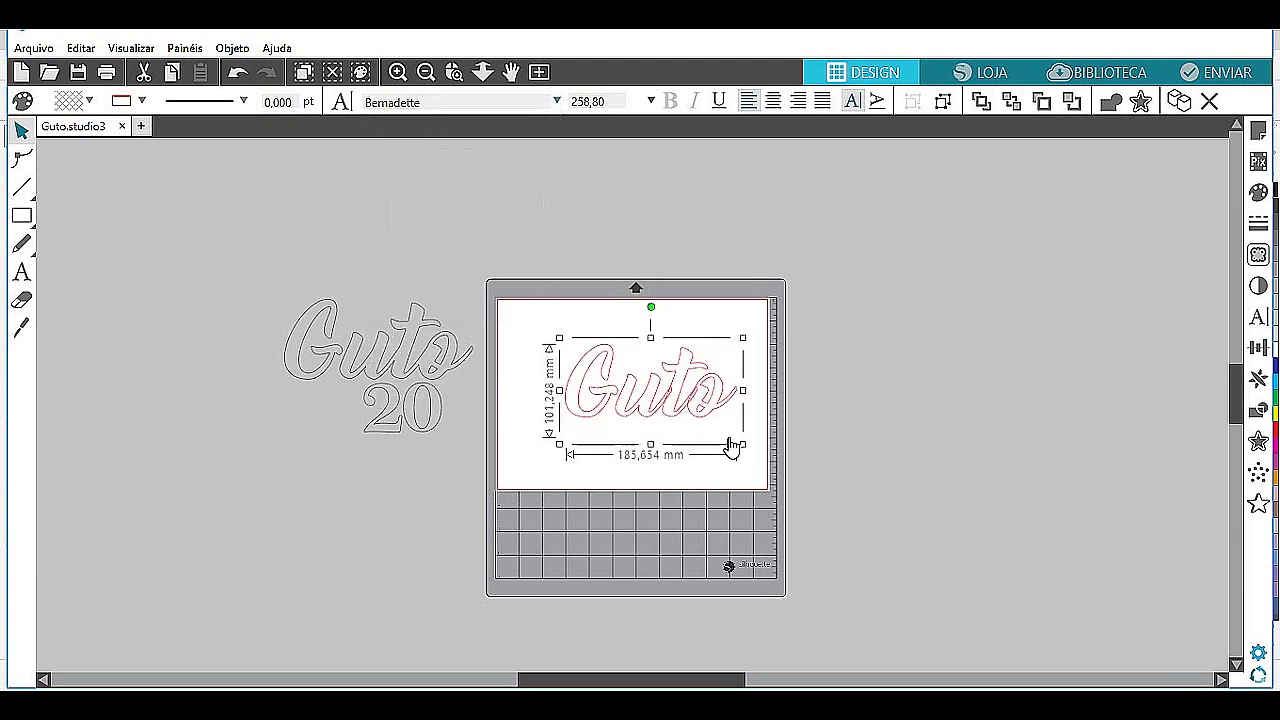
Enlarge the Bernadette name text to about 199 mm wide and weld its letters.
left_click_drag(745, 448, 757, 337)
left_click(812, 446)
left_click(1110, 100)
left_click(826, 272)
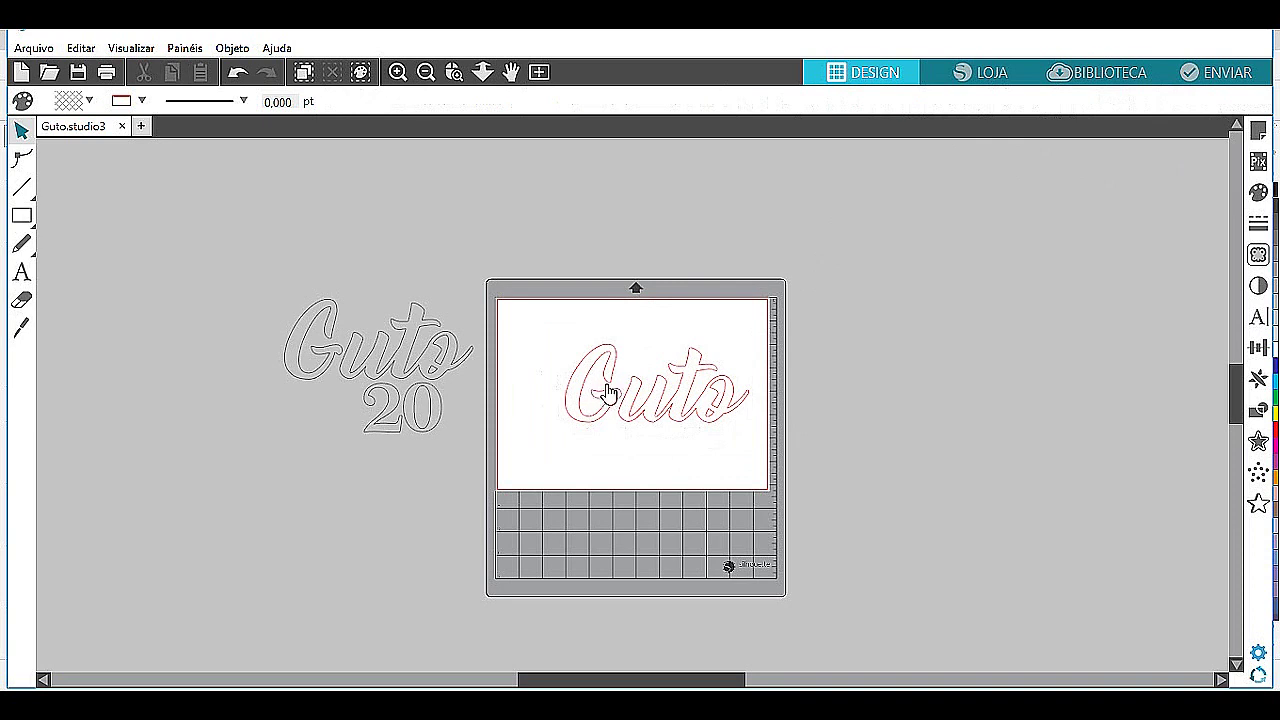
Group the welded letters and move the group up and slightly left on the page.
left_click(668, 346)
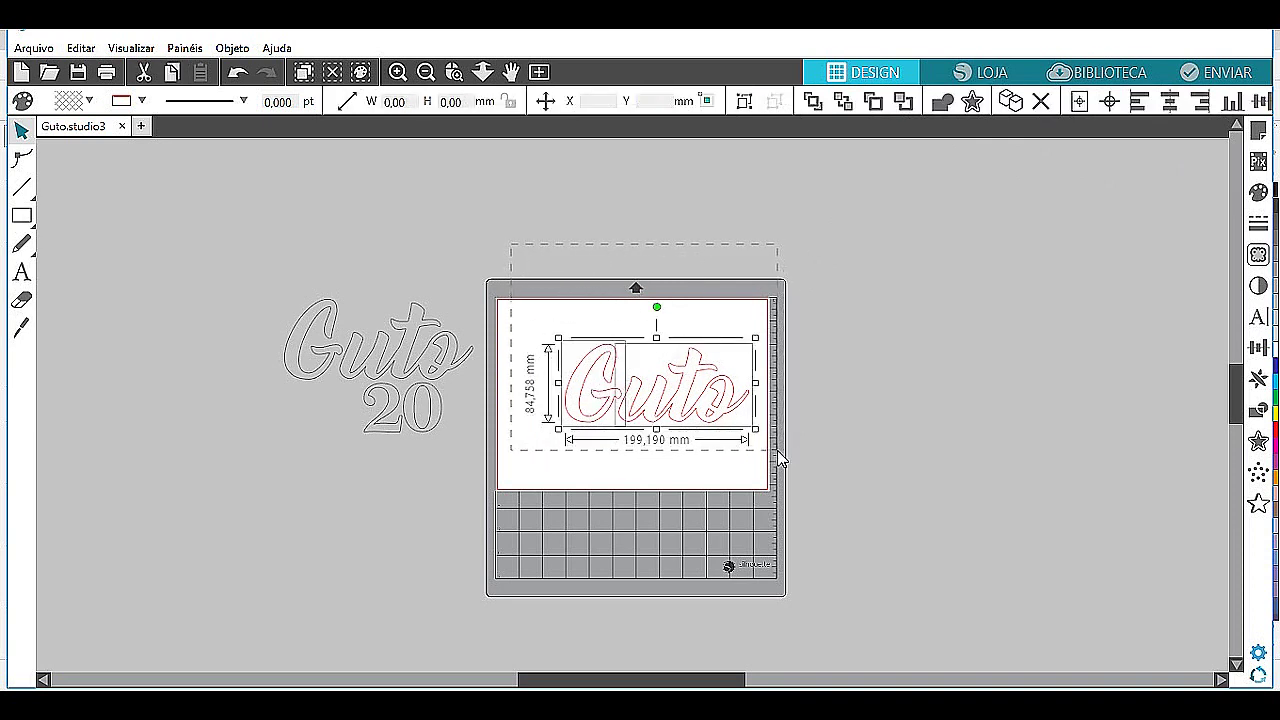
left_click(742, 100)
mouse_move(668, 374)
left_mouse_down()
mouse_move(658, 345)
mouse_move(660, 372)
left_mouse_up()
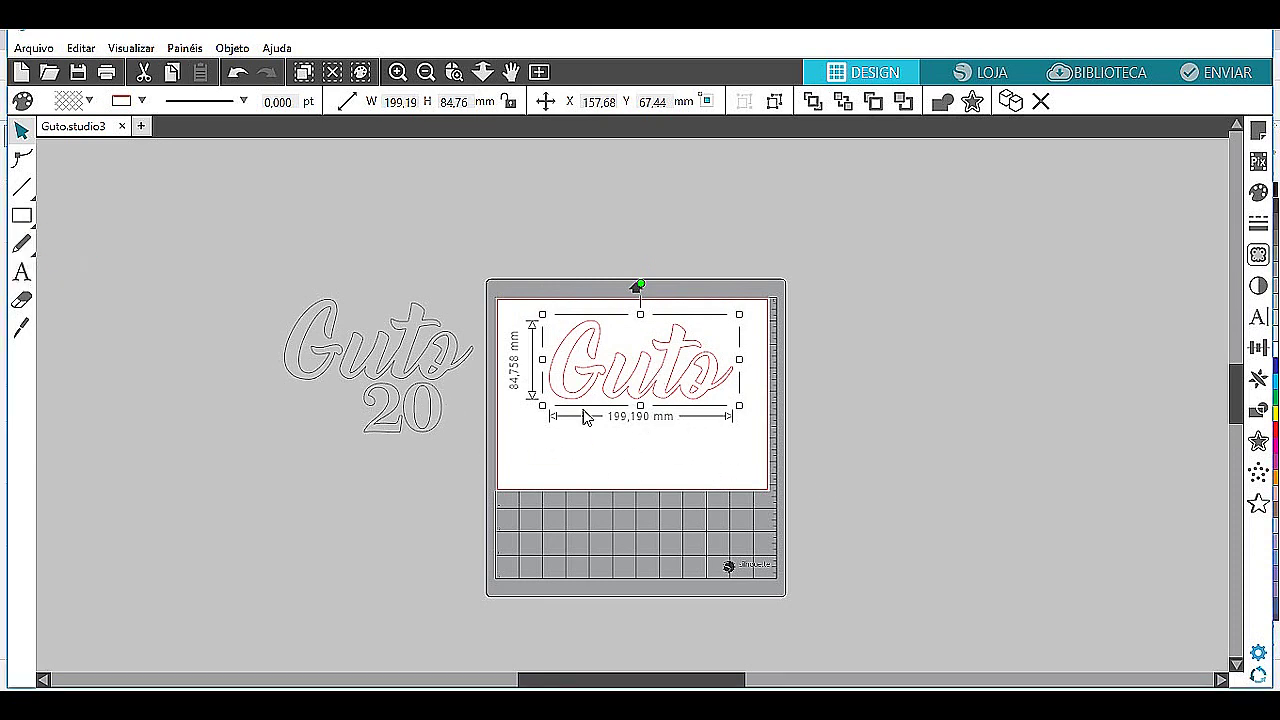
Create a 4 mm offset with rounded corners around the welded name lettering.
left_click(645, 441)
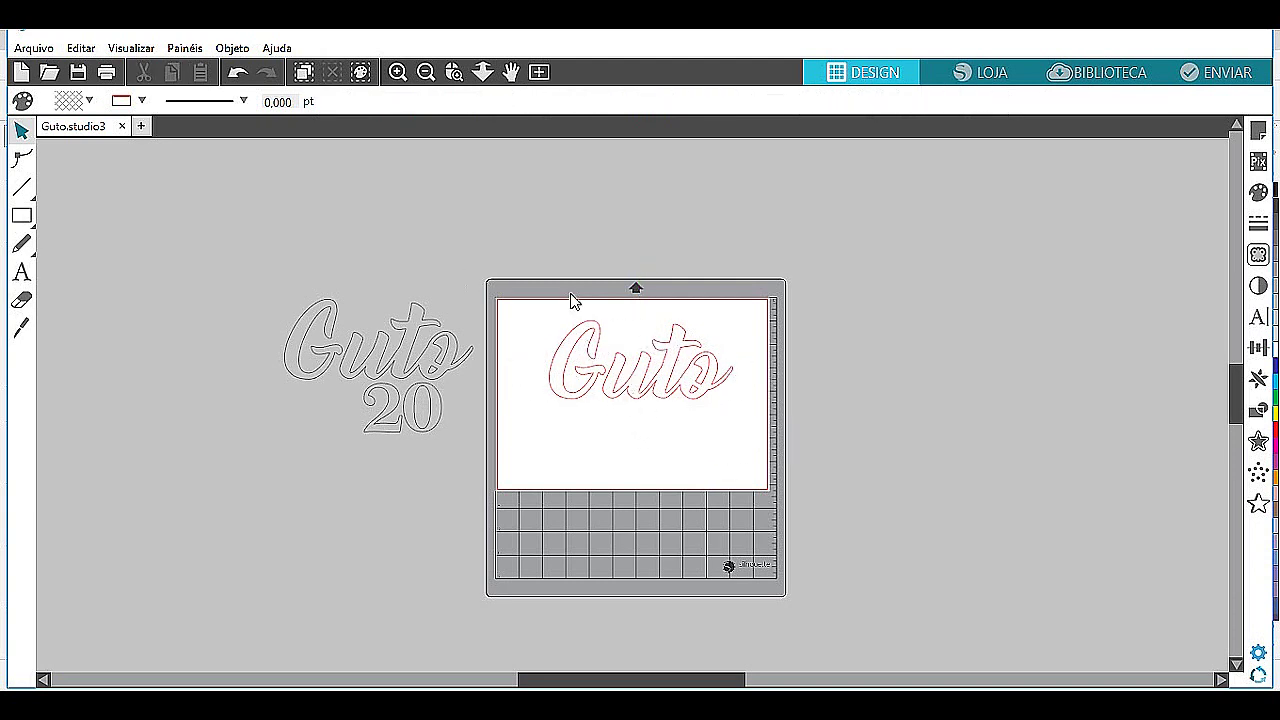
left_click(667, 387)
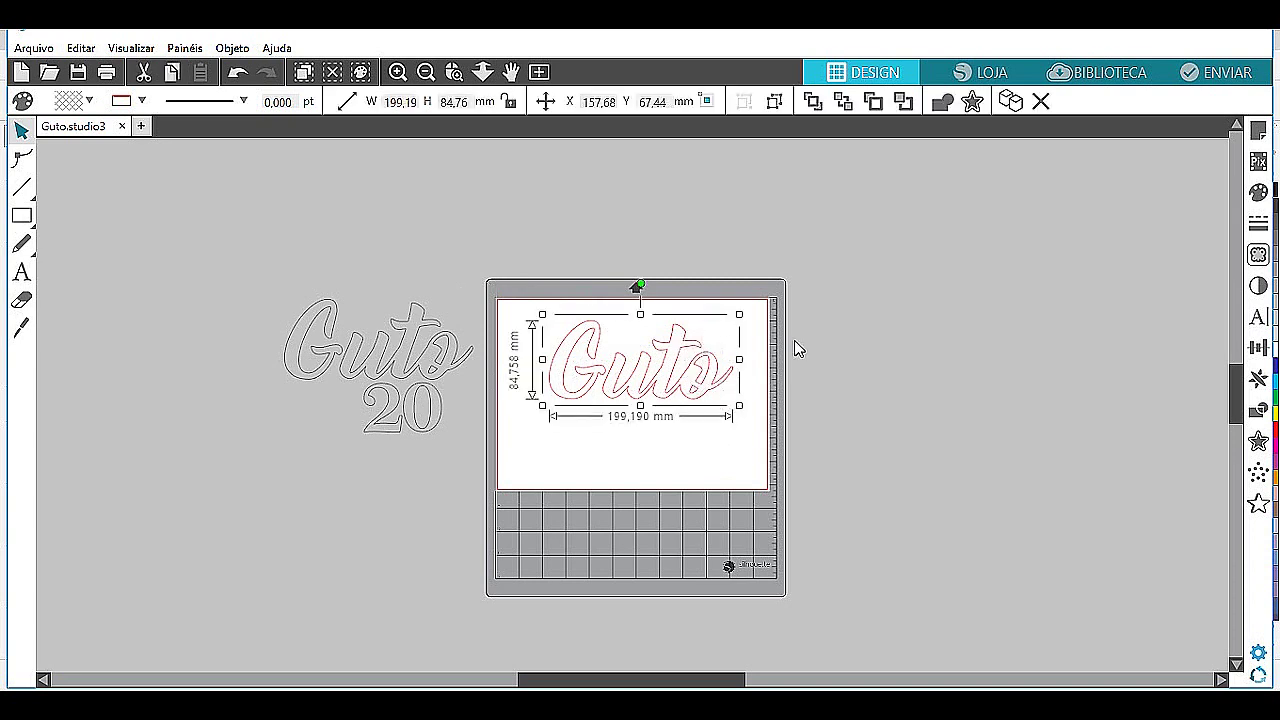
left_click(970, 104)
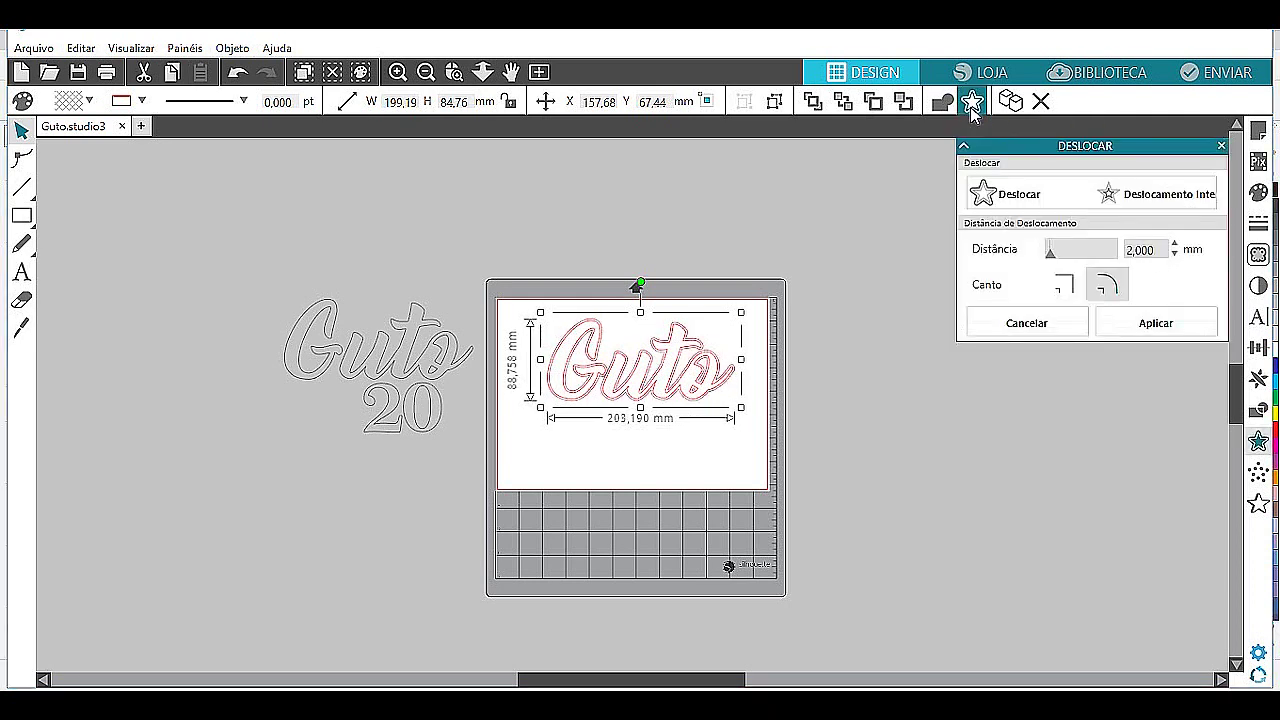
left_click(1107, 286)
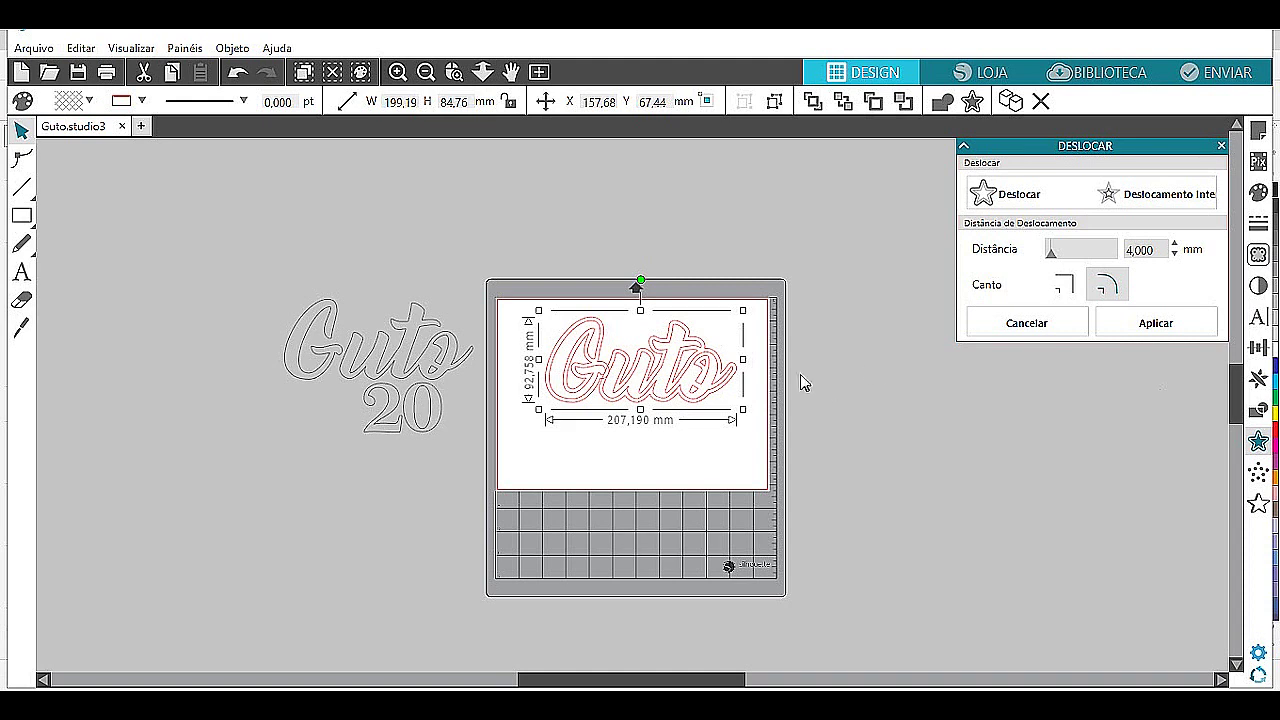
Move the original name lettering out of its offset contour to the free area below it on the page.
left_click(708, 390)
left_click_drag(716, 403, 705, 479)
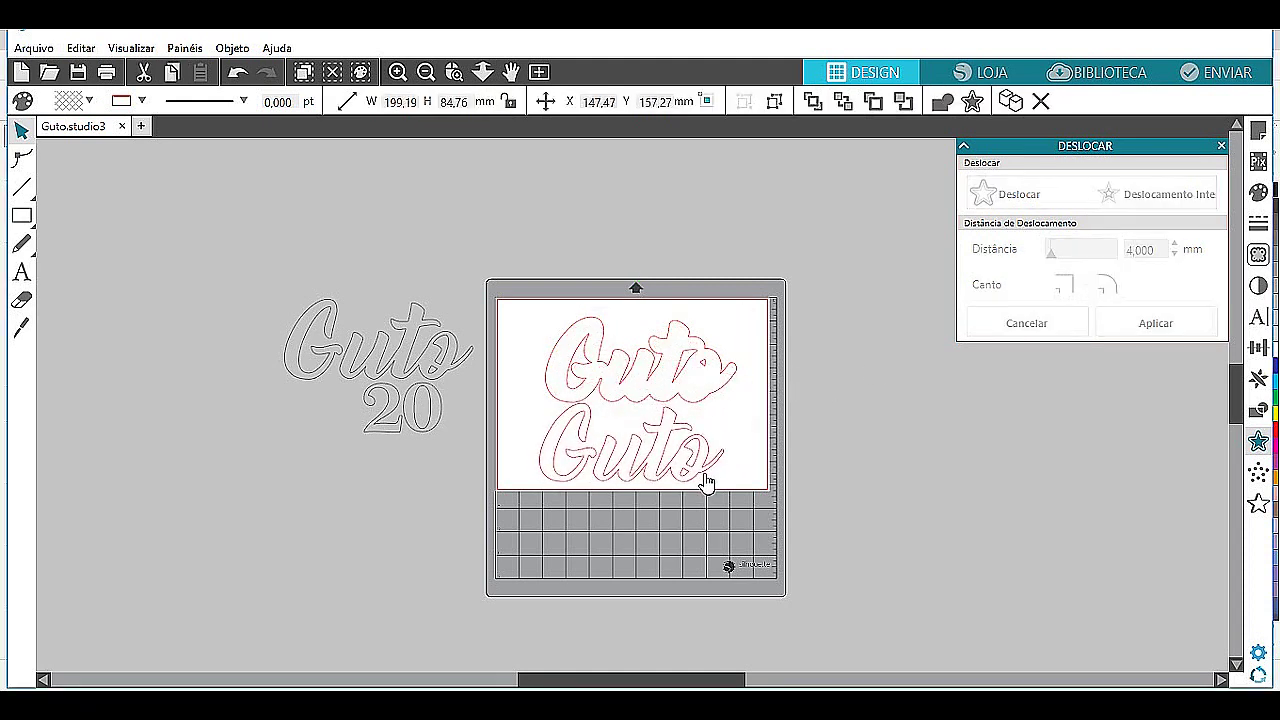
left_click(745, 402)
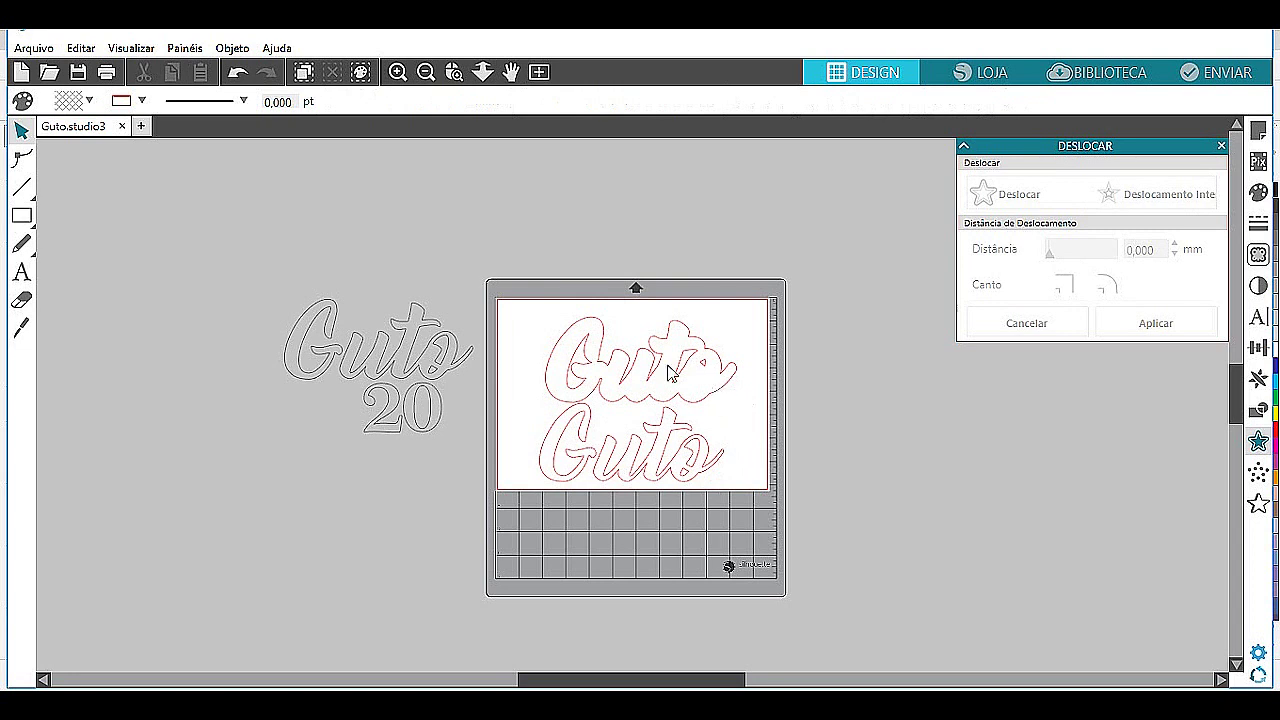
left_click(660, 362)
left_click(660, 405)
left_click(655, 430)
left_click(706, 397)
left_click_drag(655, 430, 649, 460)
left_click(666, 463)
left_click(649, 460)
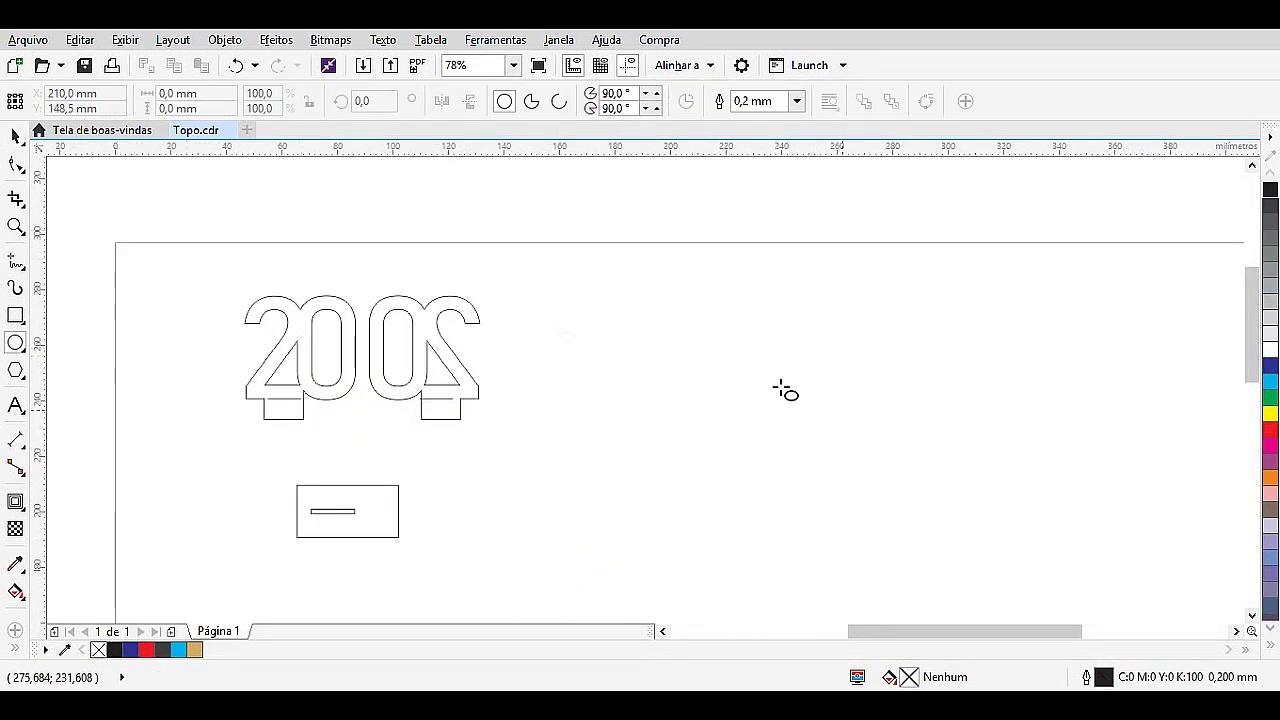
In CorelDRAW's Topo.cdr, add the text 20 beside the outlined numbers and enlarge it to about 50 mm wide.
left_click(15, 136)
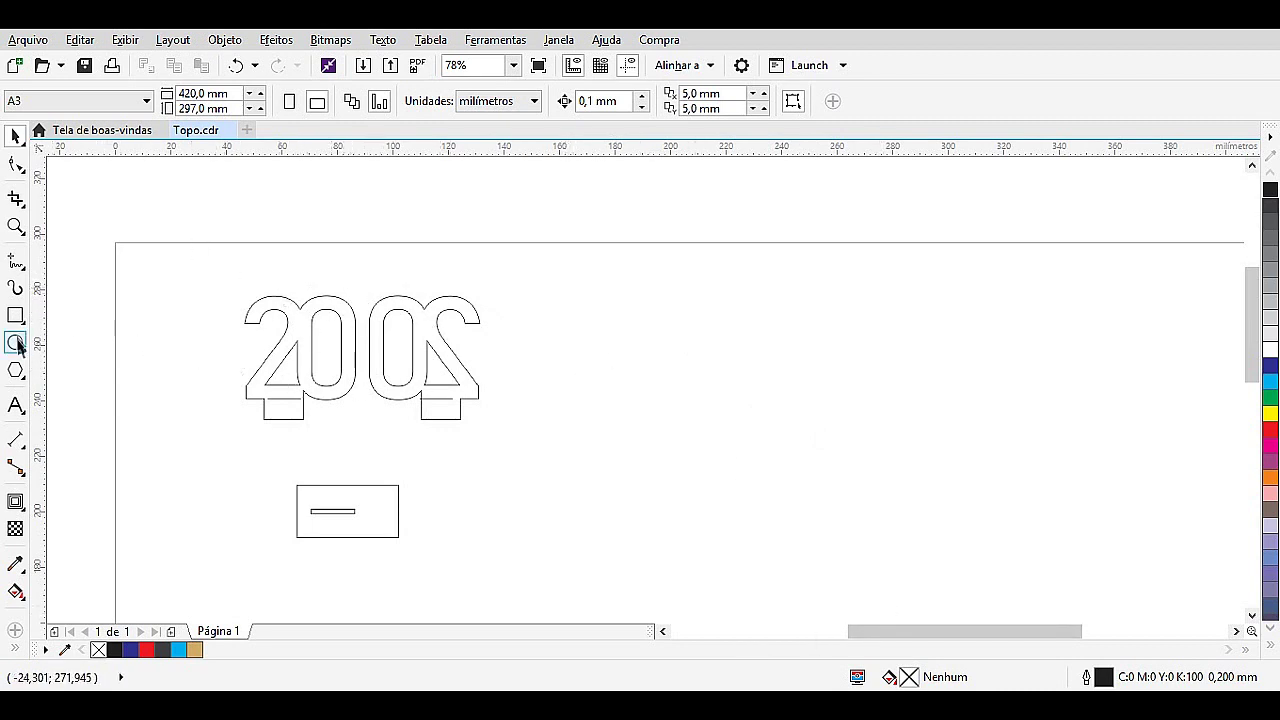
left_click(16, 405)
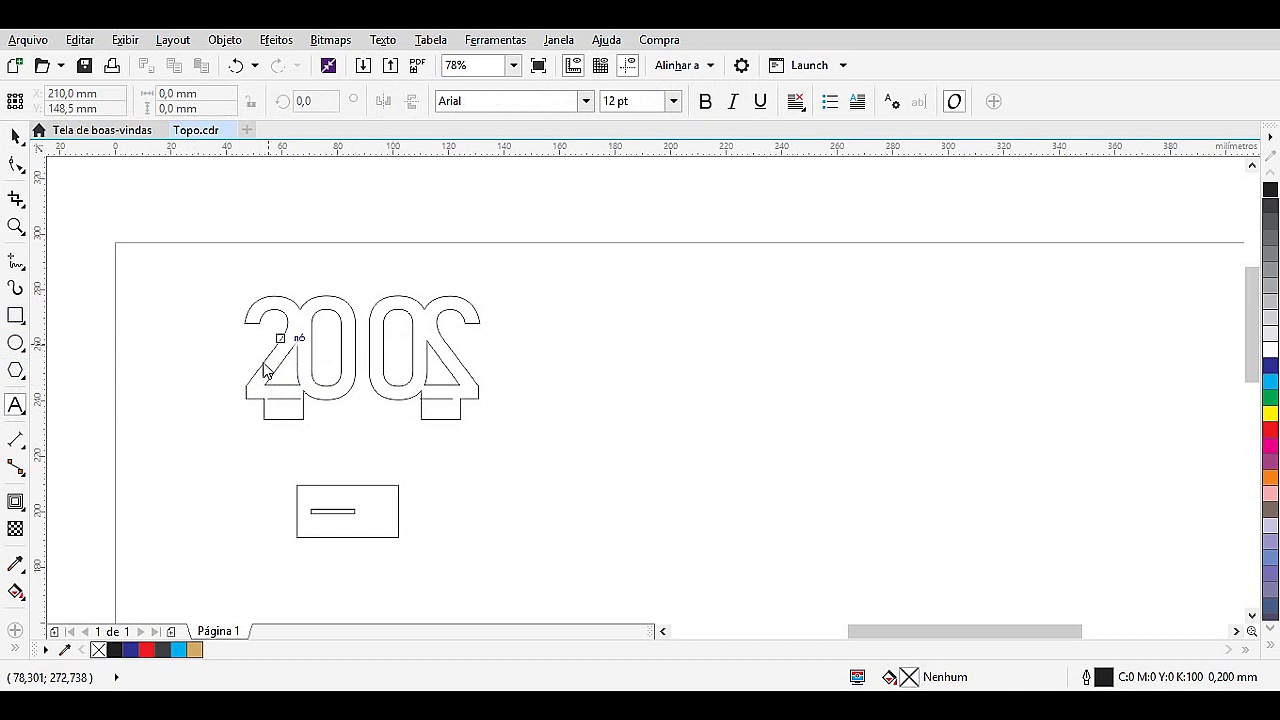
left_click(607, 316)
type("20")
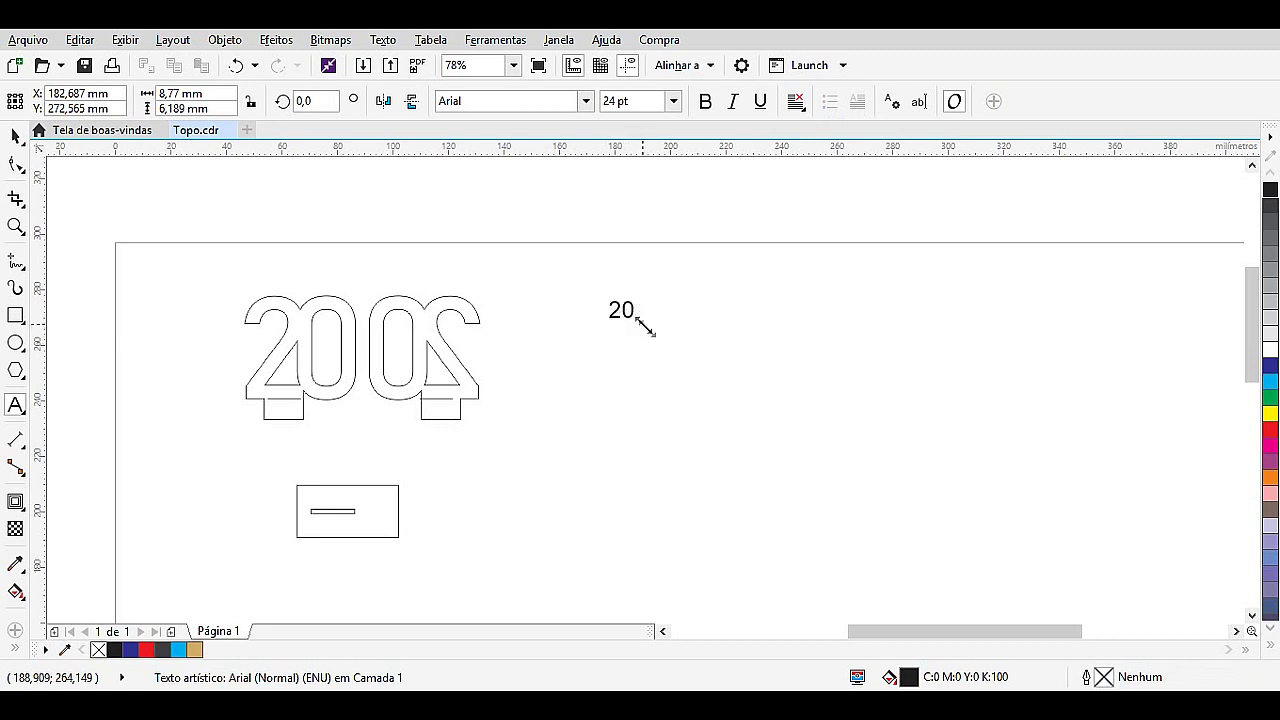
left_click_drag(641, 324, 773, 458)
Try the Arial Black font on the 20 text and return it to Arial.
left_click(662, 345)
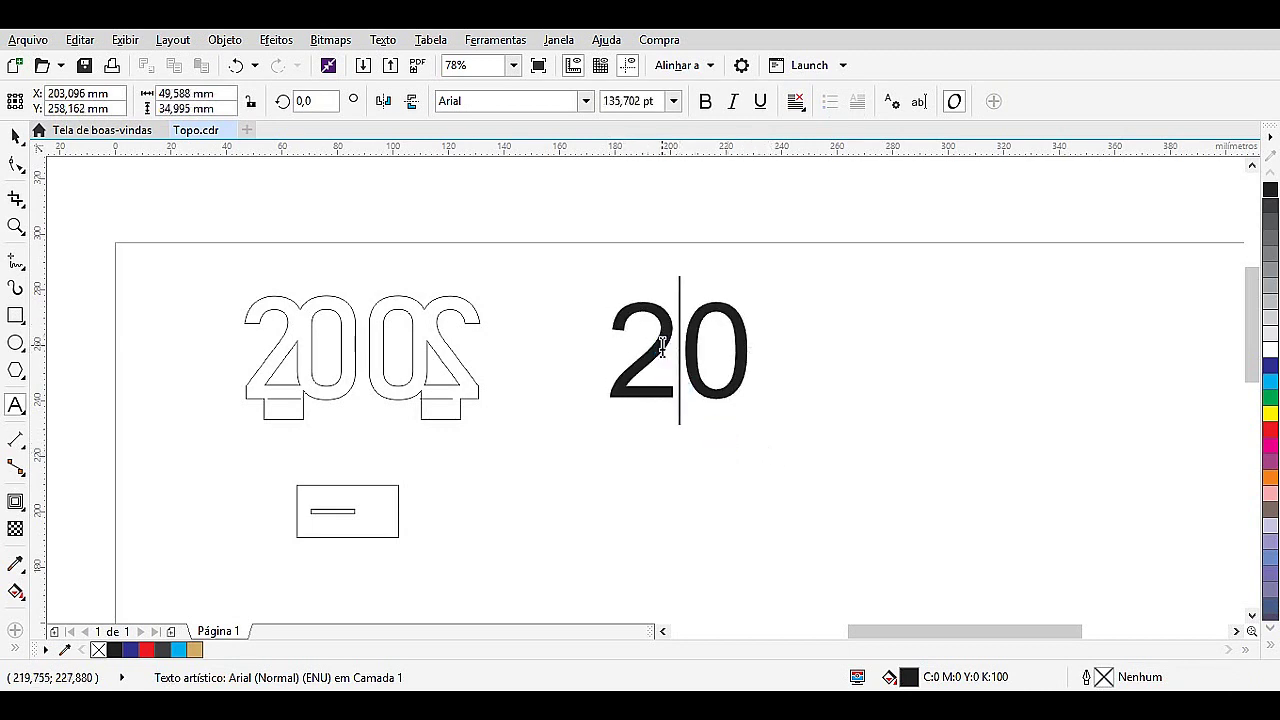
double_click(657, 336)
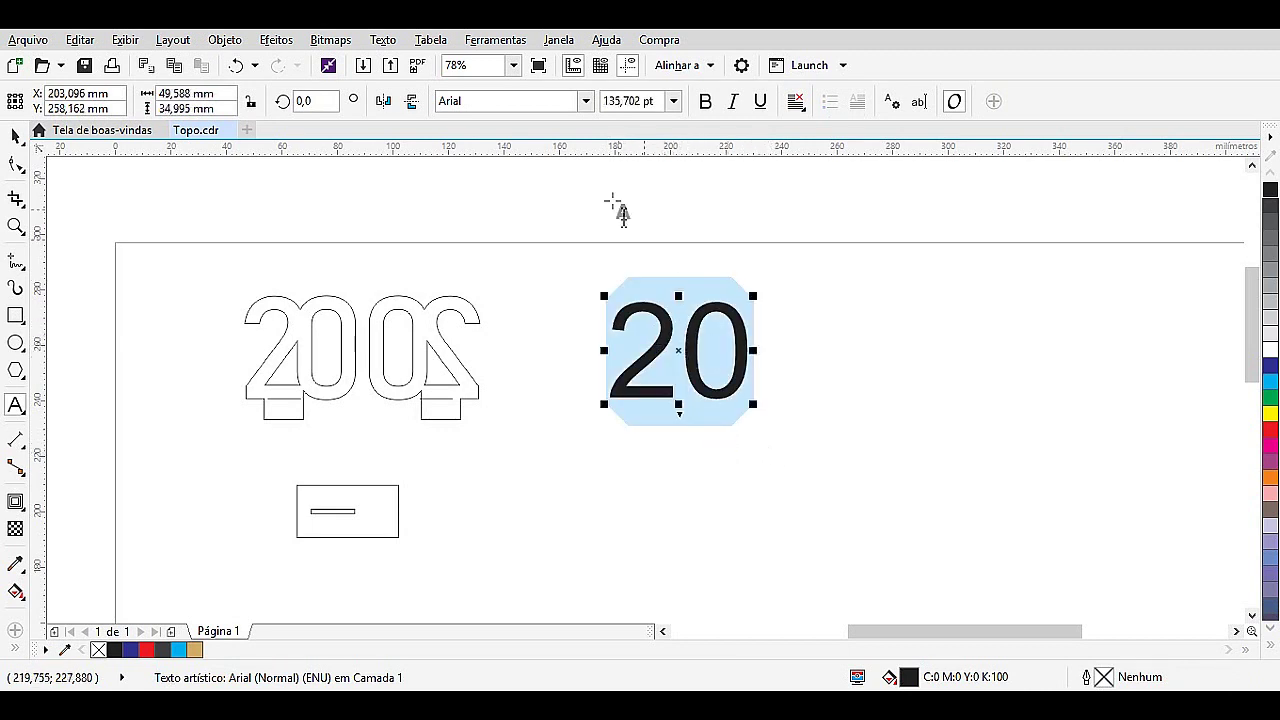
left_click(585, 101)
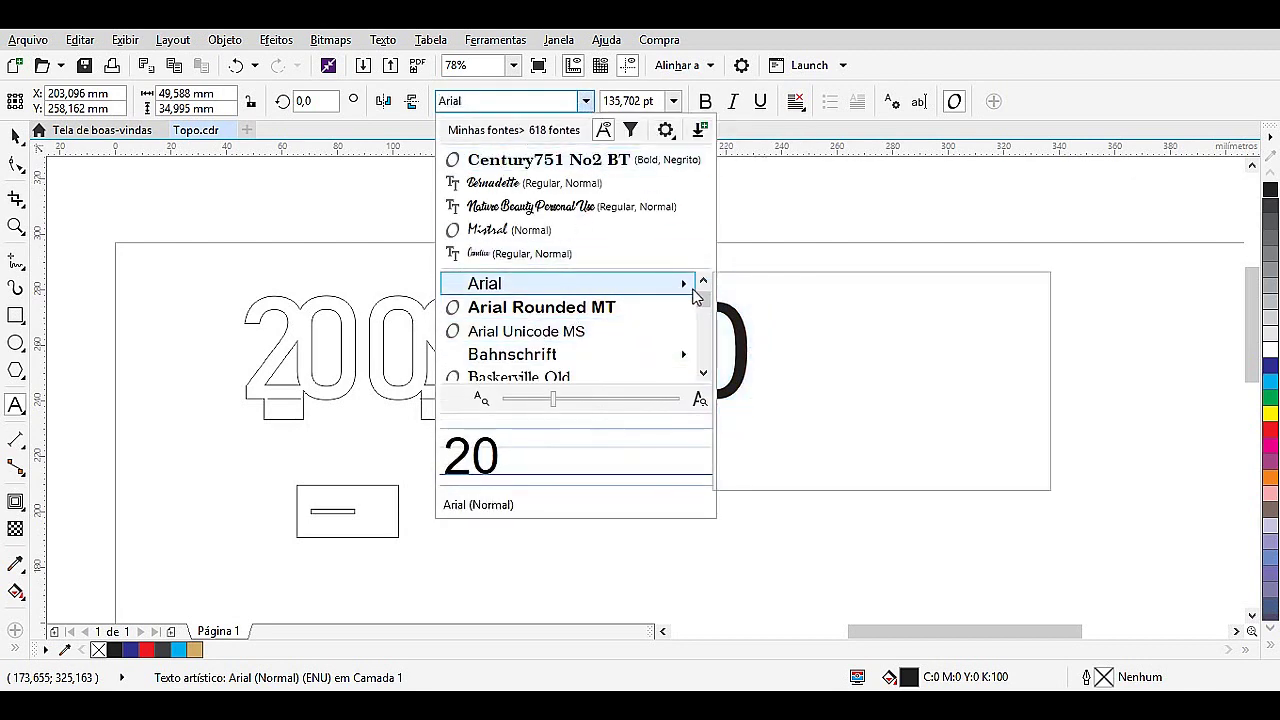
mouse_move(689, 289)
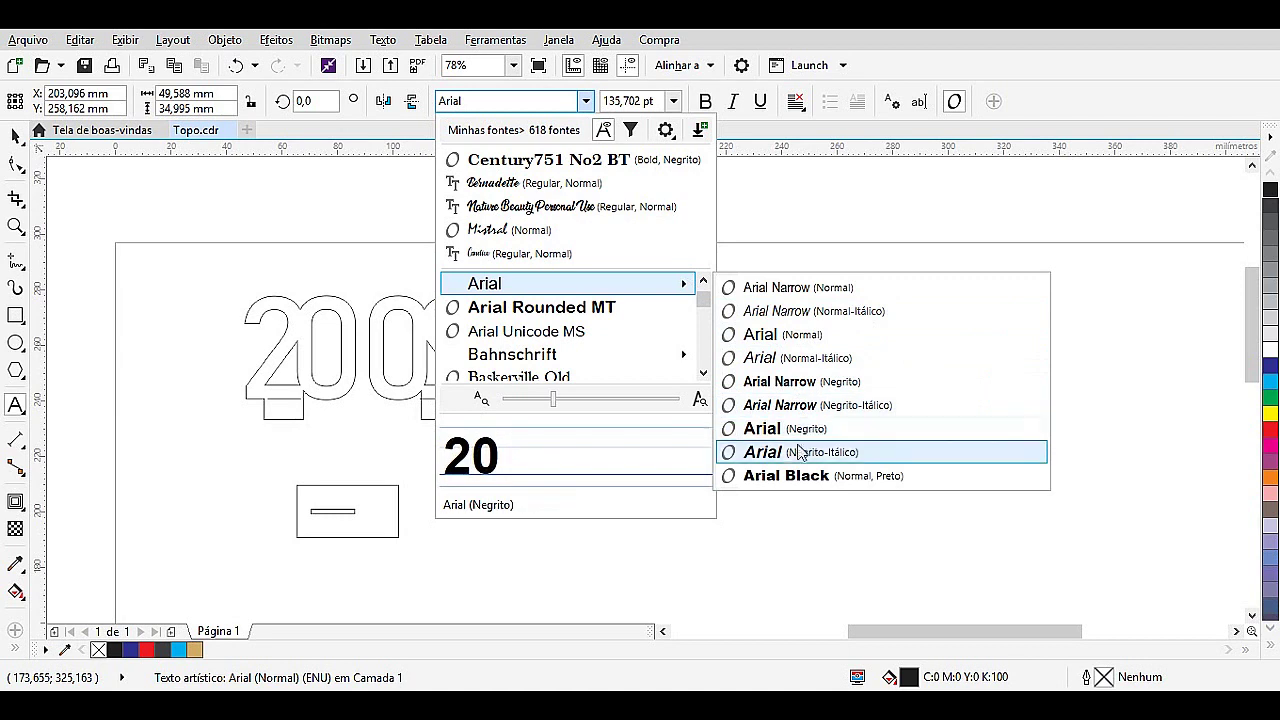
left_click(789, 477)
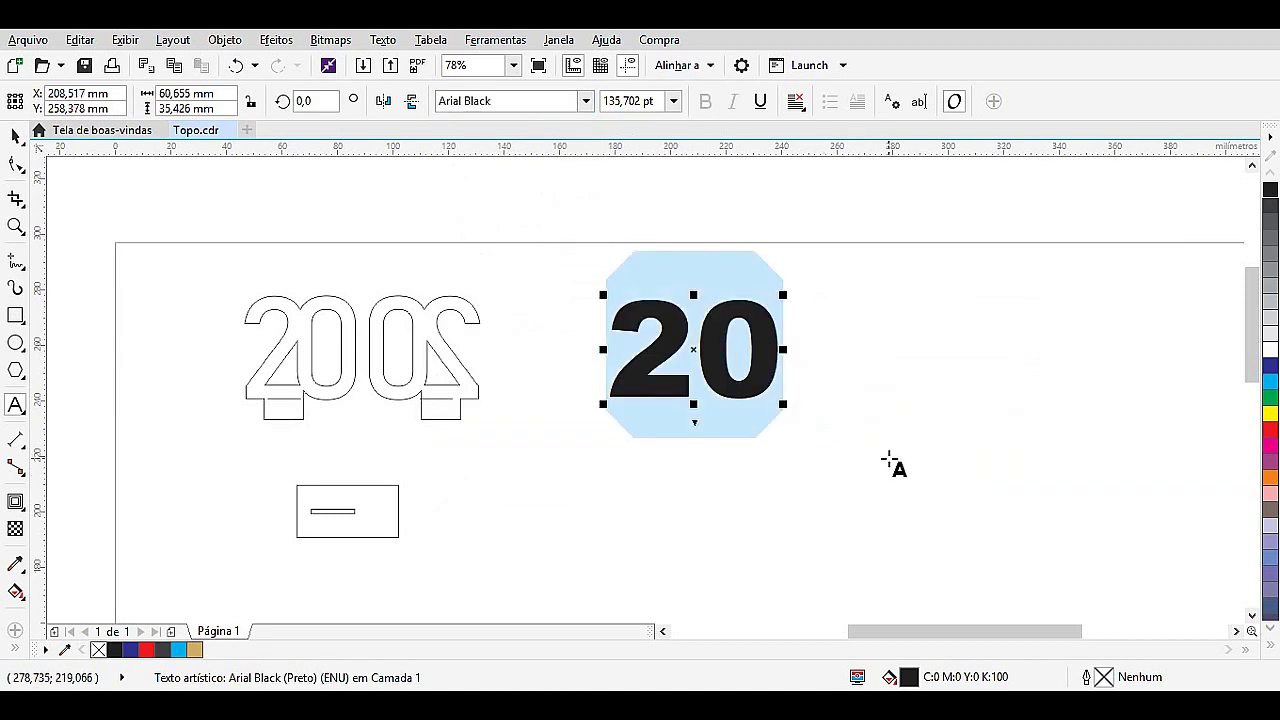
left_click(662, 631)
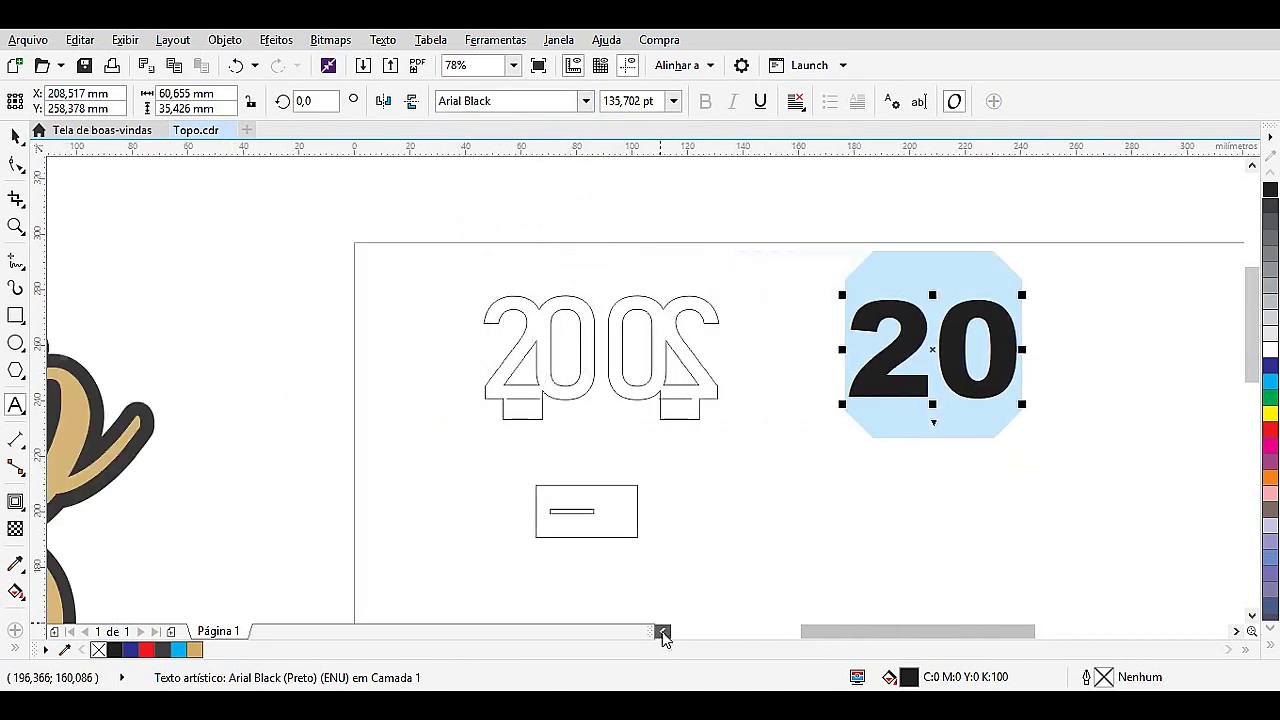
left_click(585, 101)
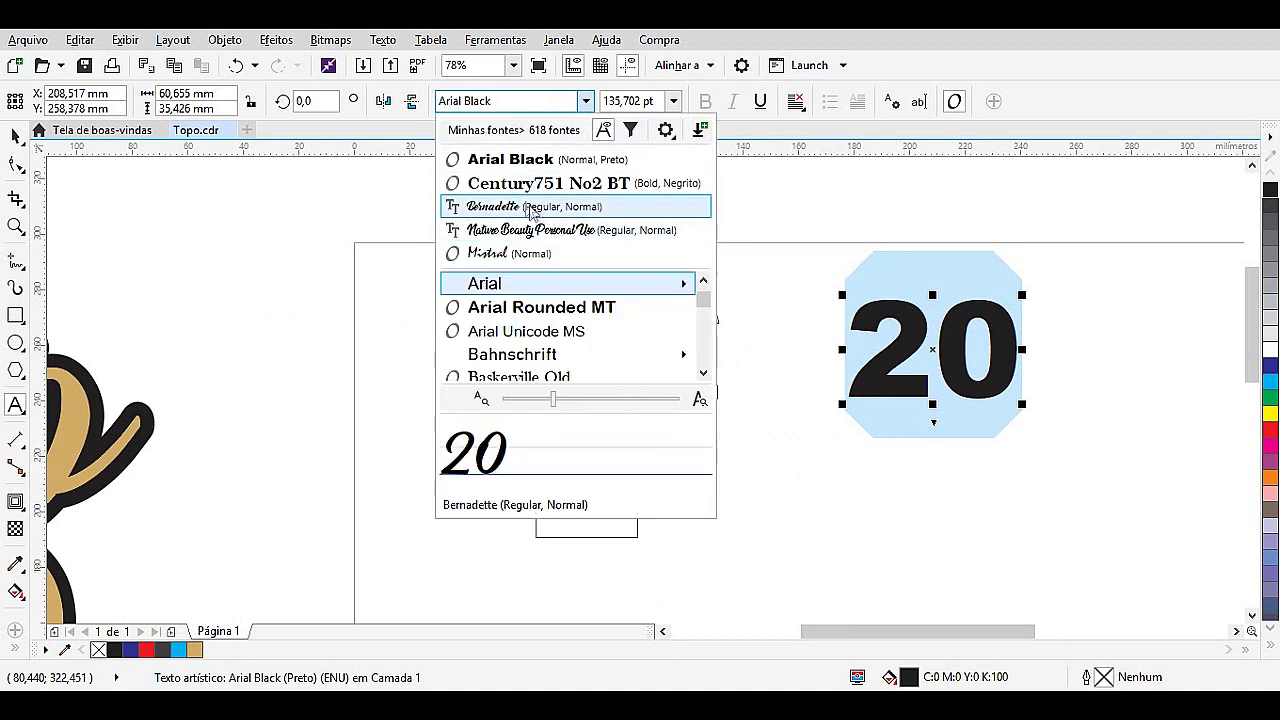
left_click(686, 288)
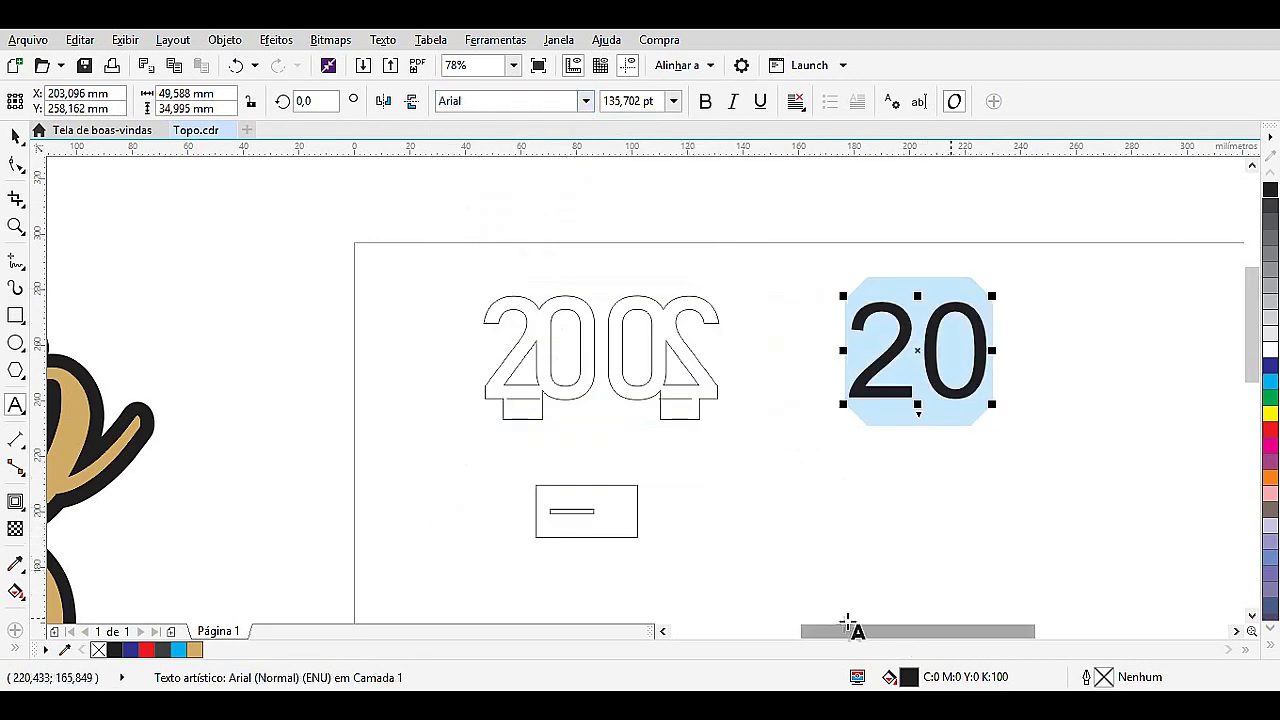
Set the 20 text's font to Arial Narrow bold (Negrito).
left_click_drag(1250, 330, 1245, 276)
left_click(584, 101)
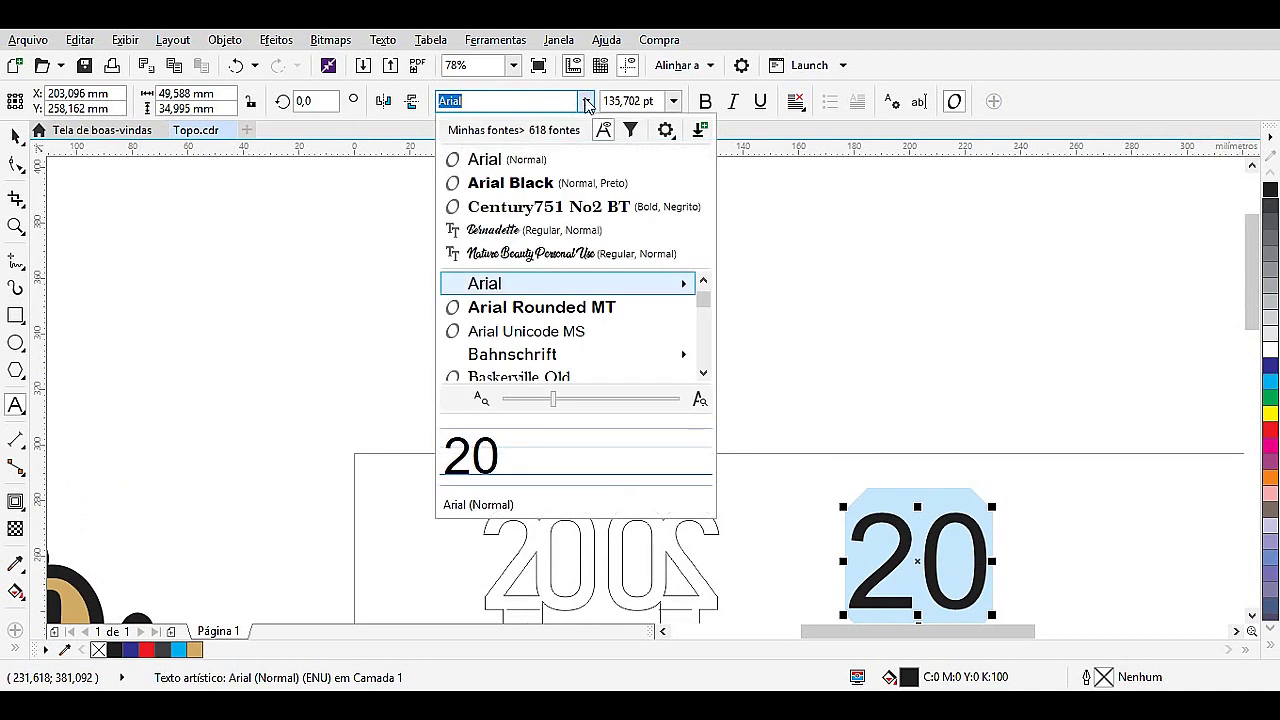
mouse_move(611, 286)
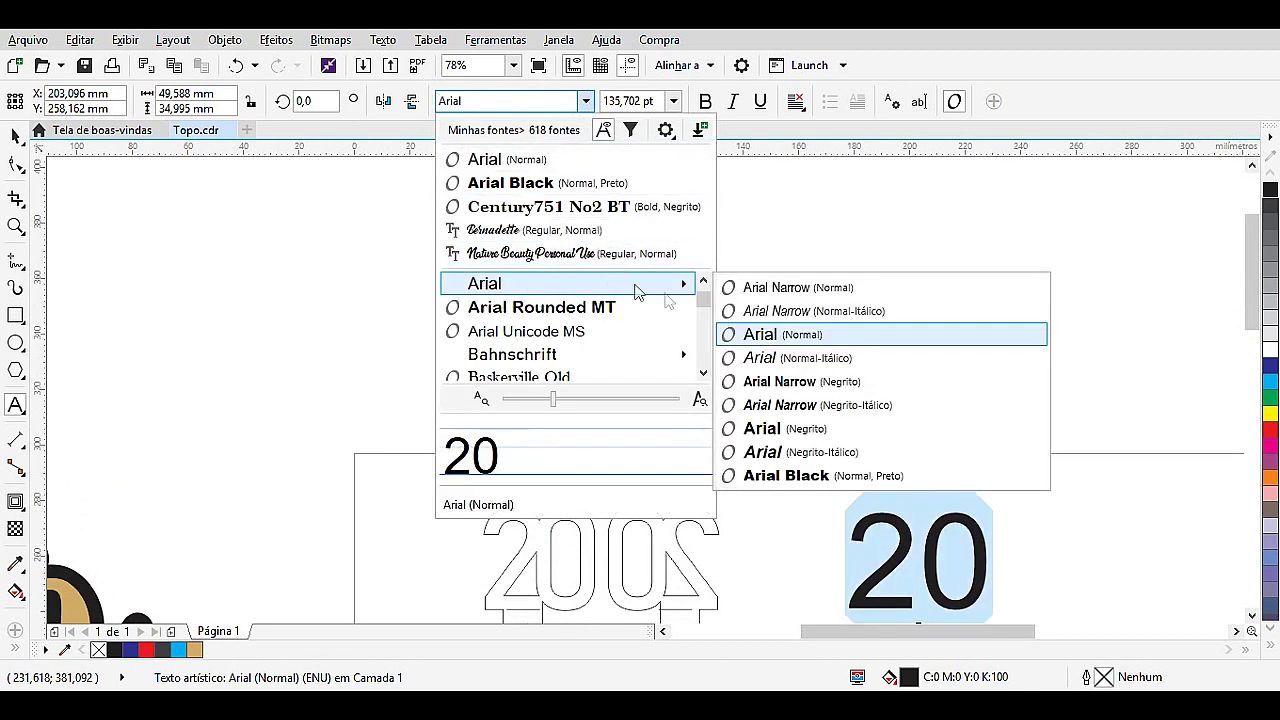
left_click(784, 382)
left_click(1251, 615)
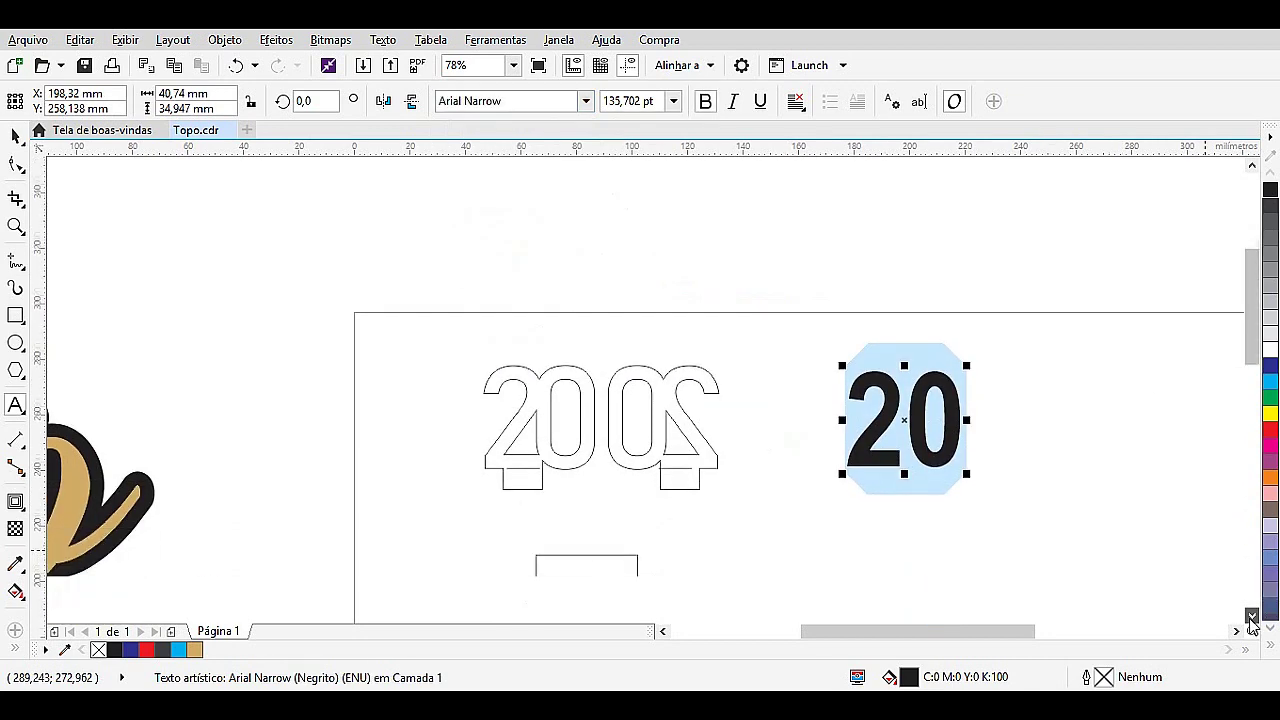
Move the 20 text slightly up and left, and enlarge it to about 48 mm wide.
left_click(15, 135)
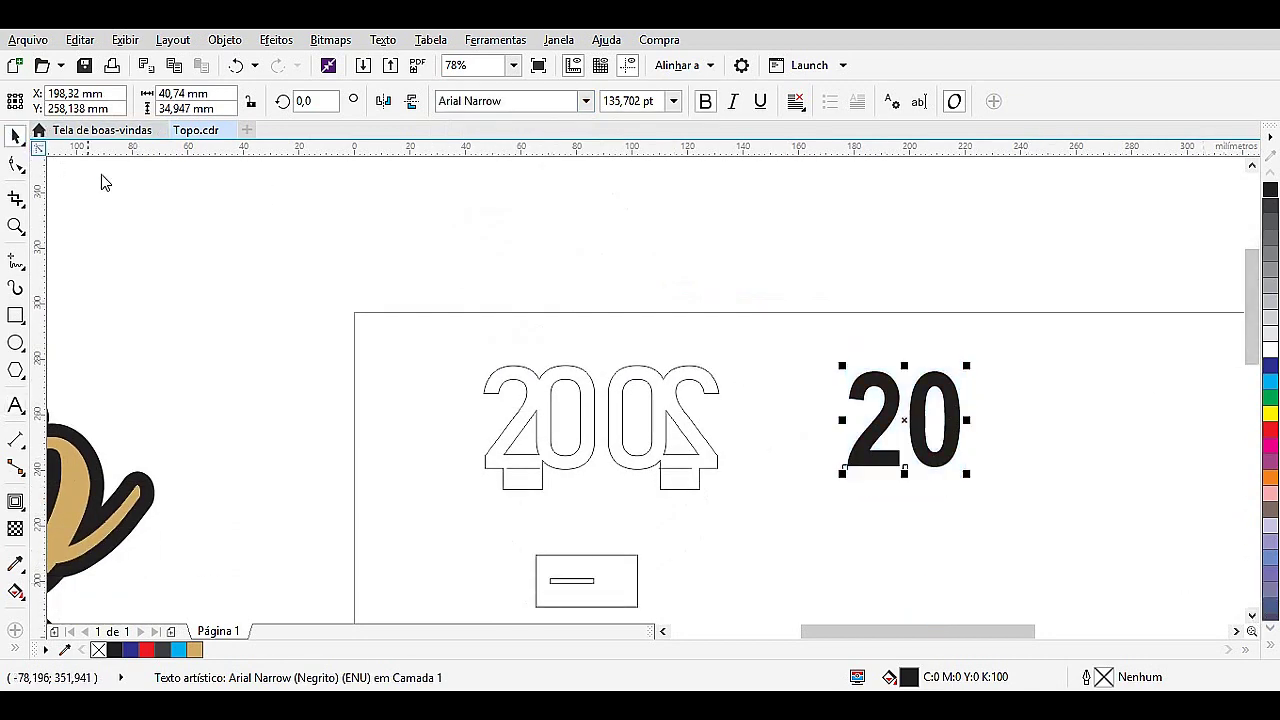
left_click(978, 484)
left_click_drag(893, 425, 856, 407)
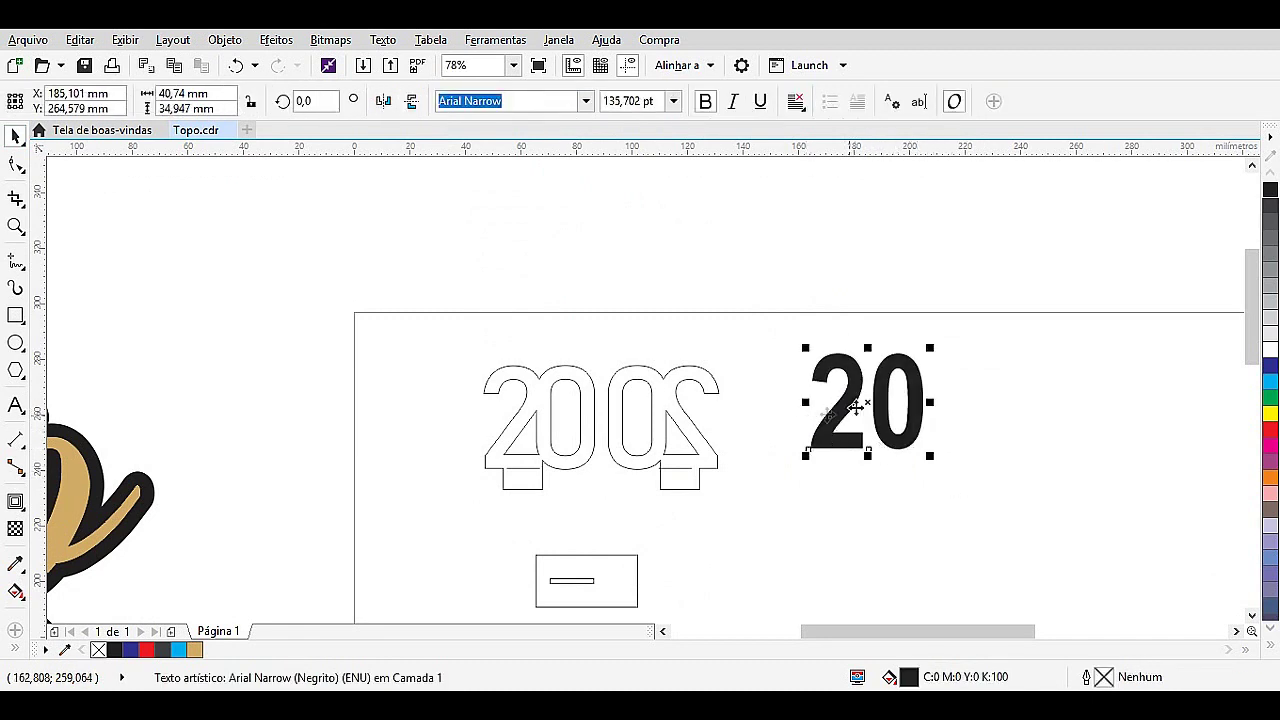
left_click_drag(930, 455, 961, 473)
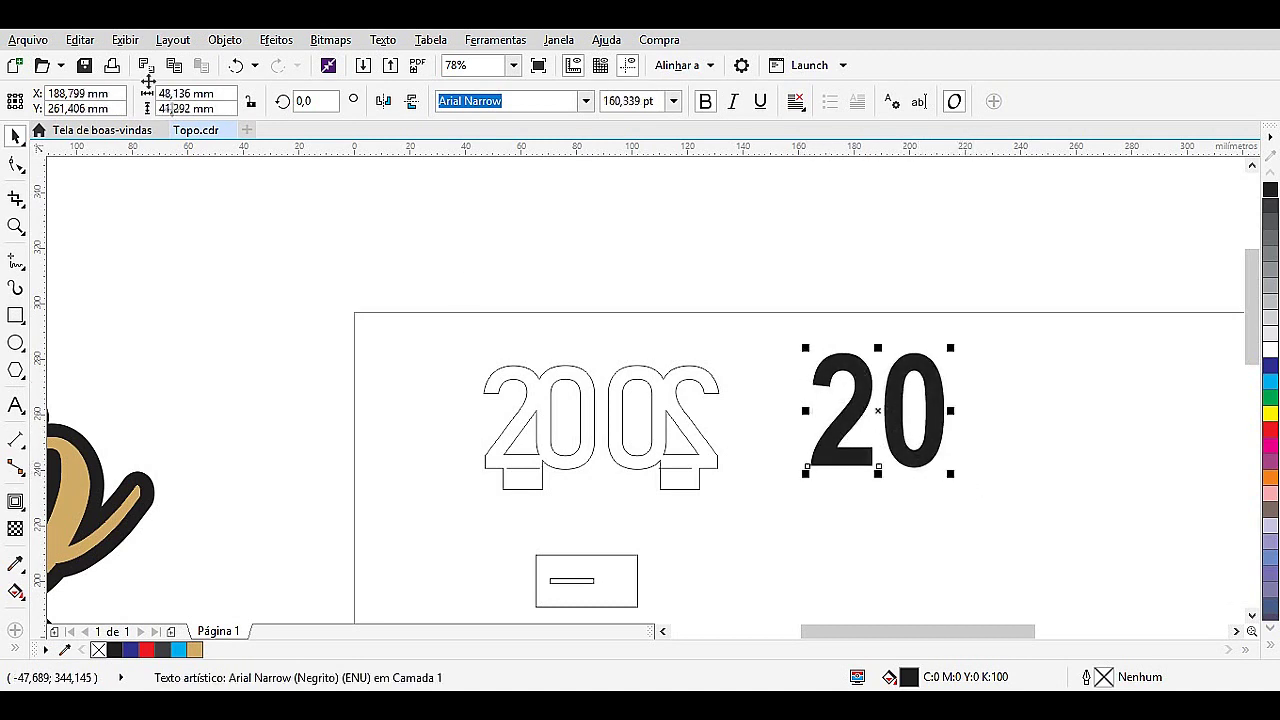
Enlarge the 20 text proportionally to about 50.5 × 43.3 mm.
left_click_drag(949, 469, 957, 479)
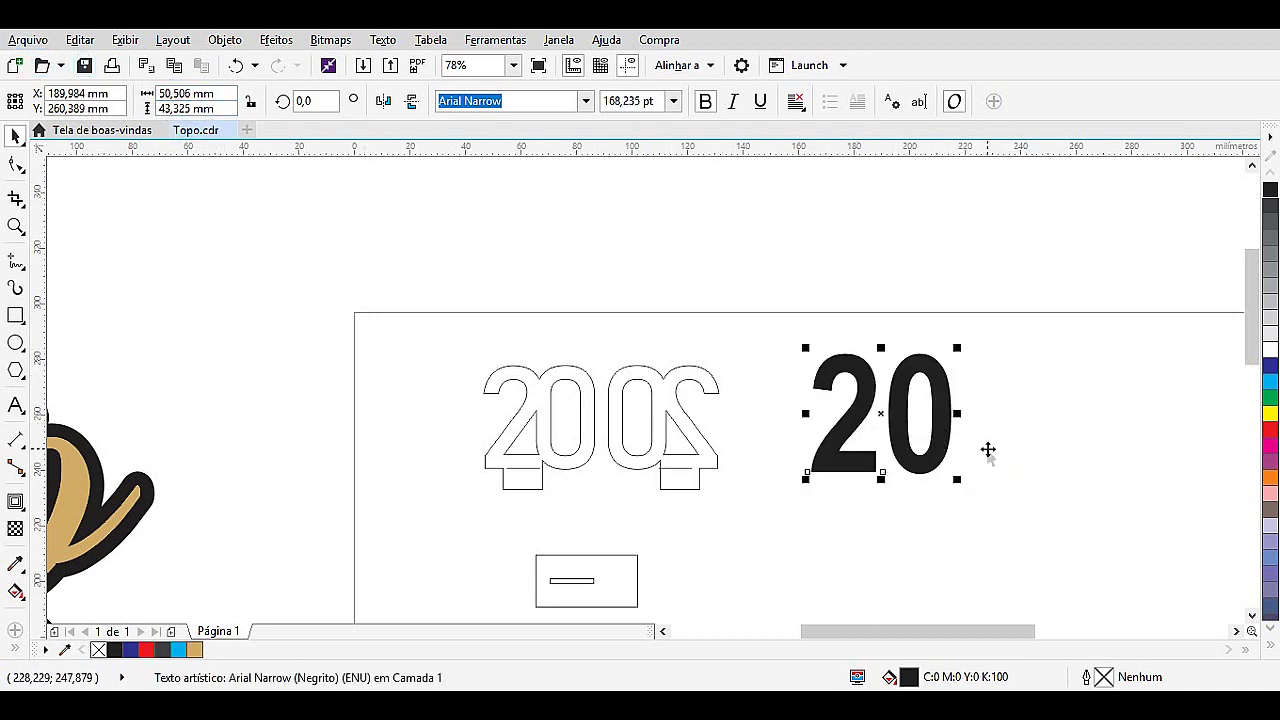
left_click(1003, 498)
left_click(934, 468)
left_click(934, 466)
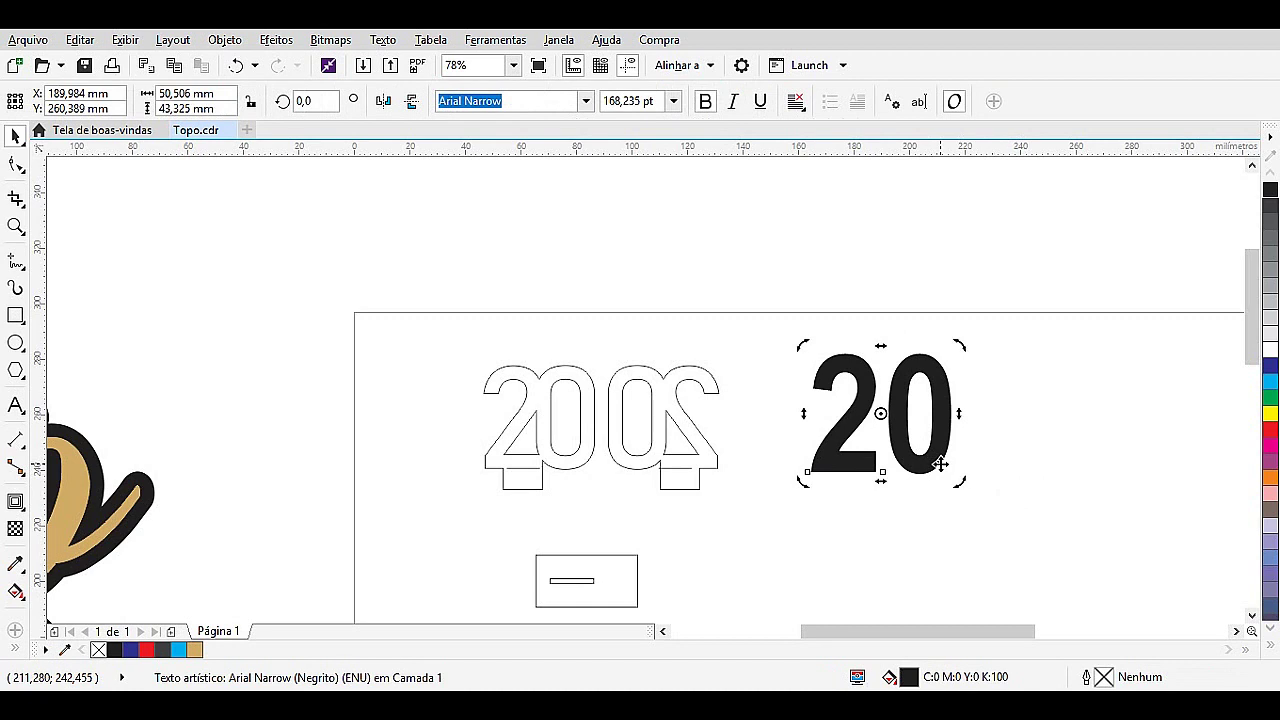
Give the 20 text no fill and a black outline, and move it closer to the outlined numerals beside it.
left_click(1271, 658)
left_click(1205, 174)
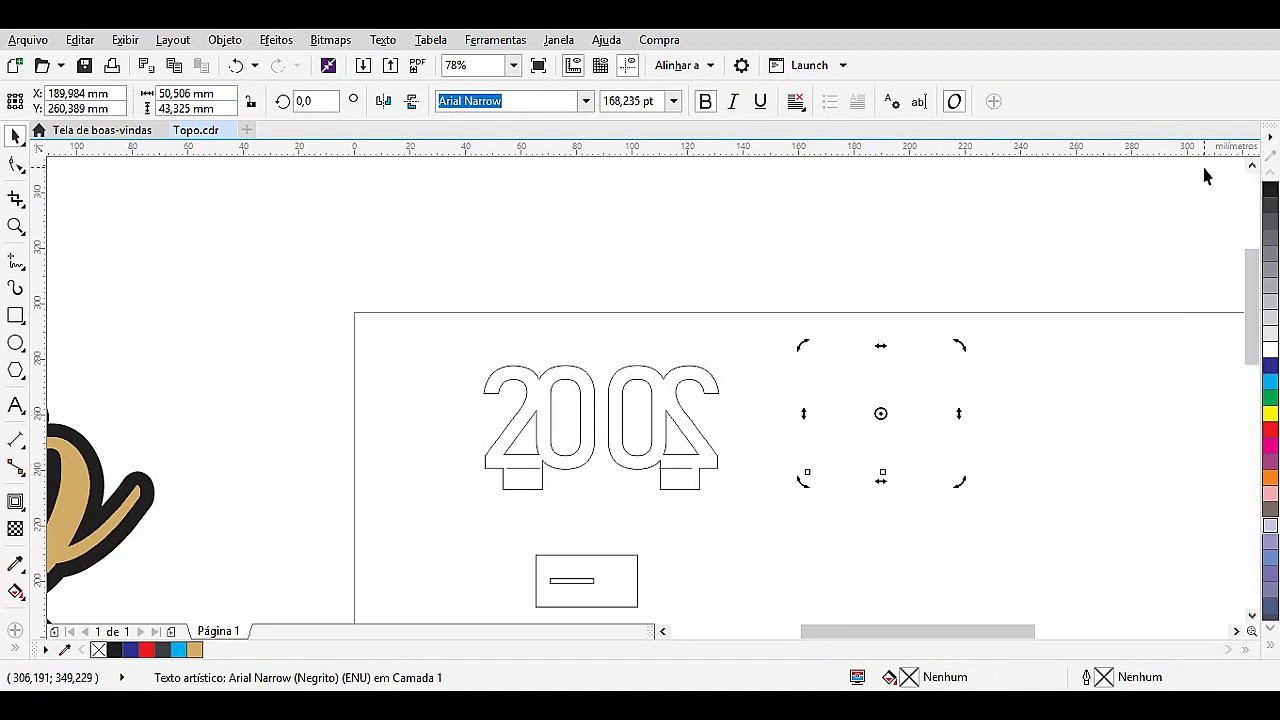
right_click(1271, 192)
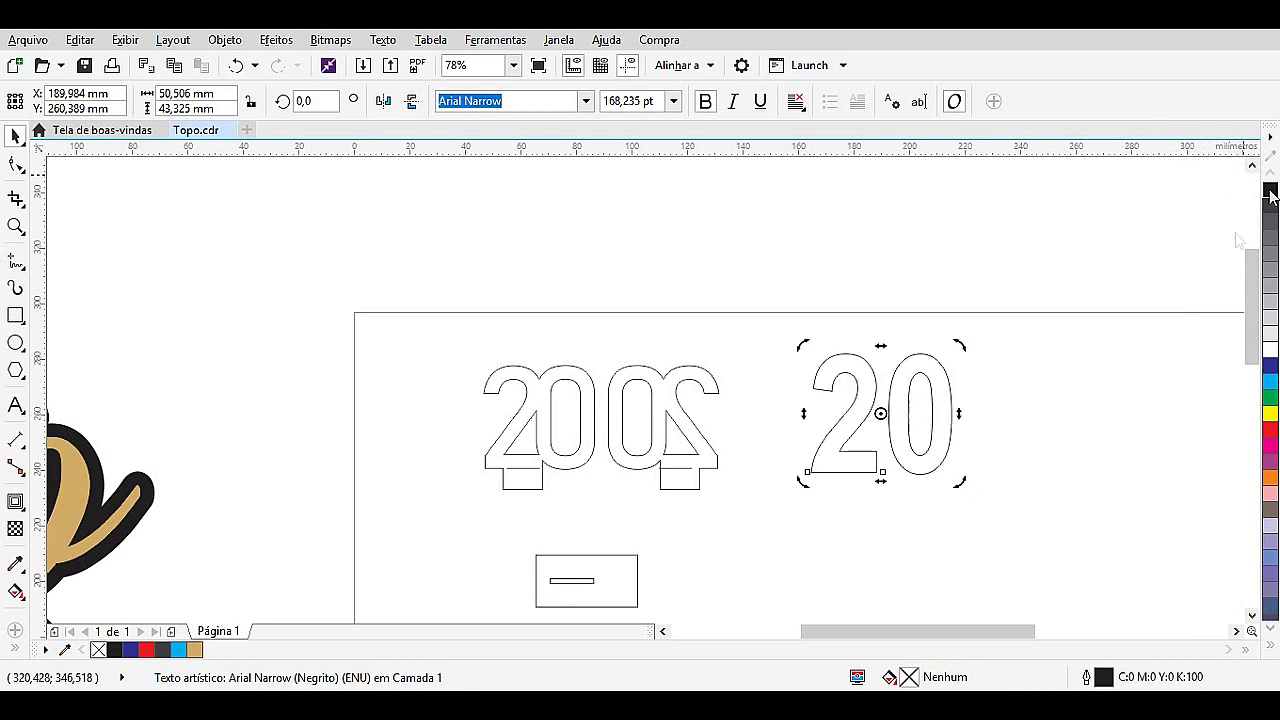
left_click(1115, 450)
left_click_drag(1000, 490, 794, 309)
left_click_drag(908, 443, 866, 450)
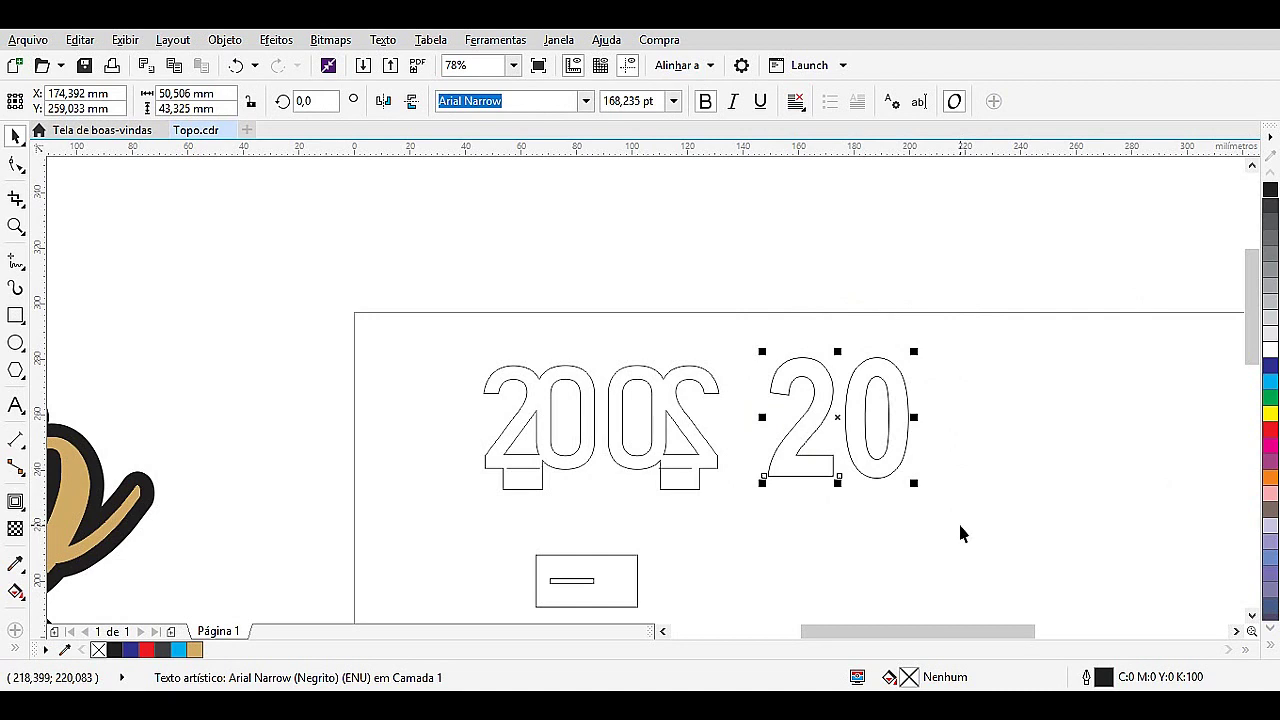
Convert the 20 text to curves and break it apart into separate contours.
key("ctrl+q")
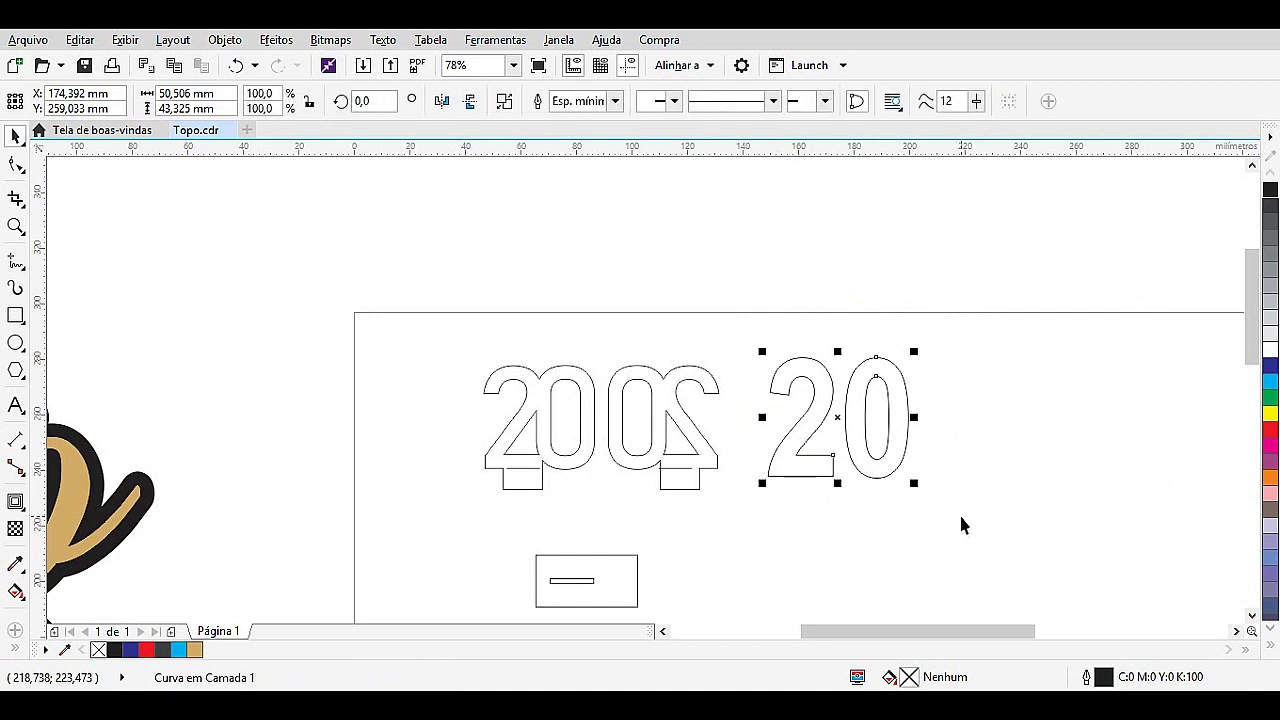
key("ctrl+k")
left_click(965, 518)
left_click(829, 474)
mouse_move(791, 423)
left_mouse_down()
mouse_move(775, 415)
mouse_move(791, 423)
left_mouse_up()
Nudge both contours of the zero left to X 182.139 mm so that the zero overlaps the 2.
left_click_drag(922, 497, 840, 308)
key("Left")
key("Left")
key("Left")
key("Left")
key("Left")
key("Left")
key("Left")
key("Left")
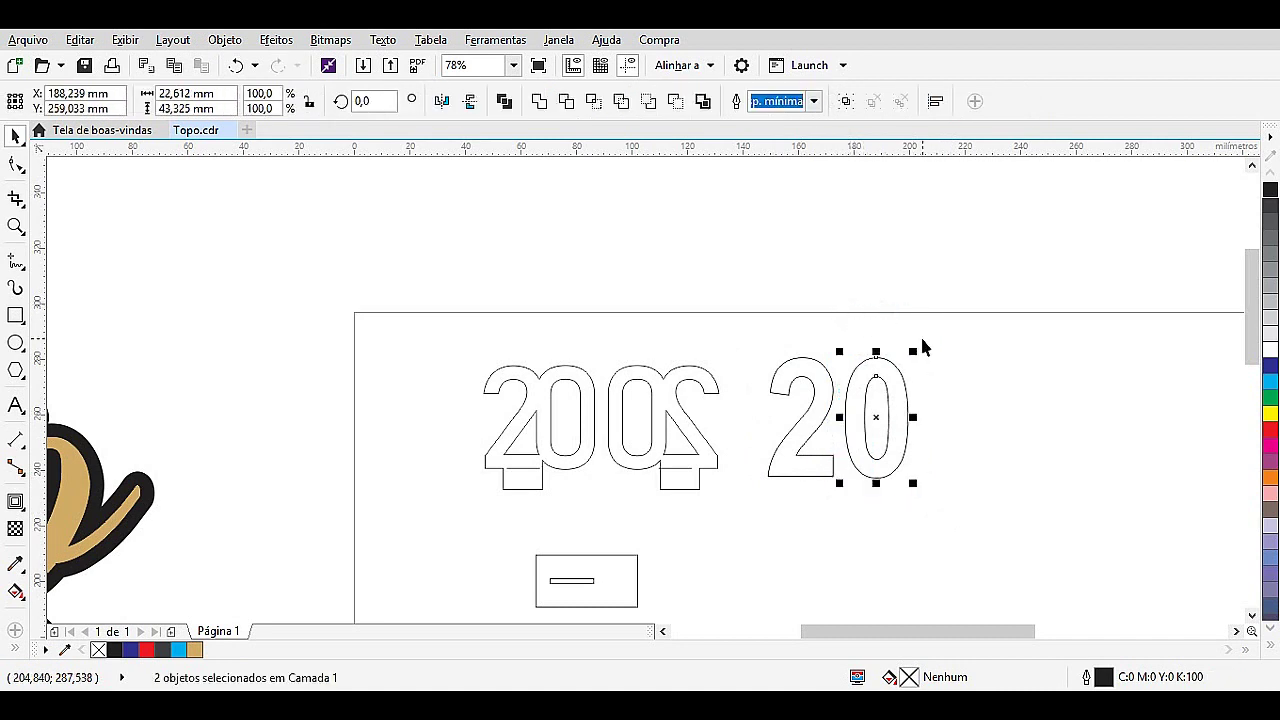
key("Left")
key("Left")
key("Left")
key("Left")
key("Left")
key("Left")
key("Left")
key("Left")
key("Left")
key("Left")
key("Left")
key("Left")
key("Left")
key("Left")
key("Left")
key("Left")
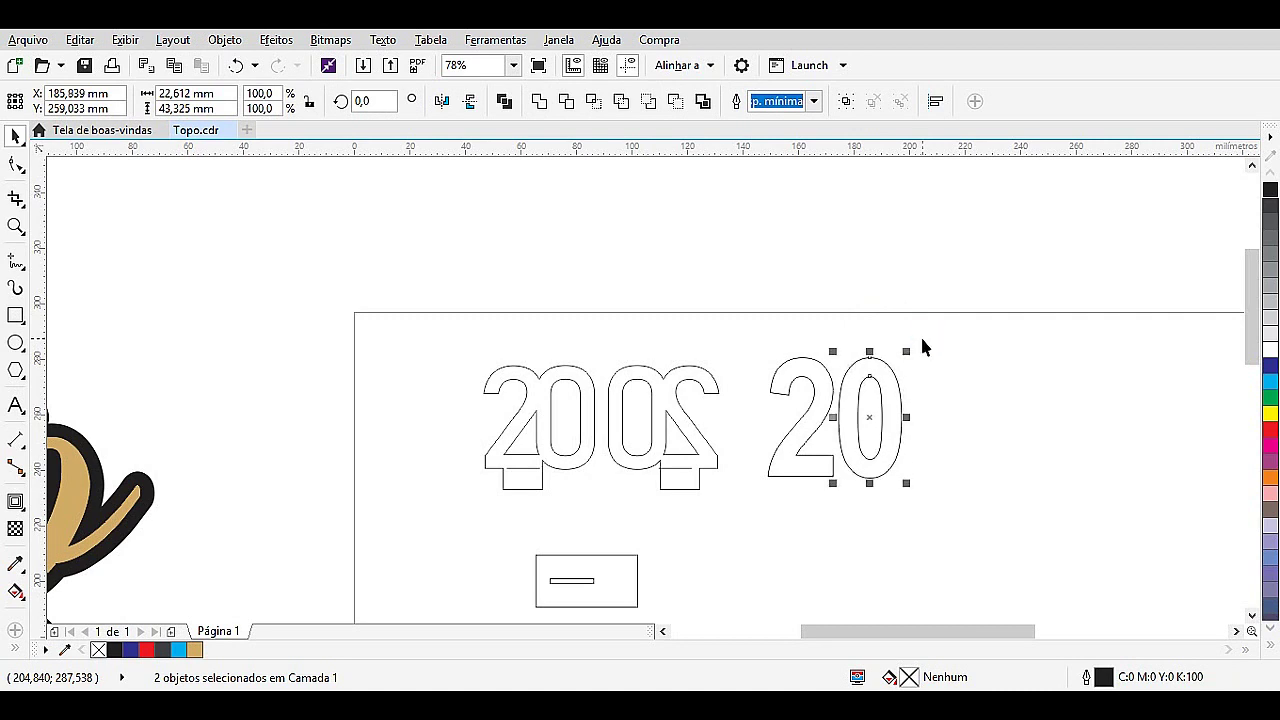
key("Left")
key("Left")
key("Left")
key("Left")
key("Left")
key("Left")
key("Left")
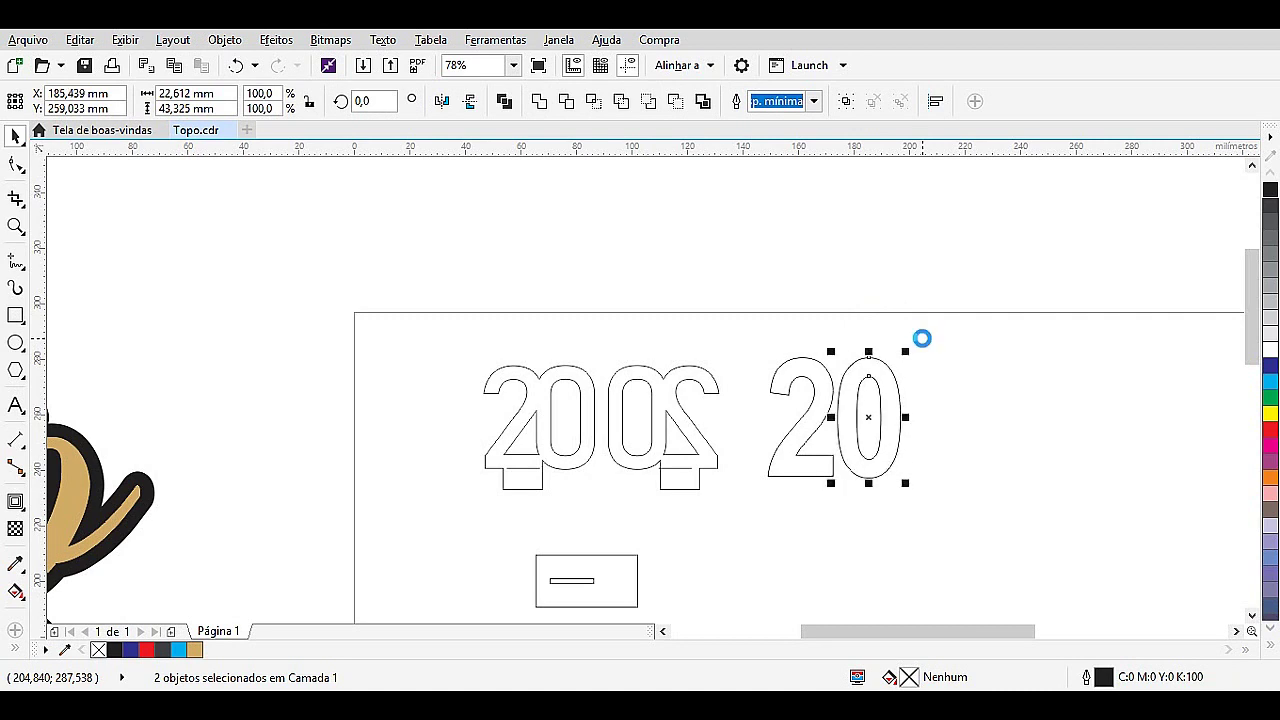
key("Left")
key("Left")
key("Left")
key("Left")
key("Left")
key("Left")
key("Left")
key("Left")
key("Left")
key("Left")
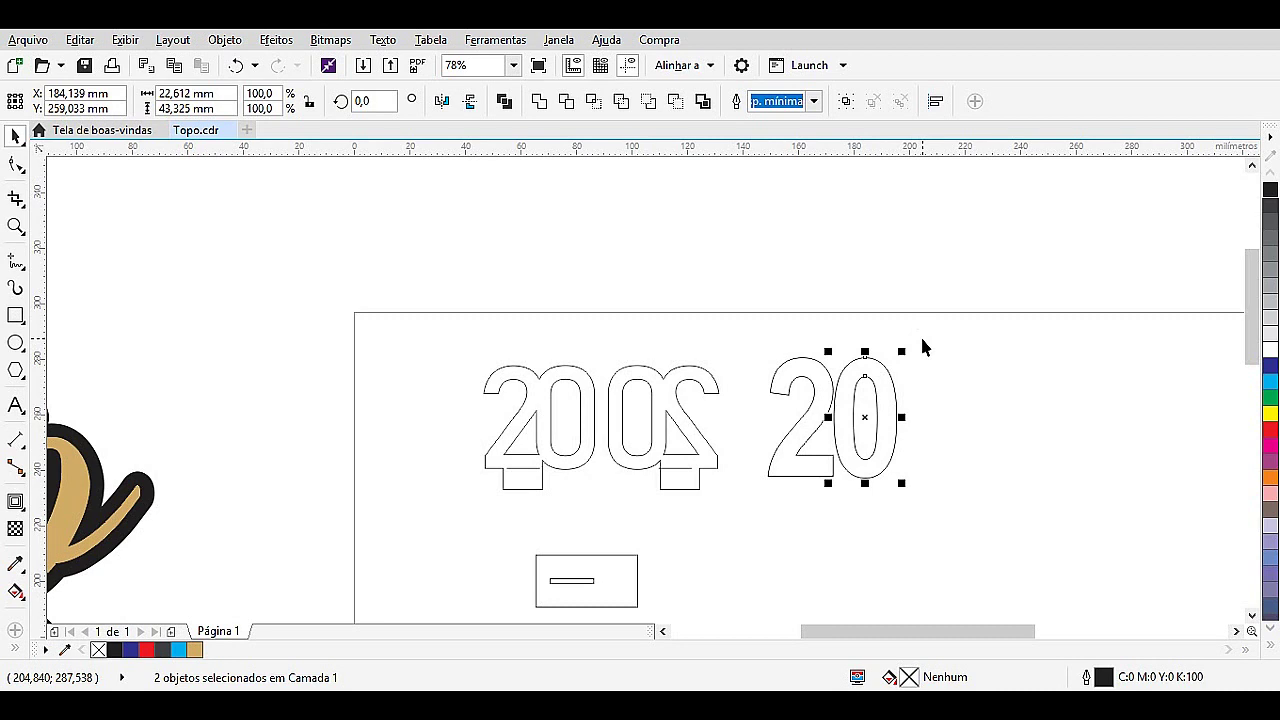
key("z")
left_click_drag(740, 308, 1018, 540)
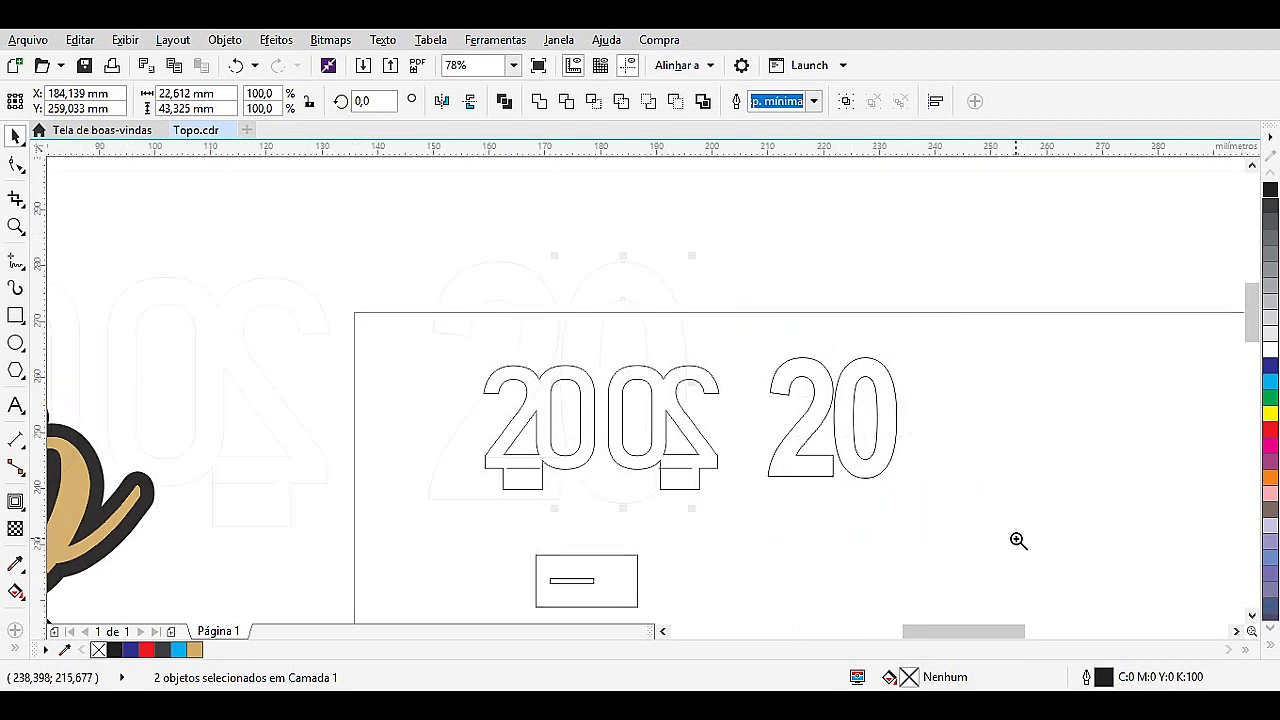
key("Left")
key("Left")
key("Left")
key("Left")
key("Left")
key("Left")
key("Left")
key("Left")
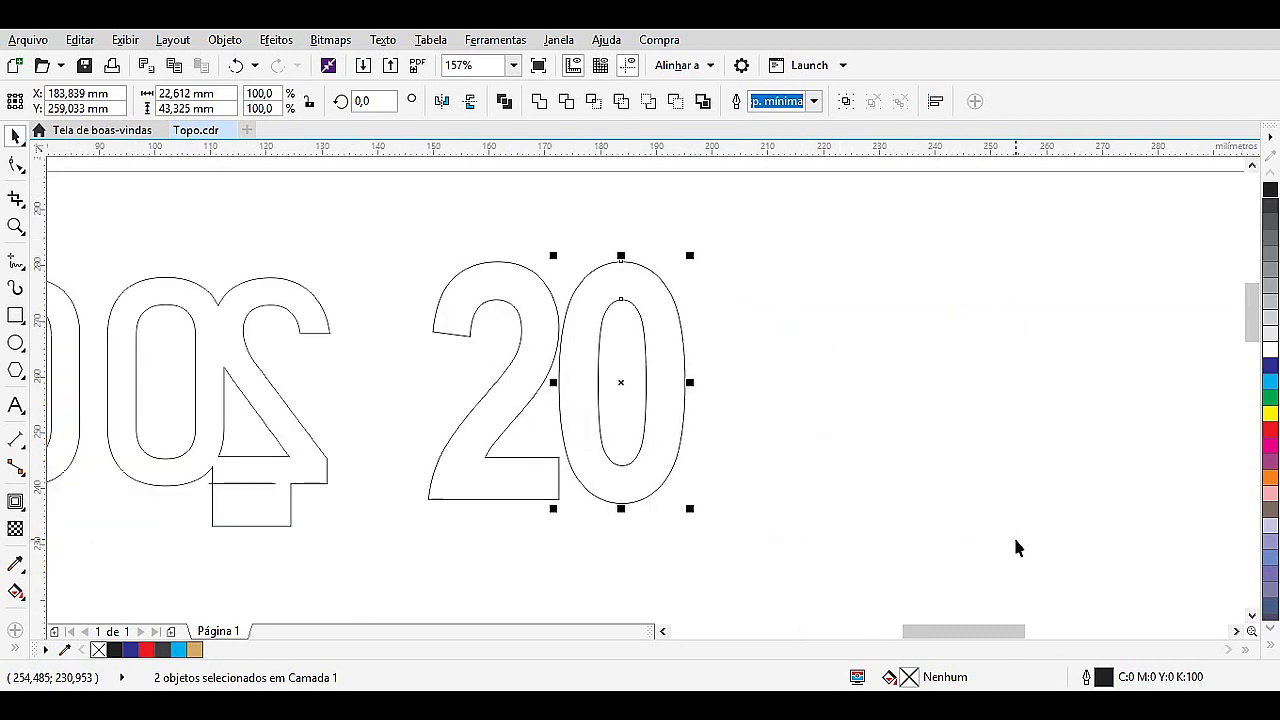
key("Left")
key("Left")
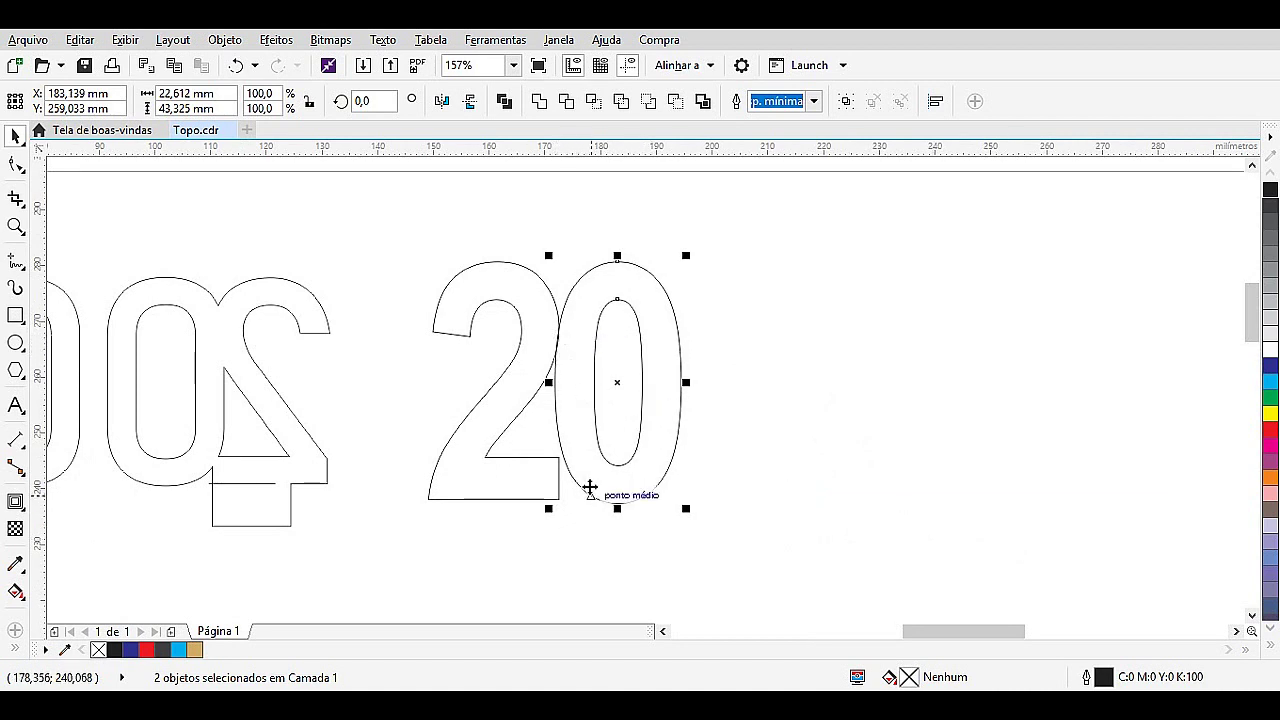
key("Left")
key("Left")
key("Left")
key("Left")
key("Left")
key("Left")
key("Left")
key("Left")
key("Left")
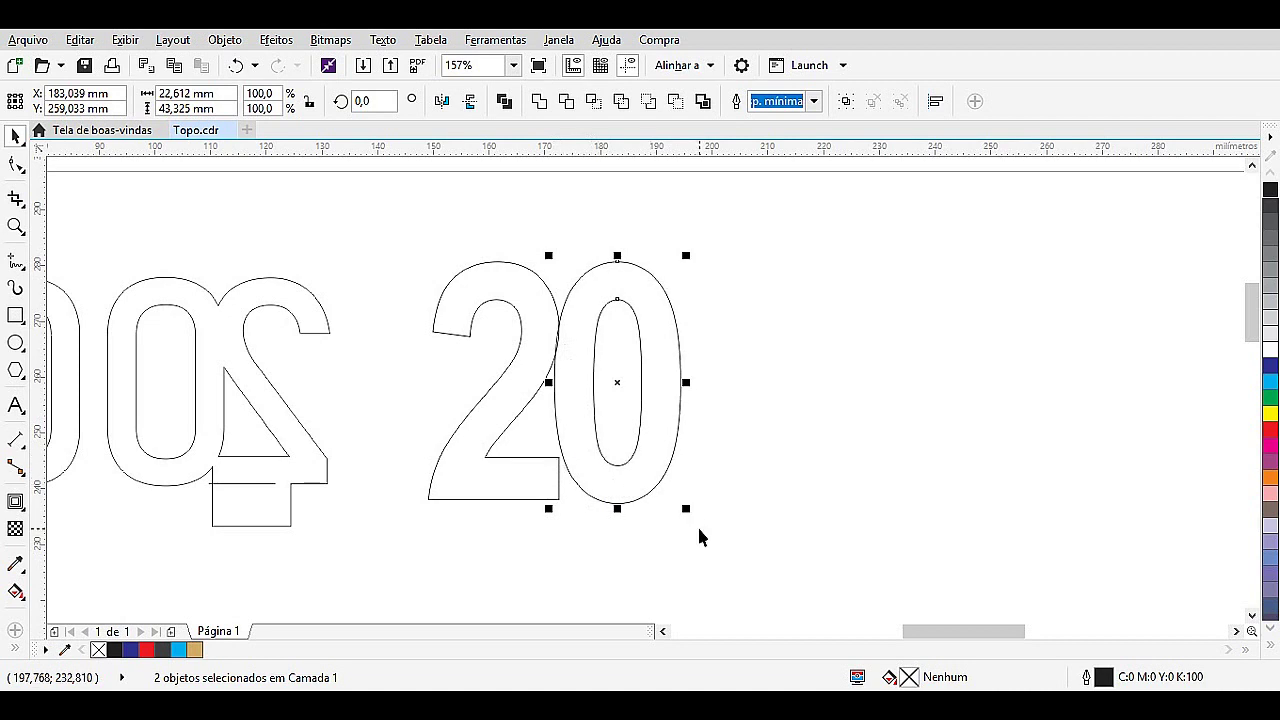
key("Left")
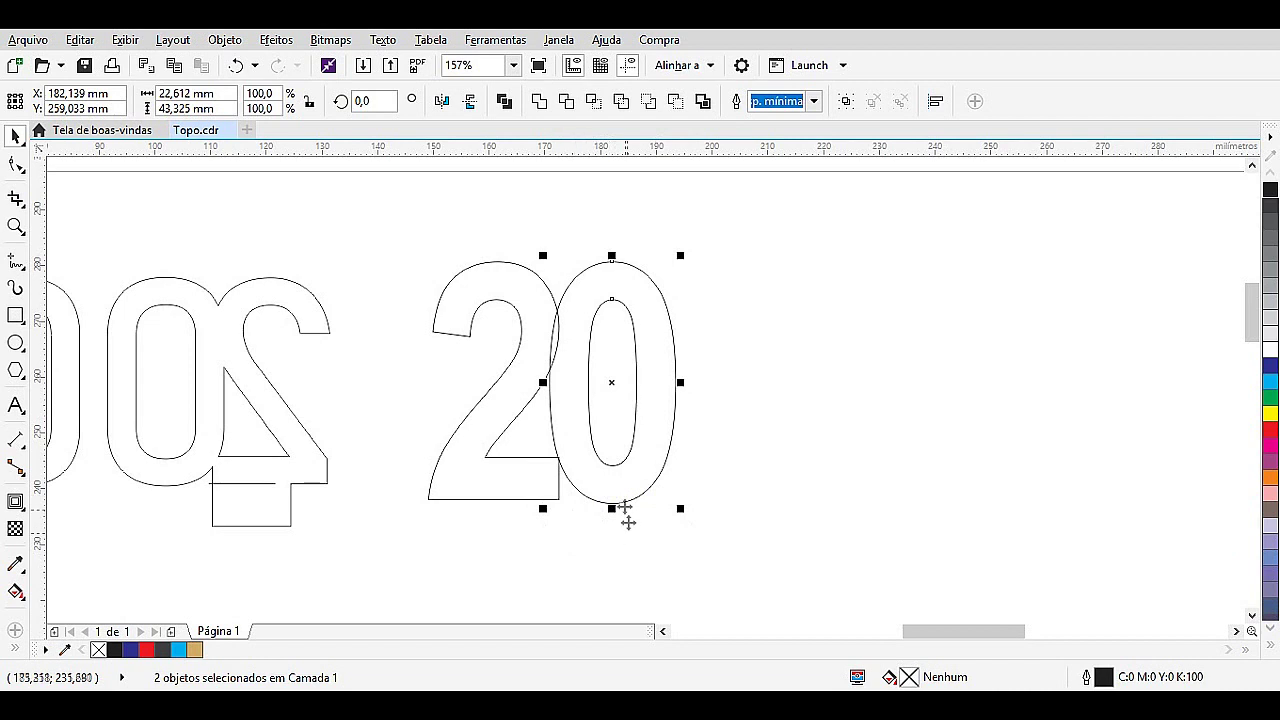
Try to weld all three contours of the 20, including the zero's inner one, and undo the weld.
left_click(709, 517)
left_click_drag(816, 543, 395, 235)
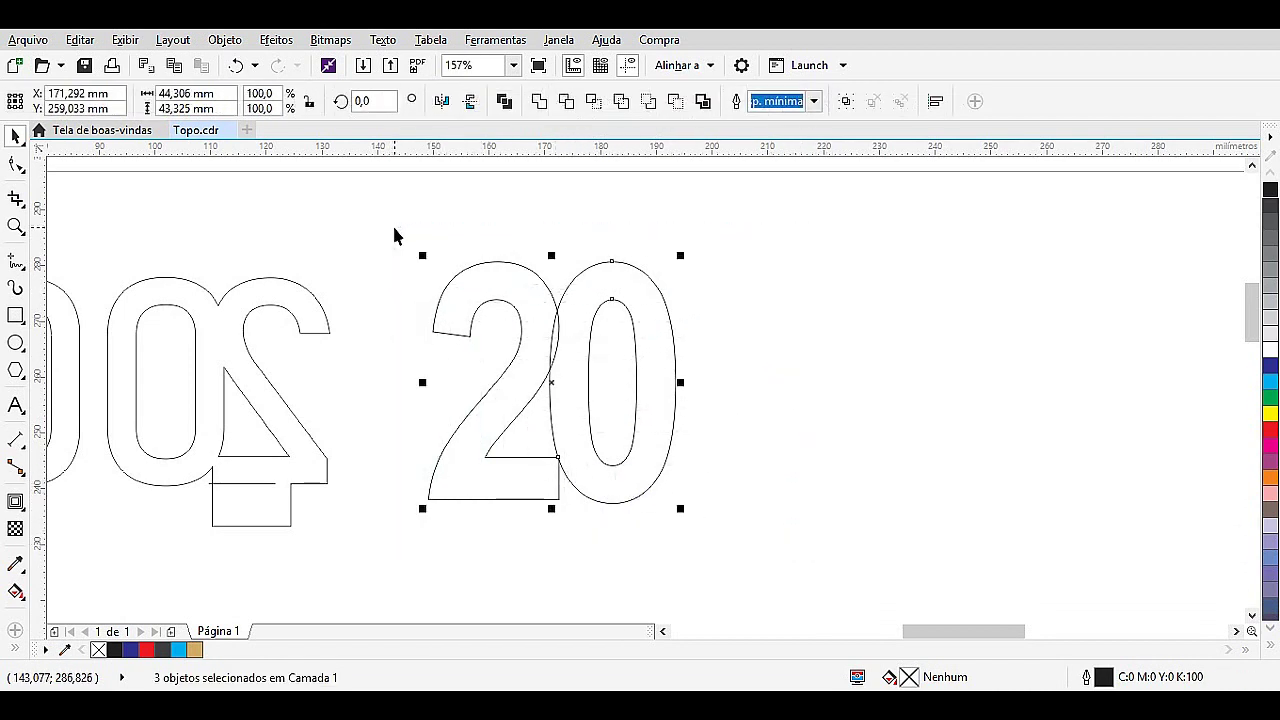
left_click(539, 102)
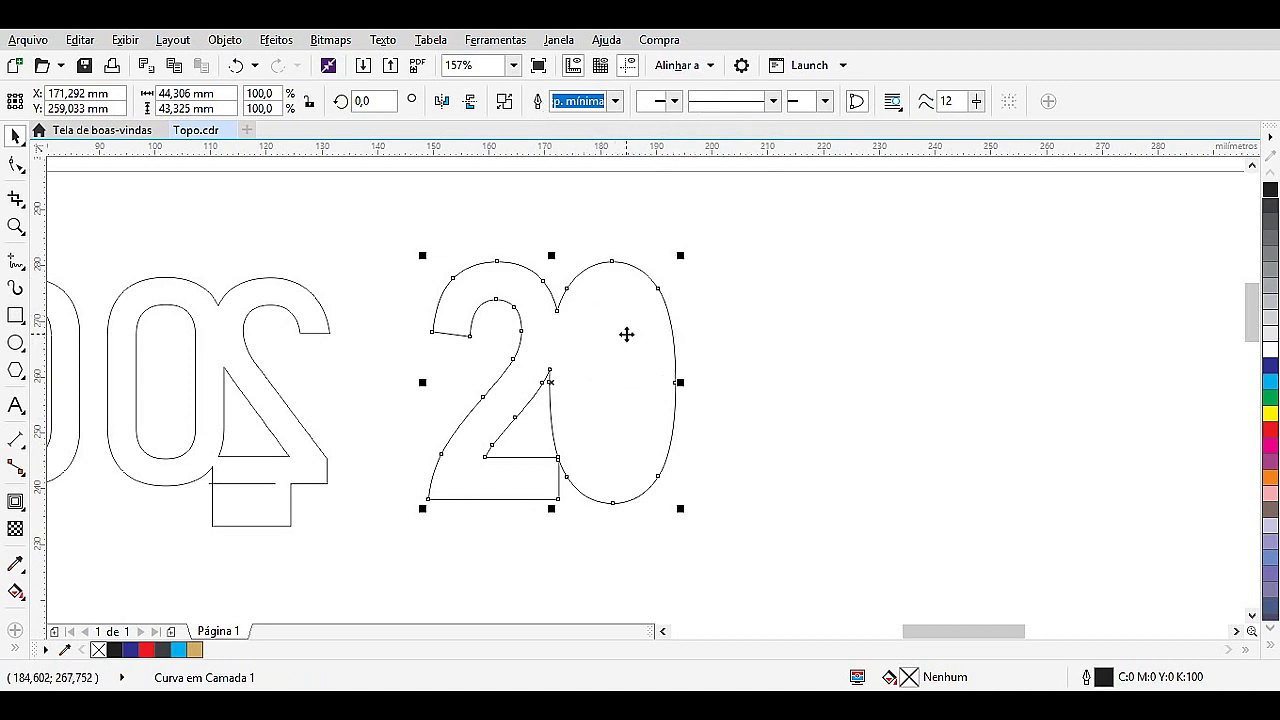
key("ctrl+z")
Weld the 2 with only the outer contour of the zero.
left_click(622, 282)
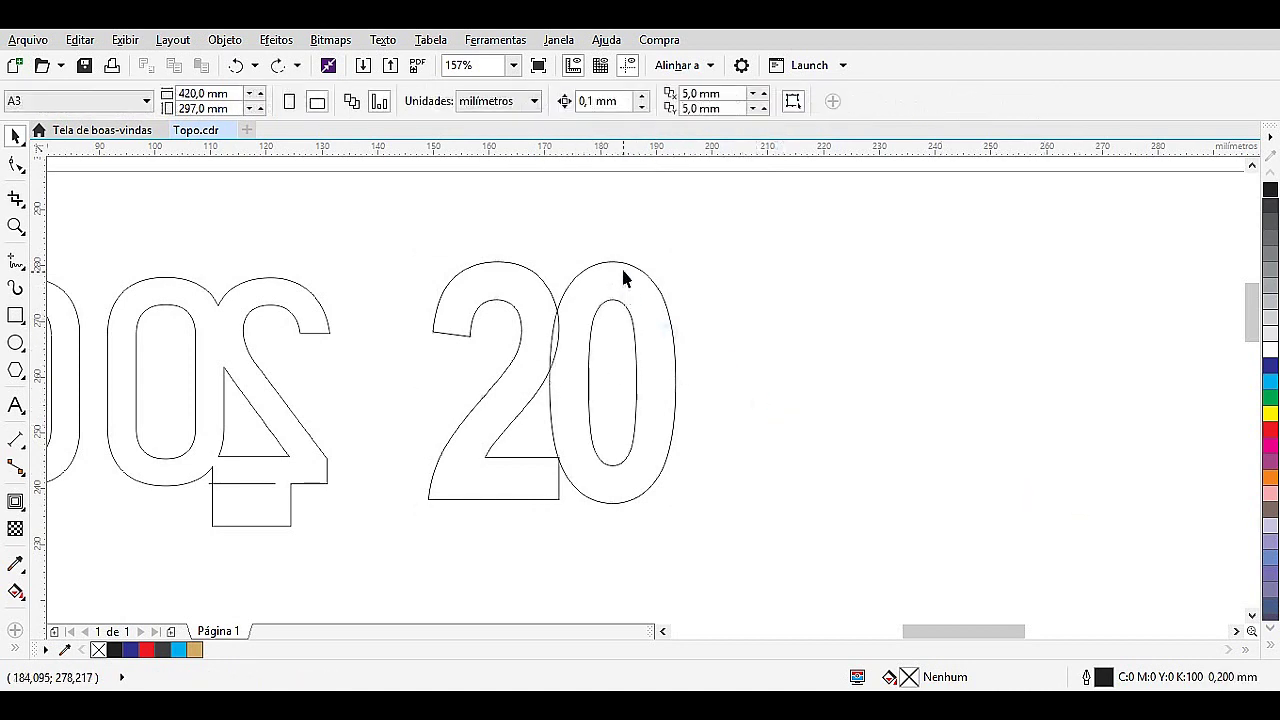
left_click(628, 270)
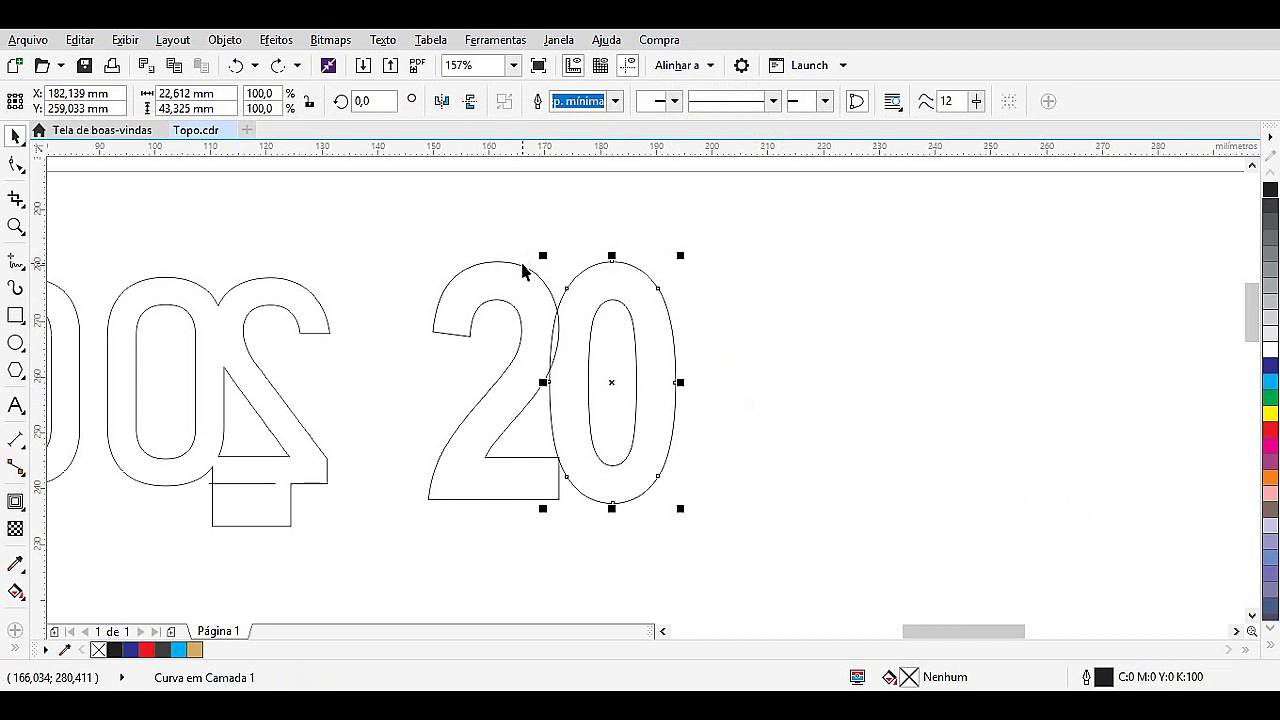
left_click(521, 270, "shift")
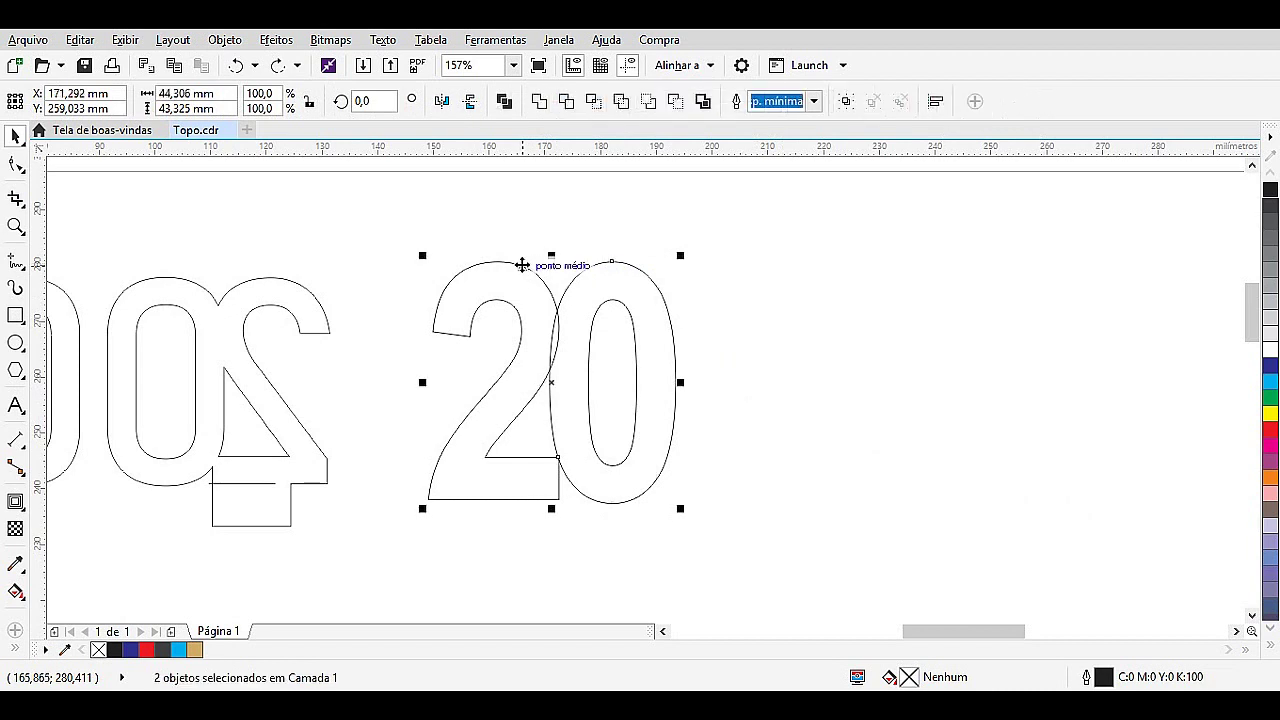
left_click(540, 99)
Combine the welded 20 outline with the zero's inner contour into one curve.
left_click_drag(750, 545, 406, 235)
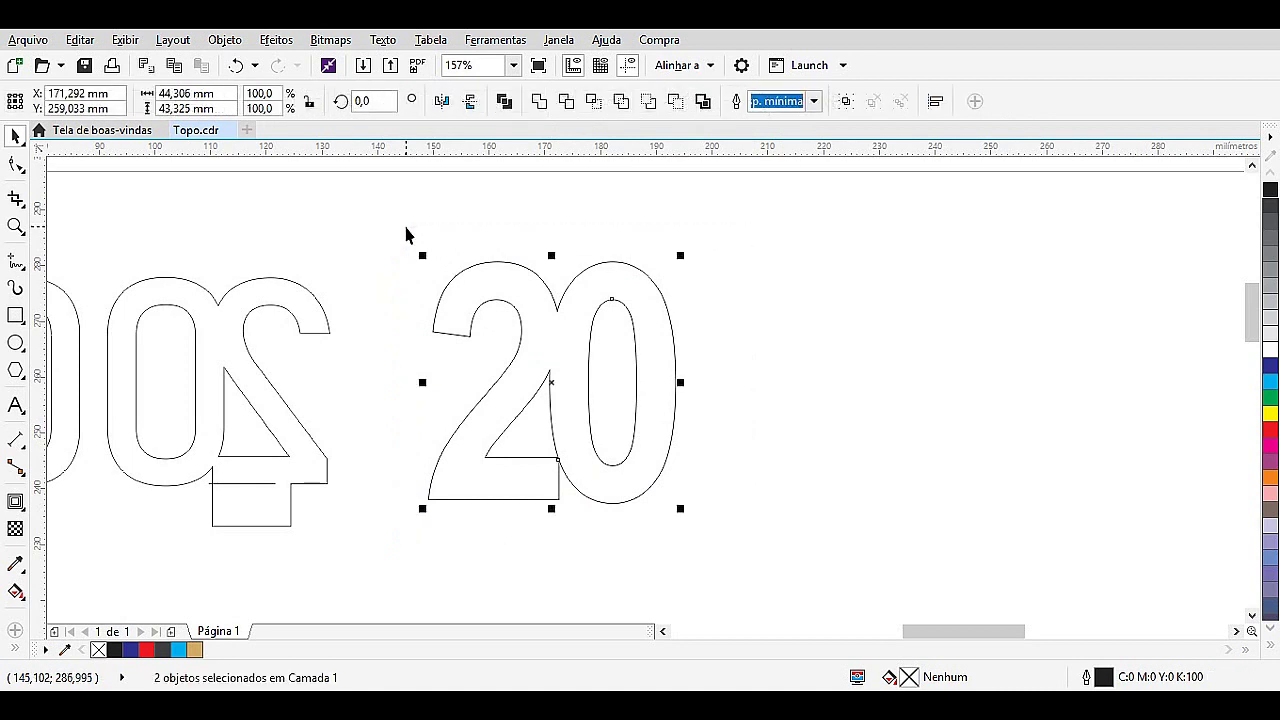
left_click(506, 103)
left_click(862, 352)
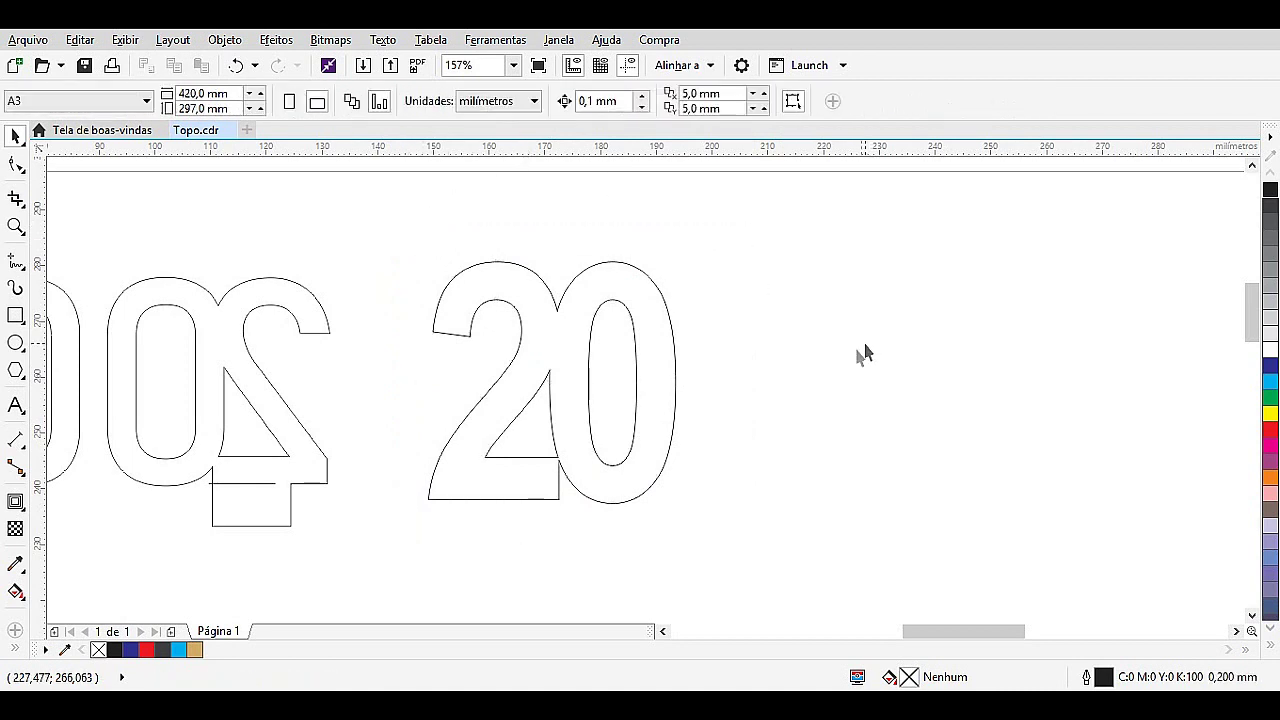
Move the combined 20 up and to the right, to about X 184.7 mm, Y 261.9 mm.
left_click(672, 373)
left_click_drag(672, 373, 751, 345)
scroll(870, 500, "down", 2)
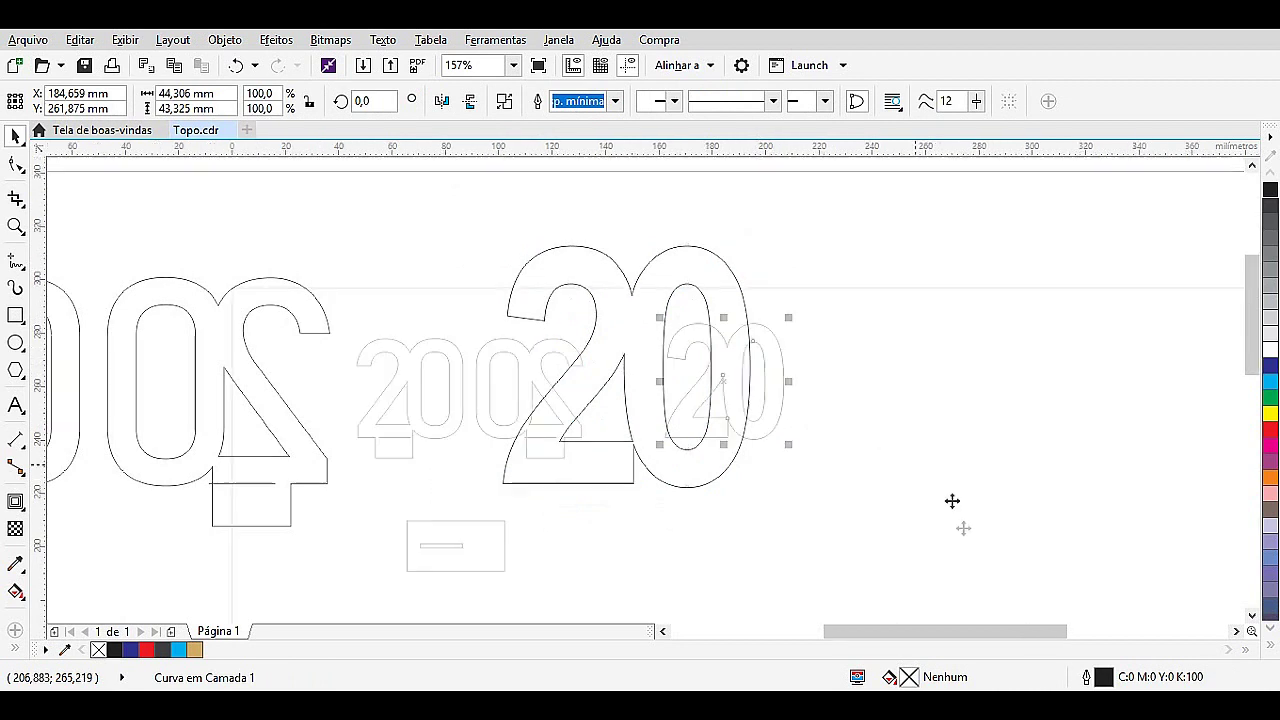
left_click(866, 507)
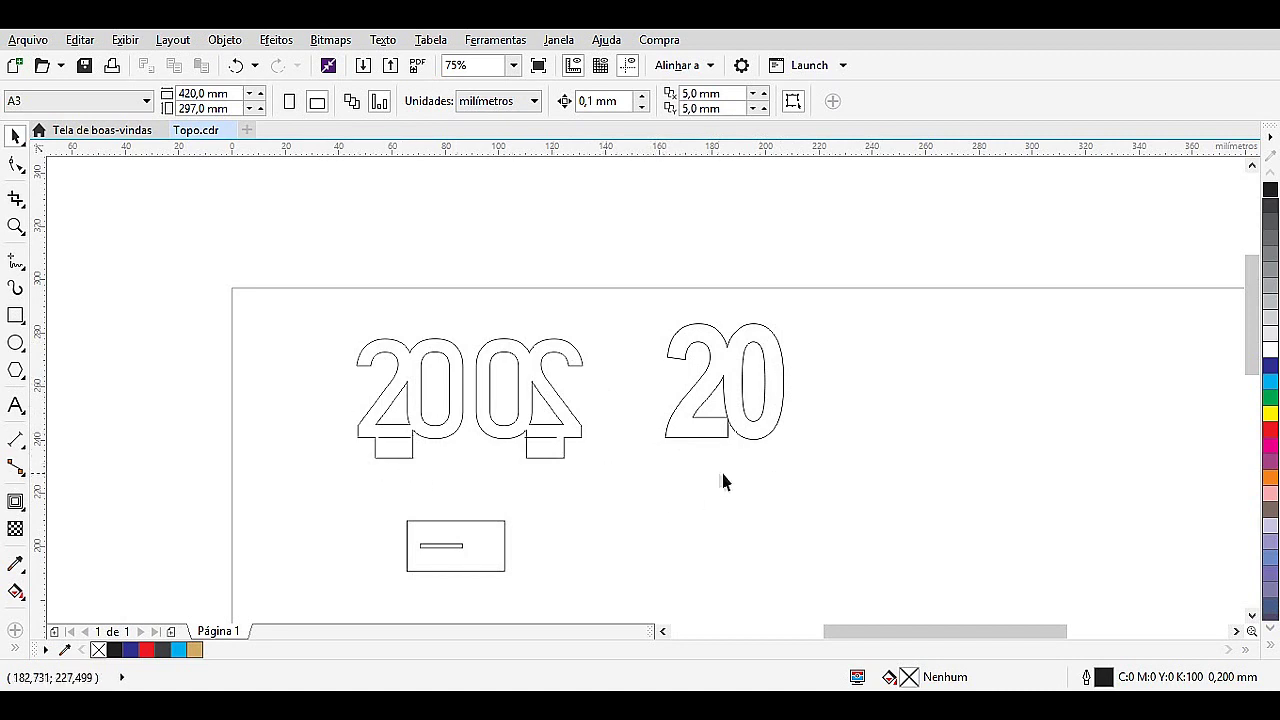
Draw a tab rectangle about 18.7 × 9.3 mm under the 2 and place a vertical guide along its right edge.
left_click_drag(648, 314, 858, 515)
left_click(15, 317)
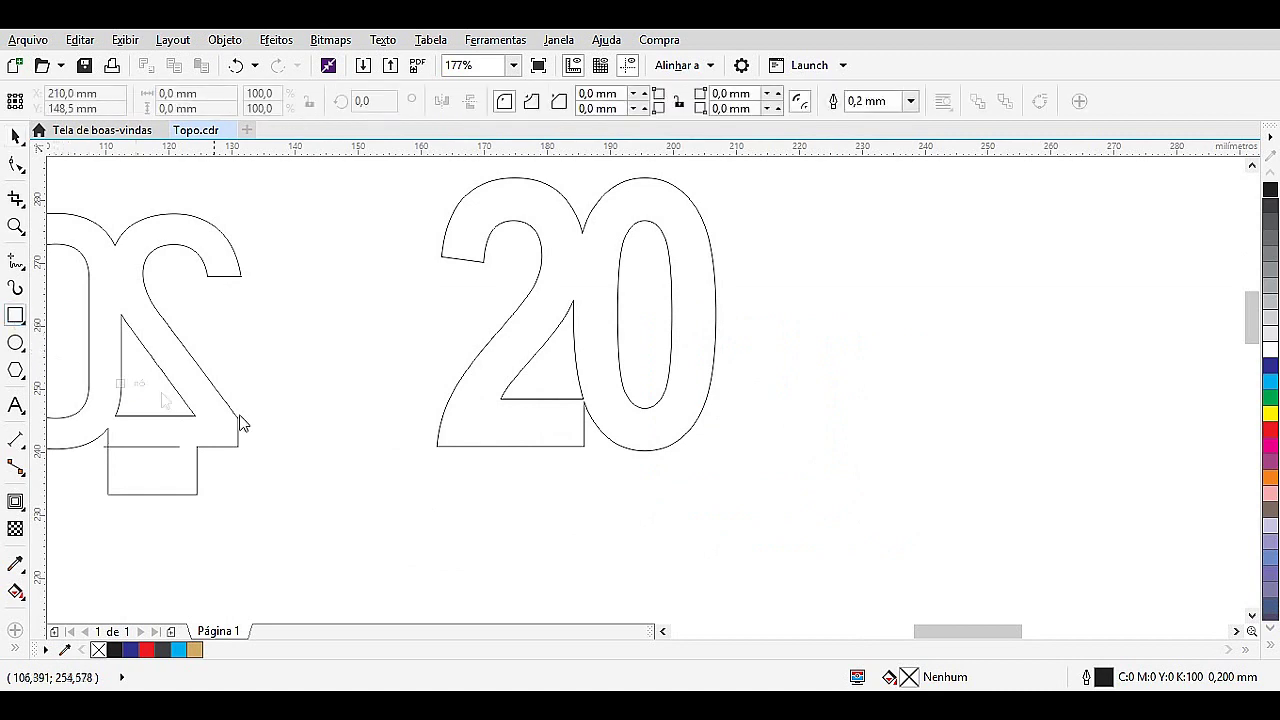
left_click_drag(466, 446, 585, 506)
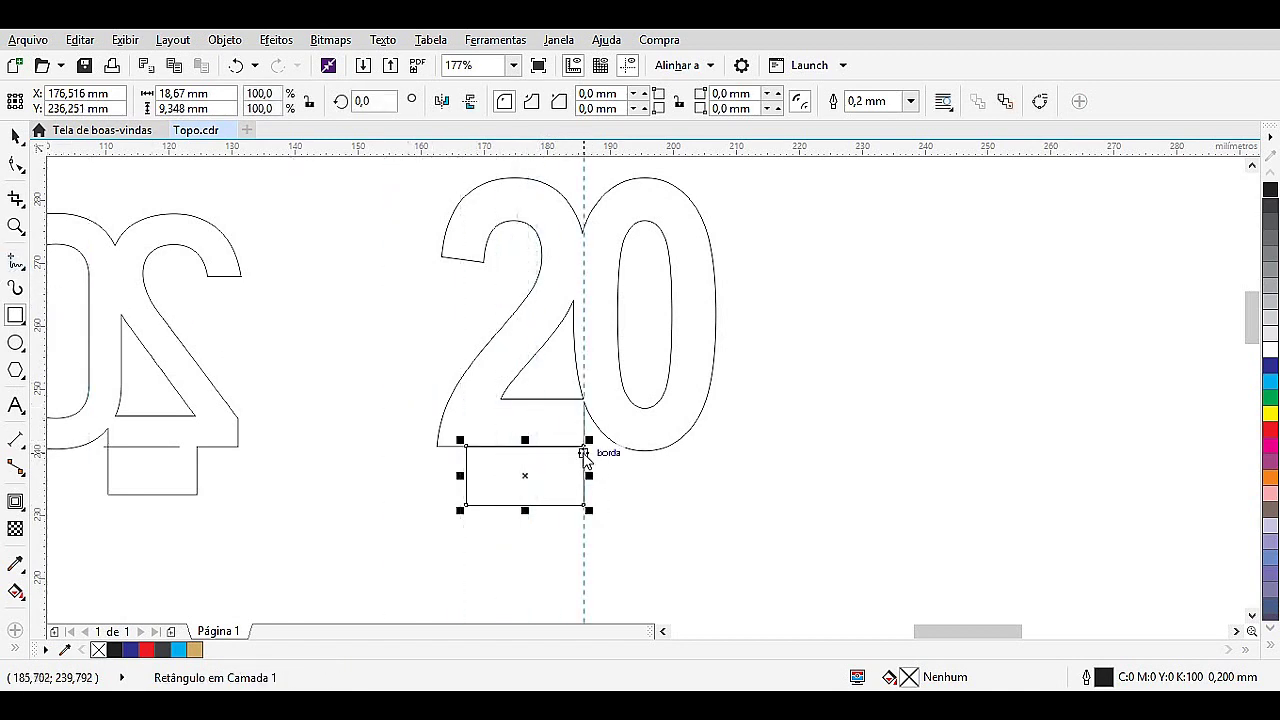
left_click(585, 508)
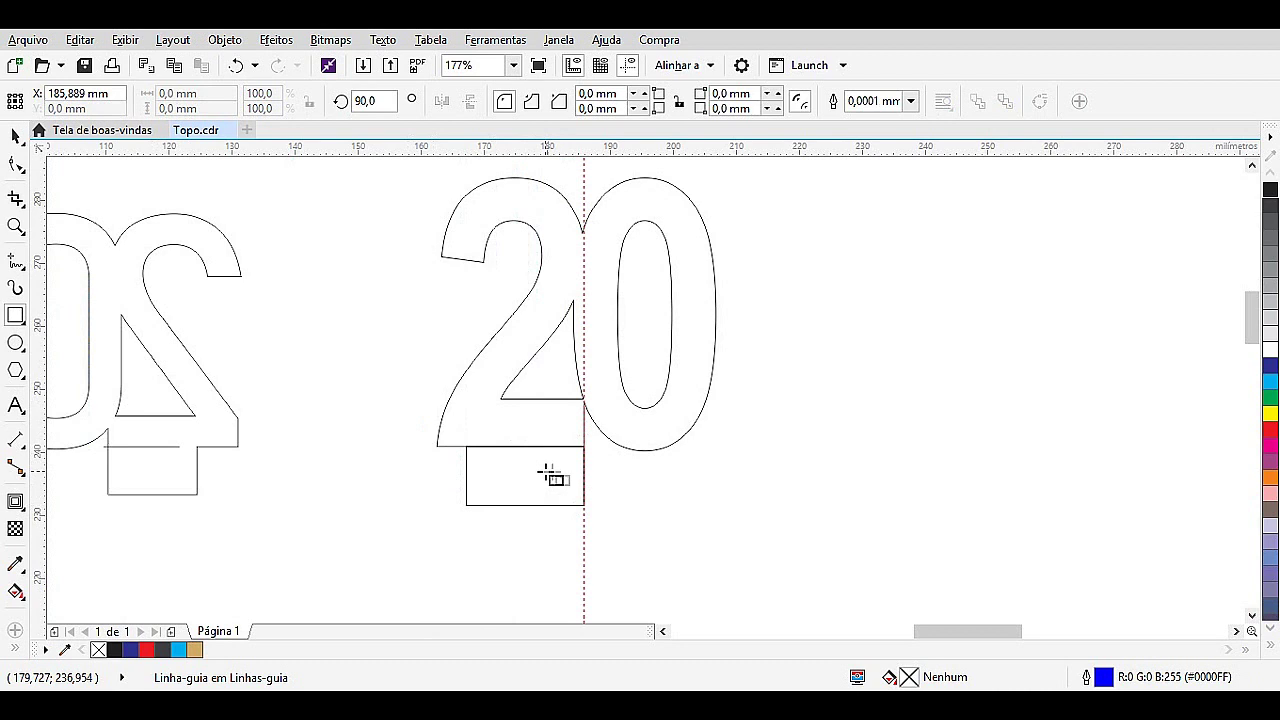
Nudge the tab rectangle up 0.5 mm so that it overlaps the base of the 2.
left_click(16, 136)
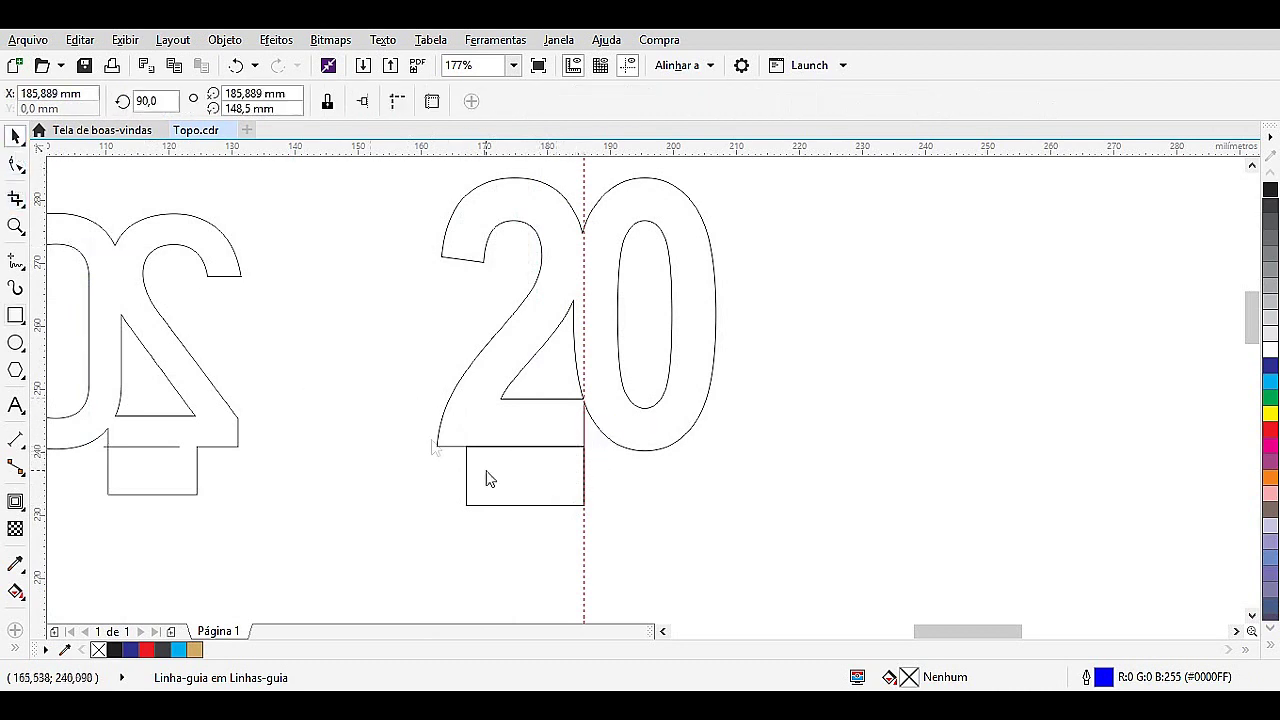
left_click(516, 500)
key("Up")
key("Up")
key("Up")
key("Up")
key("Up")
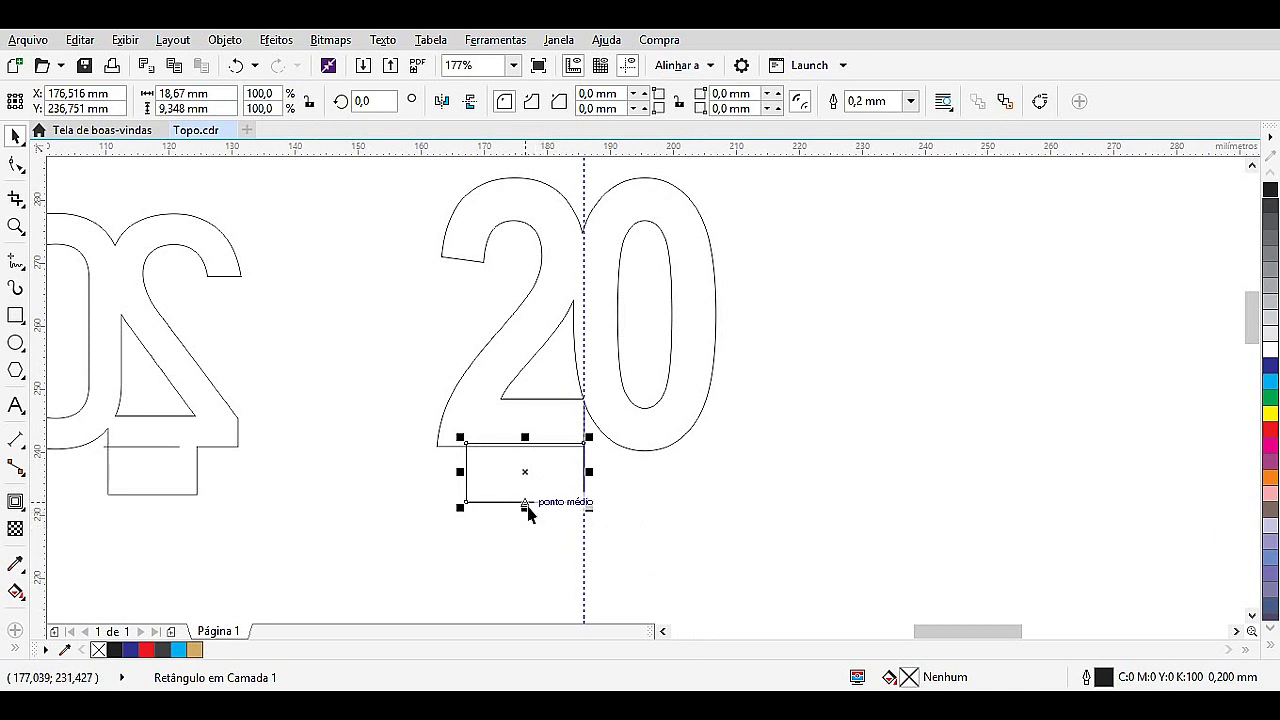
Weld the tab rectangle to the 20 curve.
mouse_move(526, 508)
left_mouse_down()
mouse_move(526, 491)
mouse_move(528, 503)
left_mouse_up()
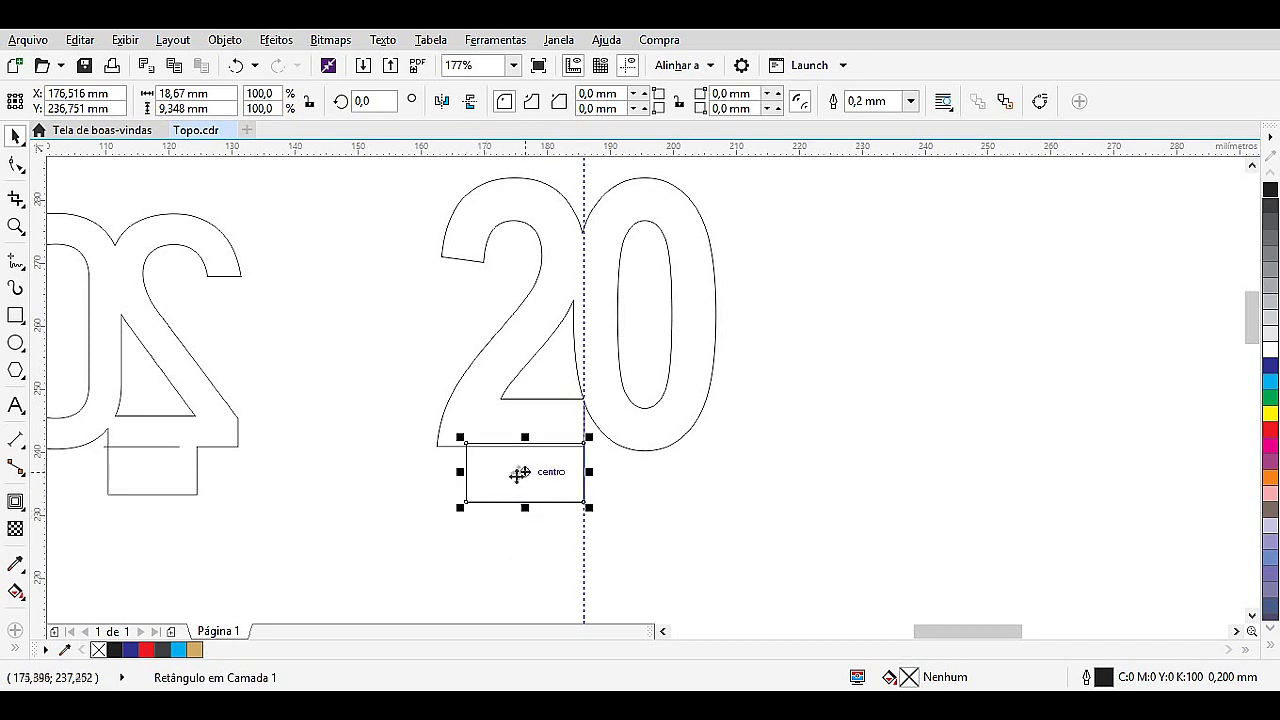
left_click(468, 368, "shift")
left_click(541, 101)
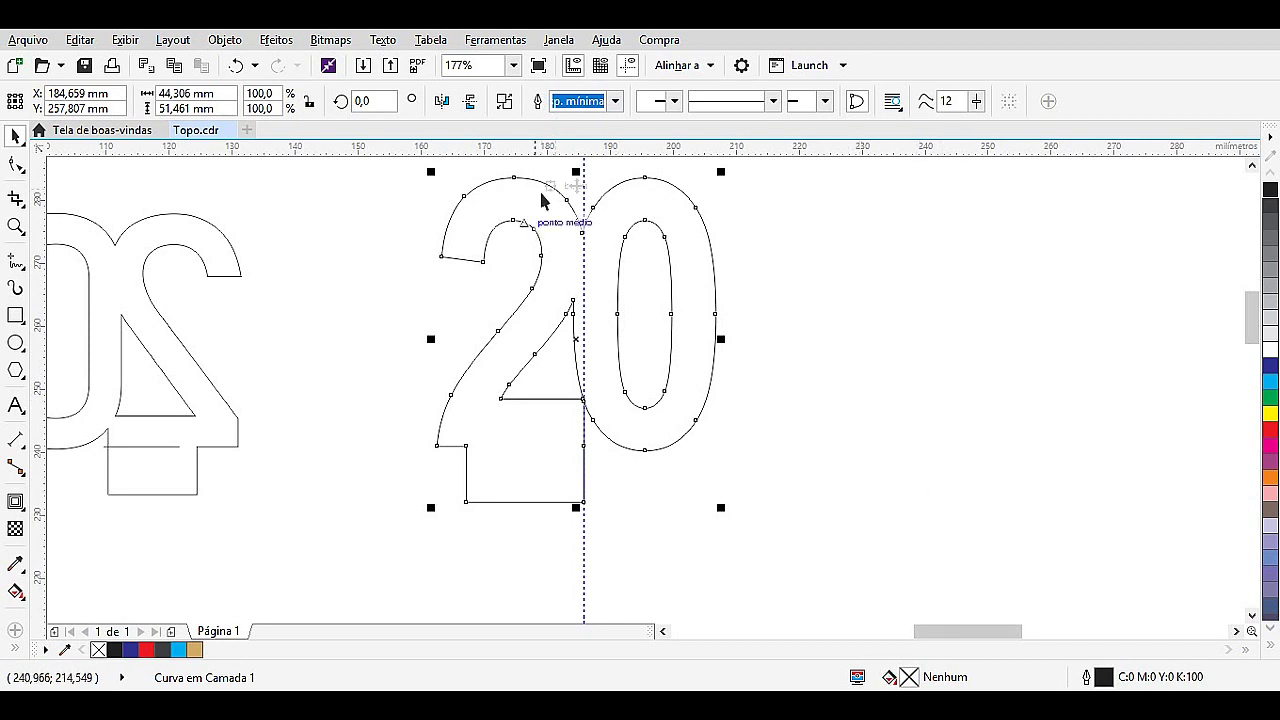
Give the fold line above the mirrored numeral's tab a dashed line style and a red outline (C0 M100 Y100 K0).
left_click(171, 447)
left_click_drag(171, 447, 183, 447)
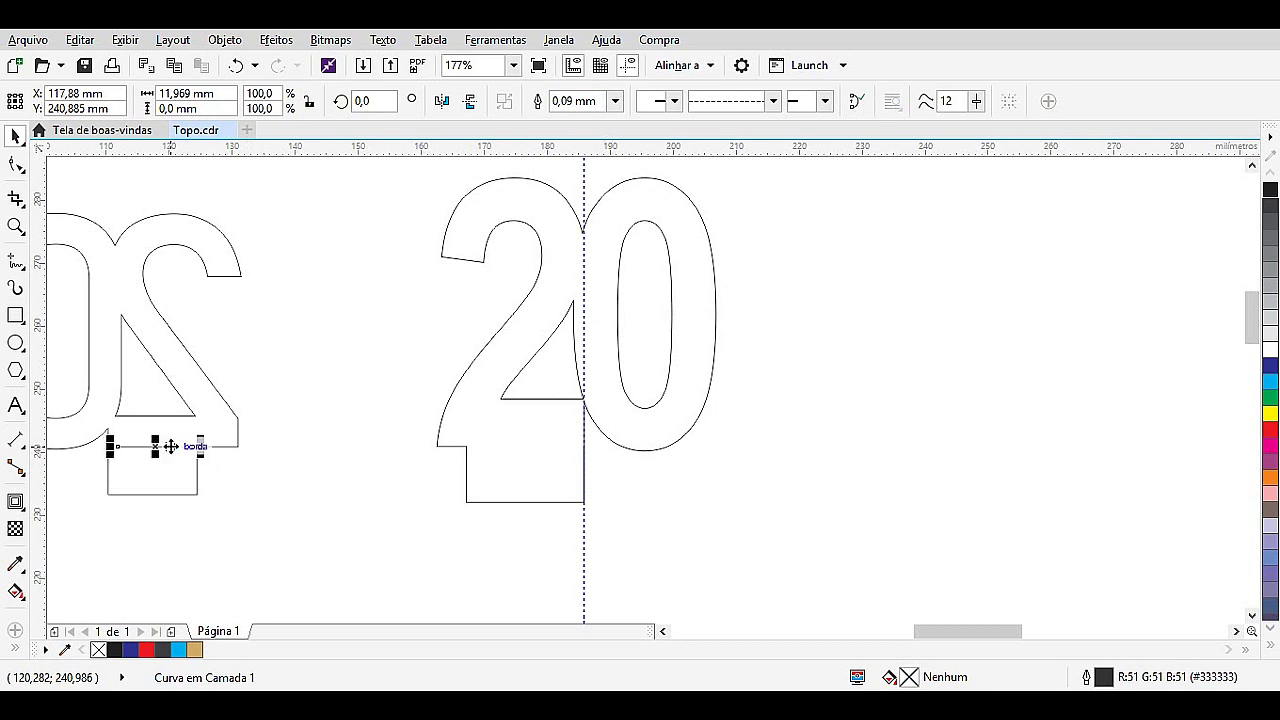
left_click(773, 101)
left_click(782, 301)
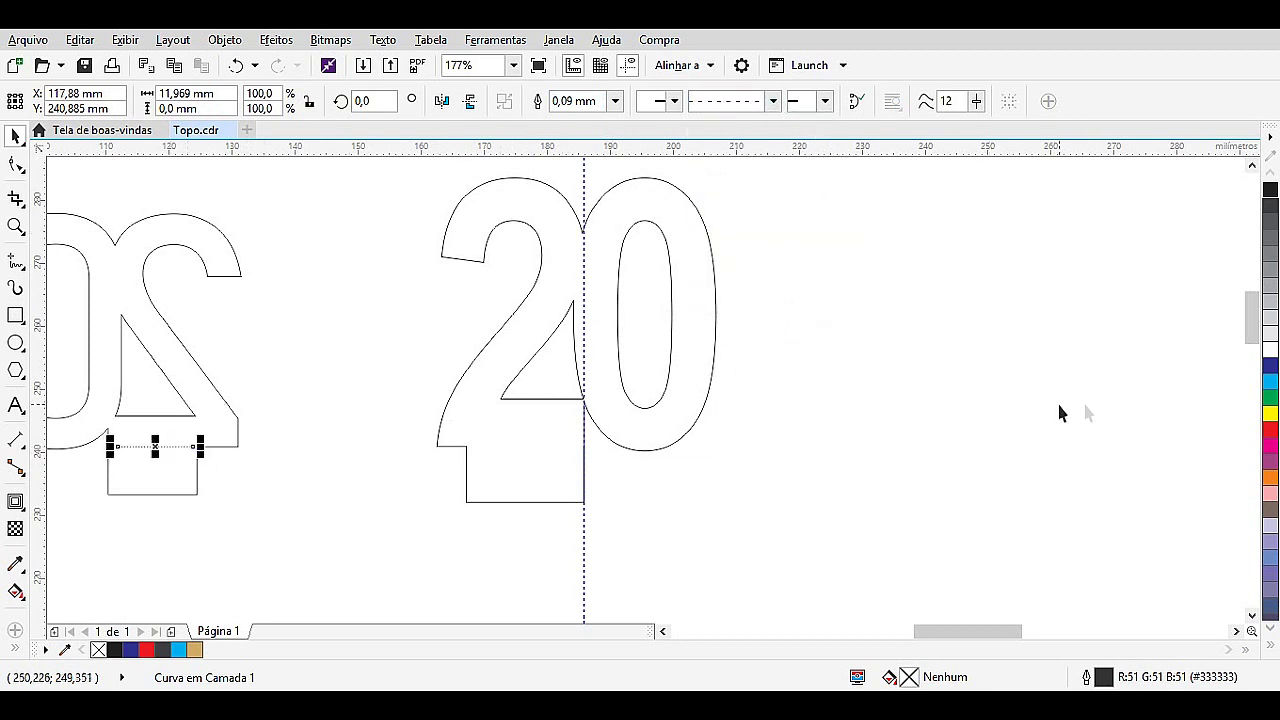
left_click_drag(263, 514, 73, 413)
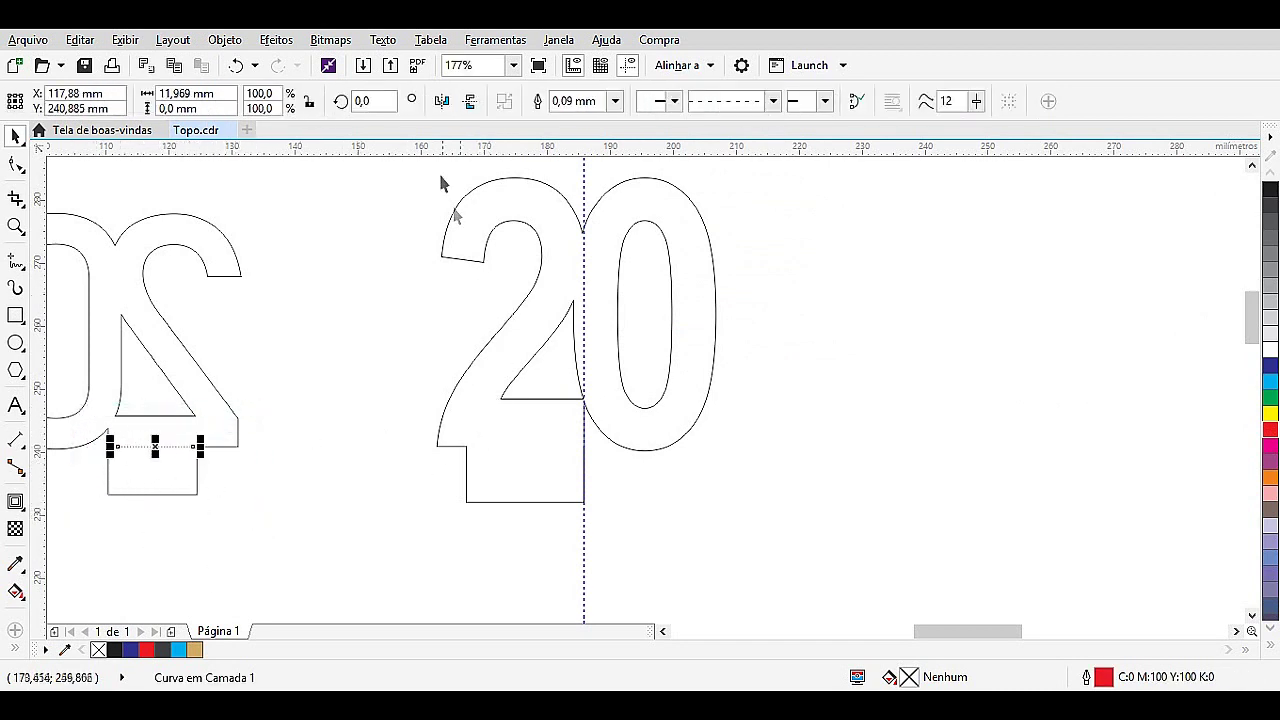
Place a horizontal guide at Y 240.925 mm along the base of the 2.
left_click_drag(461, 152, 455, 446)
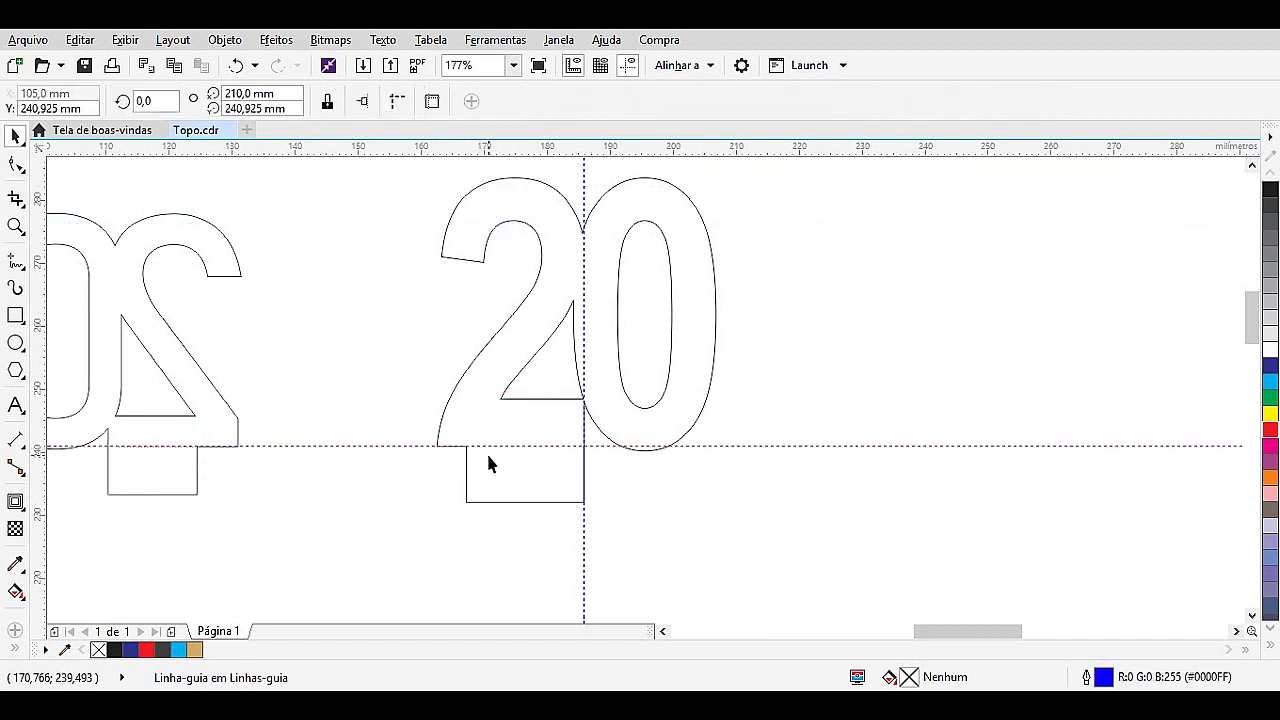
Activate the Freehand tool for drawing a fold line along the top of the tab on the right-hand 20.
key("z")
left_click_drag(405, 393, 632, 503)
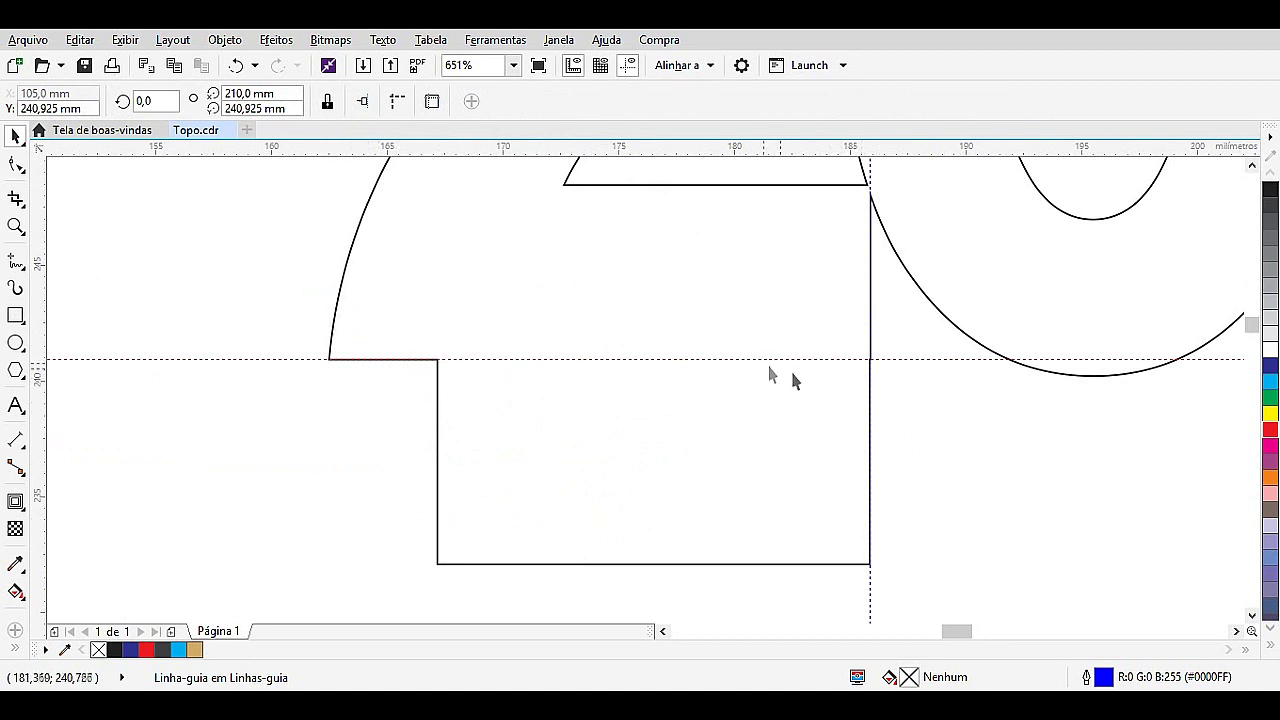
left_click(15, 262)
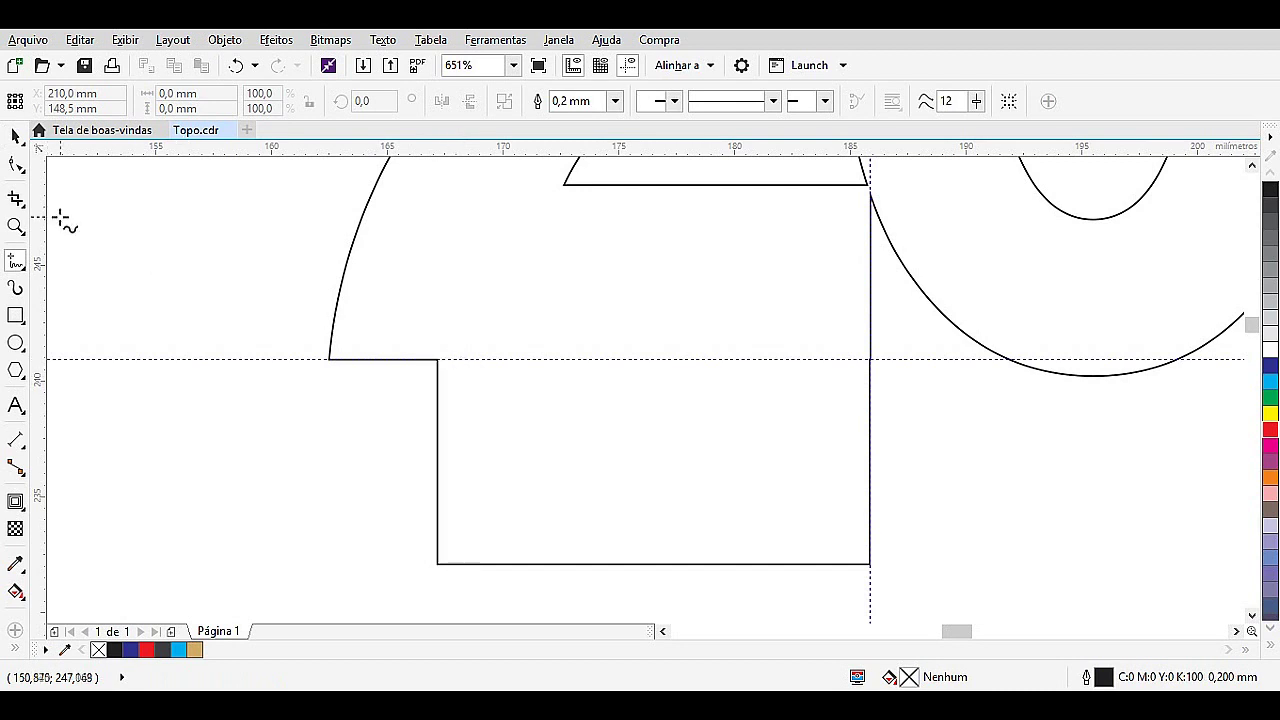
left_click(26, 270)
left_click(62, 260)
left_click(455, 358)
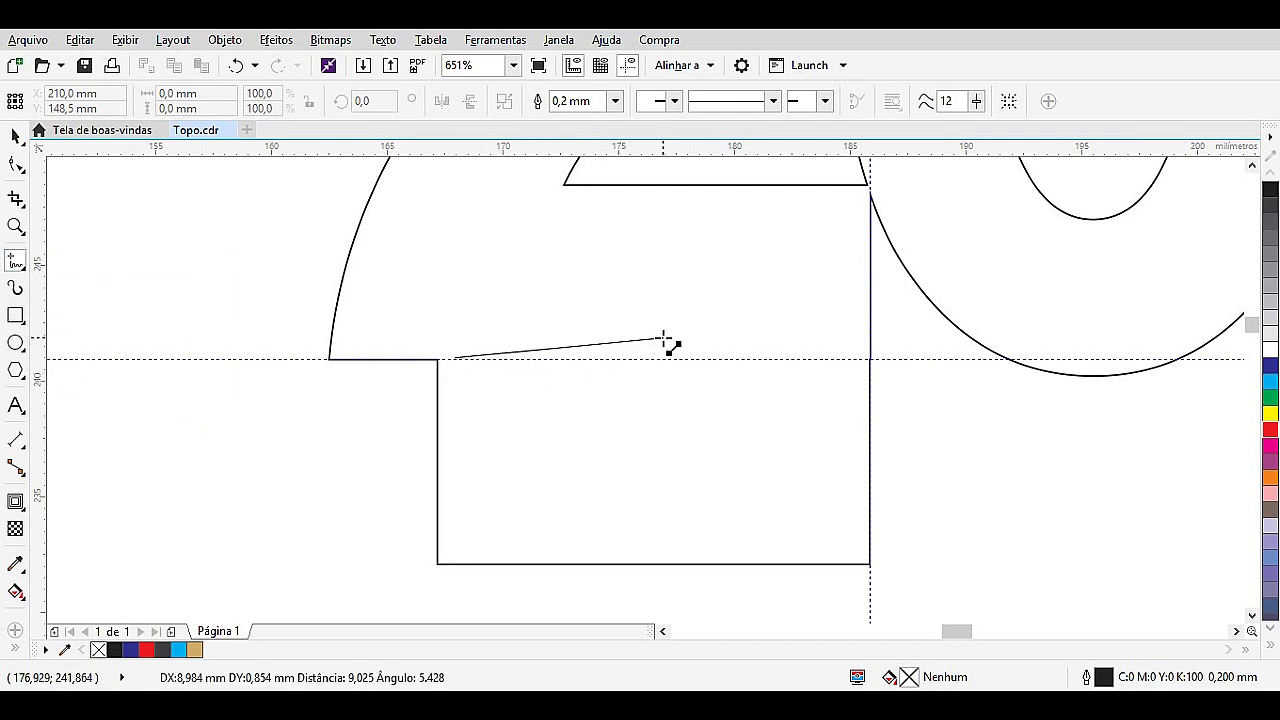
left_click(538, 363)
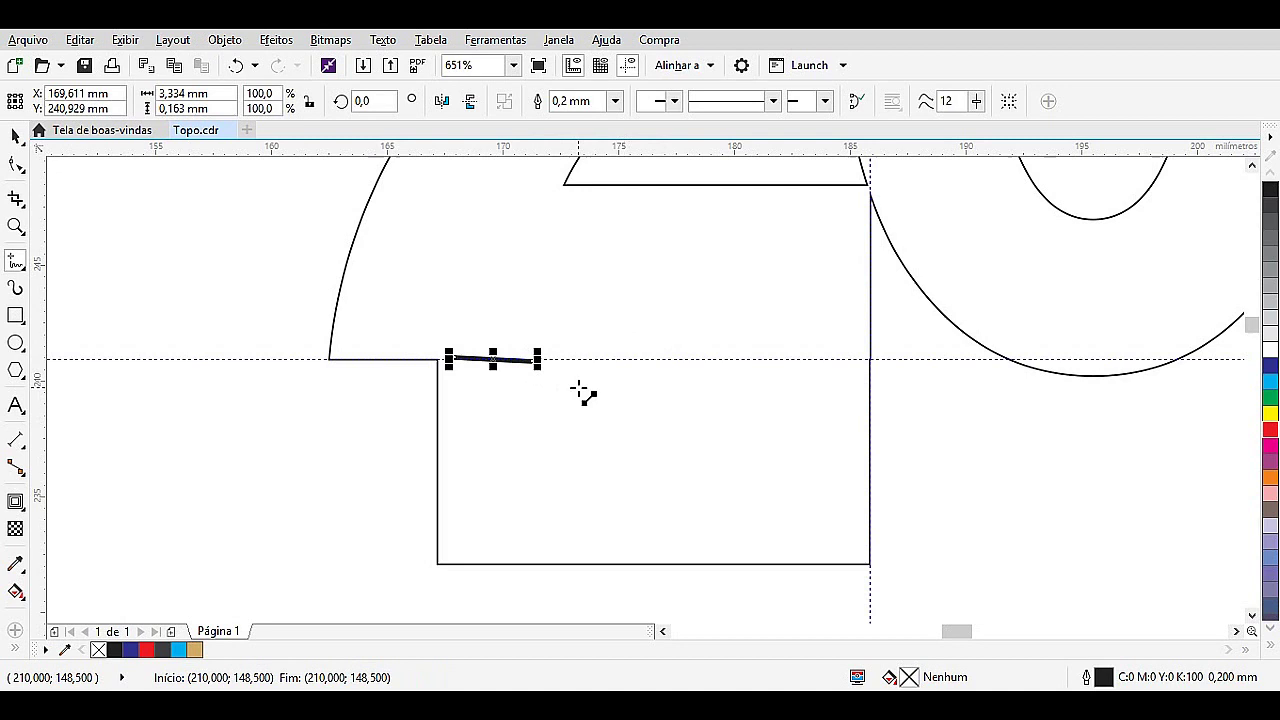
key("ctrl+z")
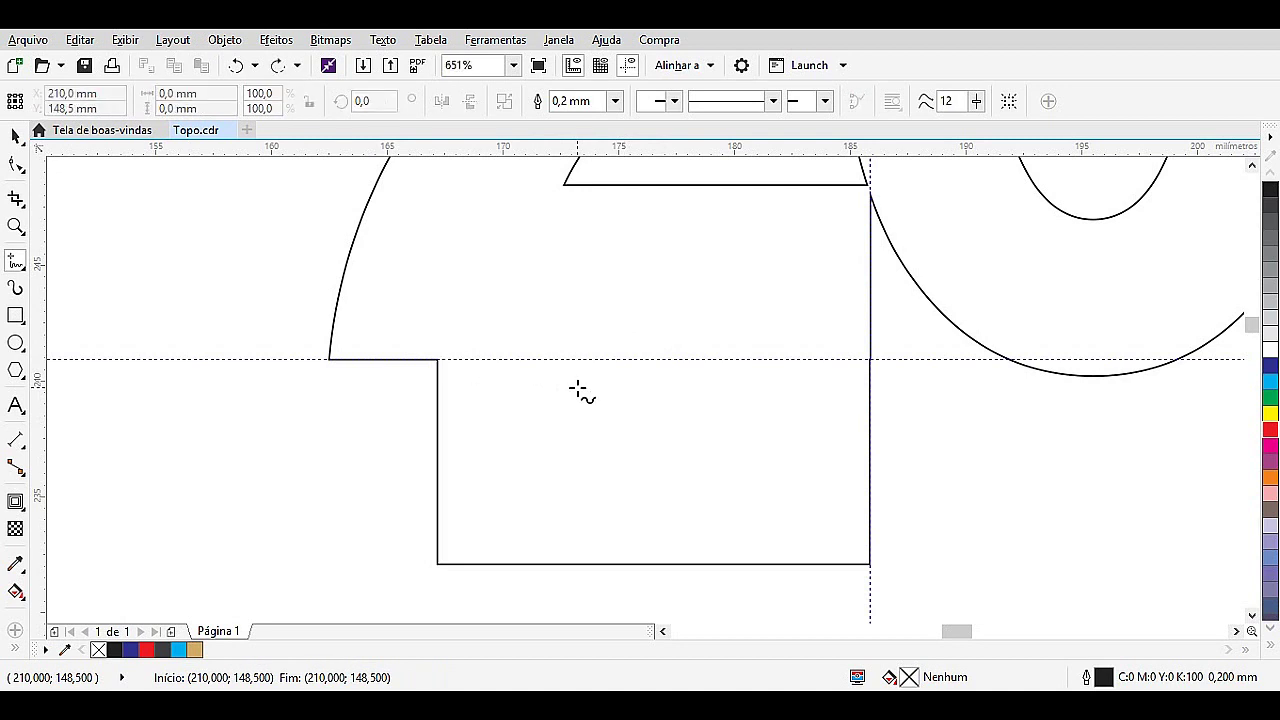
Draw a horizontal fold line about 16.1 mm long on the guide along the top of the tab.
left_click(458, 358)
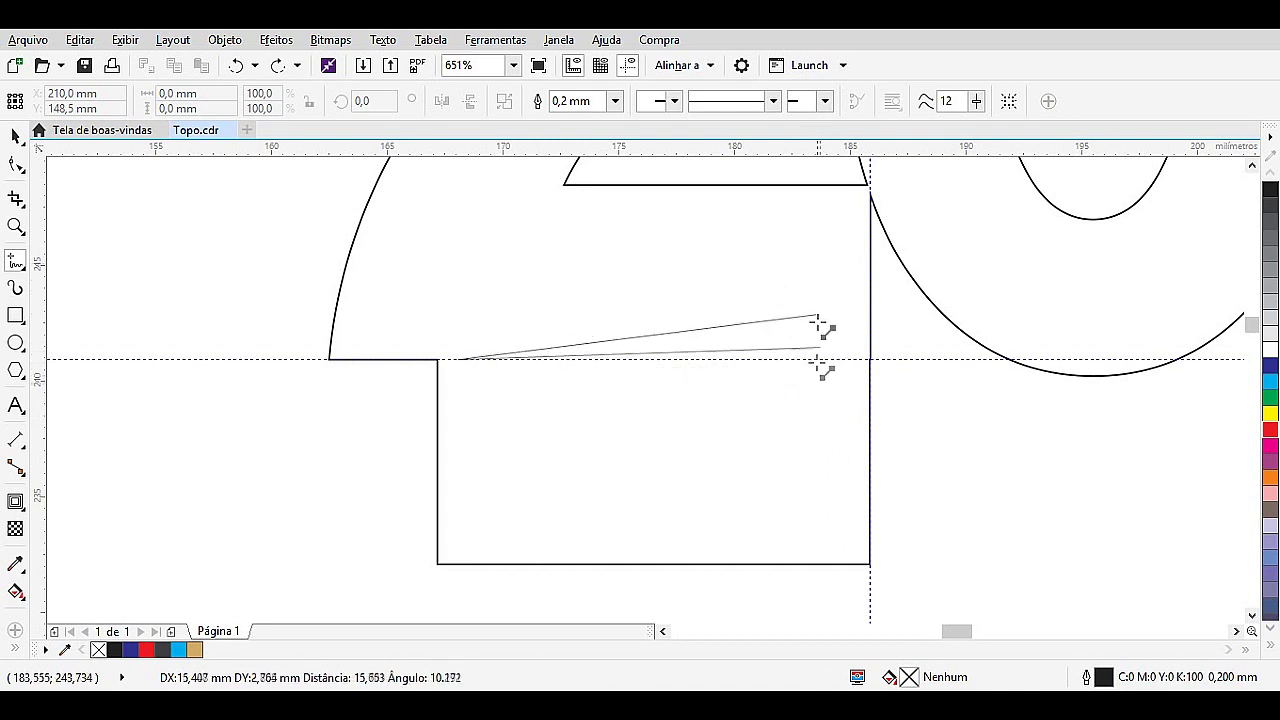
left_click(823, 364)
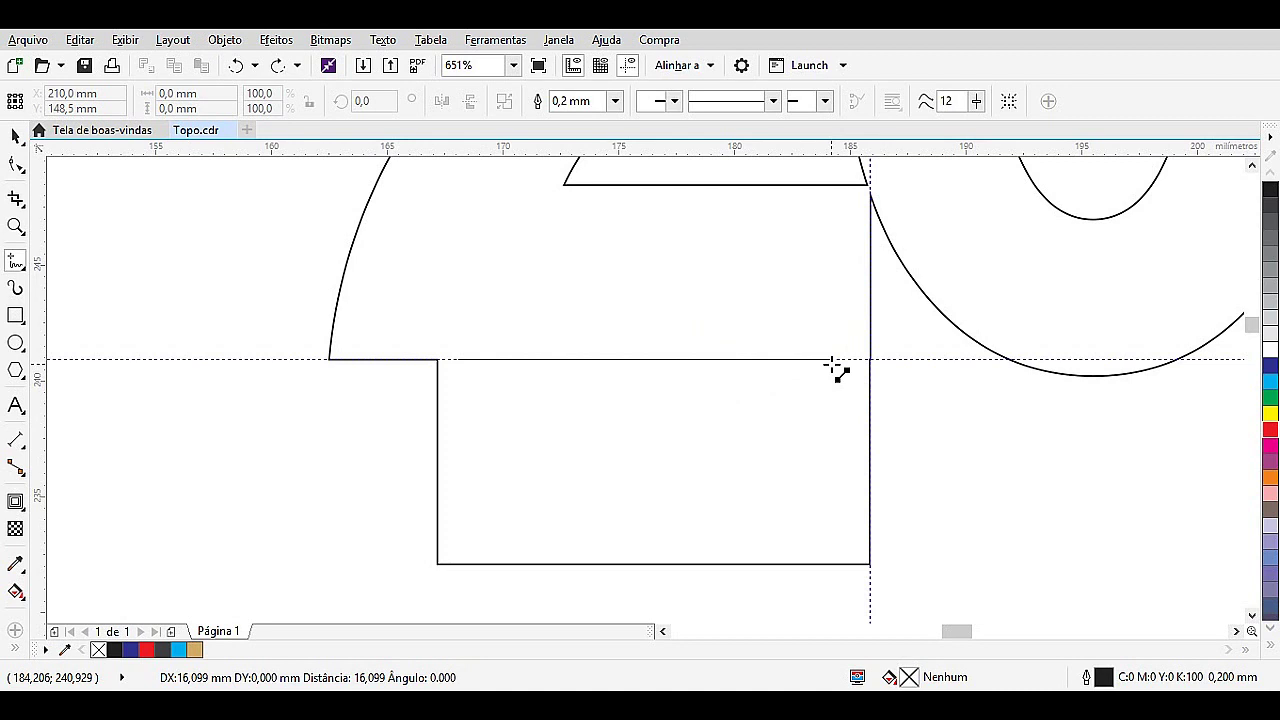
left_click(832, 364)
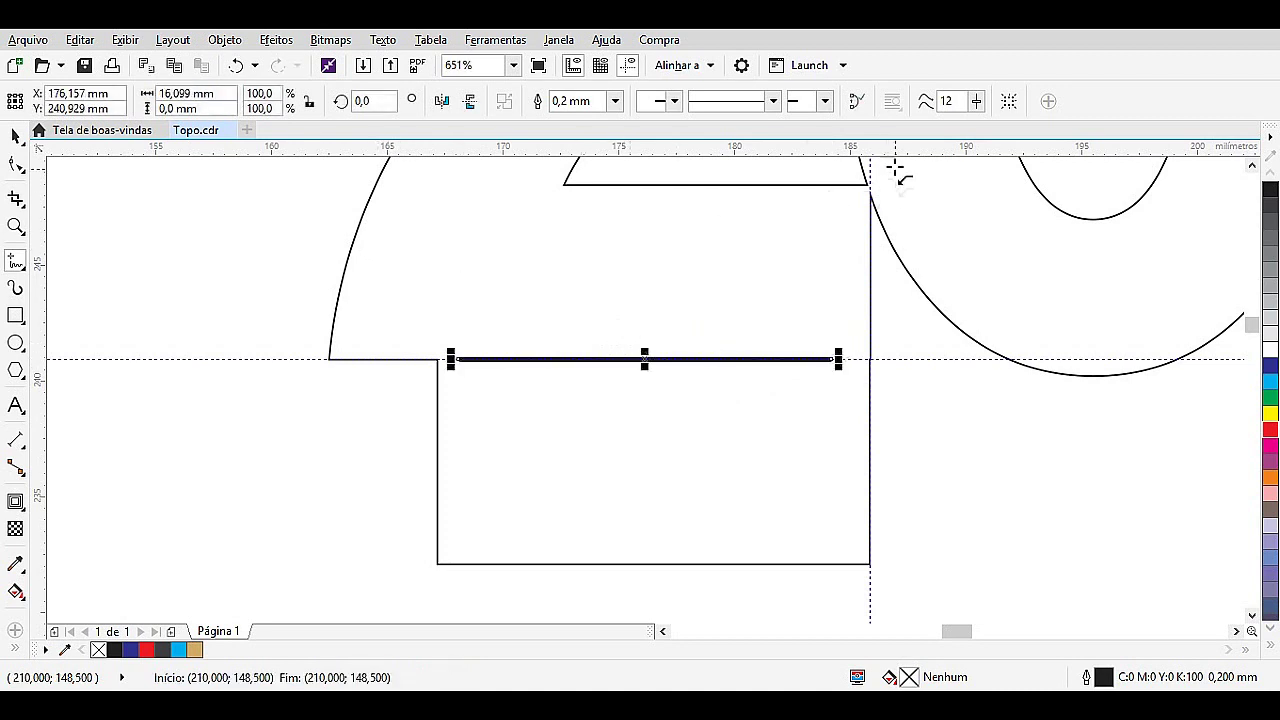
Give the new fold line a dashed line style and a red outline (C0 M100 Y100 K0).
left_click(774, 102)
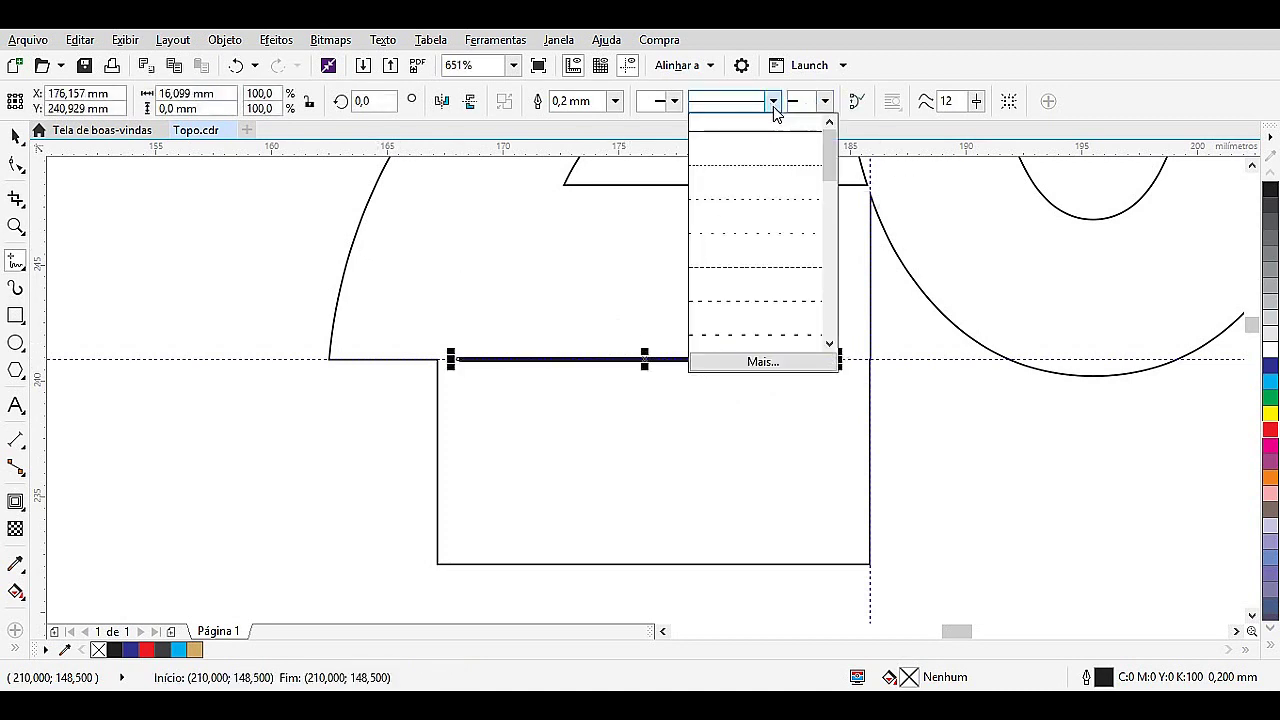
left_click(775, 302)
right_click(1271, 431)
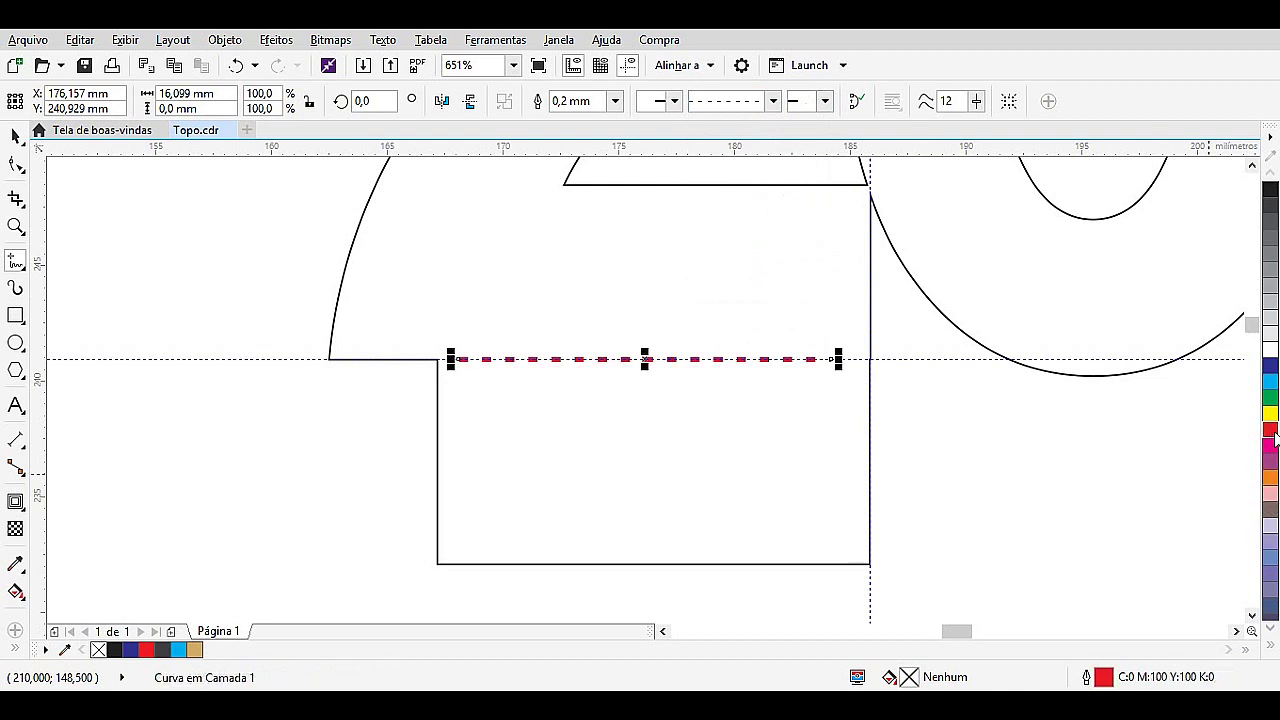
left_click(15, 135)
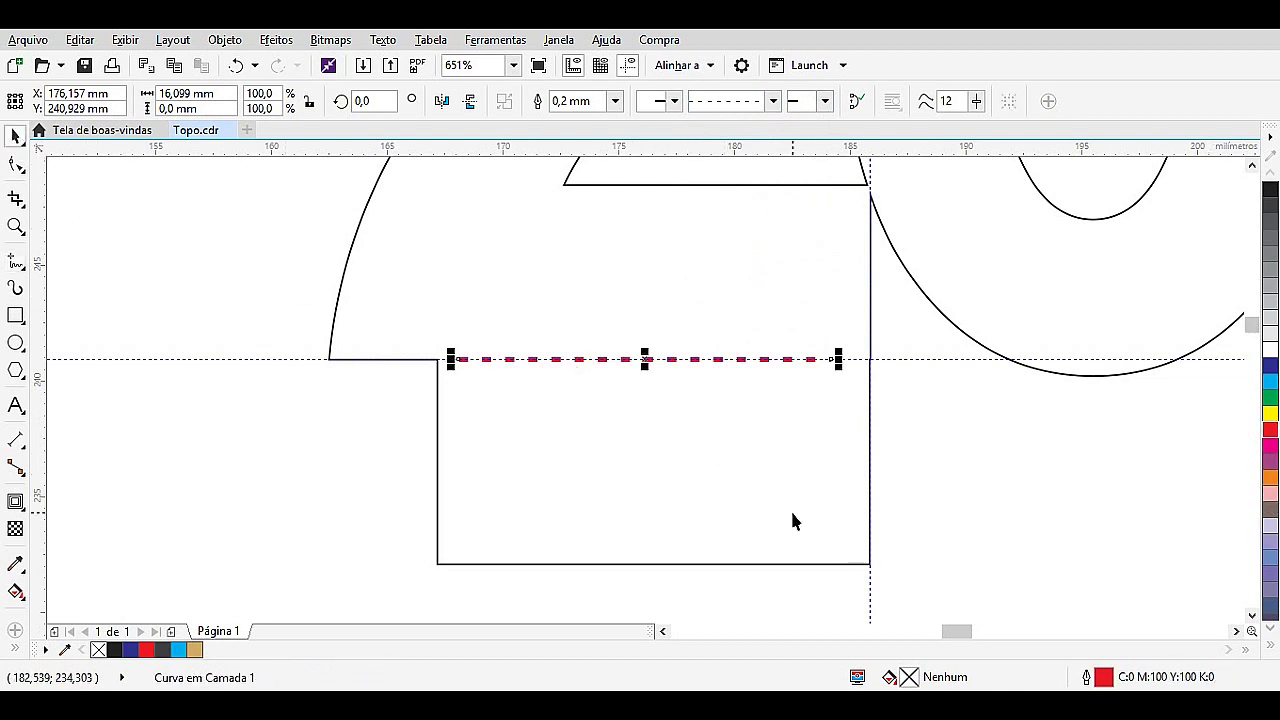
left_click(877, 525)
Delete the horizontal and vertical guides from the page.
scroll(900, 525, "down", 4)
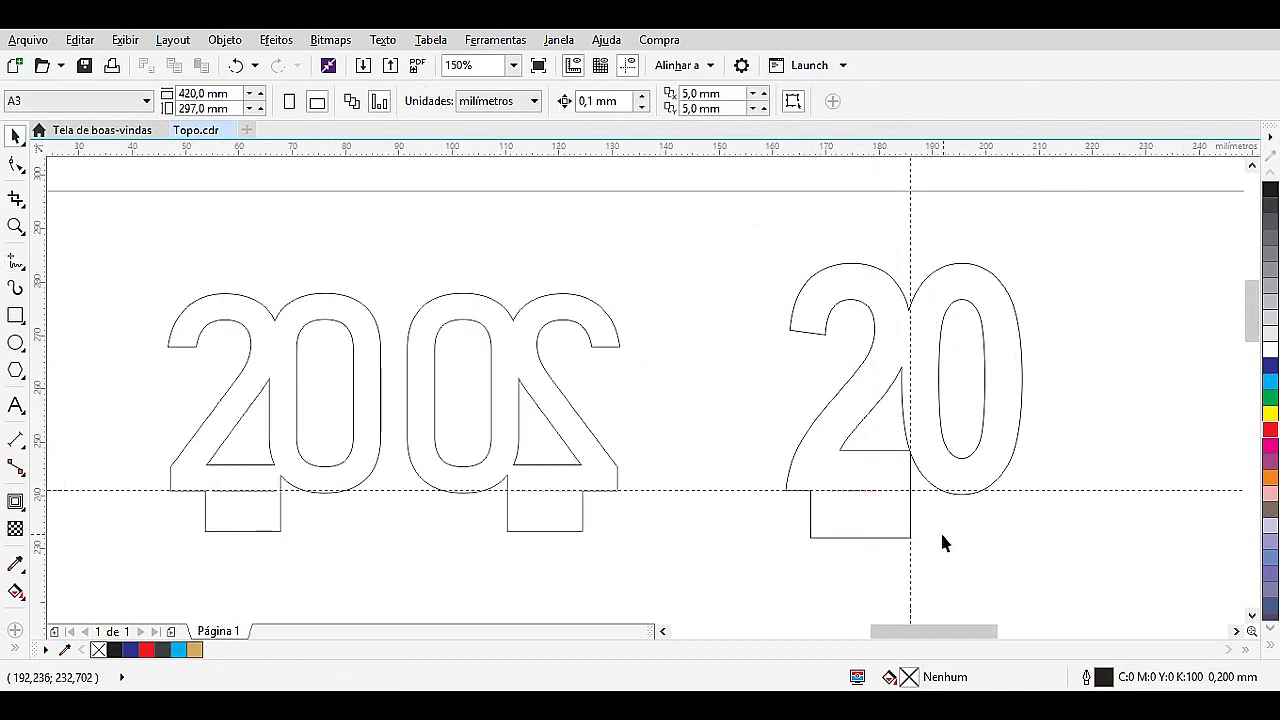
left_click(1084, 491)
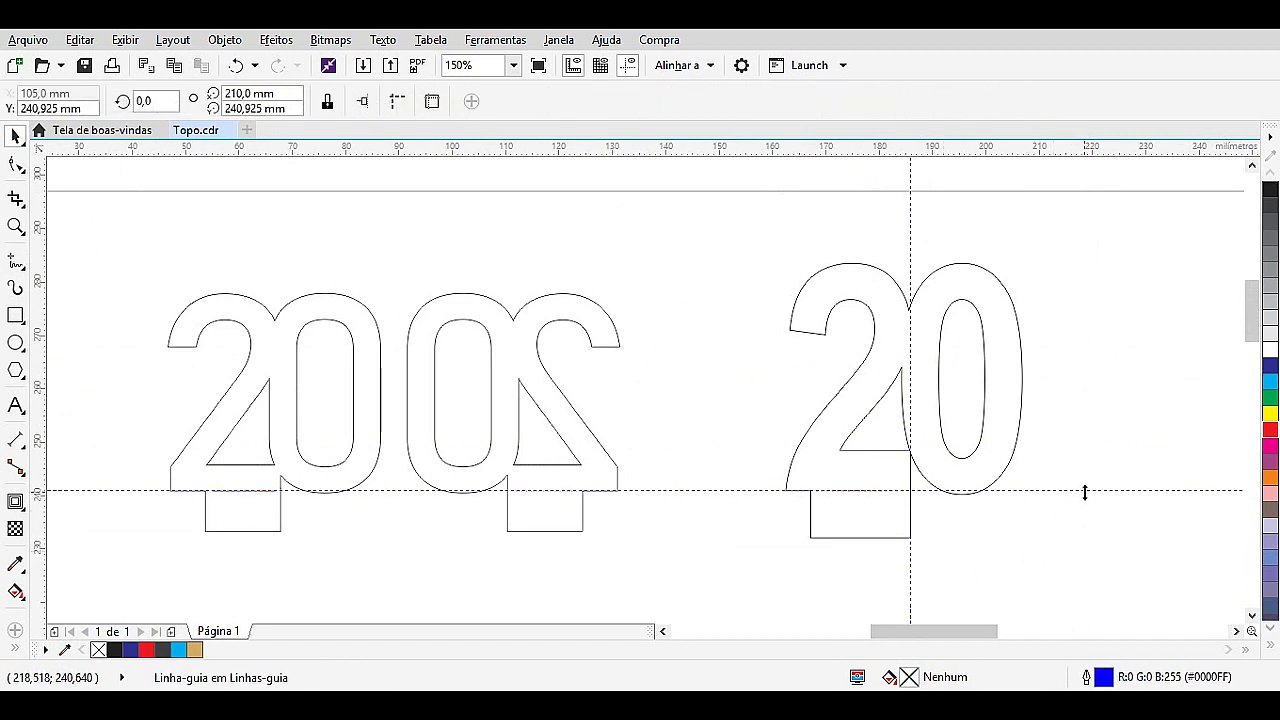
key("ctrl+a")
key("Delete")
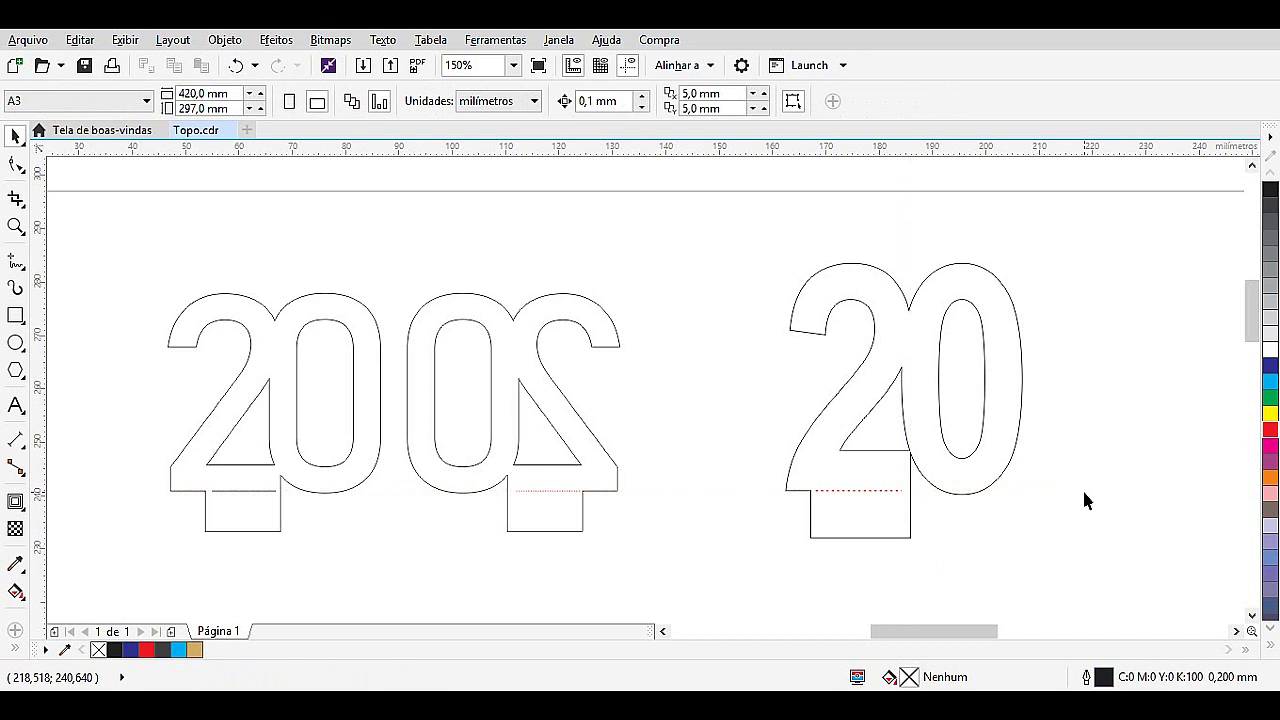
Group the right-hand 20 with its fold line and shift the group about 7 mm to the left and slightly down.
left_click_drag(940, 381, 1095, 578)
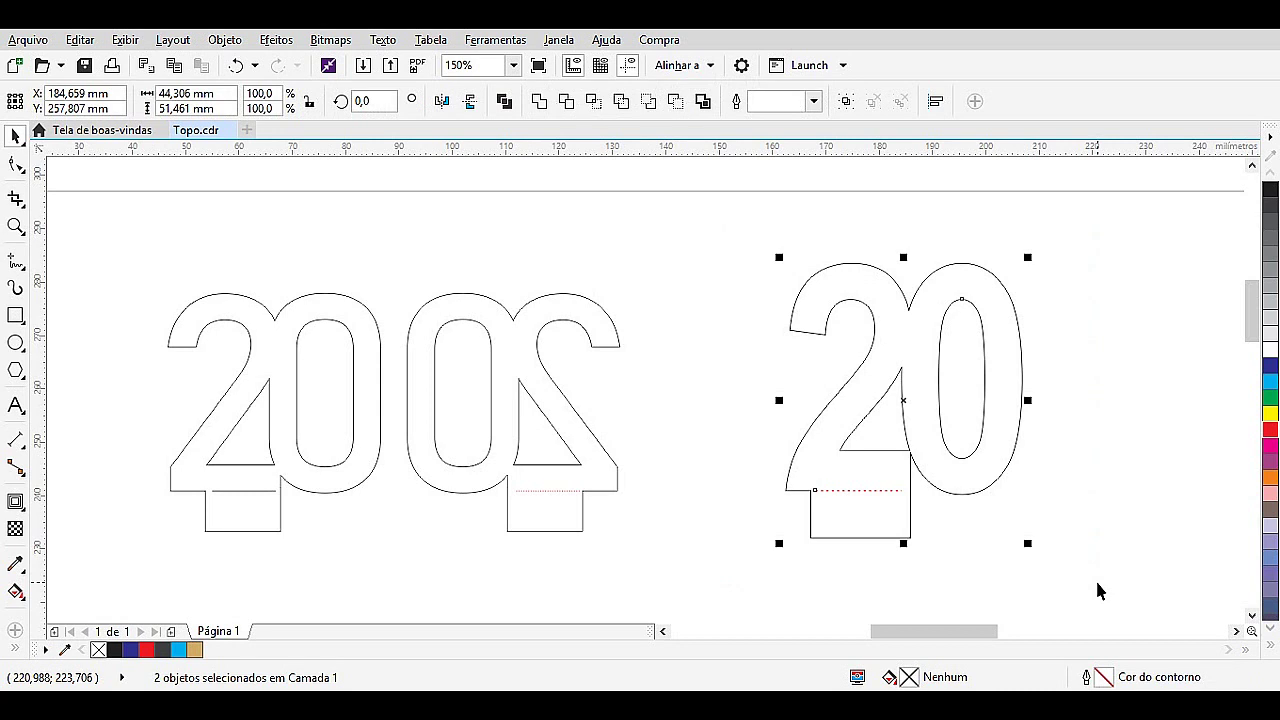
key("ctrl+g")
left_click_drag(931, 471, 895, 490)
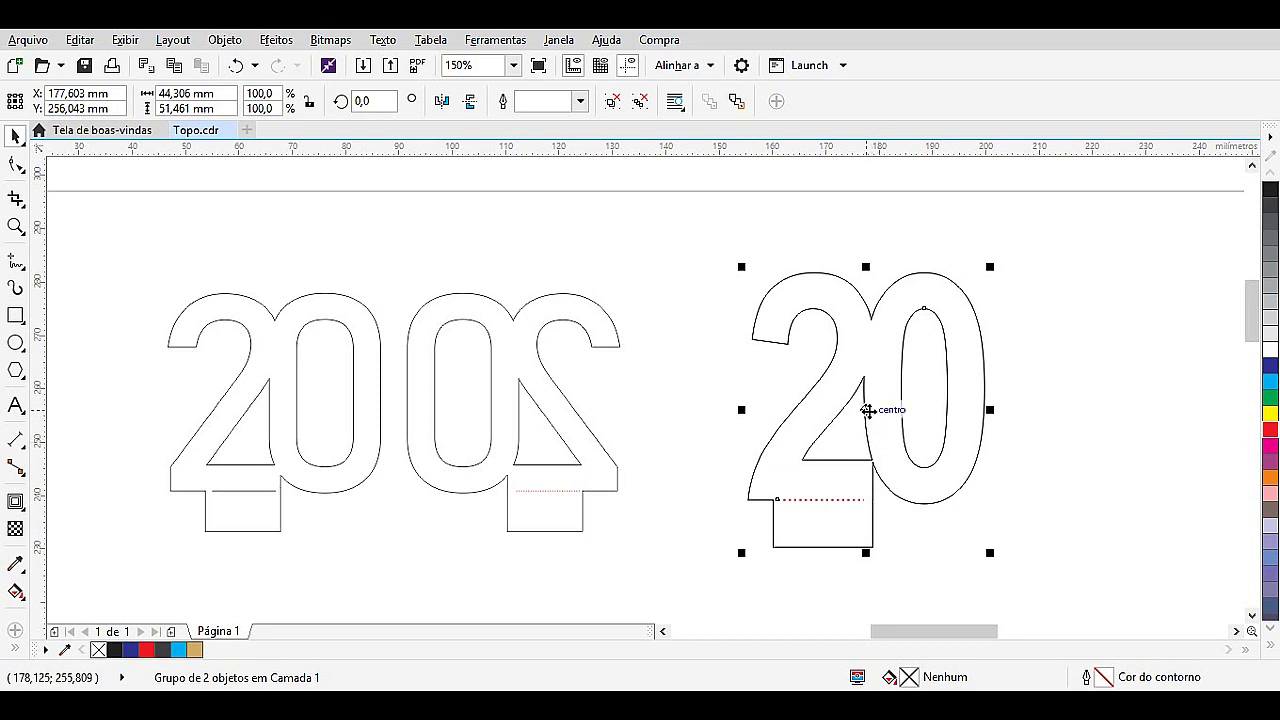
Duplicate the grouped 20 about 46 mm to its right and mirror the copy horizontally.
left_click_drag(865, 409, 1116, 421)
left_click(1237, 631)
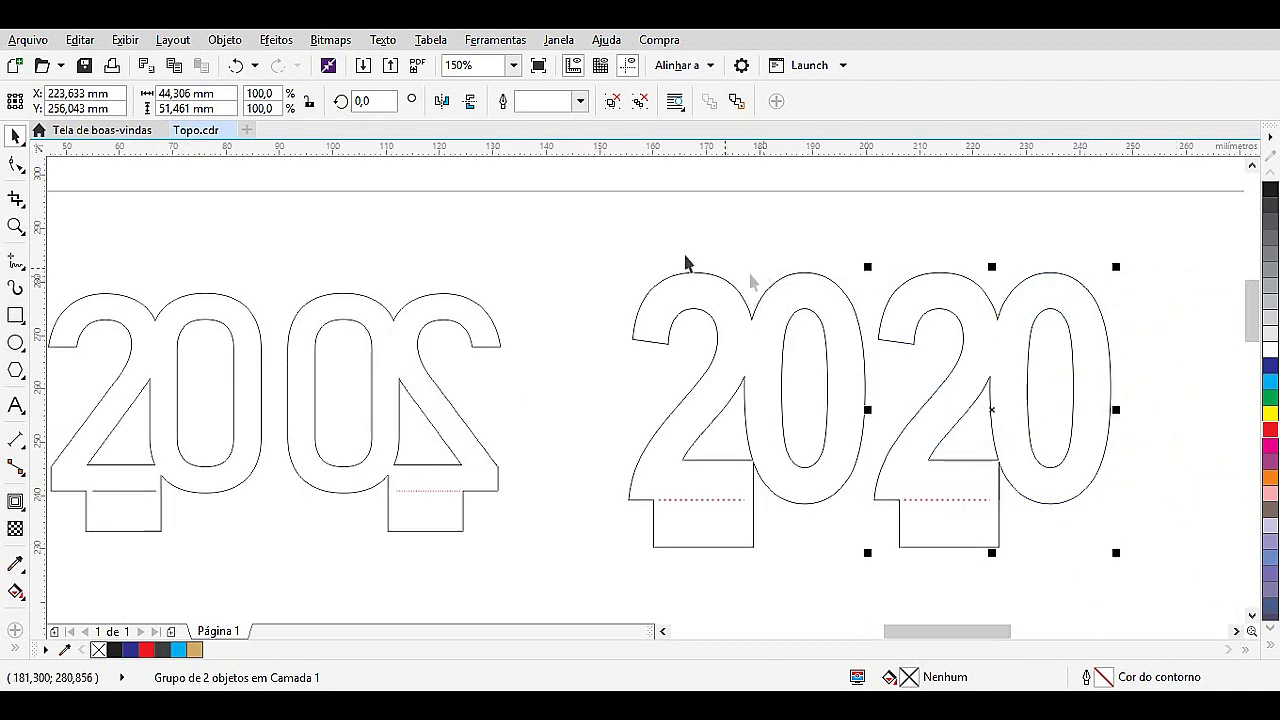
left_click(441, 102)
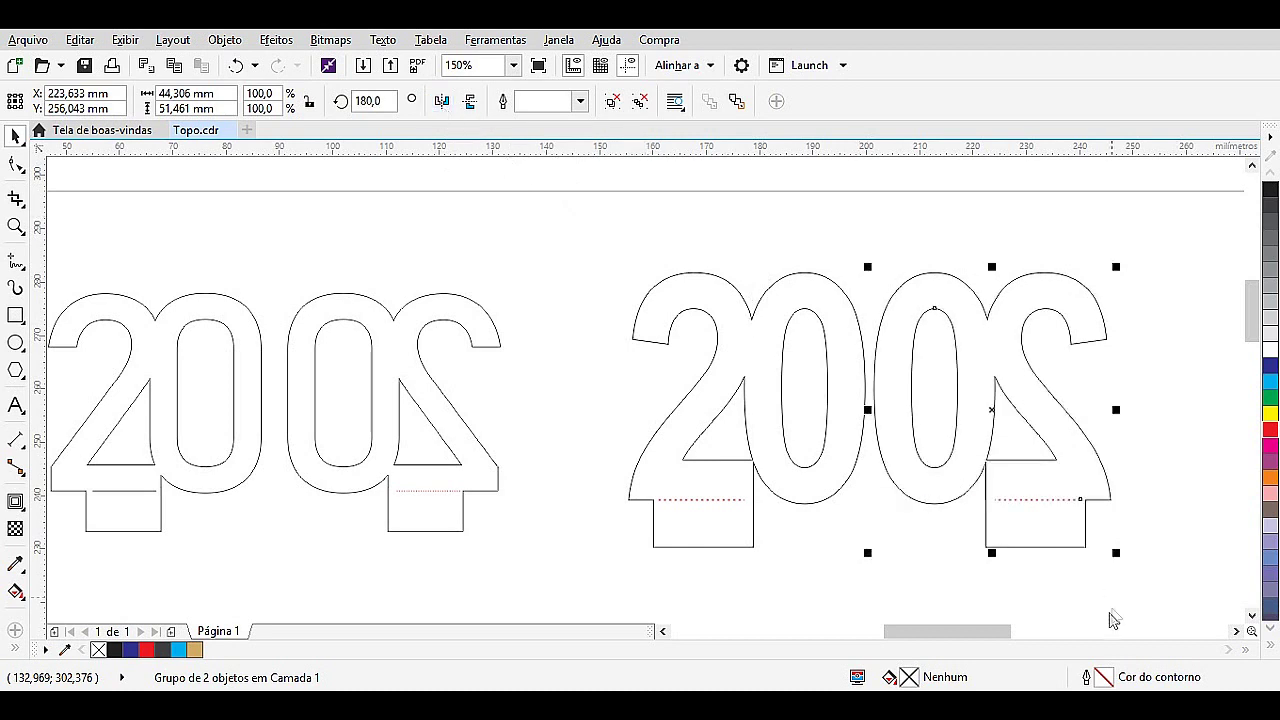
scroll(1124, 577, "down", 2)
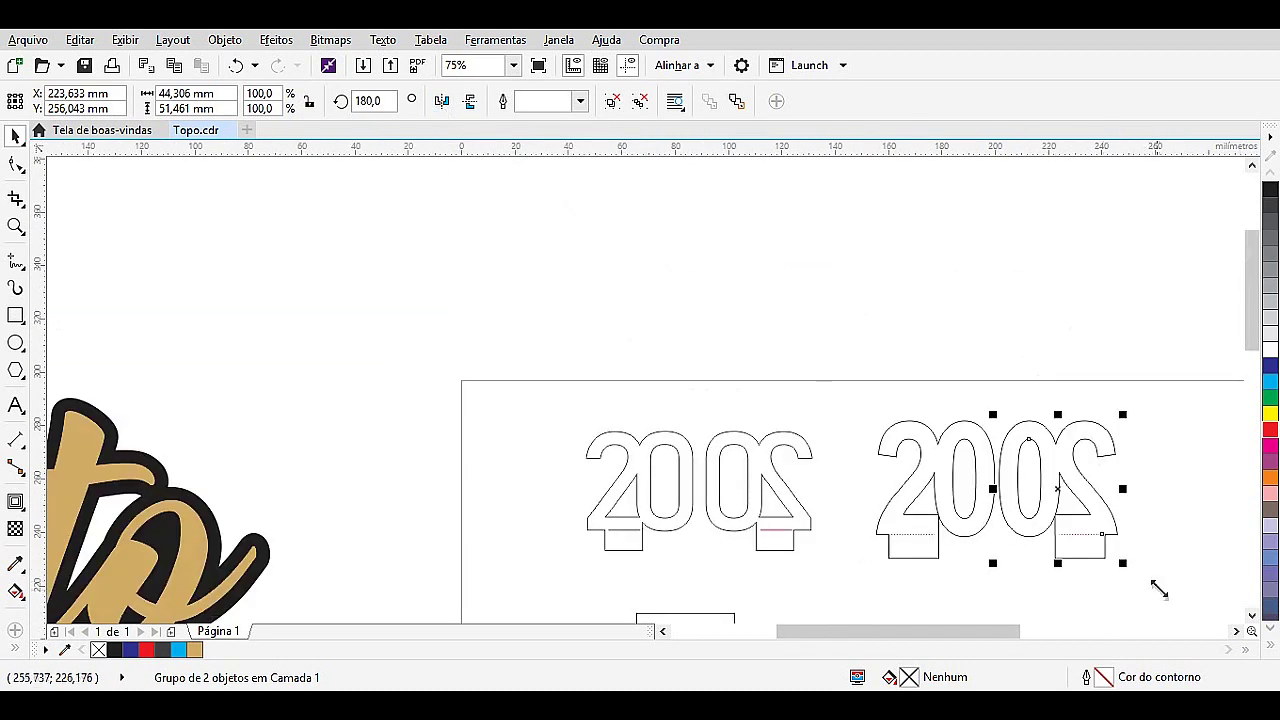
left_click(1251, 615)
left_click_drag(1168, 522, 844, 303)
left_click(1007, 535)
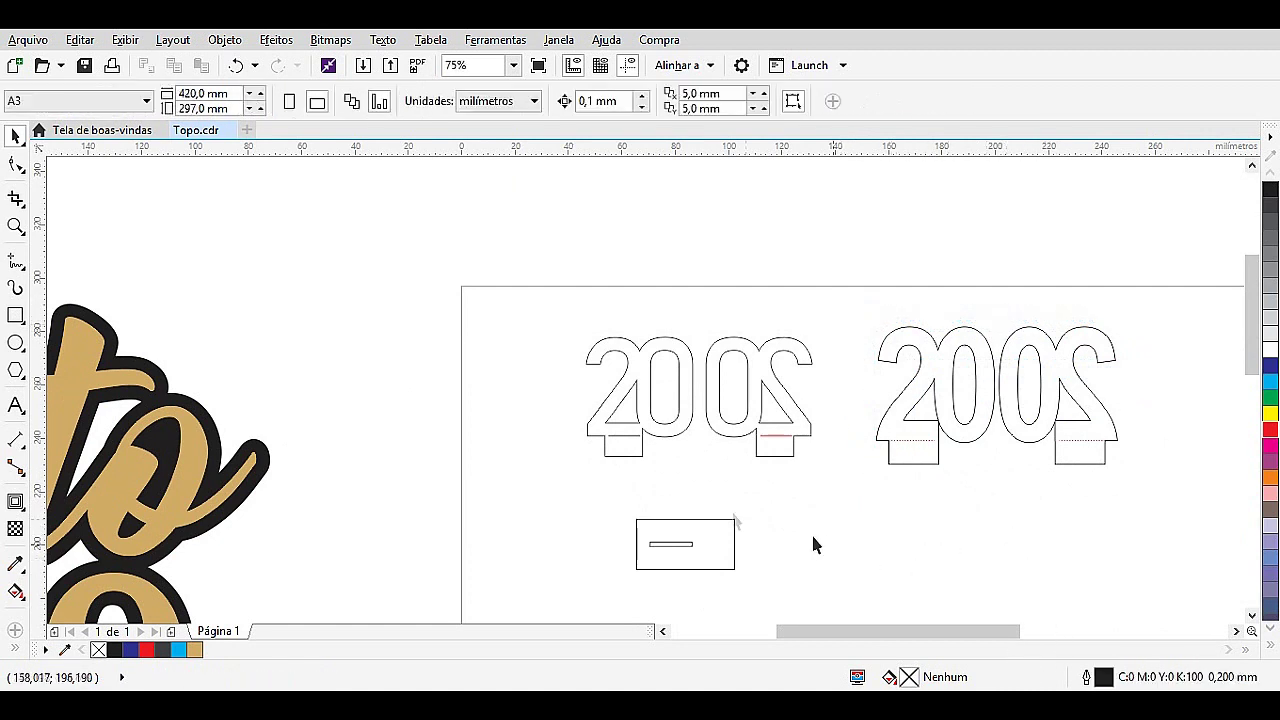
left_click_drag(716, 566, 870, 568)
left_click(734, 569)
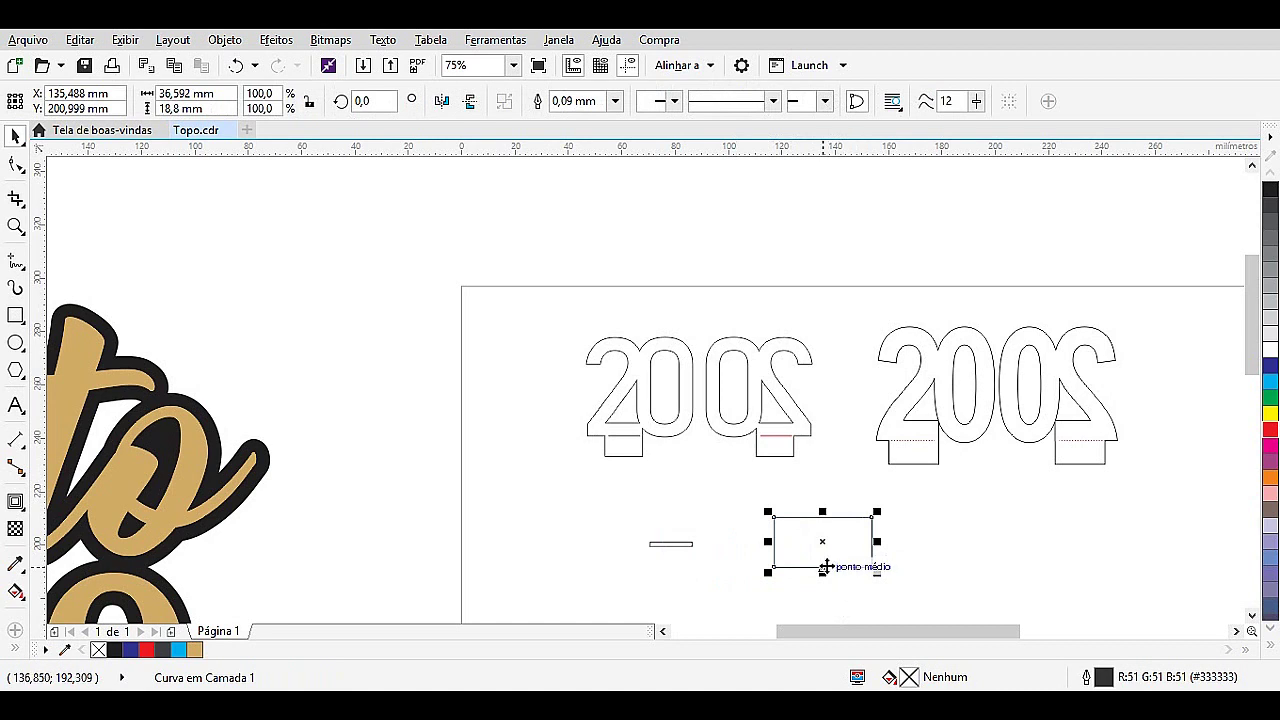
key("ctrl+z")
Group the existing base rectangle with its slot and move the group over the tab of the new 20.
left_click_drag(616, 506, 784, 592)
key("ctrl+g")
left_click_drag(689, 540, 930, 461)
key("z")
left_click_drag(868, 308, 1016, 532)
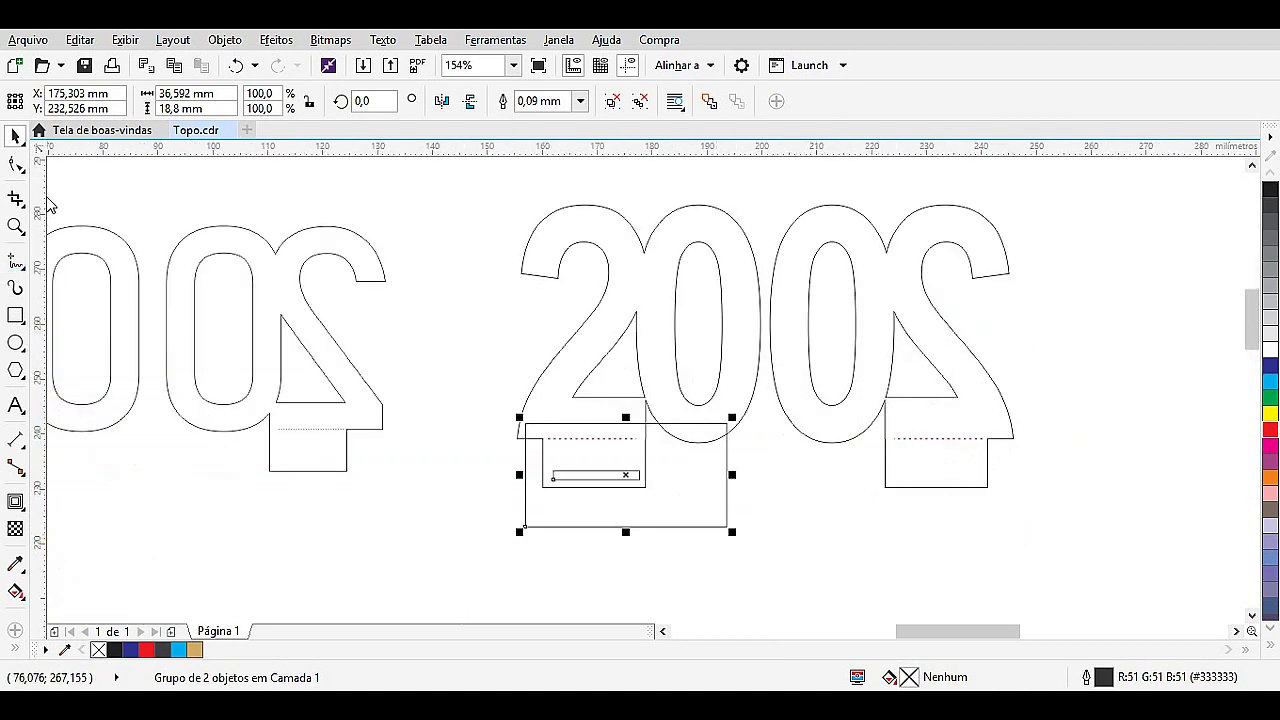
Place vertical guides at both outer edges of the new unmirrored 20, with the left one at X 155.45 mm.
left_click_drag(571, 302, 521, 280)
left_click_drag(520, 380, 517, 448)
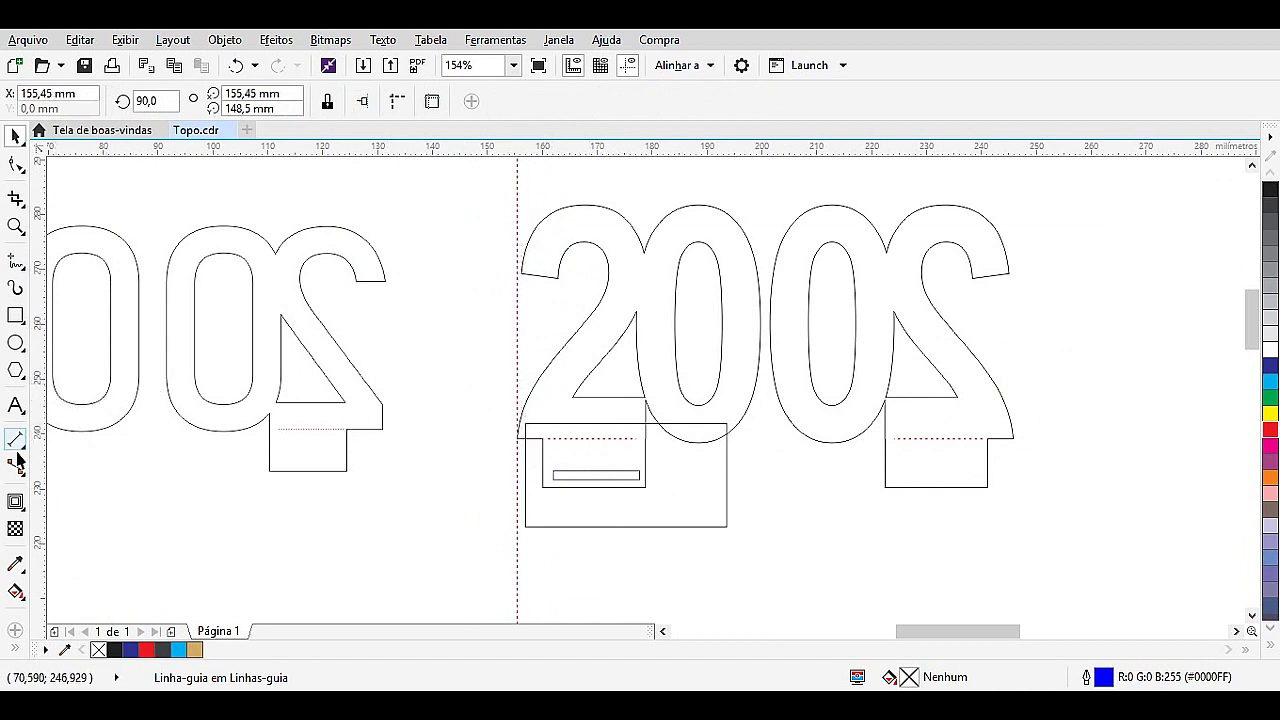
left_click_drag(40, 474, 760, 338)
Move the base group below the tab and stretch it to about 44 mm wide between the two guides.
left_click_drag(681, 492, 668, 601)
left_click_drag(731, 541, 766, 540)
left_click(826, 544)
left_click(696, 557)
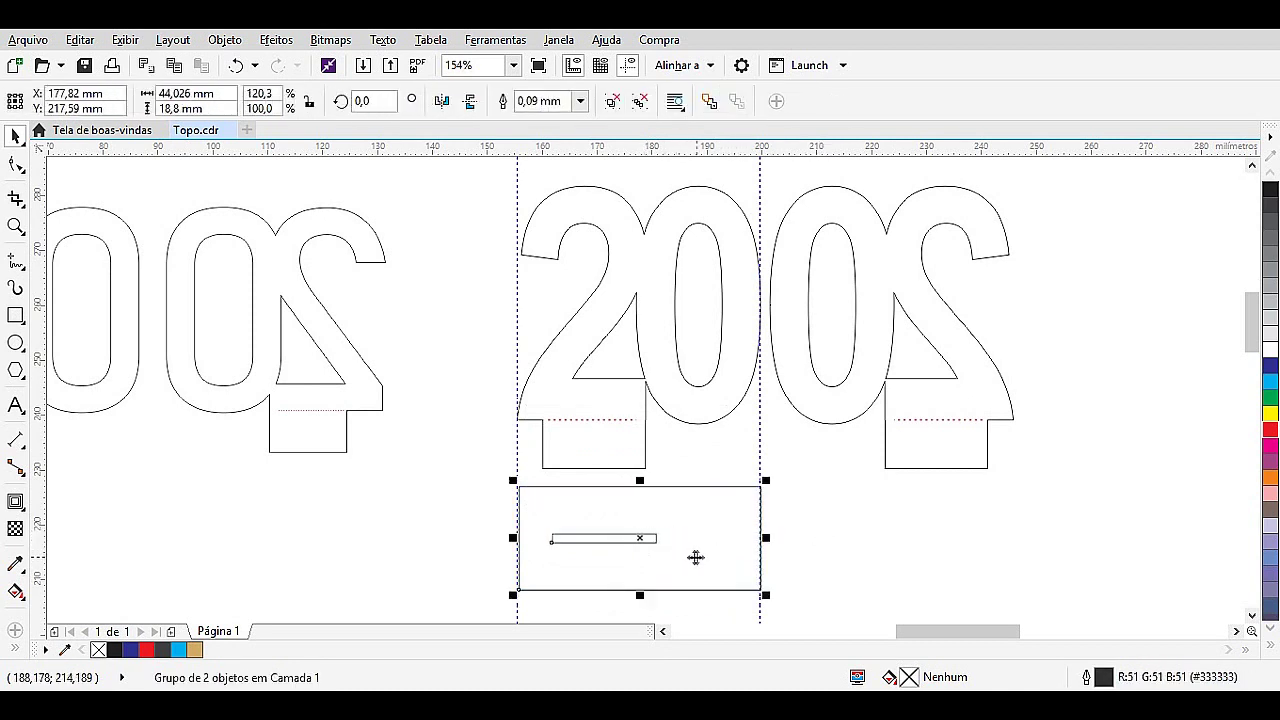
Replace the base group with a new rectangle about 44.2 mm wide and 22.5 mm high between the guides below the tab.
key("Delete")
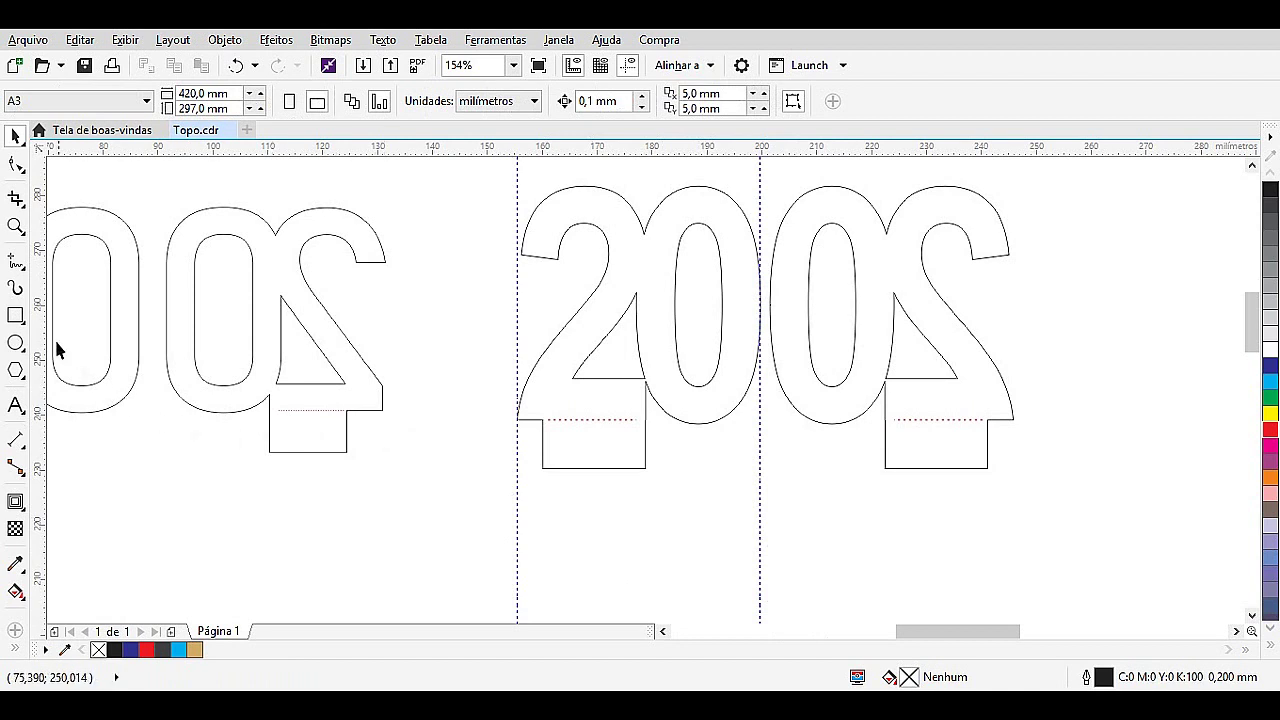
left_click(15, 316)
left_click_drag(519, 497, 760, 580)
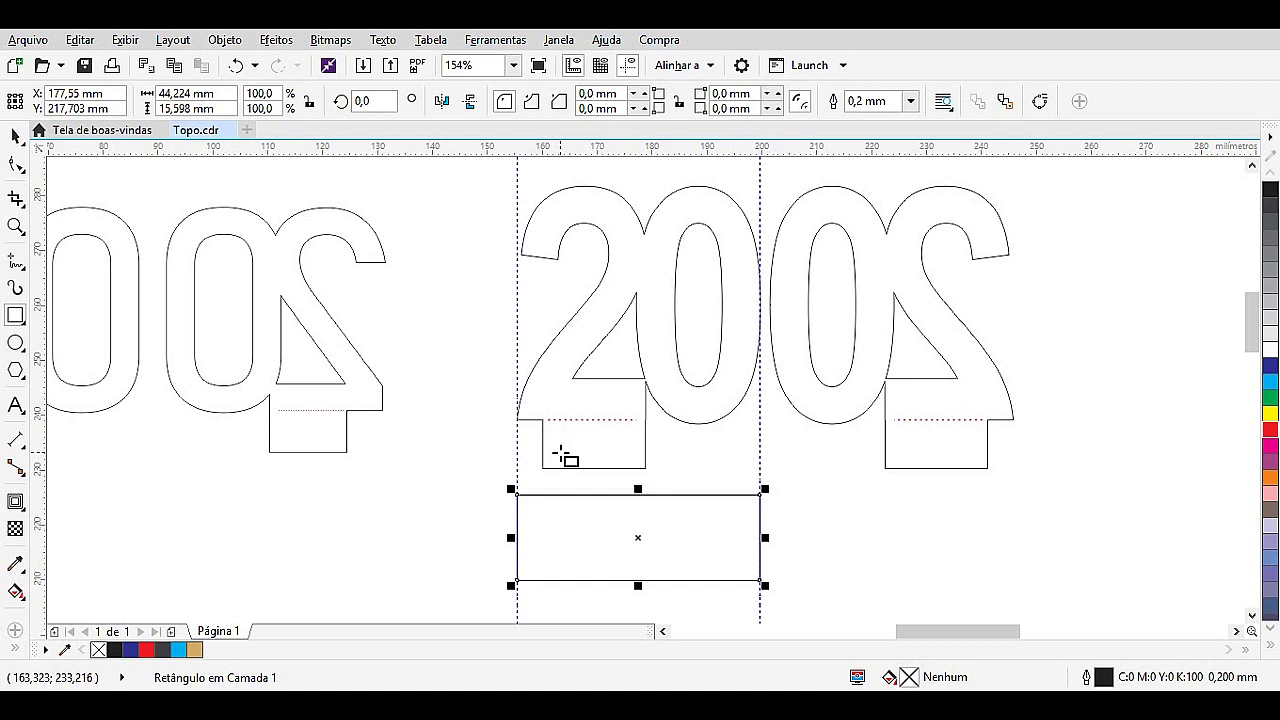
left_click_drag(638, 585, 638, 557)
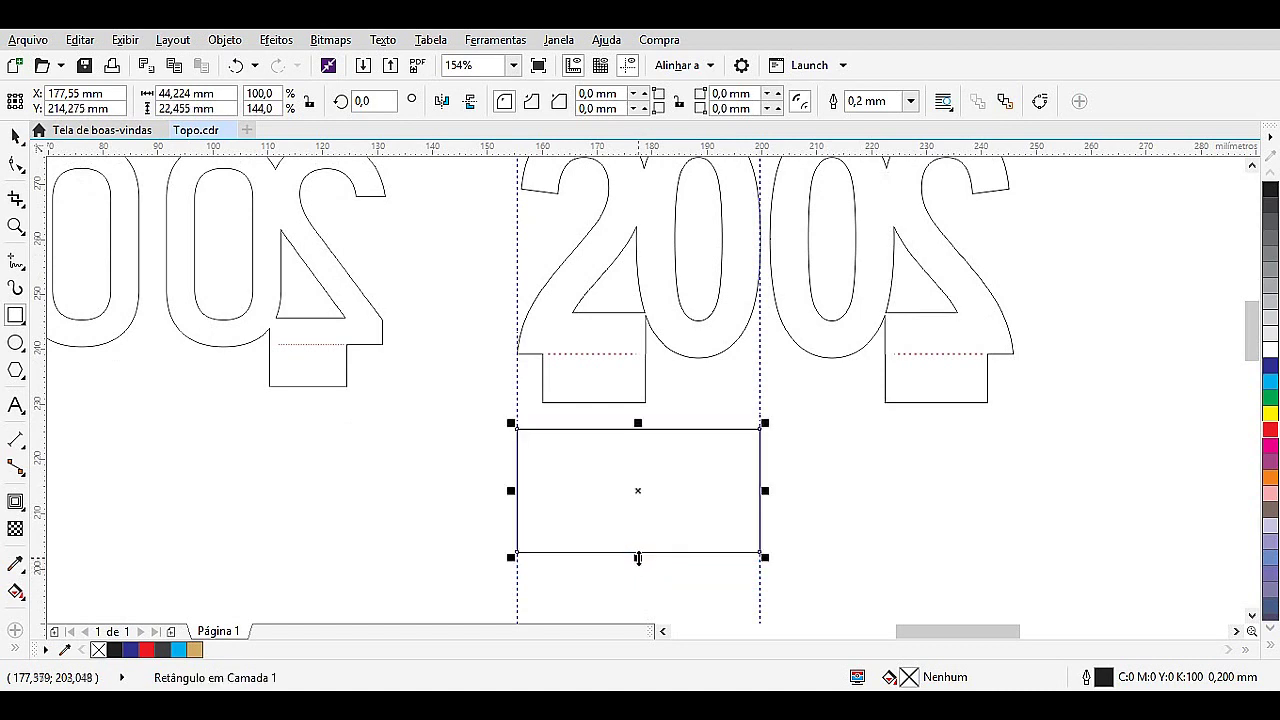
left_click(15, 135)
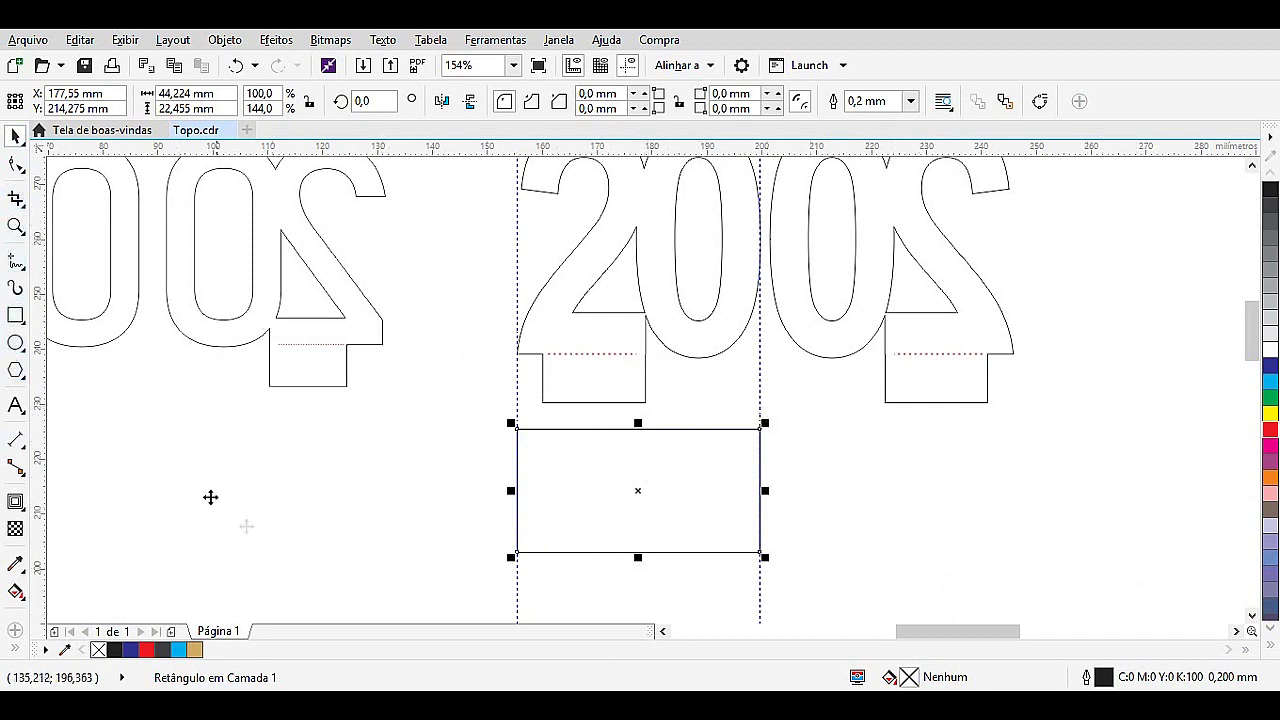
left_click(16, 315)
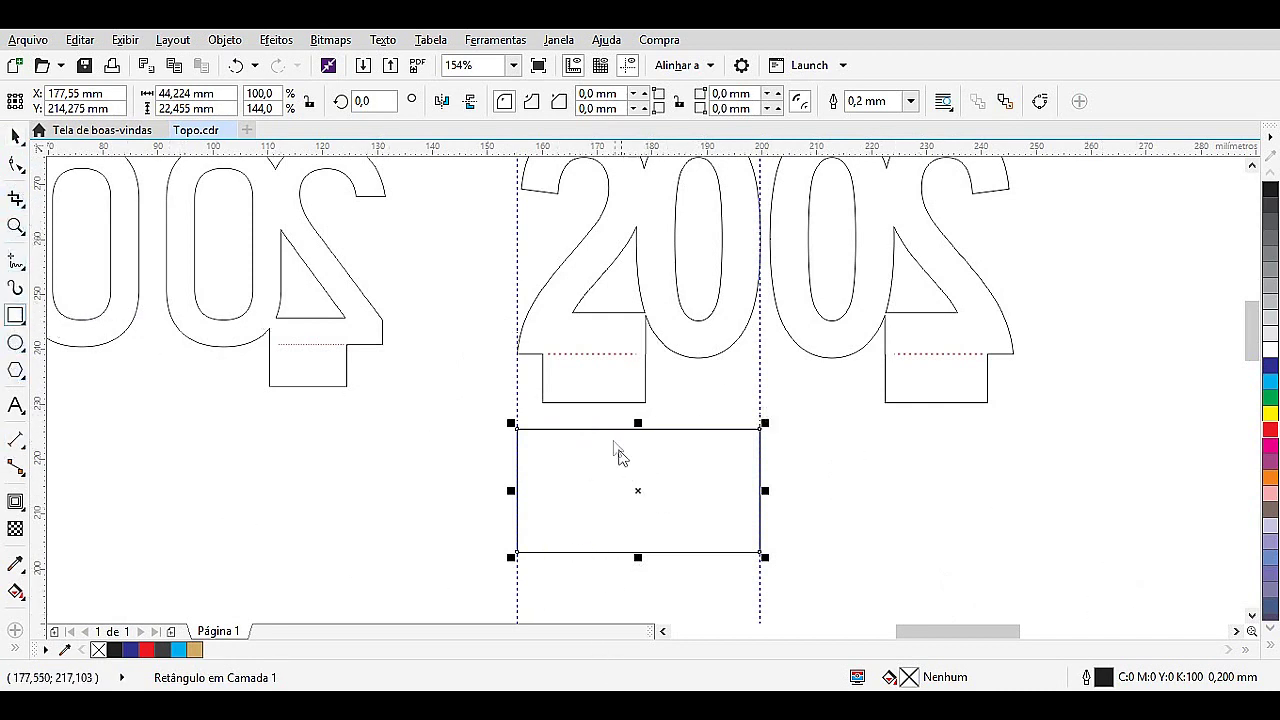
left_click_drag(549, 479, 677, 491)
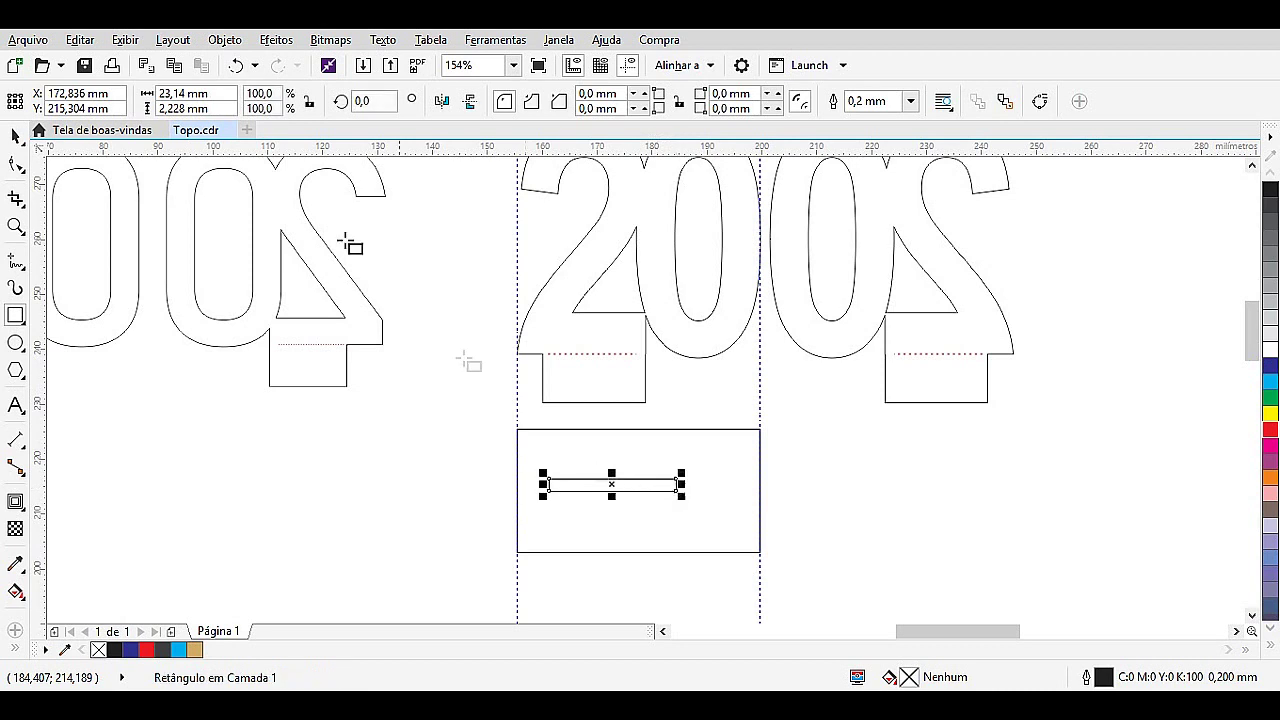
left_click(14, 140)
mouse_move(619, 477)
left_mouse_down()
mouse_move(634, 460)
mouse_move(699, 530)
mouse_move(627, 488)
left_mouse_up()
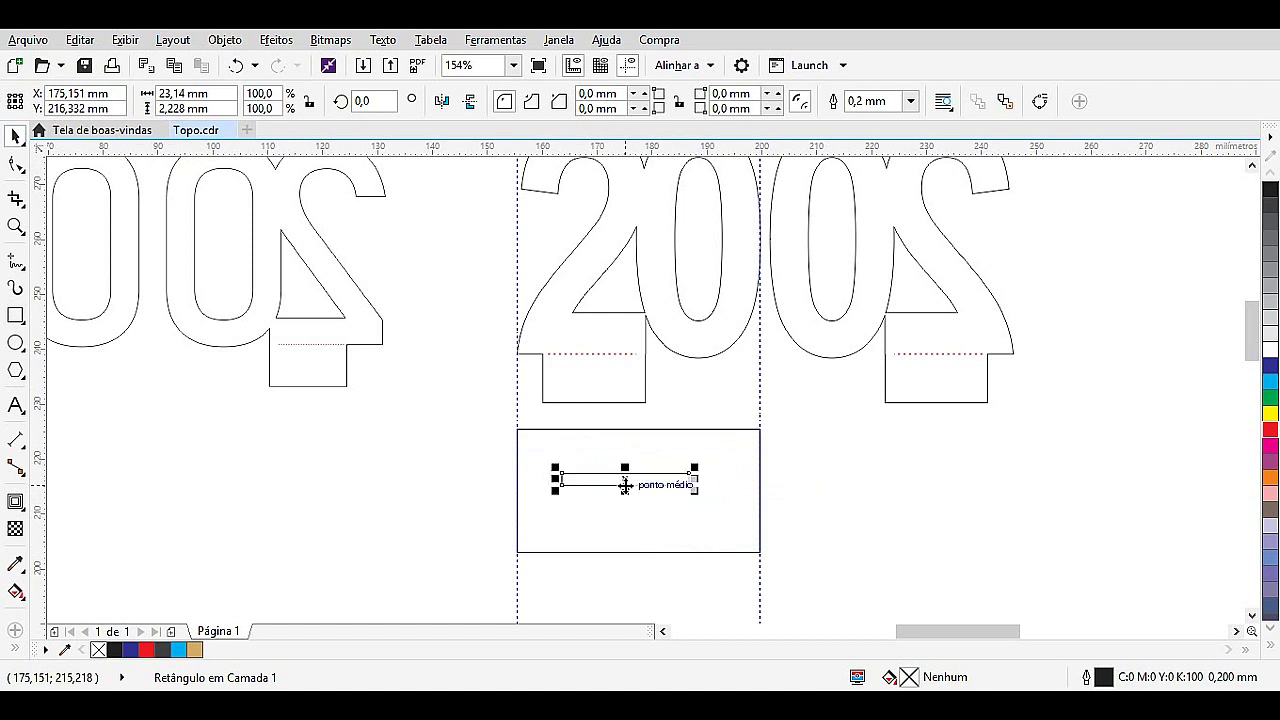
key("Delete")
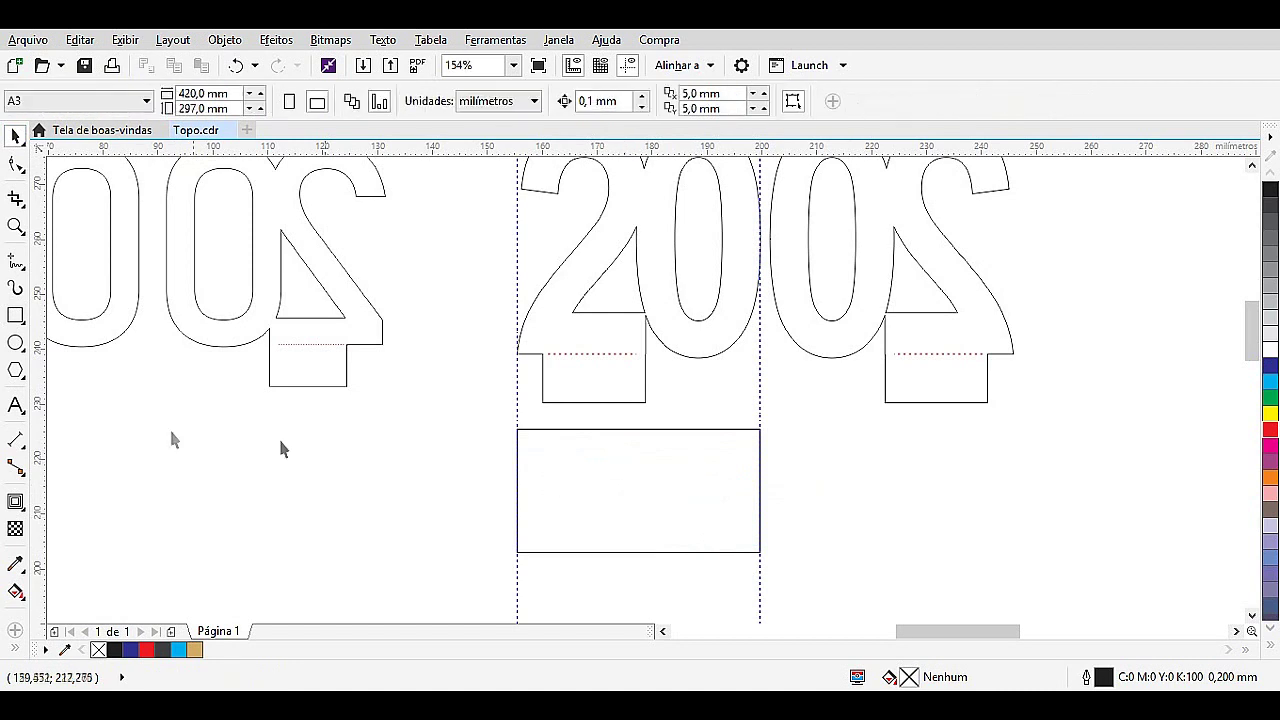
Draw a slot rectangle about 19.7 mm wide from the tab's width and place it inside the base rectangle, about 2 mm high.
left_click(16, 316)
left_click_drag(543, 391, 651, 415)
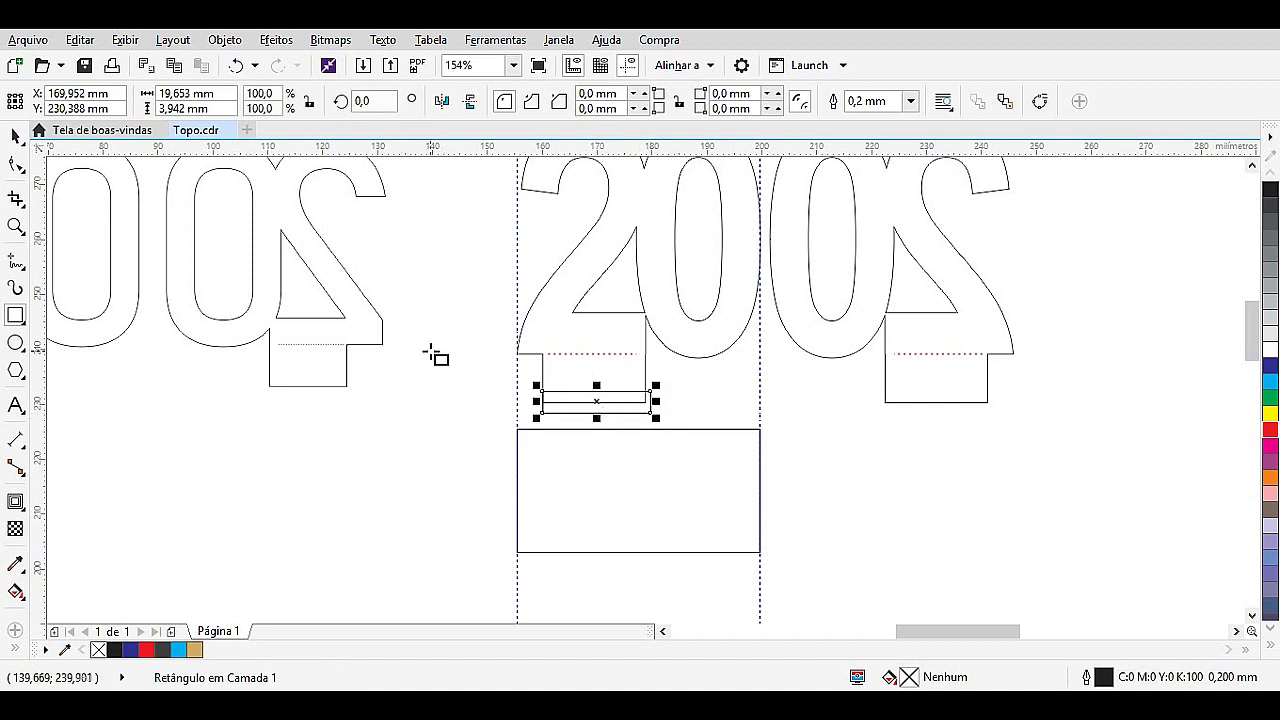
left_click(15, 135)
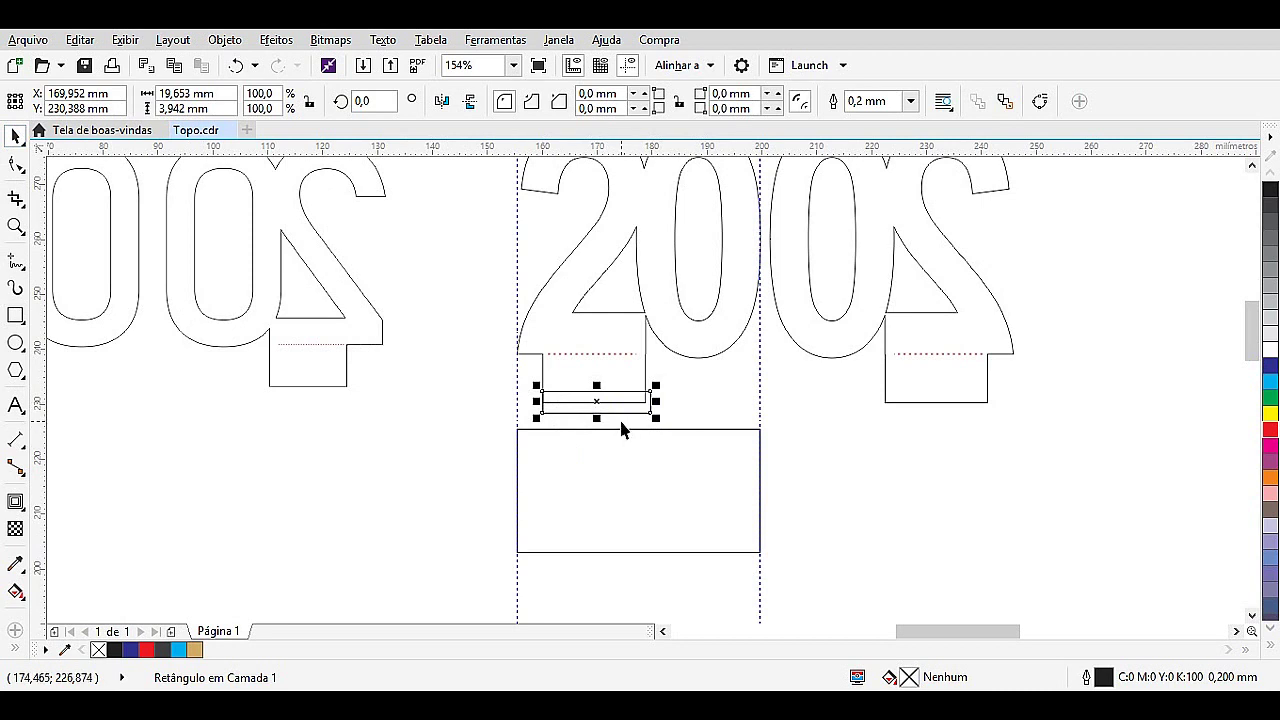
left_click_drag(599, 405, 598, 482)
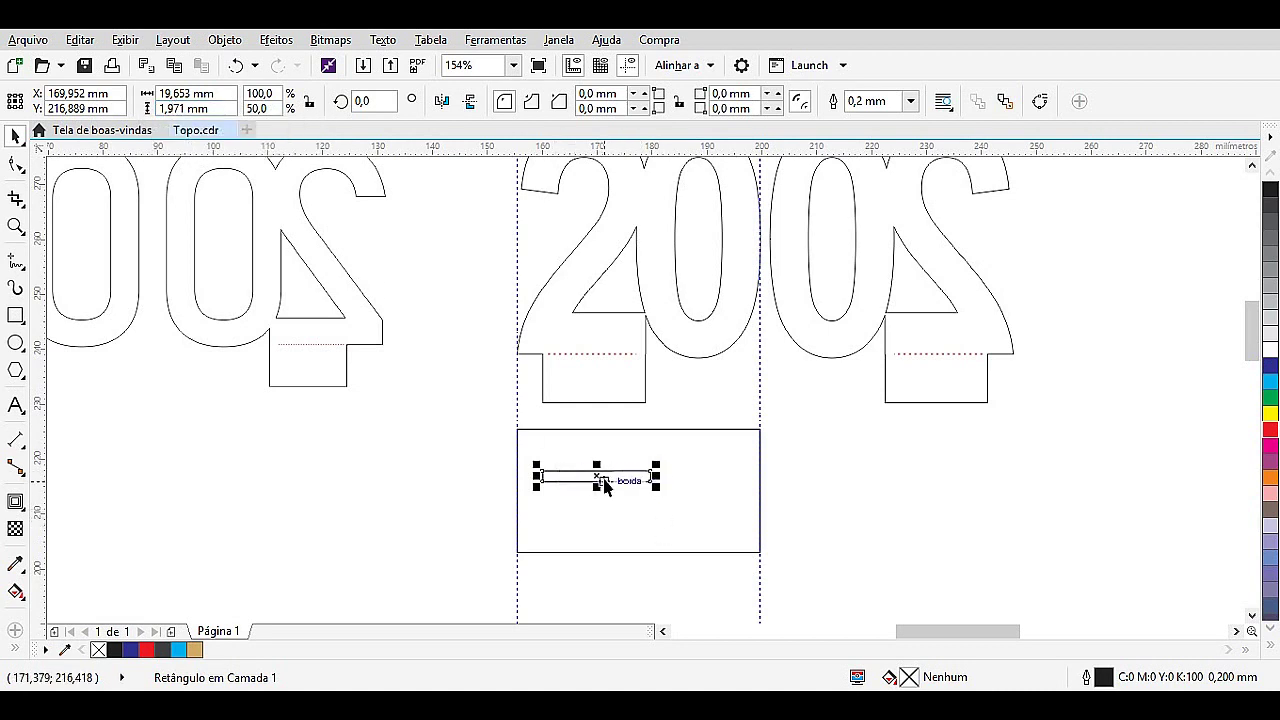
Centre the slot vertically inside the base rectangle below the tab, keeping its horizontal position lined up with the tab.
left_click(713, 429, "shift")
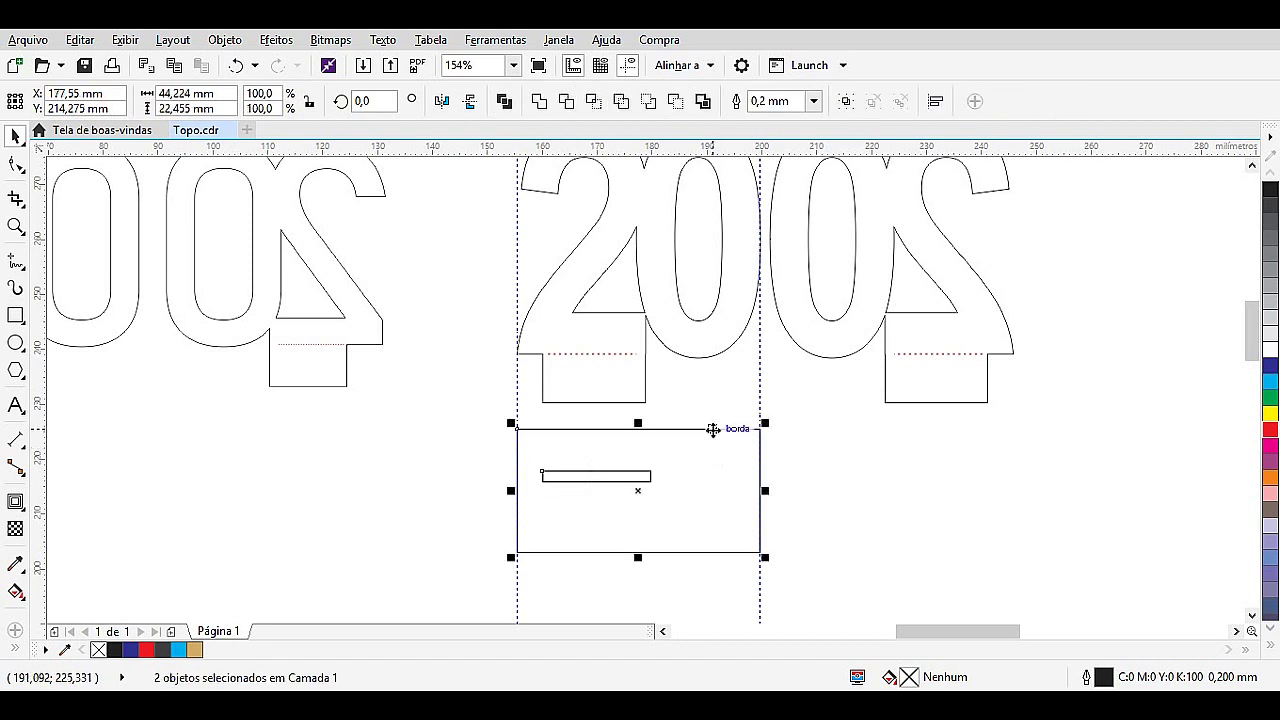
key("c")
key("ctrl+z")
key("e")
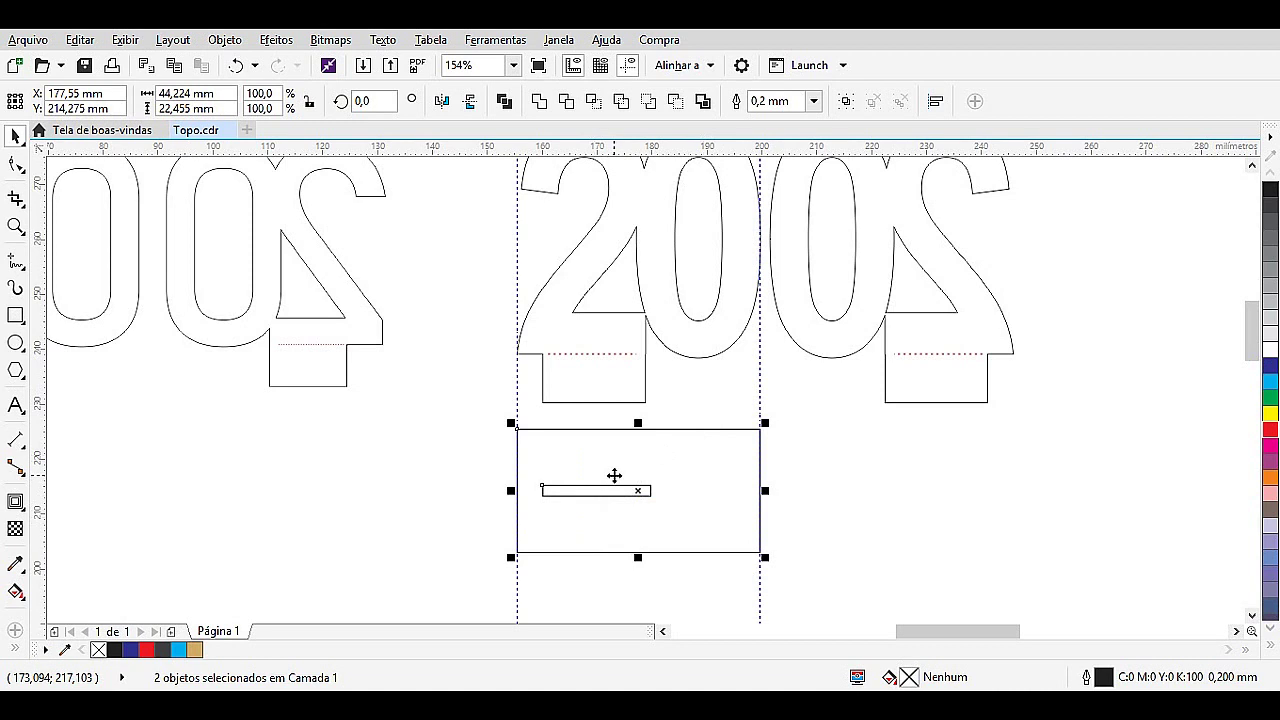
key("c")
key("ctrl+z")
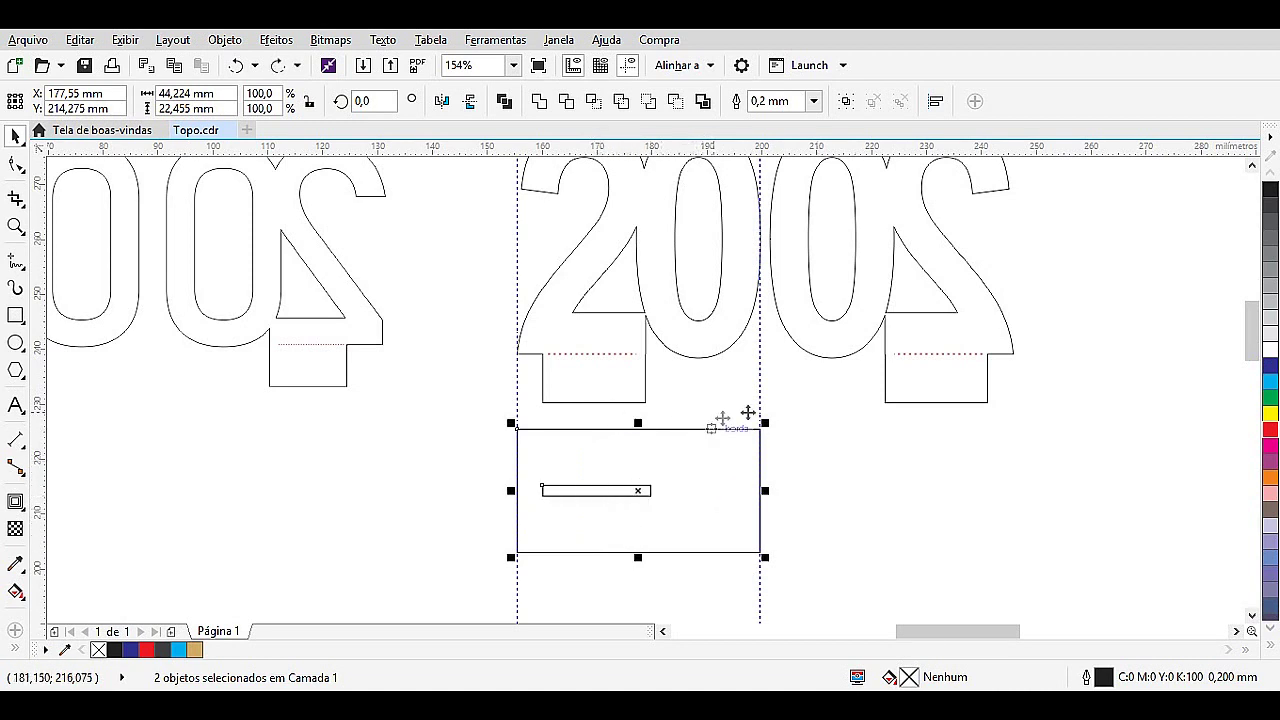
left_click(899, 470)
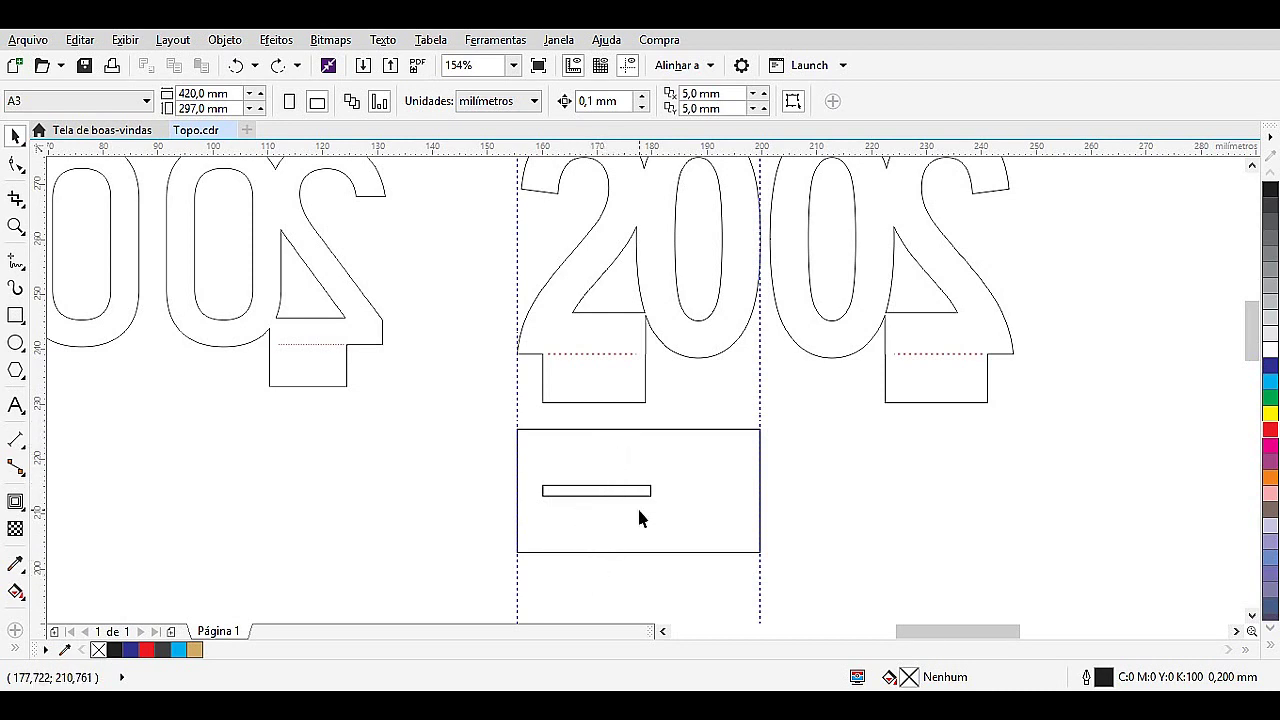
scroll(637, 506, "down", 2)
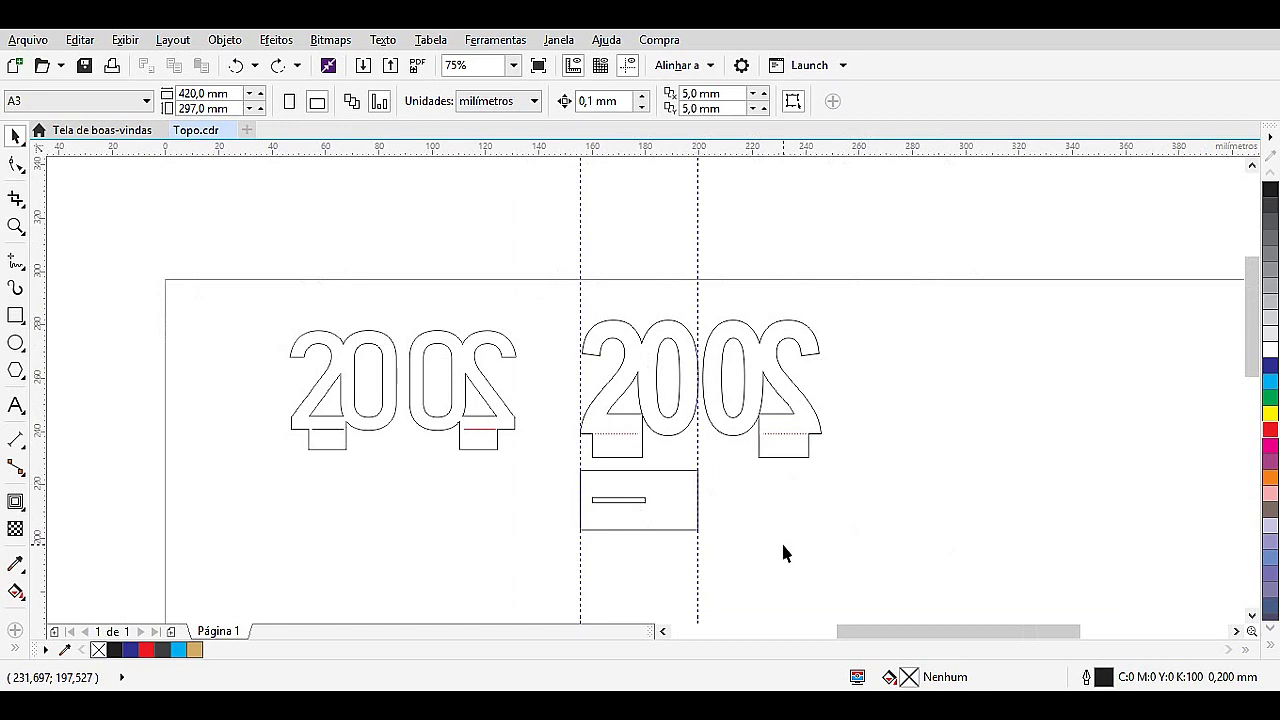
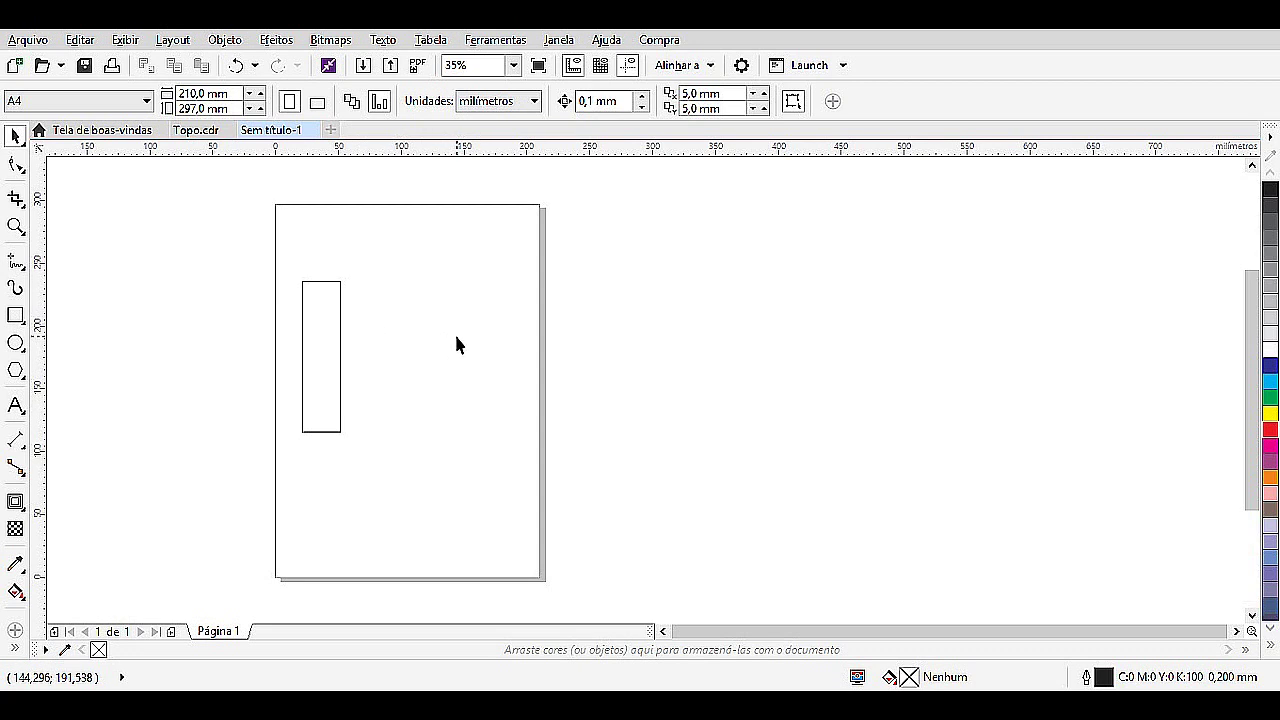
Move the 30 × 120 mm rectangle on the A4 page to about X 95 mm, Y 99.5 mm.
left_click_drag(322, 320, 334, 409)
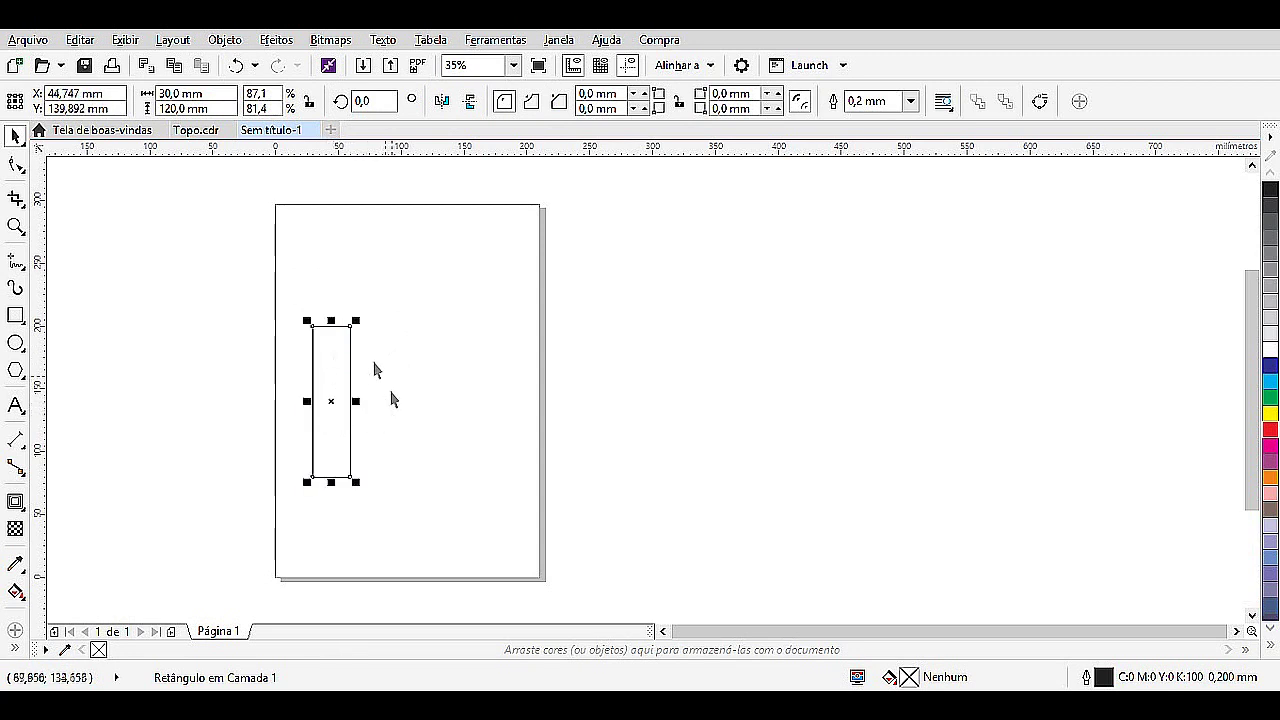
left_click_drag(328, 384, 405, 430)
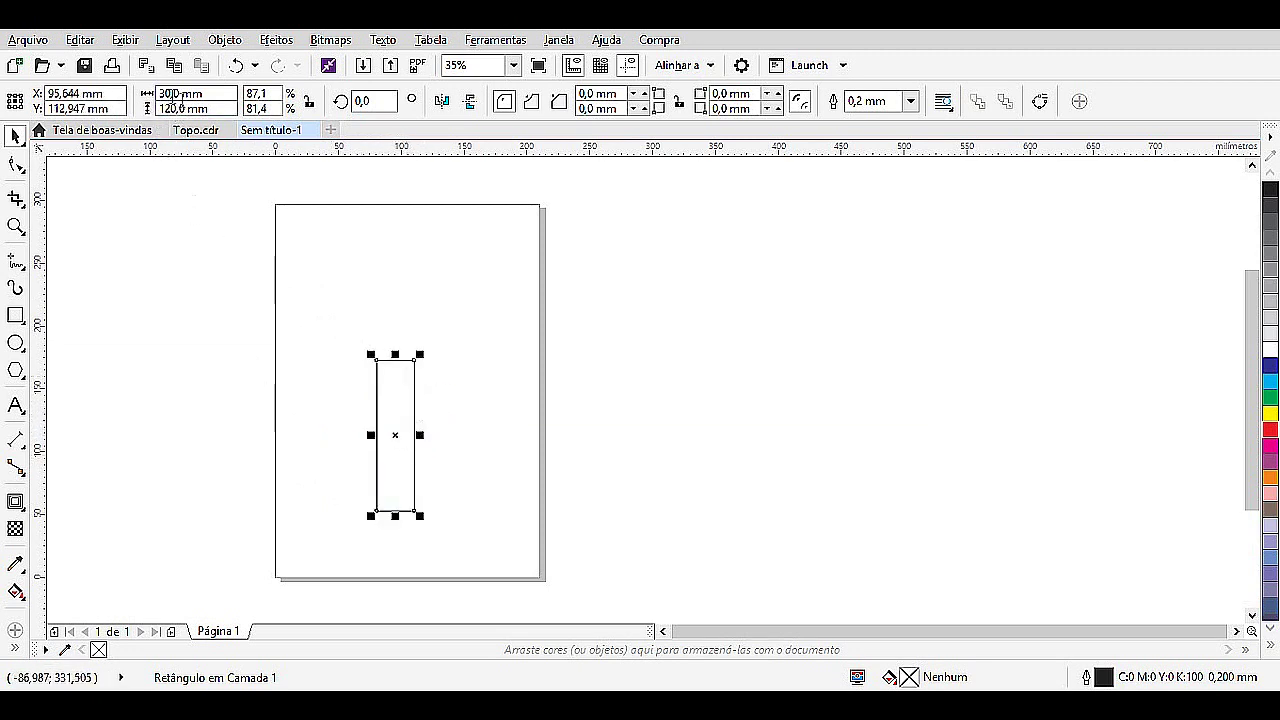
left_click_drag(395, 433, 395, 451)
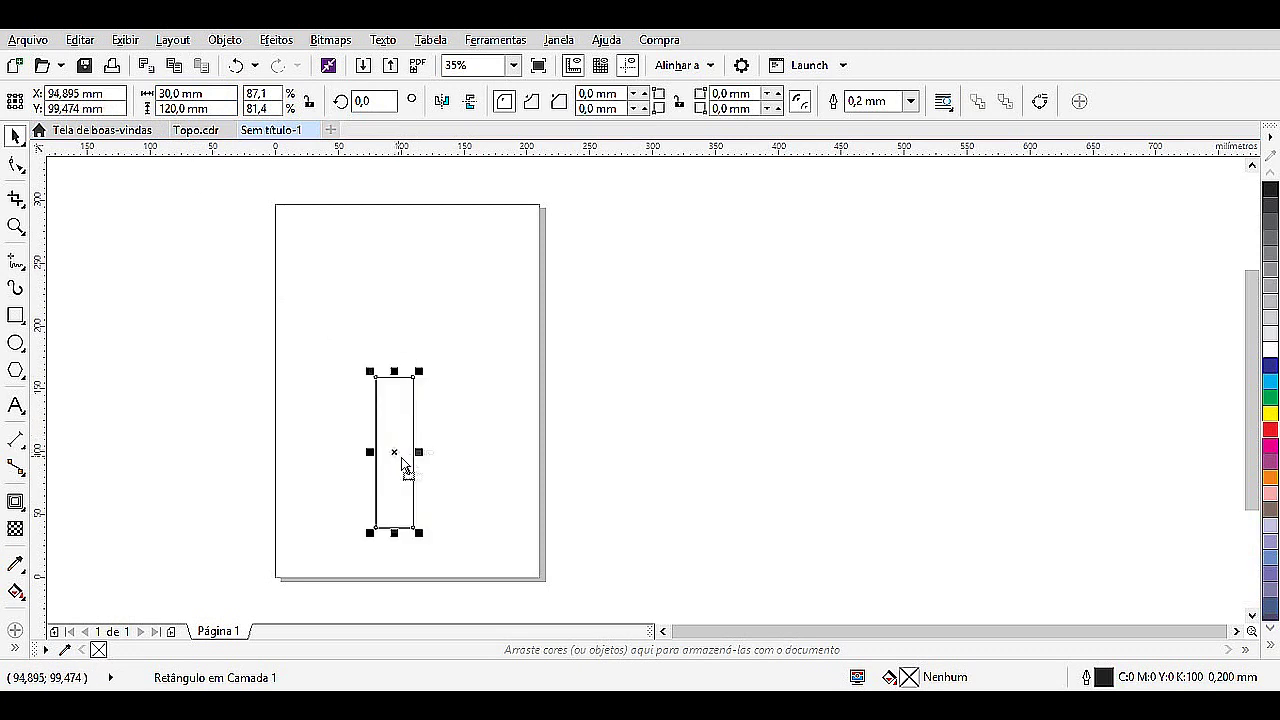
Draw a rectangle about 58 mm wide and 126 mm high over the 30 × 120 mm one and fill it brown (C0 M60 Y60 K40).
left_click(15, 315)
left_click_drag(356, 361, 429, 522)
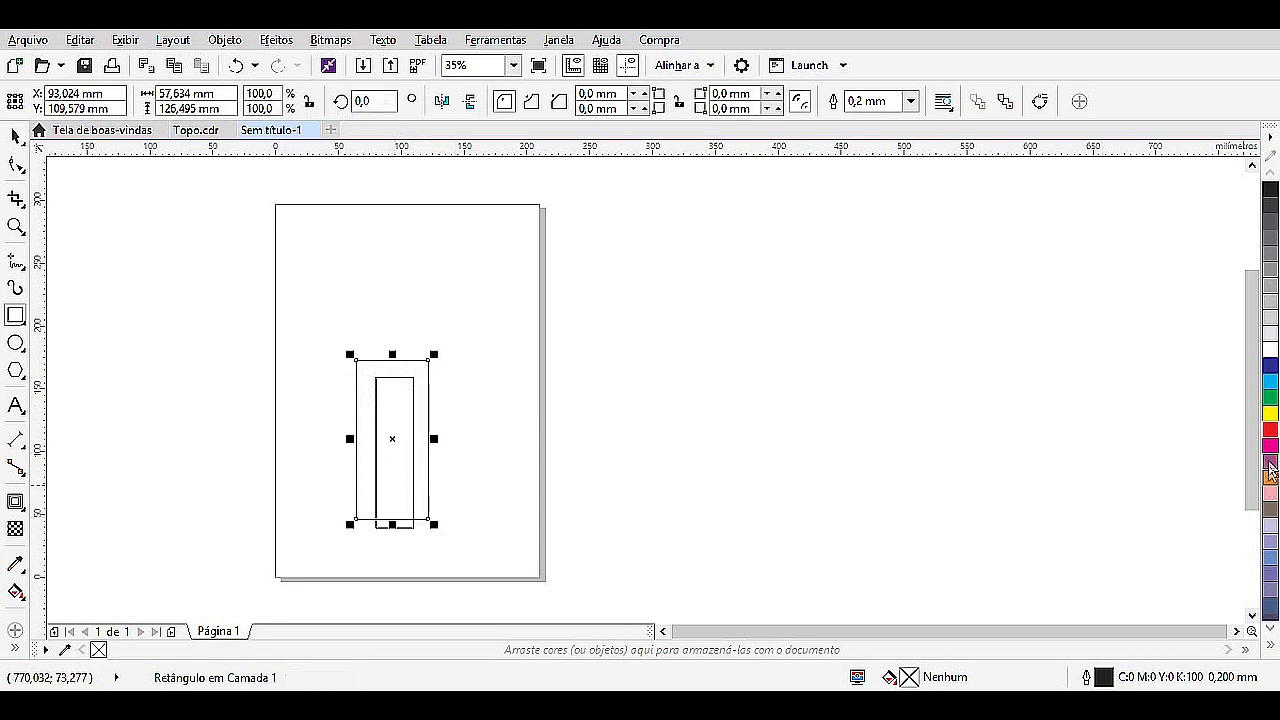
left_click(1272, 649)
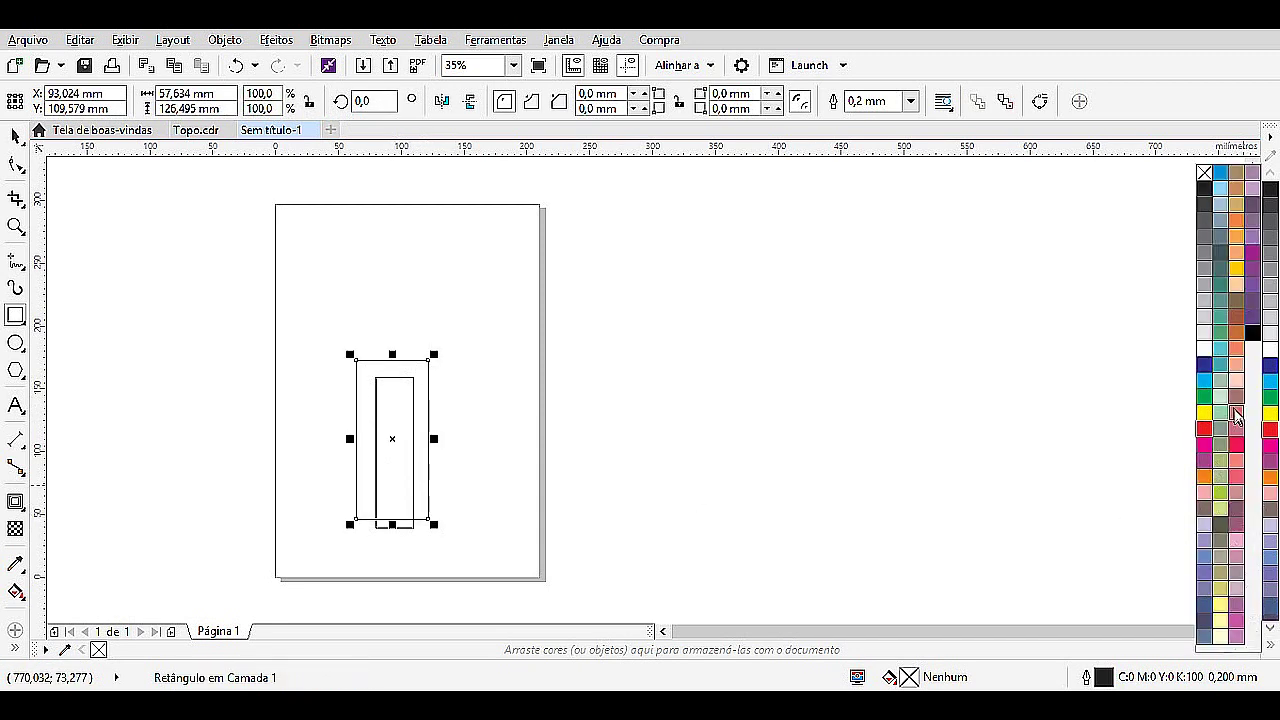
left_click(1237, 320)
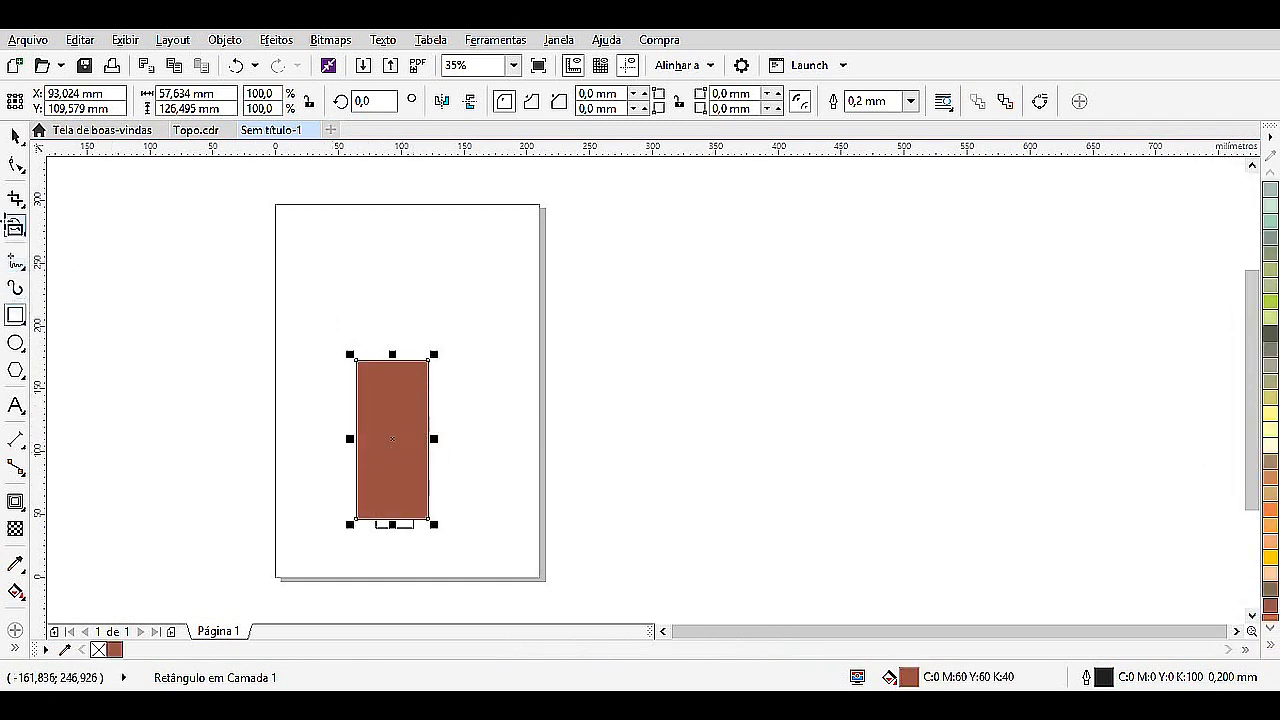
Draw an ellipse about 159 mm wide and 110 mm high as a tree crown, centred on the brown rectangle's upper edge.
left_click(15, 343)
left_click_drag(302, 291, 507, 436)
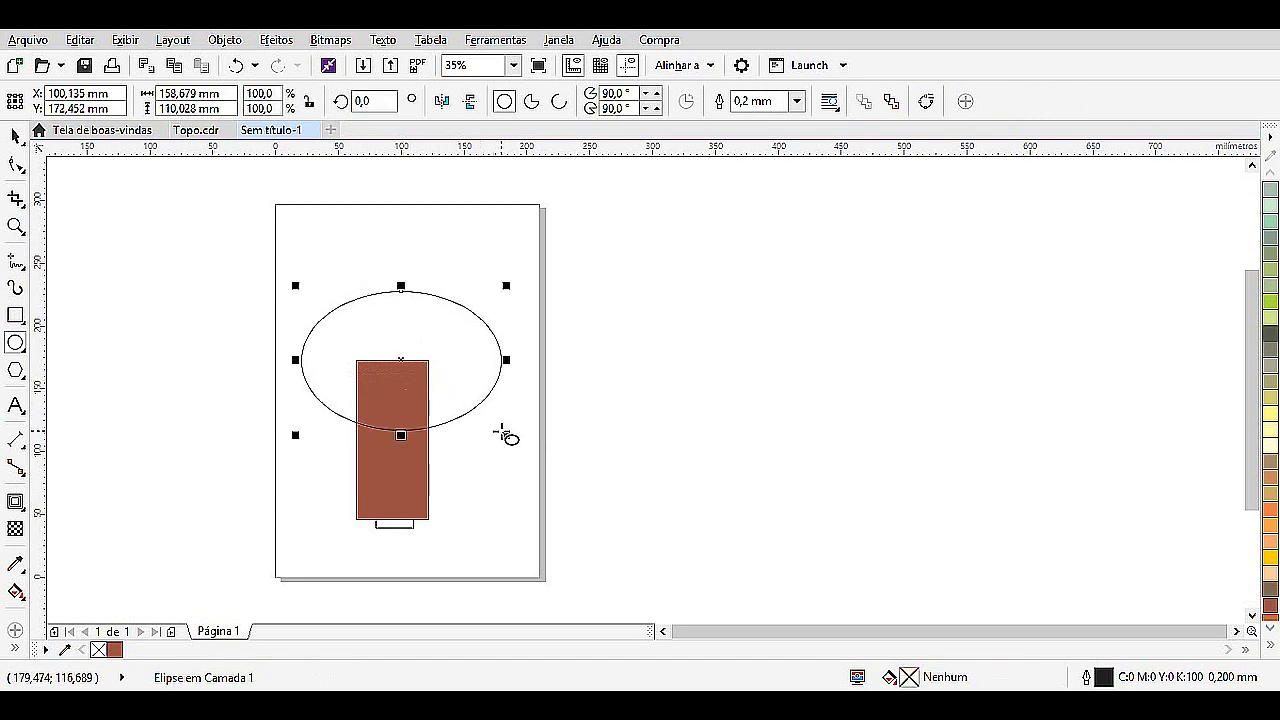
left_click_drag(401, 358, 392, 358)
left_click(14, 136)
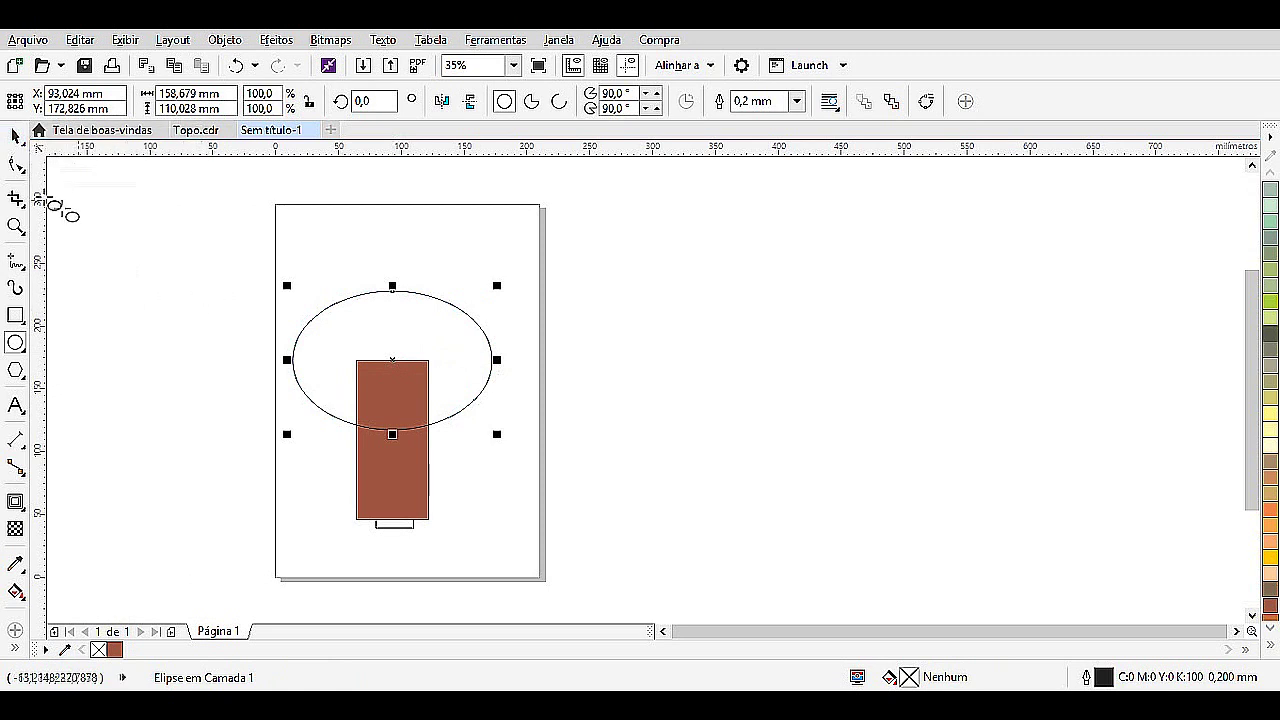
left_click_drag(172, 215, 545, 552)
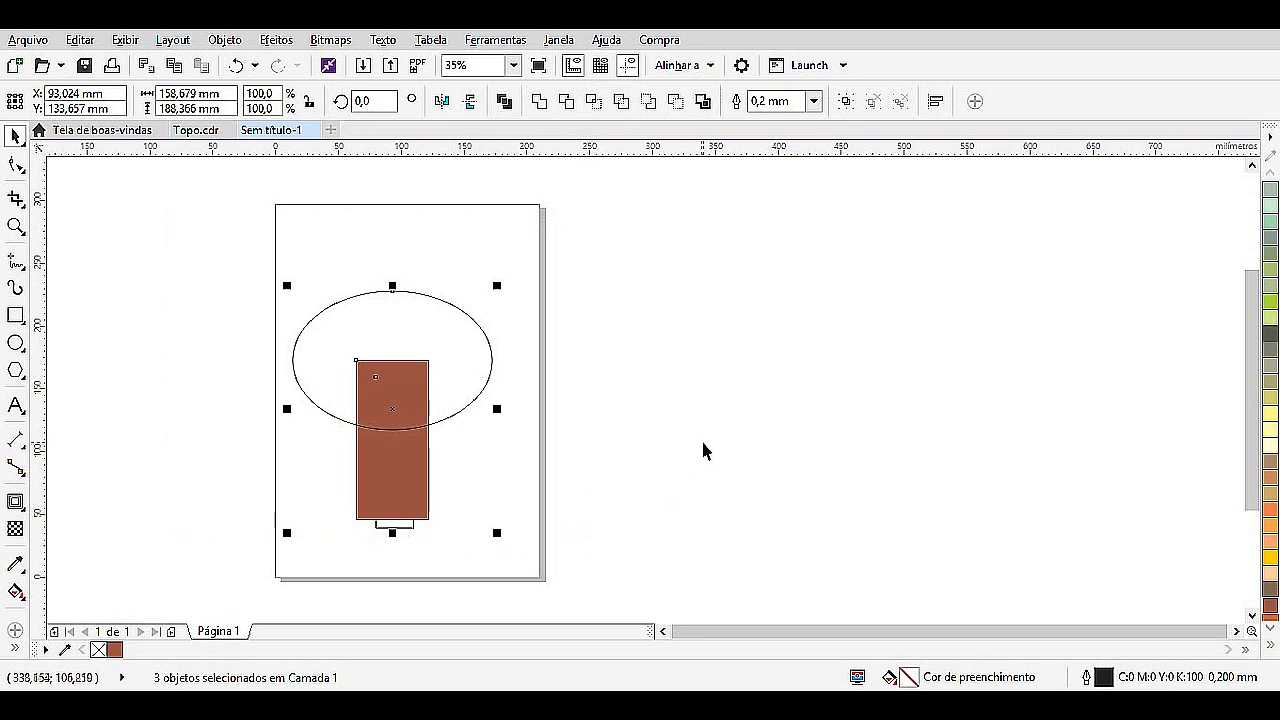
Delete the ellipse and the brown rectangle, then select the 30 × 120 mm rectangle.
left_click(583, 420)
left_click(438, 340)
key("Delete")
left_click(426, 434)
key("Delete")
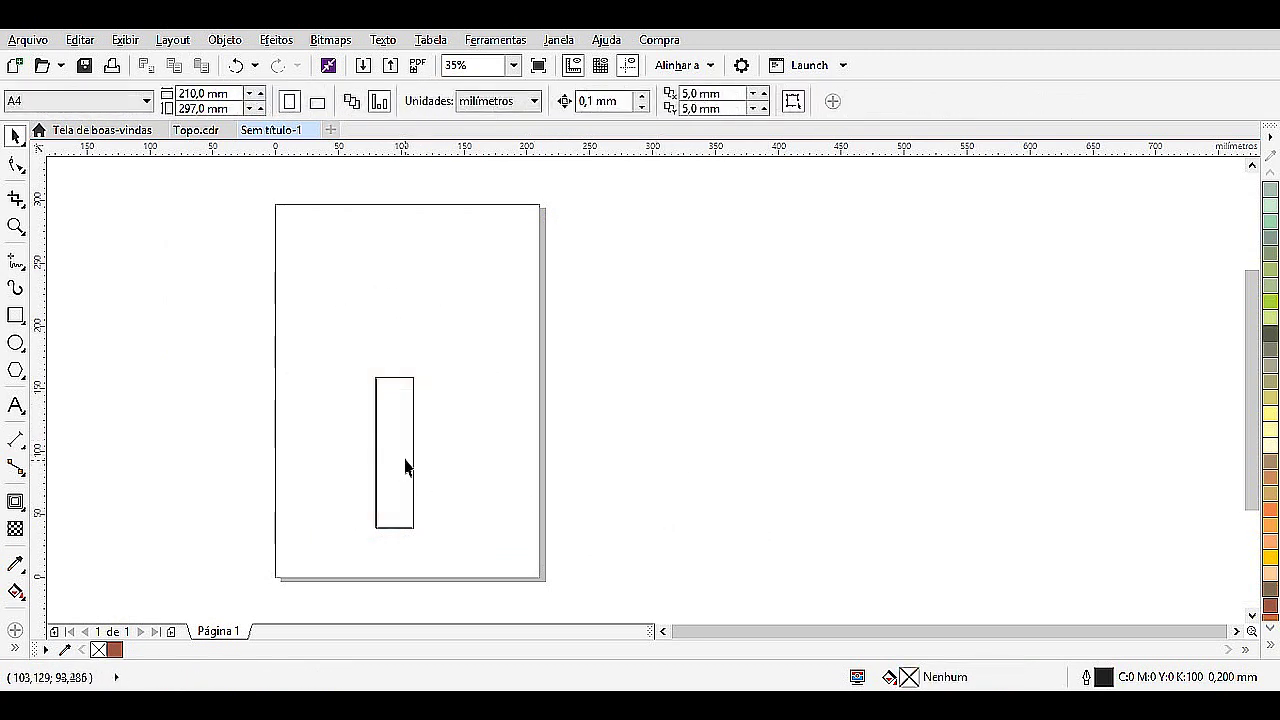
left_click(406, 453)
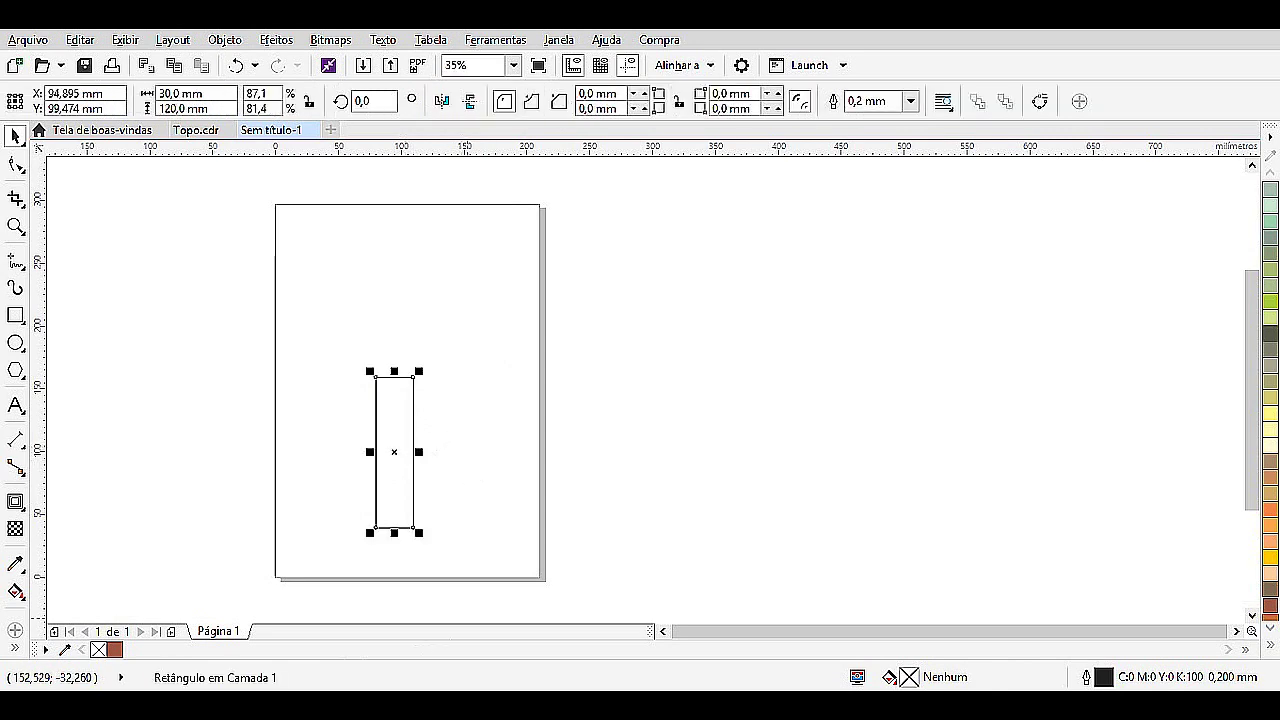
Switch to the browser, open the 280 × 353 leafy tree drawing from atividadeeduca.blogspot.com in the image results, and copy it.
key("alt+Tab")
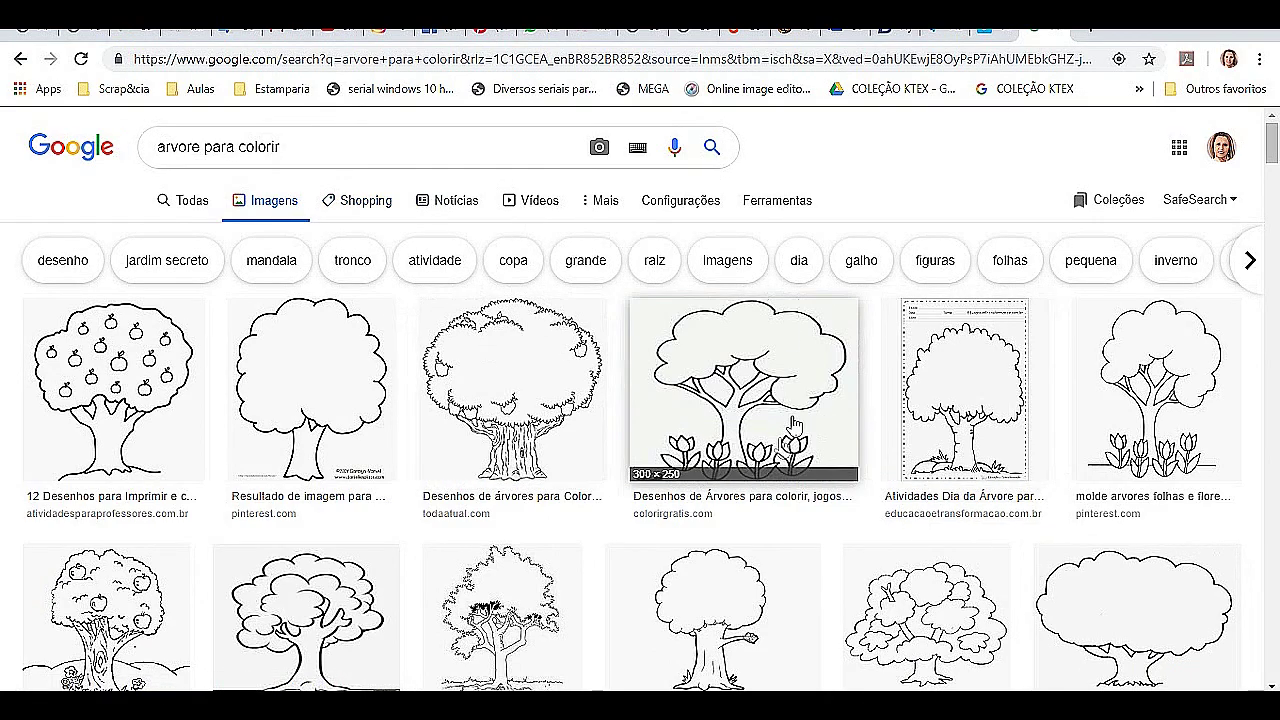
scroll(700, 466, "down", 2)
scroll(810, 472, "down", 2)
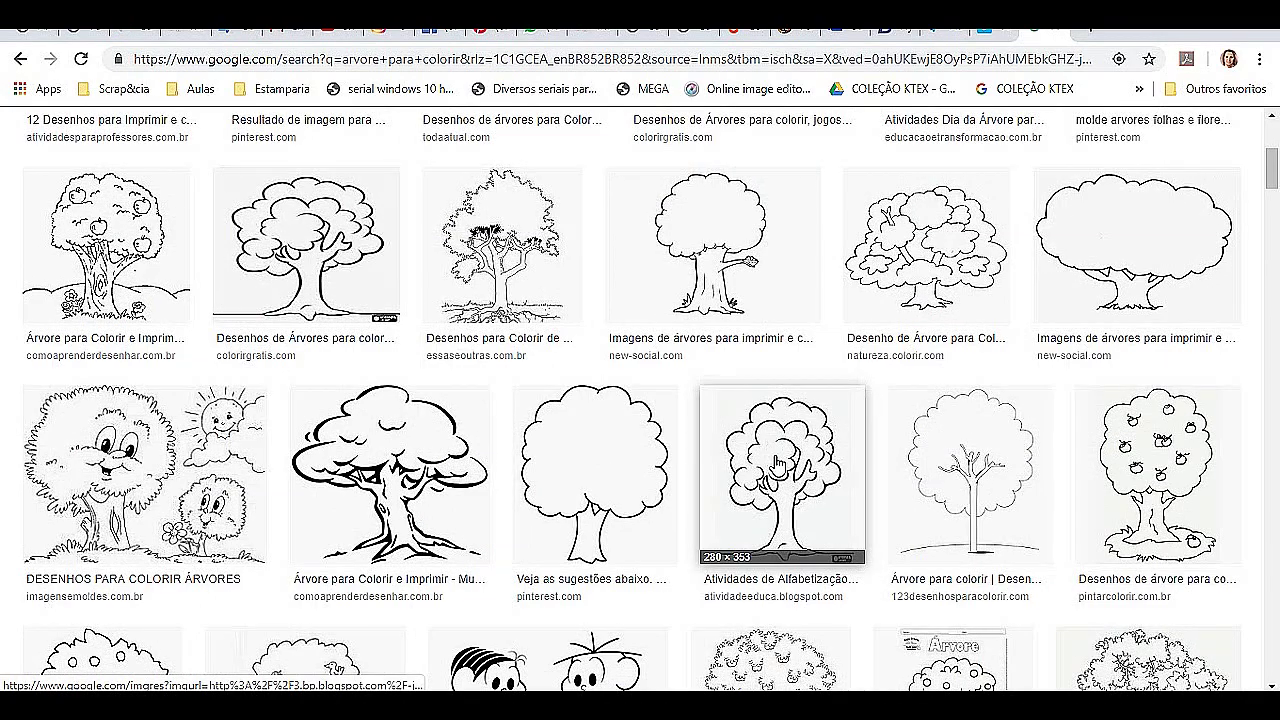
left_click(782, 470)
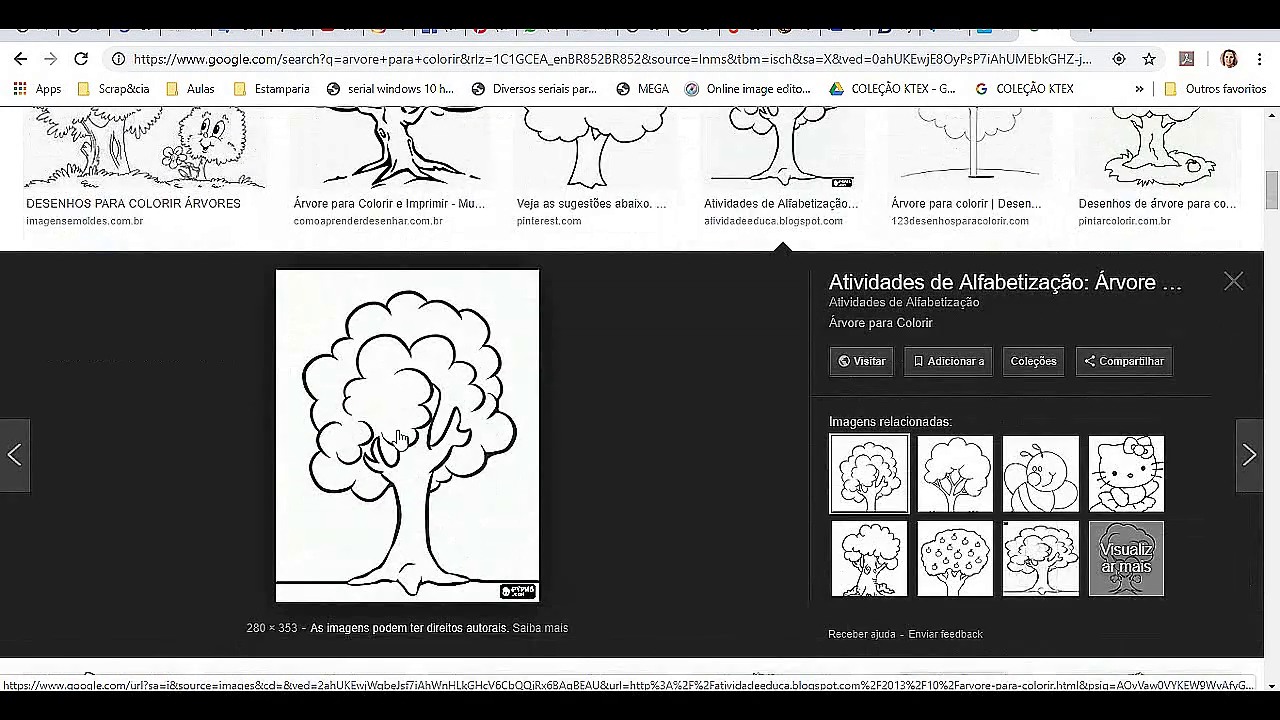
right_click(398, 436)
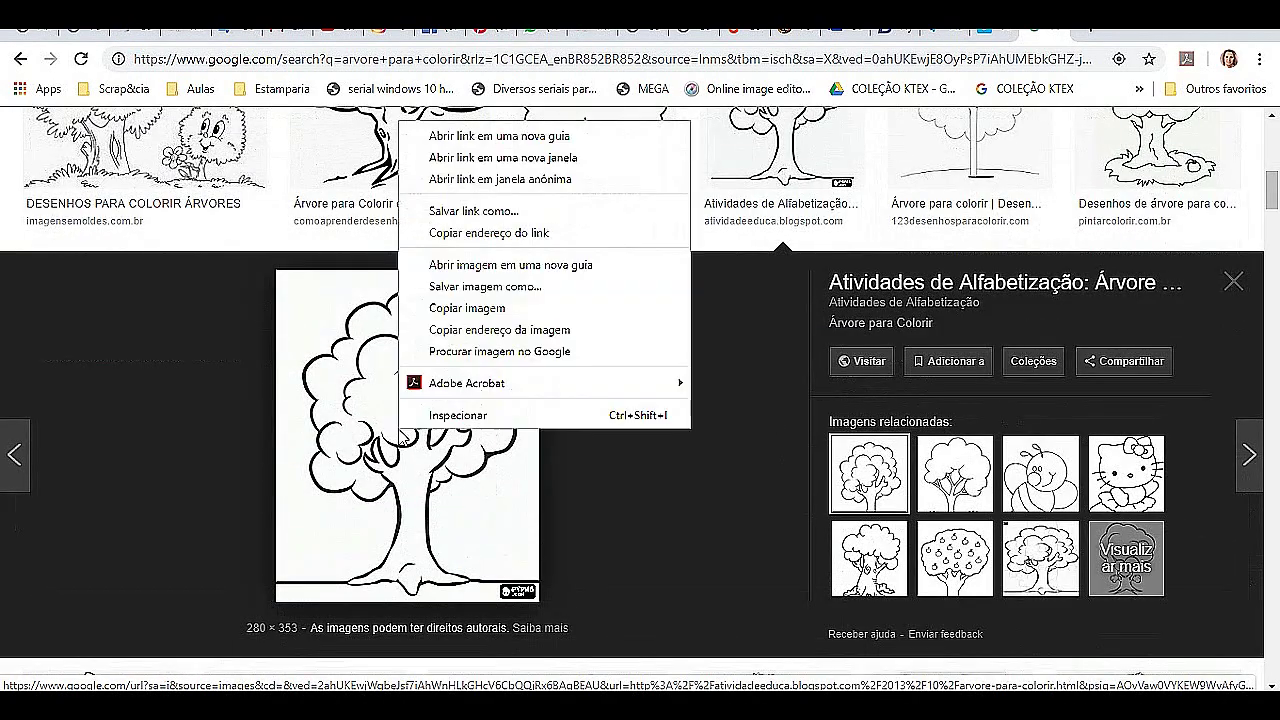
left_click(462, 316)
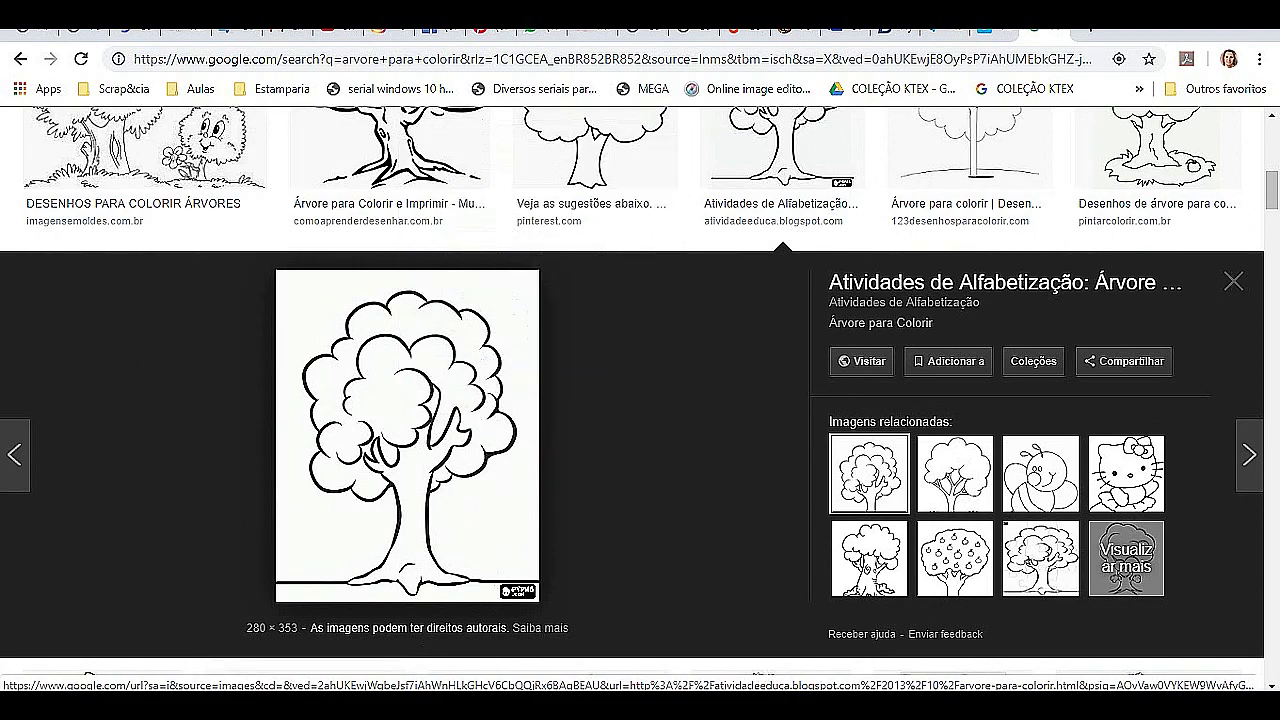
Switch back to CorelDRAW, paste the tree image and place it beside the 30 × 120 mm rectangle.
left_click(314, 663)
right_click(699, 390)
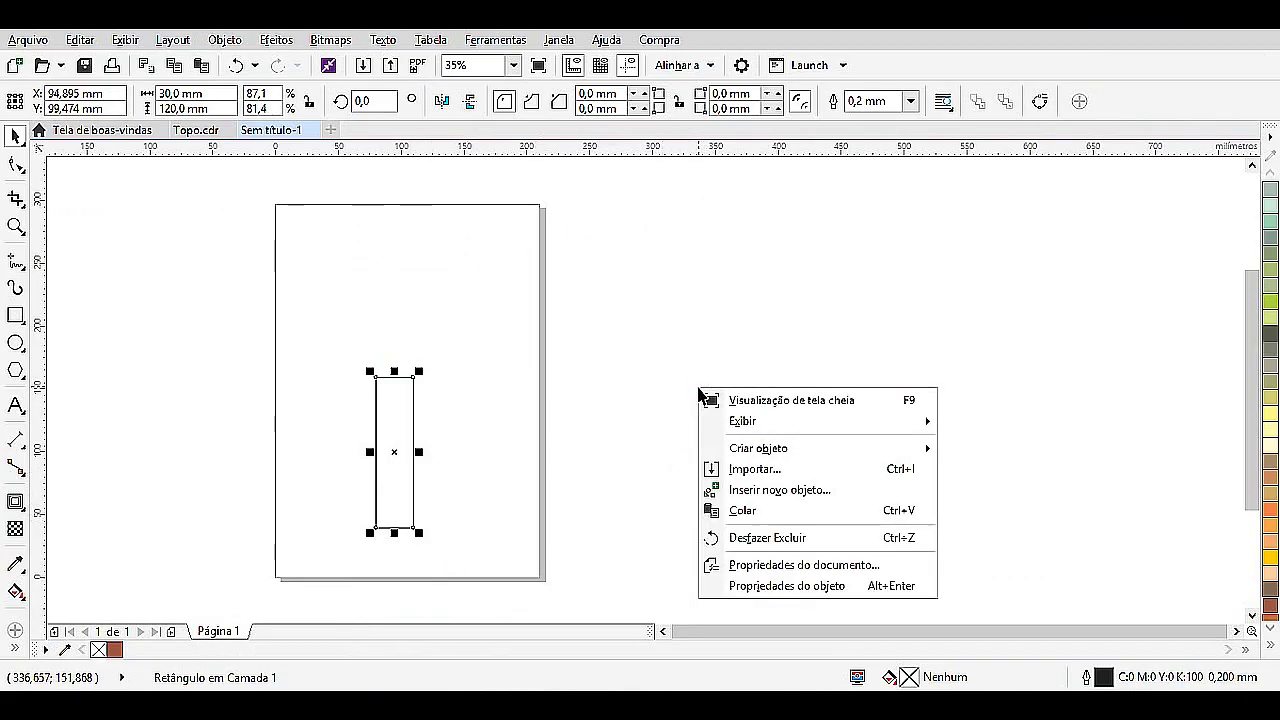
left_click(762, 510)
left_click_drag(415, 397, 488, 448)
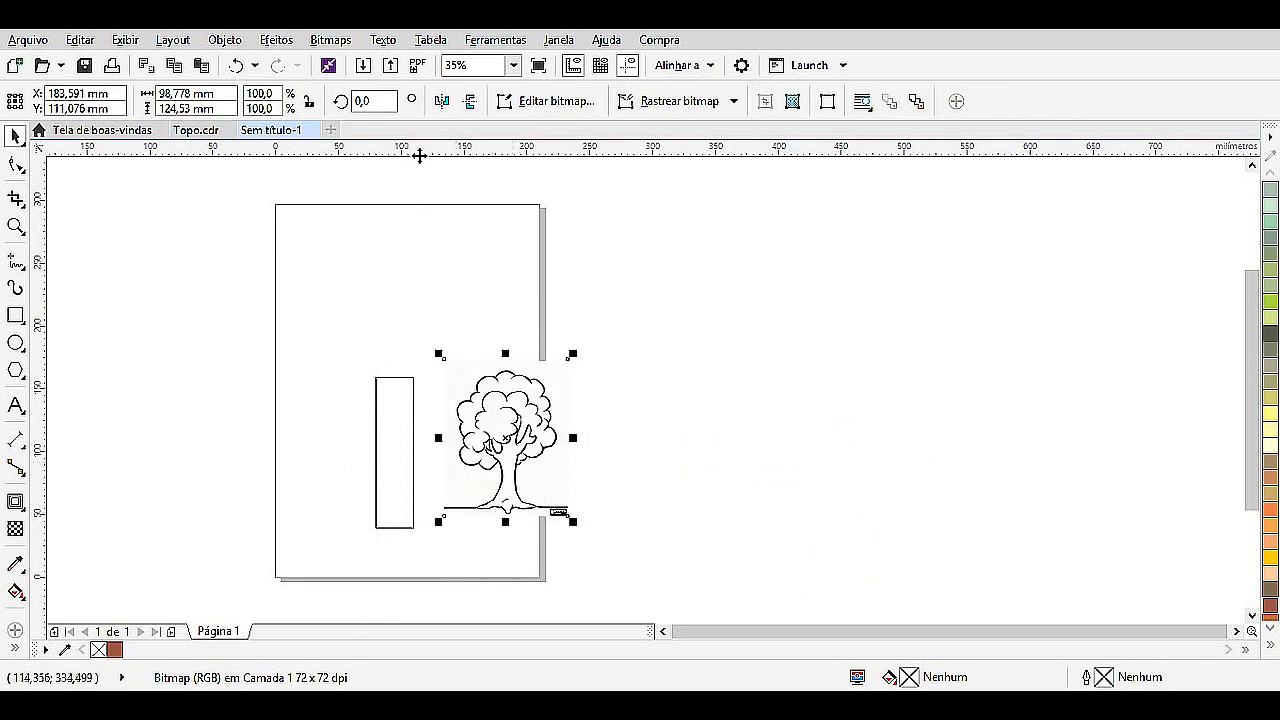
Add a horizontal guide at the rectangle's lower edge and enlarge the tree standing on it to about 150 × 189 mm.
left_click_drag(437, 221, 409, 527)
left_click_drag(503, 497, 460, 522)
left_click_drag(472, 449, 494, 449)
left_click_drag(533, 378, 600, 291)
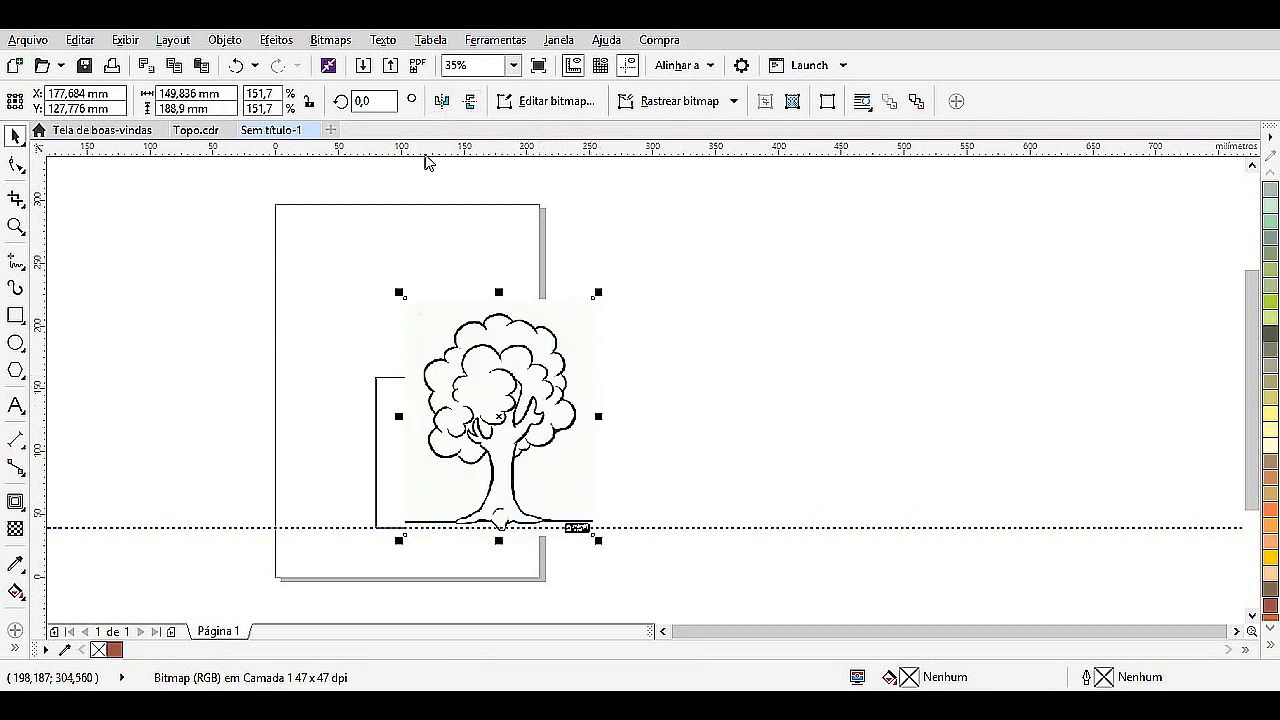
Add a horizontal guide at the rectangle's upper edge, Y 159.474 mm, and enlarge the tree to about 189 × 238 mm.
left_click_drag(404, 277, 400, 378)
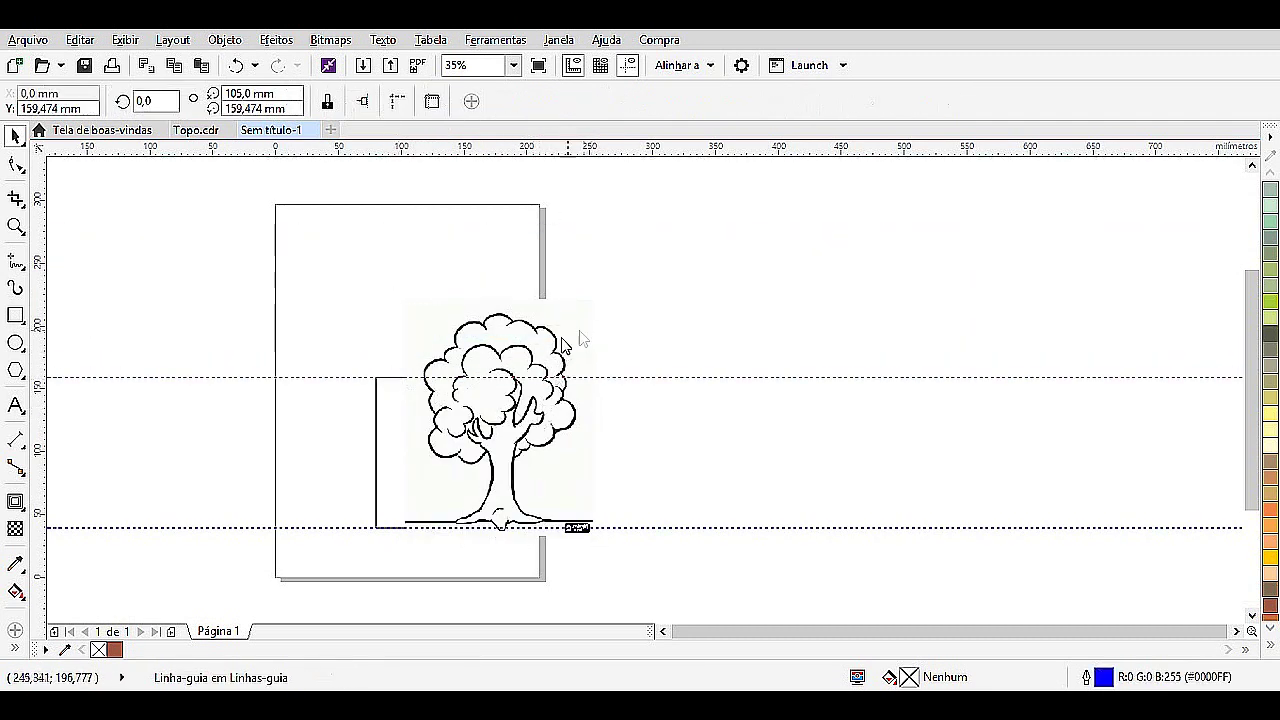
left_click_drag(600, 290, 650, 231)
left_click_drag(534, 423, 518, 424)
Fill the 30 × 120 mm rectangle pale yellow (C0 M0 Y20 K0) and try placing it over the tree trunk.
left_click(376, 458)
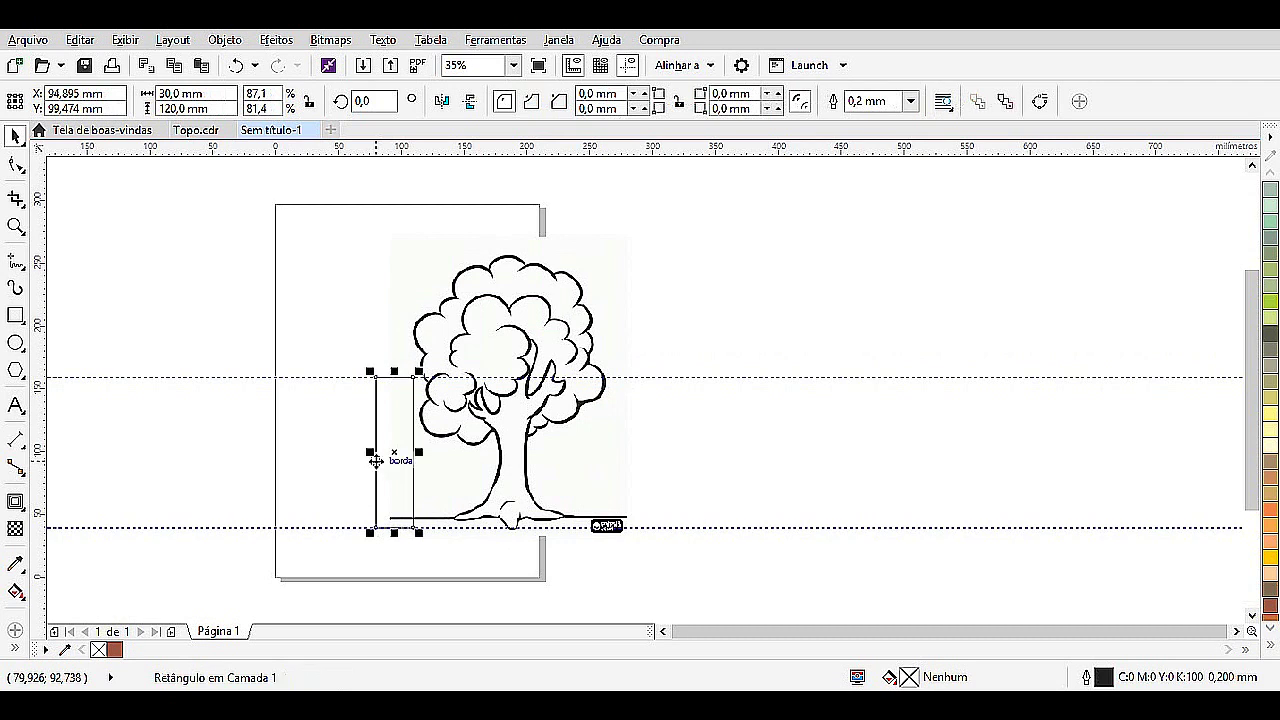
left_click(1270, 445)
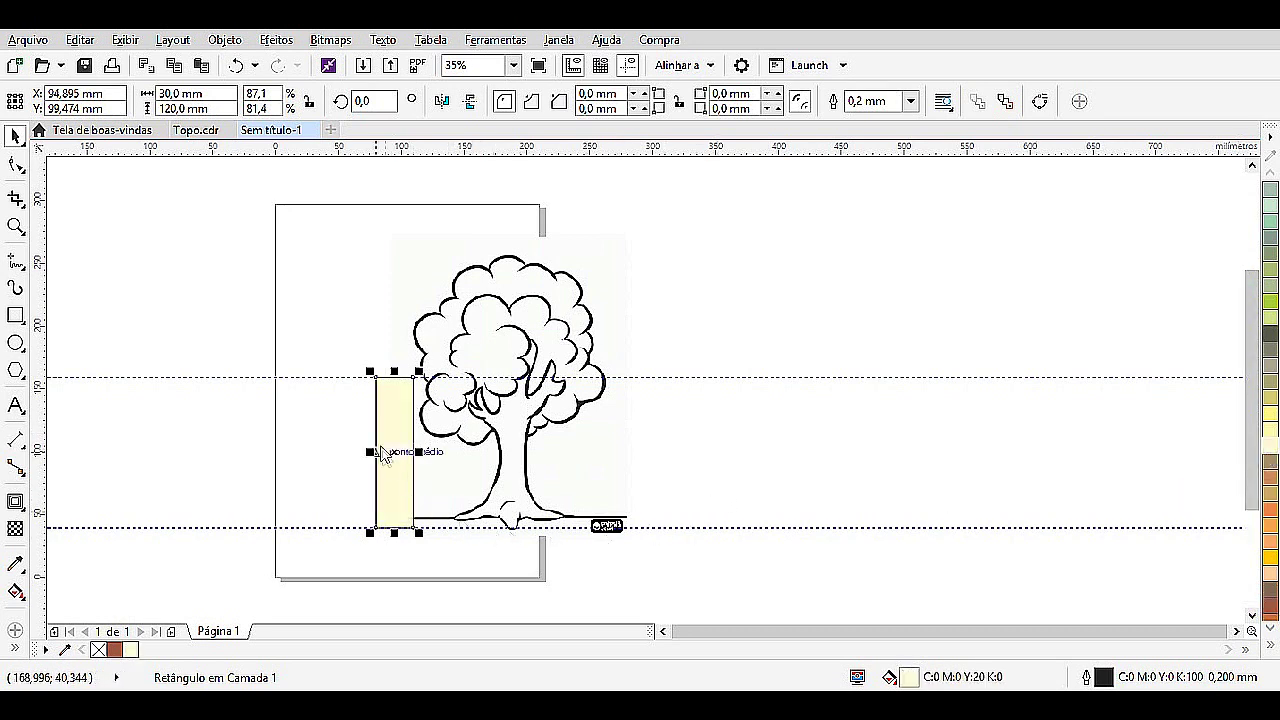
left_click_drag(386, 452, 514, 460)
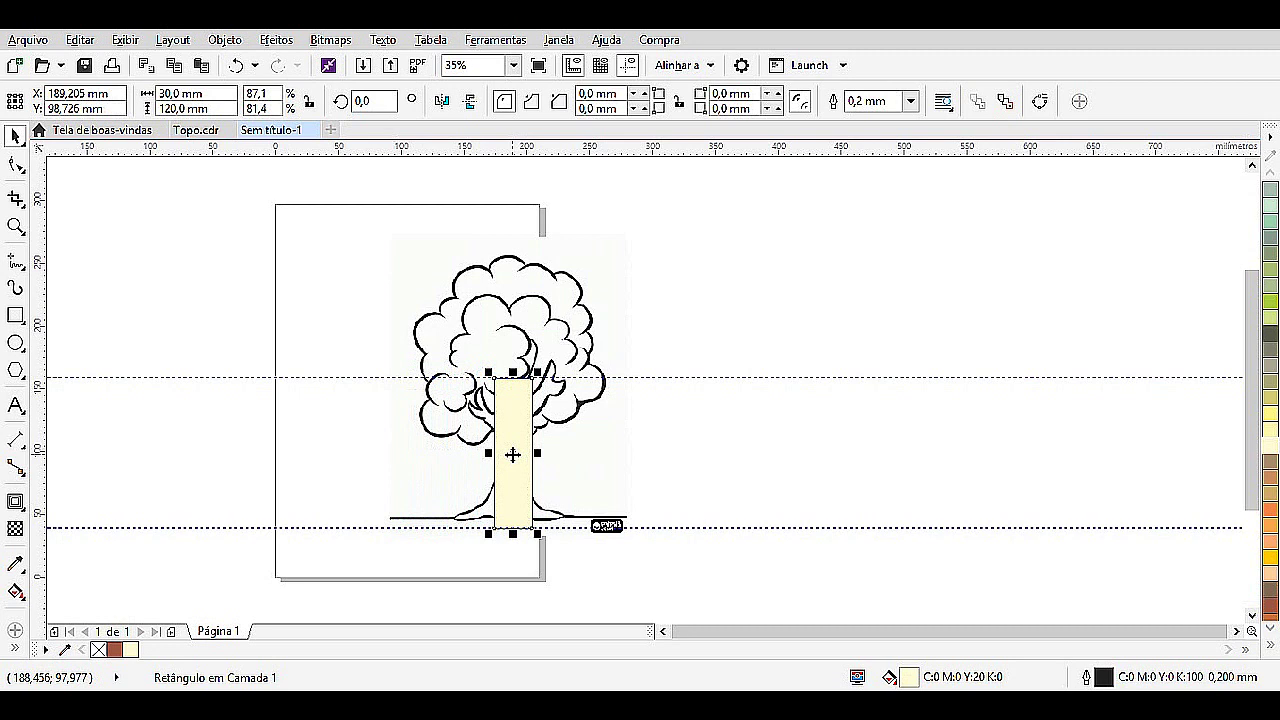
key("ctrl+z")
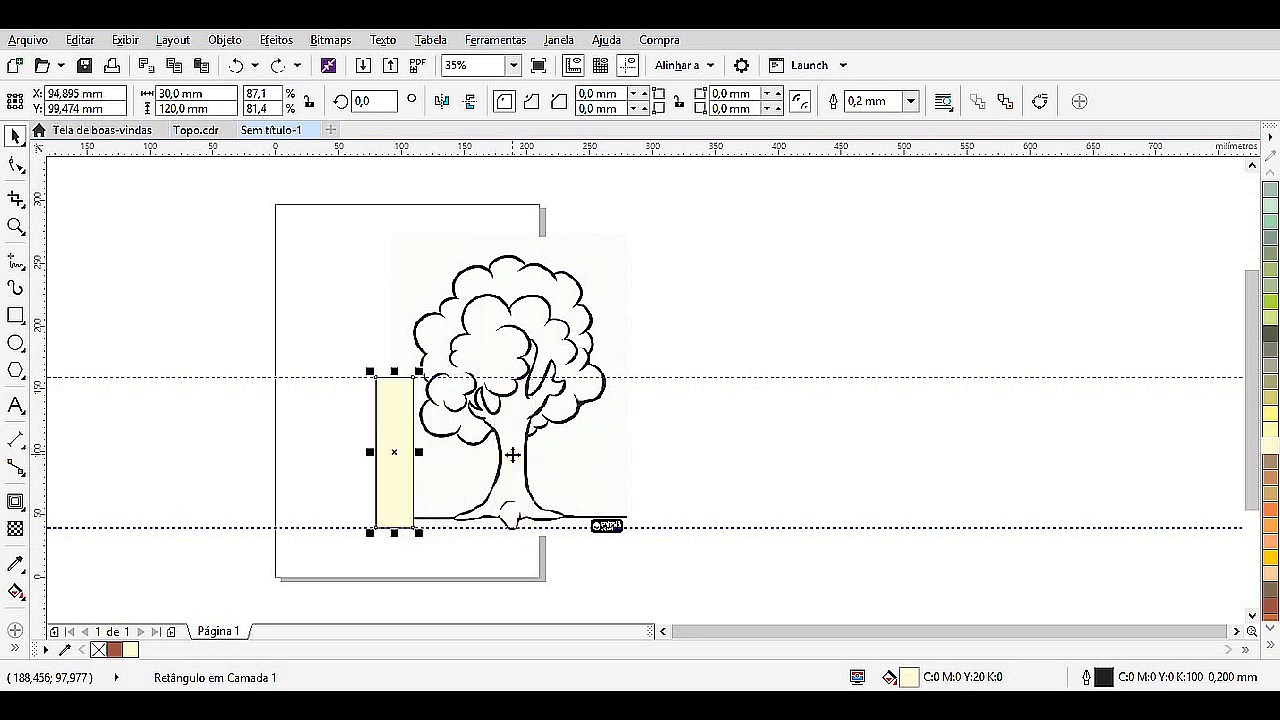
Move the yellow rectangle clear of the tree image and shift the tree to about X 165 mm, Y 151 mm.
left_click_drag(397, 449, 334, 437)
left_click_drag(510, 412, 488, 411)
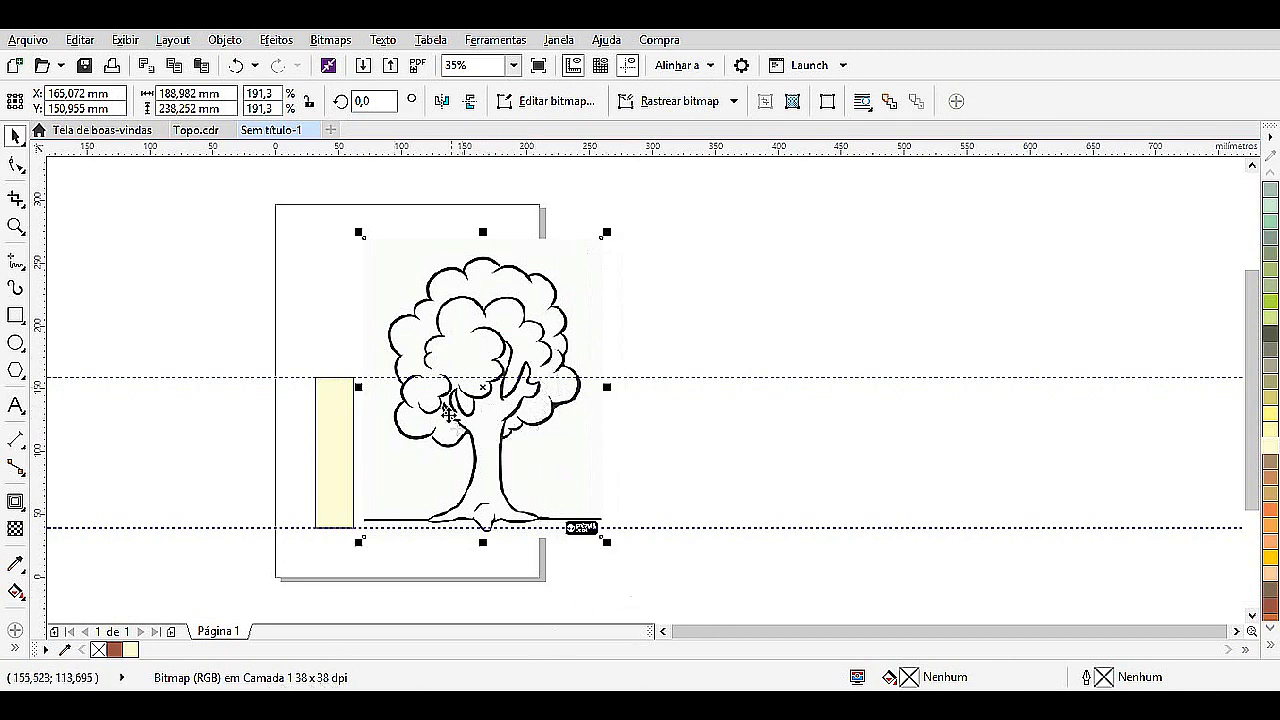
Switch to the browser and copy the leafless branching tree drawing (591 × 813) from the image search results.
key("alt+Tab")
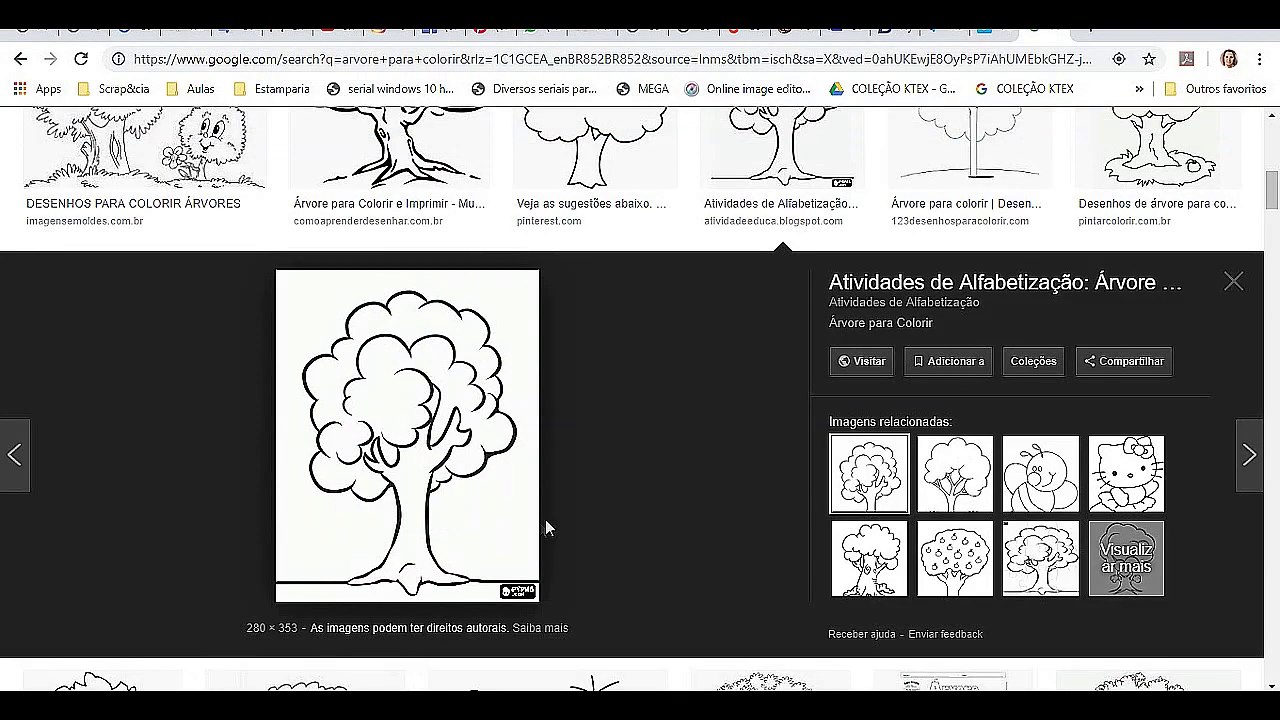
left_click(1234, 282)
scroll(677, 402, "down", 9)
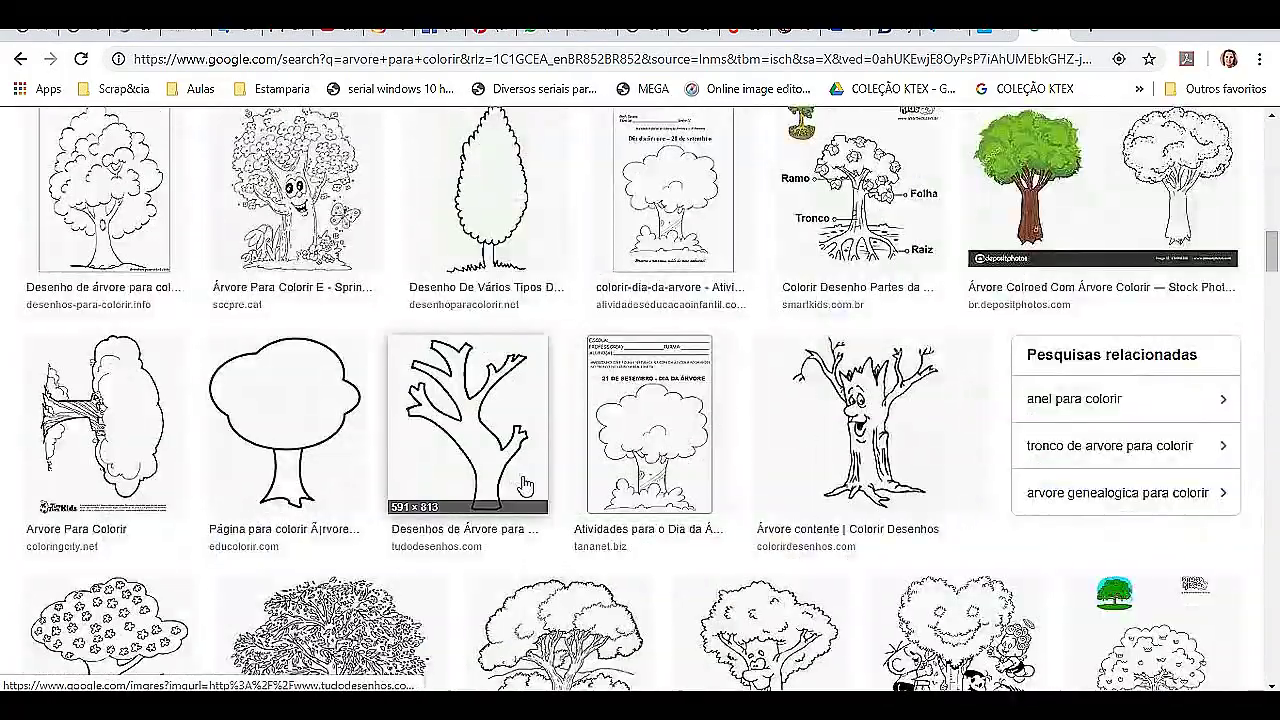
left_click(490, 462)
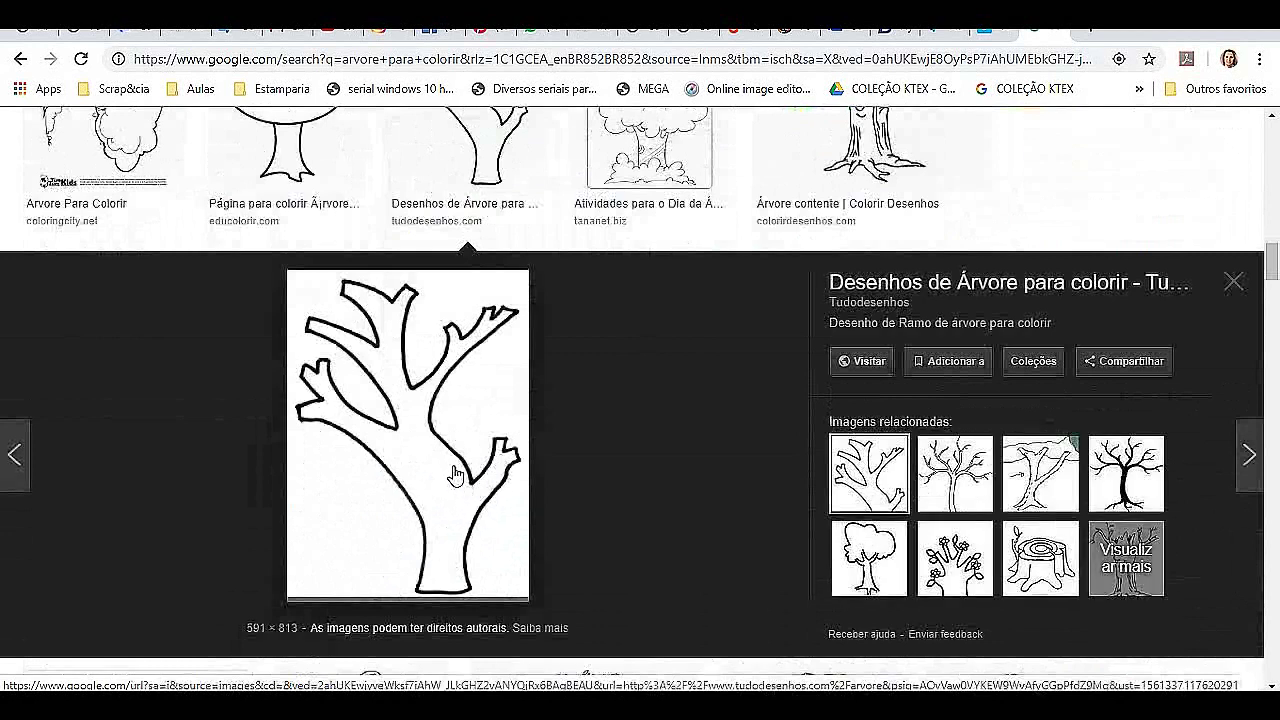
right_click(455, 470)
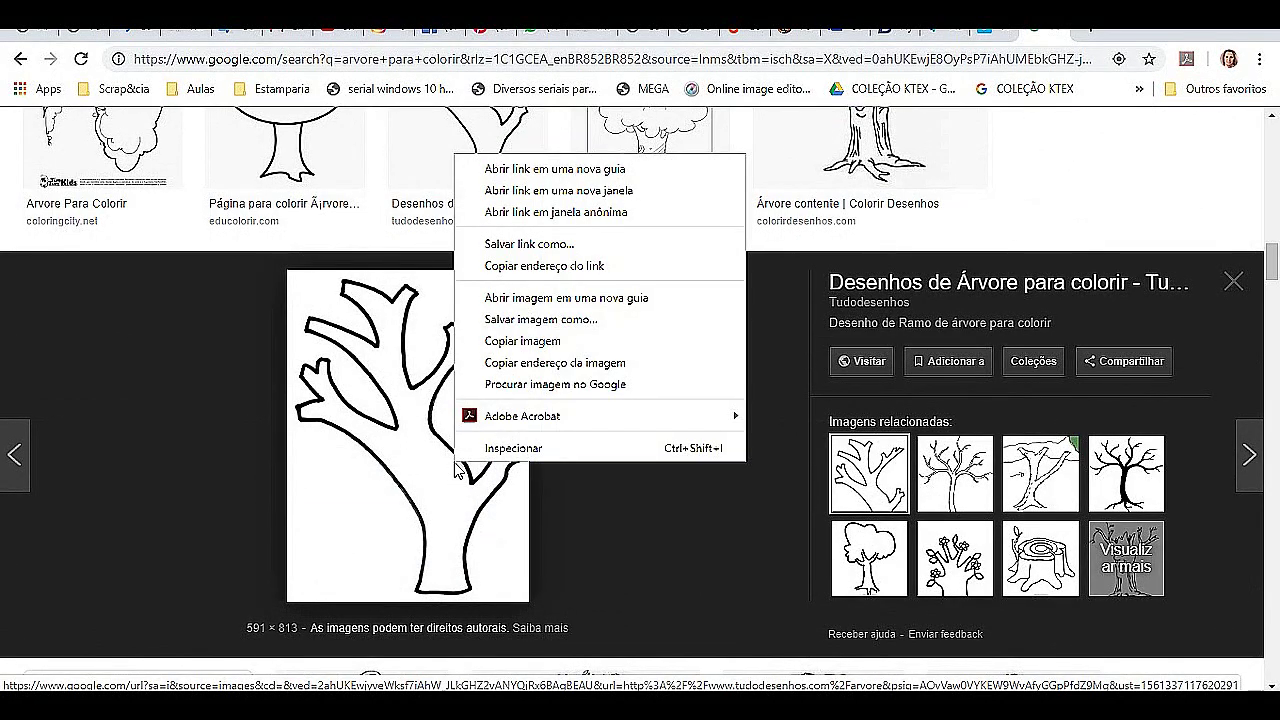
left_click(512, 341)
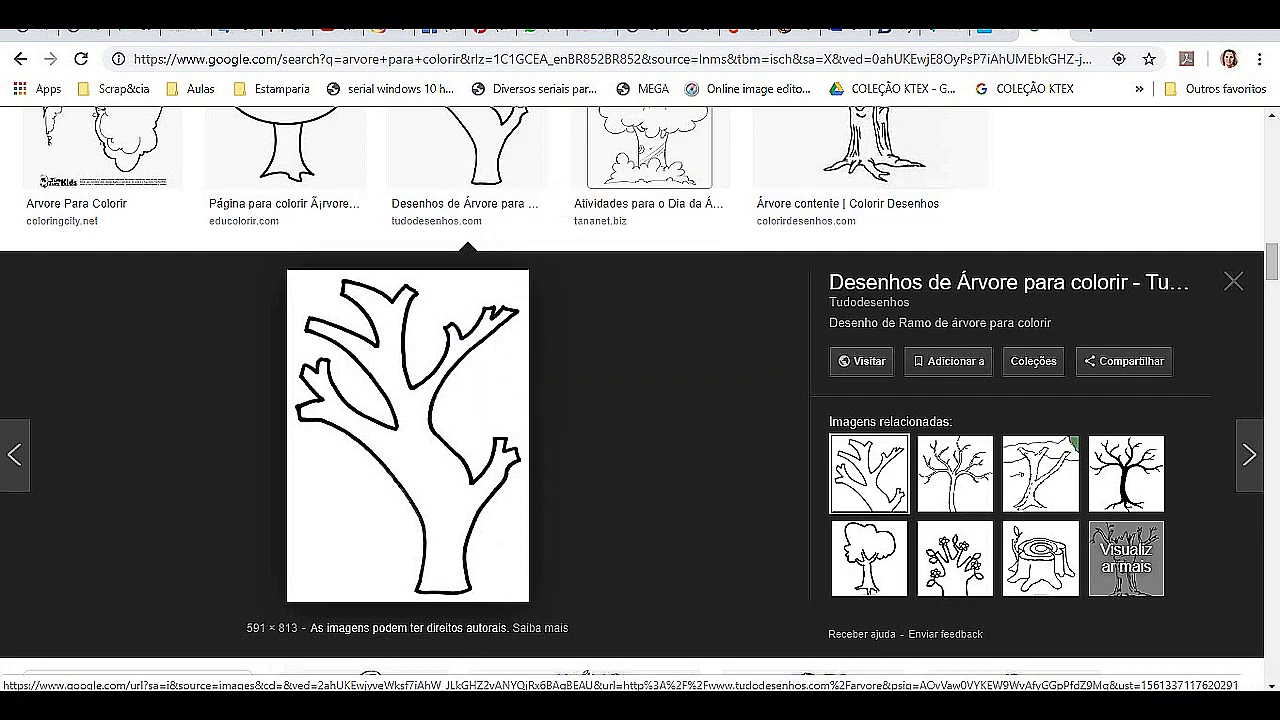
Switch back to CorelDRAW and paste the copied bare tree drawing onto the page.
mouse_move(255, 708)
left_click(345, 652)
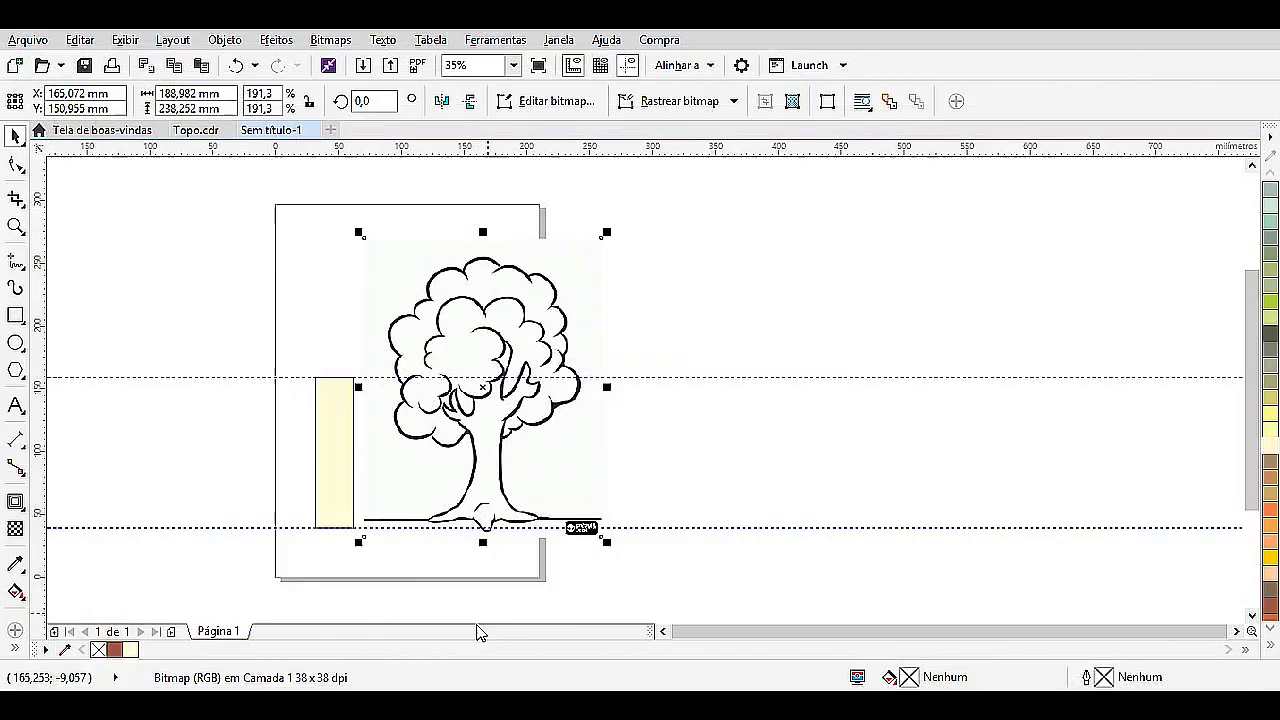
right_click(713, 408)
left_click(759, 530)
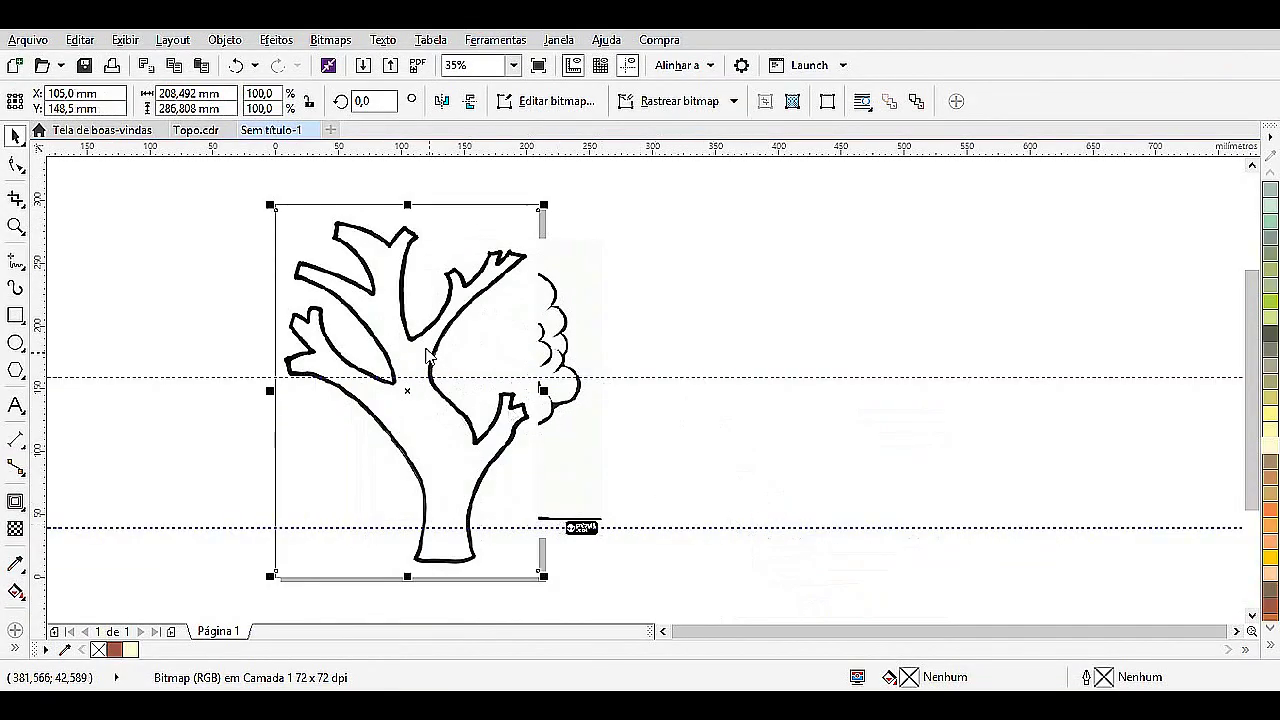
Scale the bare tree to about 108 × 149 mm with its trunk base on the lower guide, and move the leafy tree off the page.
left_click_drag(544, 206, 493, 276)
left_click_drag(435, 395, 903, 340)
left_click_drag(380, 451, 451, 425)
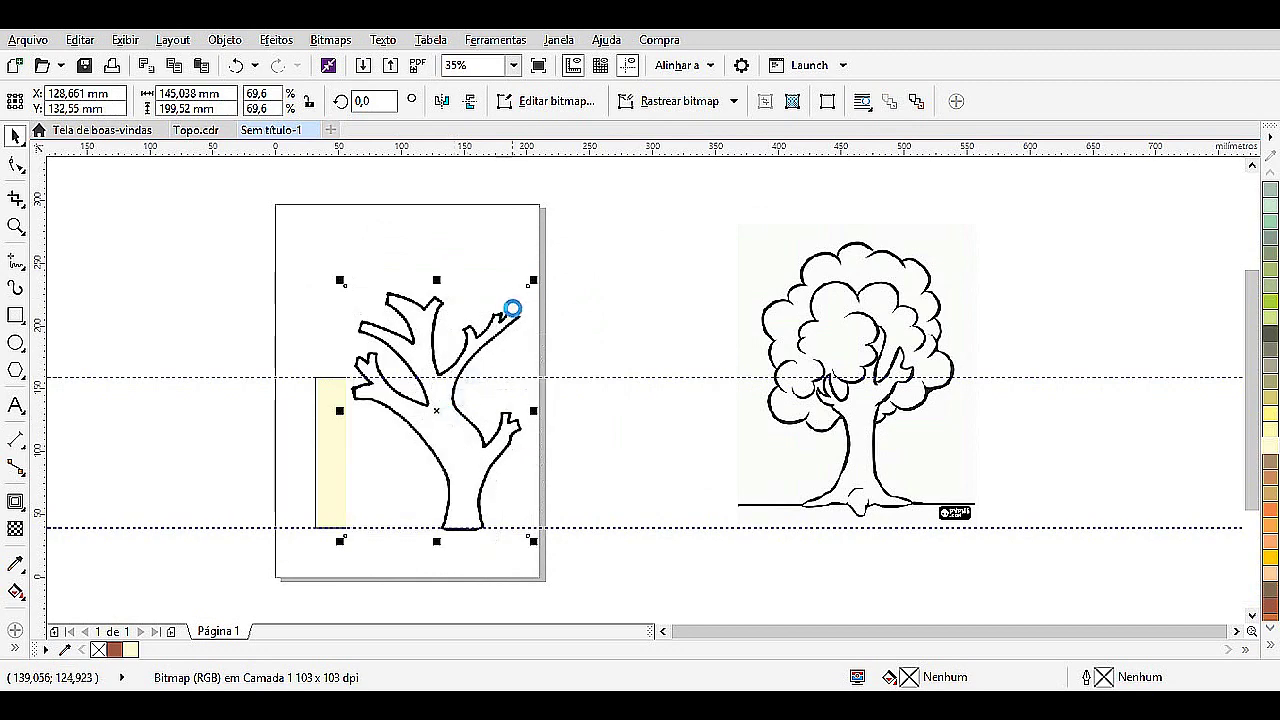
left_click_drag(537, 289, 490, 350)
left_click_drag(432, 453, 470, 457)
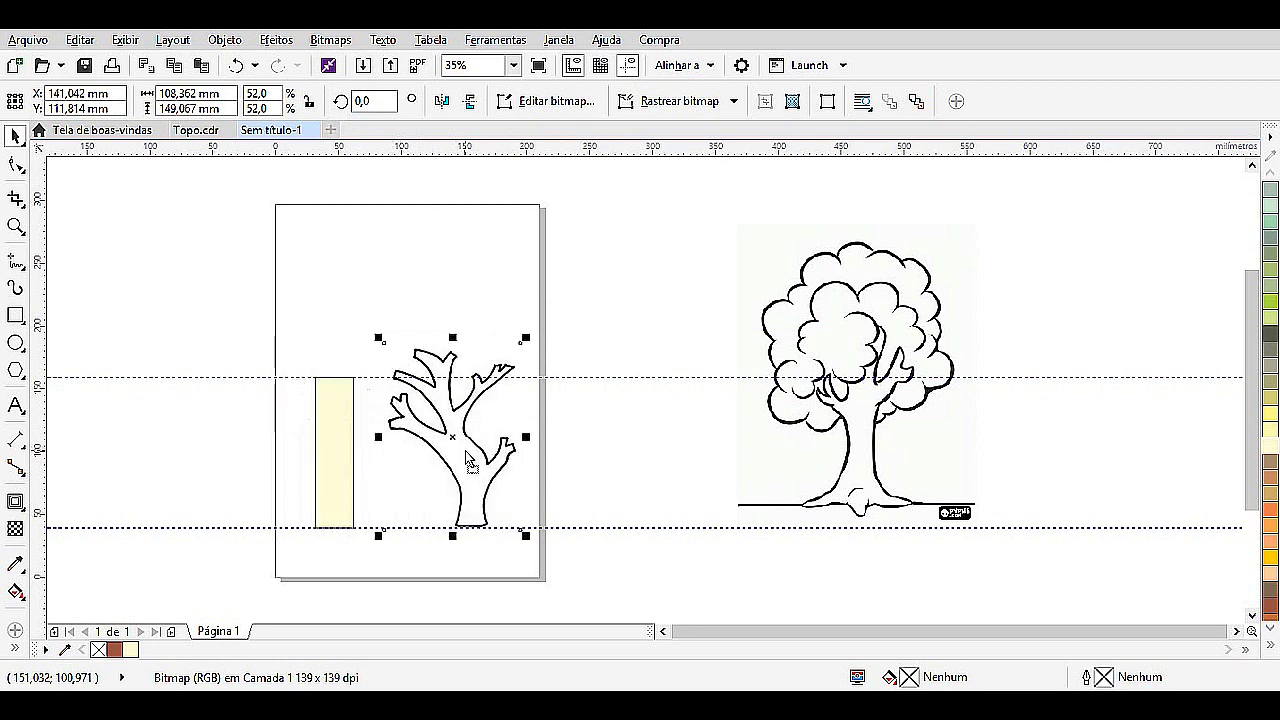
Trace the bare tree bitmap with an outline trace of the line art type, keeping the default trace settings.
left_click(677, 104)
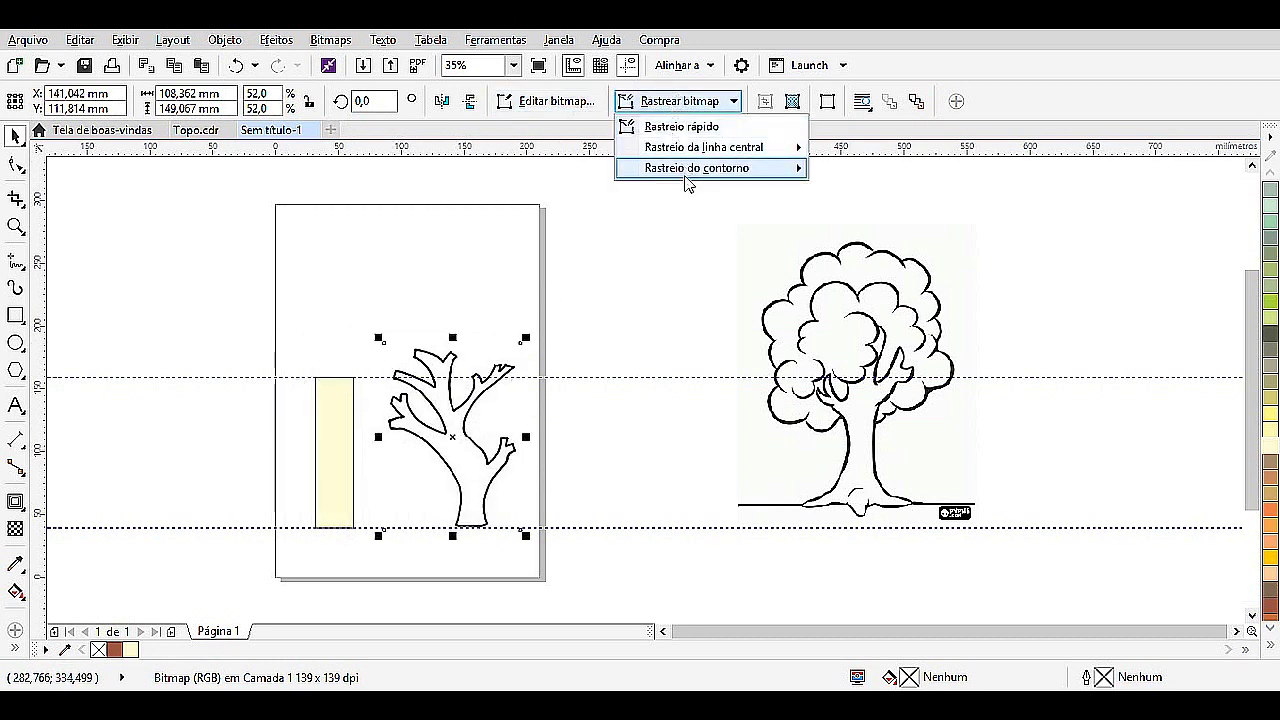
mouse_move(687, 175)
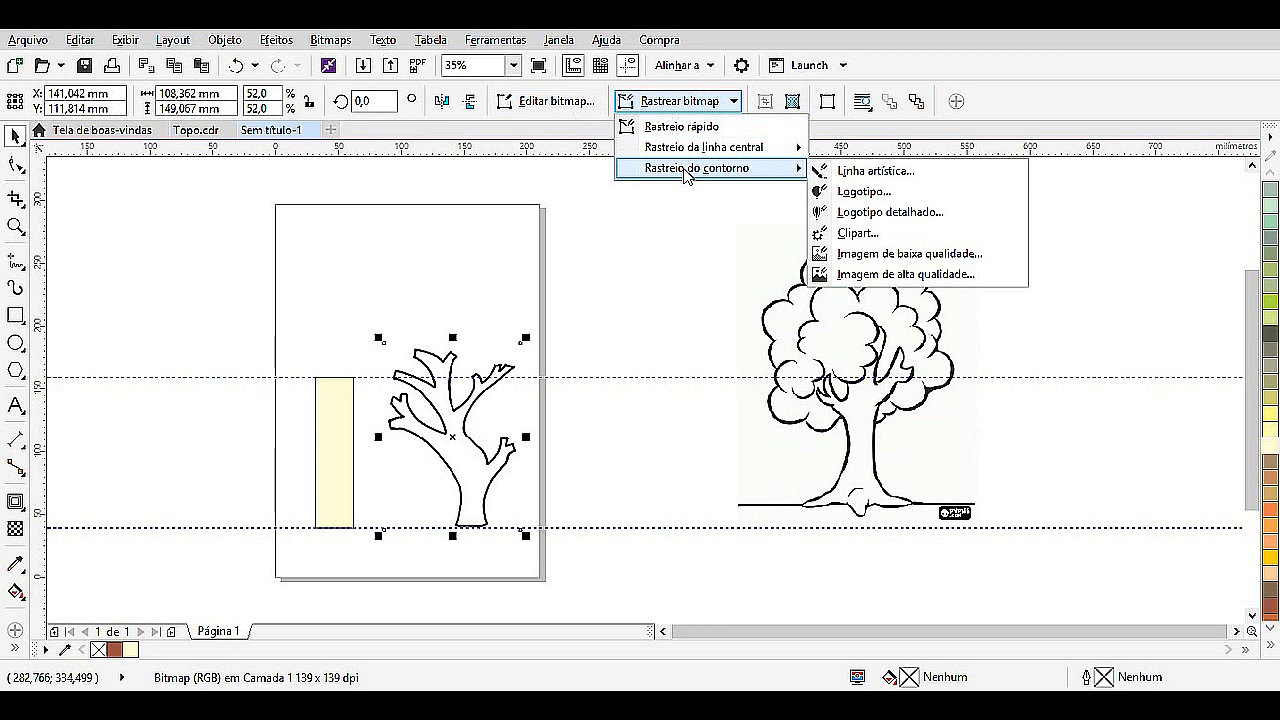
left_click(866, 171)
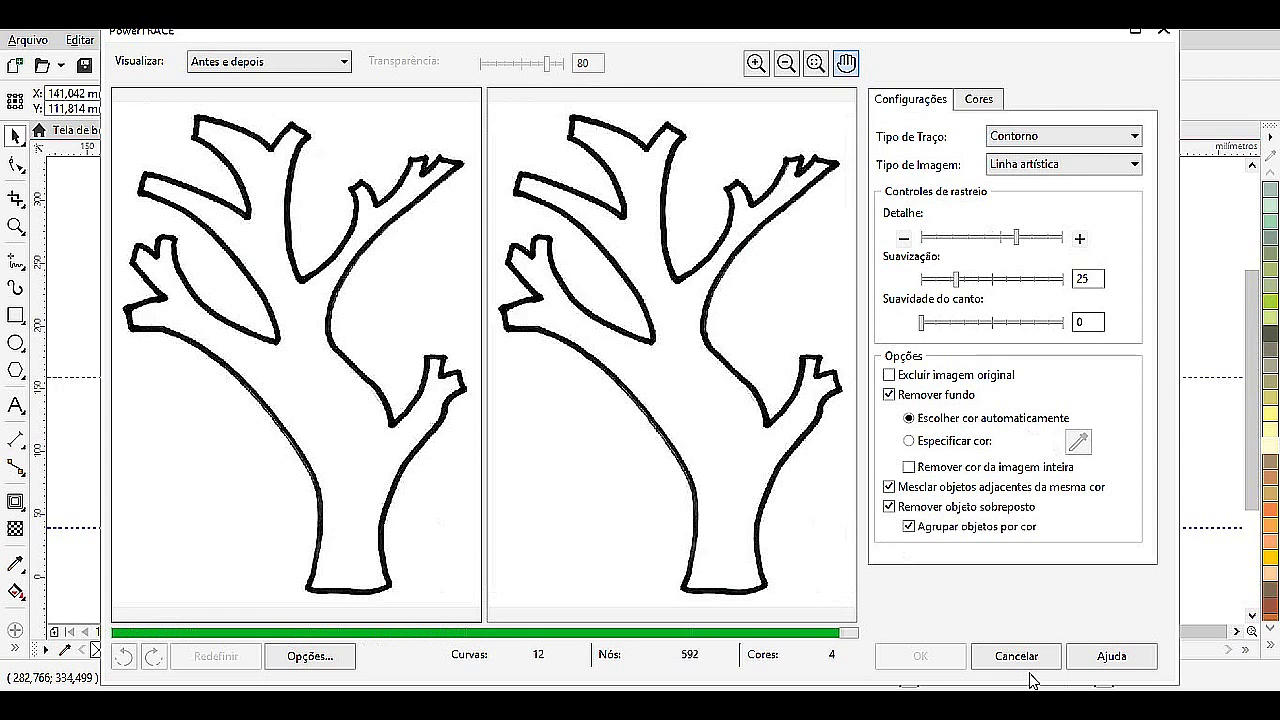
left_click(920, 656)
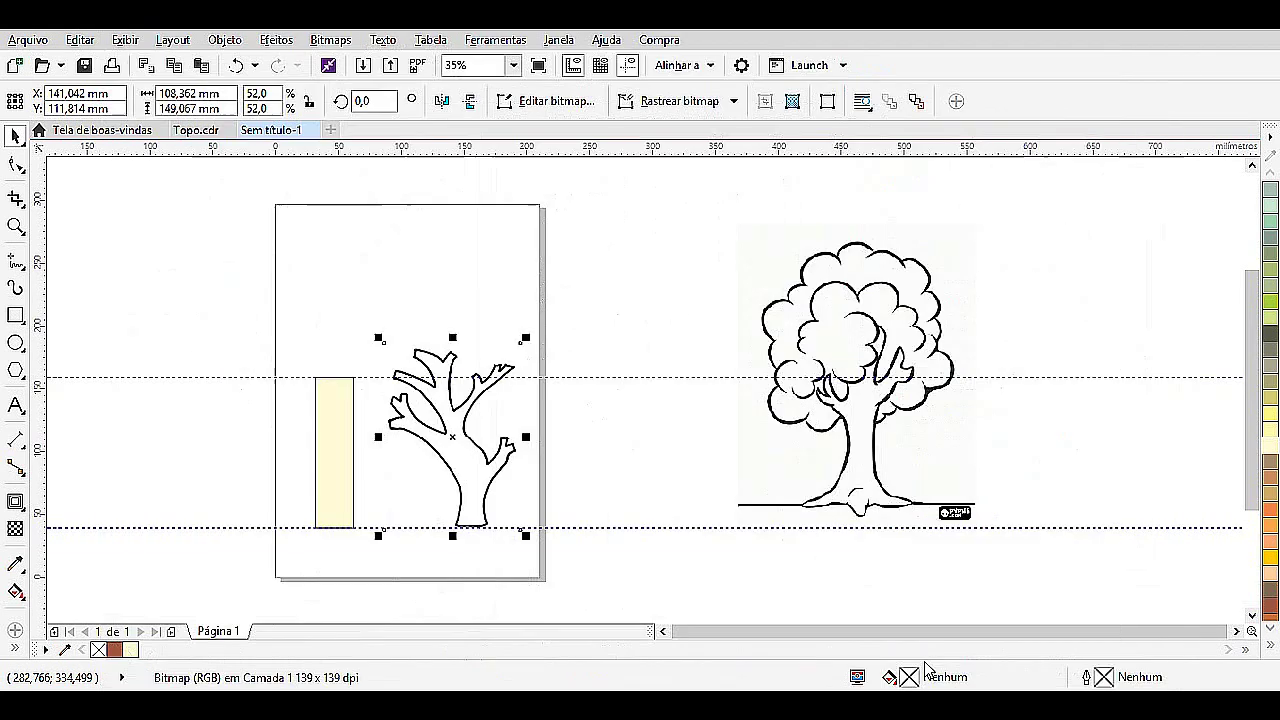
Separate the trace from the bare tree bitmap, delete the bitmap, and place the traced tree at about X 128 mm, Y 111 mm.
left_click_drag(462, 459, 551, 459)
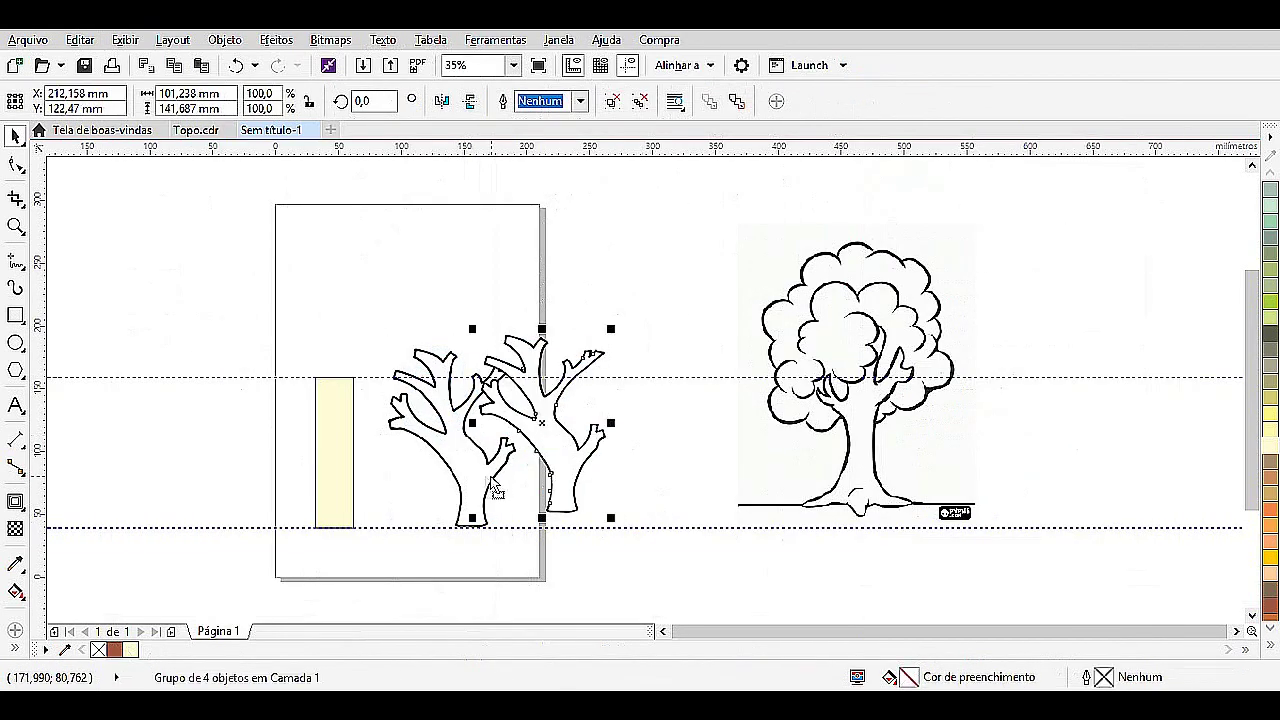
left_click(481, 477)
key("Delete")
left_click(559, 470)
left_click_drag(559, 470, 461, 490)
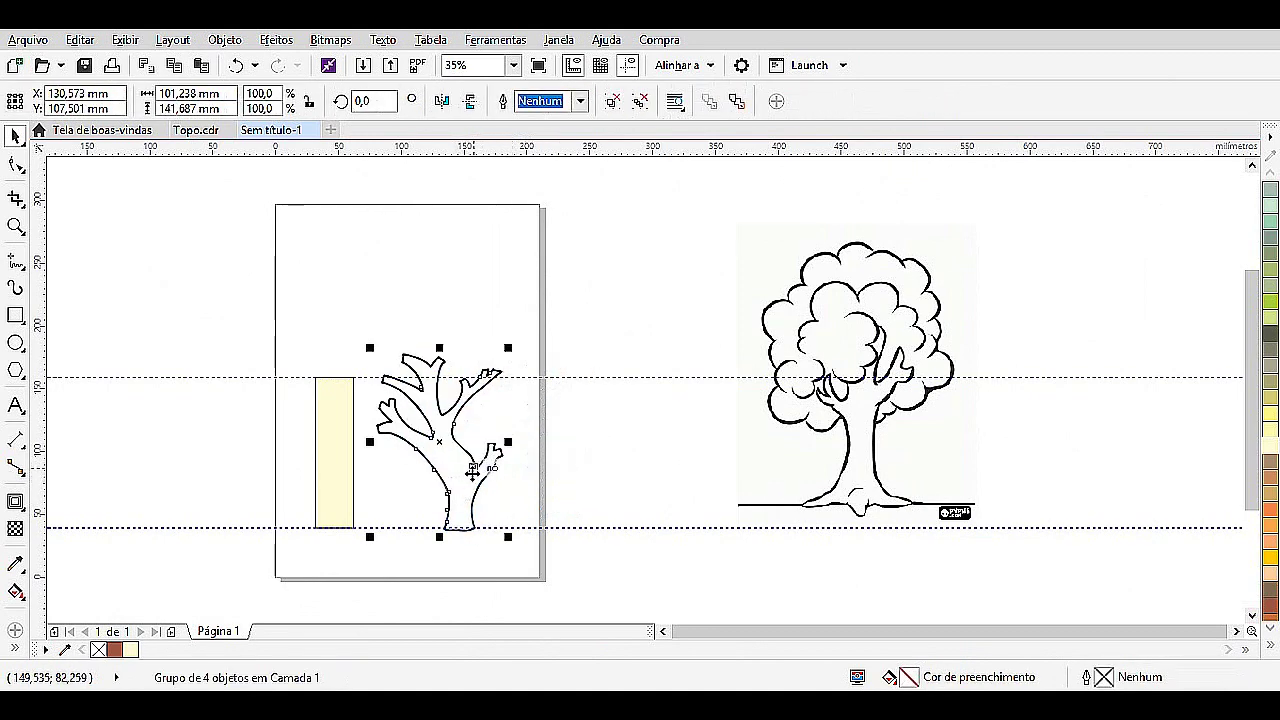
mouse_move(457, 443)
left_mouse_down()
mouse_move(449, 432)
mouse_move(447, 460)
mouse_move(434, 452)
mouse_move(445, 460)
left_mouse_up()
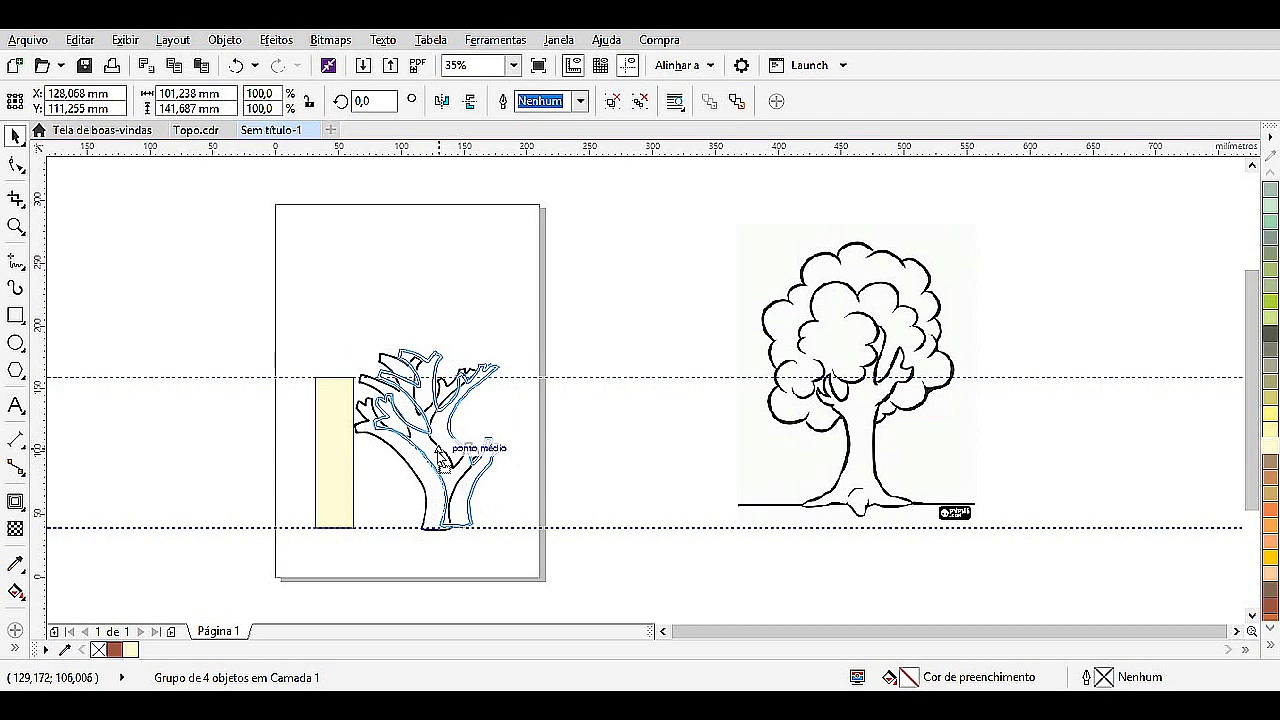
Lock the traced bare tree group in place as a drawing template.
left_click_drag(537, 546, 288, 333)
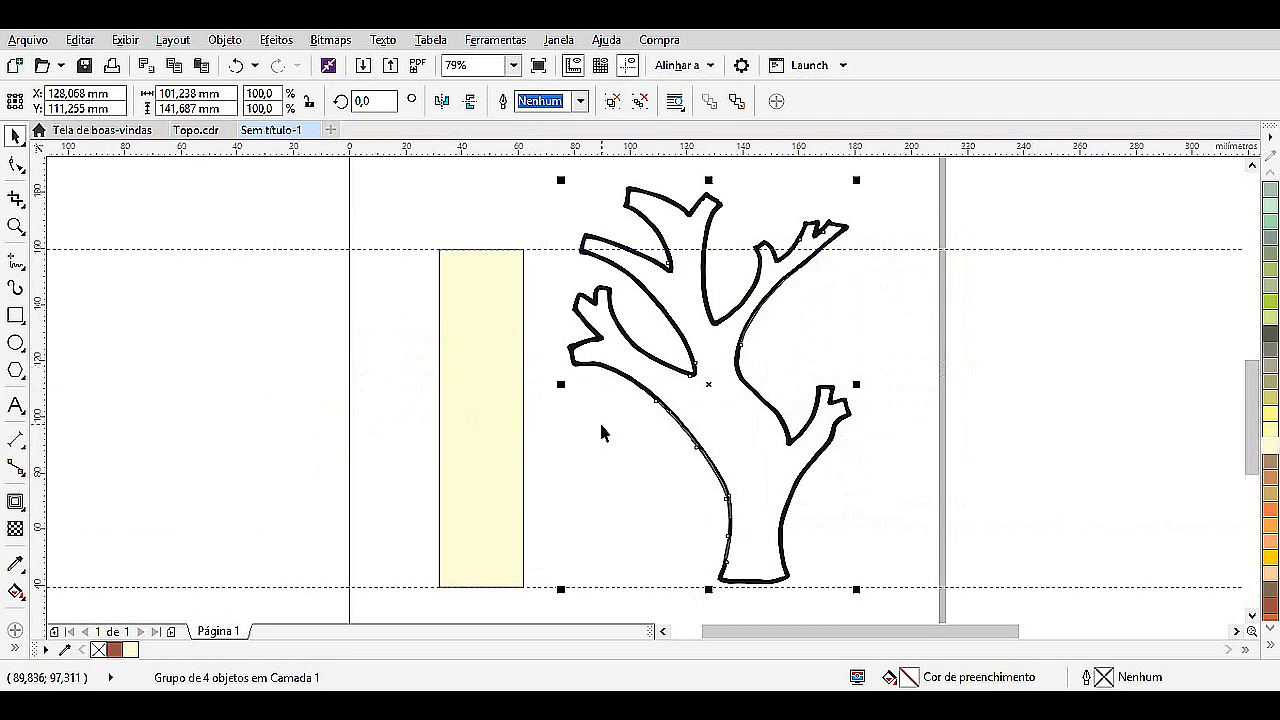
right_click(722, 427)
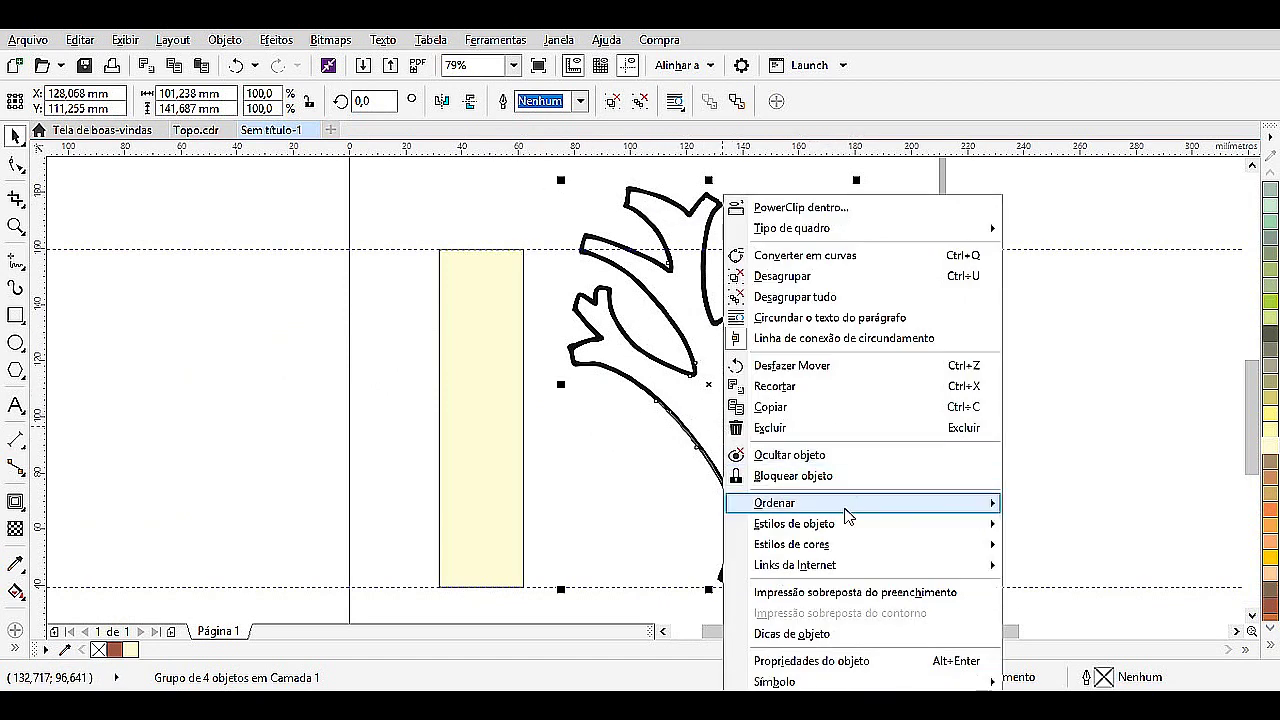
mouse_move(845, 514)
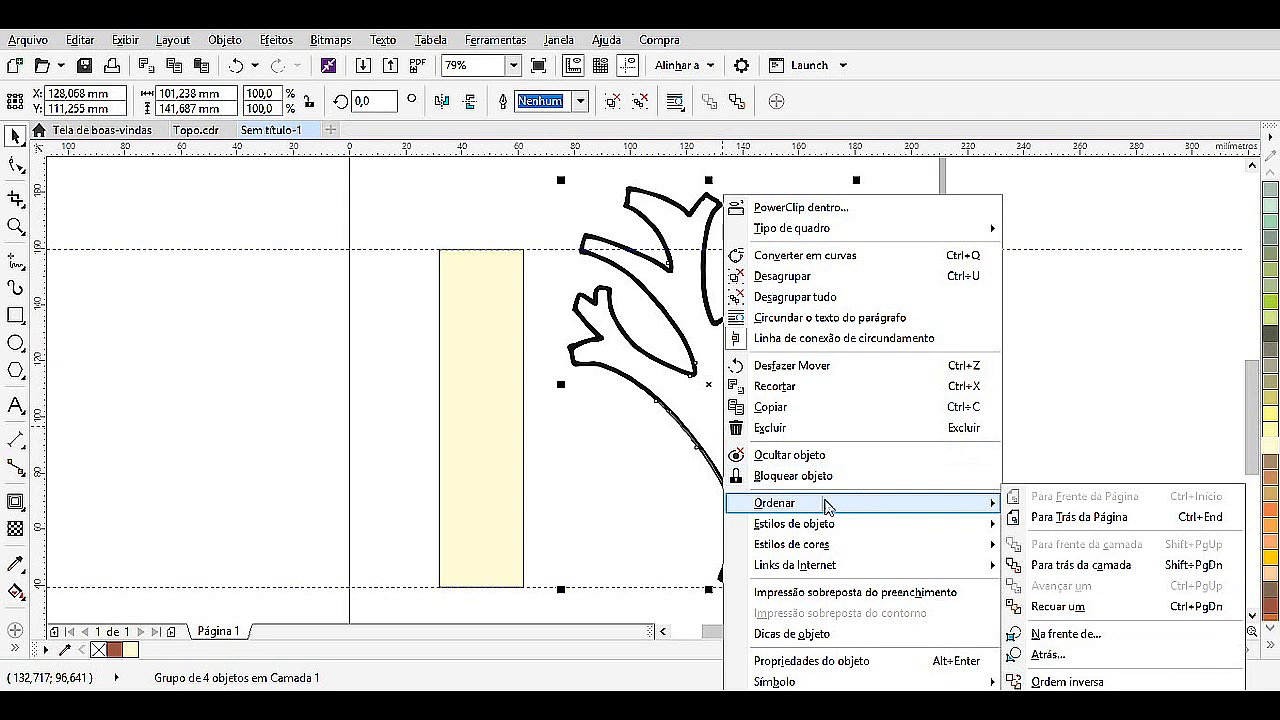
left_click(812, 478)
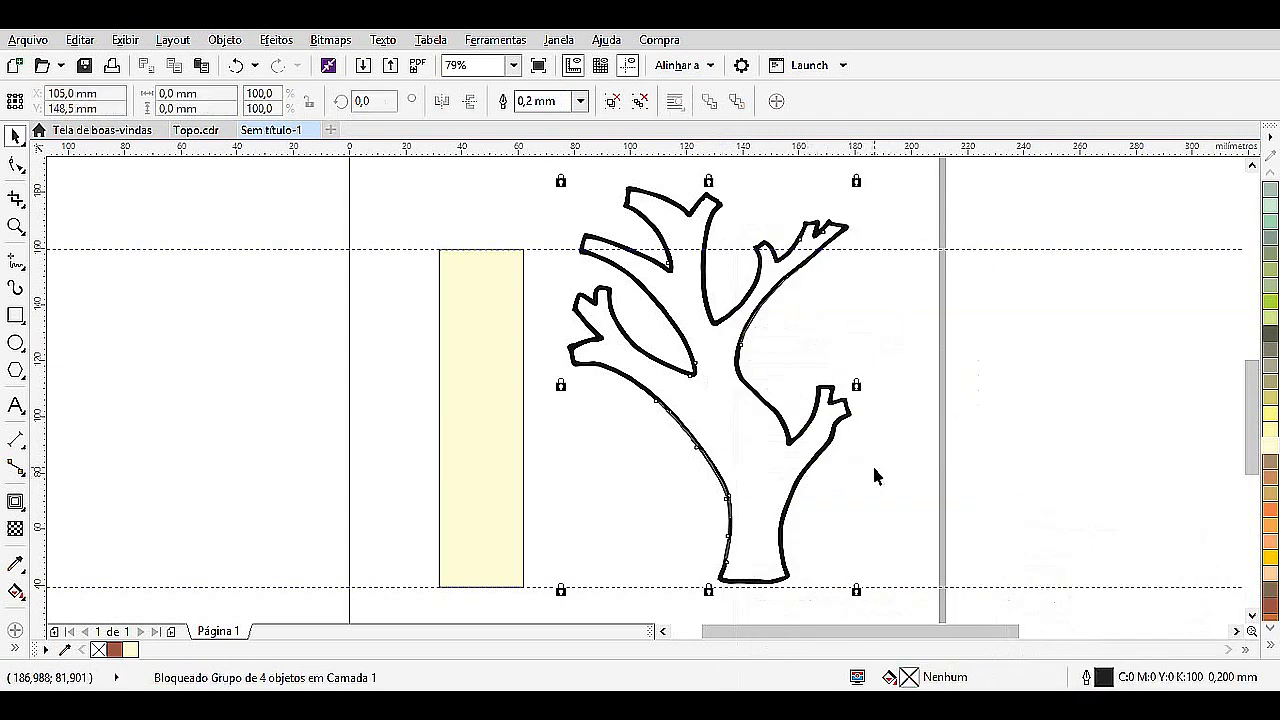
Draw a straight freehand line about 24 mm long across the base of the trunk, from its left corner to its right corner.
left_click(20, 266)
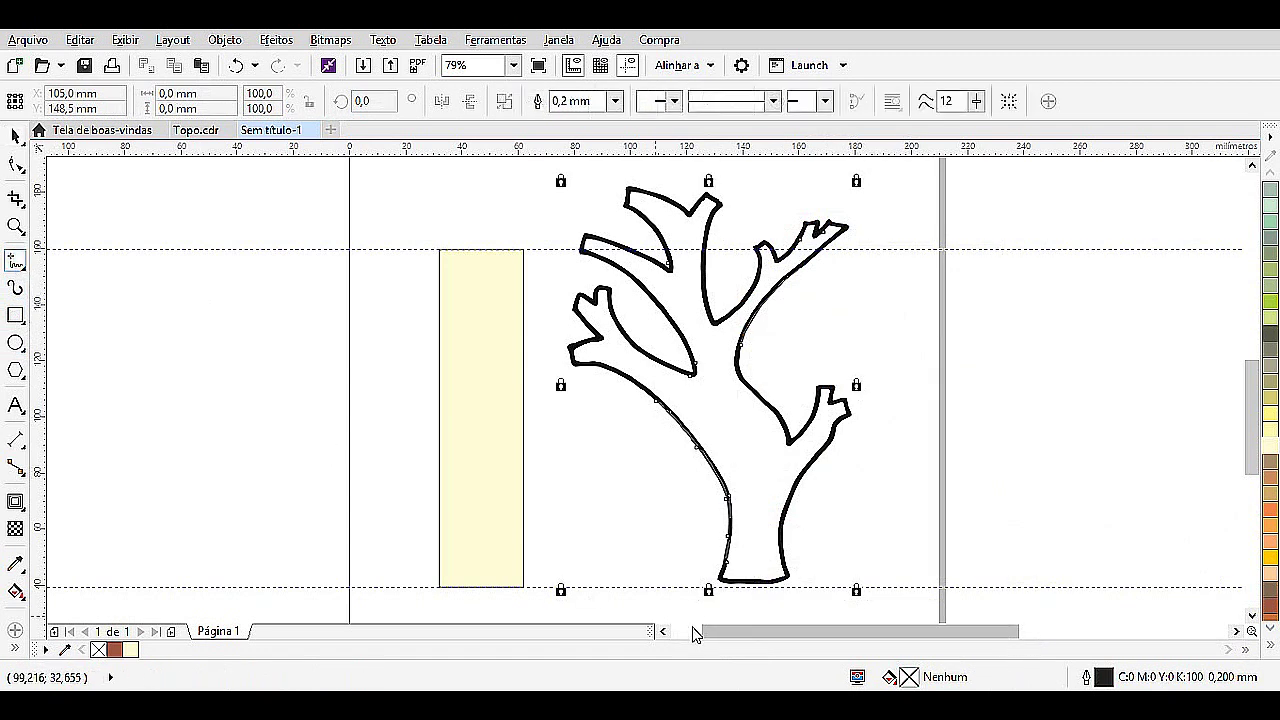
left_click(718, 582)
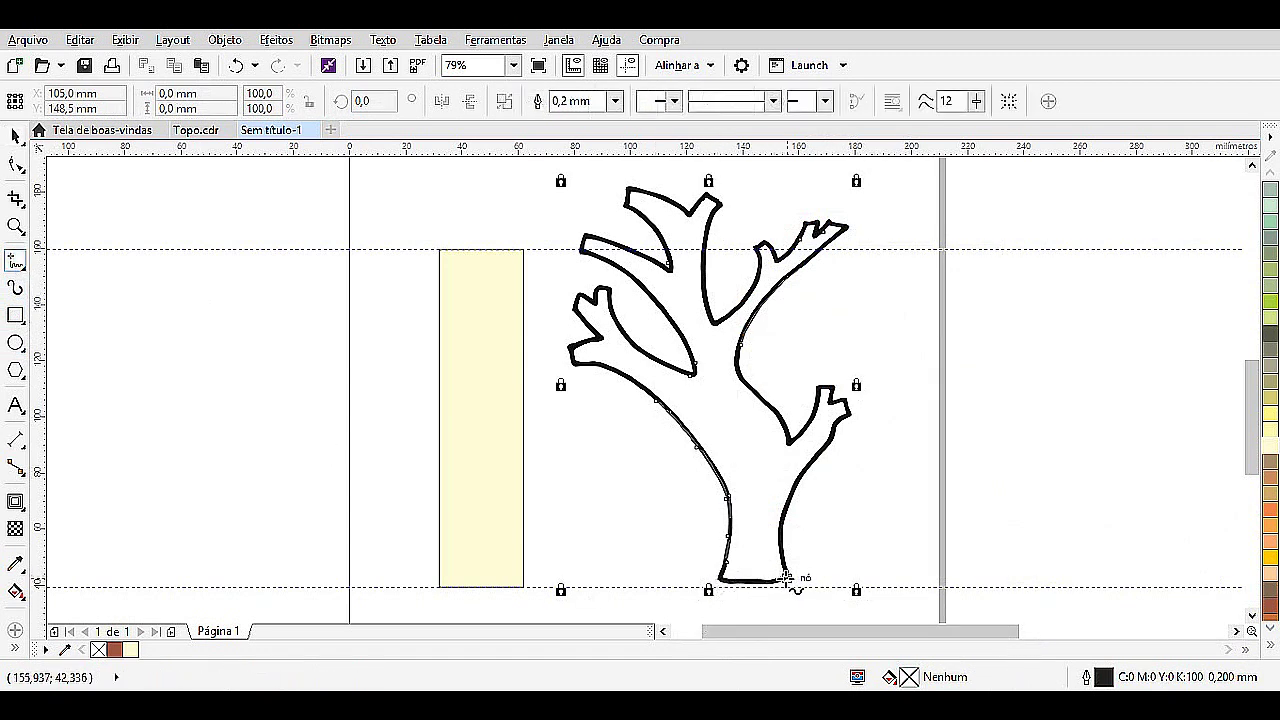
left_click(789, 580)
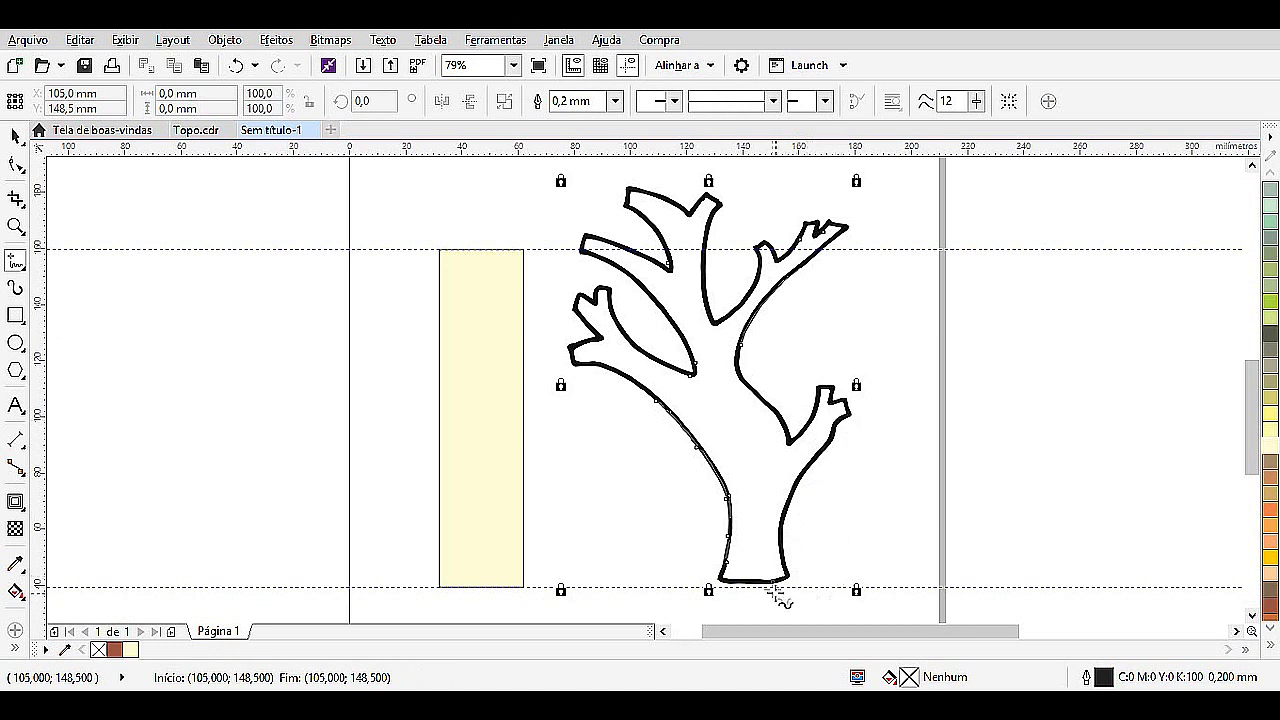
left_click(720, 582)
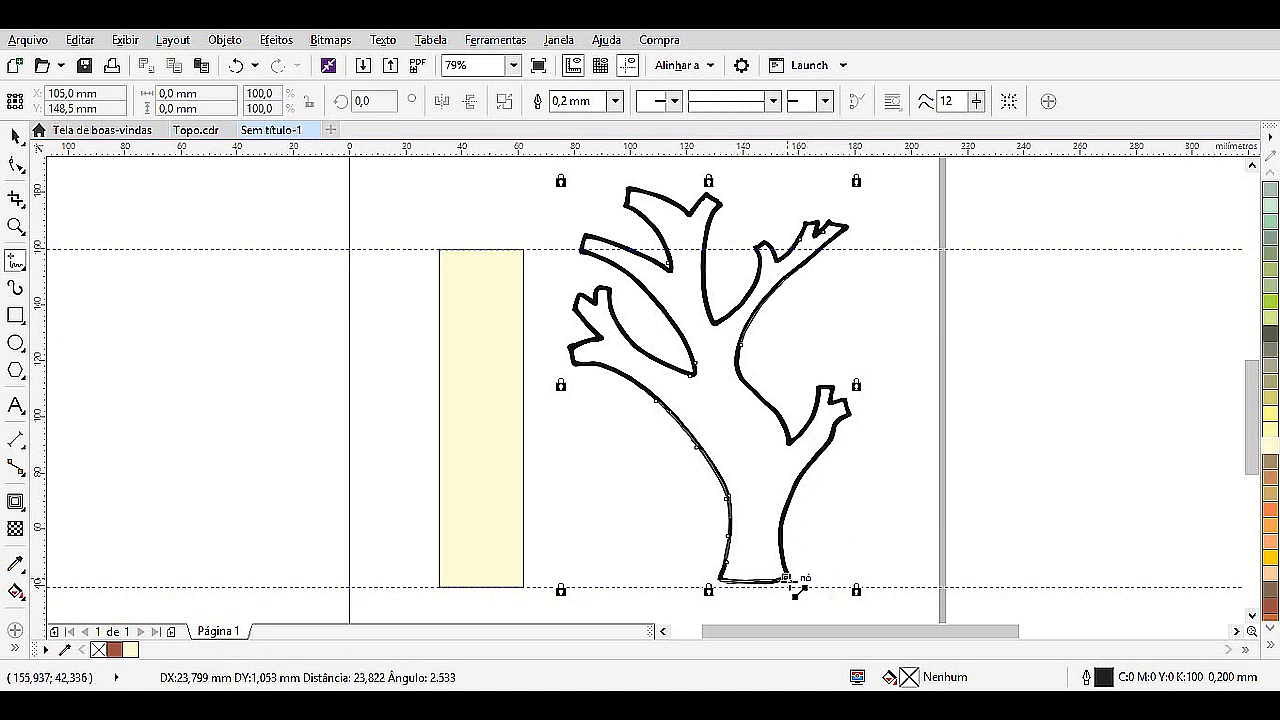
left_click(789, 581)
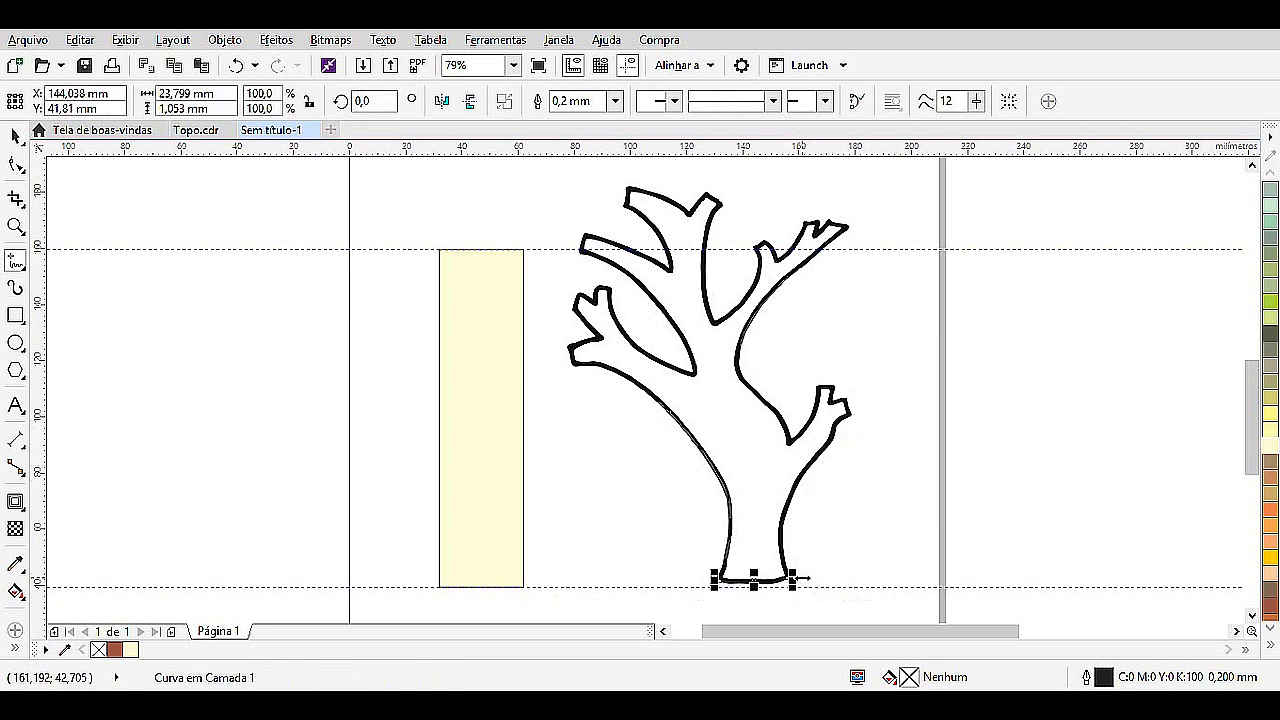
Extend the line with straight segments from the trunk base over the lower right branch, into its fork and up to the upper right branch tip.
left_click(789, 578)
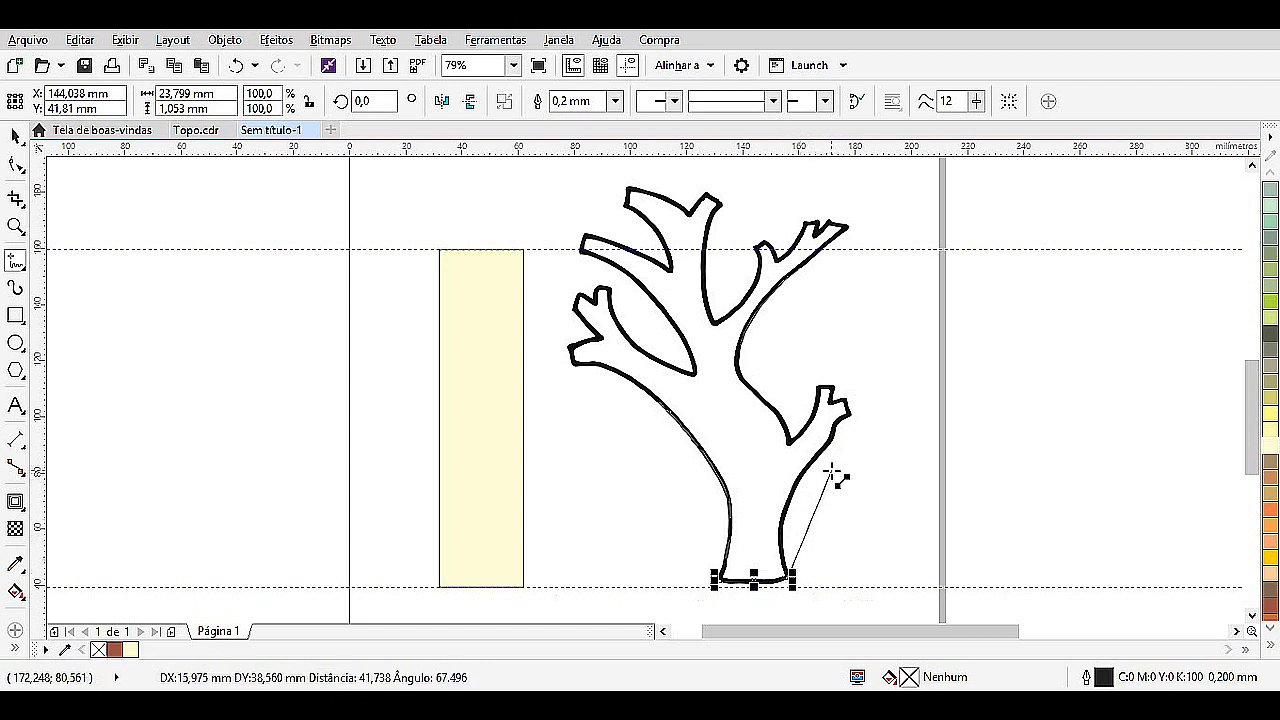
left_click(849, 413)
left_click(849, 410)
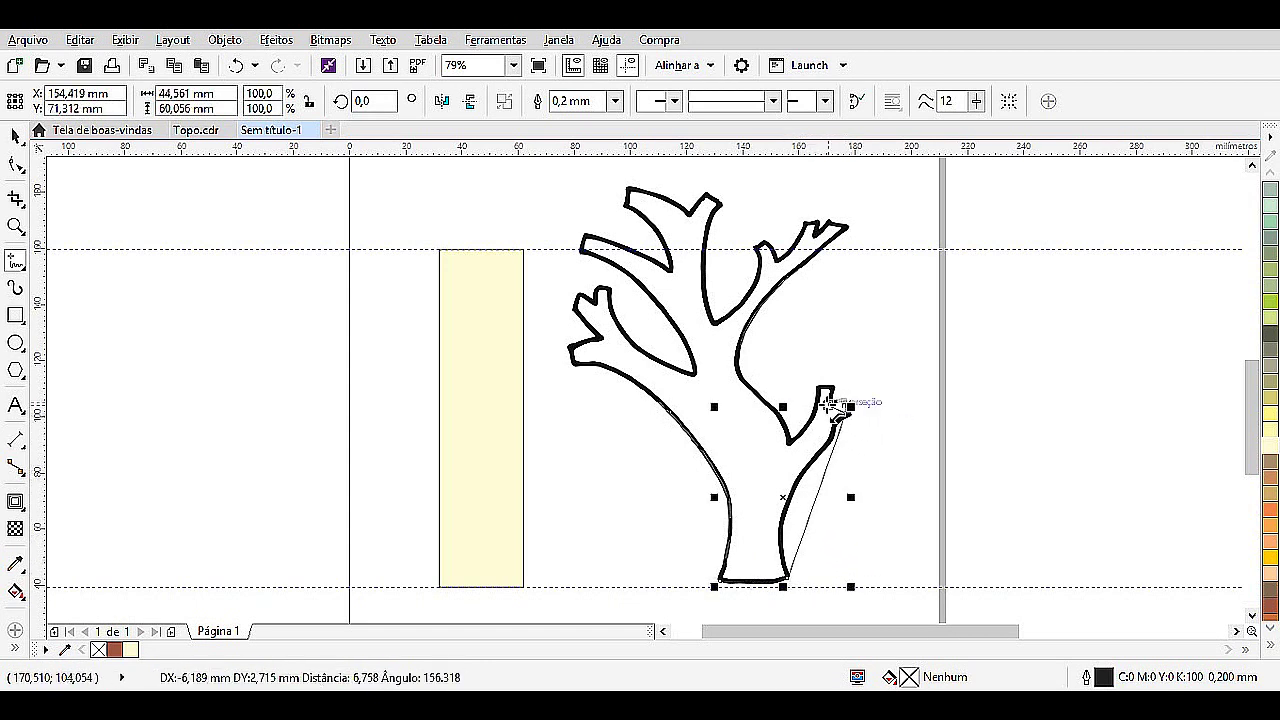
left_click(817, 388)
left_click(817, 387)
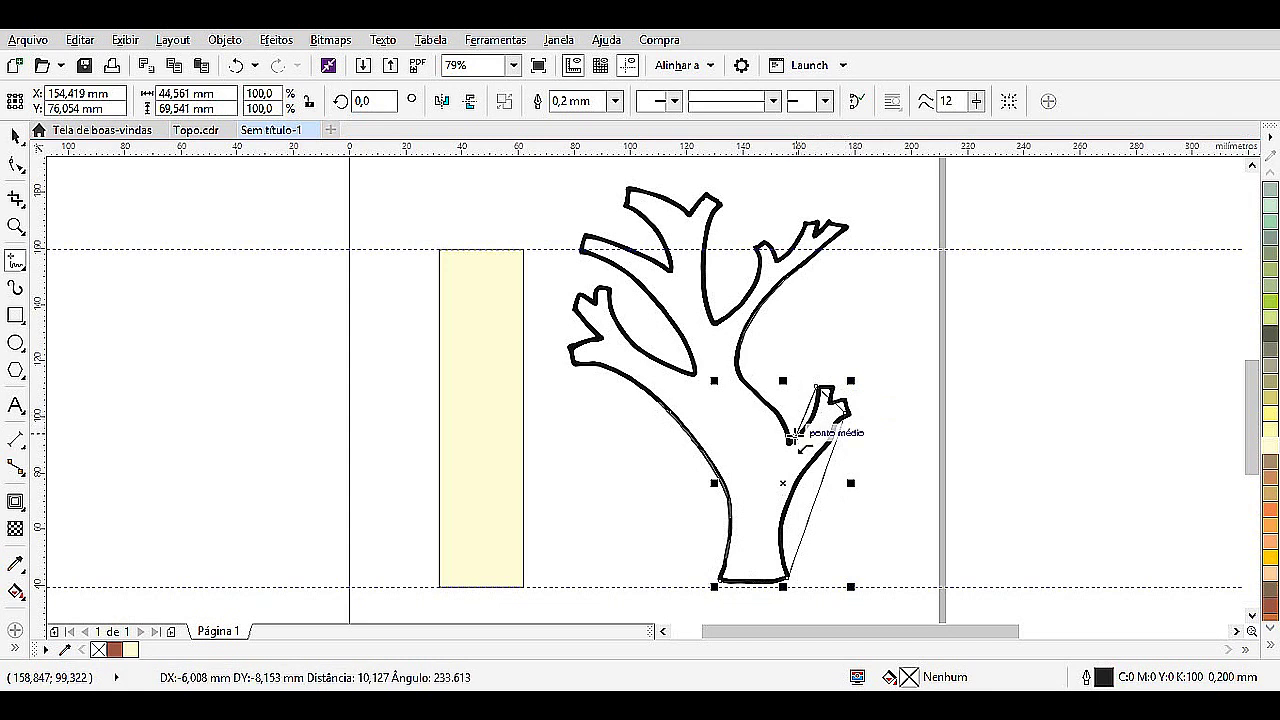
double_click(790, 437)
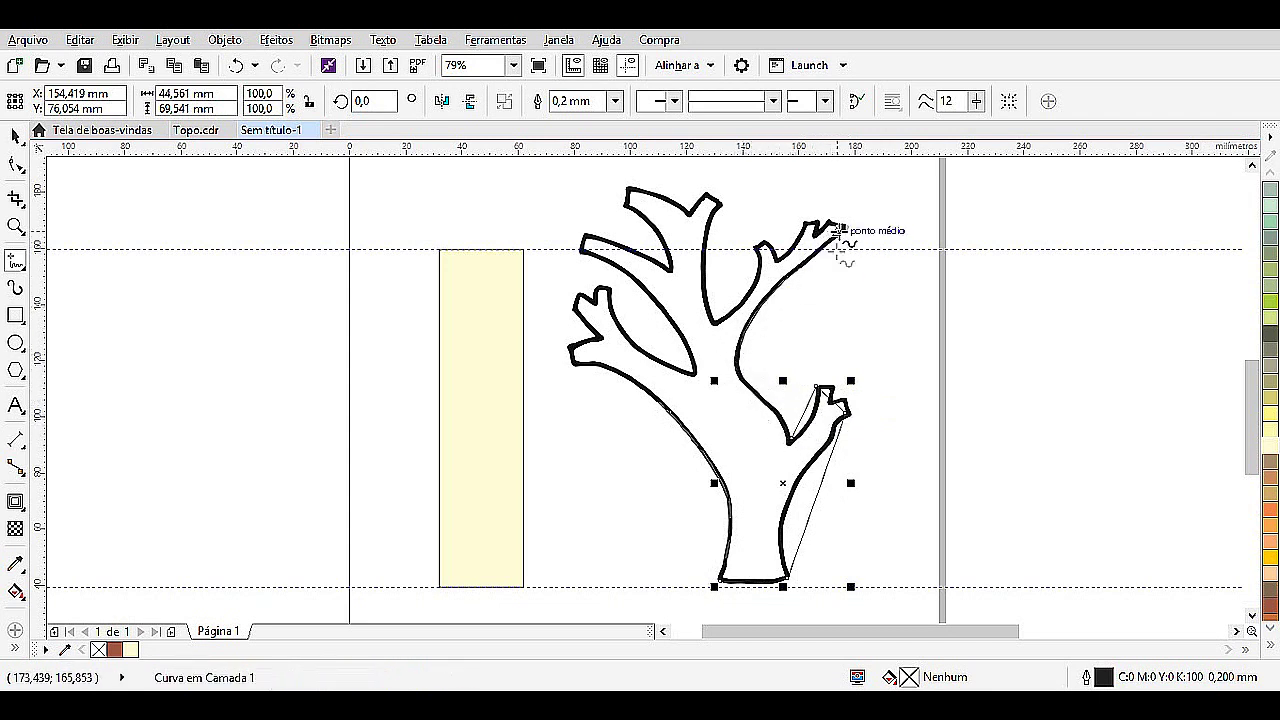
left_click(790, 437)
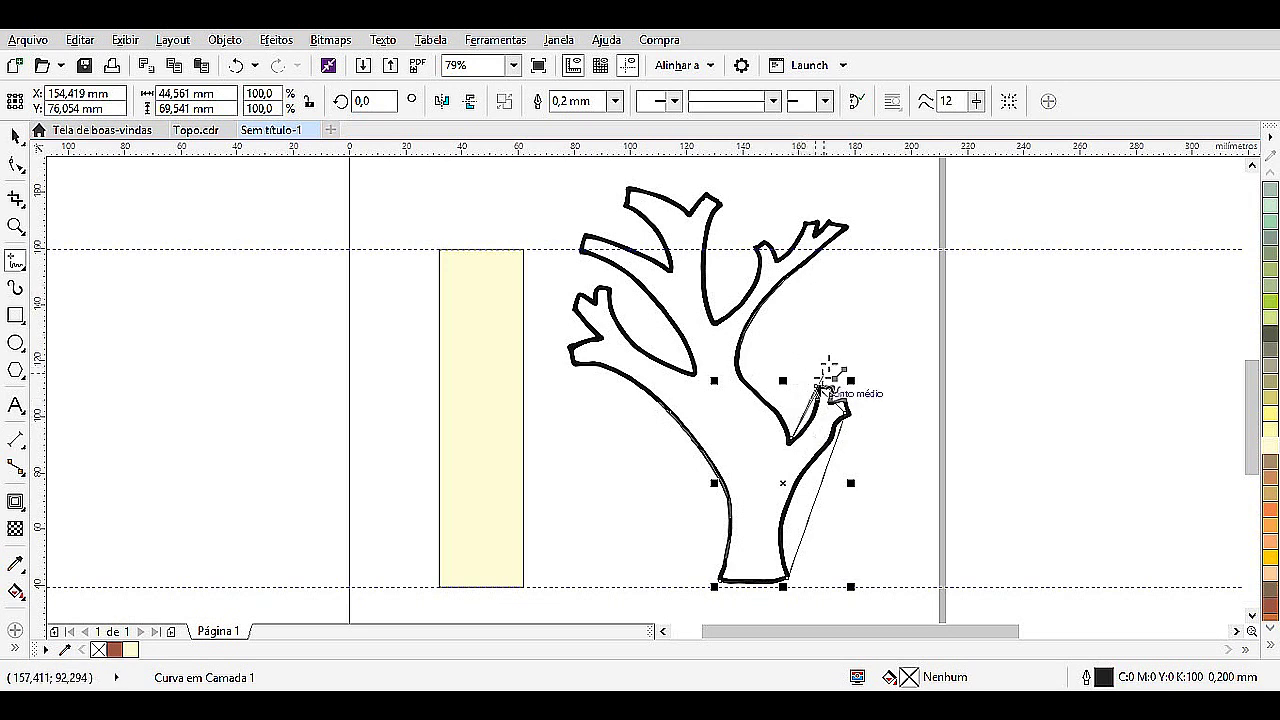
double_click(848, 228)
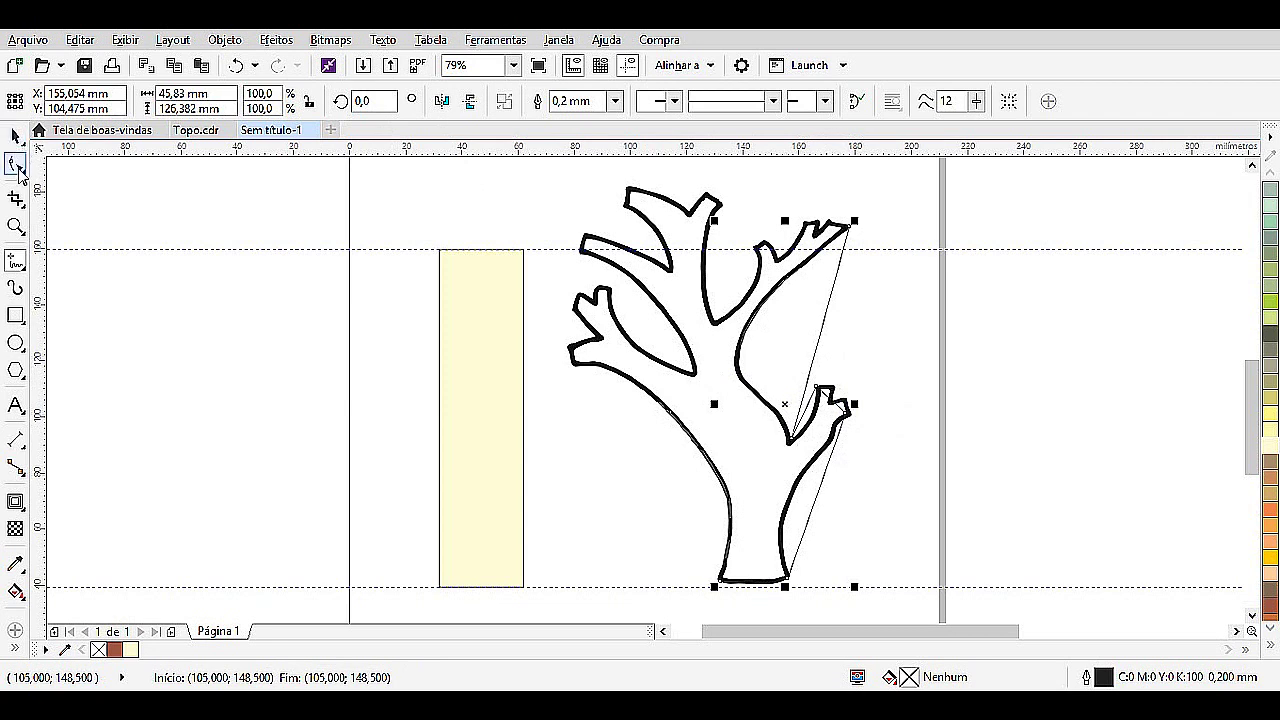
Convert the straight segment between the upper right branch tip and the fork to a curve and bend it along the branch's underside.
left_click(16, 166)
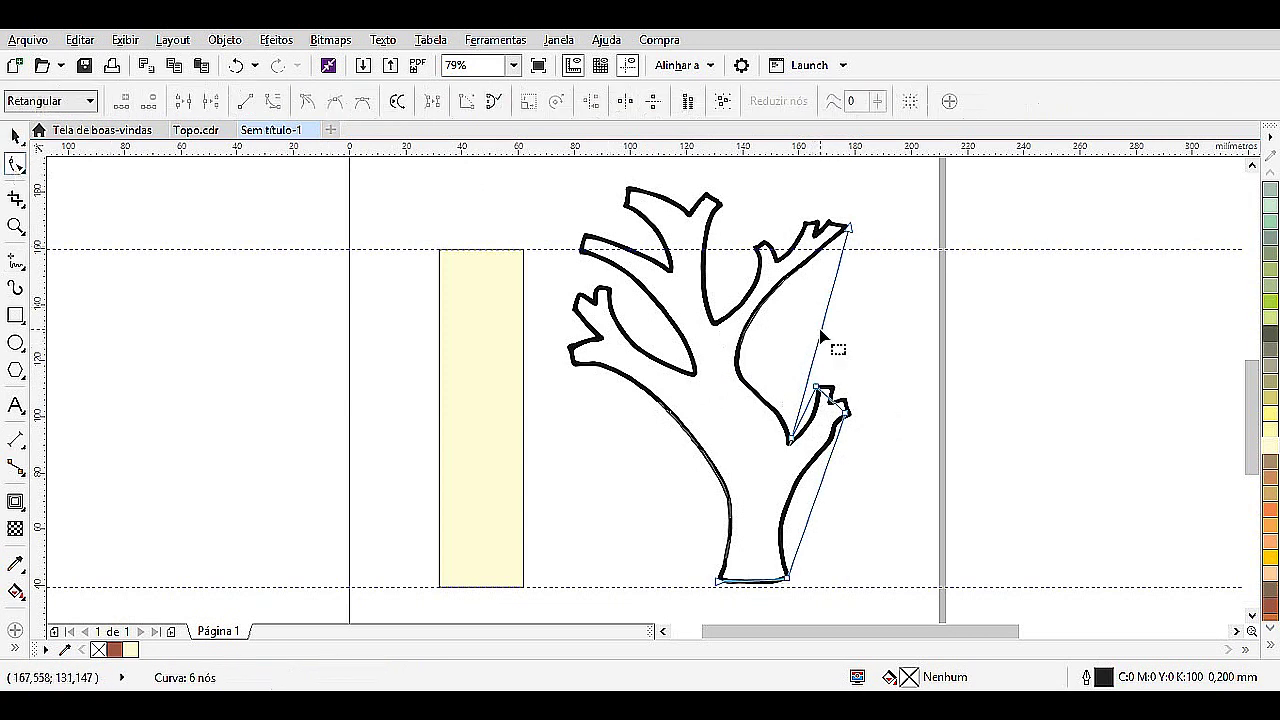
right_click(822, 333)
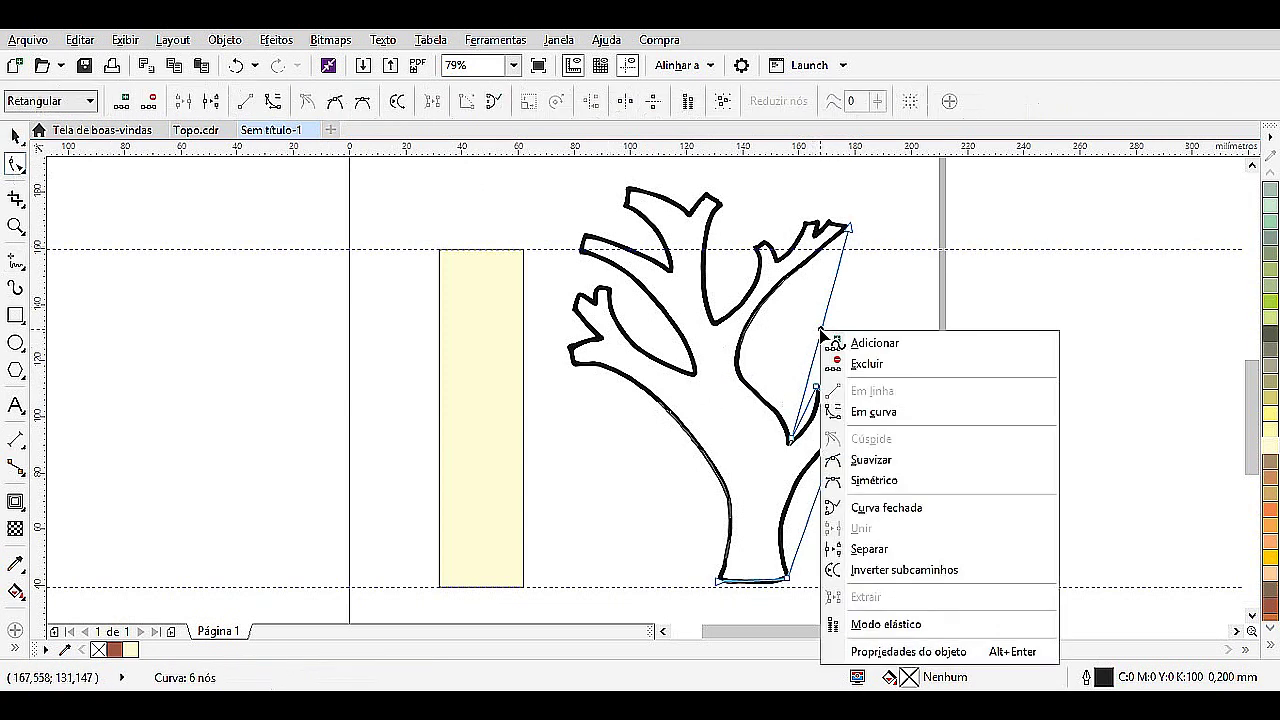
left_click(873, 411)
left_click_drag(817, 360, 800, 400)
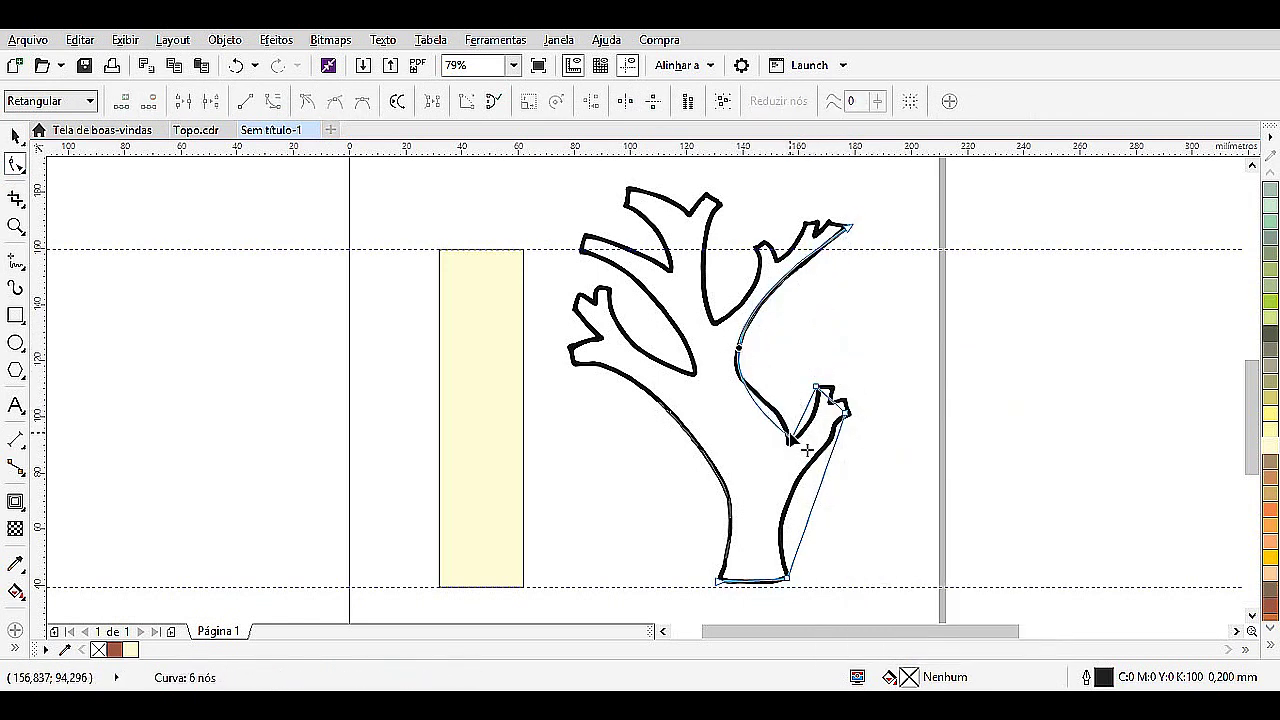
left_click(790, 439)
left_click_drag(690, 367, 713, 345)
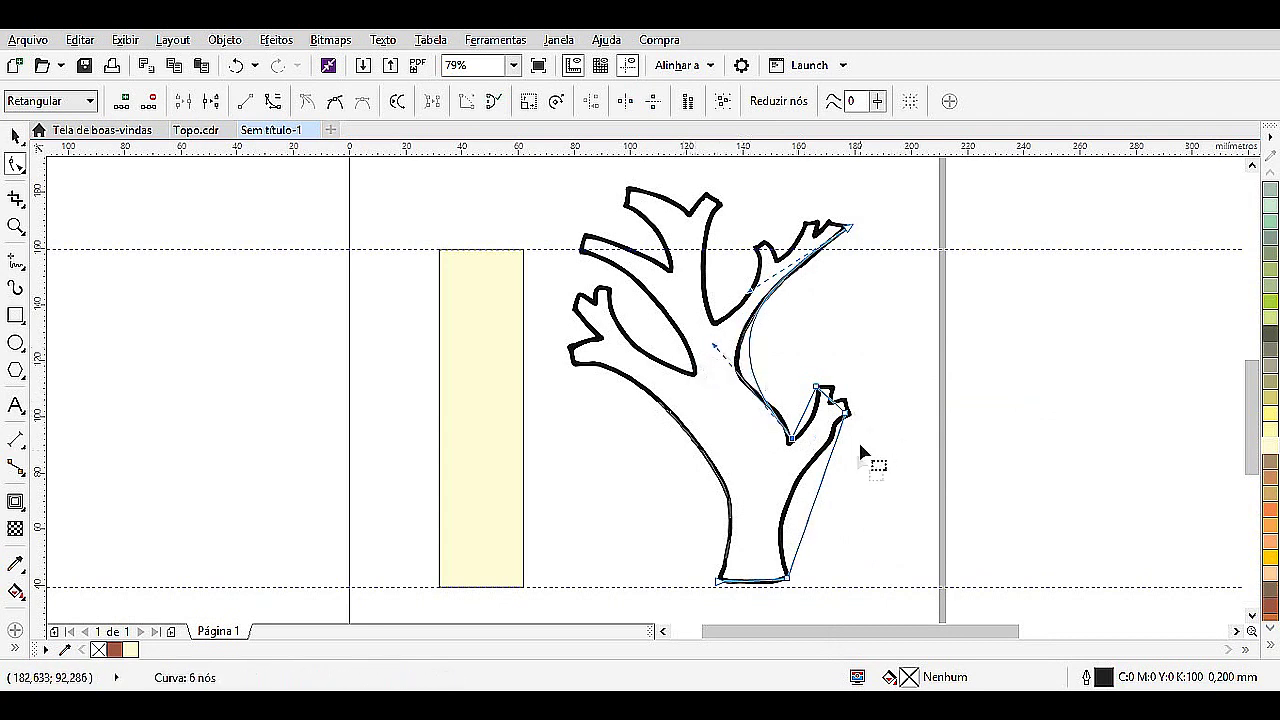
Convert the segment from the trunk base to the lower right branch to a curve and bend it along the trunk's side.
right_click(818, 508)
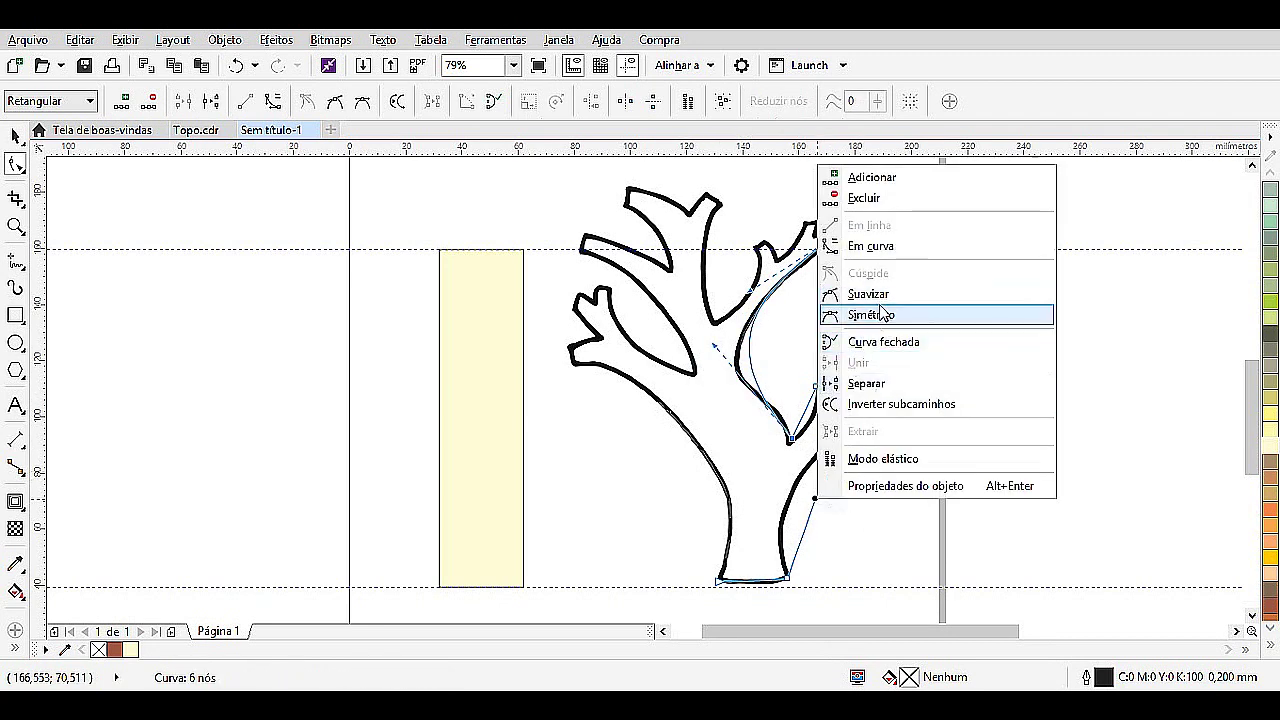
left_click(860, 246)
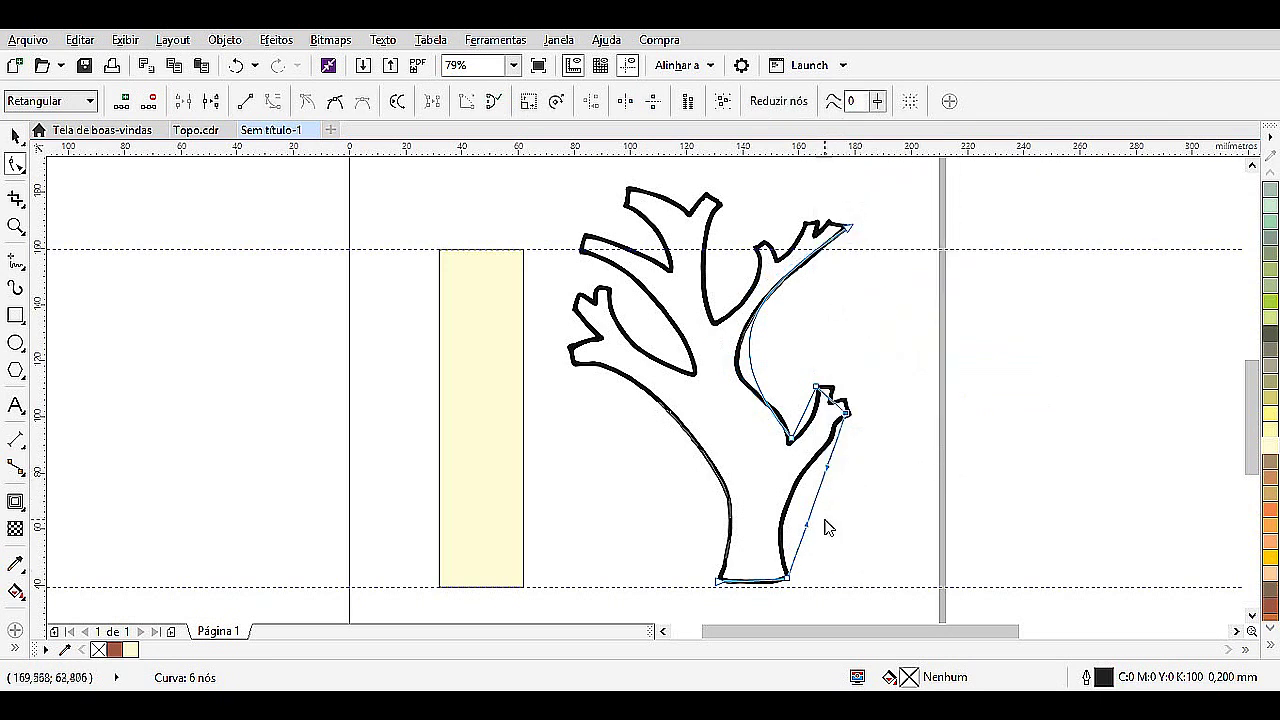
left_click_drag(810, 522, 783, 511)
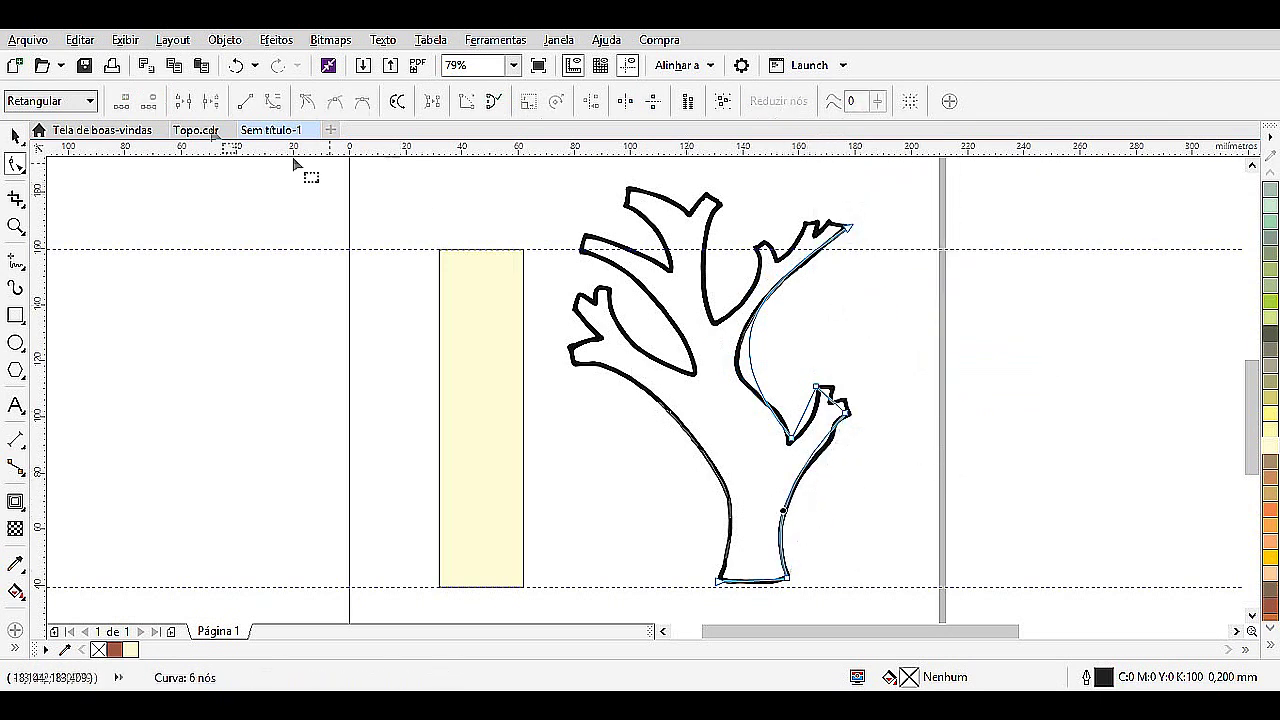
Delete the practice curve drawn over the locked tree.
left_click(15, 134)
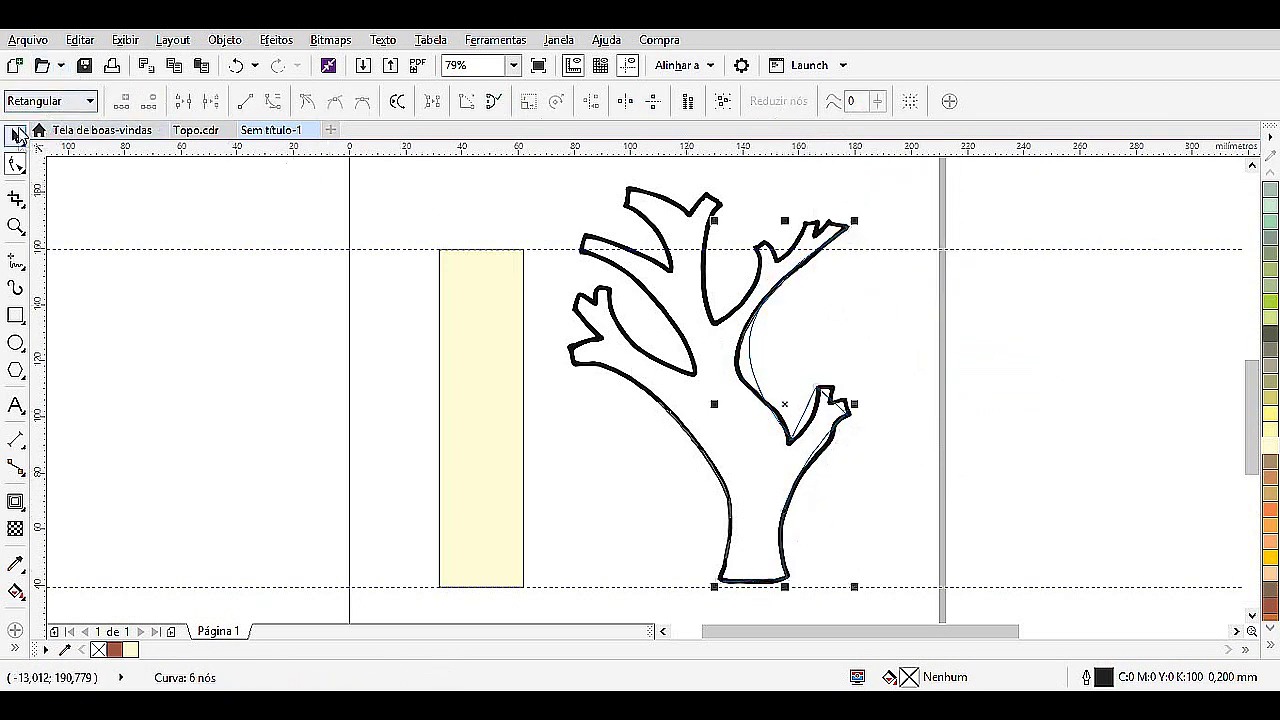
left_click(793, 364)
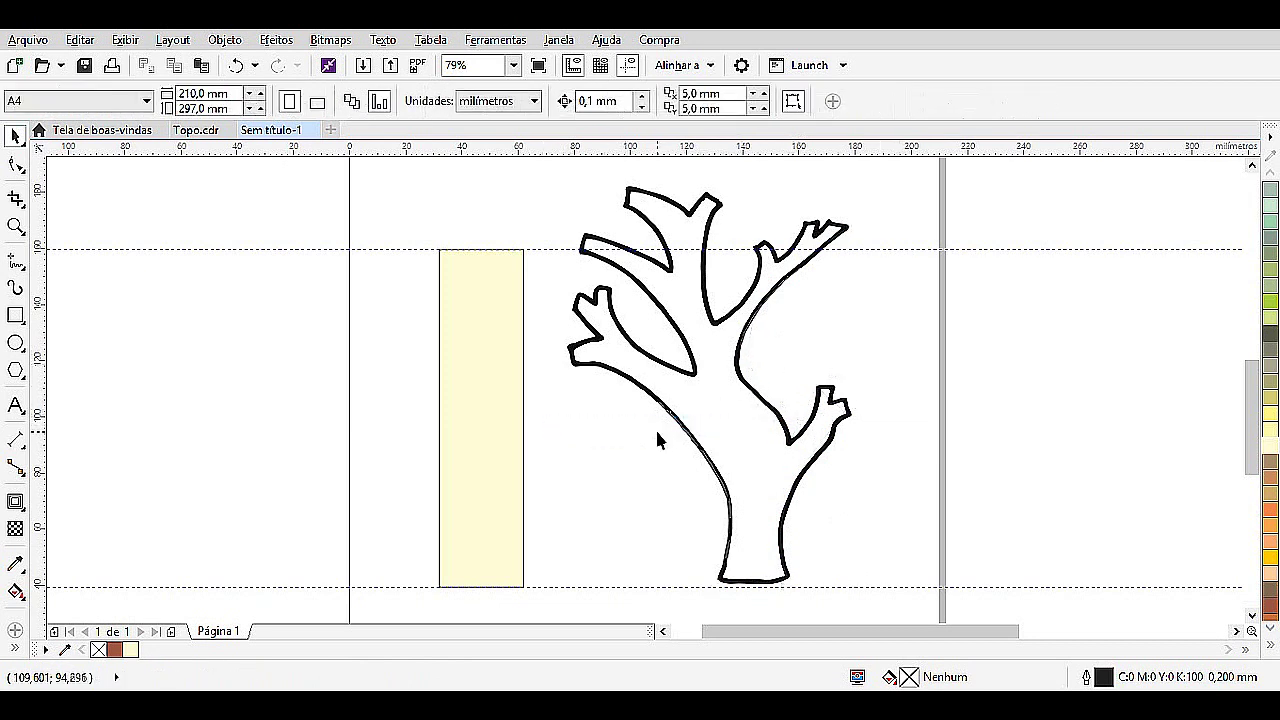
Unlock the traced tree group and move it over the cream rectangle, at about X 31 mm, Y 109 mm.
left_click(746, 394)
right_click(748, 388)
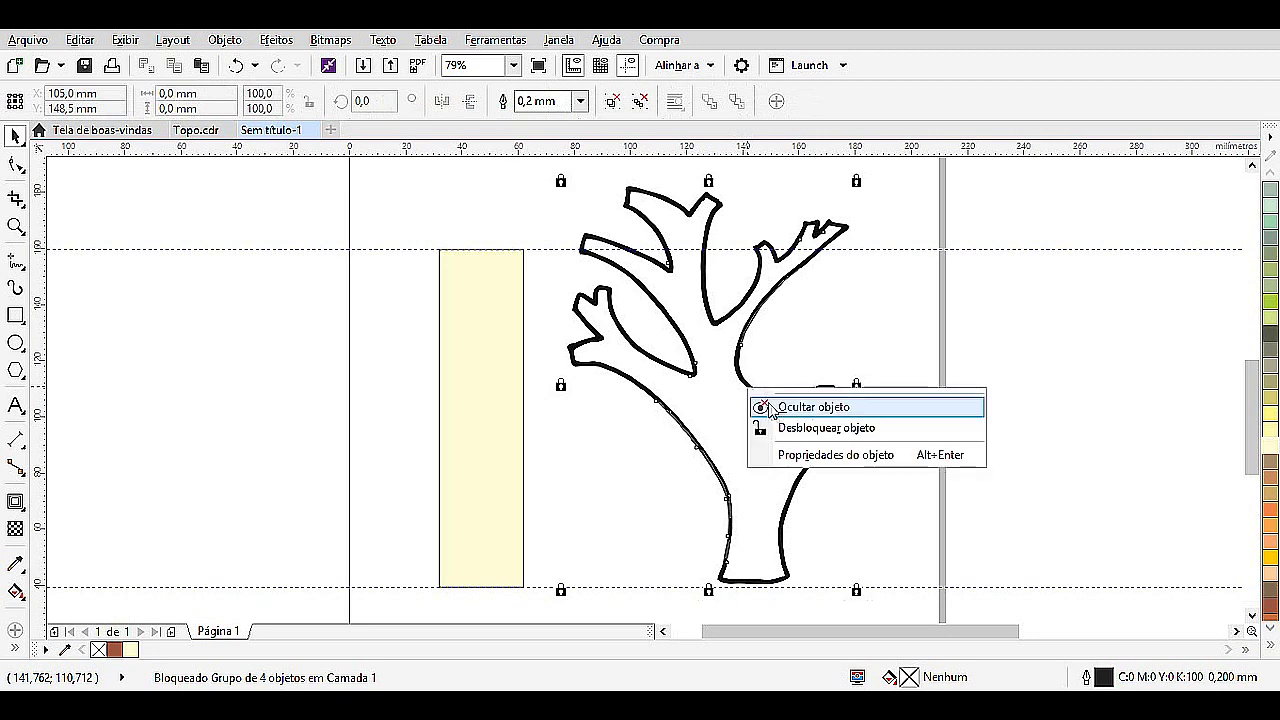
left_click(820, 426)
left_click_drag(737, 420, 466, 443)
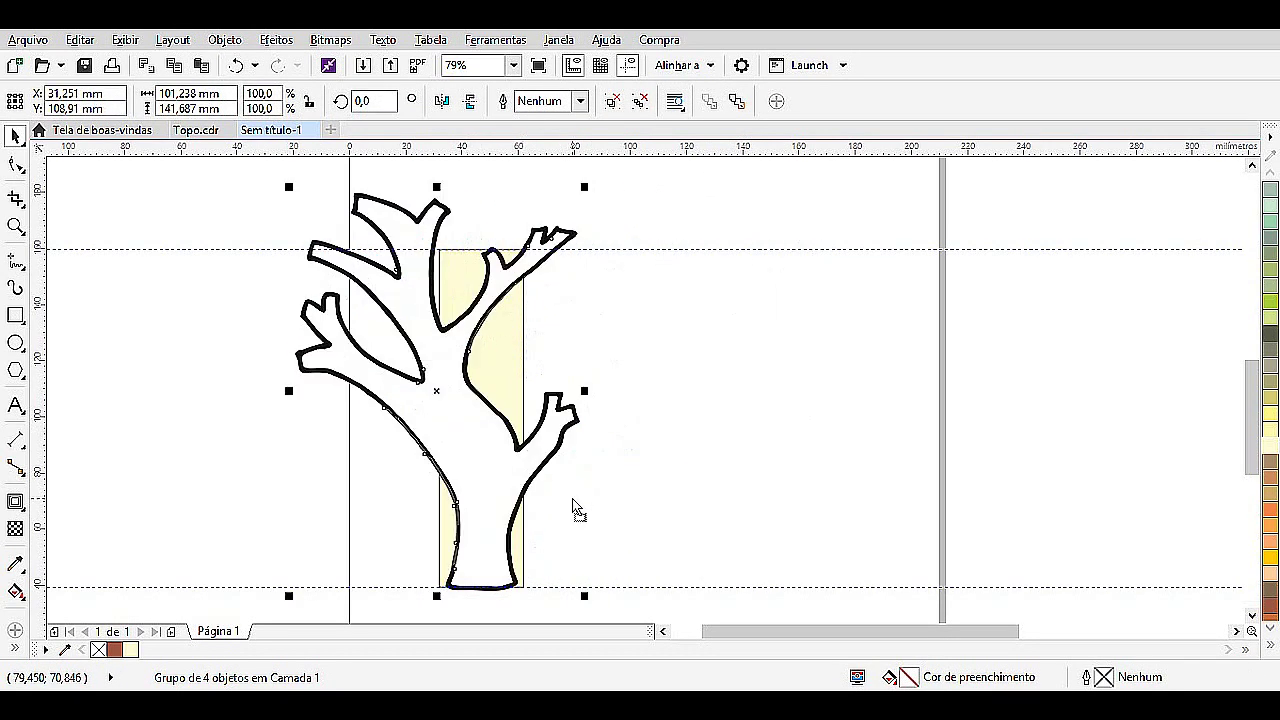
Move the bare tree and cream rectangle together to about X 96 mm, Y 109 mm and lock both in place.
scroll(571, 500, "down", 2)
left_click_drag(415, 316, 666, 586)
left_click_drag(527, 450, 612, 450)
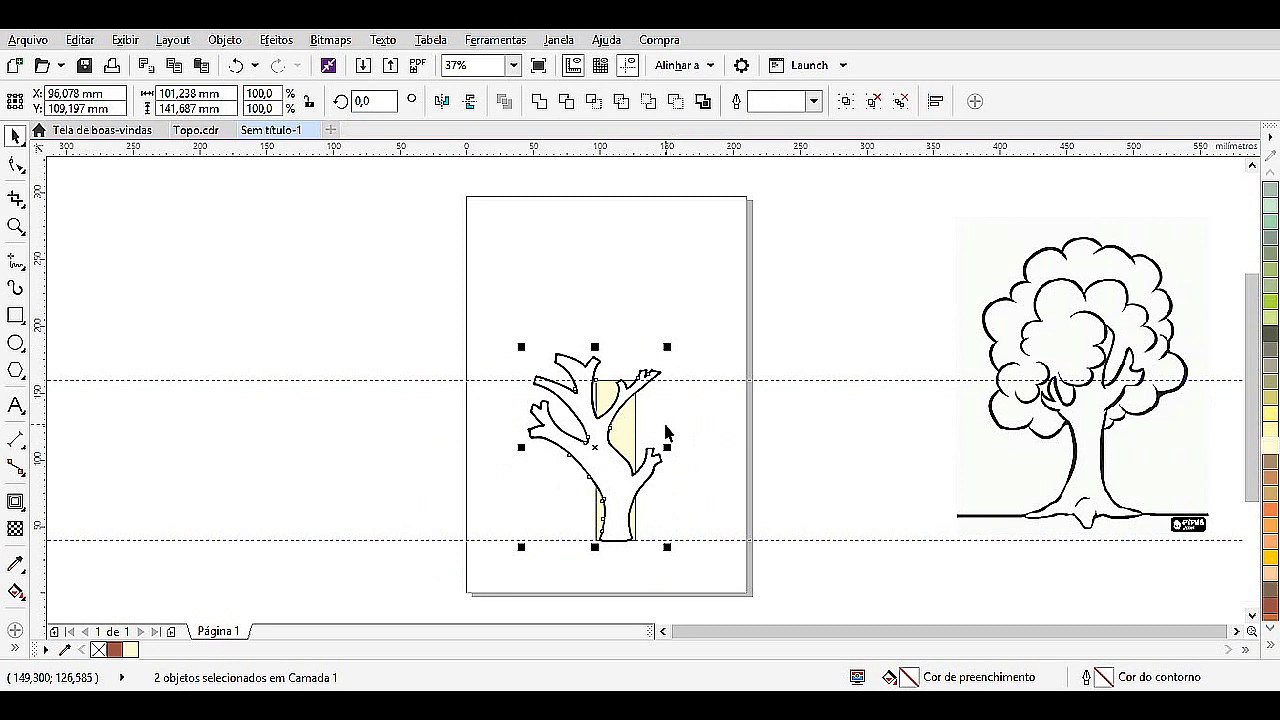
right_click(601, 446)
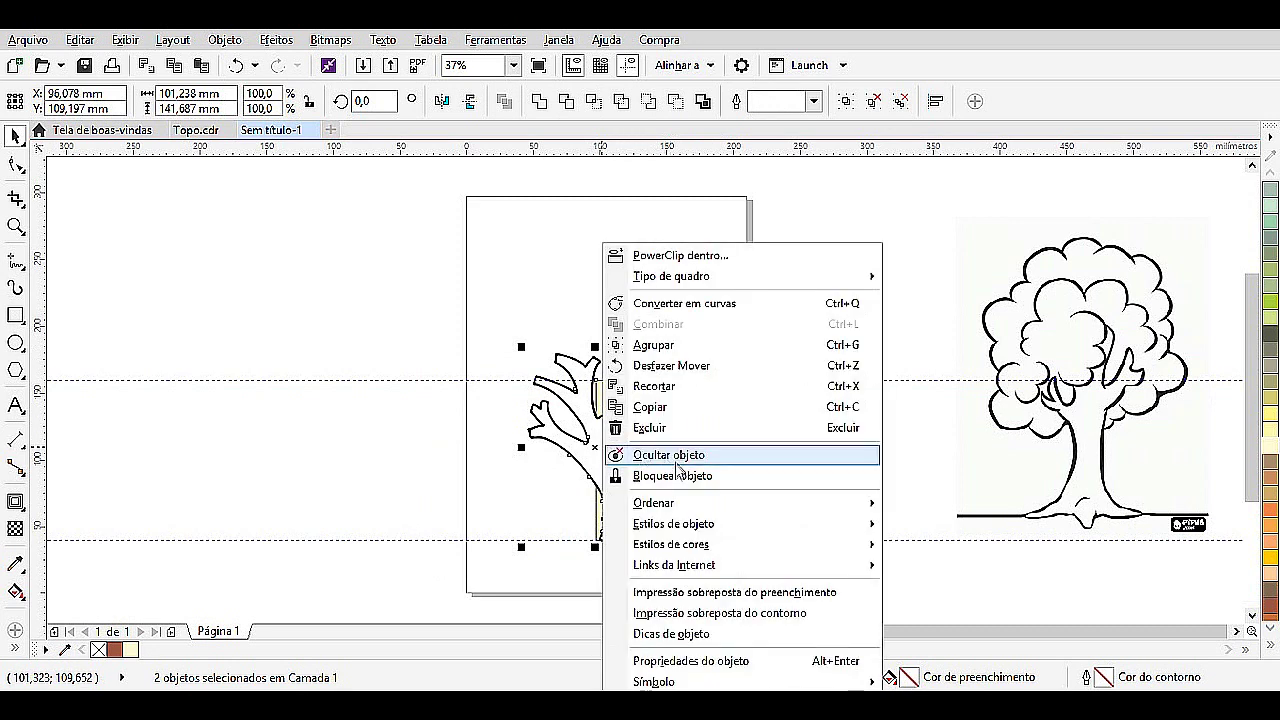
left_click(678, 477)
left_click(820, 443)
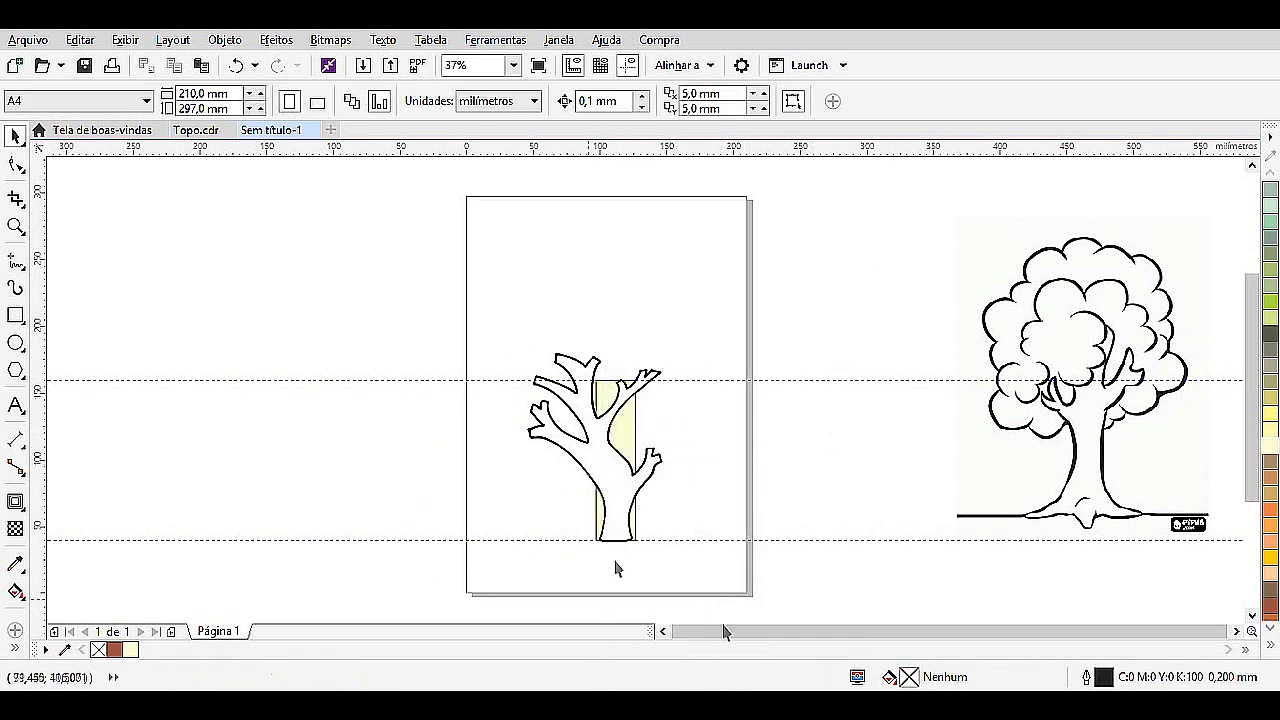
Move the leafy tree bitmap onto the page around the bare tree, at about X 100 mm, Y 152 mm.
left_click(1266, 456)
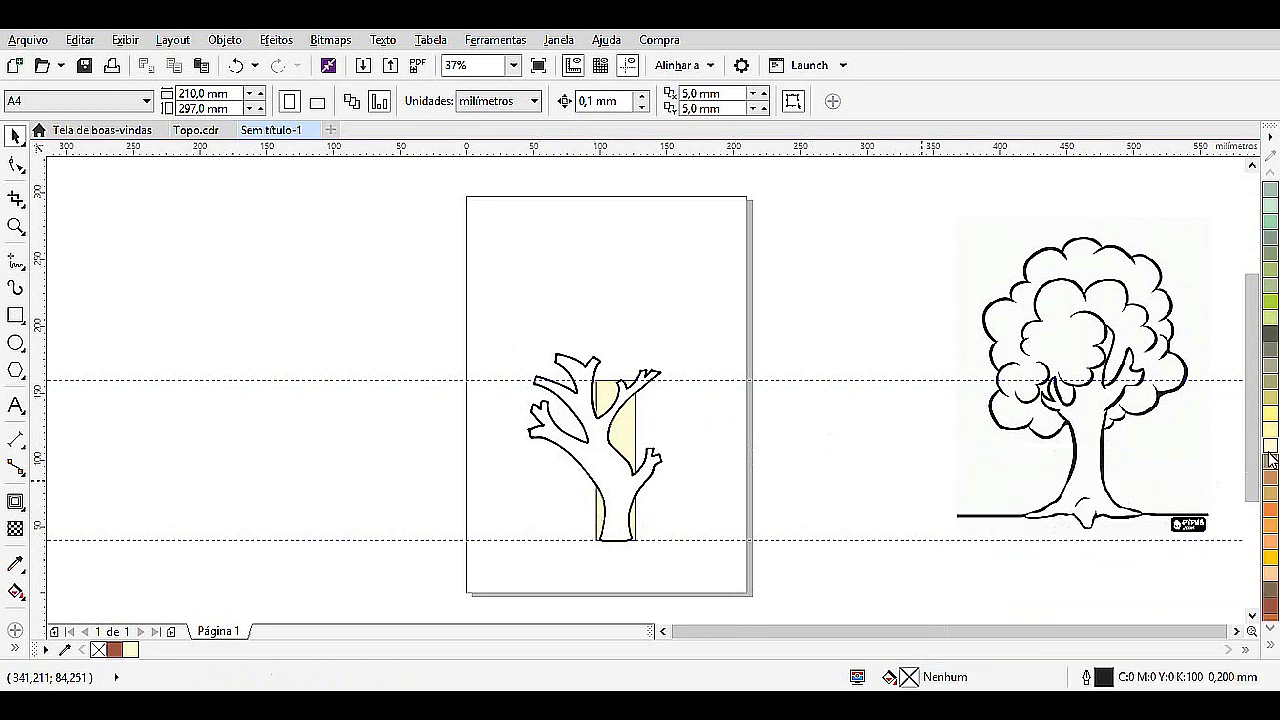
left_click_drag(1057, 392, 664, 407)
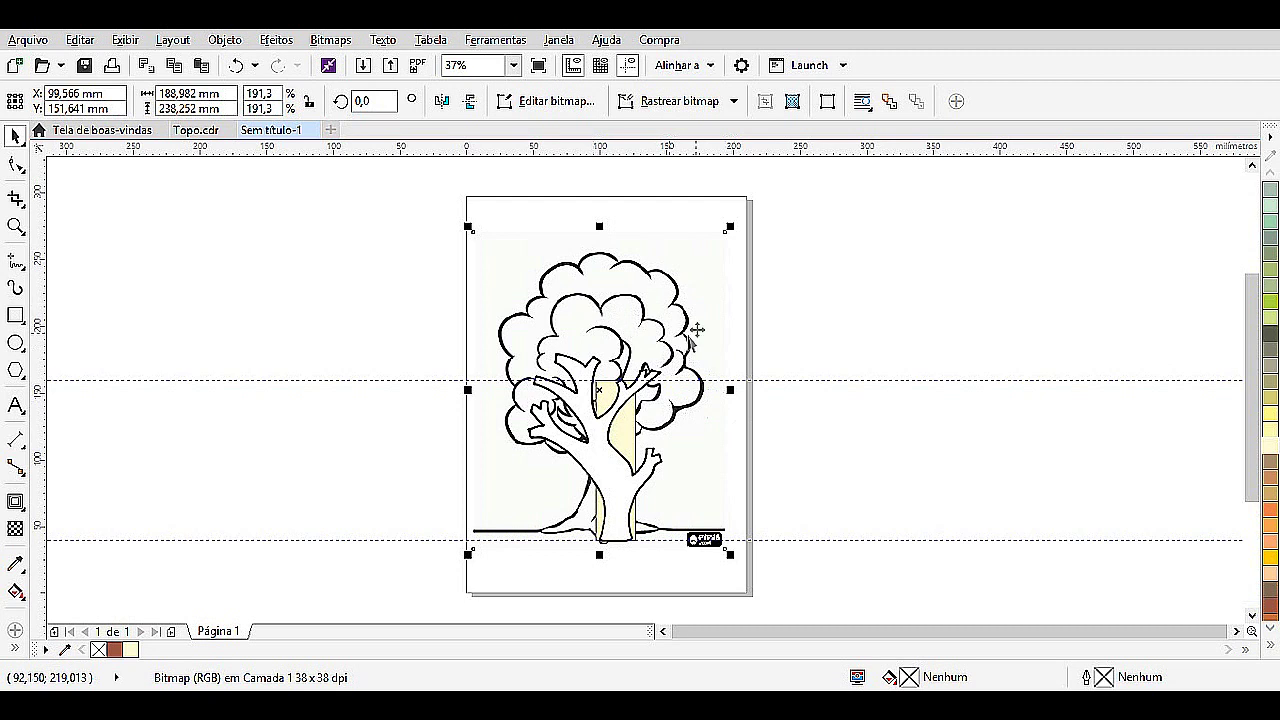
Draw a circle about 38 mm across, outline it in red, and place it over the lower left foliage at about X 42 mm, Y 131 mm.
left_click(14, 344)
left_click_drag(503, 407, 555, 462)
left_click(1271, 648)
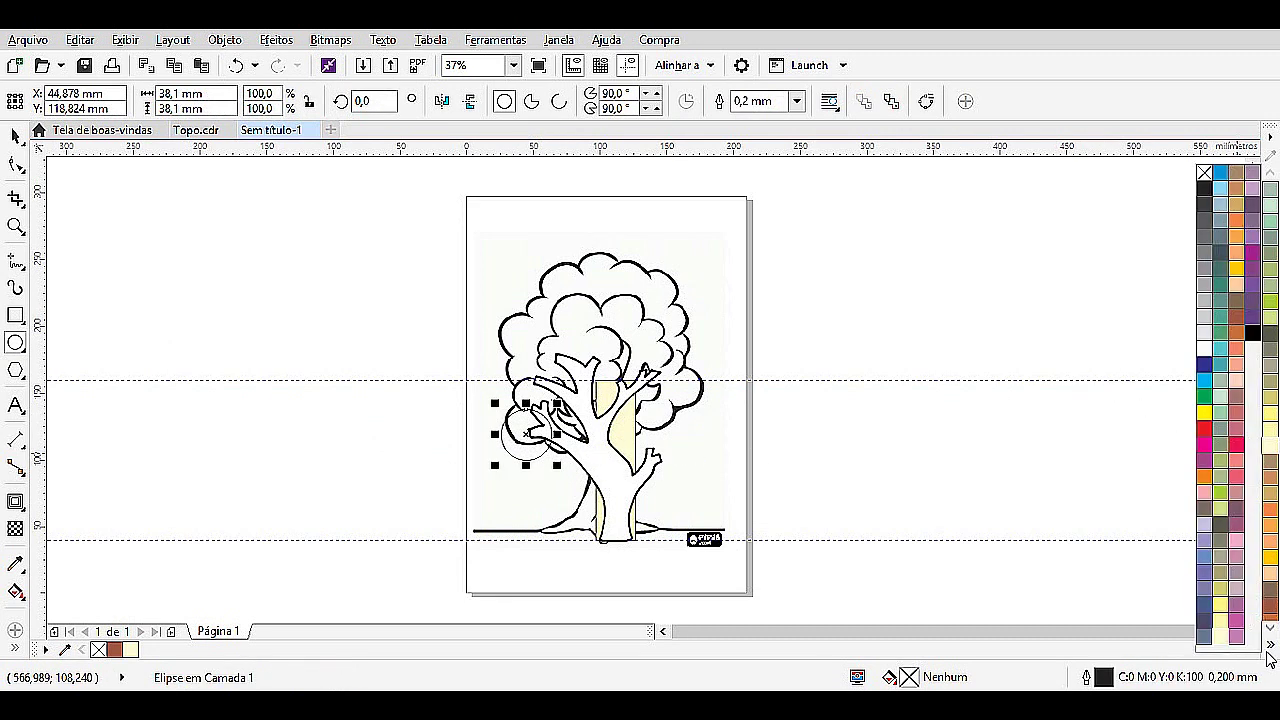
right_click(1204, 429)
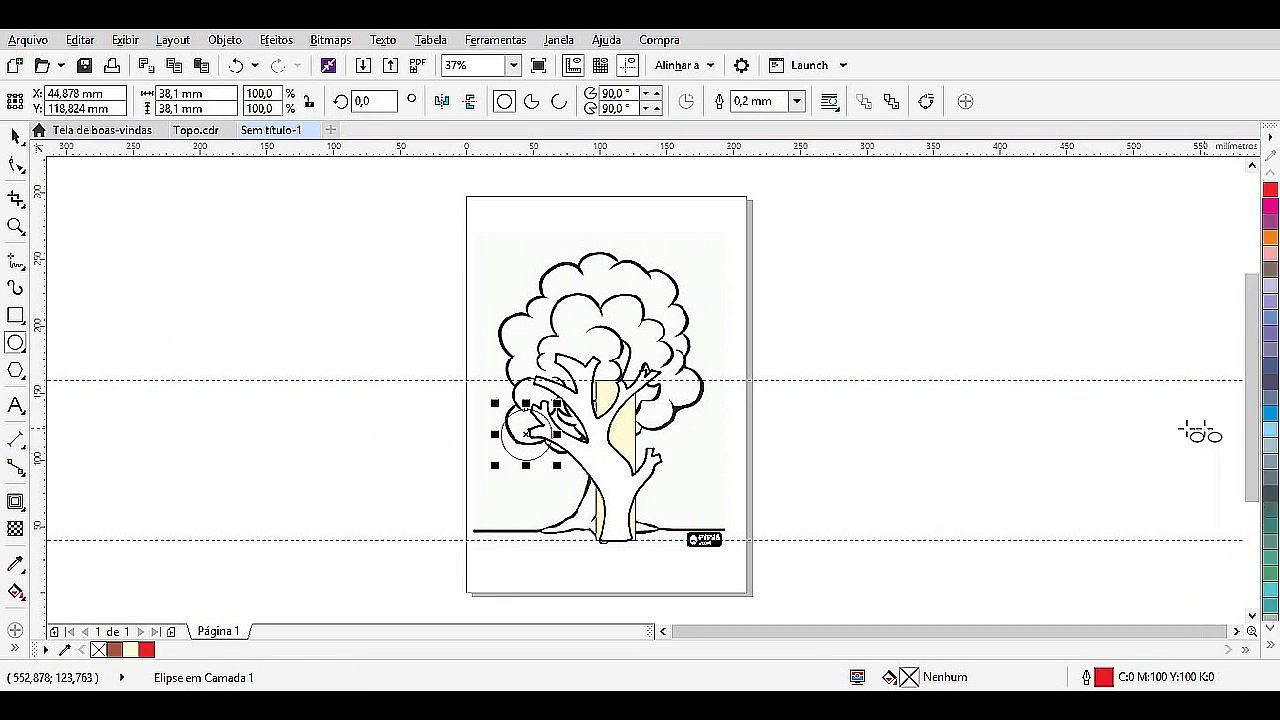
left_click_drag(407, 230, 808, 520)
left_click(15, 134)
left_click_drag(487, 473, 481, 448)
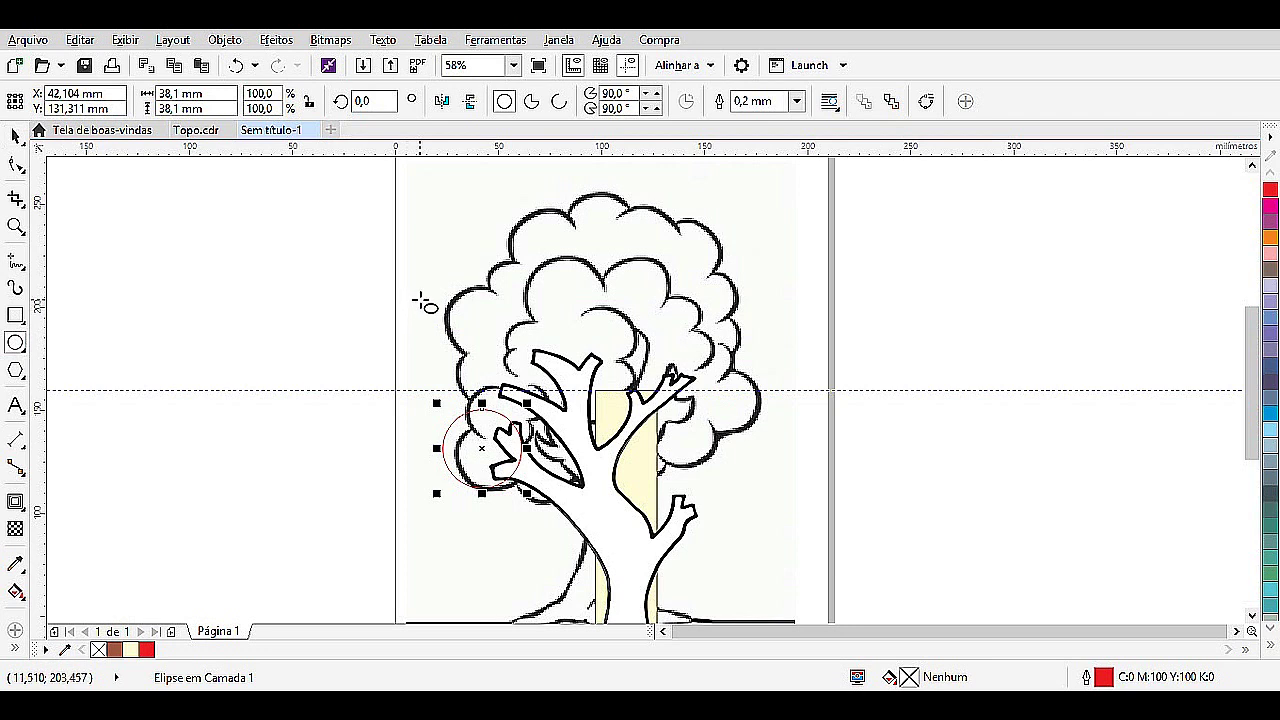
Draw a second circle about 33 mm across at the left edge of the foliage.
left_click_drag(416, 287, 478, 303)
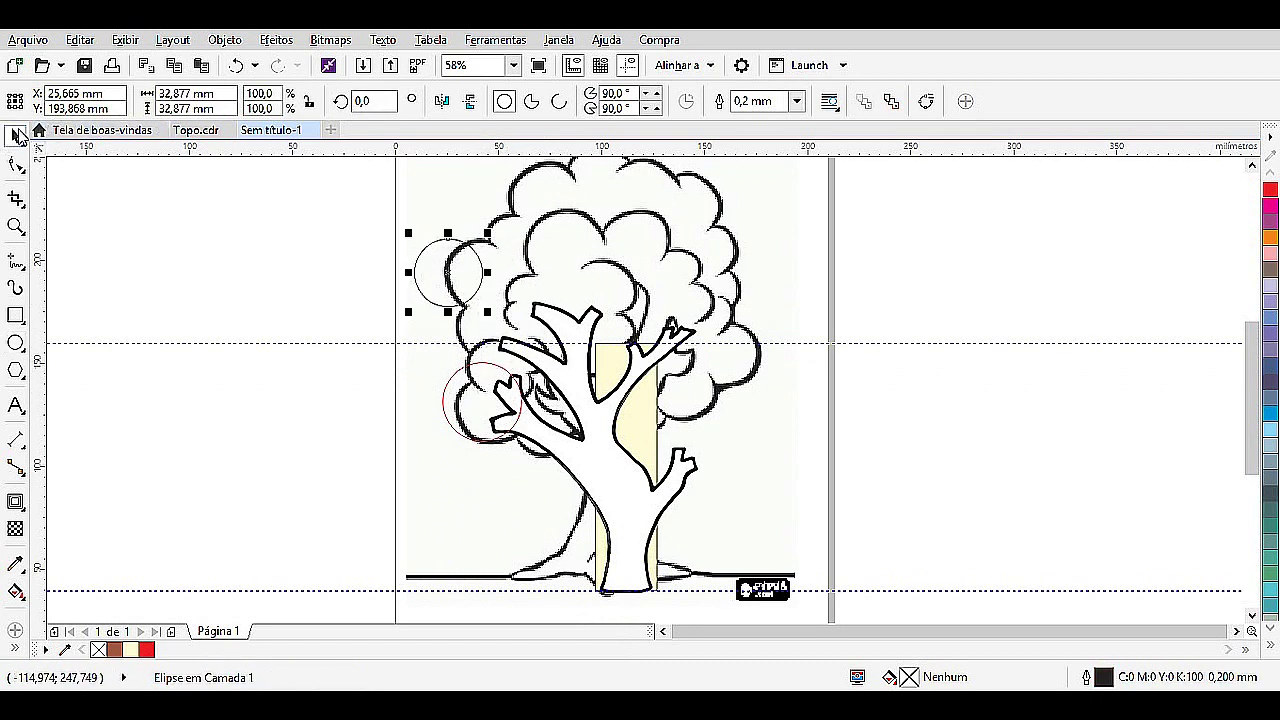
left_click(17, 136)
Copy the red circle over the left and central branches, enlarging the central copy to about 50.6 mm at X 103 mm, Y 163 mm.
left_click(478, 410)
left_click_drag(484, 402, 597, 351)
left_click_drag(641, 297, 671, 277)
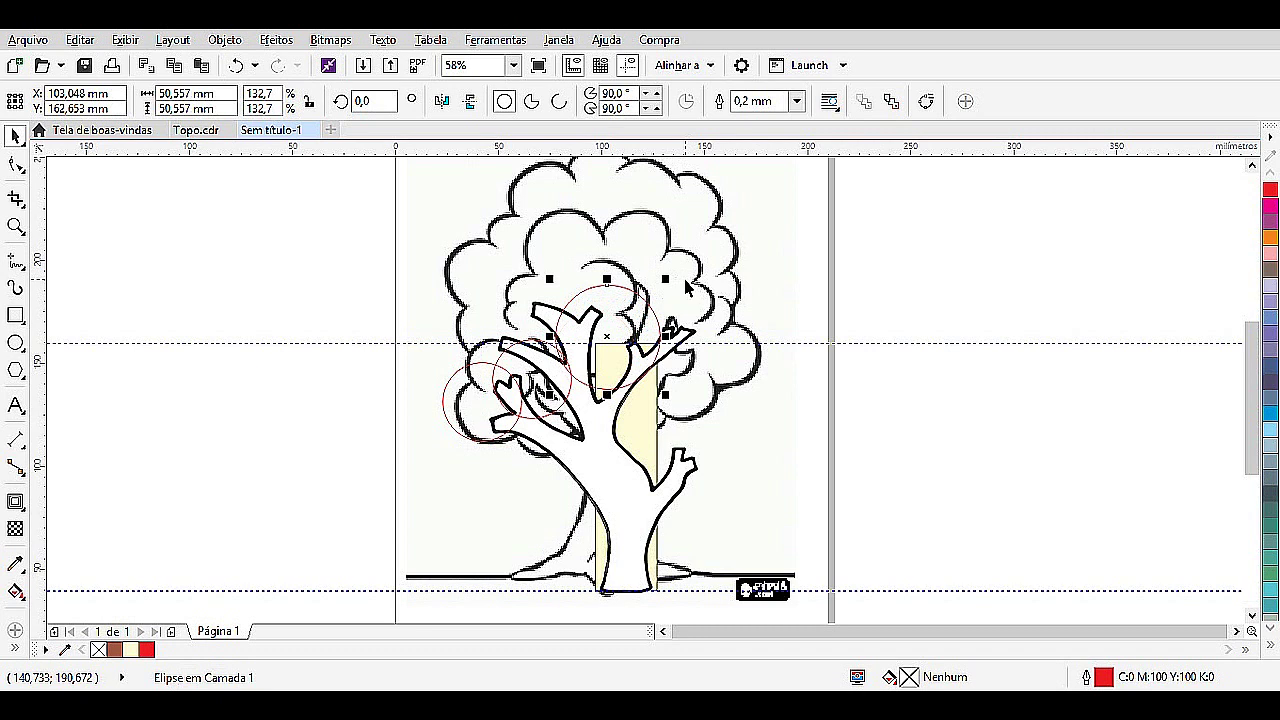
Copy the lower left circle just above itself and over the upper left branch, shrinking the latter copy to about 30.7 mm.
left_click(484, 412)
left_click_drag(484, 412, 491, 361)
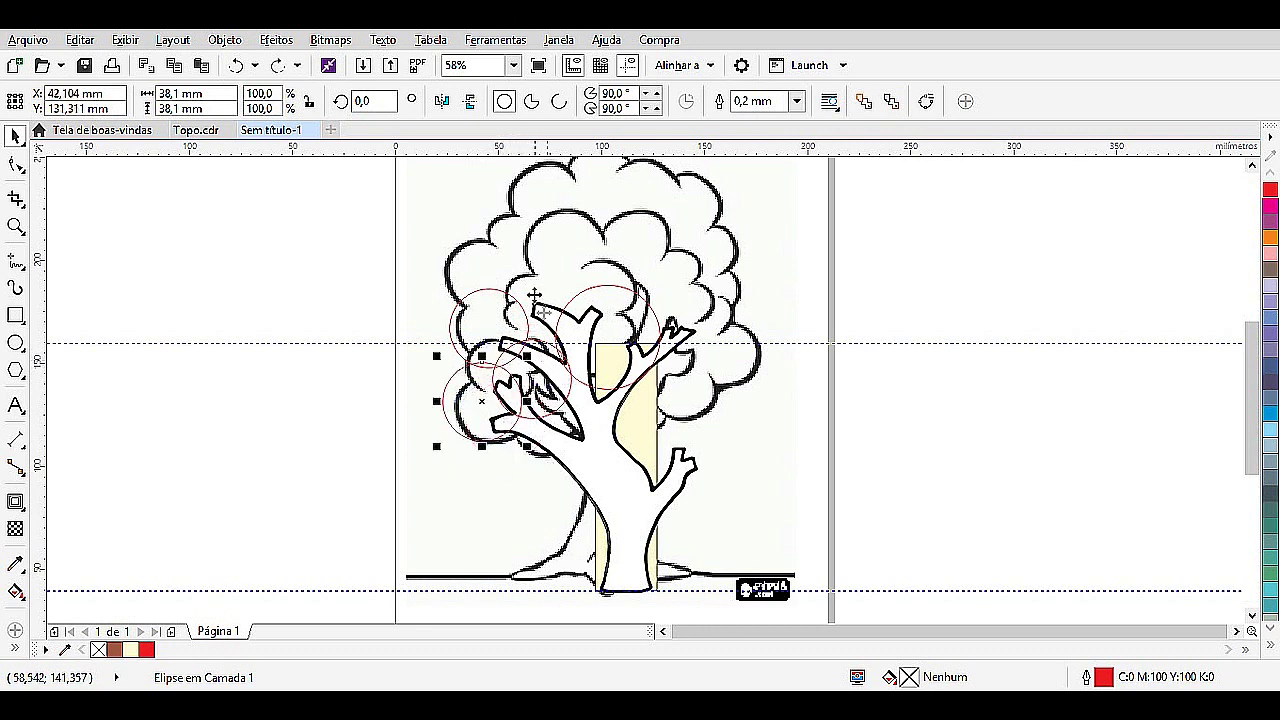
left_click(415, 299)
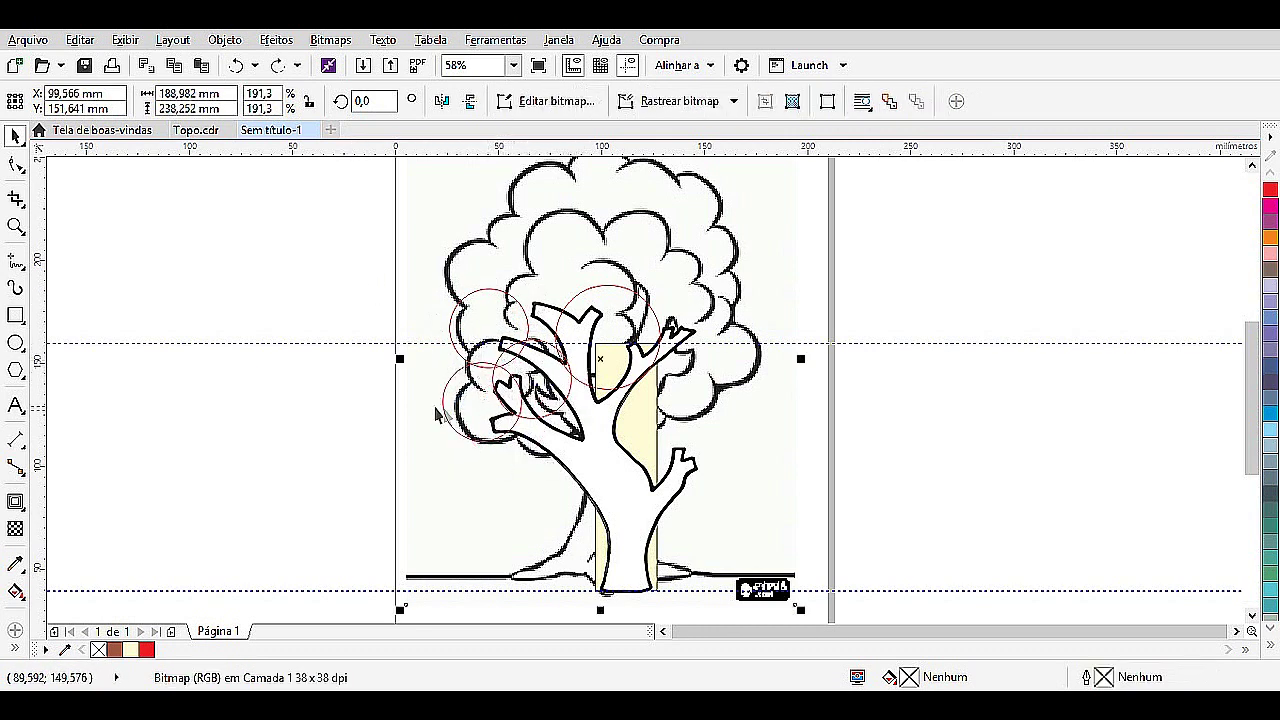
left_click(468, 418)
left_click_drag(480, 404, 558, 312)
left_click_drag(597, 264, 580, 280)
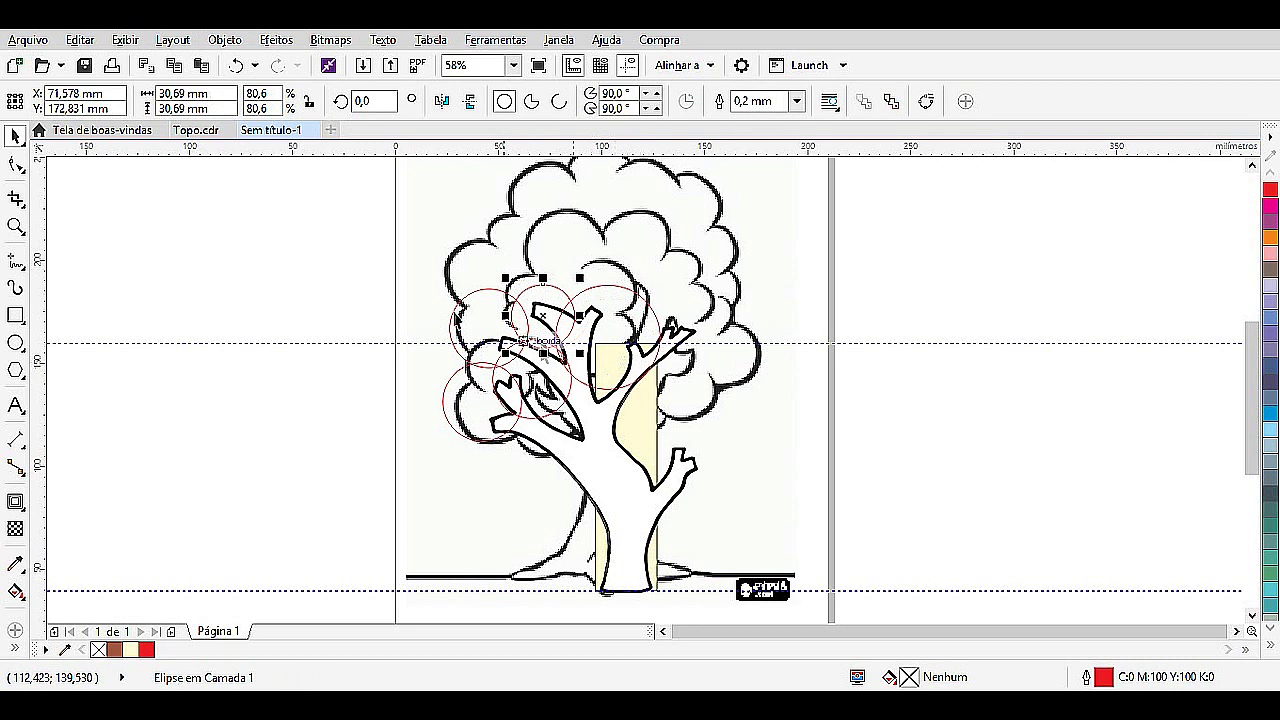
Copy circles over the right foliage and scale the uppermost one to about 32.7 mm at X 159 mm, Y 163 mm.
left_click(537, 390)
left_click_drag(537, 390, 741, 345)
left_click_drag(771, 287, 761, 296)
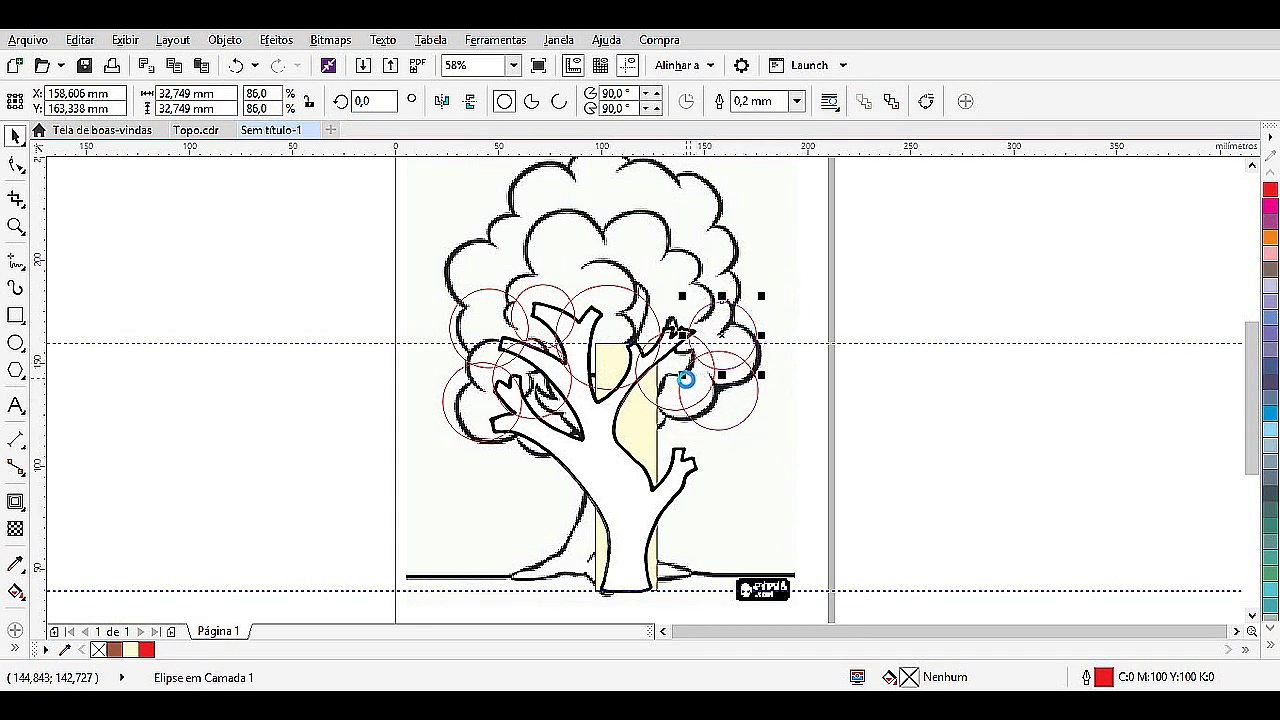
Cover the upper foliage with circle copies, including one about 50.6 mm at the upper left and one about 32.3 mm near the top.
left_click(642, 331)
left_click_drag(612, 330, 507, 263)
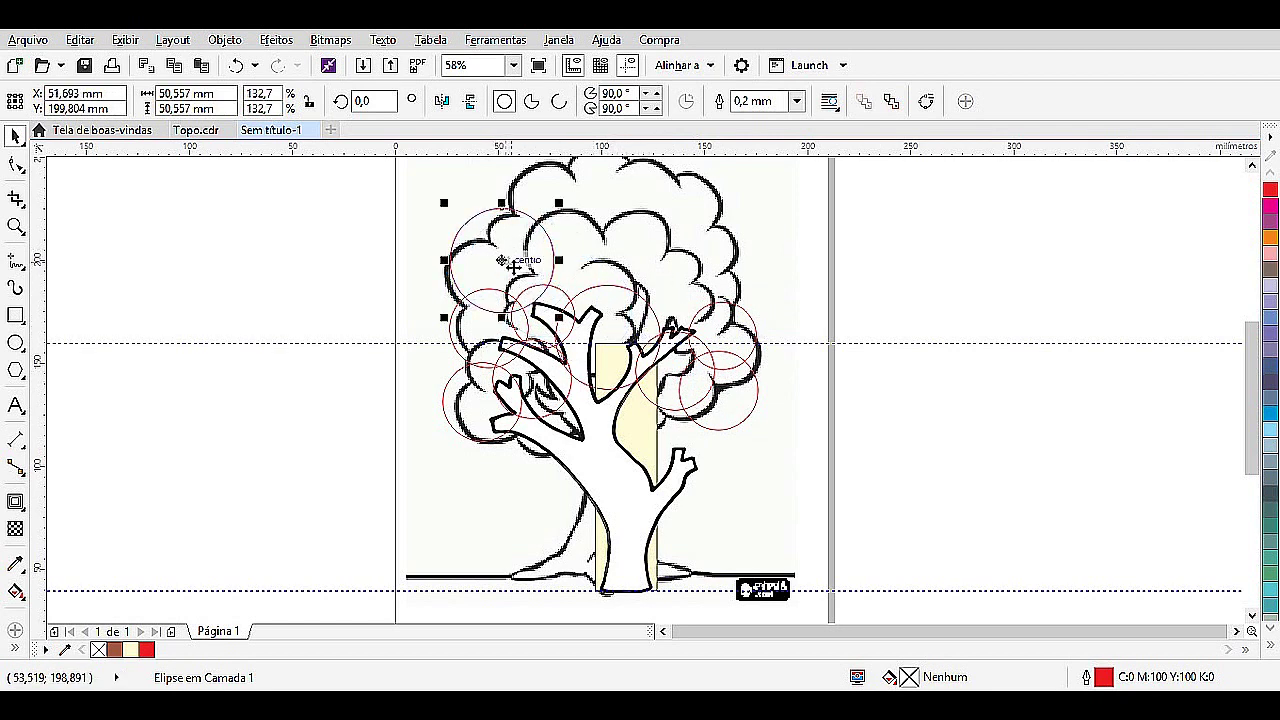
left_click_drag(603, 325, 688, 316)
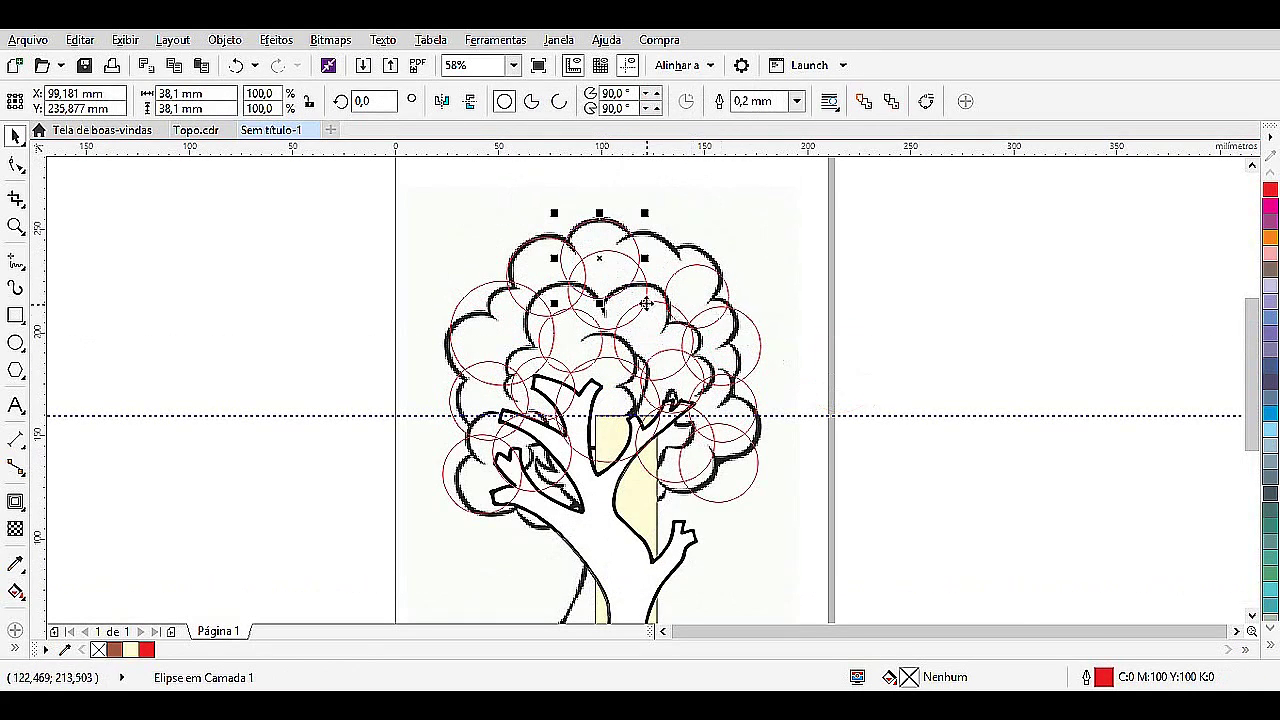
left_click_drag(603, 256, 663, 268)
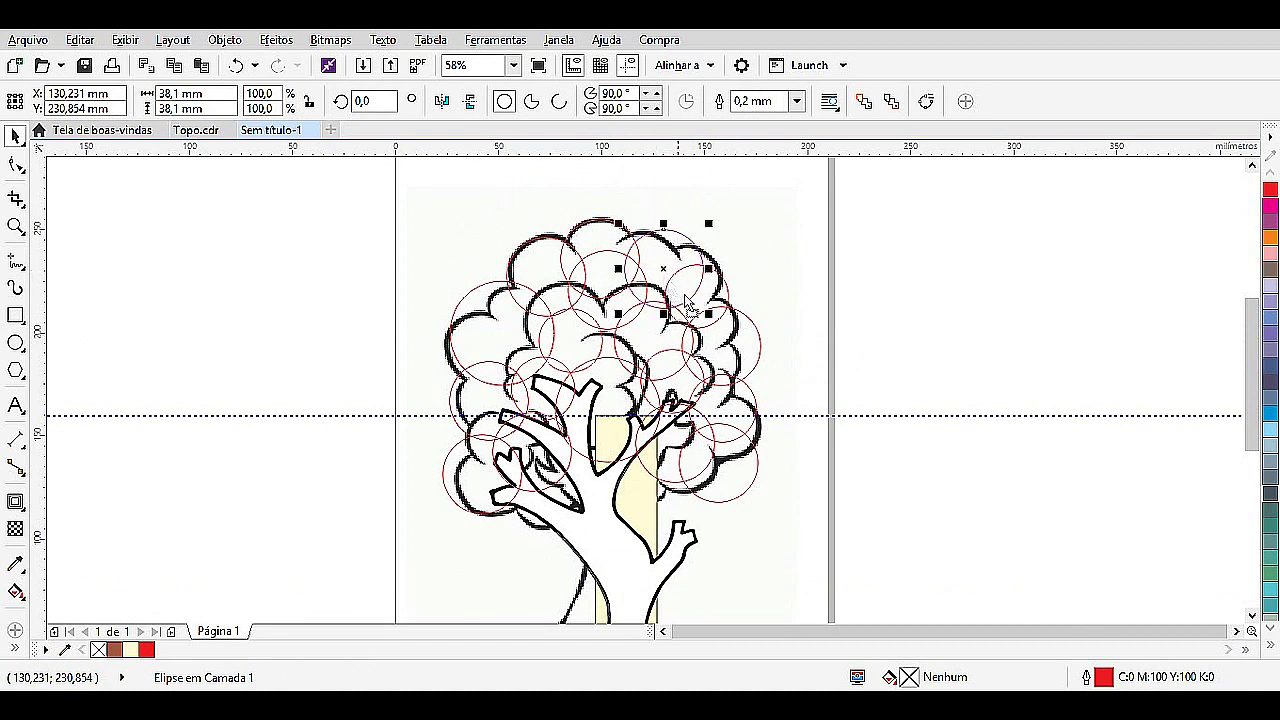
left_click_drag(714, 320, 702, 308)
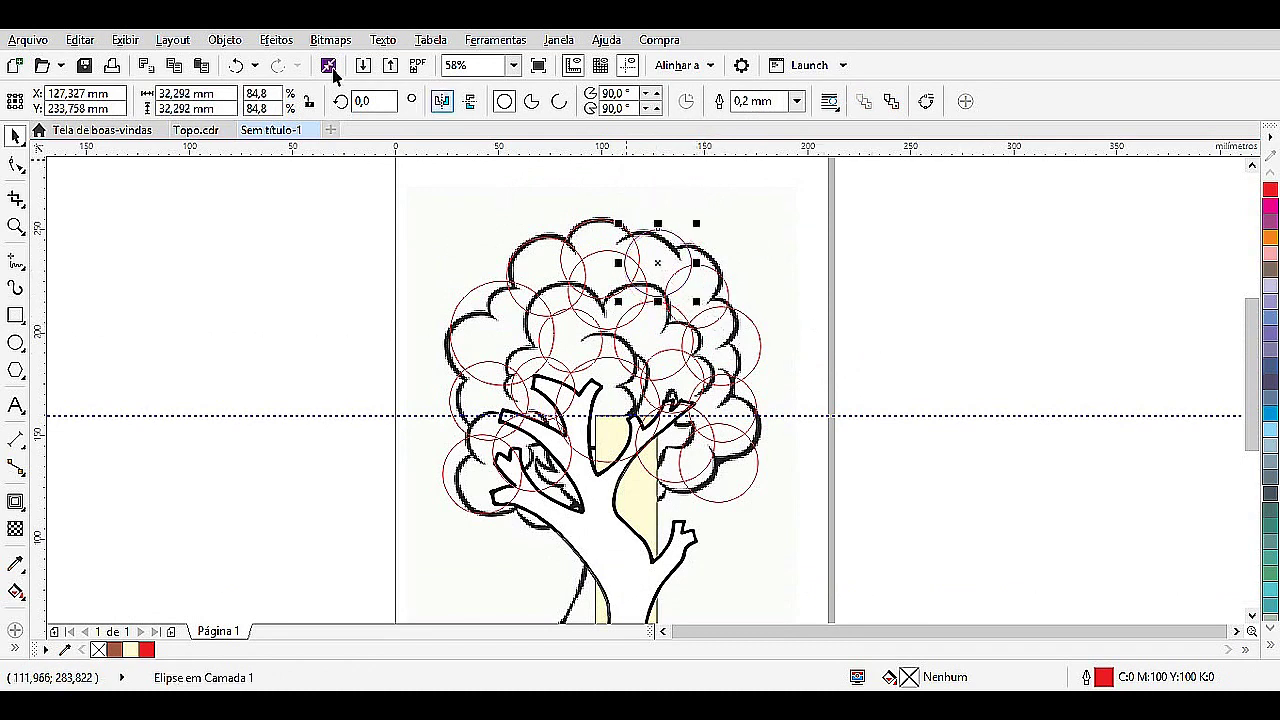
Weld all the red foliage circles into one outline, and undo the weld.
left_click_drag(840, 559, 372, 202)
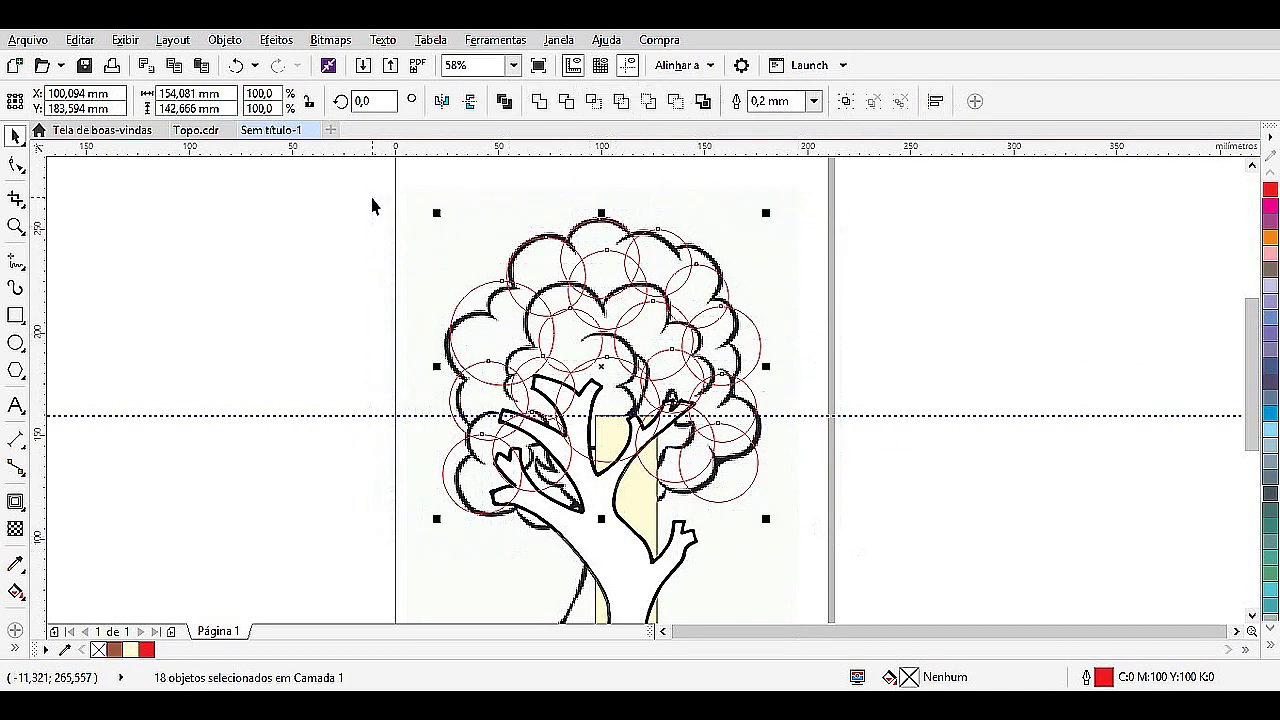
left_click(540, 103)
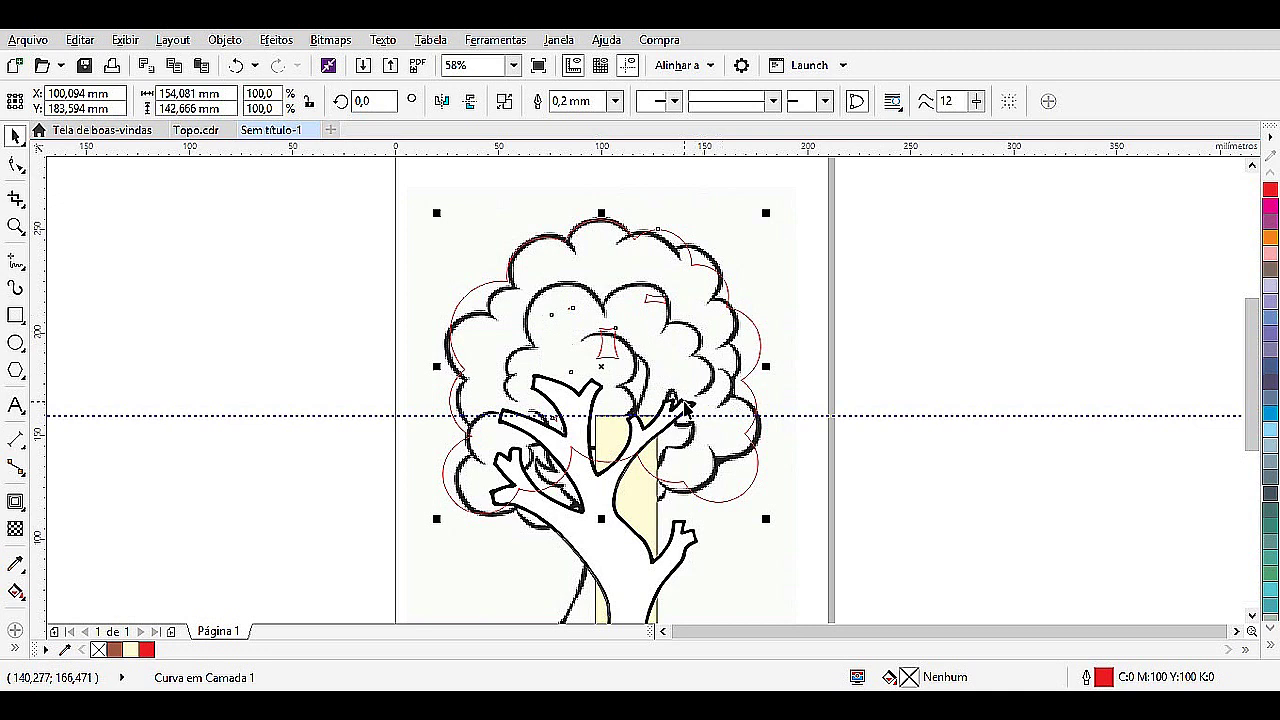
key("ctrl+k")
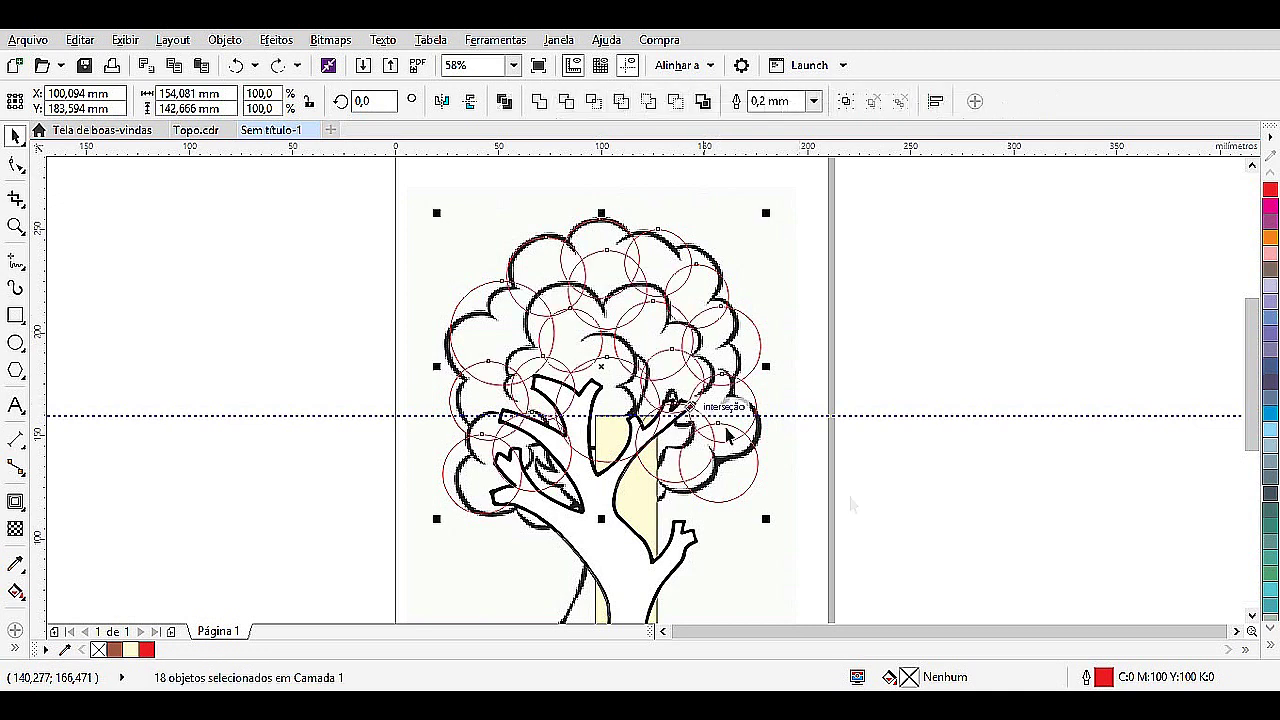
left_click(936, 514)
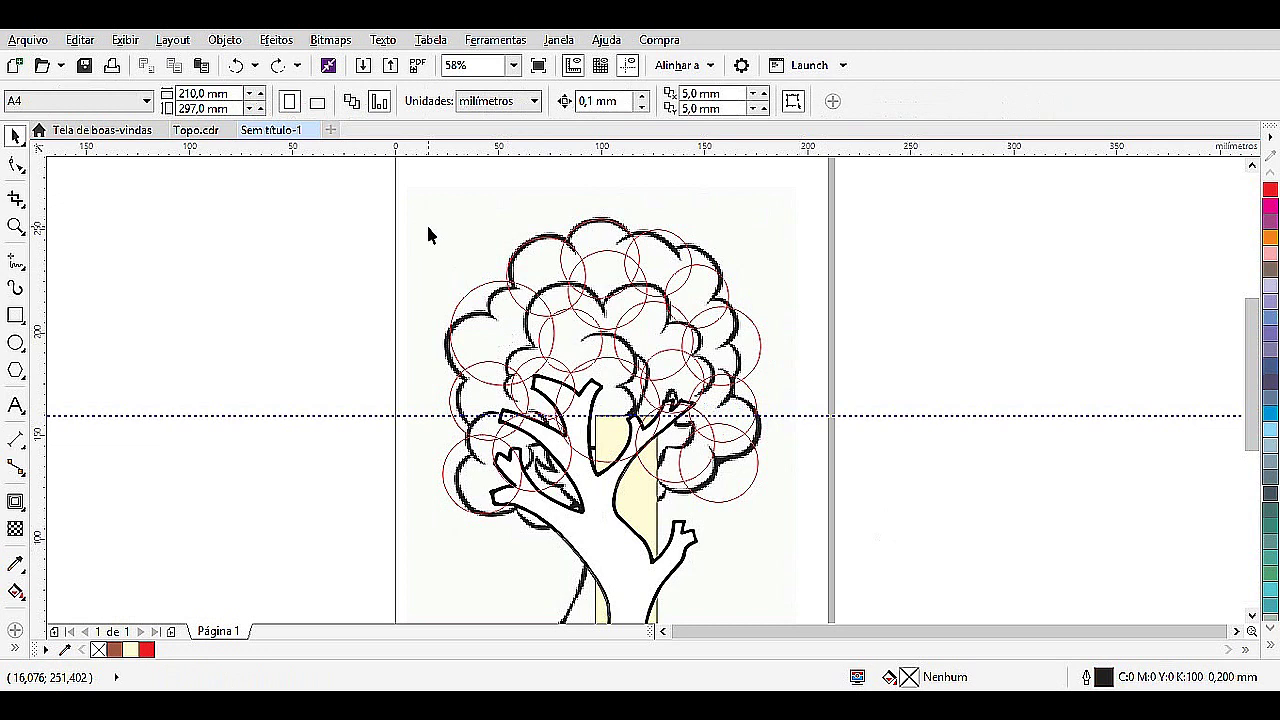
Delete the circles over the upper foliage, keeping only those around the bare tree's branches.
left_click(605, 219)
left_click_drag(605, 219, 607, 409)
left_click_drag(646, 448, 665, 467)
left_click(776, 370)
left_click_drag(776, 370, 770, 430)
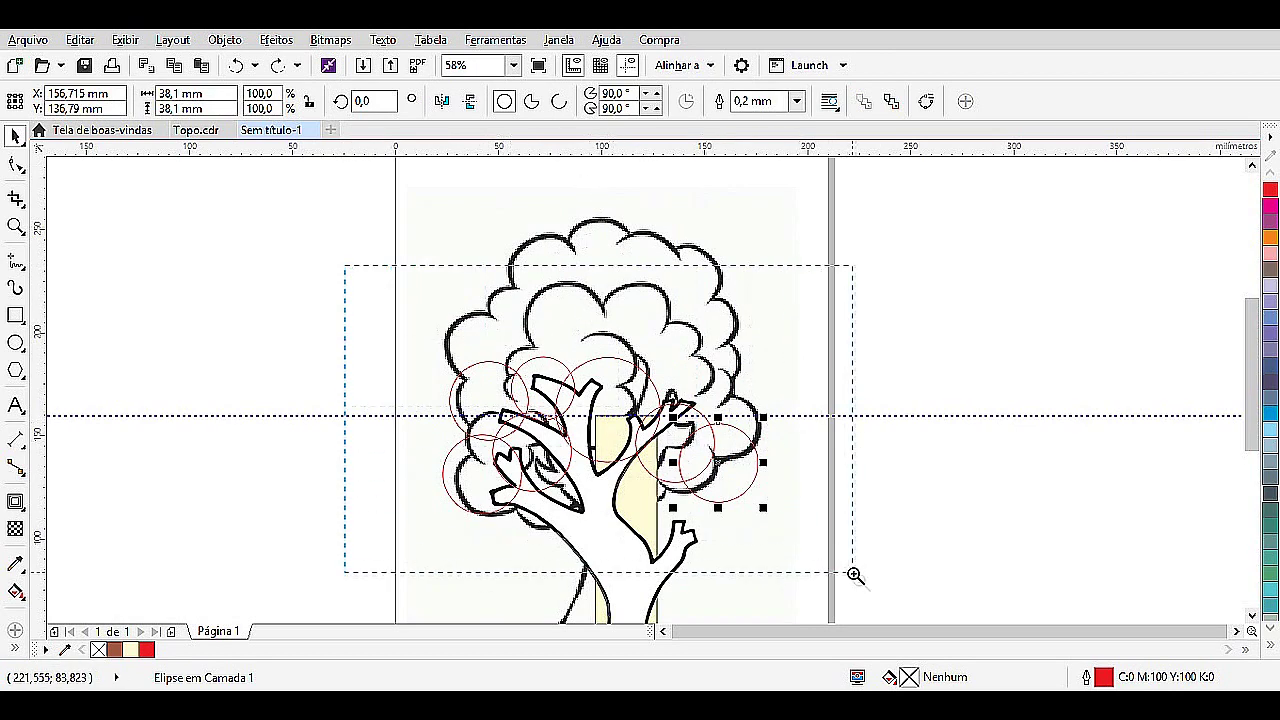
Shift the upper left circle outward and move the small 30.7 mm circle to about X 61 mm, Y 184 mm.
left_click_drag(853, 574, 853, 574)
left_click_drag(477, 346, 445, 346)
left_click_drag(566, 338, 526, 303)
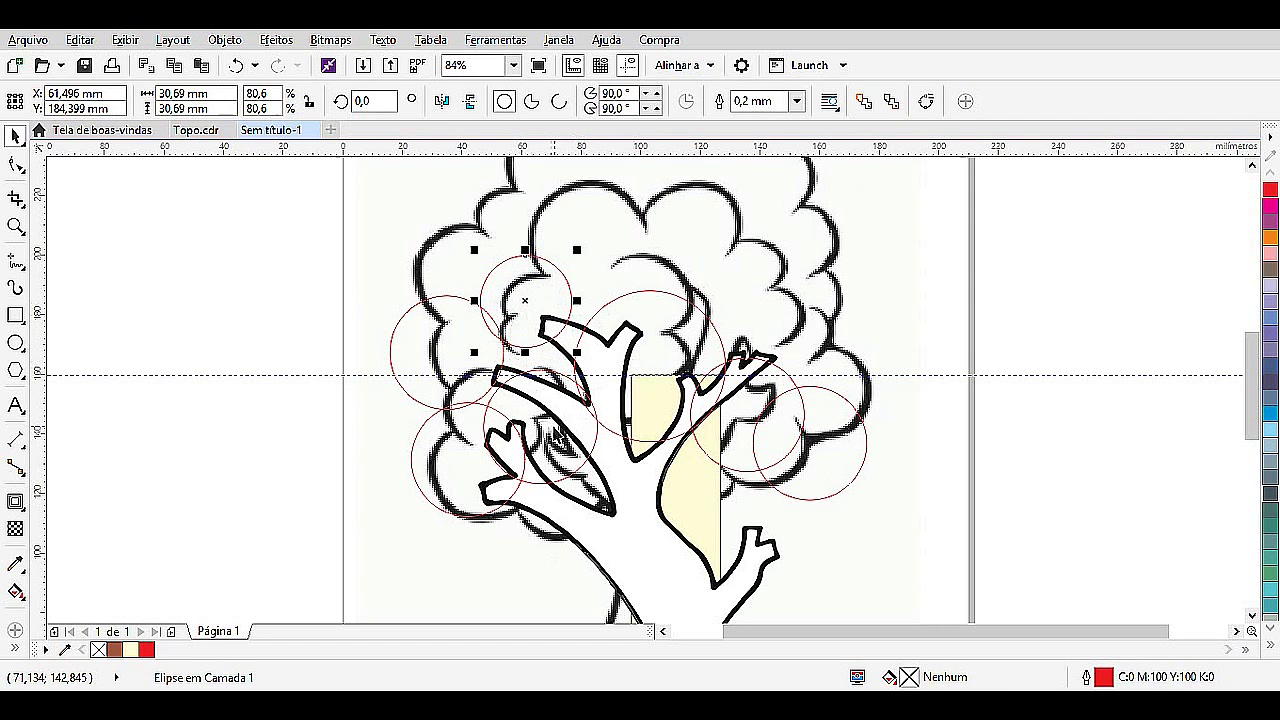
Cover the upper foliage with circle copies, including one of 38.1 mm at about X 88, Y 198 mm and one of 30.7 mm at about X 130, Y 240 mm.
left_click(548, 432)
left_click_drag(543, 429, 606, 268)
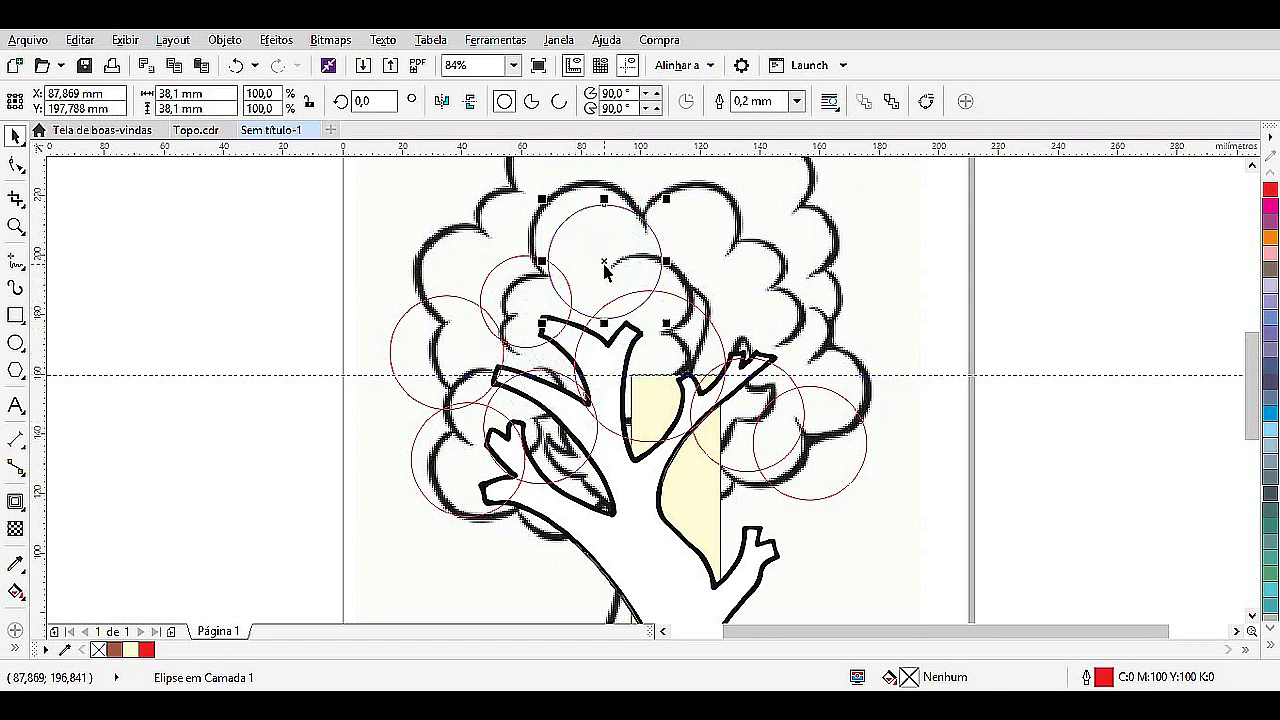
scroll(660, 410, "up", 3)
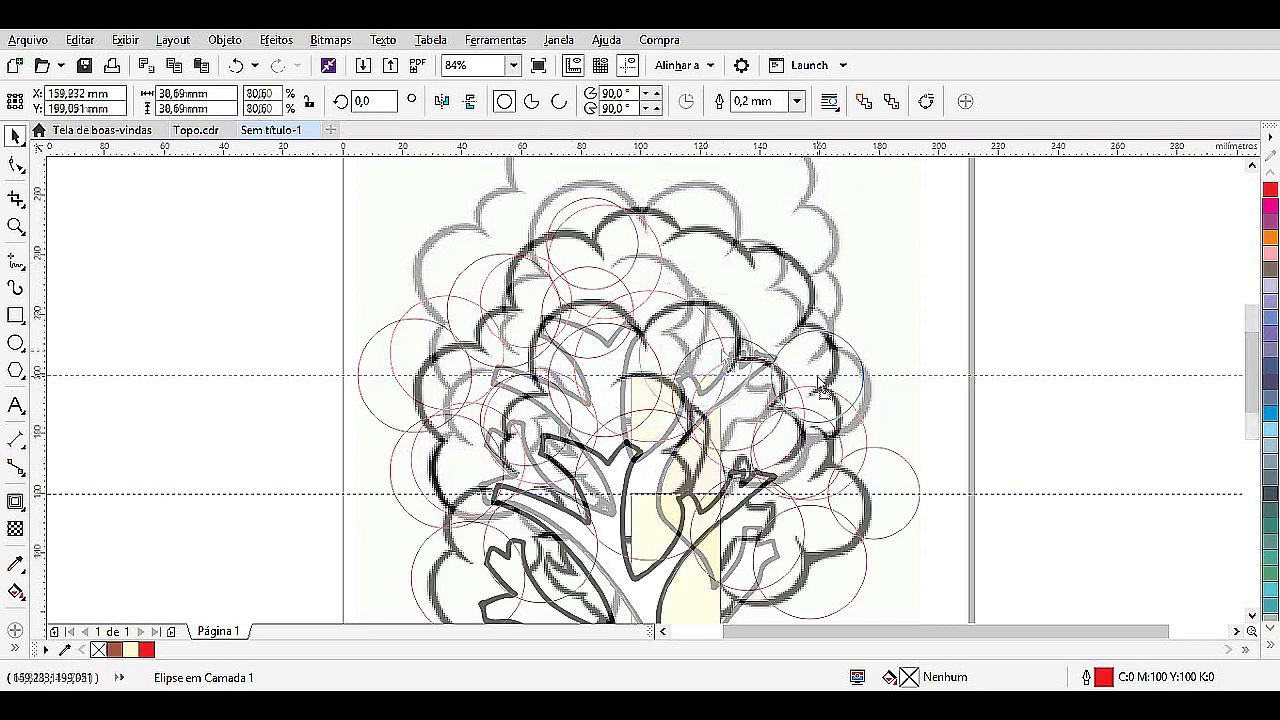
left_click(768, 392)
left_click_drag(811, 376, 731, 258)
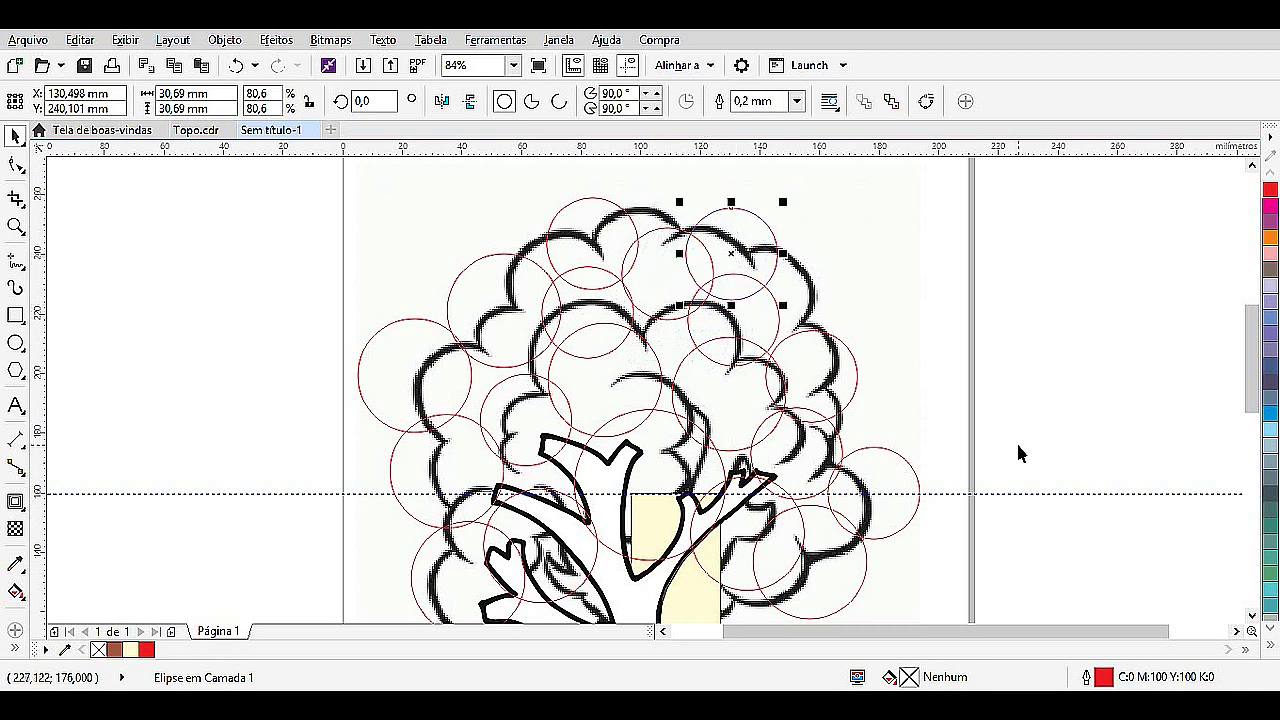
Weld the foliage circles into one outline and fill it with green C60 M0 Y60 K20.
scroll(897, 421, "down", 3)
left_click_drag(945, 511, 658, 328)
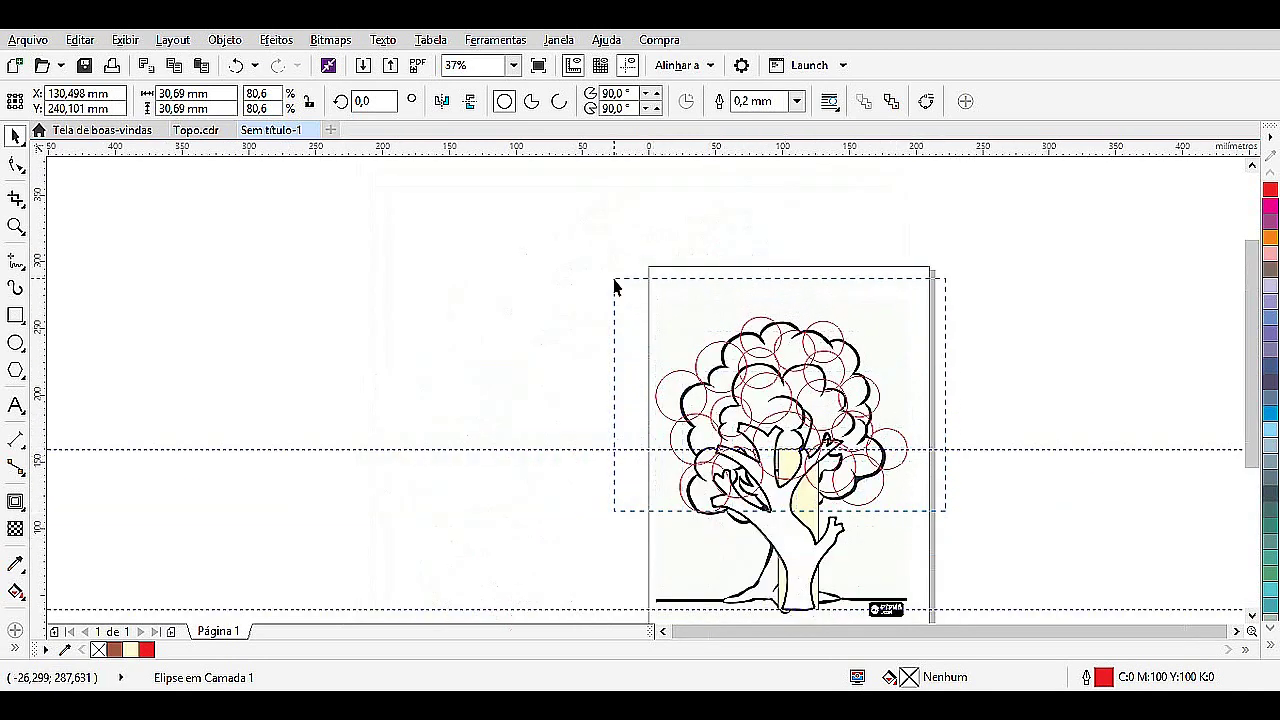
left_click_drag(614, 287, 614, 287)
left_click(539, 102)
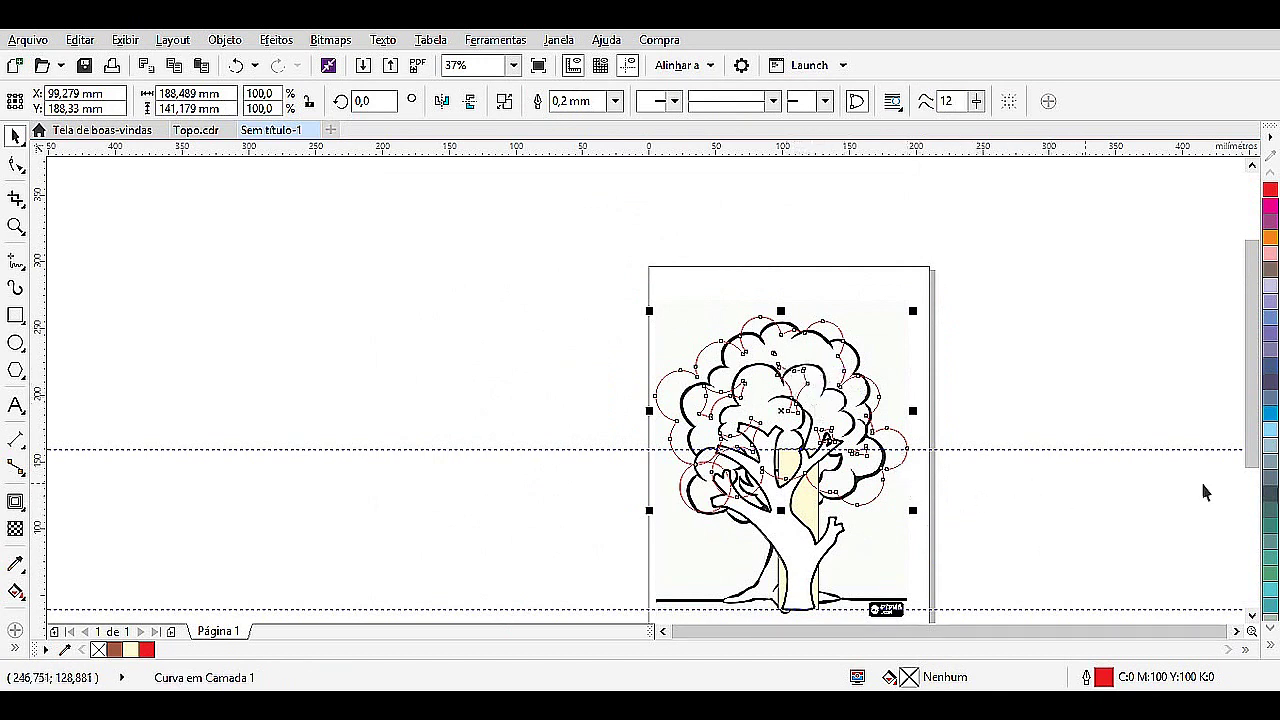
left_click(1270, 238)
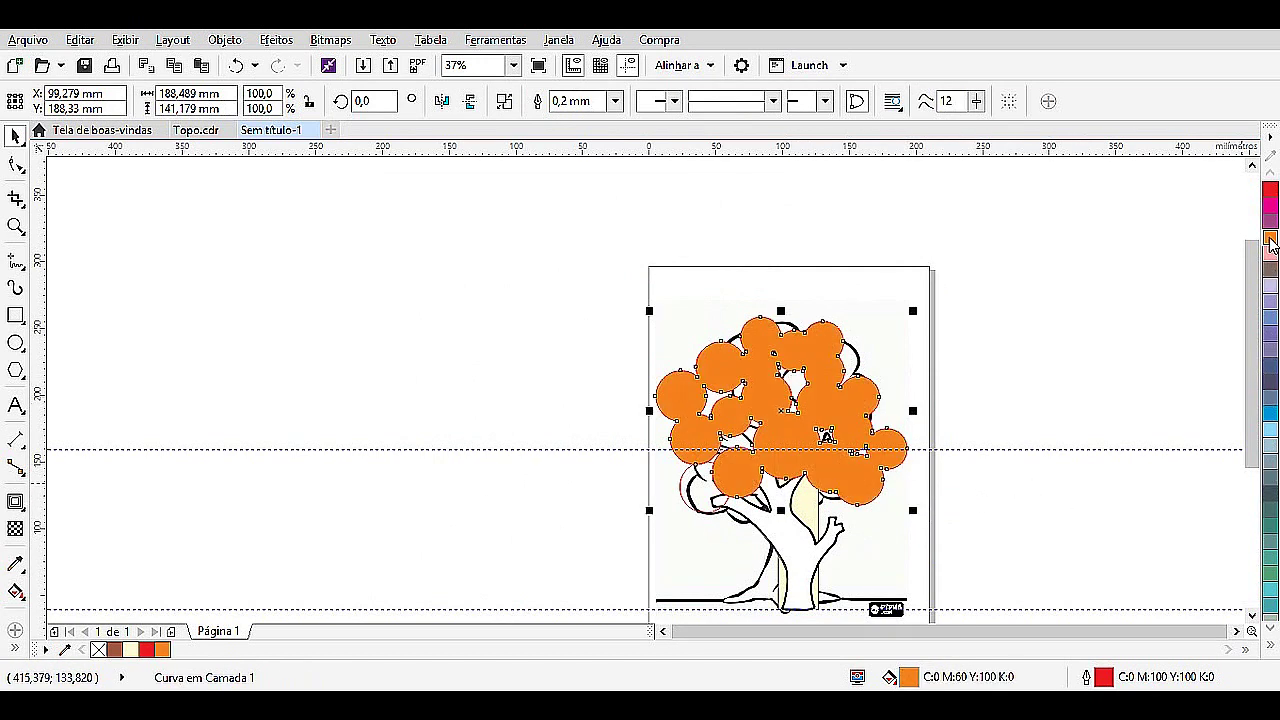
left_click(1270, 573)
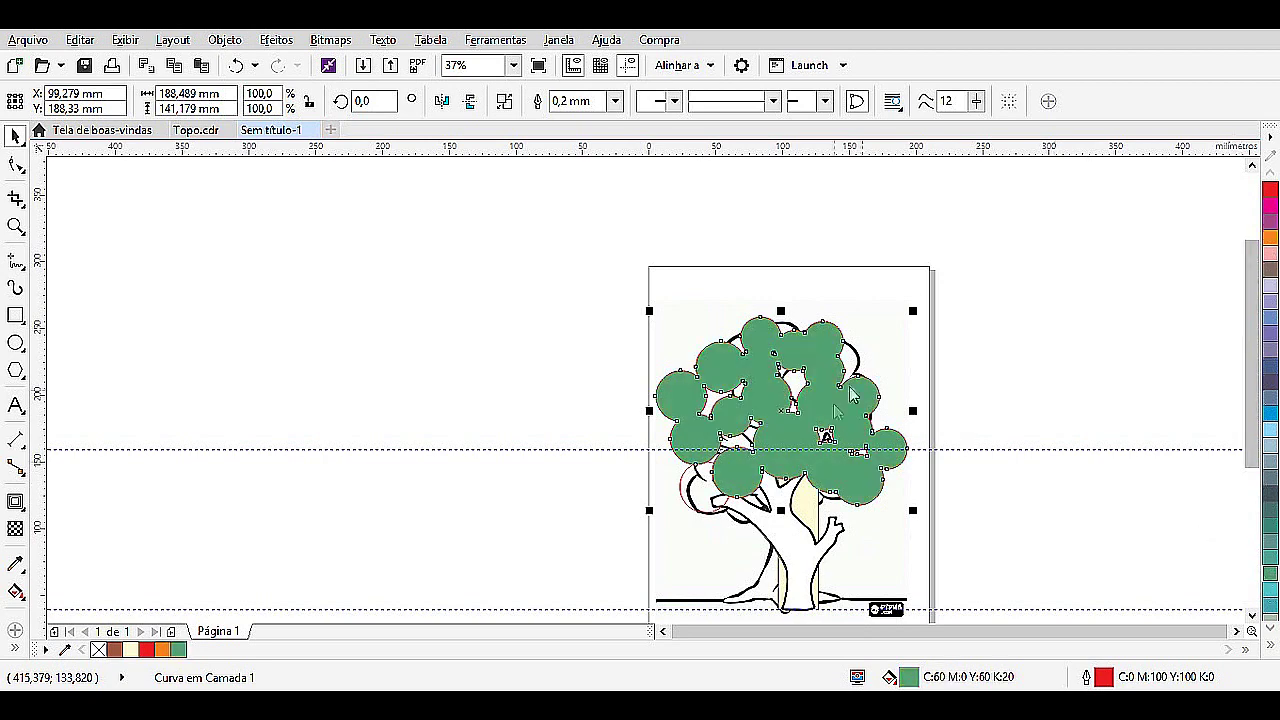
Weld the leftover unfilled circle at the crown's lower left into the green foliage shape.
left_click_drag(957, 541, 430, 192)
left_click(1251, 615)
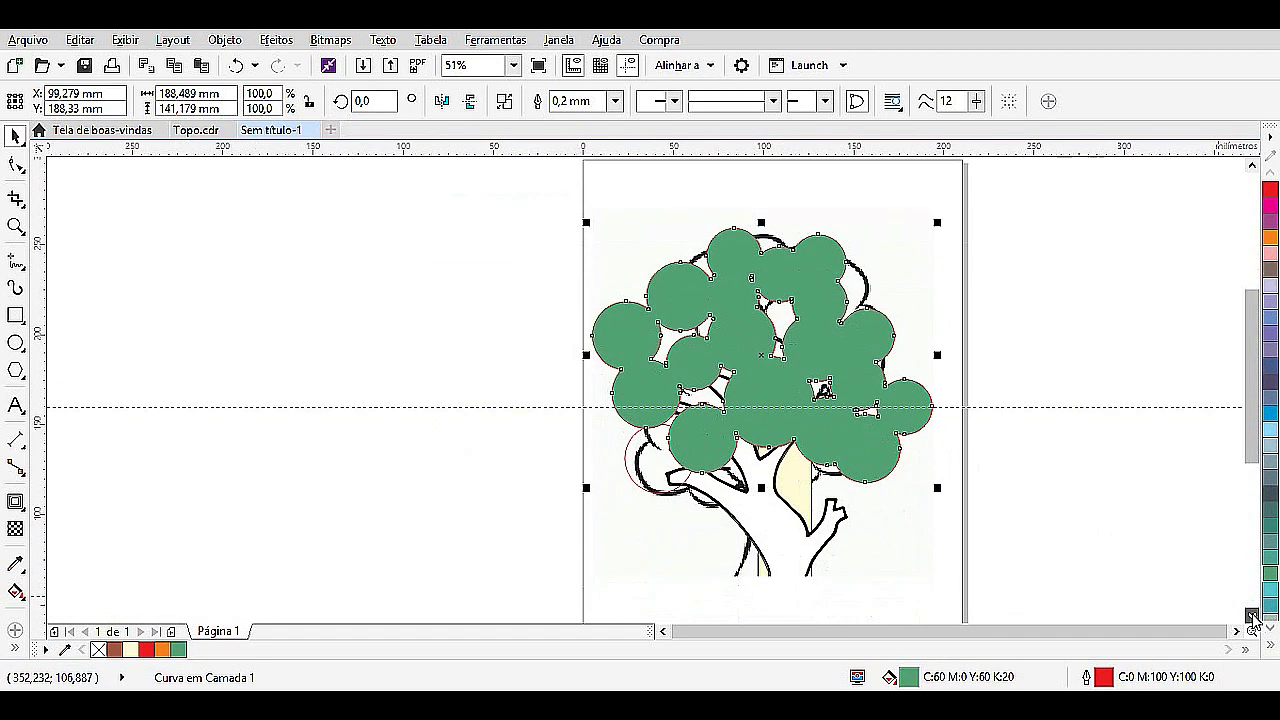
left_click(1251, 615)
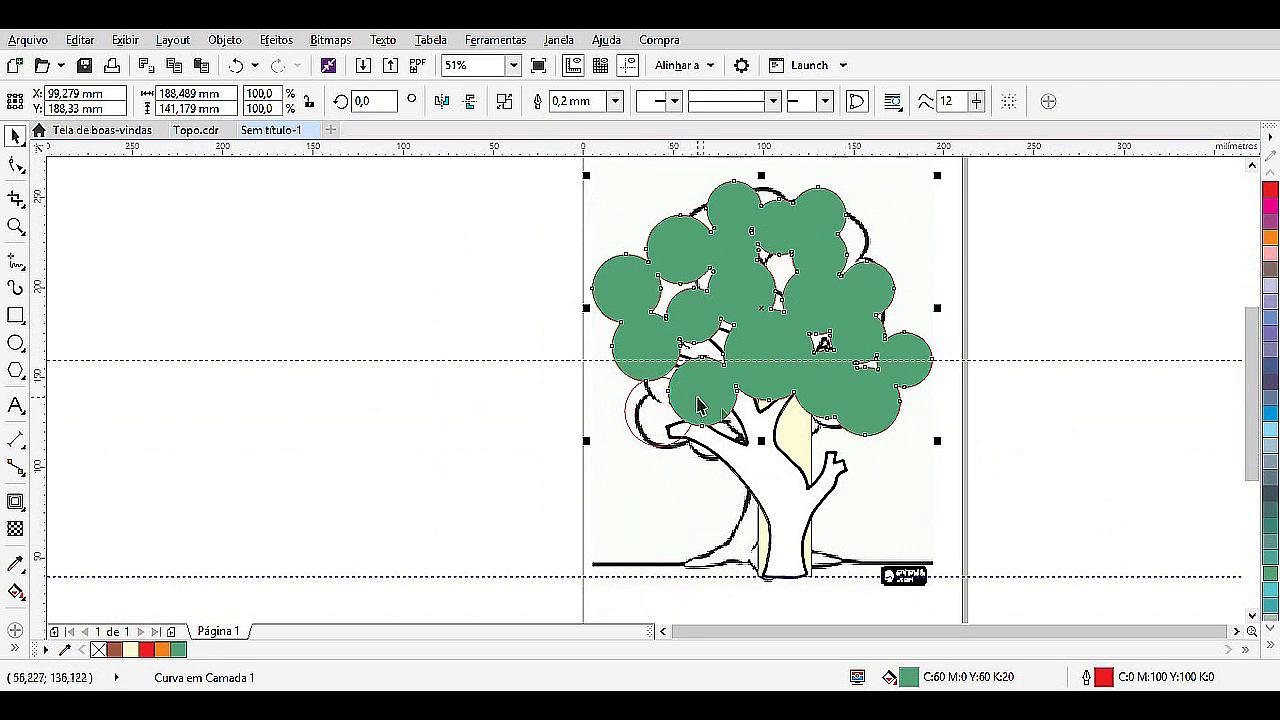
left_click(631, 433, "shift")
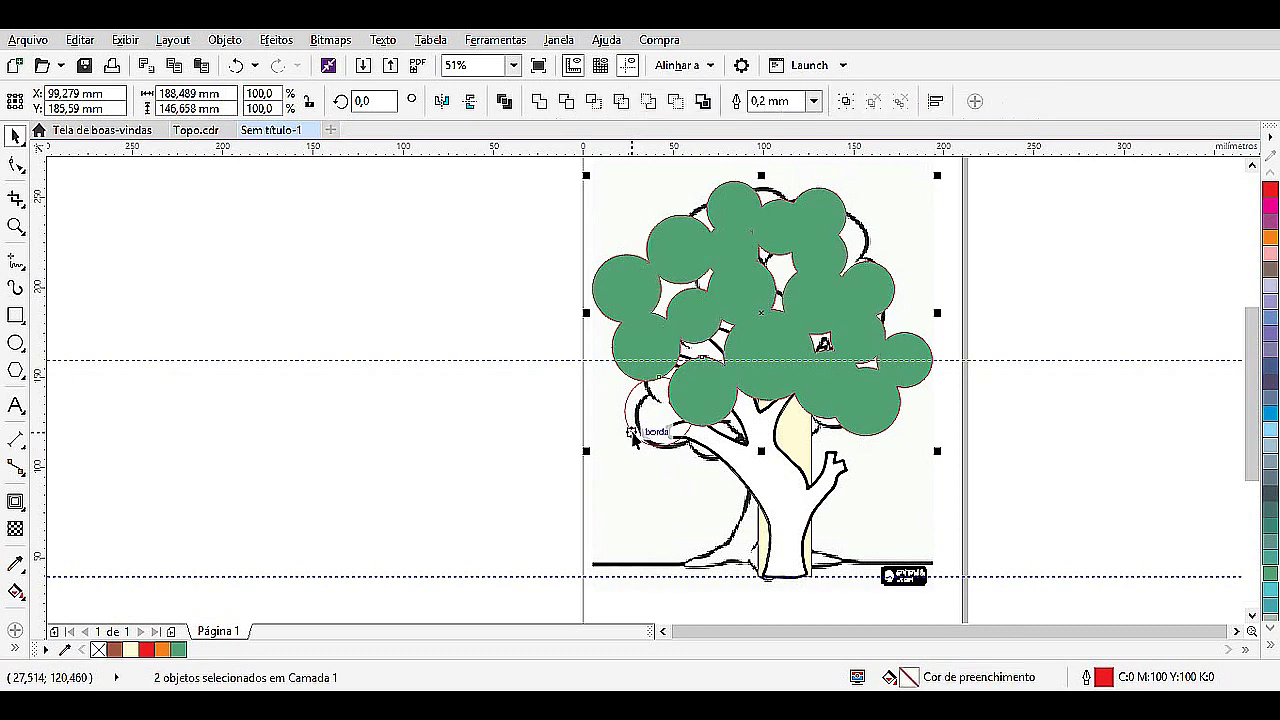
left_click(536, 102)
left_click(1272, 592)
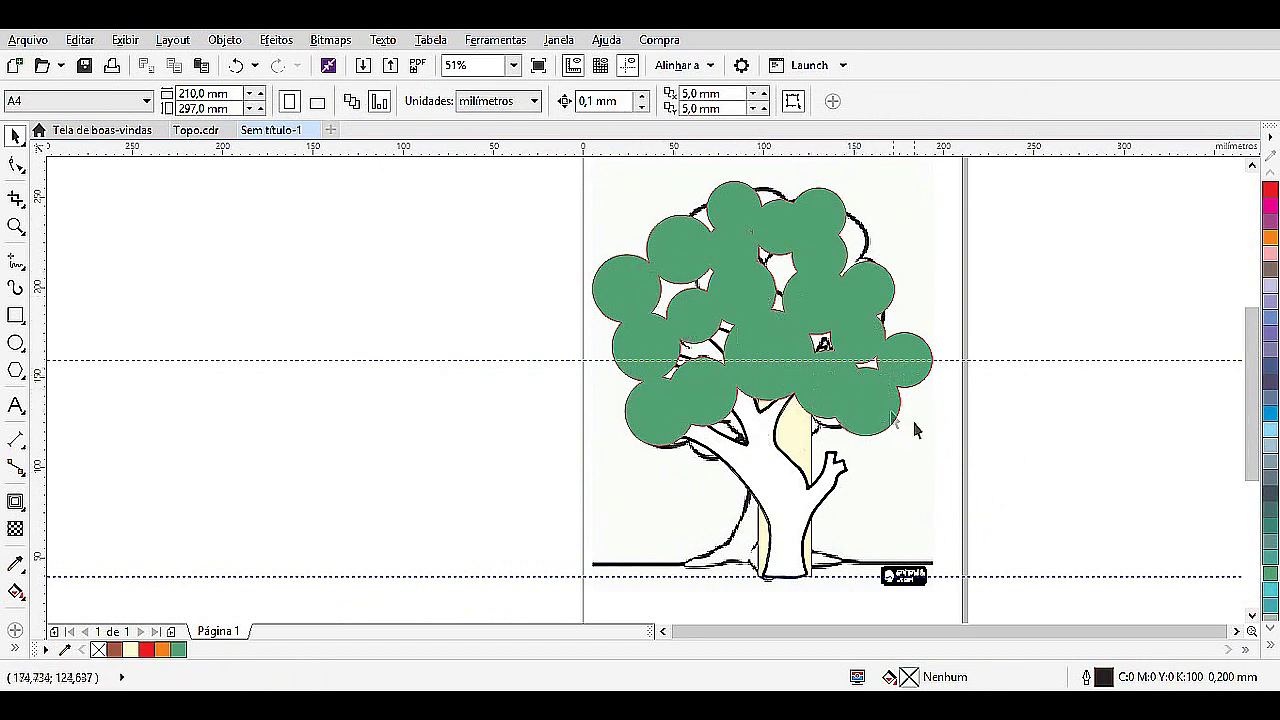
Add a one-step outside contour around the green foliage with rounded corners and a 4.0 mm offset.
left_click(768, 349)
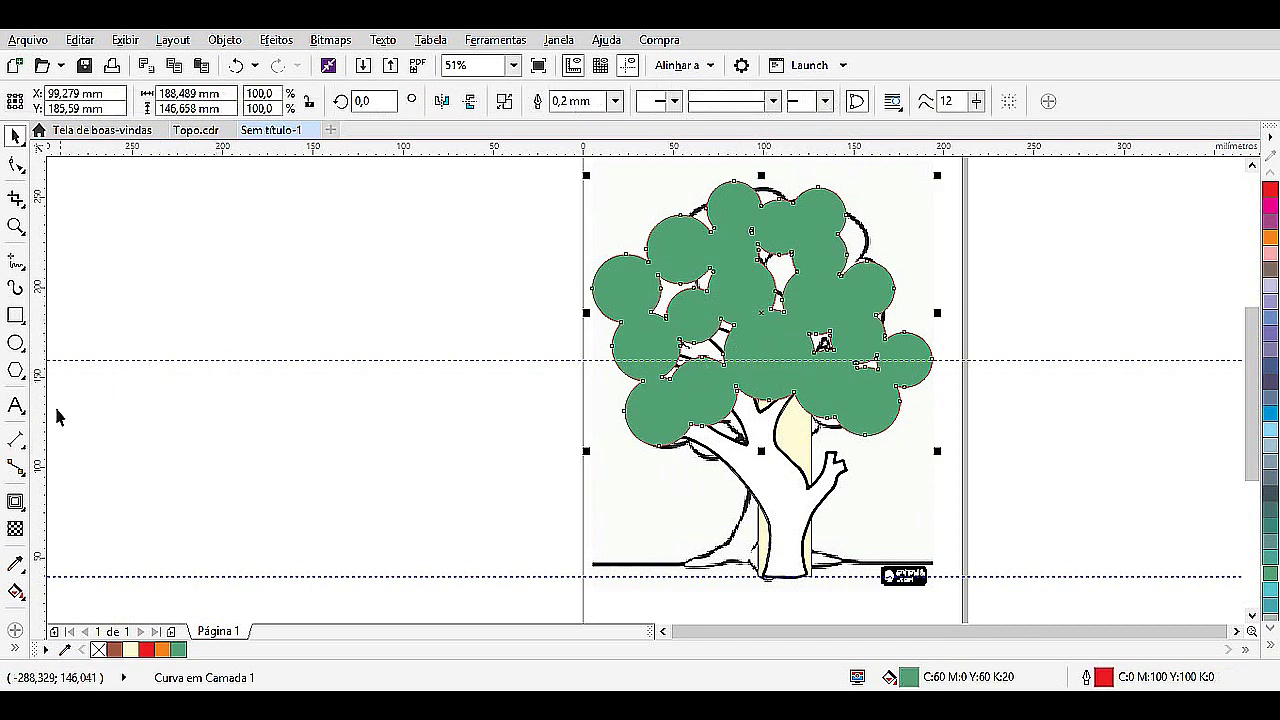
left_click(16, 503)
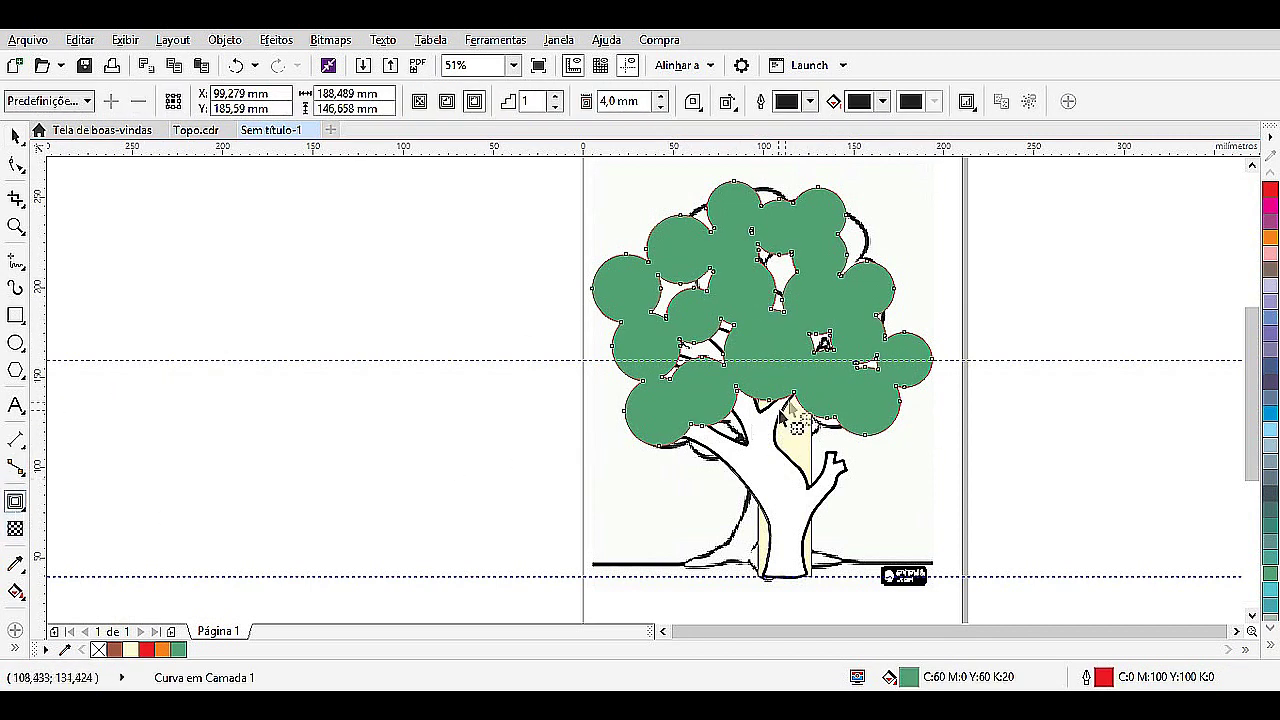
left_click_drag(903, 410, 943, 451)
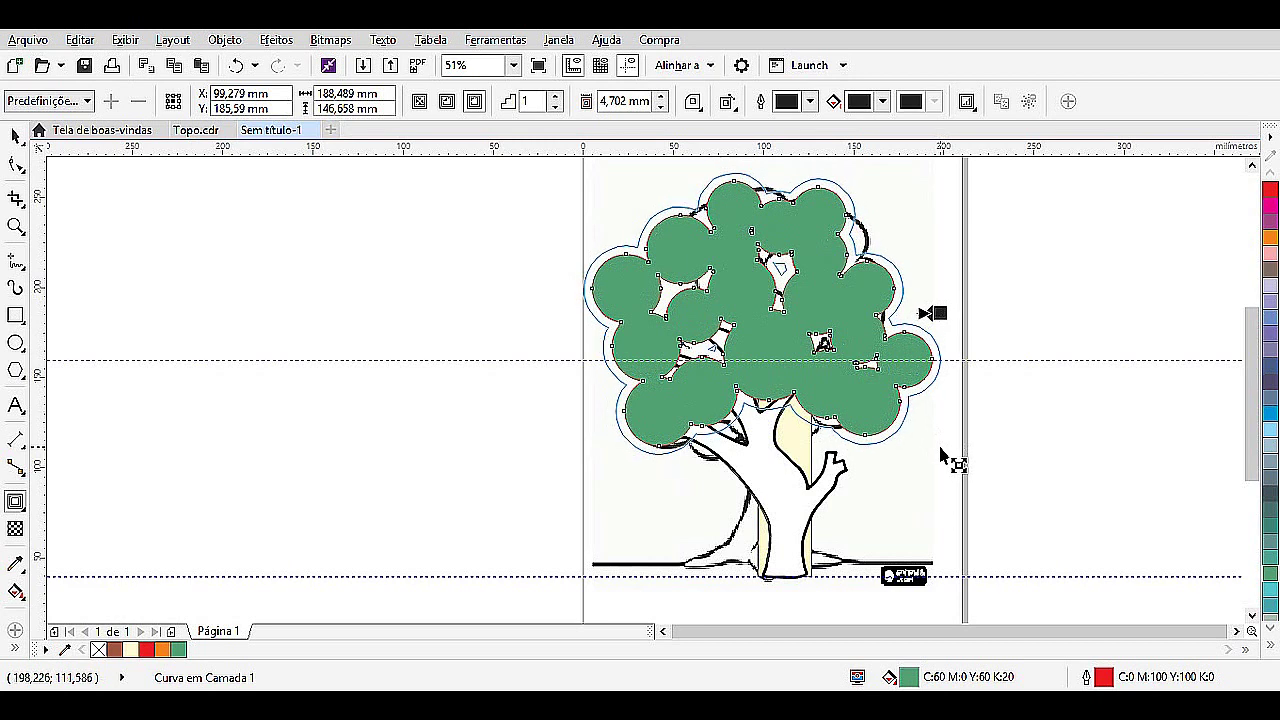
left_click_drag(943, 457, 951, 463)
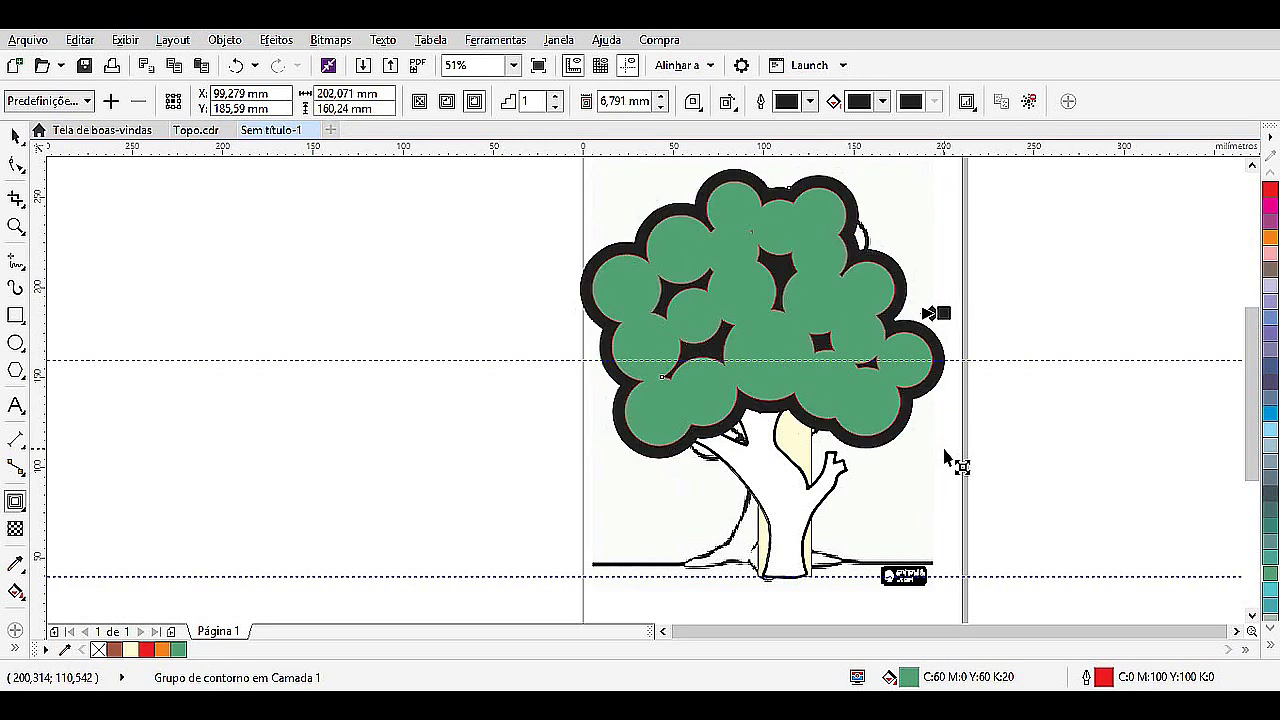
left_click(693, 101)
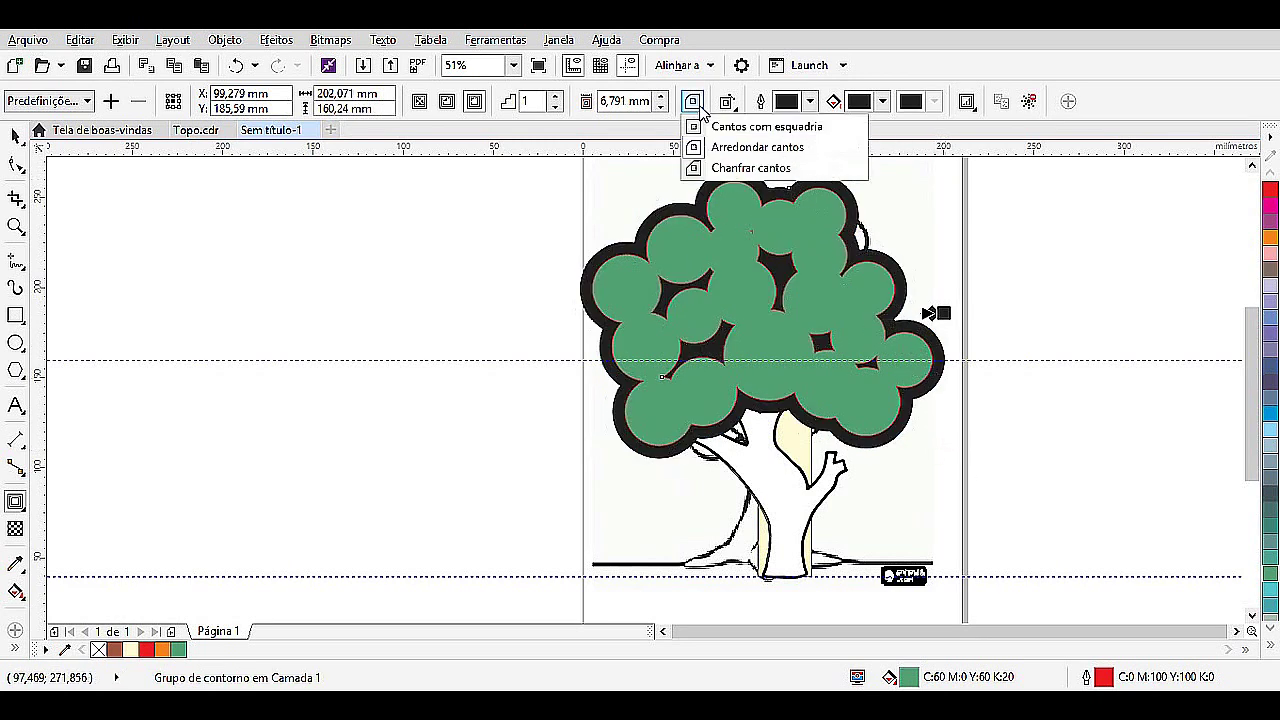
left_click(727, 147)
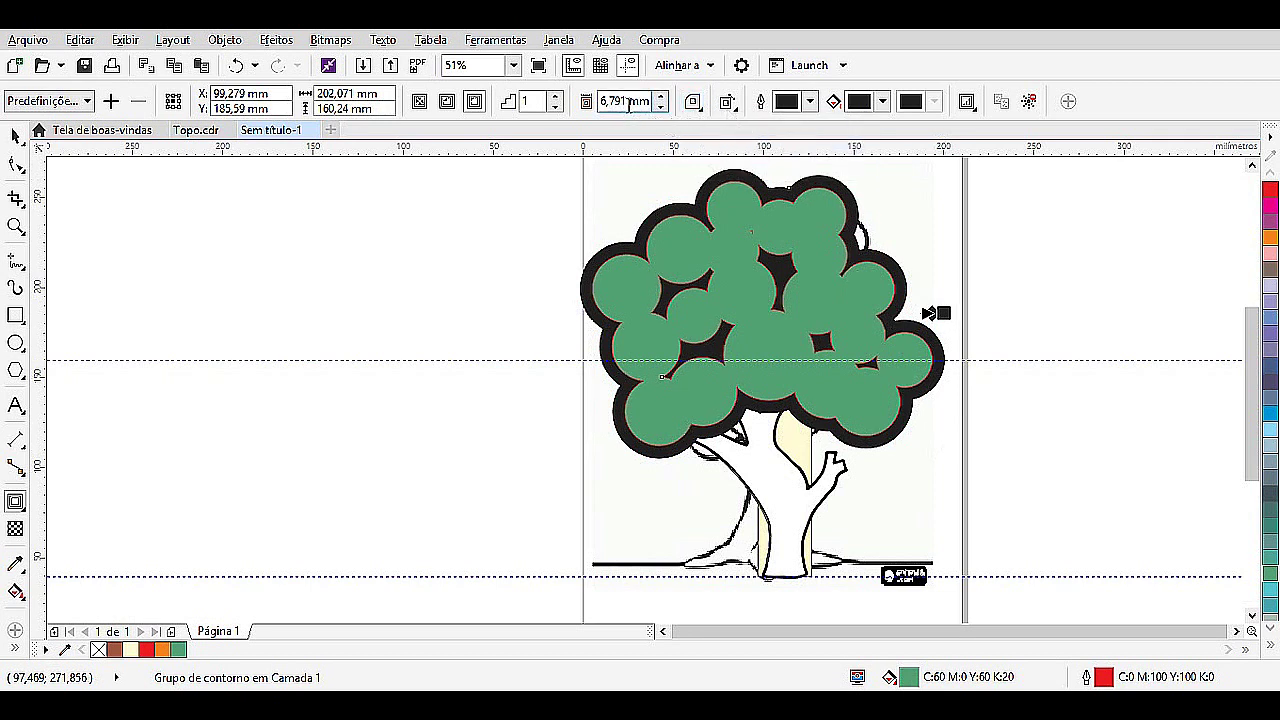
key("Return")
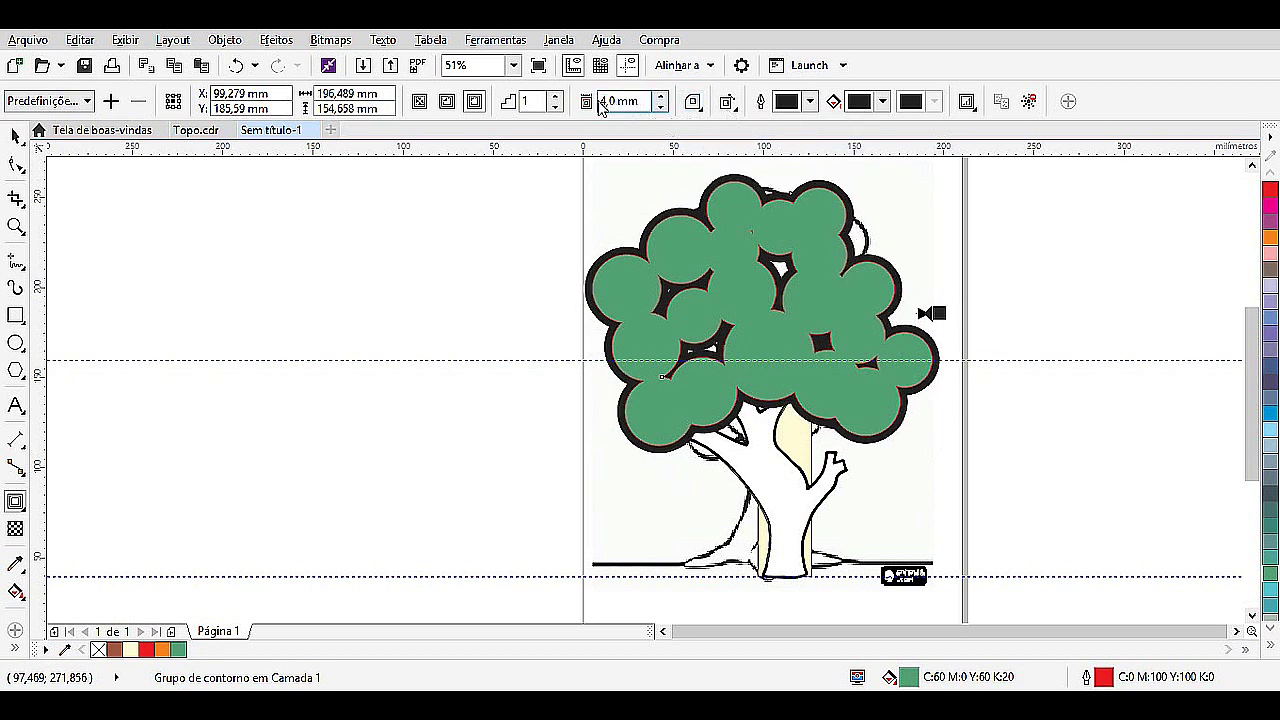
Delete the reference tree bitmap behind the foliage and trunk.
left_click(15, 135)
left_click(945, 300)
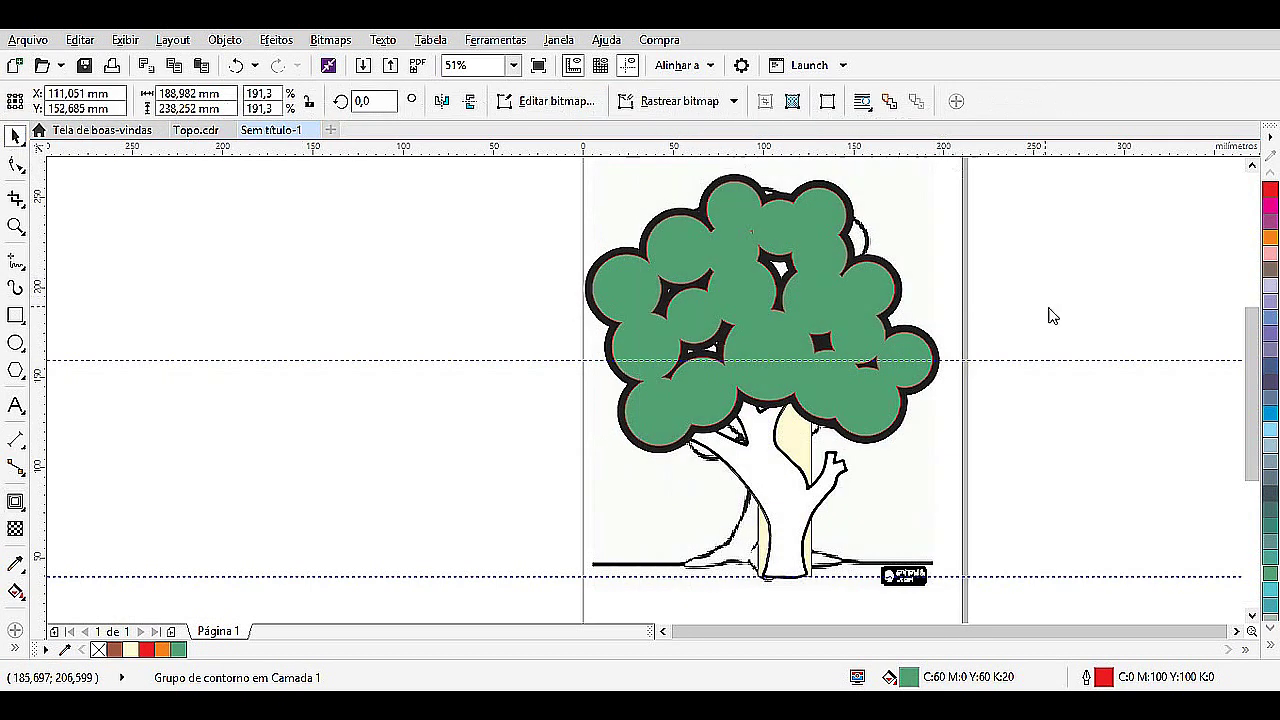
left_click_drag(937, 538, 983, 541)
key("Delete")
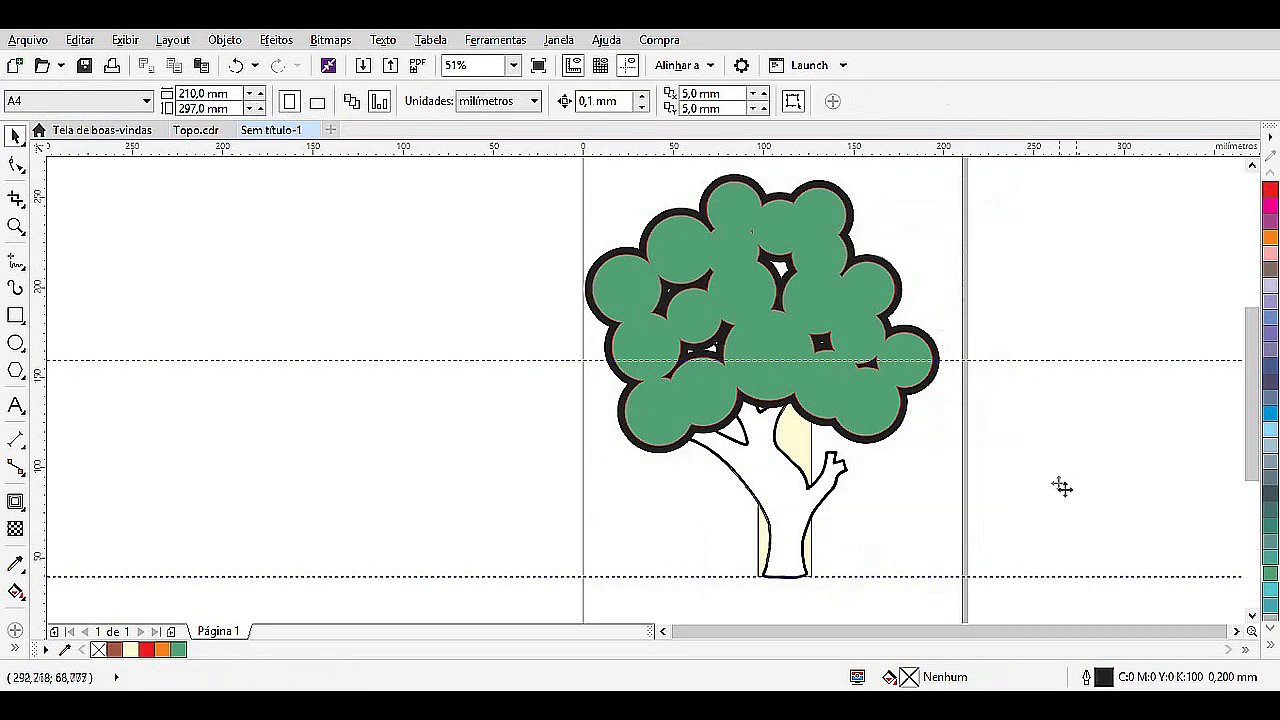
left_click(752, 506)
left_click(896, 491)
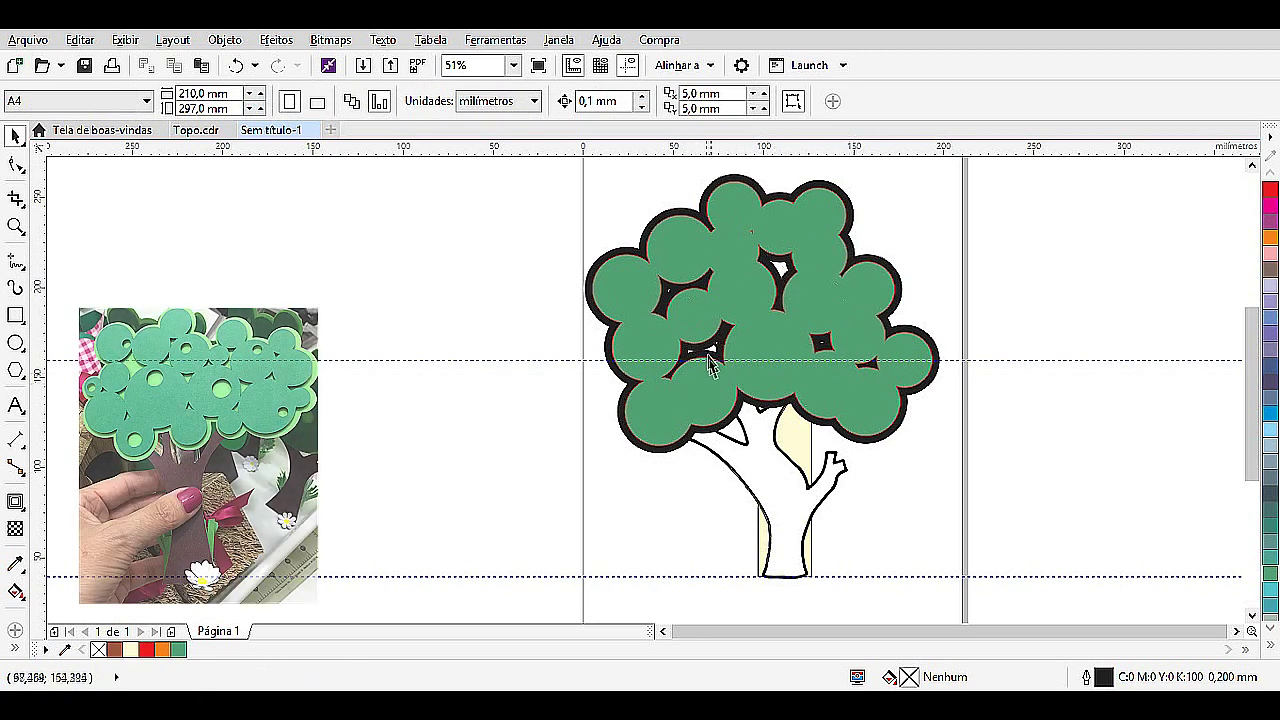
Break the contour group apart to separate the black contour from the green foliage.
left_click(936, 362)
right_click(937, 358)
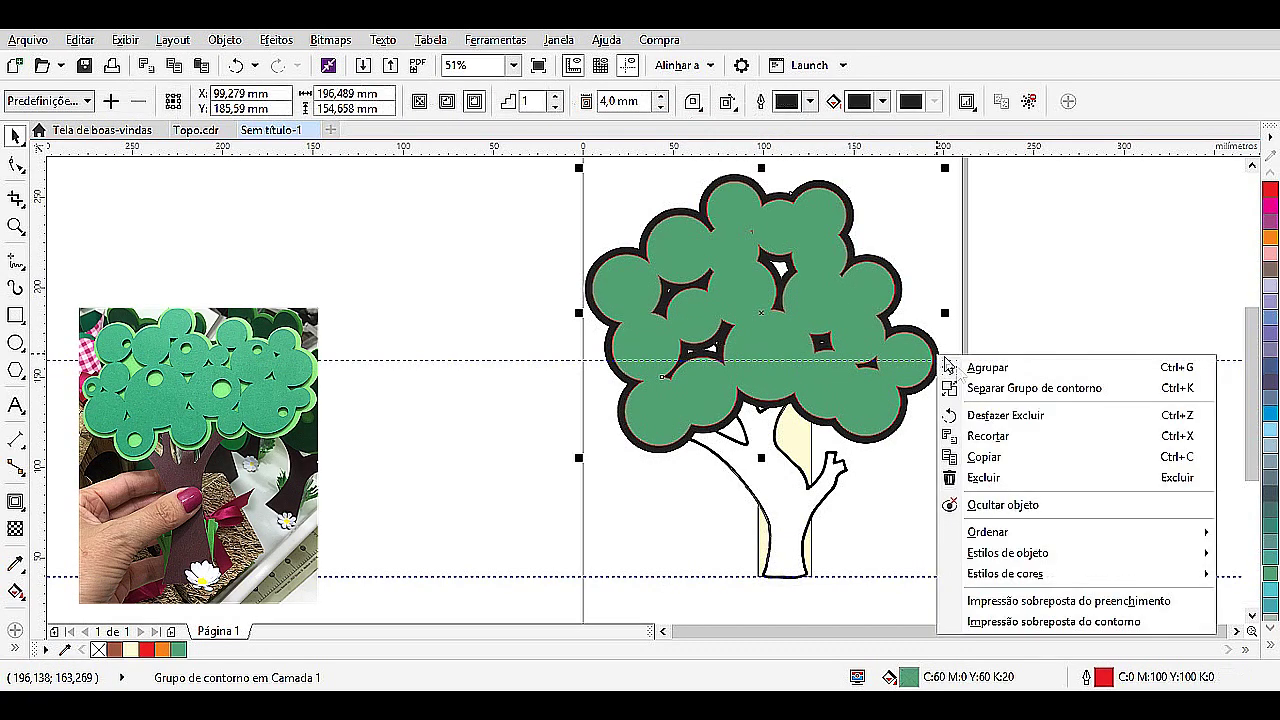
left_click(999, 388)
left_click_drag(752, 326, 906, 350)
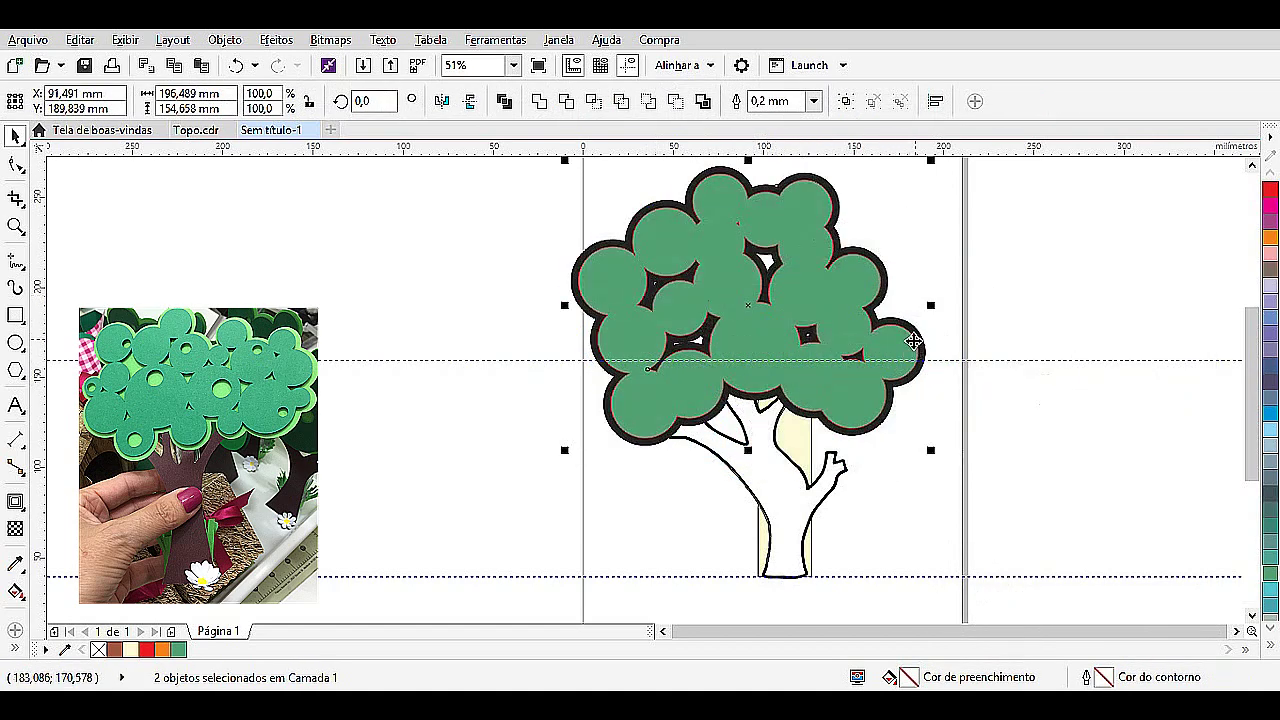
right_click(913, 342)
left_click(877, 451)
left_click(910, 400)
right_click(910, 395)
key("Escape")
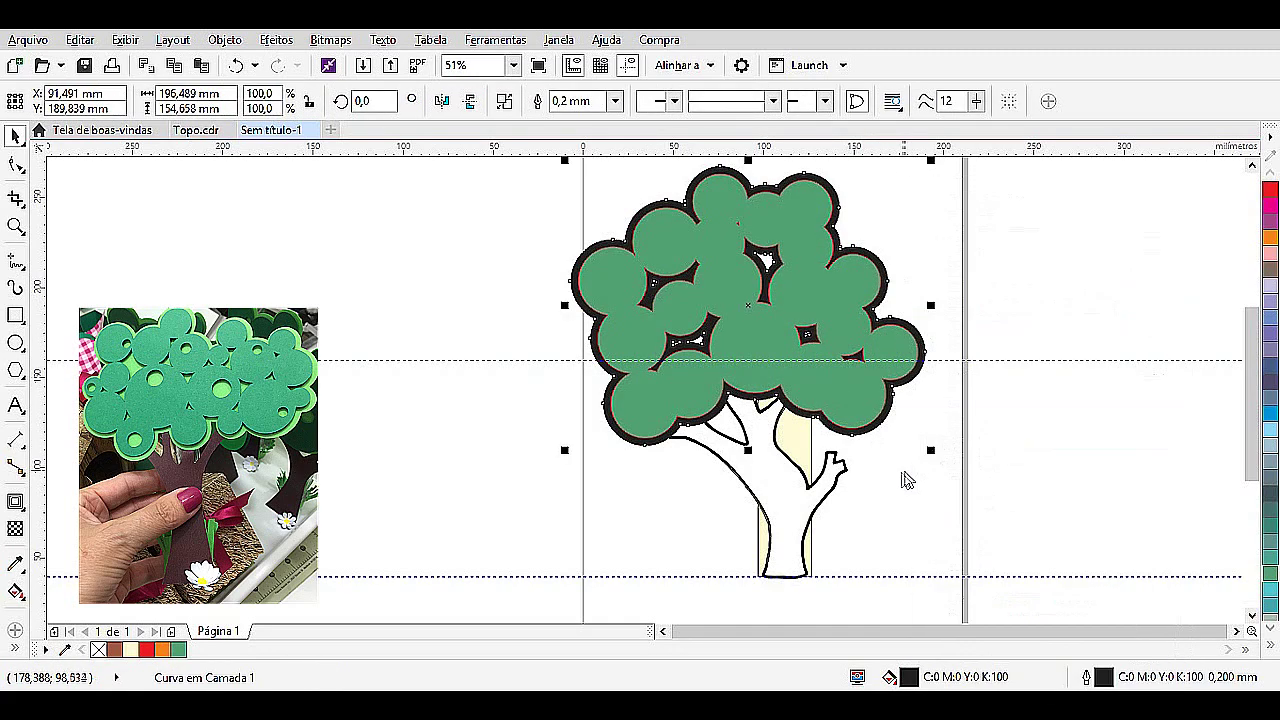
Move the green foliage to the left of the page and the black contour shape to its right, at about X 295, Y 186 mm.
left_click(906, 479)
left_click(885, 400)
left_click_drag(885, 400, 855, 422)
left_click_drag(808, 375, 480, 378)
left_click(782, 340)
left_click_drag(782, 340, 1160, 350)
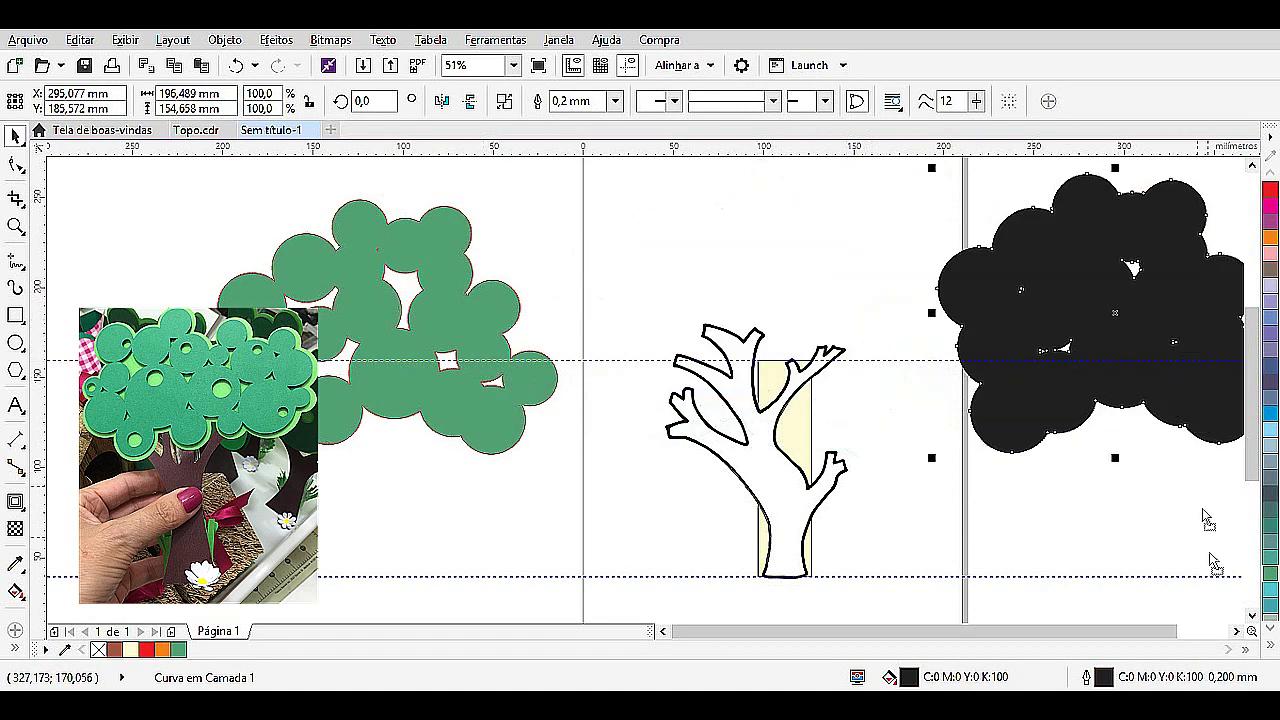
Delete the nodes of the inner holes in the black contour shape, leaving only its outer outline.
left_click(1232, 632)
left_click_drag(862, 337, 751, 317)
left_click(16, 164)
left_click_drag(661, 261, 849, 352)
key("Delete")
left_click_drag(810, 285, 740, 225)
key("Delete")
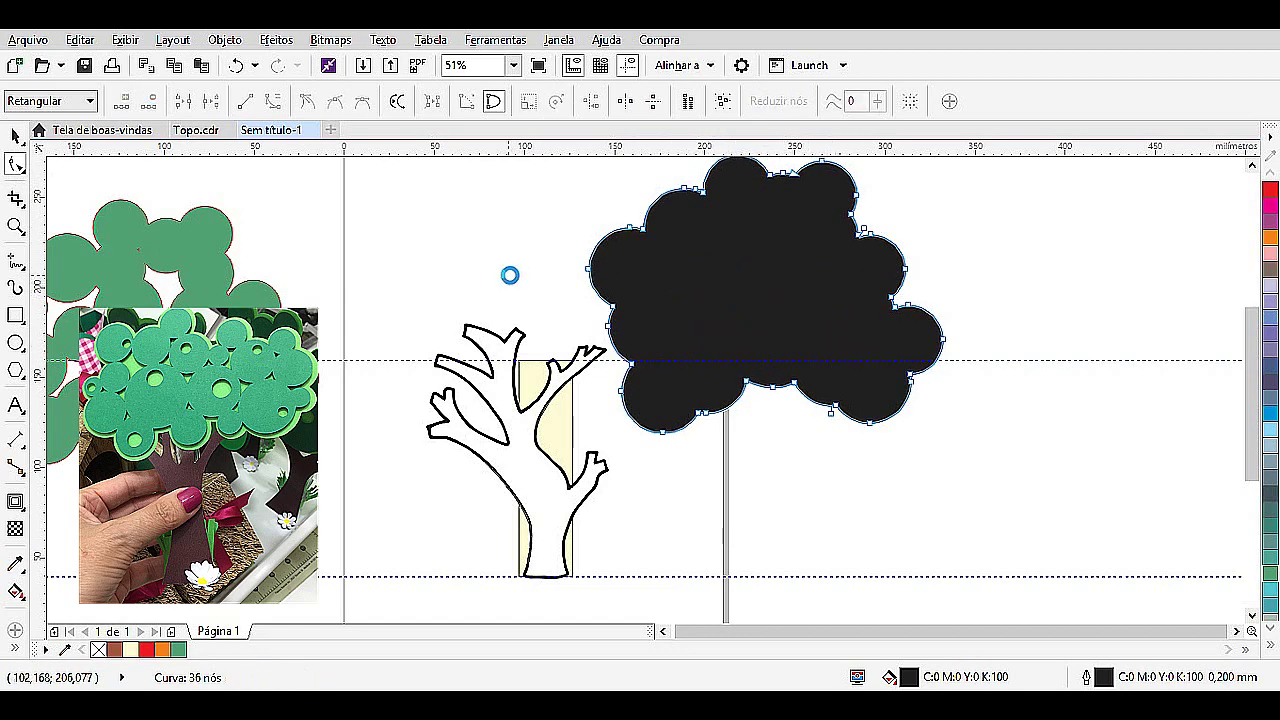
Shift the black shape slightly to the right and place the green foliage above the bare tree at about X 82, Y 225 mm.
left_click(18, 137)
left_click_drag(778, 320, 836, 330)
left_click_drag(252, 315, 569, 238)
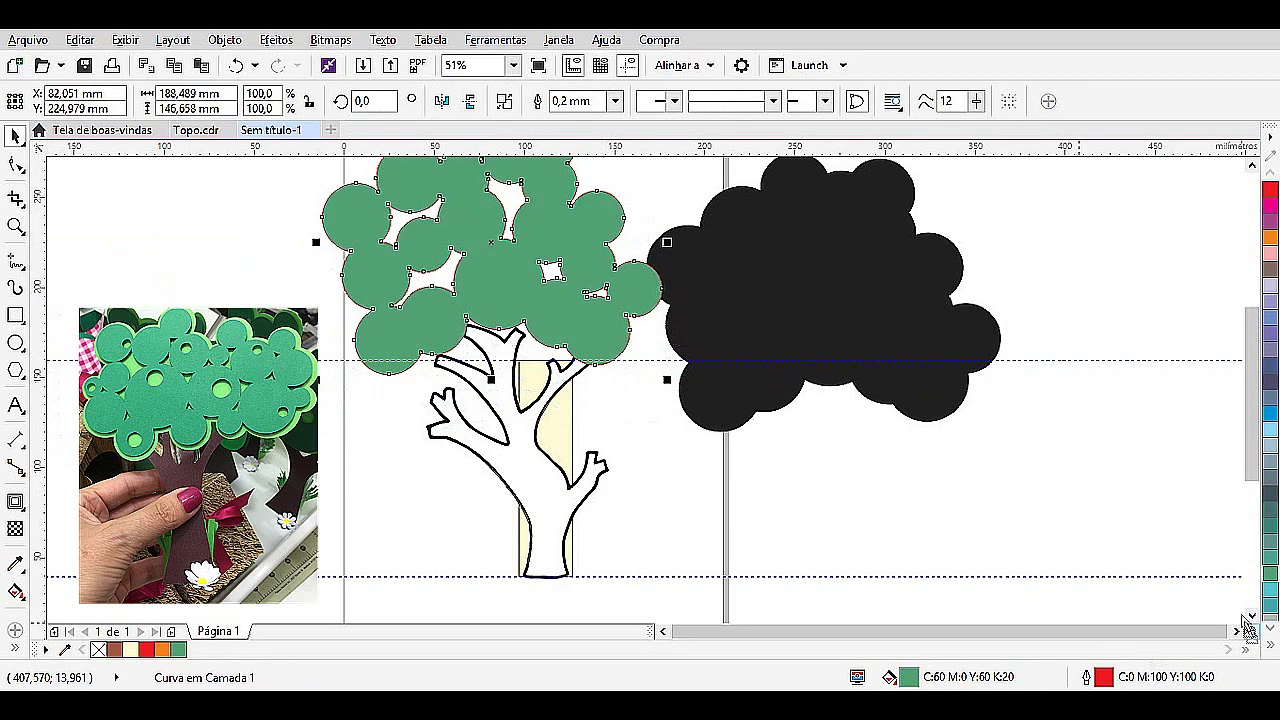
scroll(1252, 420, "up", 3)
left_click_drag(510, 372, 500, 352)
key("Escape")
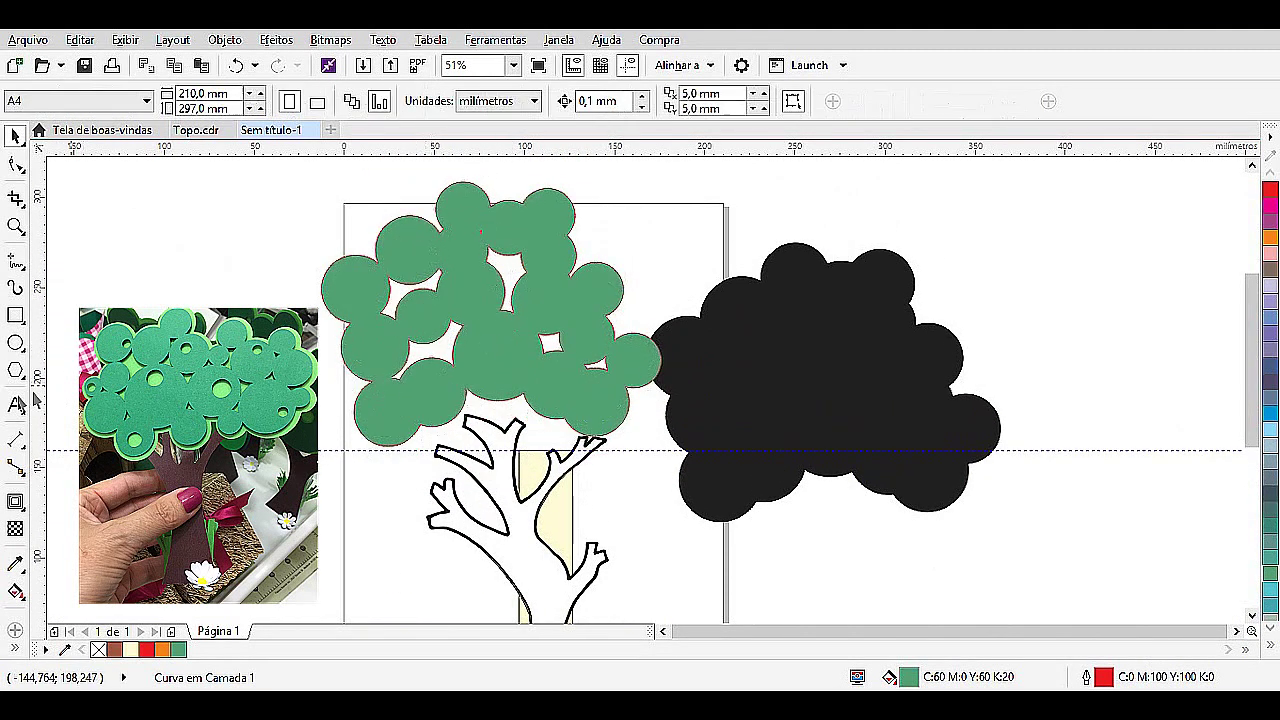
left_click(17, 344)
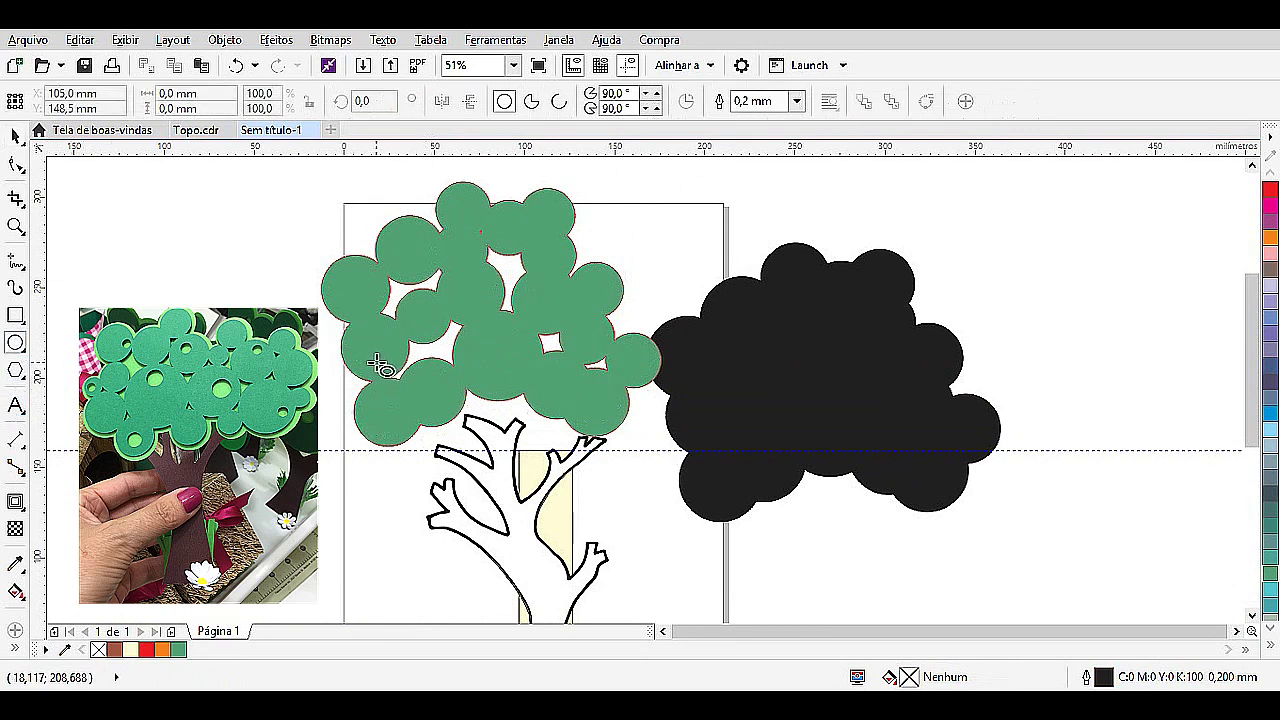
left_click_drag(348, 316, 372, 339)
left_click(16, 136)
left_click(329, 337)
left_click(360, 345)
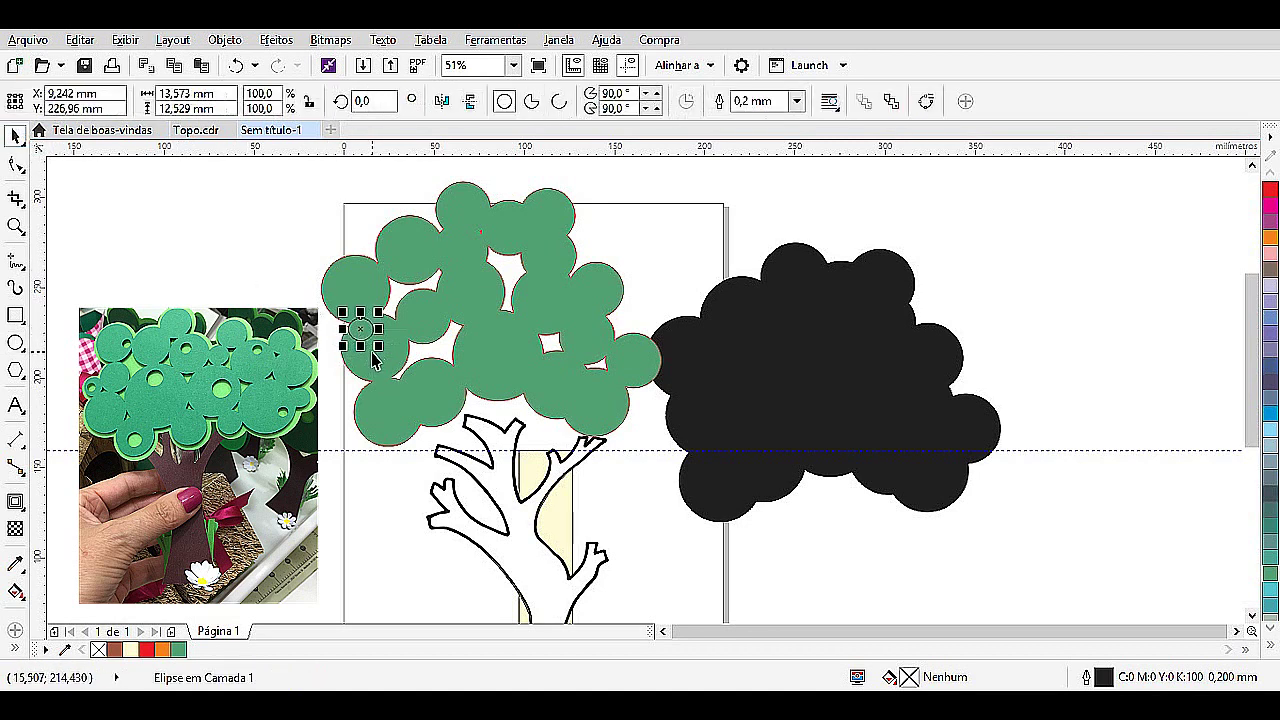
key("Delete")
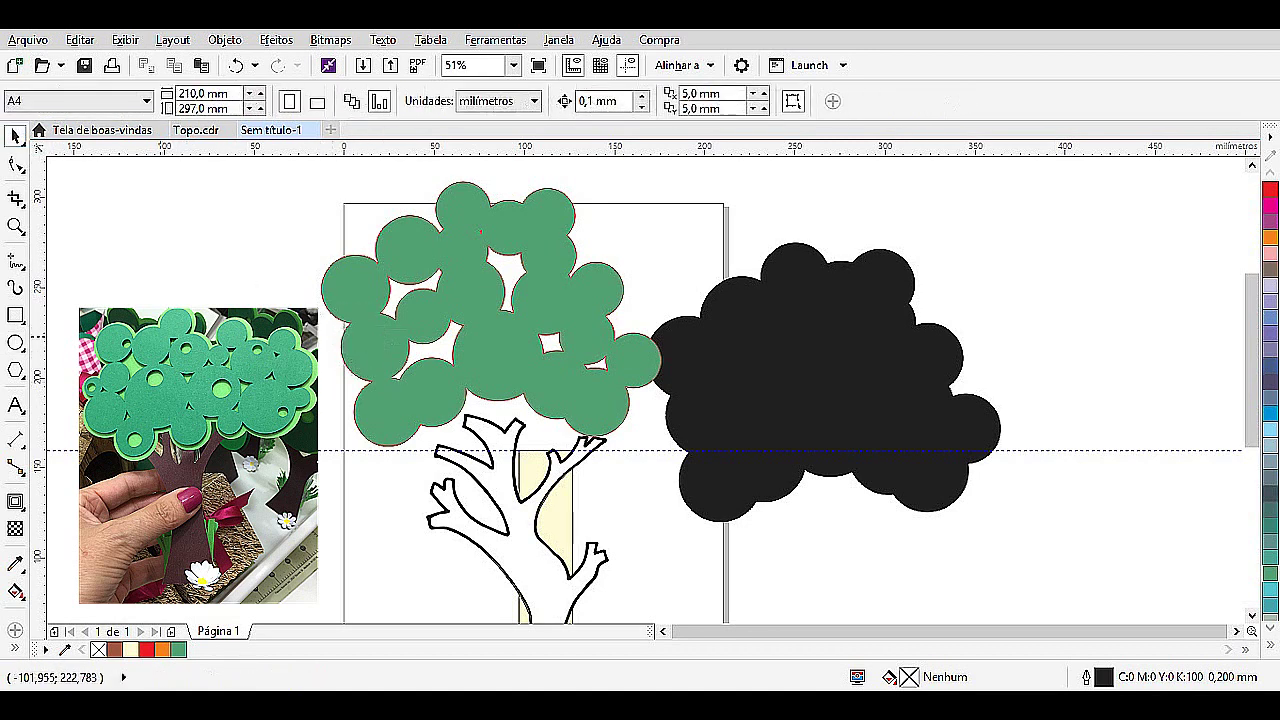
Draw a circle of about 12.5 mm on a left lobe of the green foliage and scatter copies of it over the other lobes.
left_click(16, 342)
left_click_drag(368, 346, 395, 370)
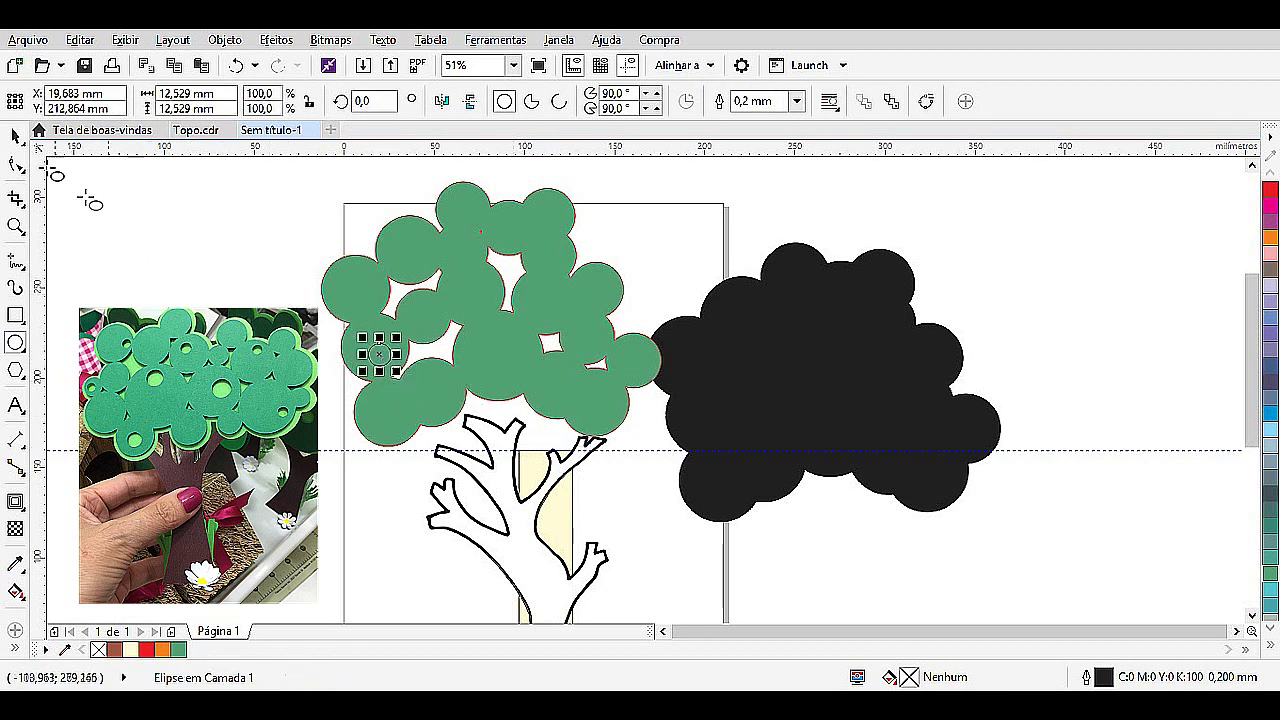
left_click(15, 135)
left_click_drag(378, 352, 482, 340)
left_click_drag(482, 338, 594, 272)
key("ctrl+z")
left_click_drag(594, 385, 511, 241)
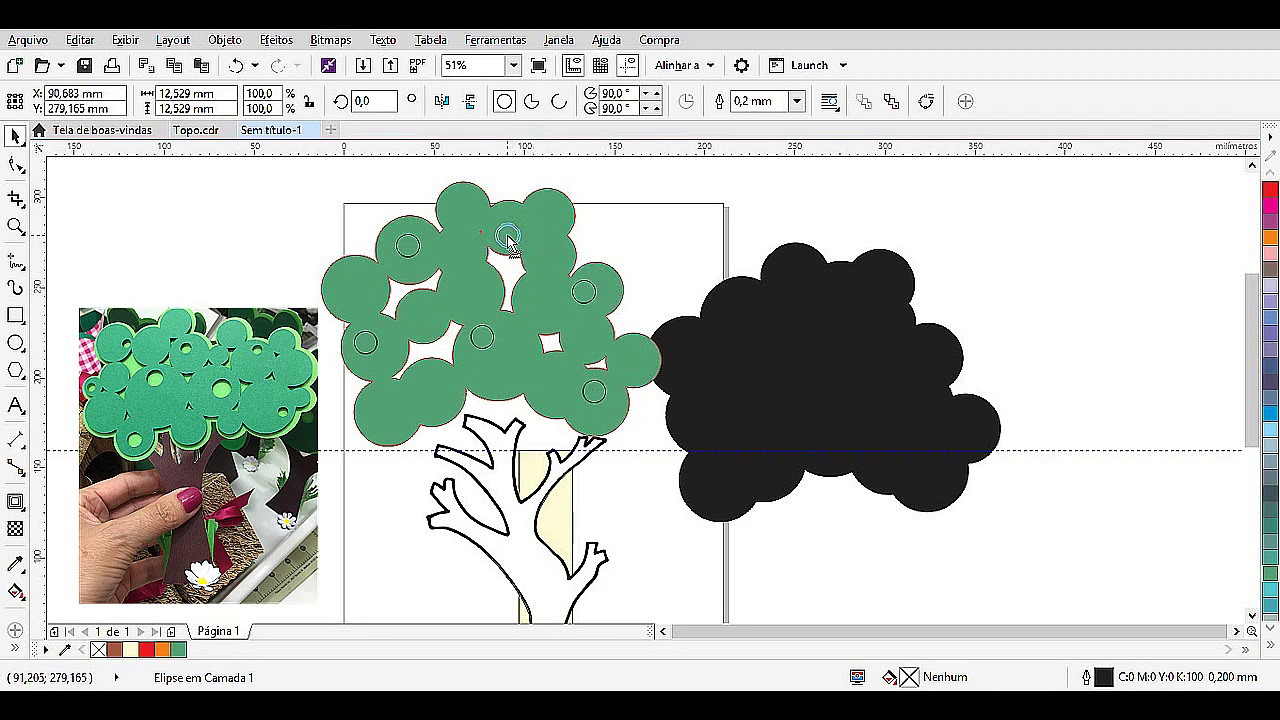
left_click_drag(508, 240, 507, 239)
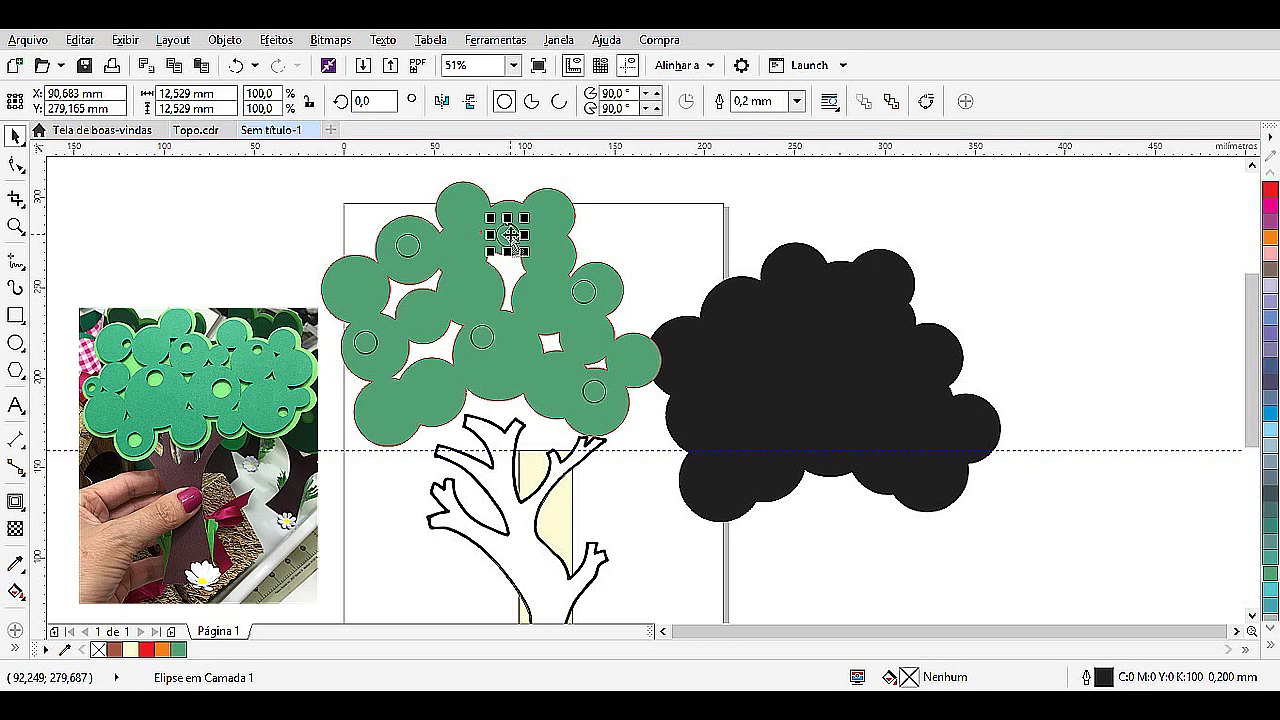
left_click_drag(586, 307, 557, 255)
left_click(831, 220)
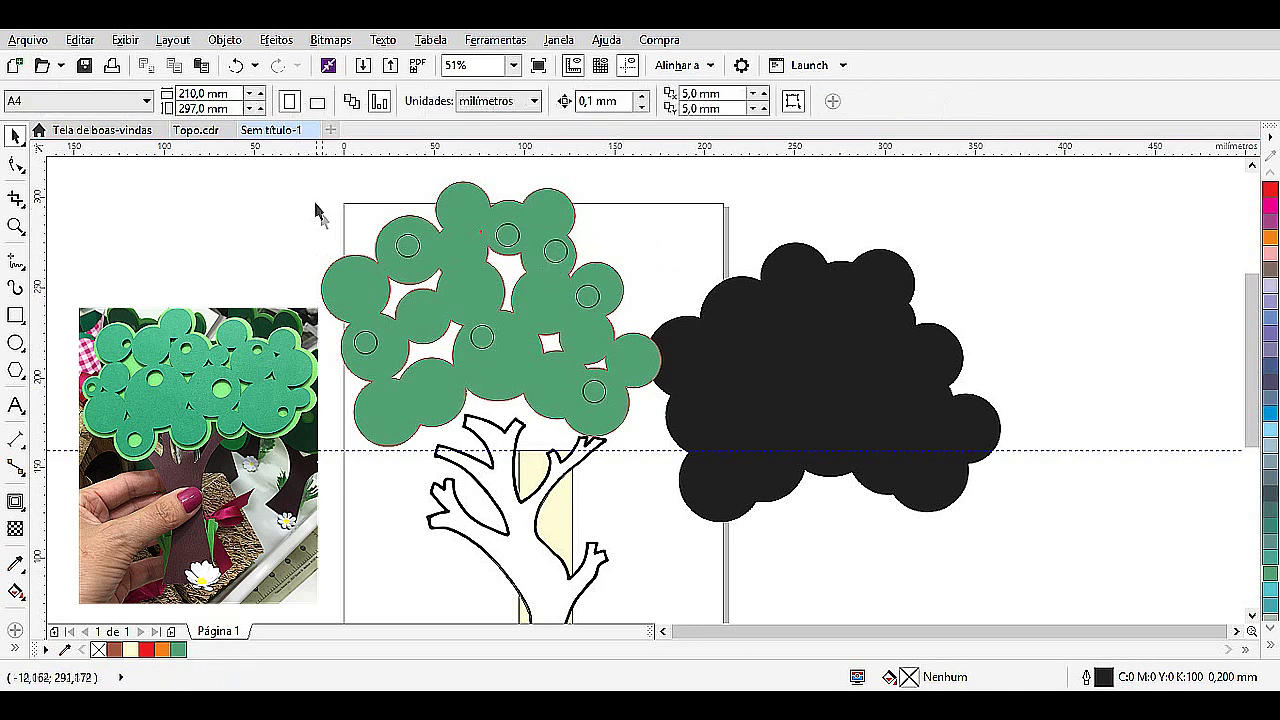
Trim the green foliage with the seven small circles on its lobes to cut round holes.
left_click_drag(254, 170, 674, 462)
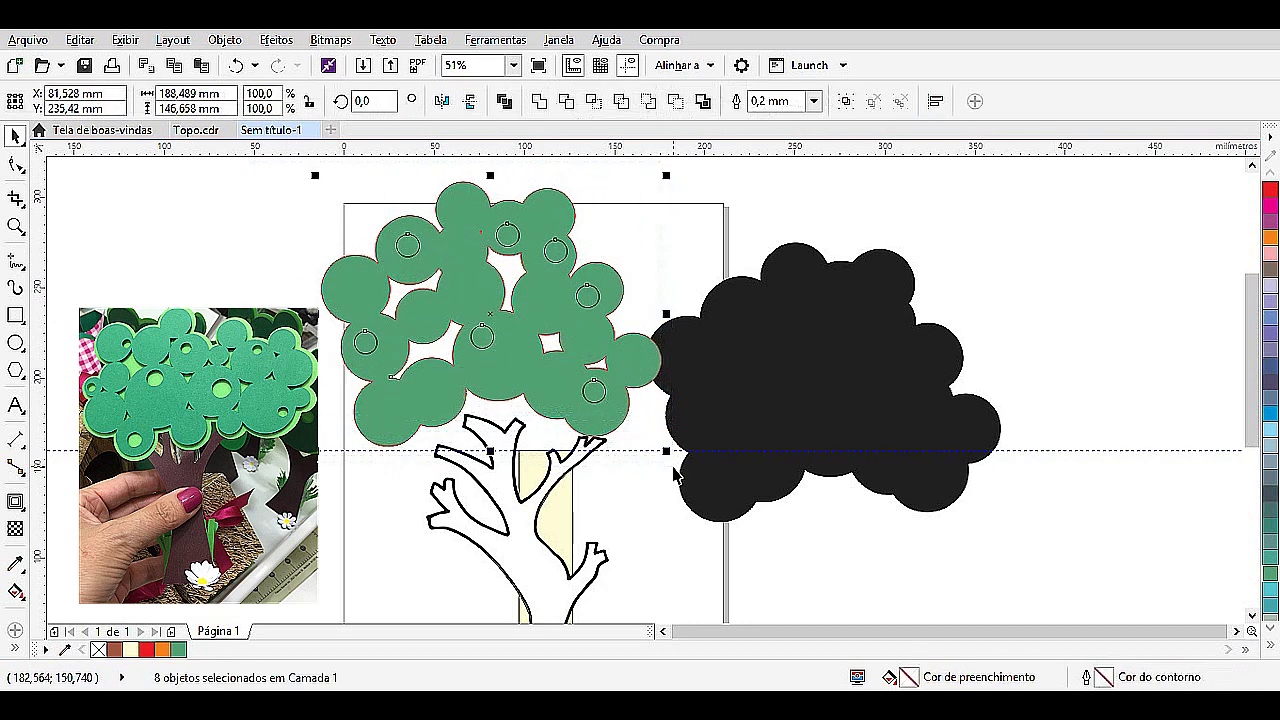
left_click(538, 102)
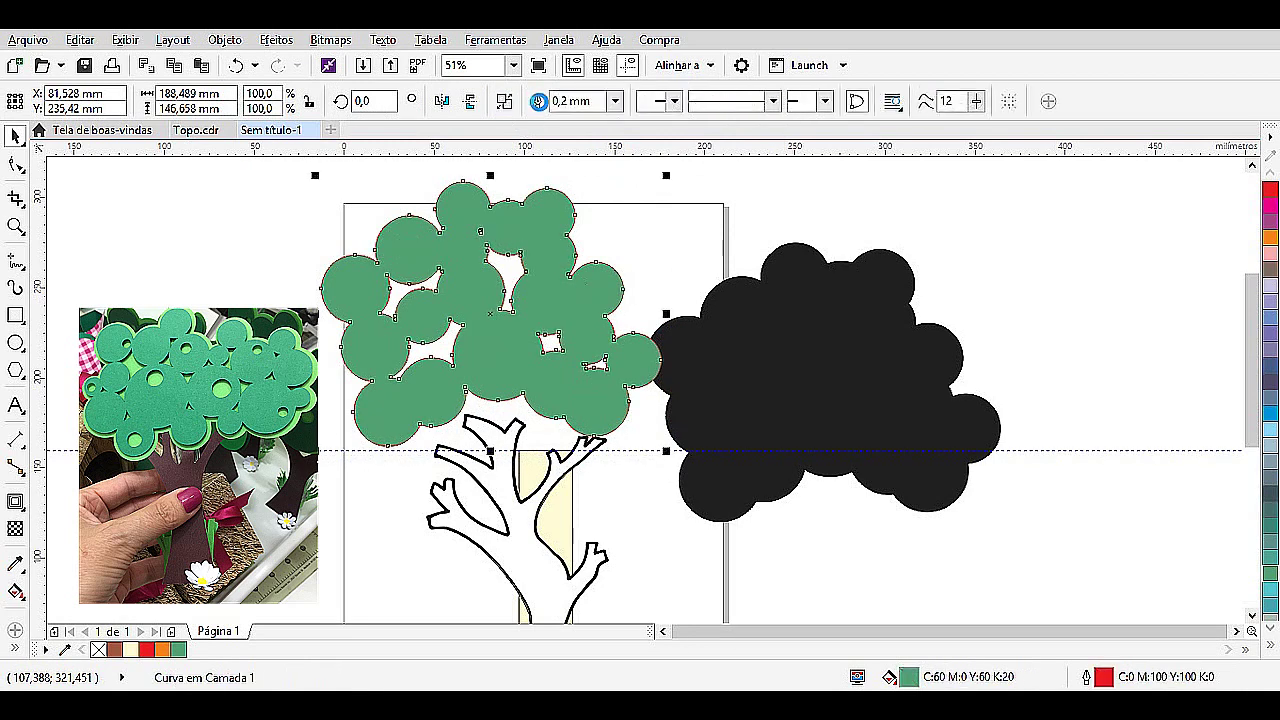
key("ctrl+z")
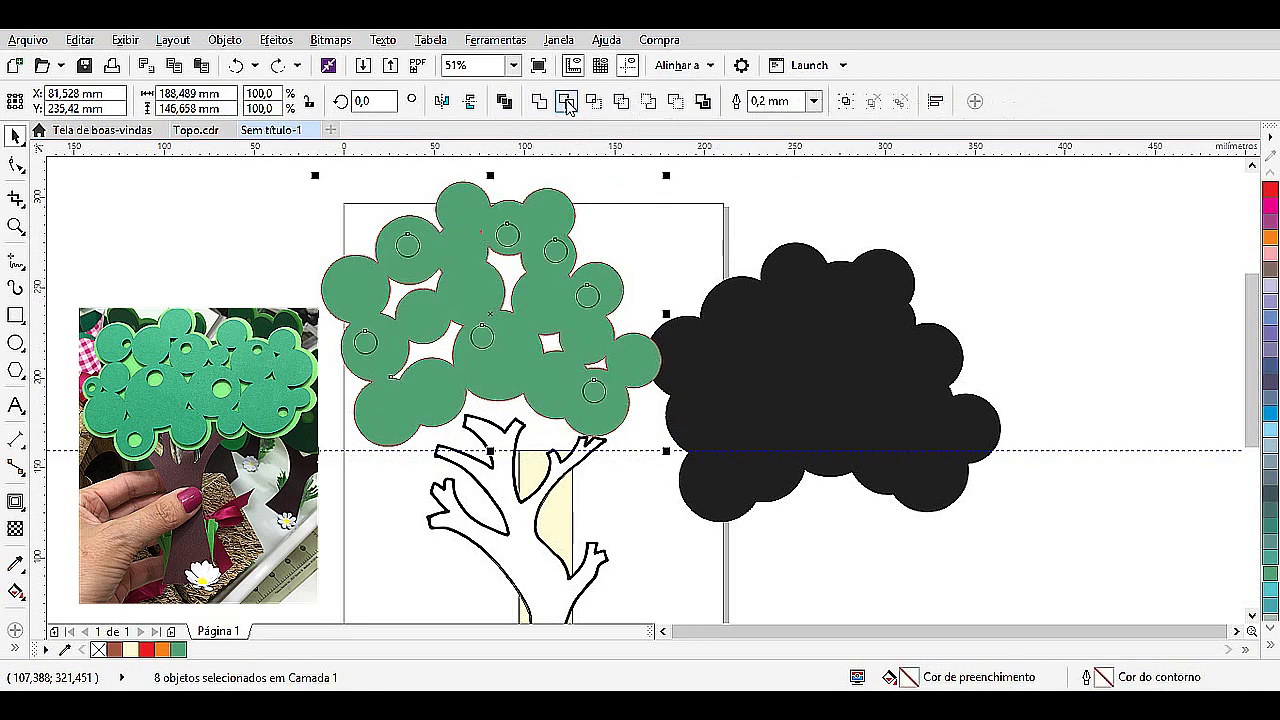
left_click(564, 101)
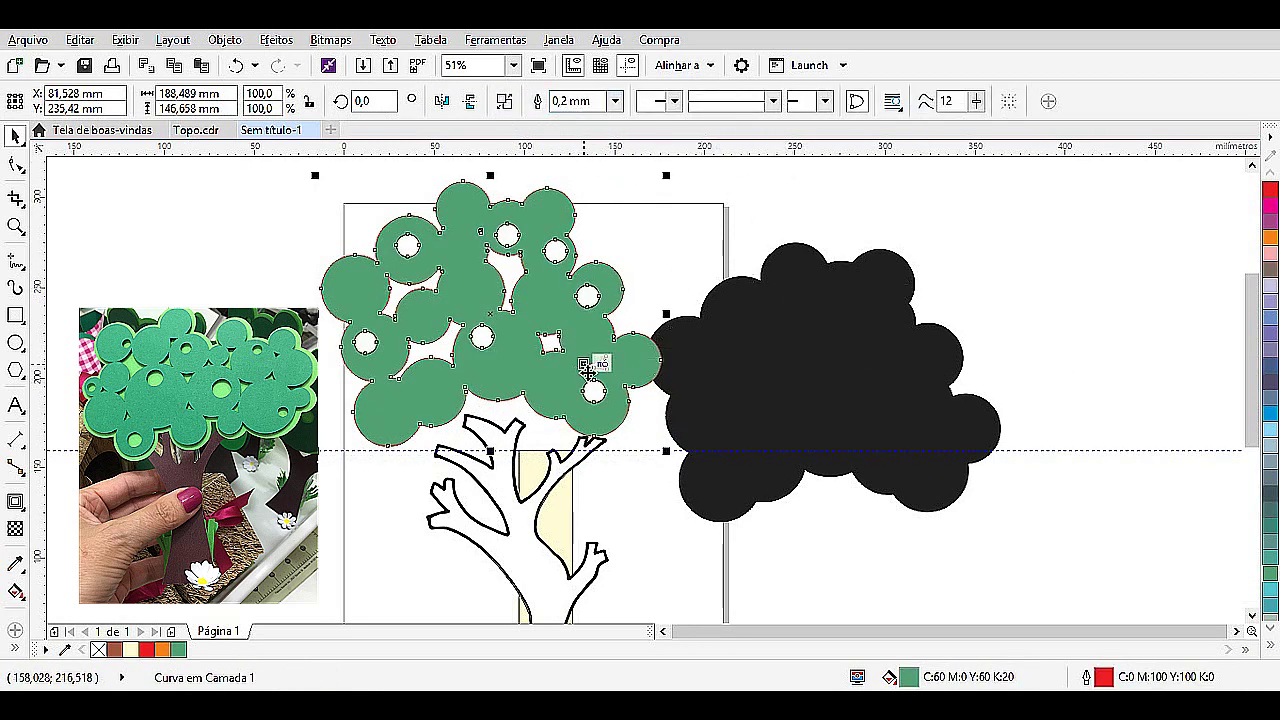
key("ctrl+k")
key("ctrl+z")
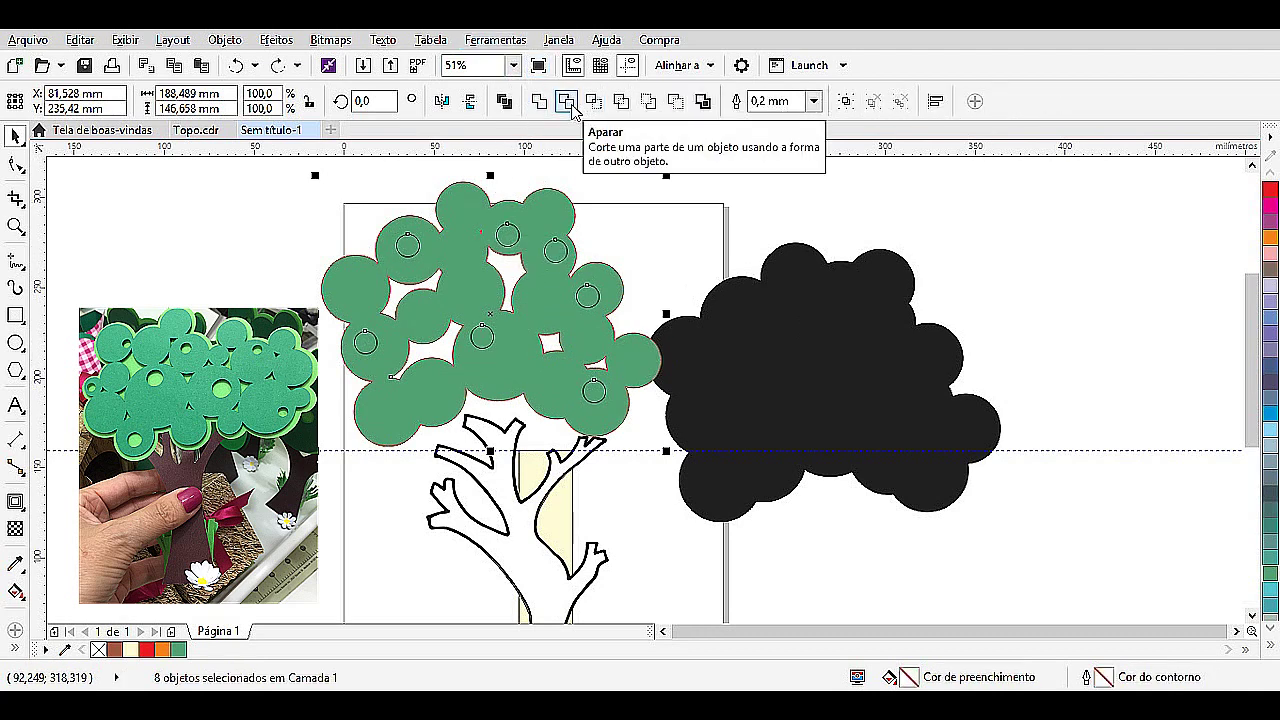
left_click(565, 104)
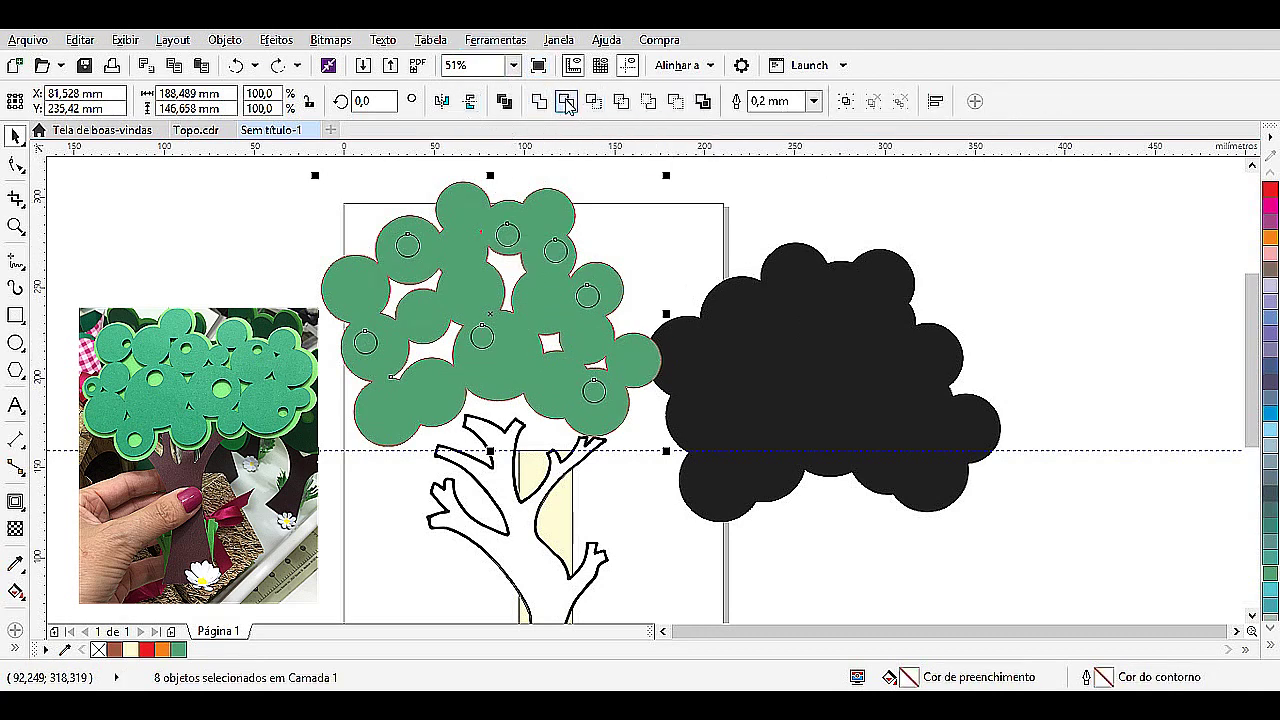
Position the trimmed foliage over the black contour shape with an even border, and remove the leftover cutting circles.
left_click_drag(587, 298, 930, 415)
left_click_drag(937, 412, 934, 397)
left_click_drag(251, 180, 651, 451)
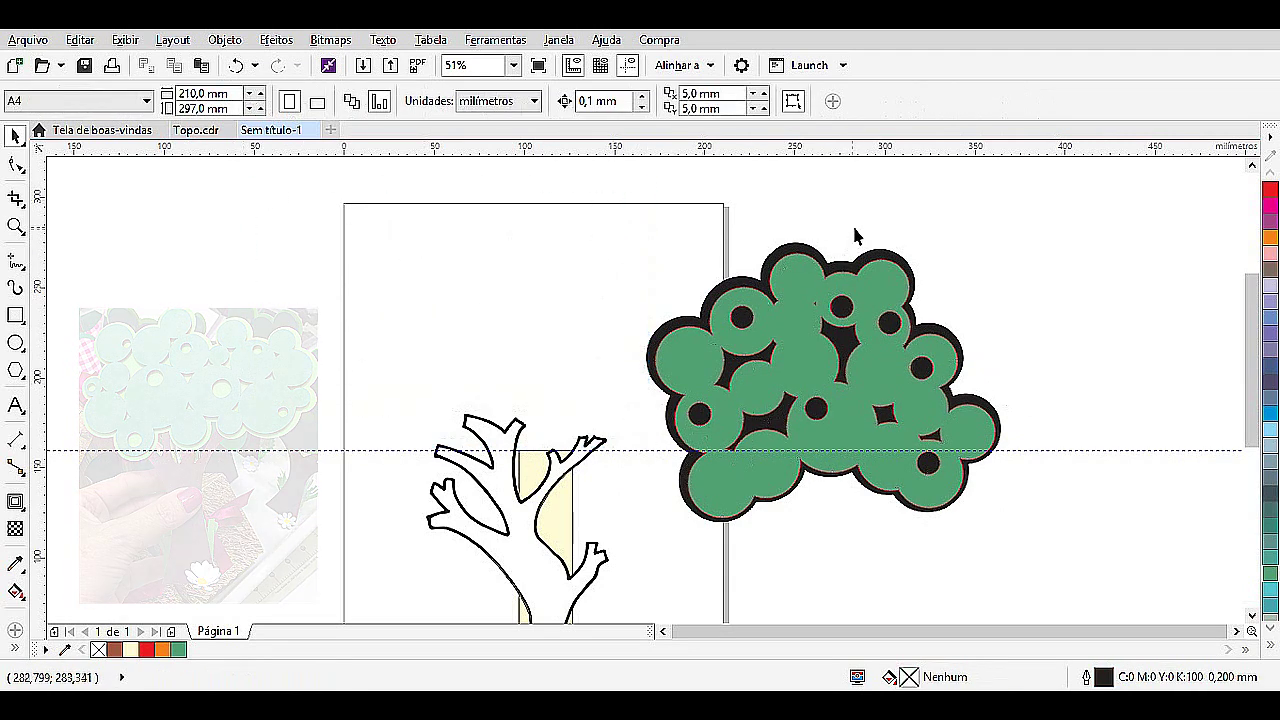
Move the foliage and its black backing together above the bare tree at about X 112, Y 229 mm.
left_click(840, 278)
left_click_drag(1096, 557, 614, 214)
left_click_drag(885, 342, 532, 280)
left_click(1053, 396)
Fill the black backing shape behind the foliage with dark teal green.
key("Tab")
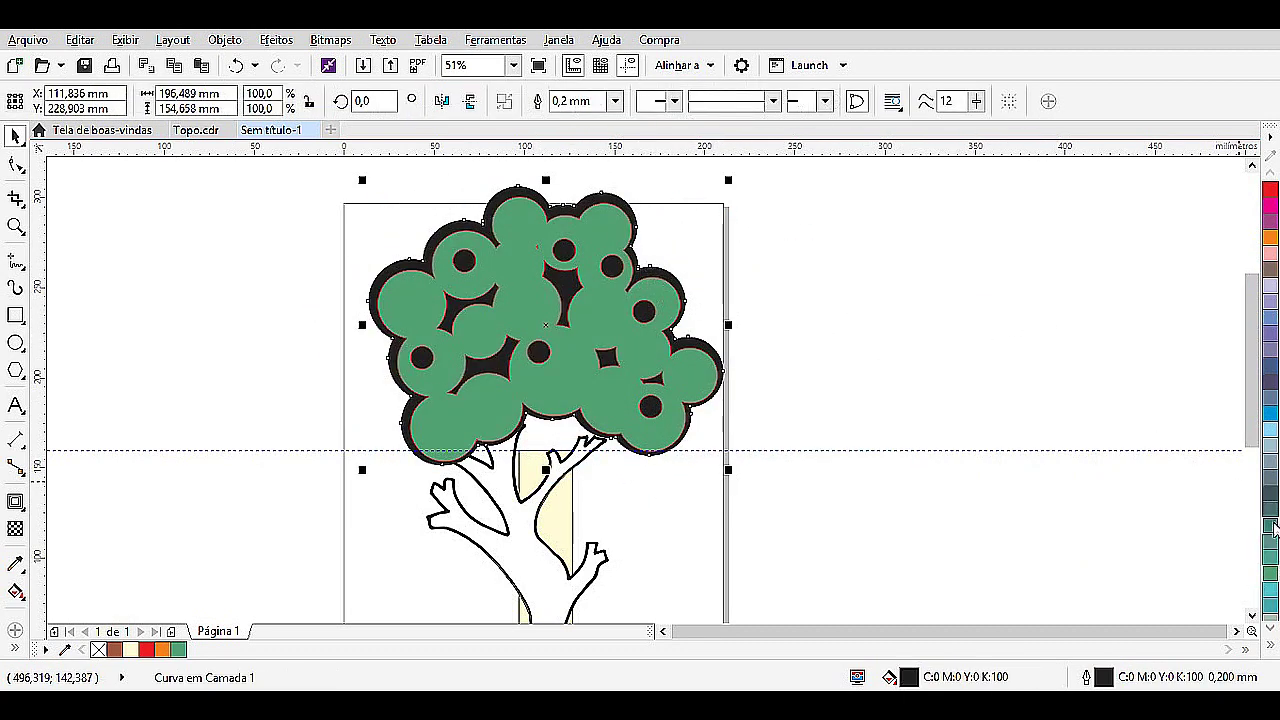
left_click(1272, 530)
left_click(1071, 486)
Recolour the perforated top foliage layer with a vivid pure green fill.
left_click(620, 391)
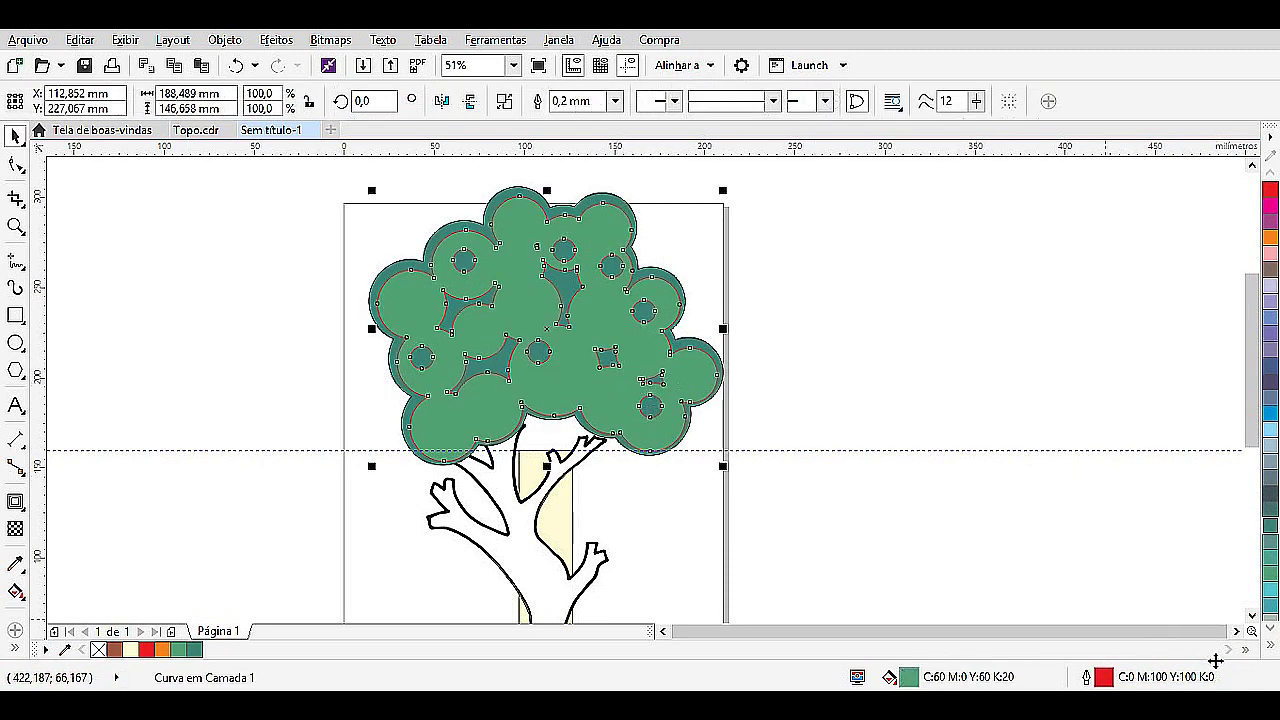
left_click(1266, 649)
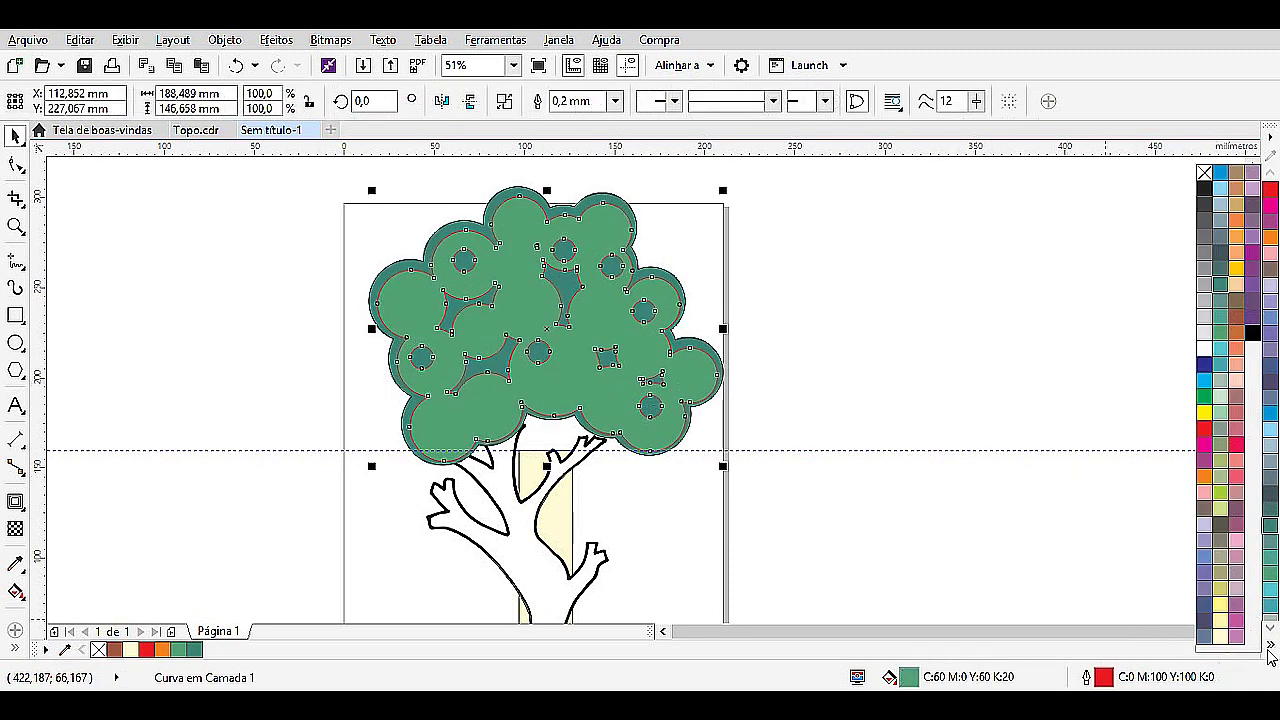
left_click(1203, 397)
left_click(786, 514)
left_click_drag(786, 514, 232, 150)
scroll(1250, 617, "down", 1)
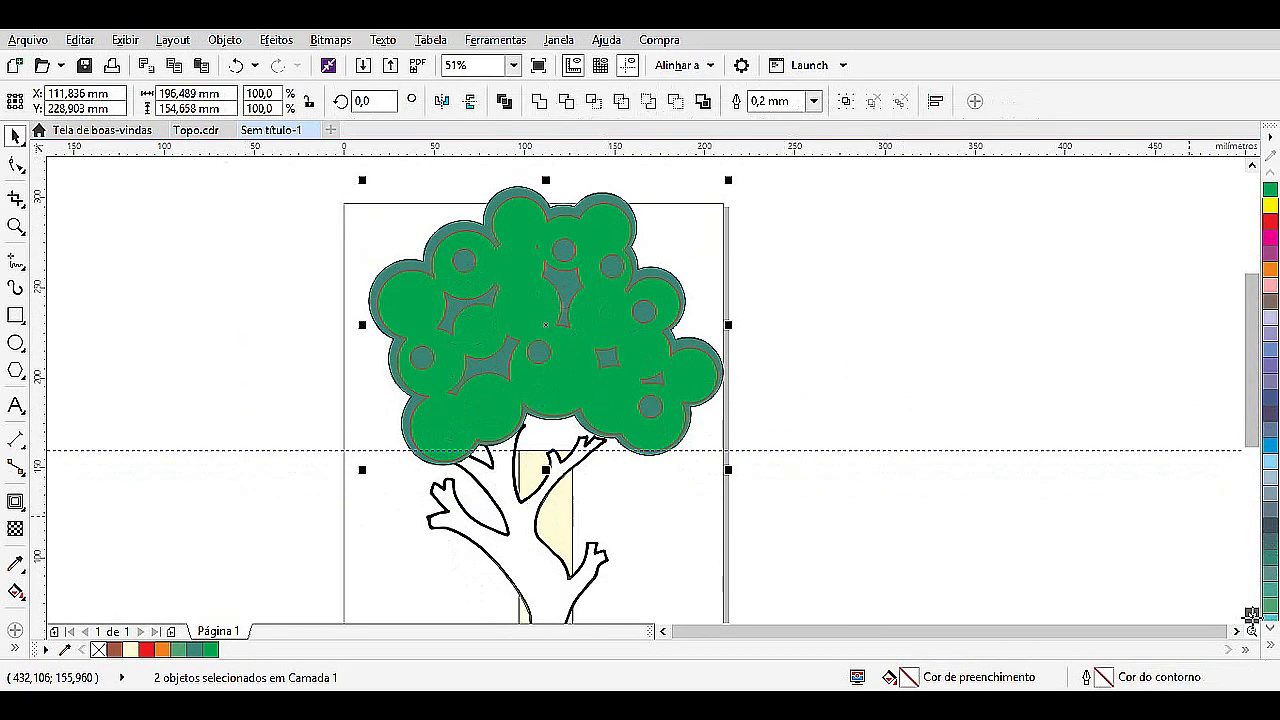
key("ctrl+l")
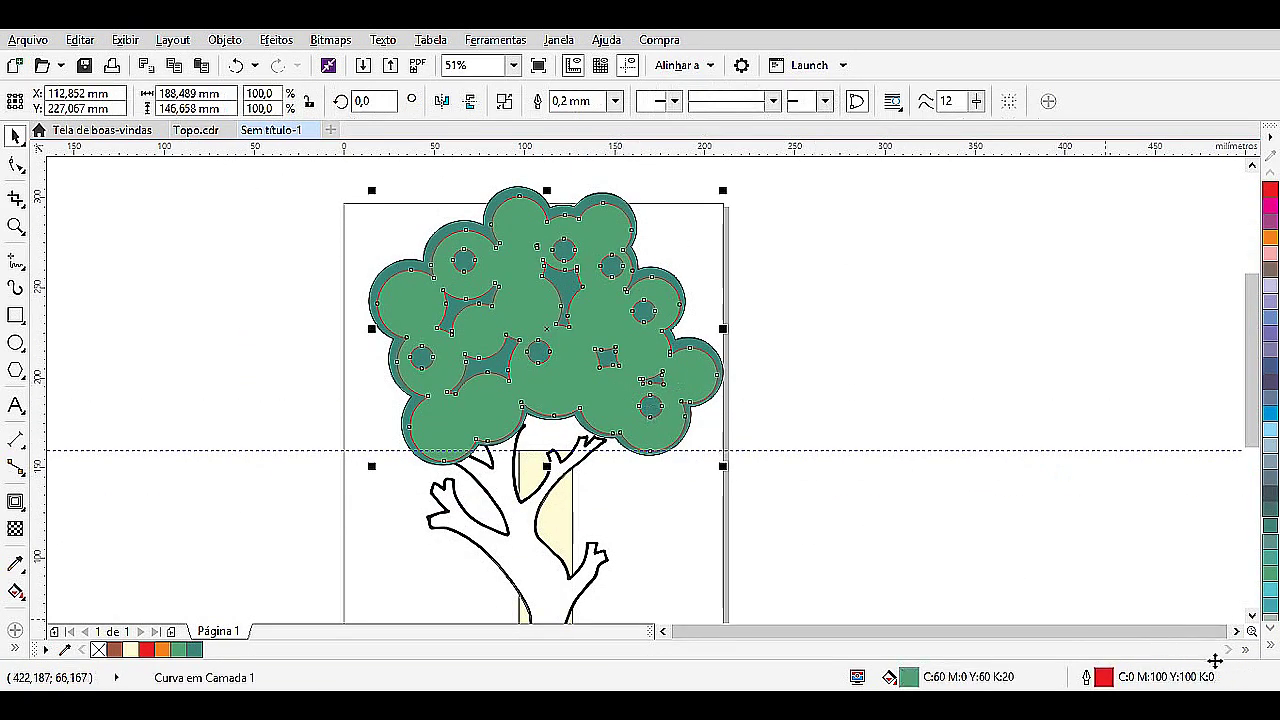
left_click(1269, 649)
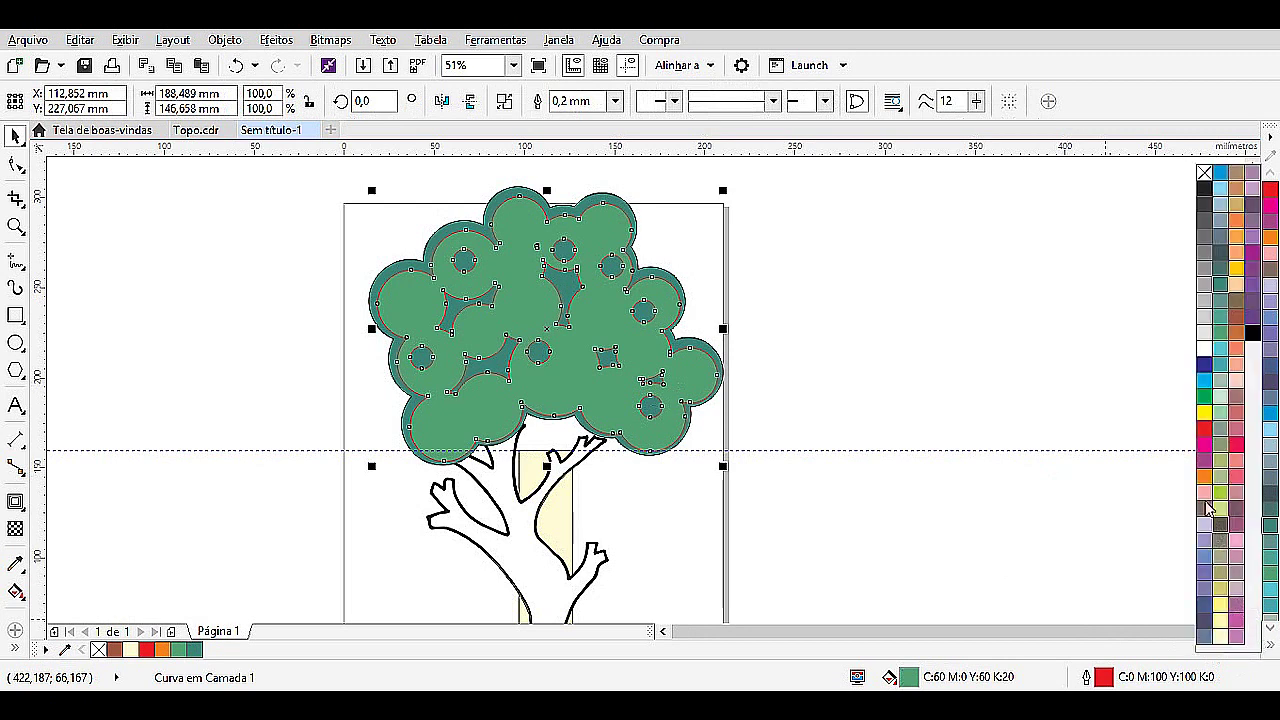
left_click(1204, 397)
left_click(903, 437)
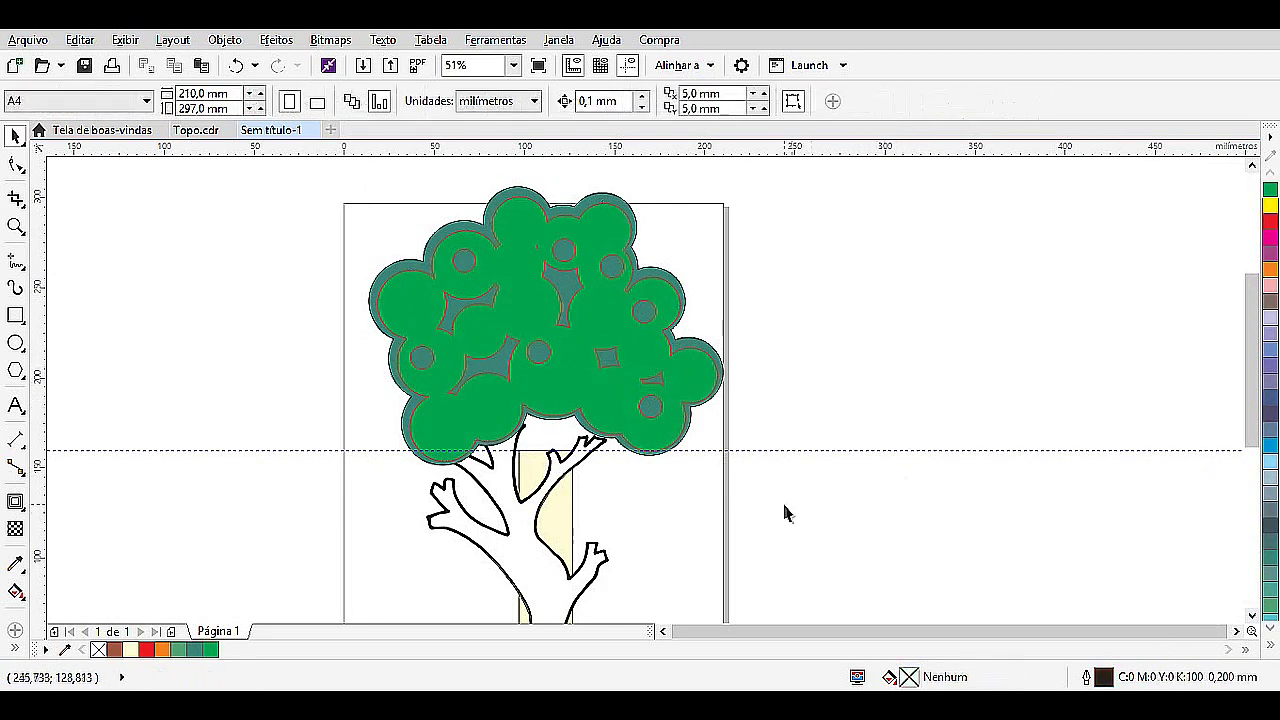
Select the top foliage layer and its teal backing together.
left_click_drag(808, 510, 249, 189)
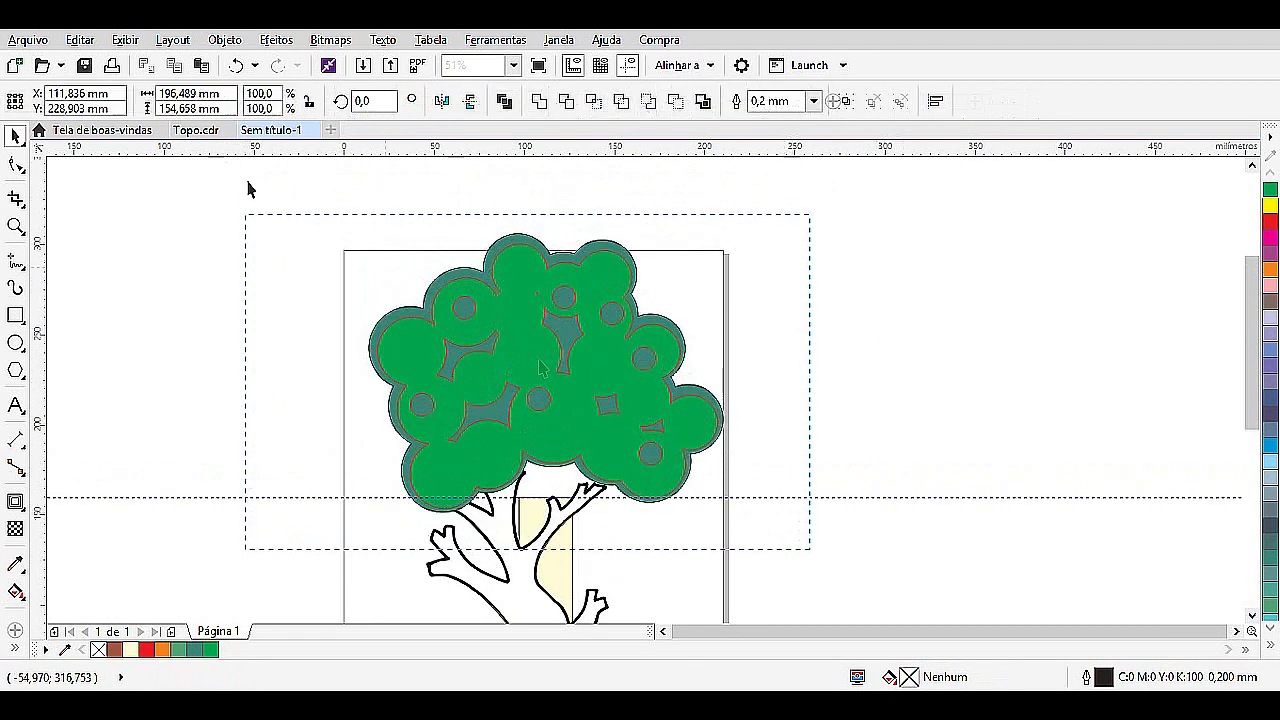